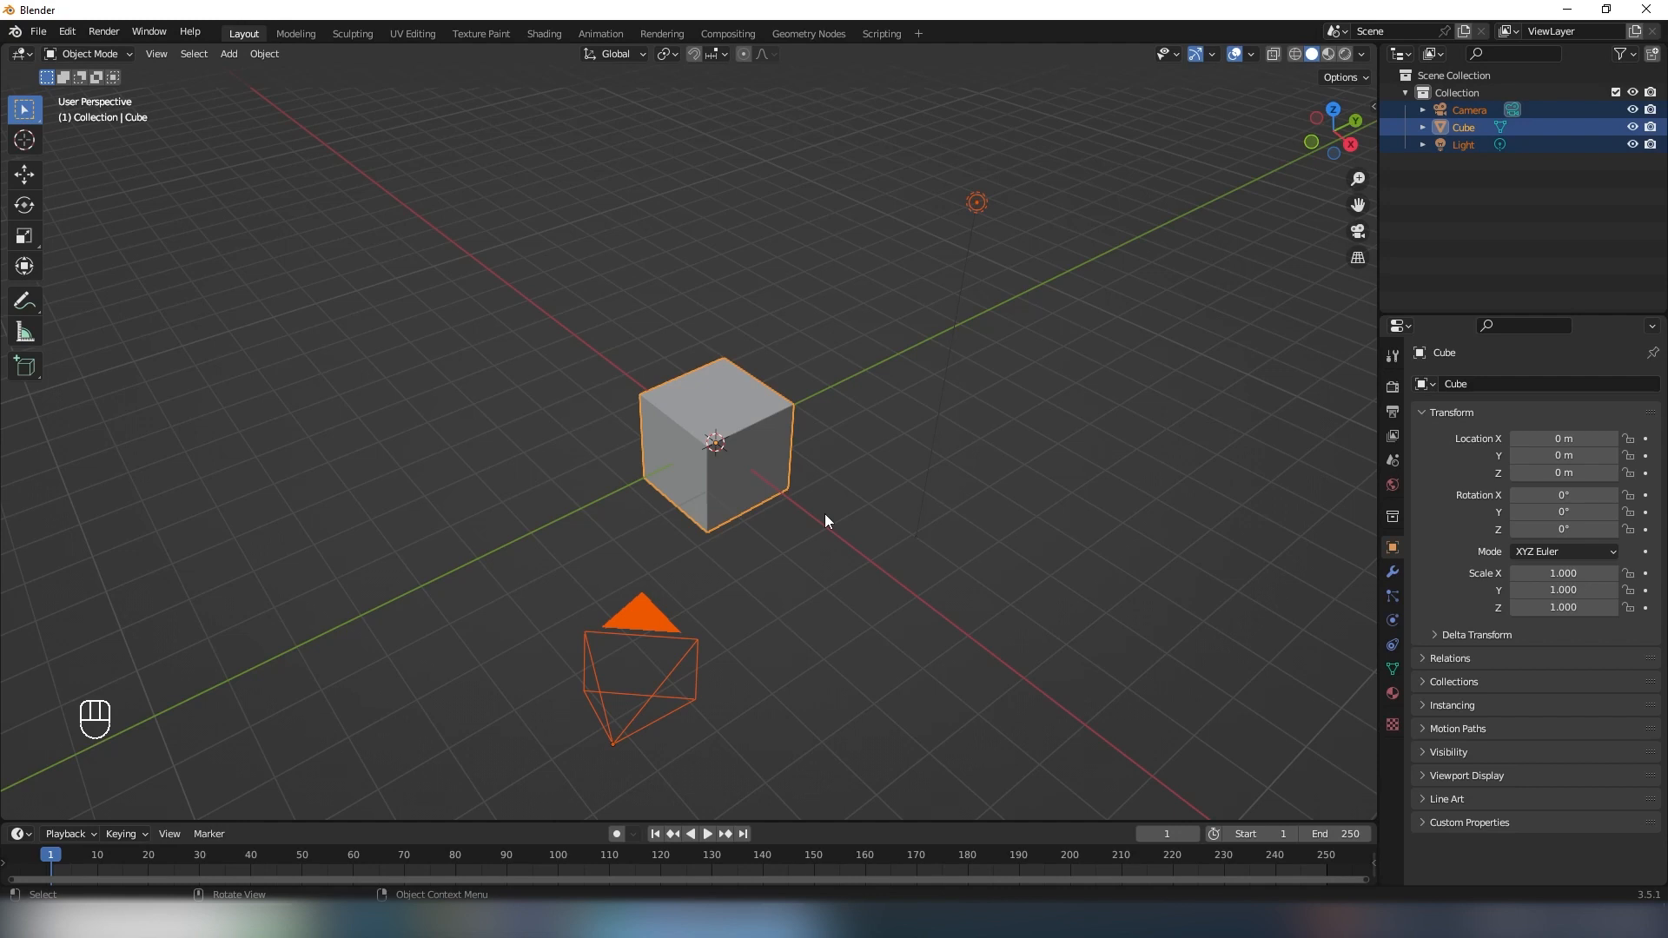
# - Delete the default cube from the scene
pyautogui.click(822, 252)
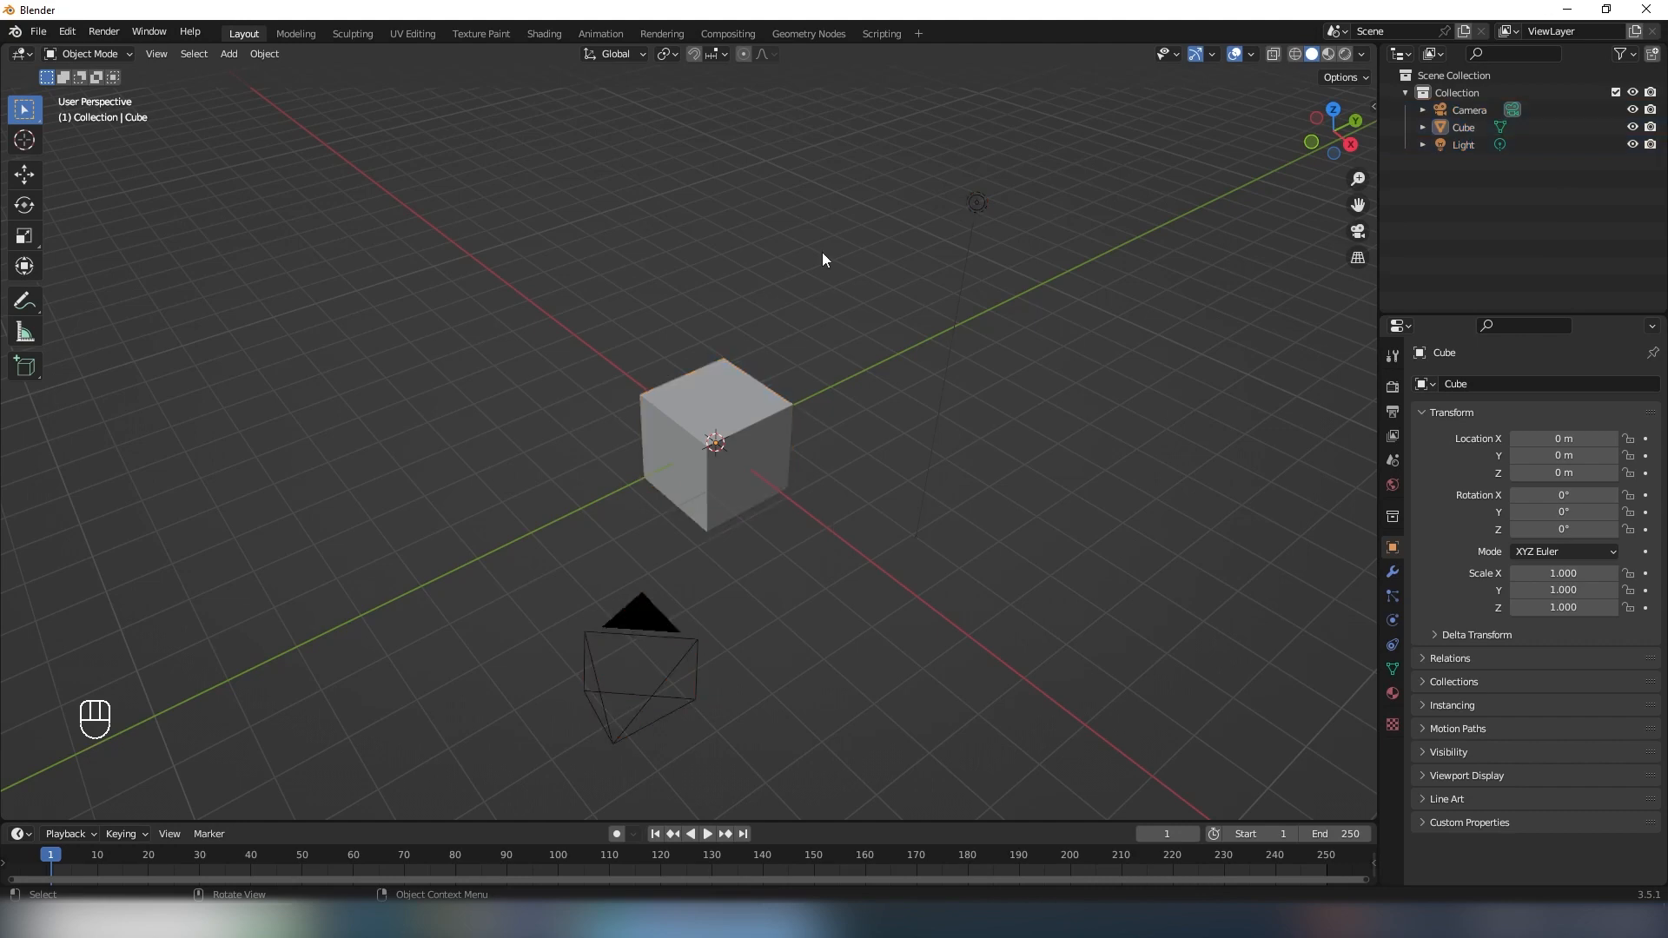
pyautogui.moveTo(799, 286); pyautogui.dragTo(733, 347, button='middle')
pyautogui.click(744, 419)
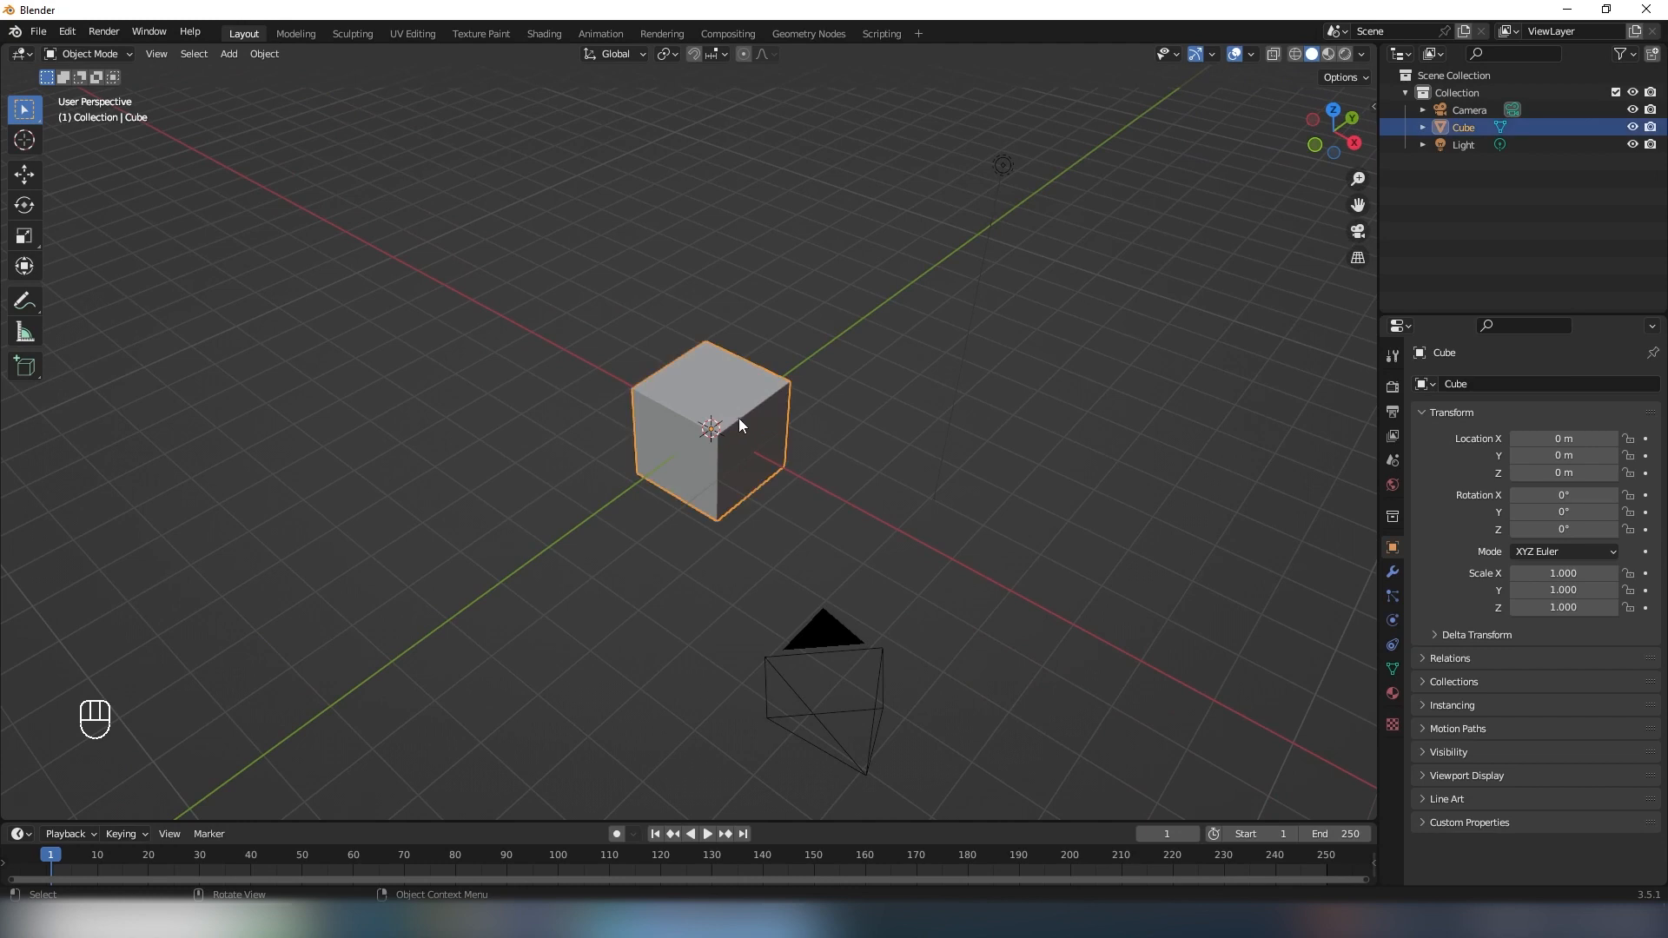
pyautogui.press('x')
pyautogui.click(728, 419)
# - Add a text object at the origin and replace its default wording with "jojo"
pyautogui.moveTo(730, 421); pyautogui.dragTo(776, 476, button='middle')
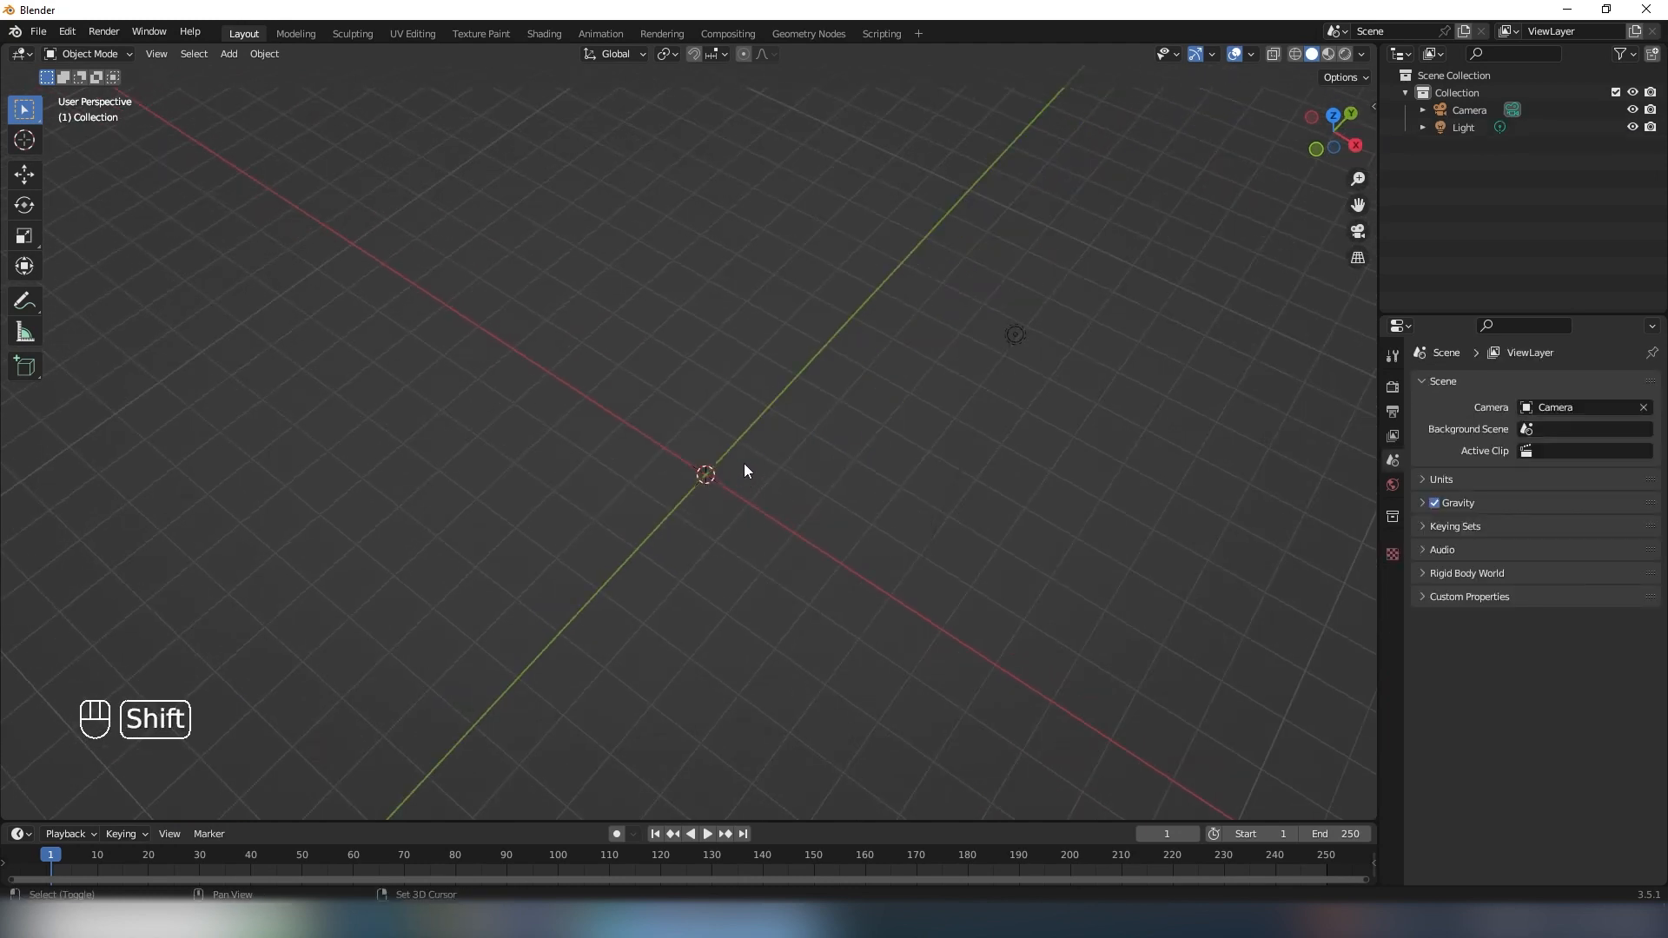
pyautogui.hotkey('shift', 'a')
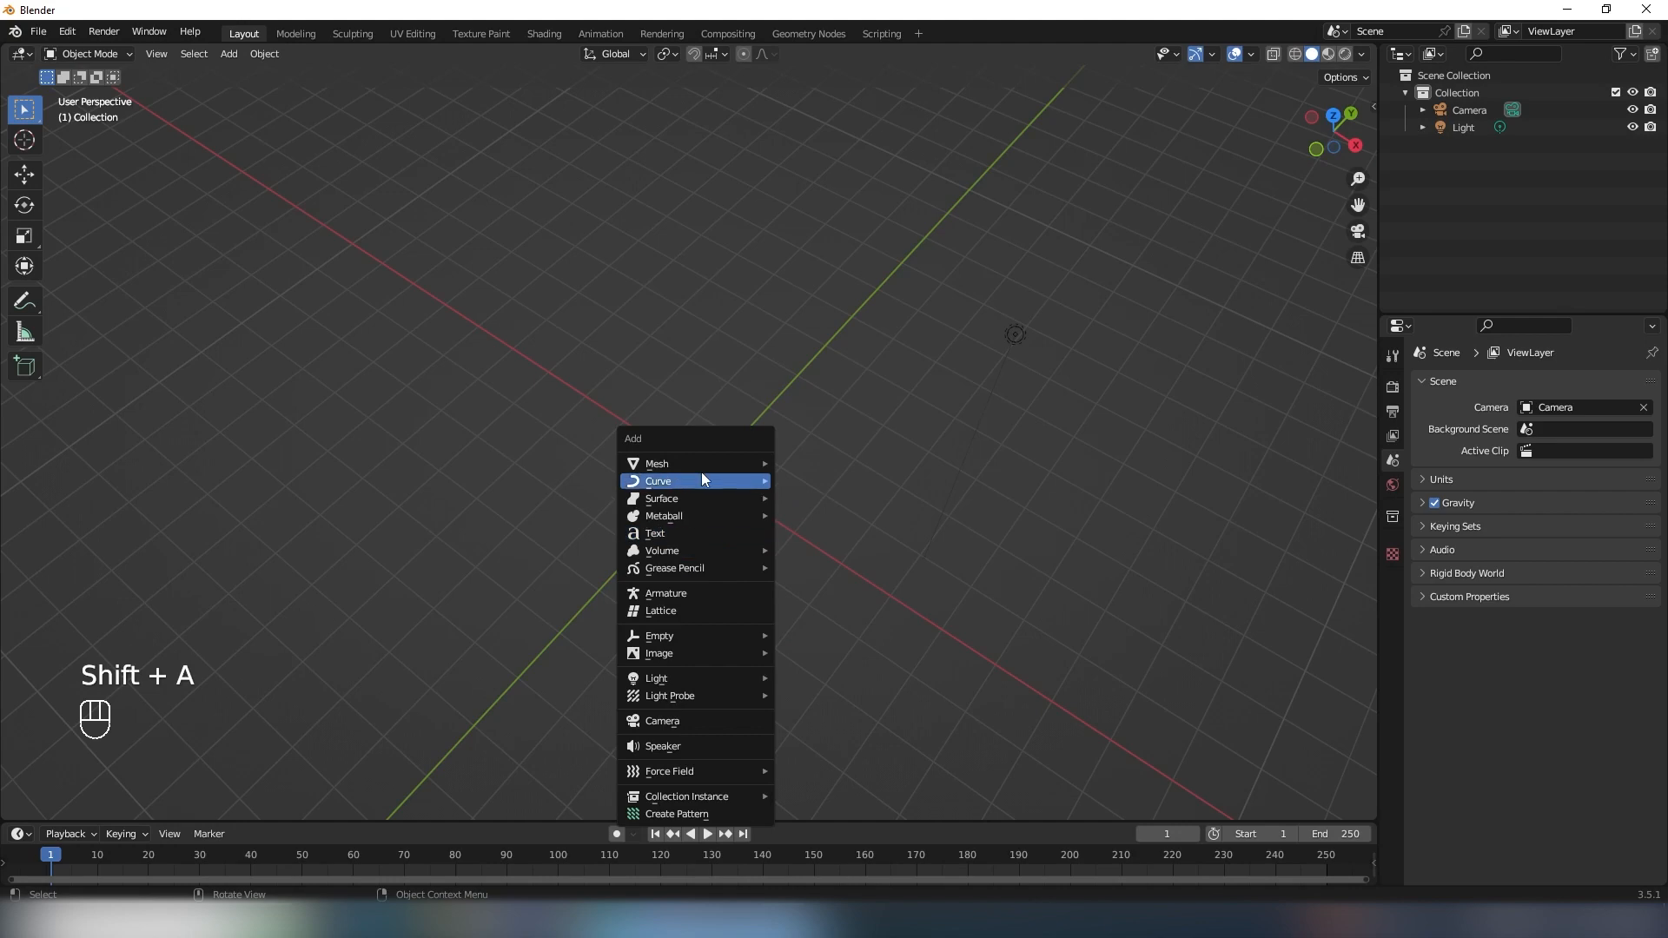
pyautogui.click(676, 533)
pyautogui.moveTo(676, 534); pyautogui.dragTo(814, 454, button='middle')
pyautogui.press('Tab')
pyautogui.press('BackSpace')
pyautogui.press('BackSpace')
pyautogui.press('BackSpace')
pyautogui.press('BackSpace')
pyautogui.press('BackSpace')
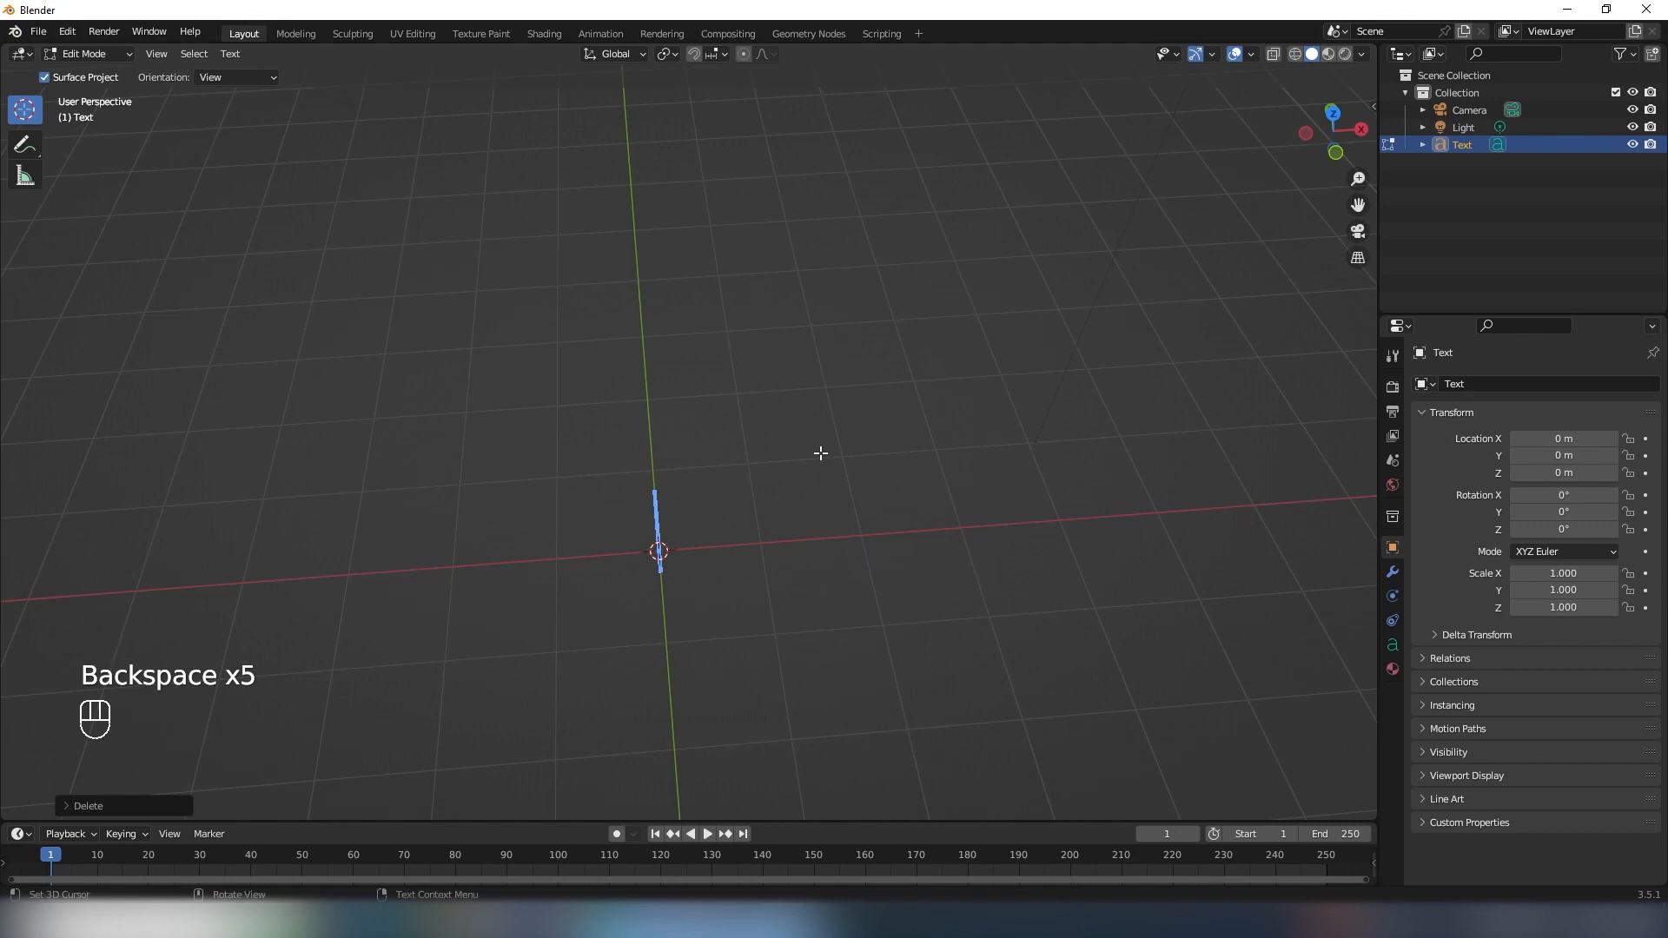
pyautogui.write('jojo')
pyautogui.press('Return')
pyautogui.press('Tab')
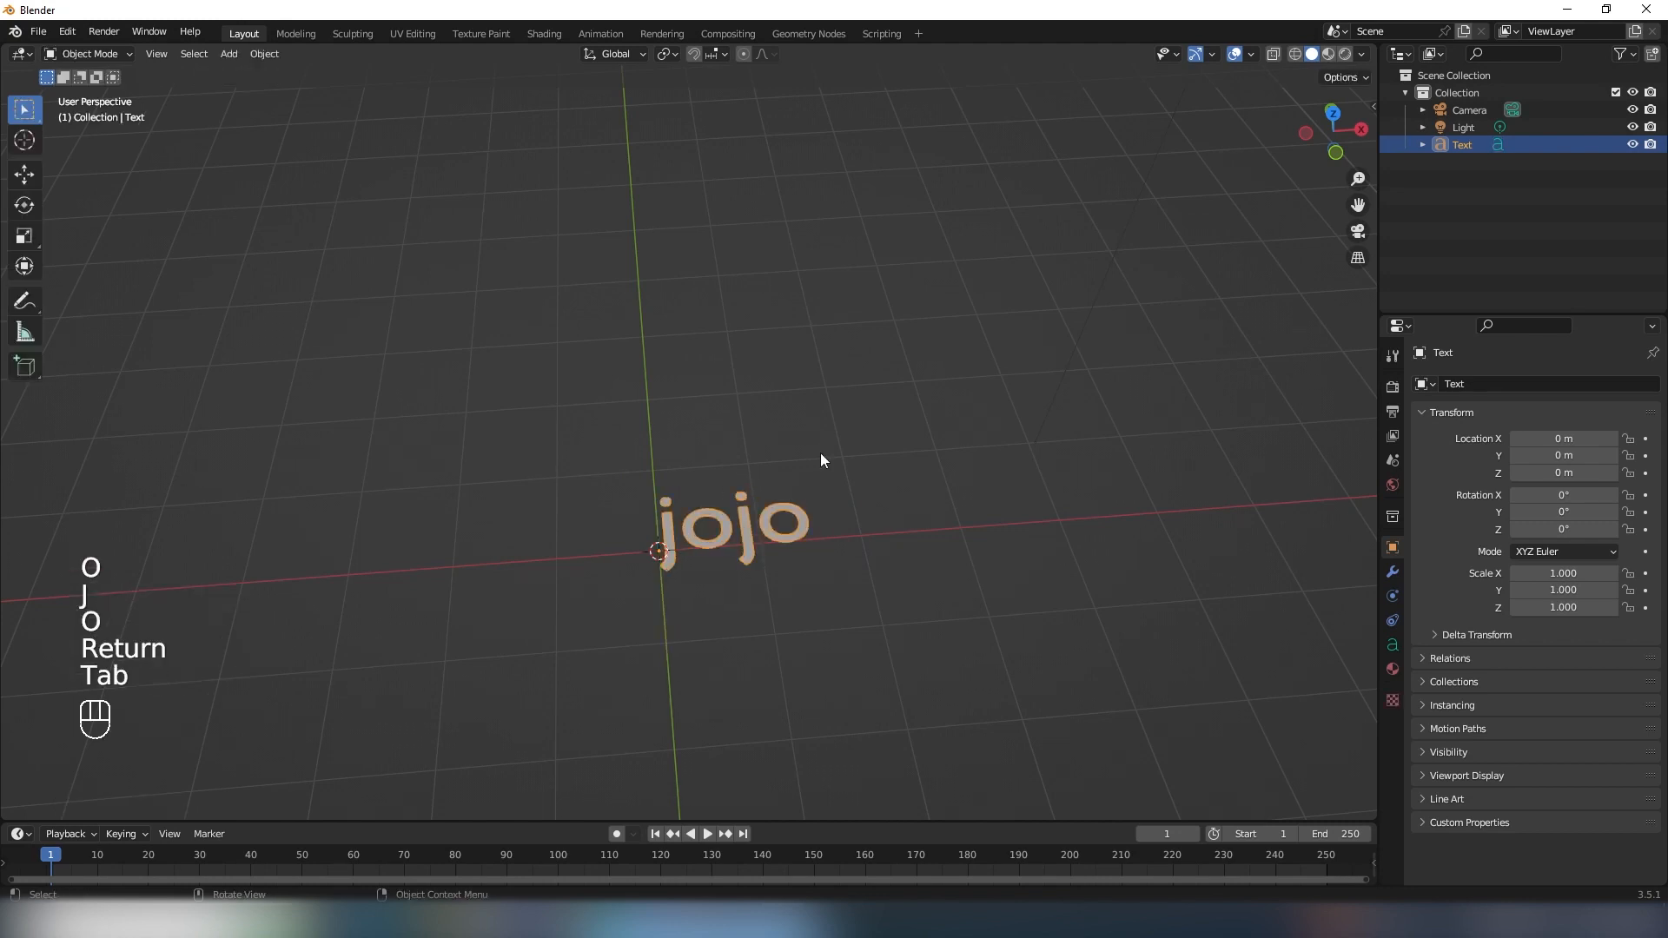
# - Load the AW Chubby Regular font file as the text's regular font
pyautogui.moveTo(828, 550); pyautogui.dragTo(786, 531, button='middle')
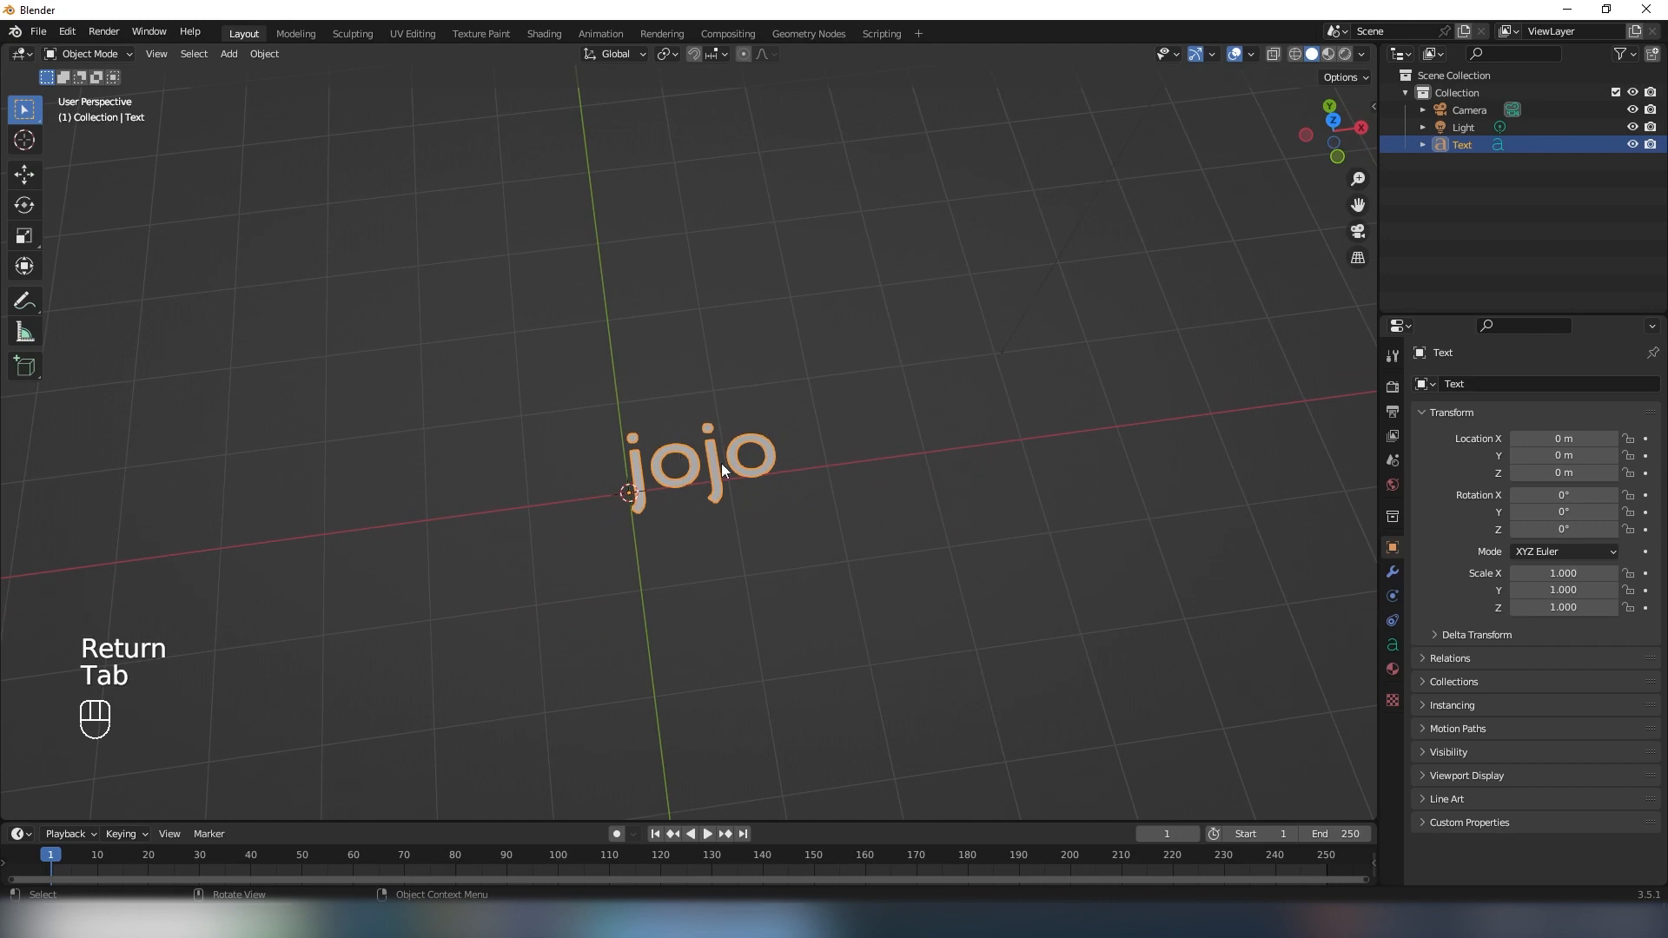
pyautogui.scroll(3, 825, 417)
pyautogui.click(1392, 644)
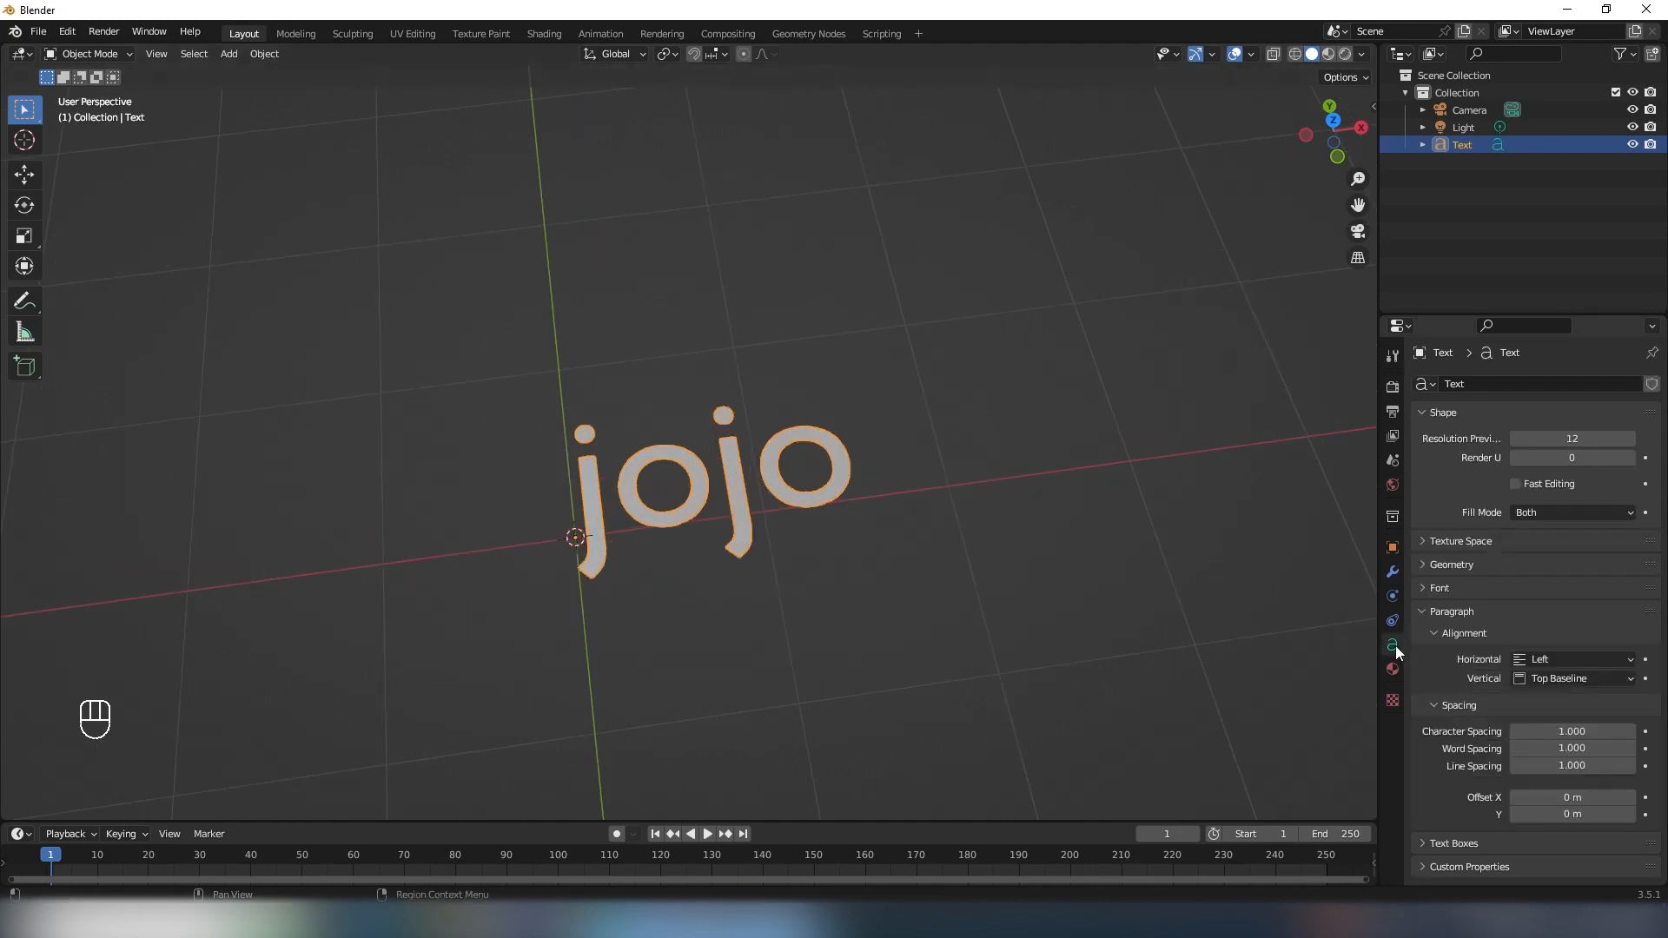
pyautogui.click(1433, 588)
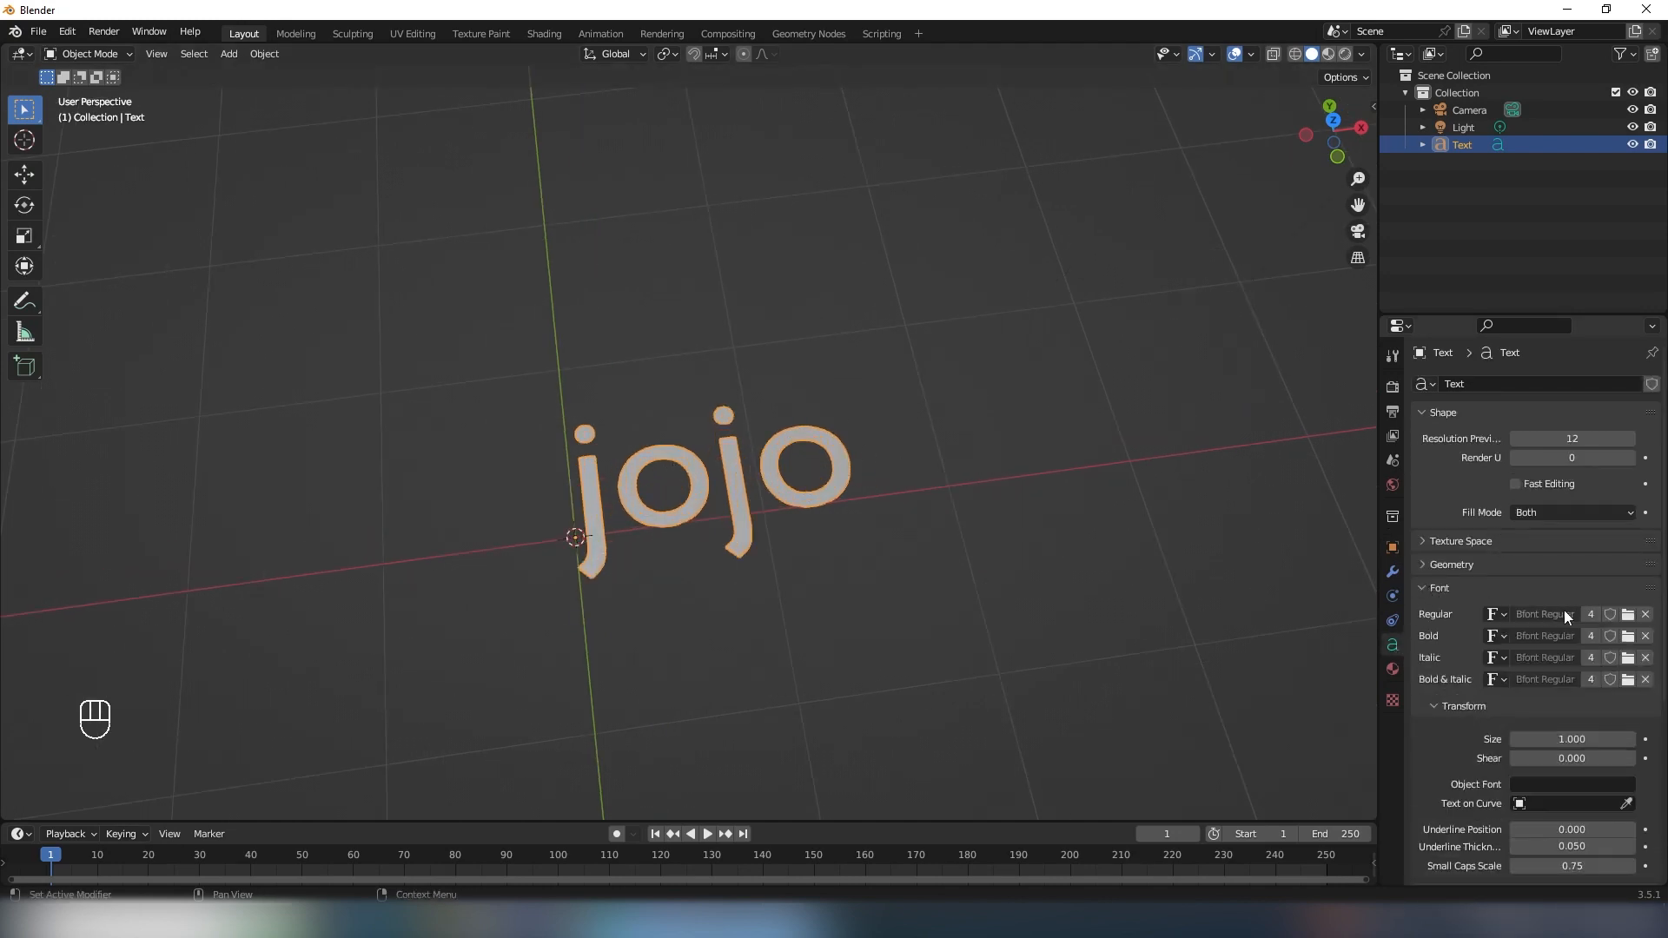
pyautogui.click(1628, 614)
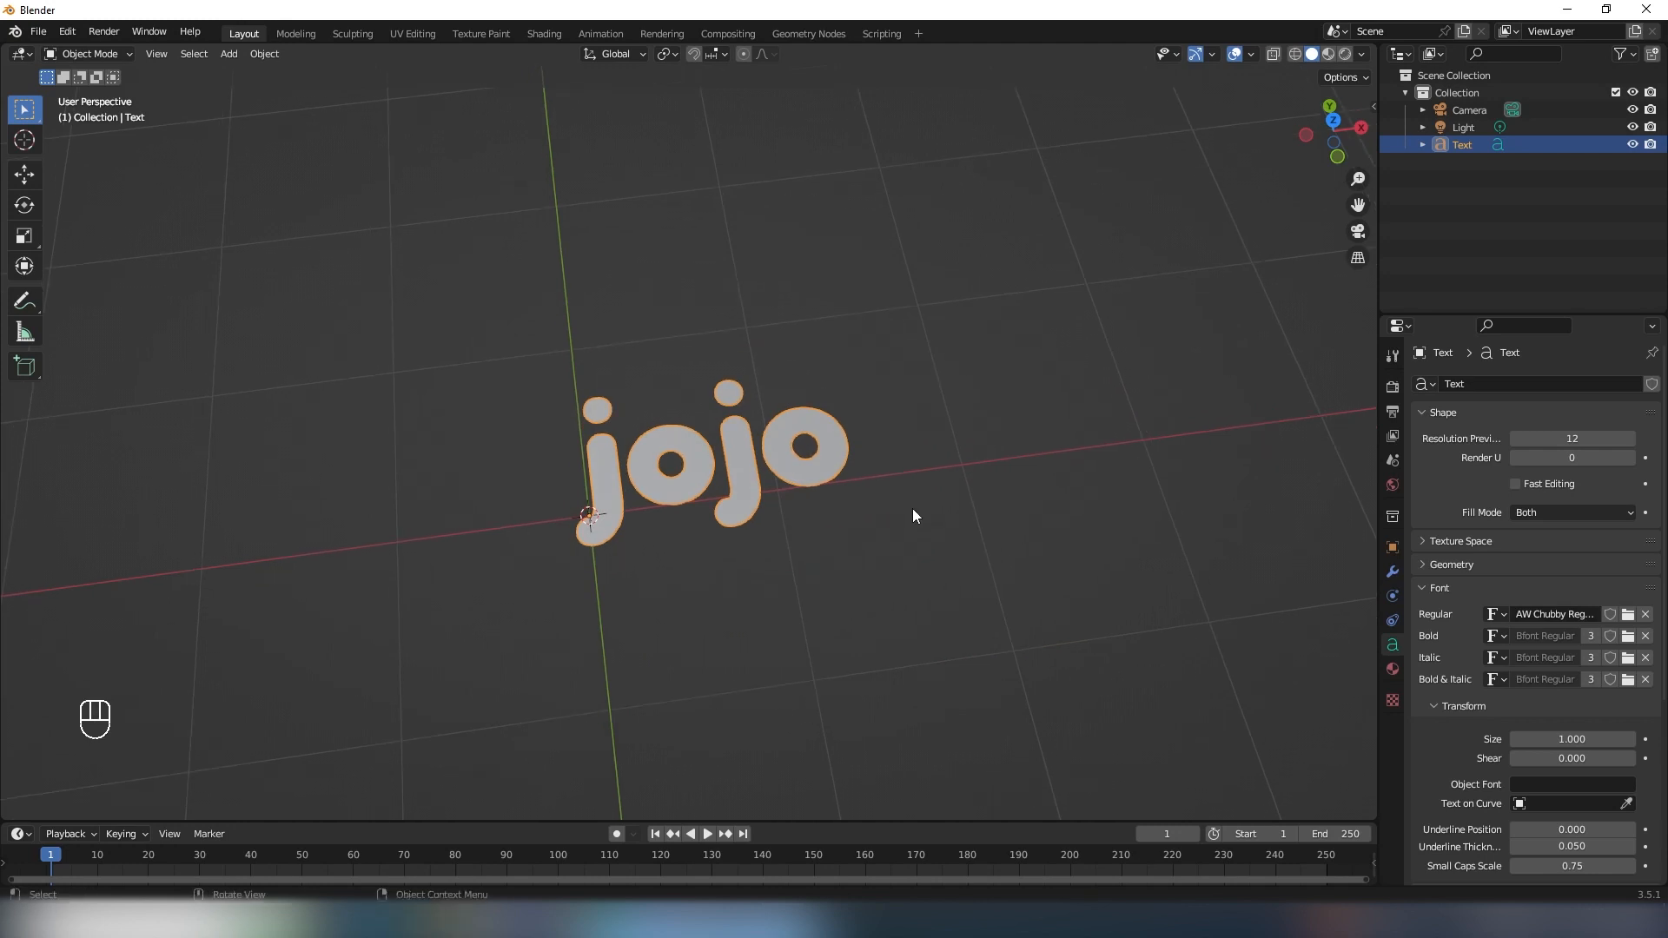
# - Convert the jojo text object to a mesh
pyautogui.moveTo(912, 516); pyautogui.dragTo(823, 381, button='middle')
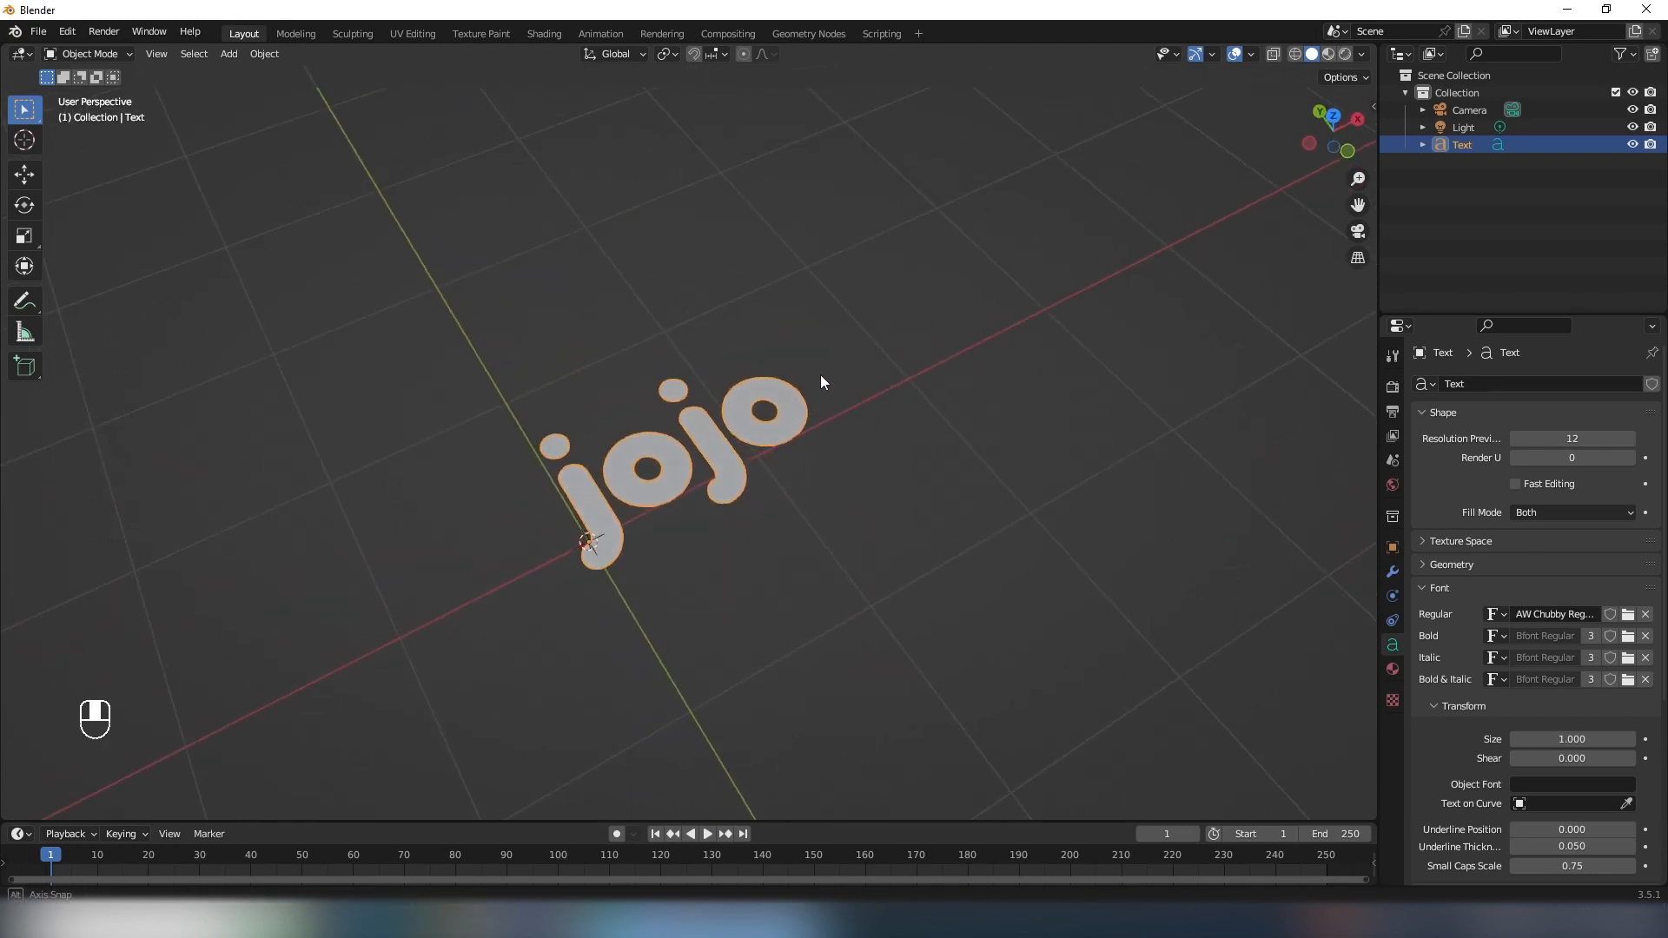
pyautogui.keyDown('shift'); pyautogui.moveTo(779, 452); pyautogui.dragTo(817, 398, button='middle'); pyautogui.keyUp('shift')
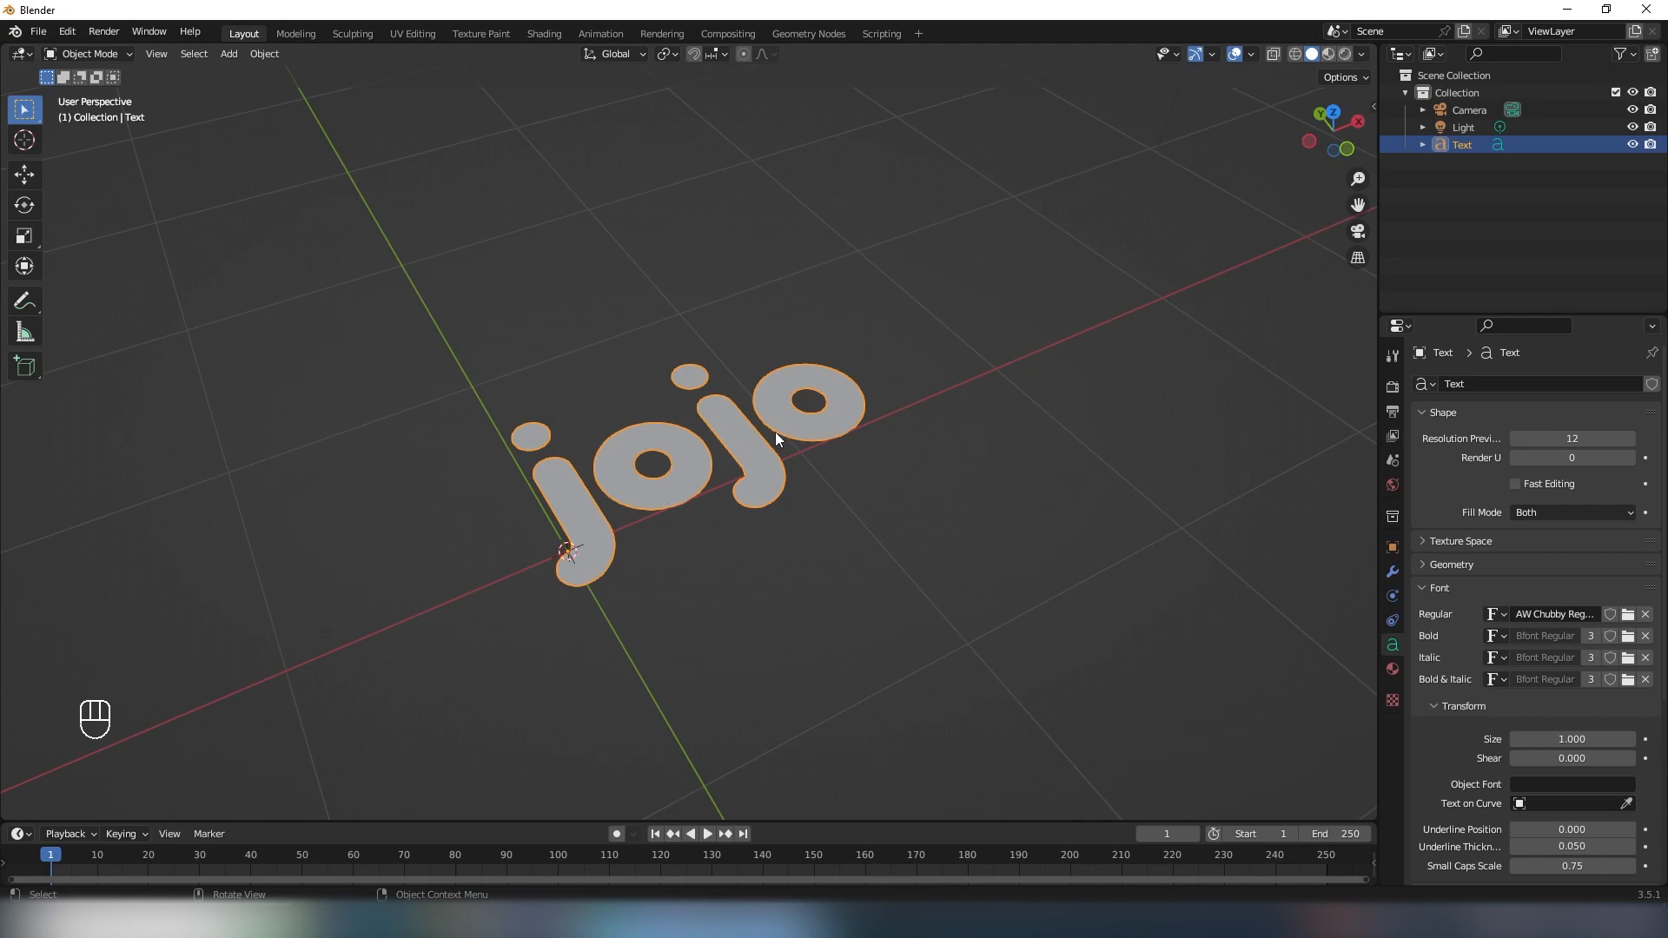
pyautogui.keyDown('shift'); pyautogui.moveTo(700, 483); pyautogui.dragTo(702, 467, button='middle'); pyautogui.keyUp('shift')
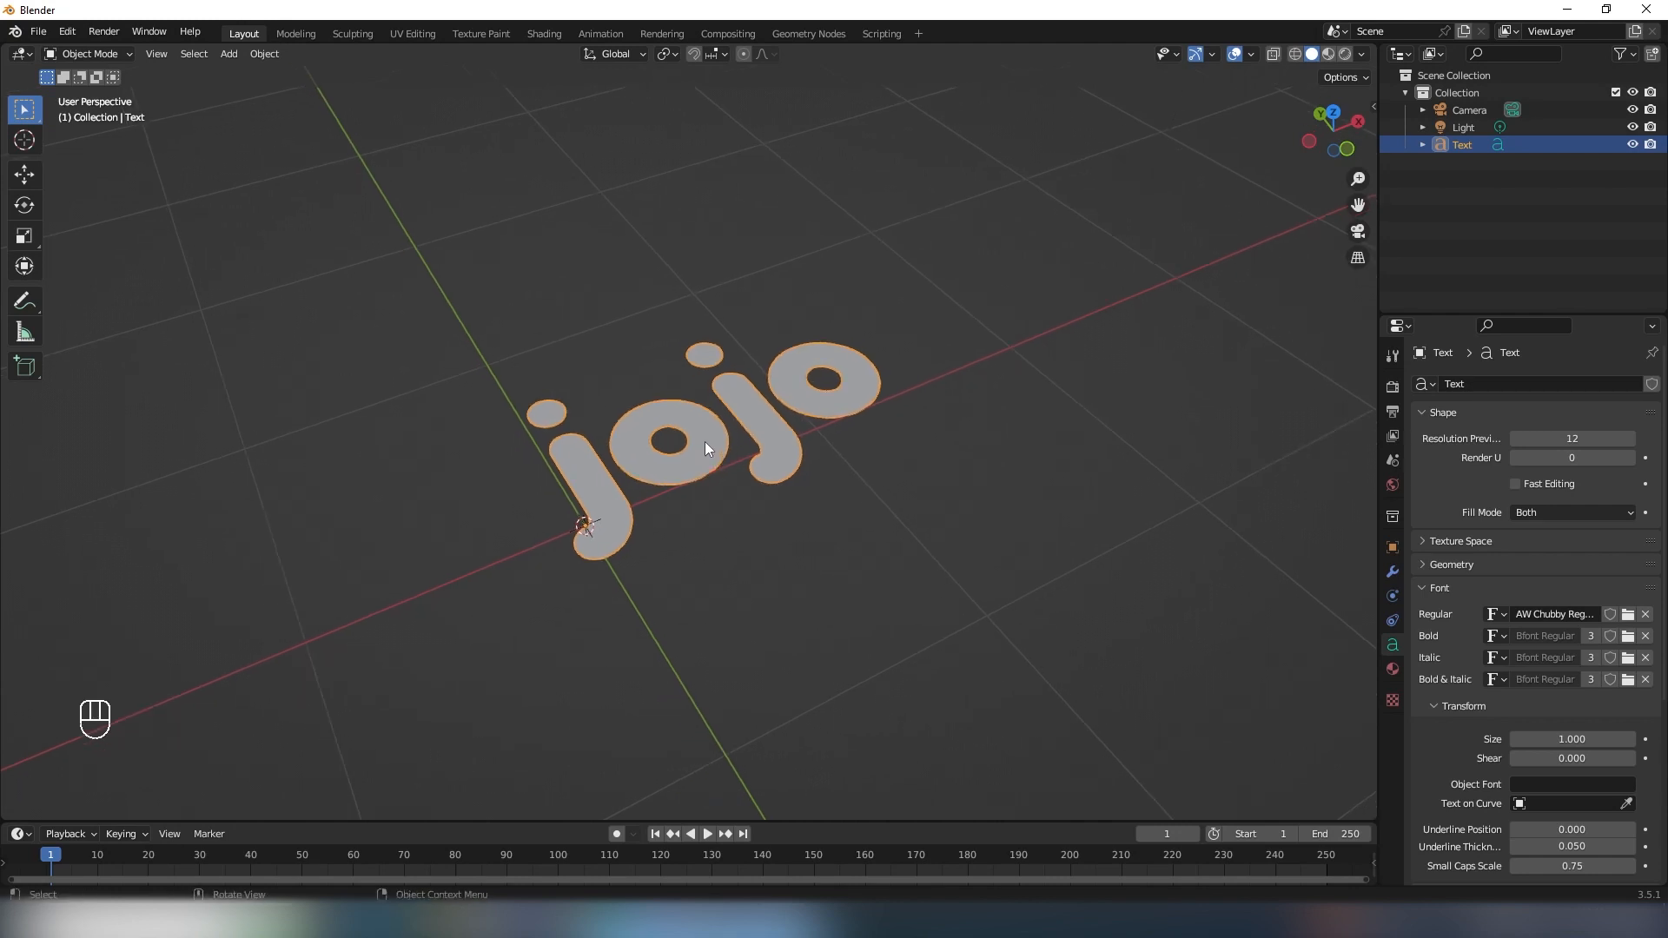
pyautogui.rightClick(705, 441)
pyautogui.moveTo(634, 484)
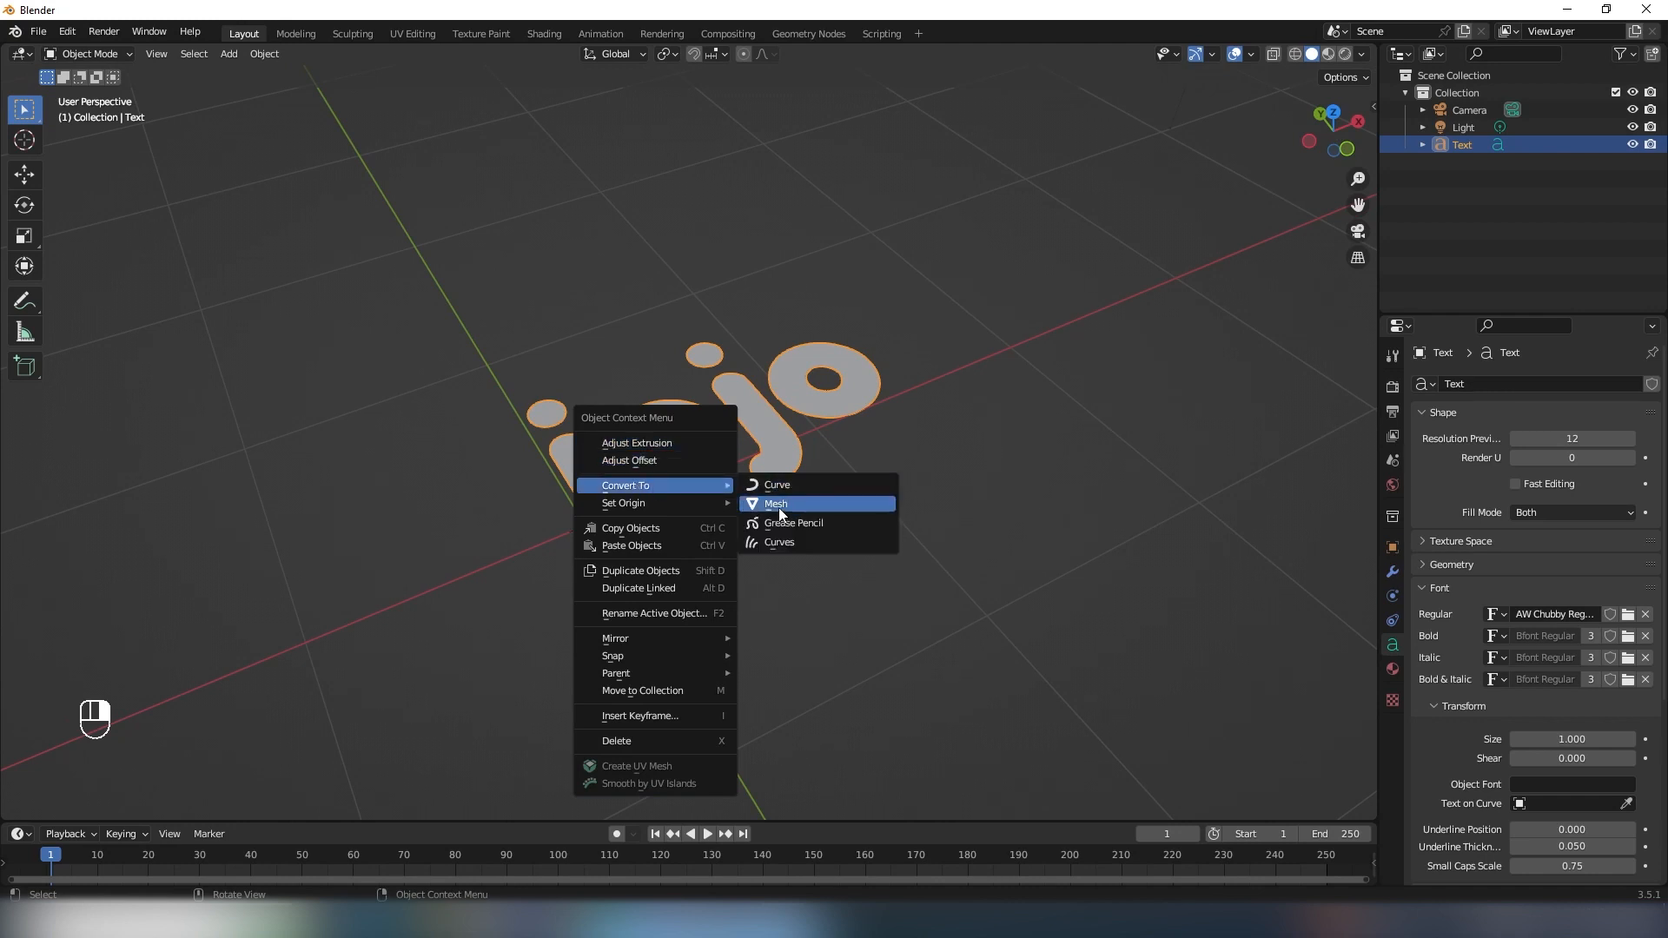
pyautogui.click(782, 503)
# - Extrude all the letter geometry upward in Edit Mode to give the text thickness, and return to Object Mode
pyautogui.press('Tab')
pyautogui.moveTo(744, 510); pyautogui.dragTo(734, 487, button='middle')
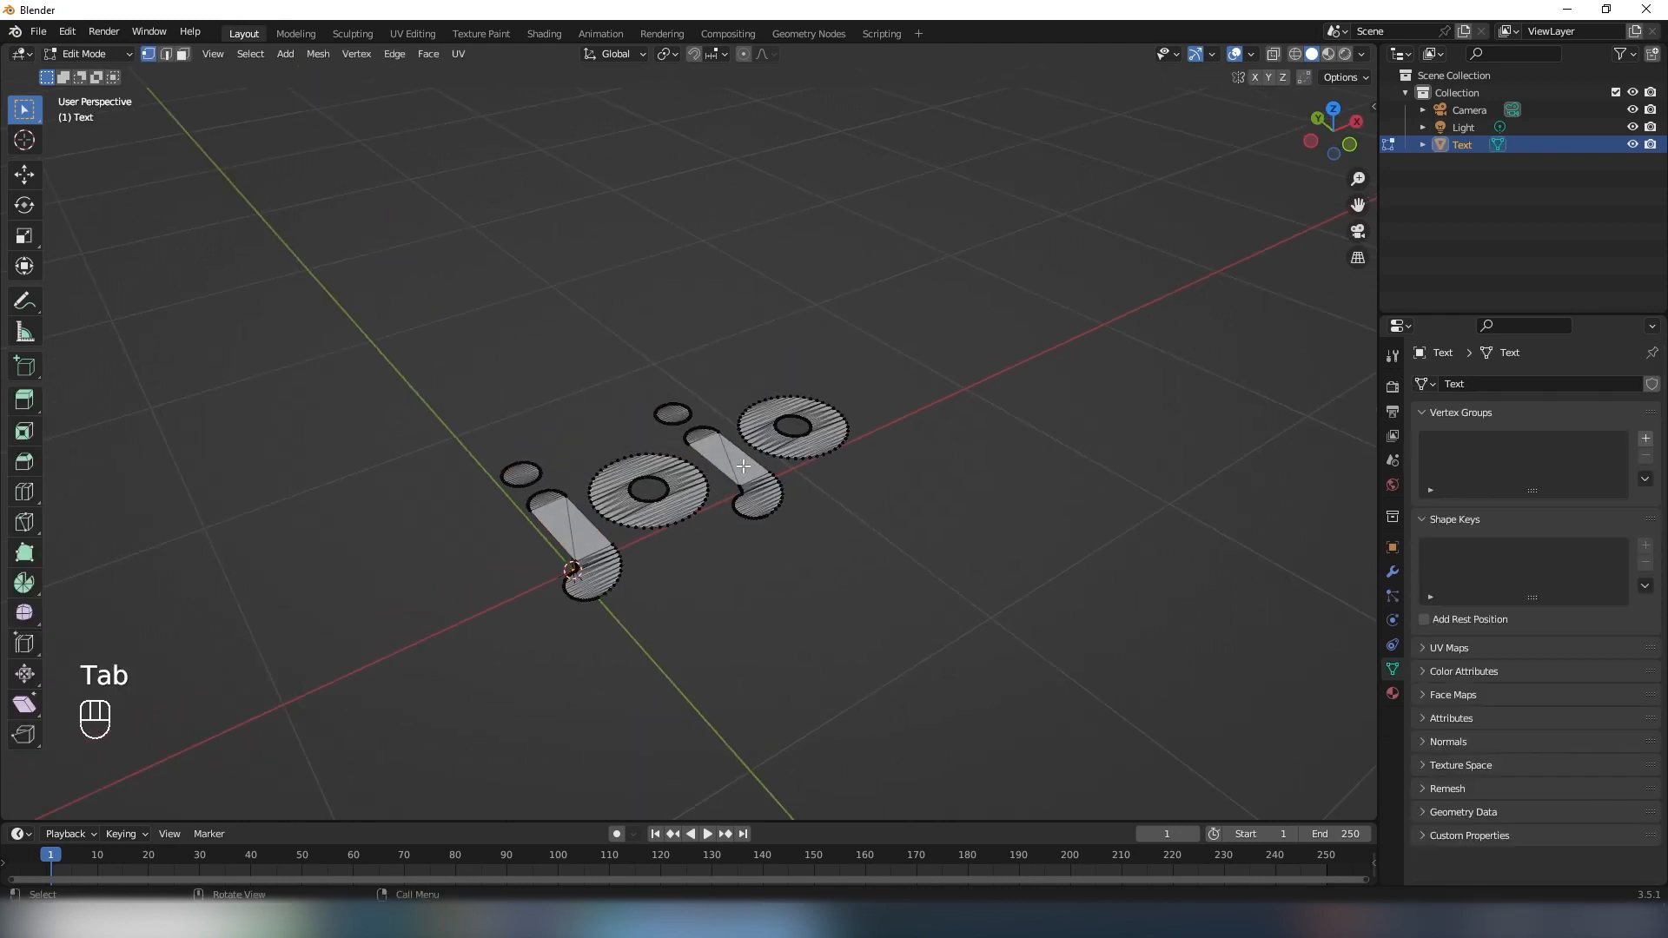
pyautogui.press('a')
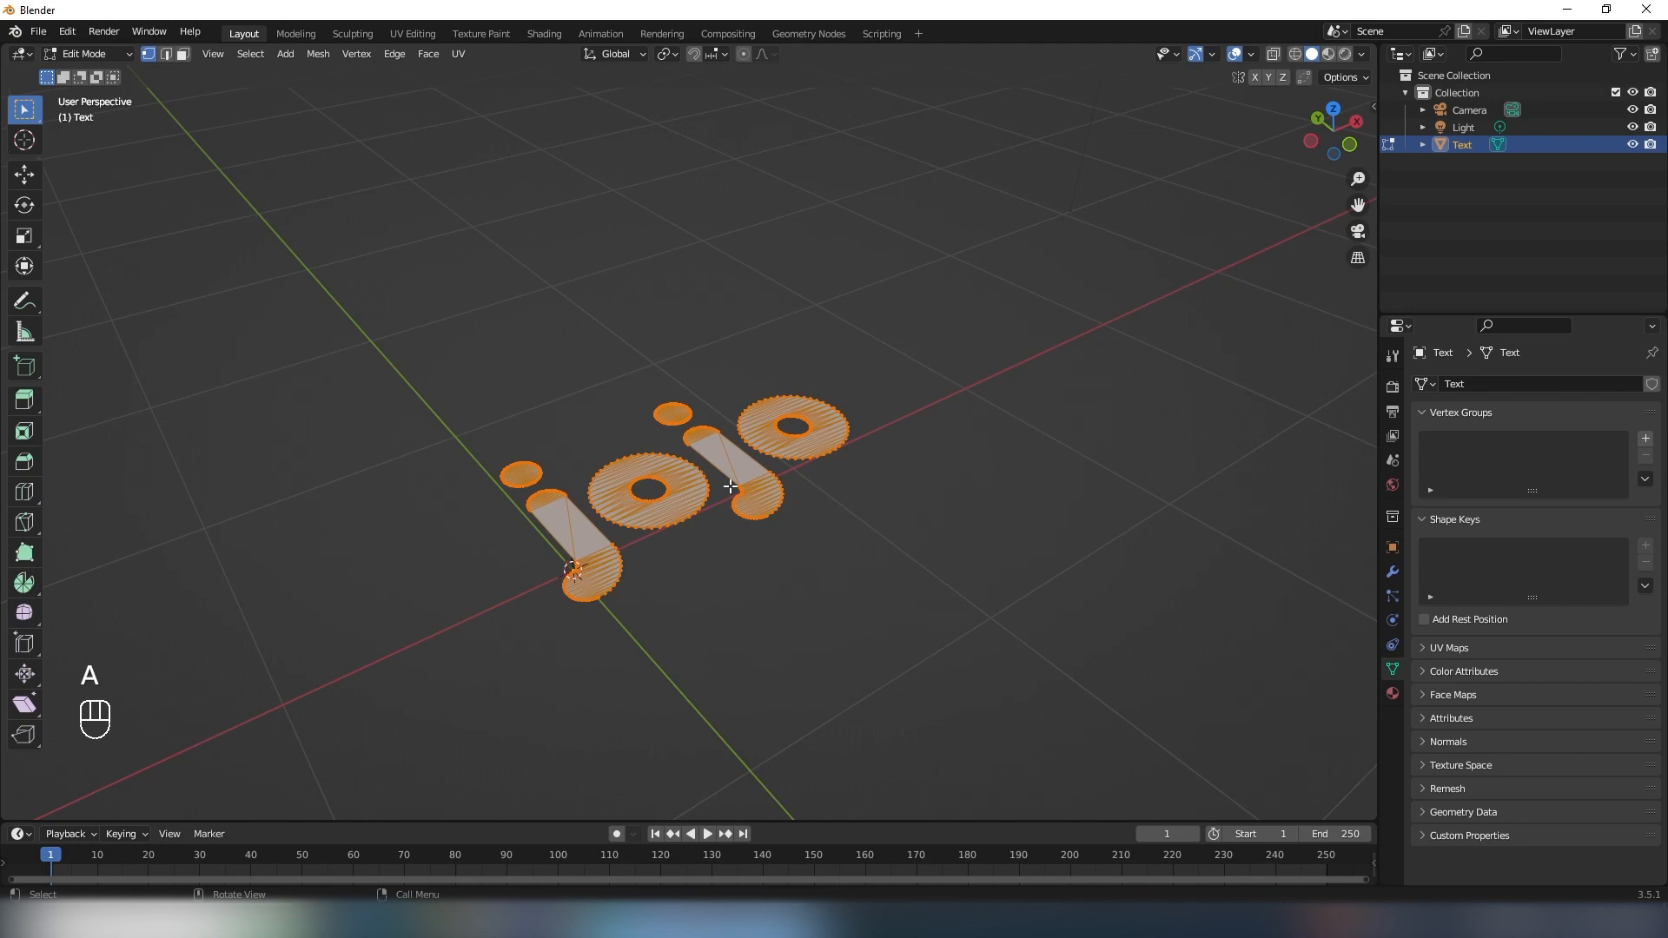
pyautogui.press('e')
pyautogui.click(731, 441)
pyautogui.press('Tab')
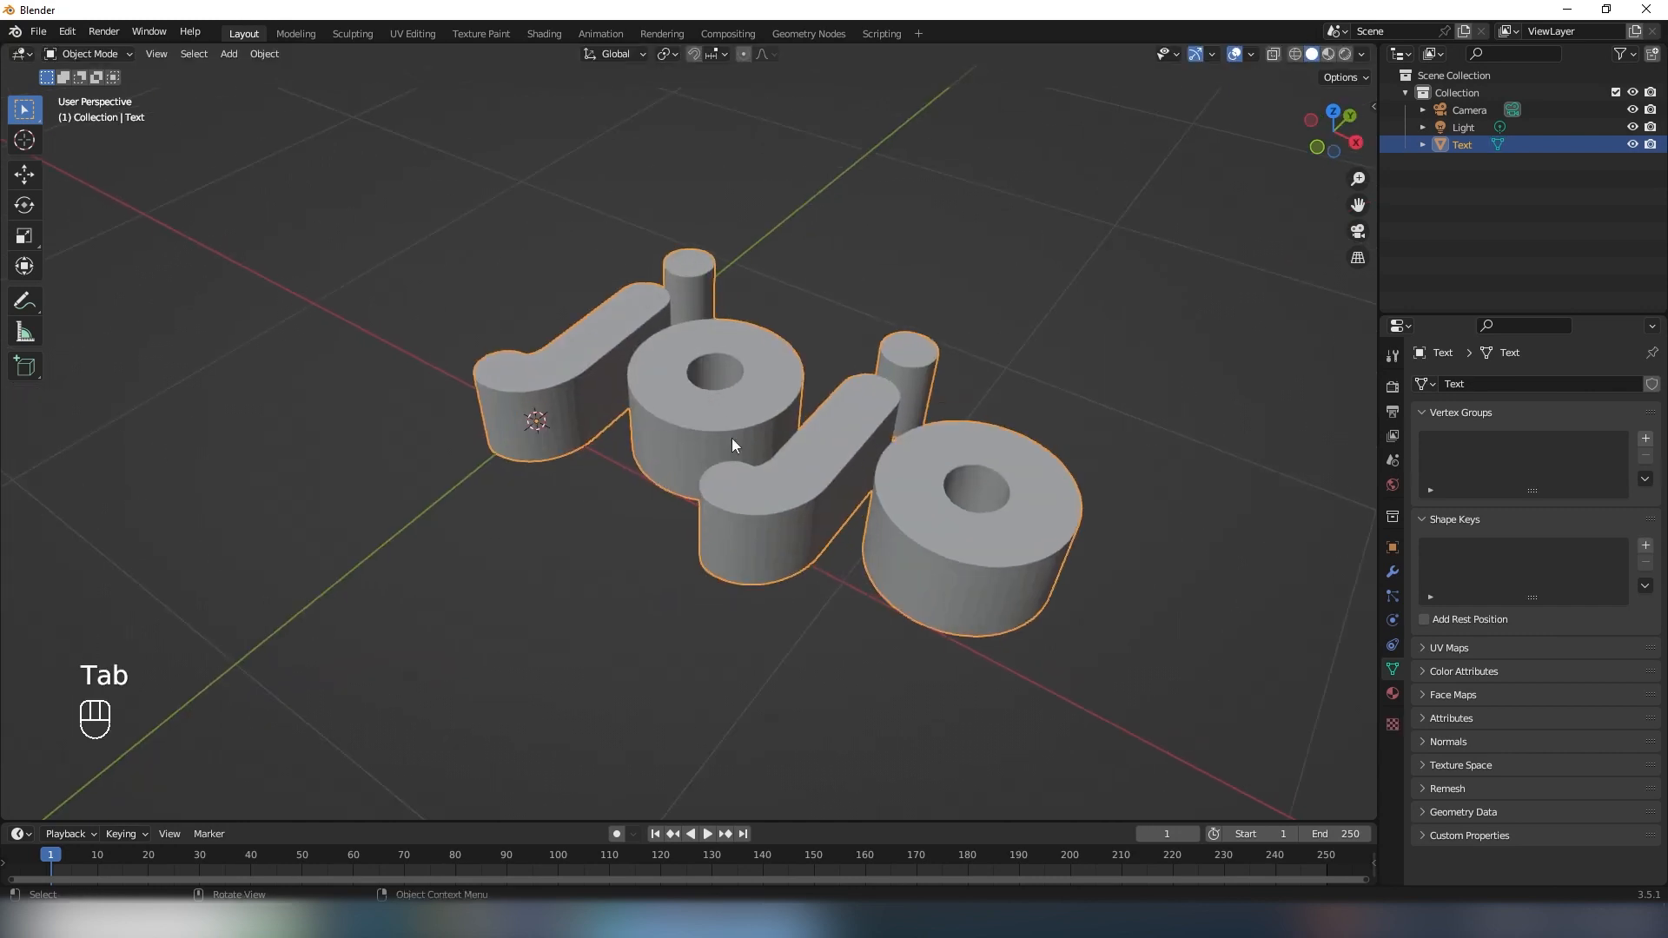
# - Shade the letters smooth and stand them upright by rotating them 90° about the global X axis
pyautogui.rightClick(639, 459)
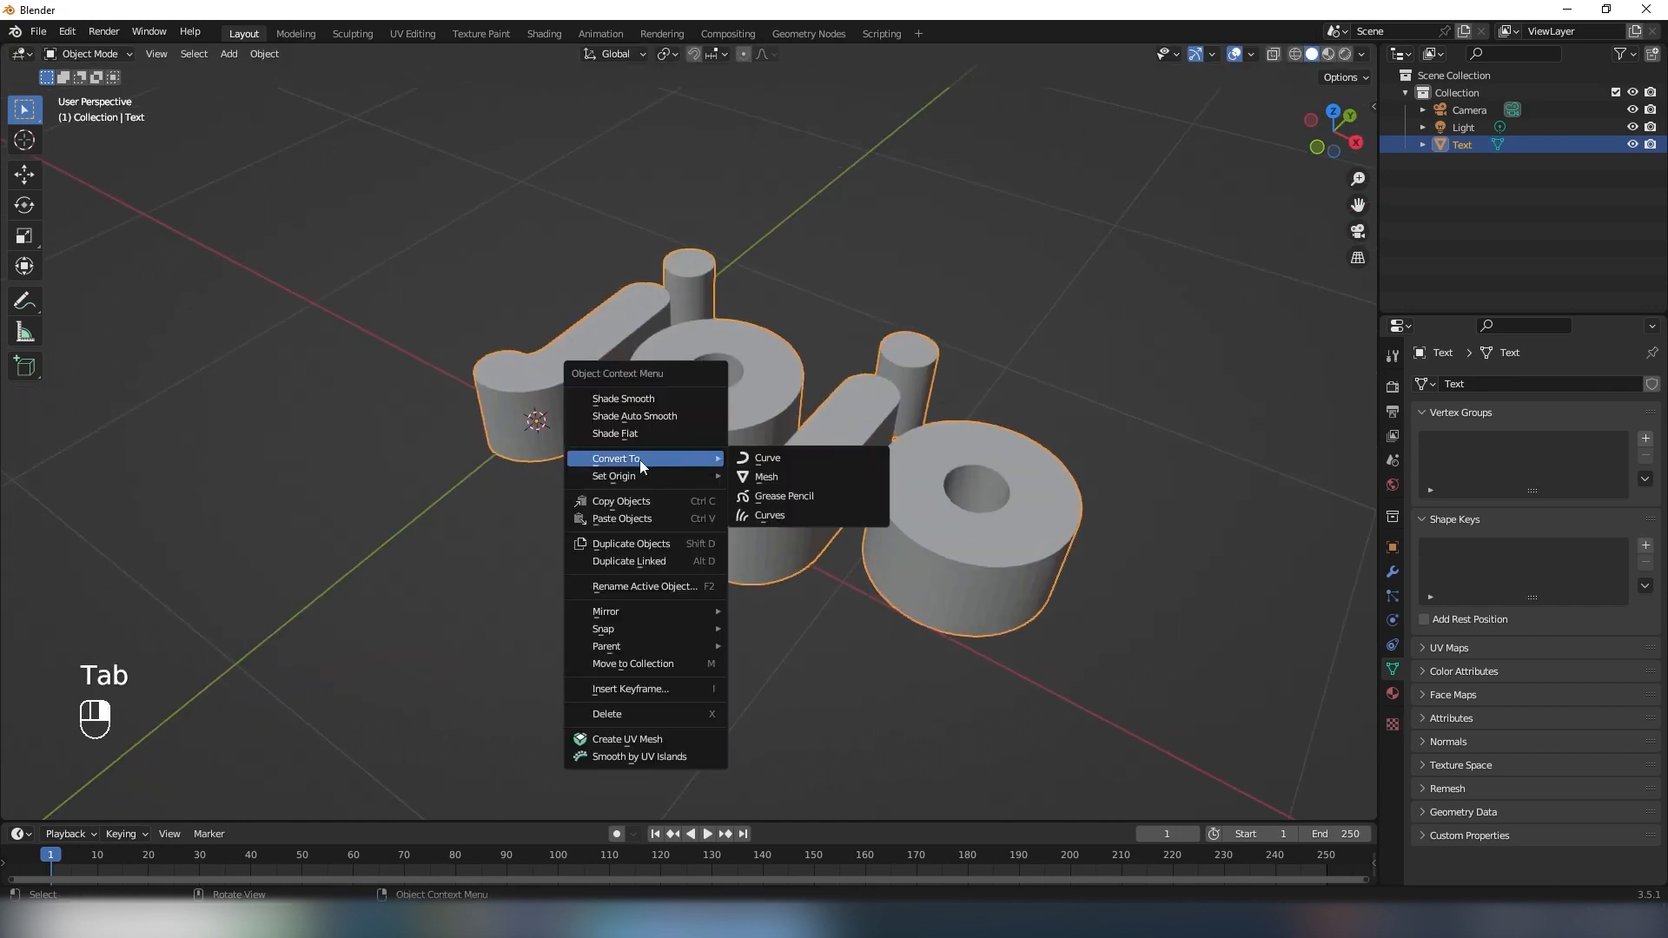
pyautogui.click(643, 399)
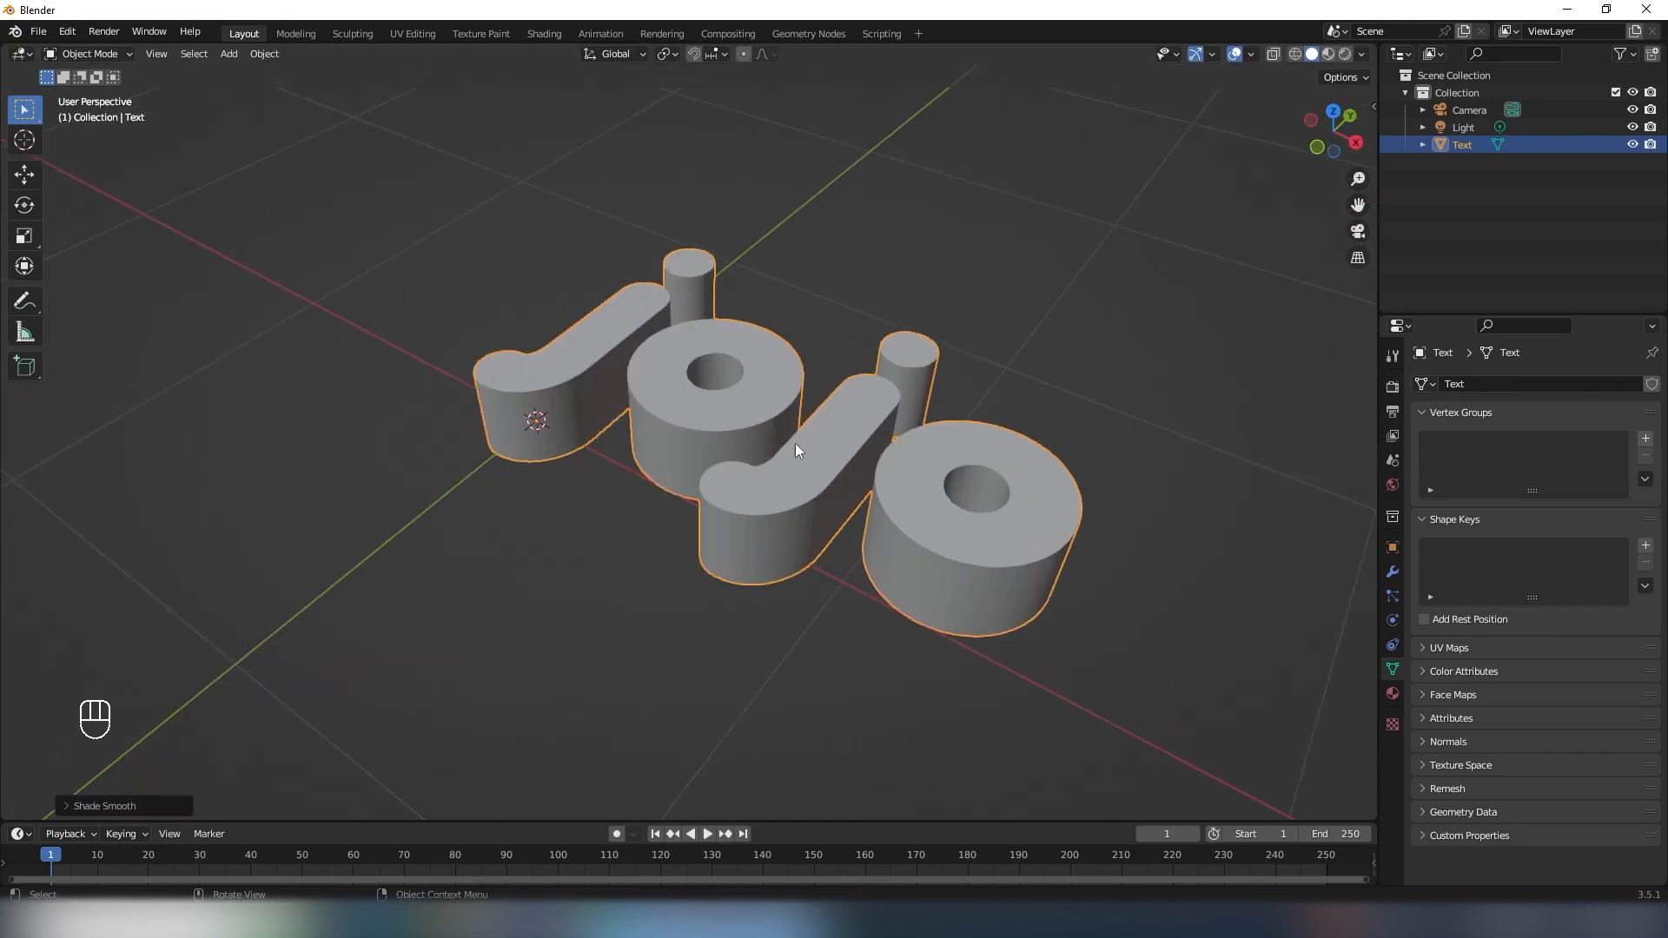
pyautogui.scroll(-5, 795, 443)
pyautogui.write('ryx')
pyautogui.write('90')
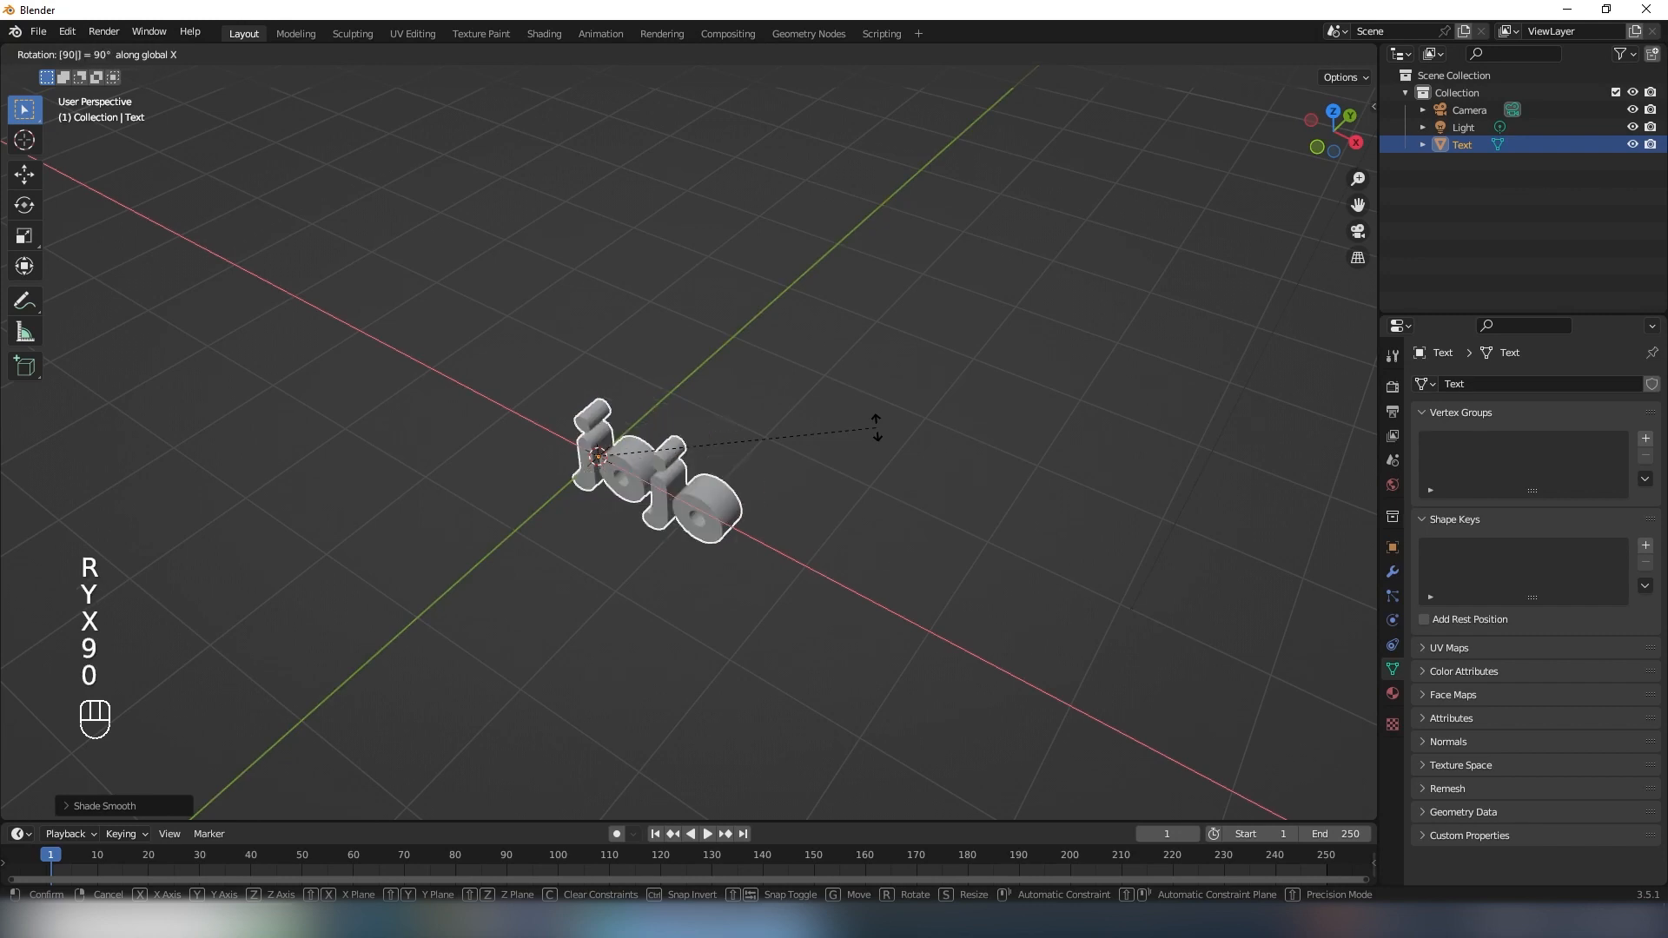
pyautogui.press('Return')
# - Add a cube, scale it up until it encloses the text, and switch the viewport to wireframe shading
pyautogui.keyDown('shift'); pyautogui.moveTo(737, 524); pyautogui.dragTo(904, 506, button='middle'); pyautogui.keyUp('shift')
pyautogui.scroll(2, 903, 506)
pyautogui.keyDown('shift'); pyautogui.moveTo(903, 506); pyautogui.dragTo(749, 468, button='middle'); pyautogui.keyUp('shift')
pyautogui.keyDown('shift'); pyautogui.moveTo(643, 507); pyautogui.dragTo(784, 462, button='middle'); pyautogui.keyUp('shift')
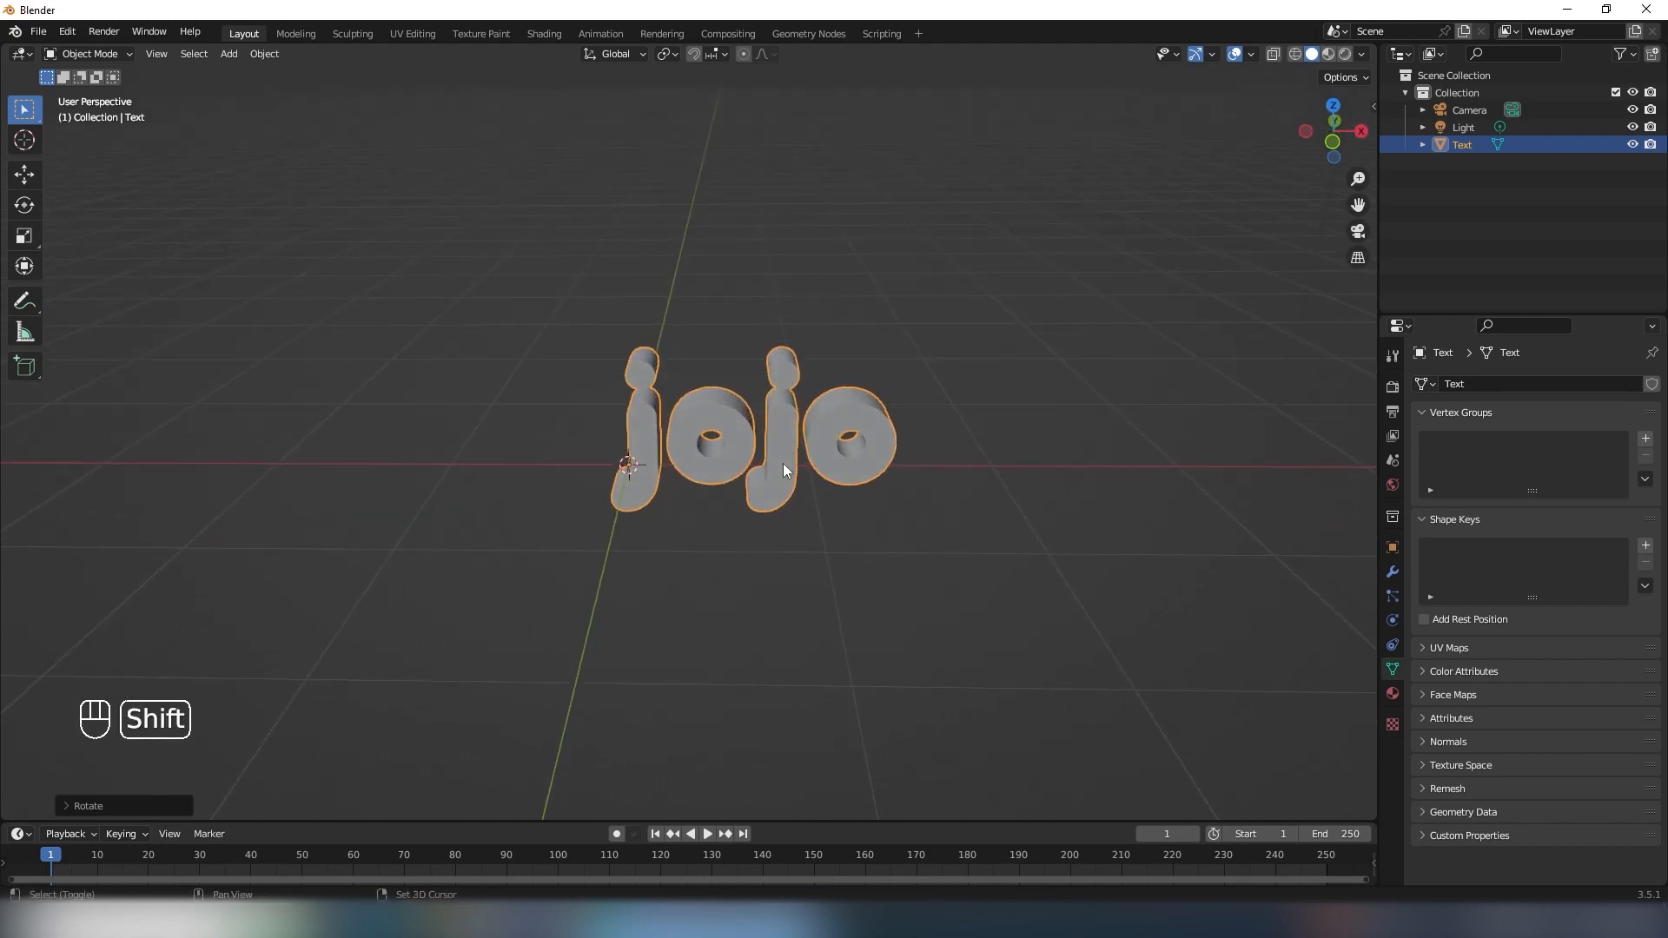
pyautogui.hotkey('shift', 'a')
pyautogui.moveTo(723, 398)
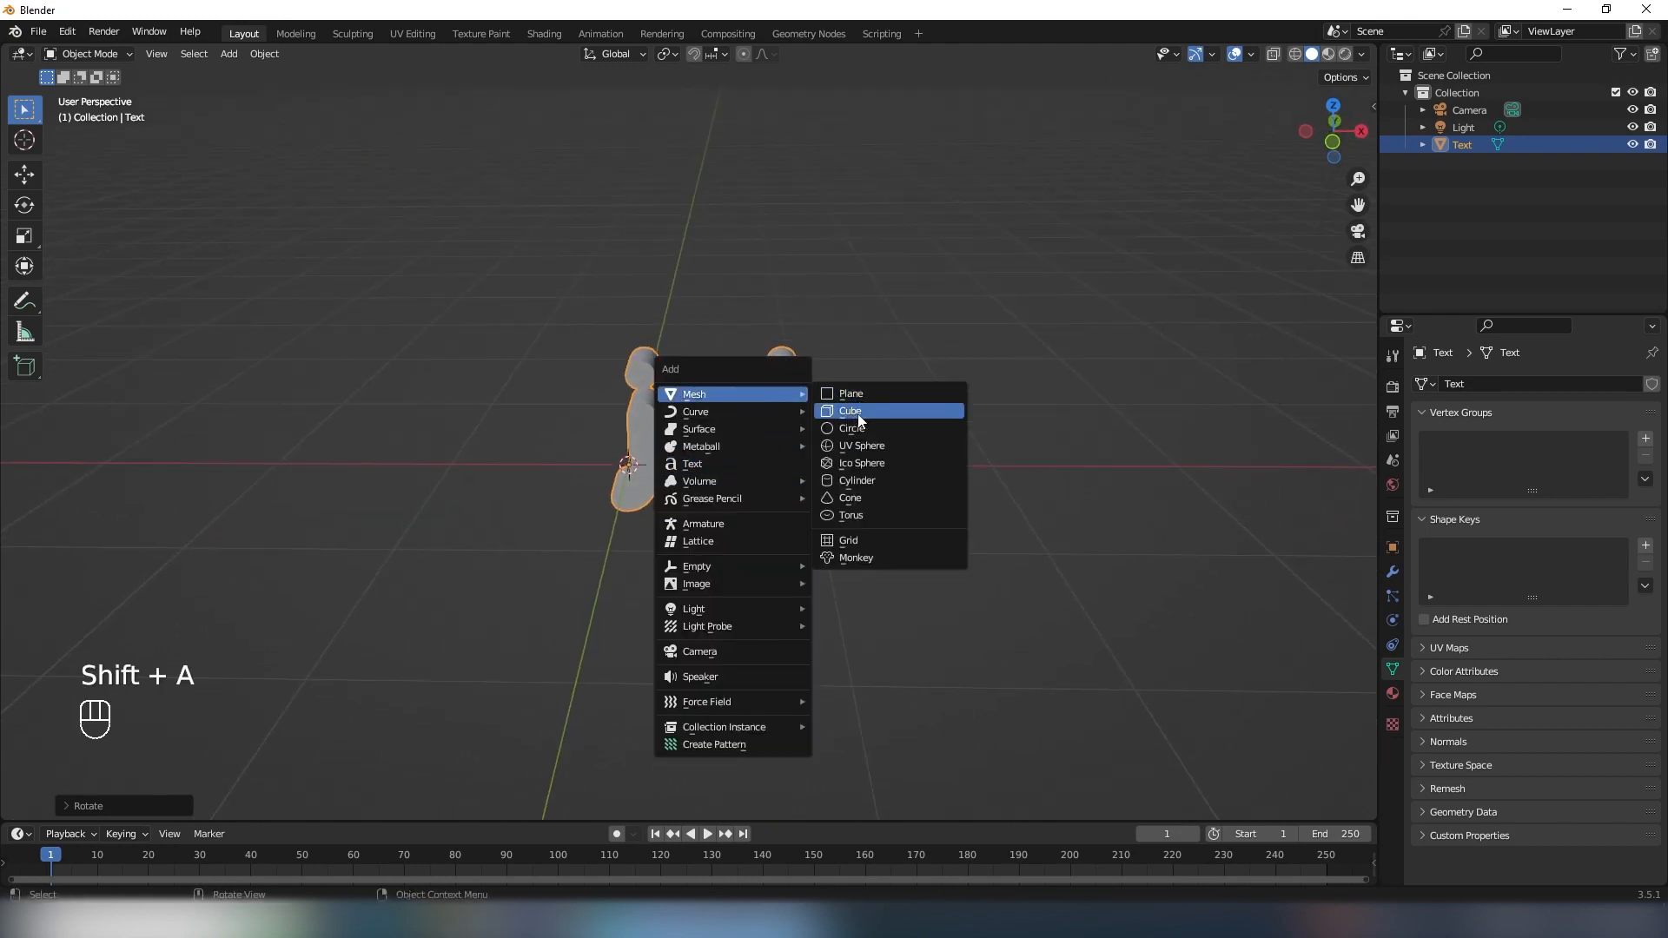
pyautogui.click(850, 411)
pyautogui.press('s')
pyautogui.click(813, 448)
pyautogui.hotkey('shift', 'z')
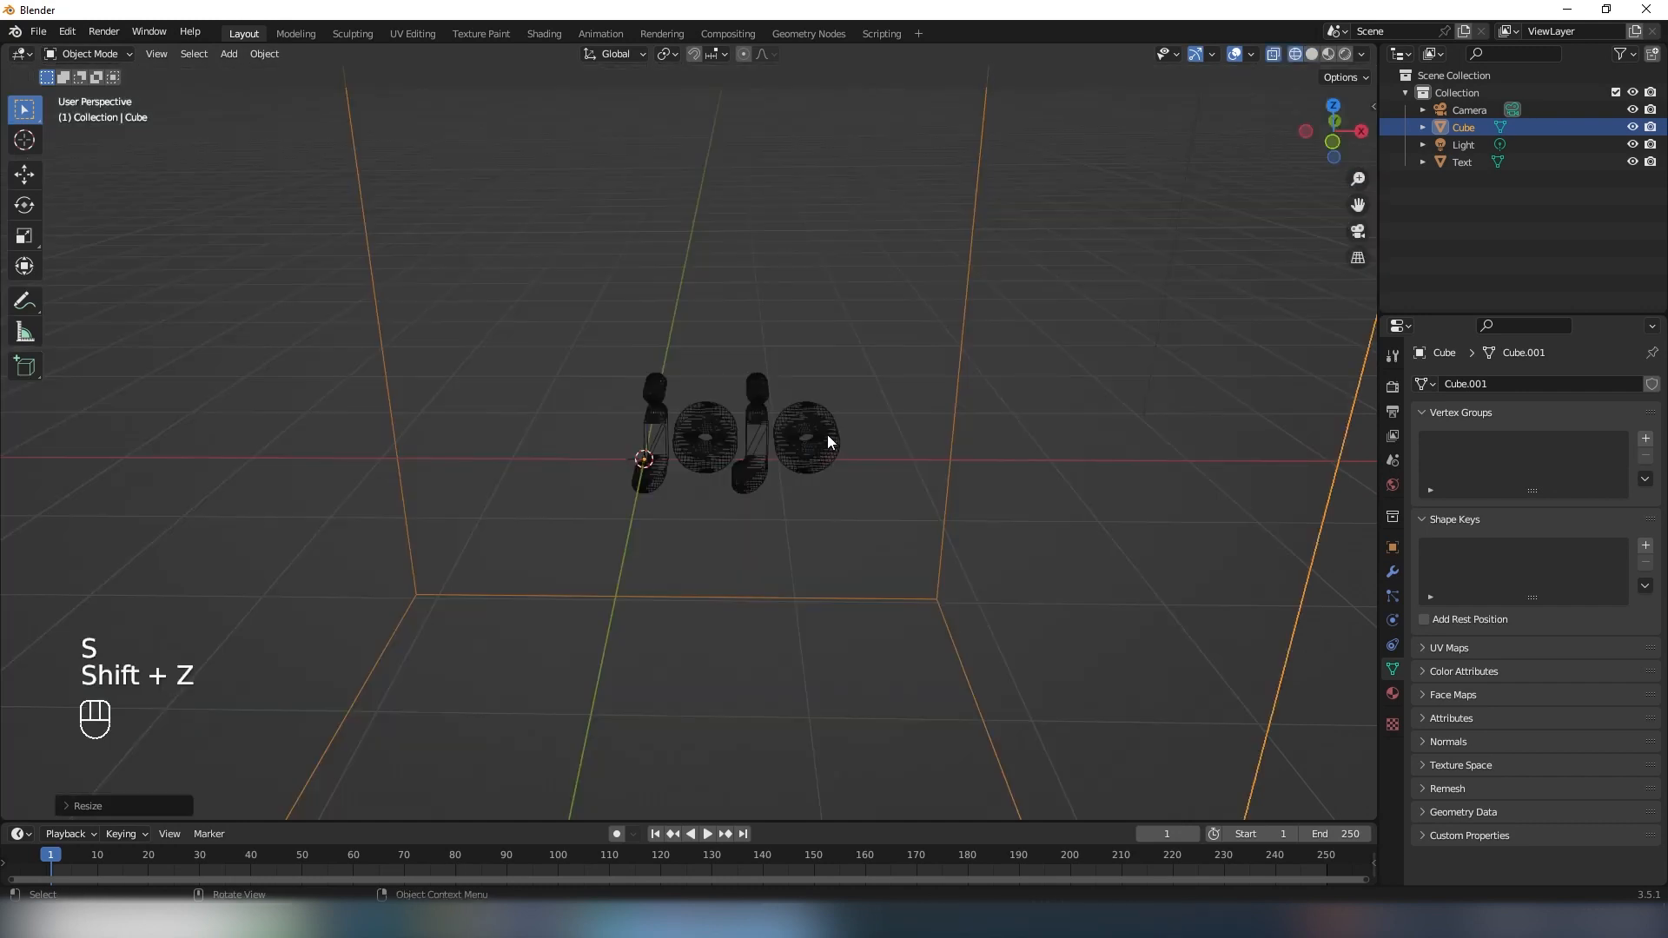
# - From the front view, move the cube along X to centre it on the text and raise it slightly along Z
pyautogui.scroll(-4, 812, 445)
pyautogui.keyDown('alt'); pyautogui.moveTo(810, 445); pyautogui.dragTo(793, 383, button='middle'); pyautogui.keyUp('alt')
pyautogui.press('g')
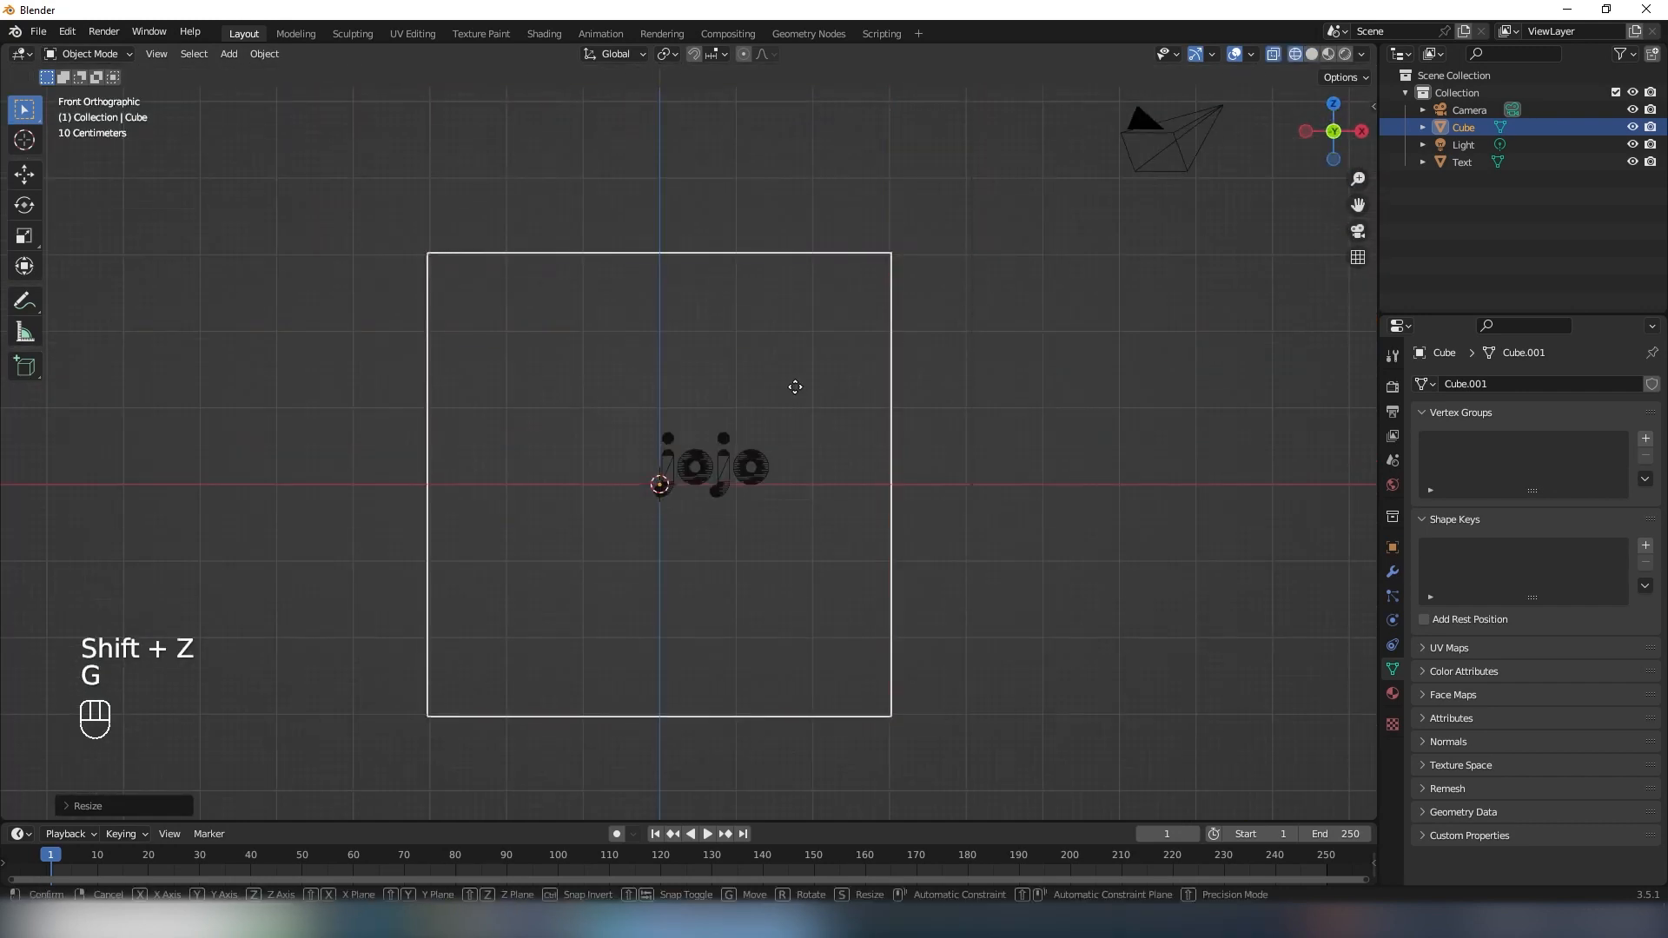
pyautogui.press('y')
pyautogui.press('x')
pyautogui.click(852, 383)
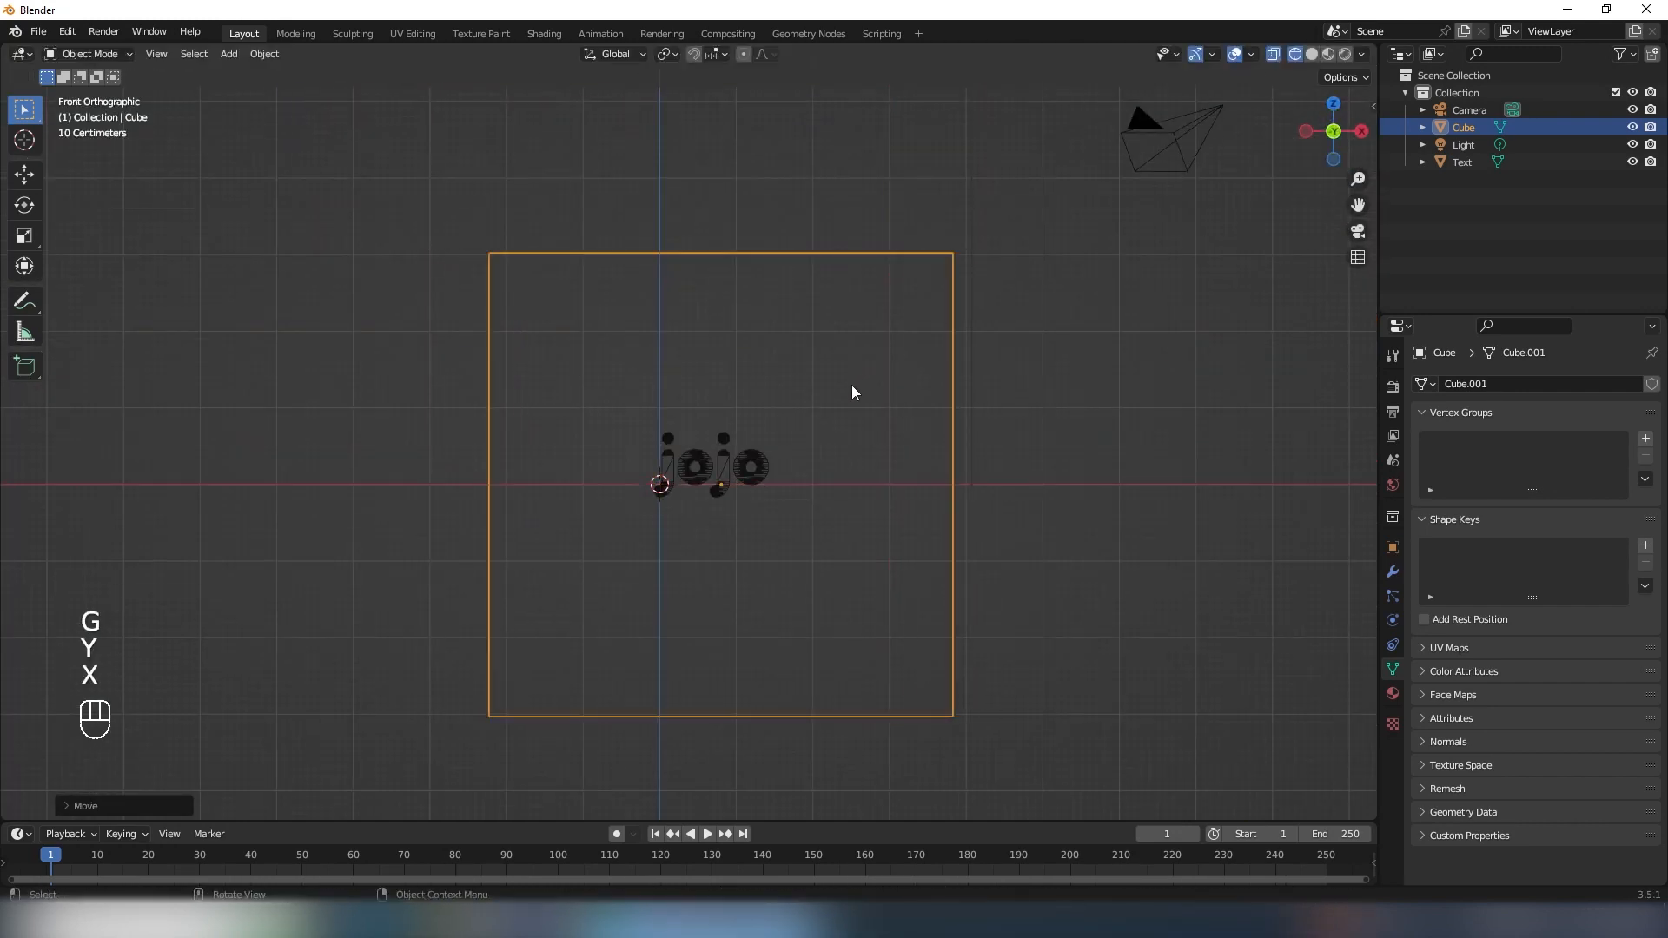
pyautogui.press('g')
pyautogui.press('z')
pyautogui.click(855, 357)
# - Narrow the cube along X into a tall box and raise it along Z so the text sits in its lower part
pyautogui.press('s')
pyautogui.press('y')
pyautogui.press('x')
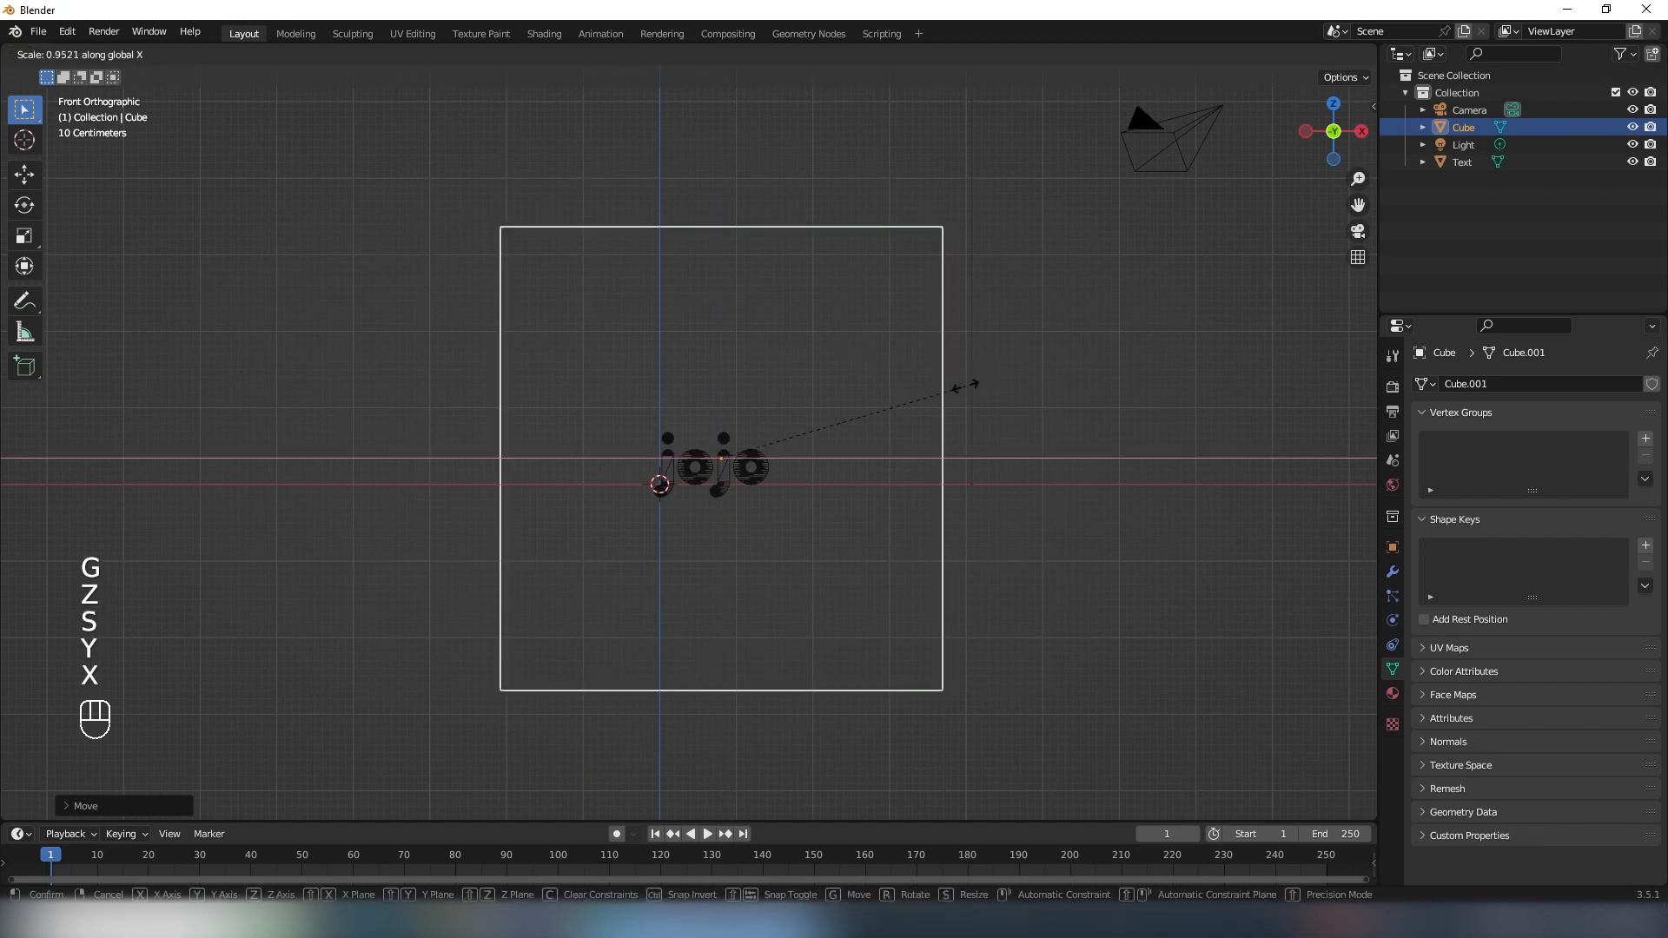
pyautogui.click(829, 465)
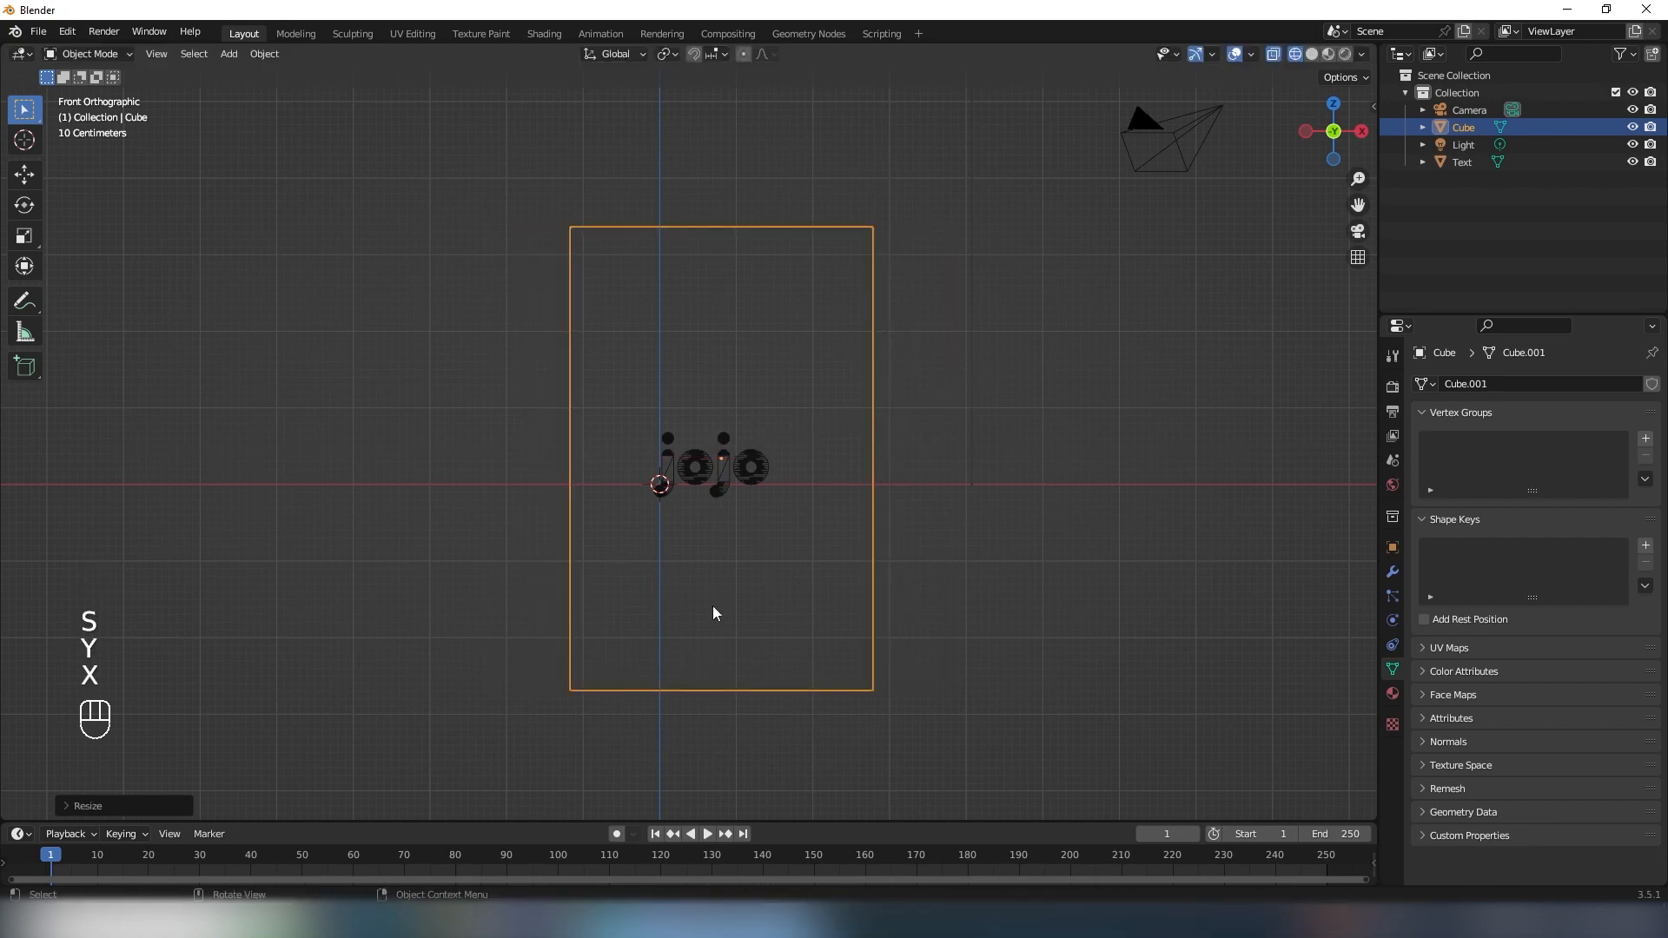
pyautogui.press('g')
pyautogui.press('z')
pyautogui.click(757, 477)
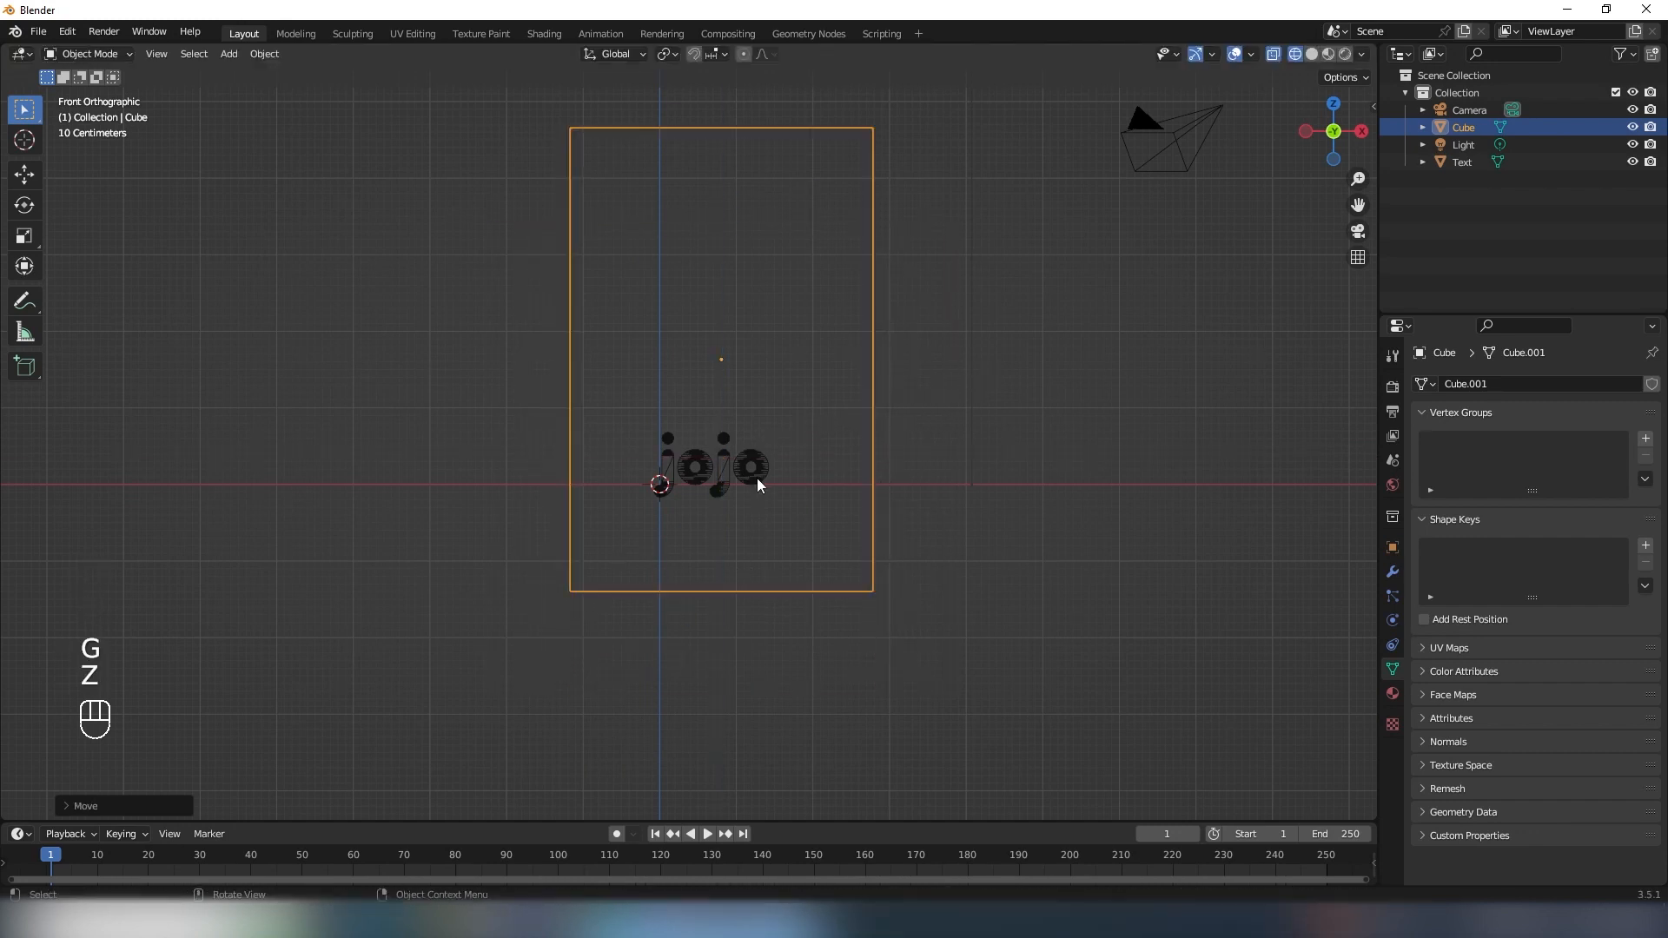
# - Align the camera to a front-facing view of the box and lower it slightly along Z
pyautogui.keyDown('shift'); pyautogui.moveTo(794, 440); pyautogui.dragTo(791, 497, button='middle'); pyautogui.keyUp('shift')
pyautogui.press('ctrl+alt+KP_0')
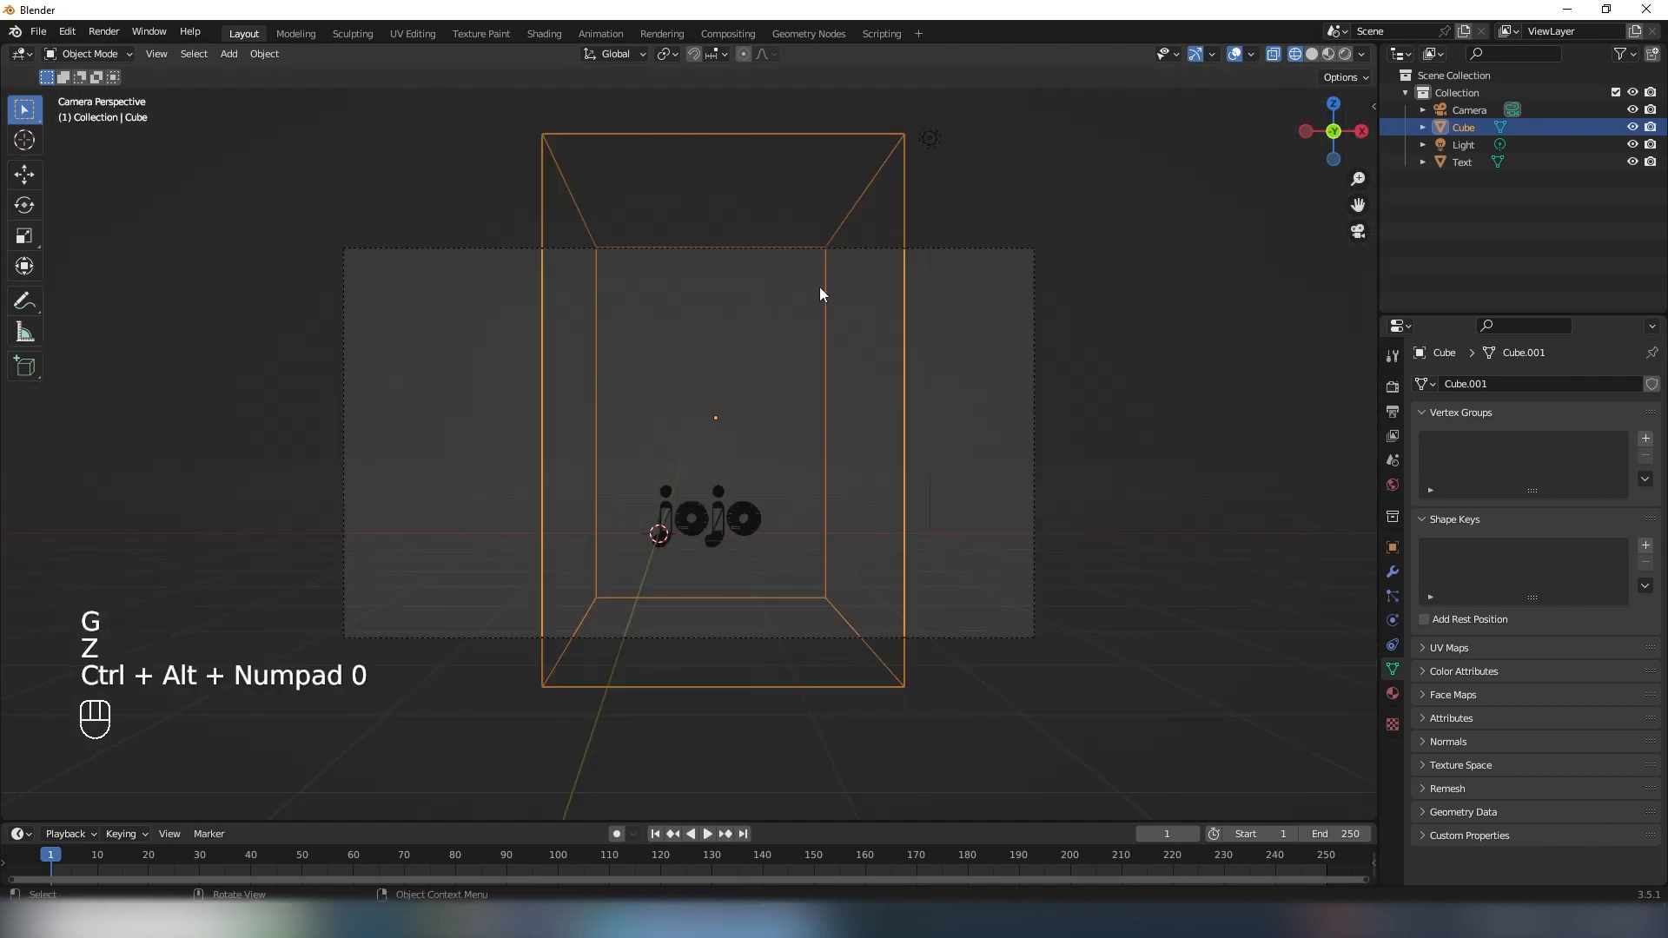
pyautogui.click(761, 249)
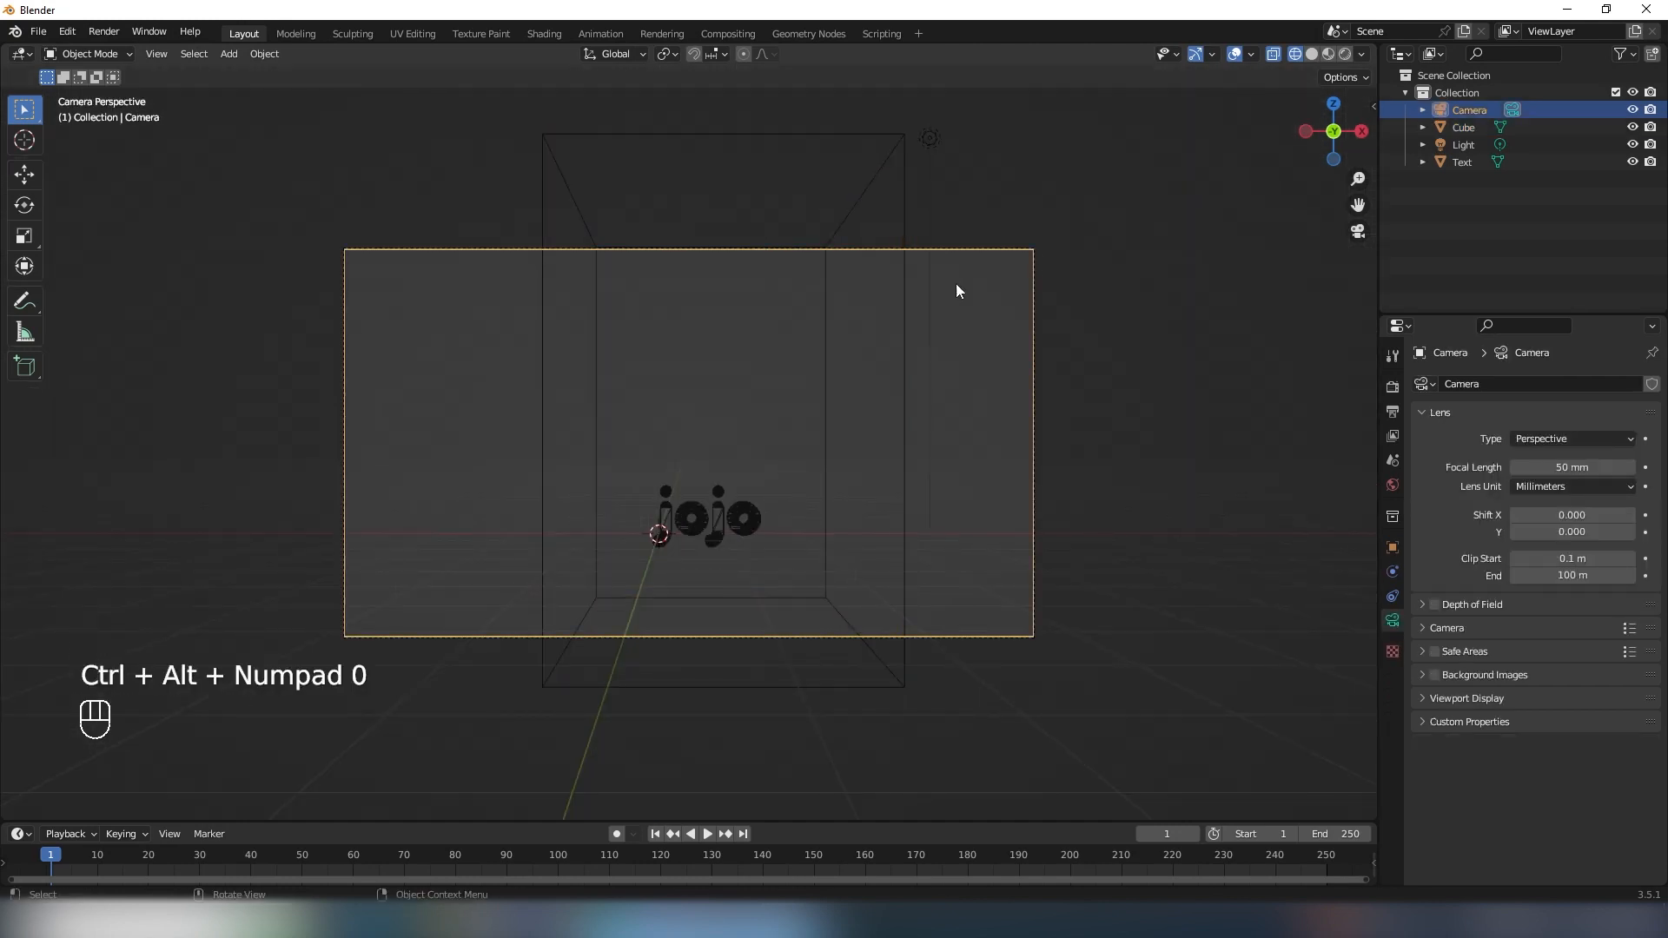
pyautogui.press('g')
pyautogui.press('z')
pyautogui.click(878, 314)
# - Select the cube's top face in Edit Mode and lower it along Z to the camera frame's upper edge
pyautogui.click(749, 193)
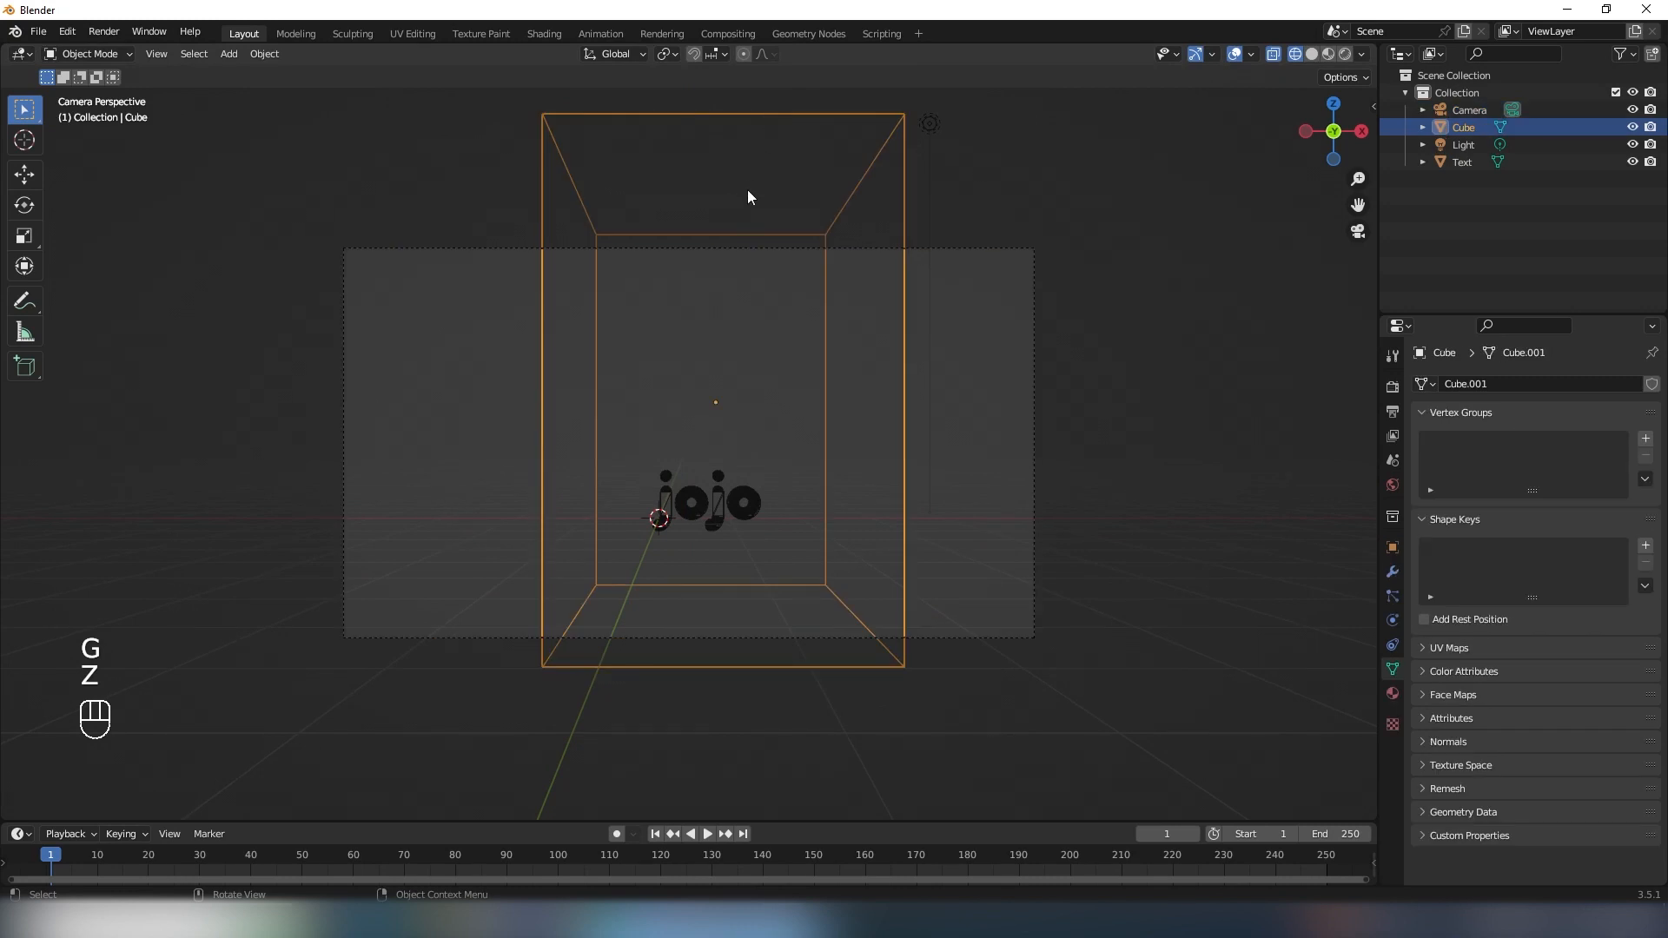
pyautogui.press('Tab')
pyautogui.moveTo(474, 106); pyautogui.dragTo(1030, 278)
pyautogui.press('g')
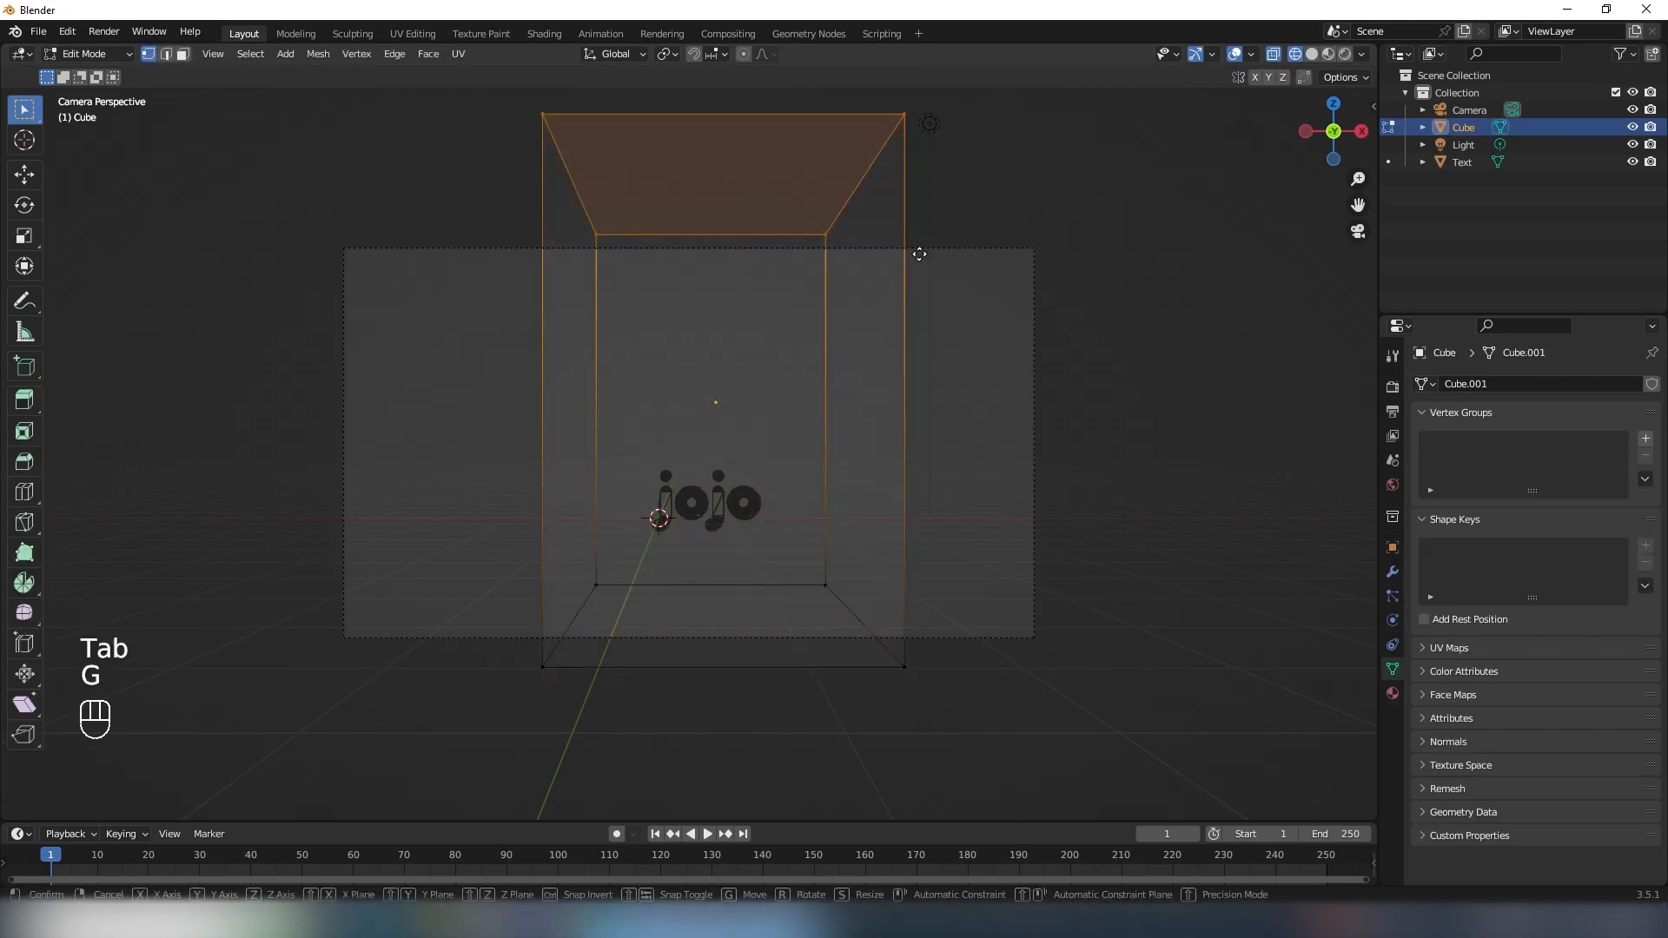
pyautogui.press('z')
pyautogui.click(908, 366)
pyautogui.press('Tab')
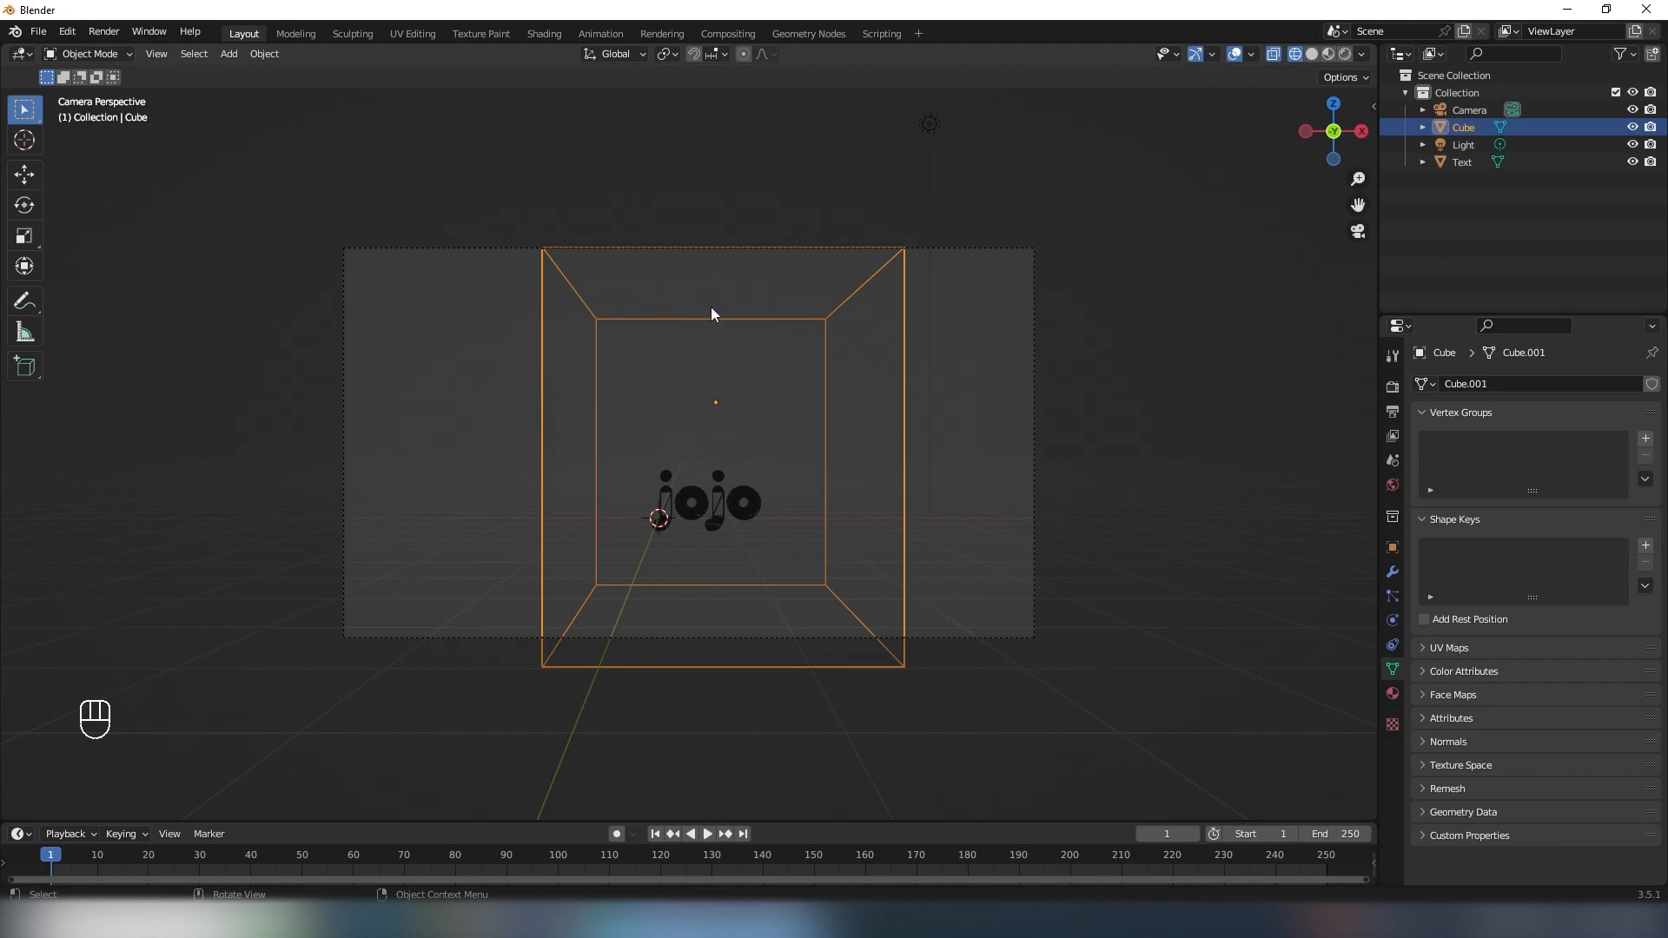
# - Raise the cube's top face along Z above the camera frame, then leave Edit Mode and the camera view
pyautogui.press('Tab')
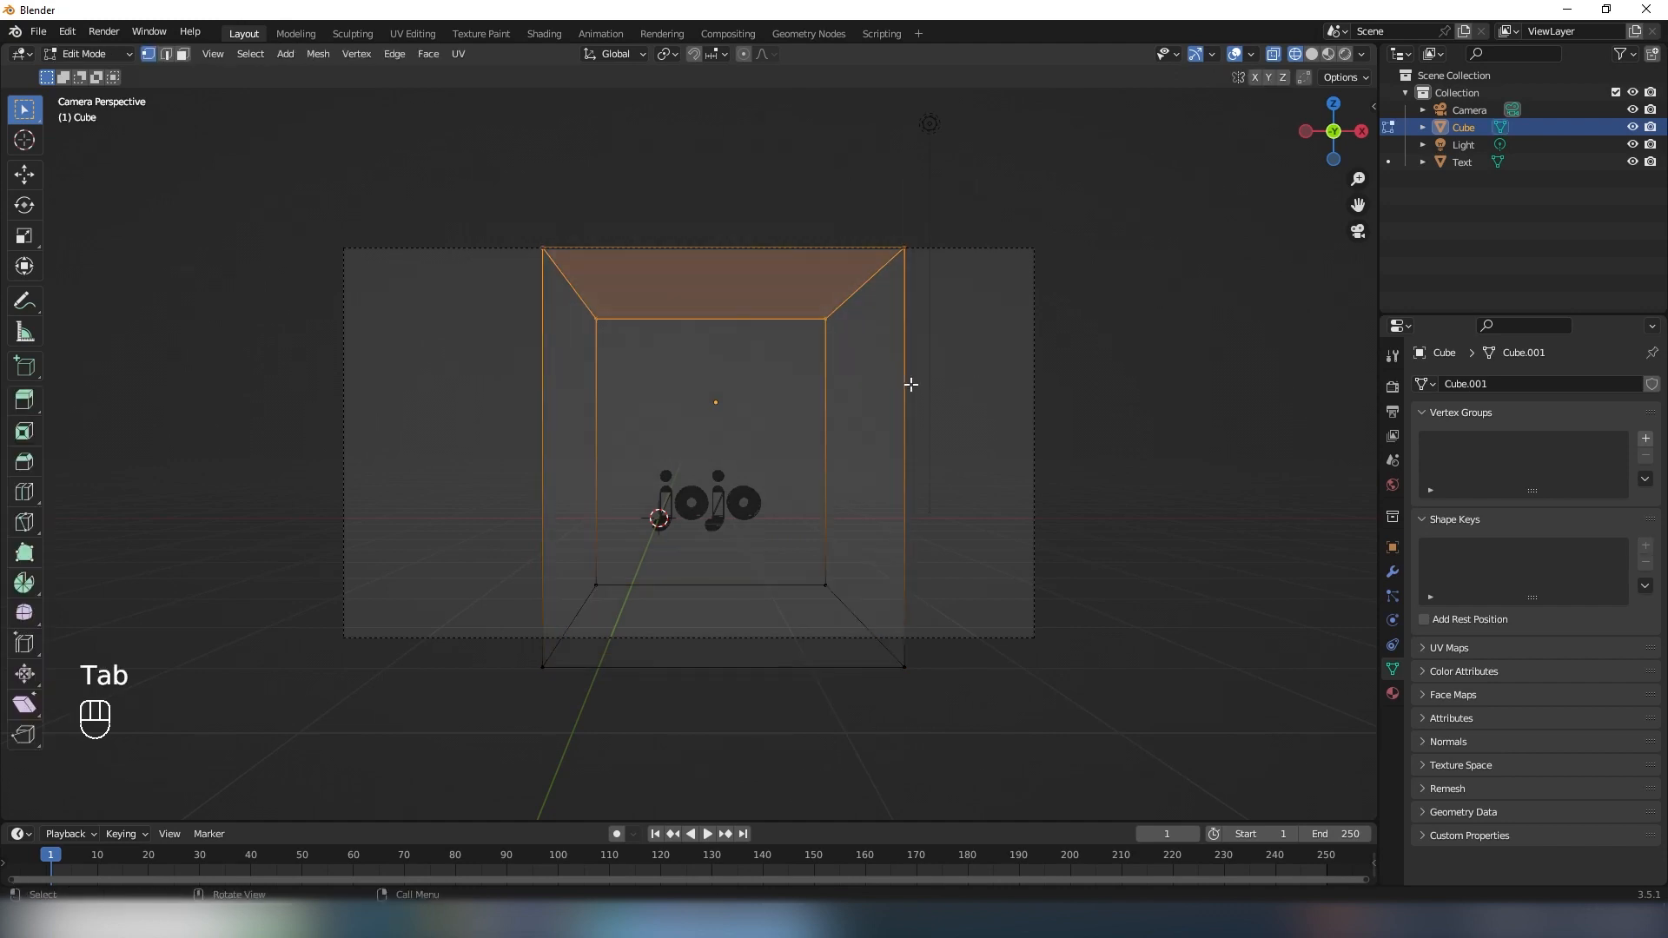
pyautogui.press('g')
pyautogui.press('z')
pyautogui.click(763, 223)
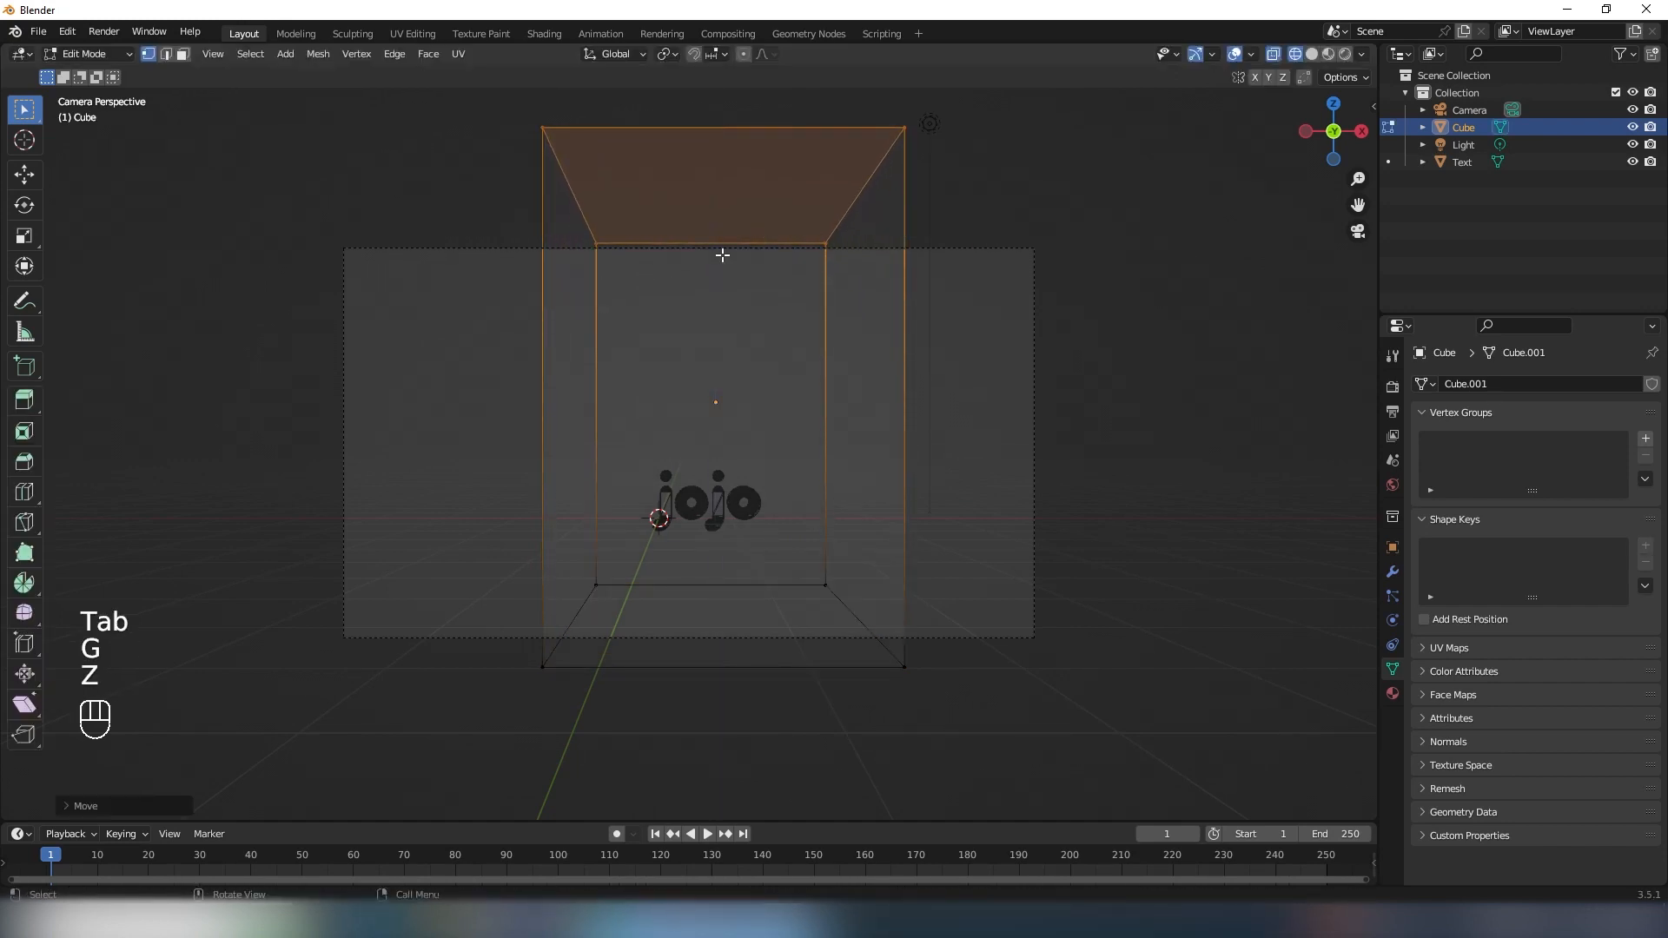
pyautogui.press('Tab')
pyautogui.press('KP_0')
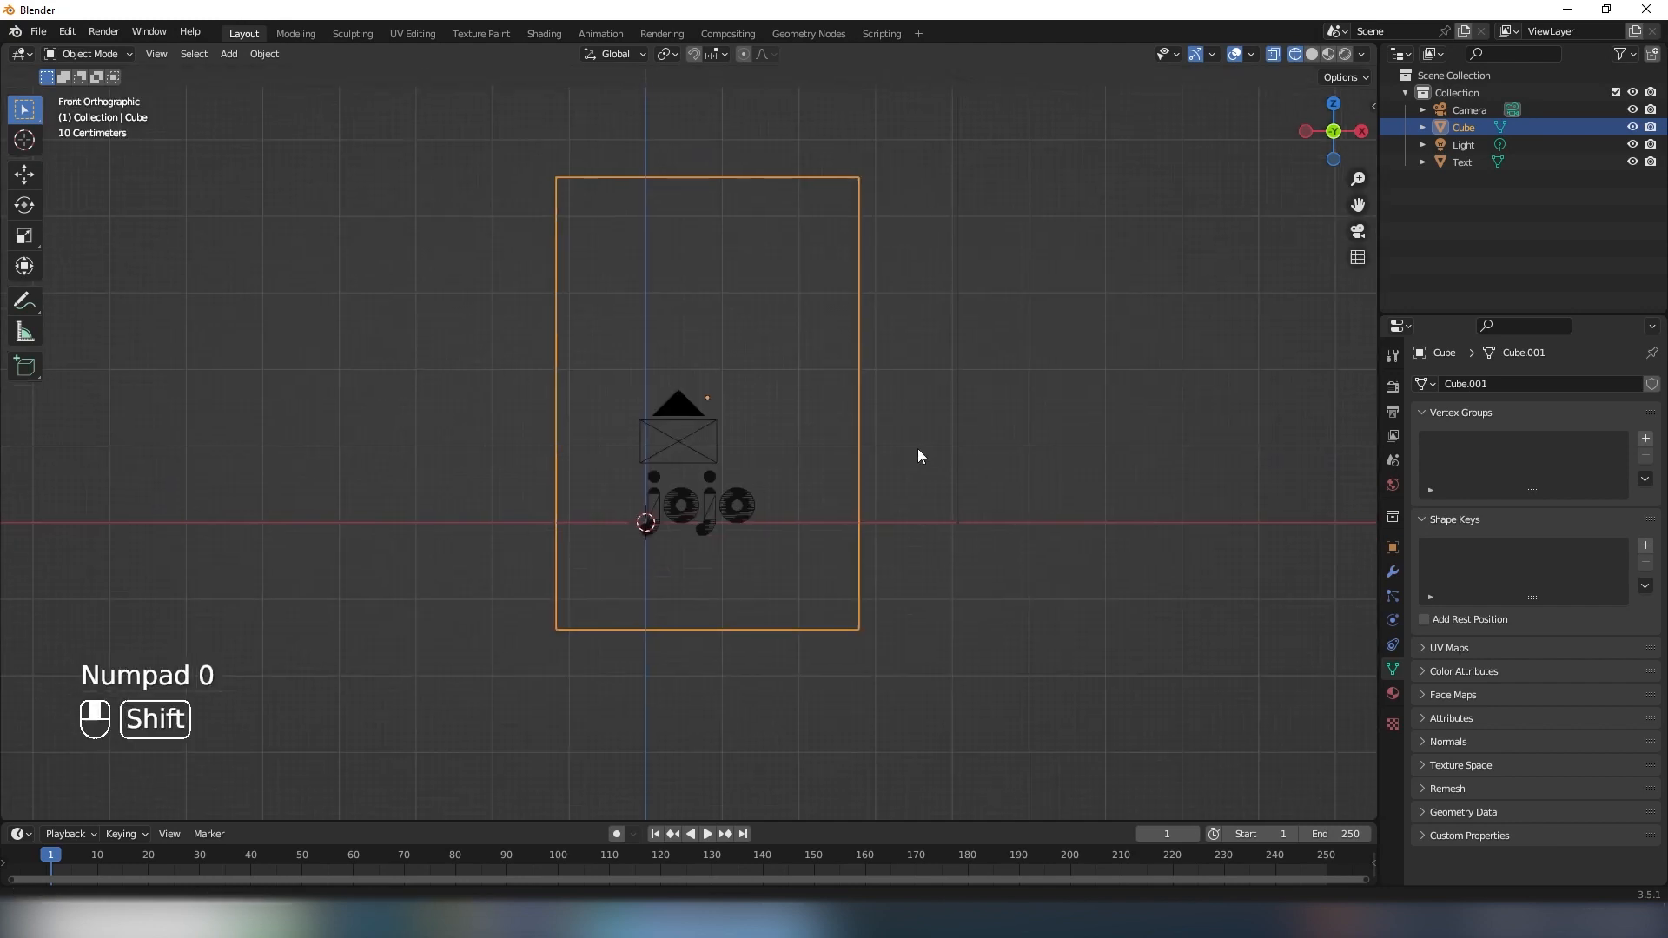
# - Add a plane at the base of the lettering and move it along X to centre it on the text
pyautogui.moveTo(917, 448); pyautogui.dragTo(876, 389, button='middle')
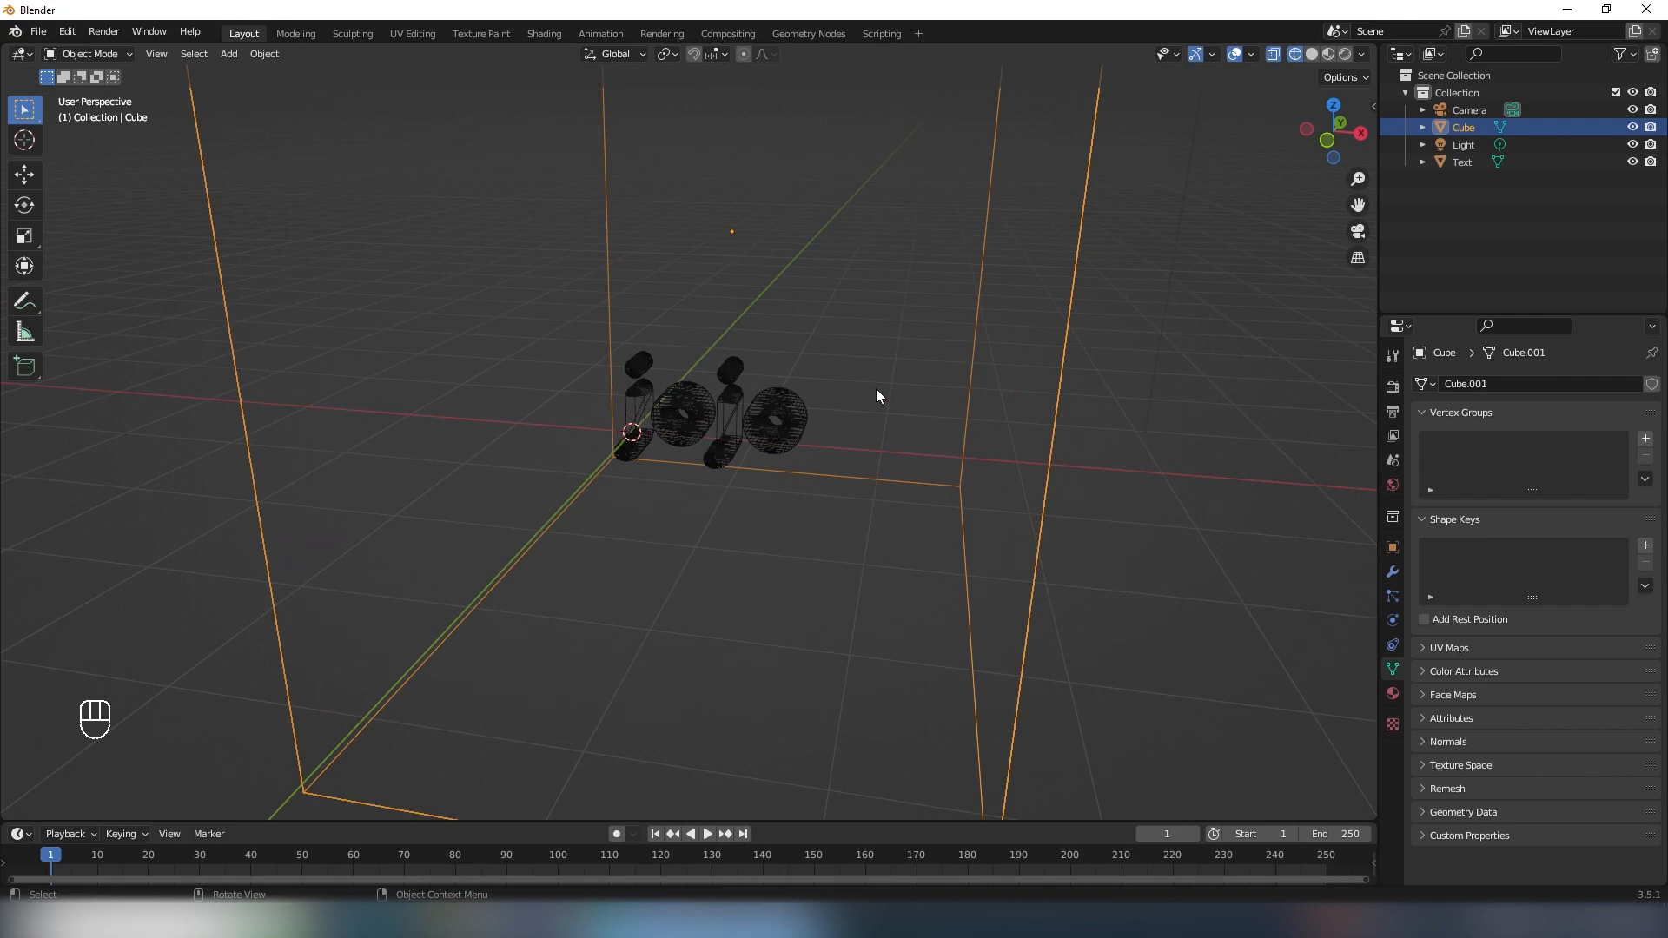
pyautogui.hotkey('shift', 'a')
pyautogui.click(895, 405)
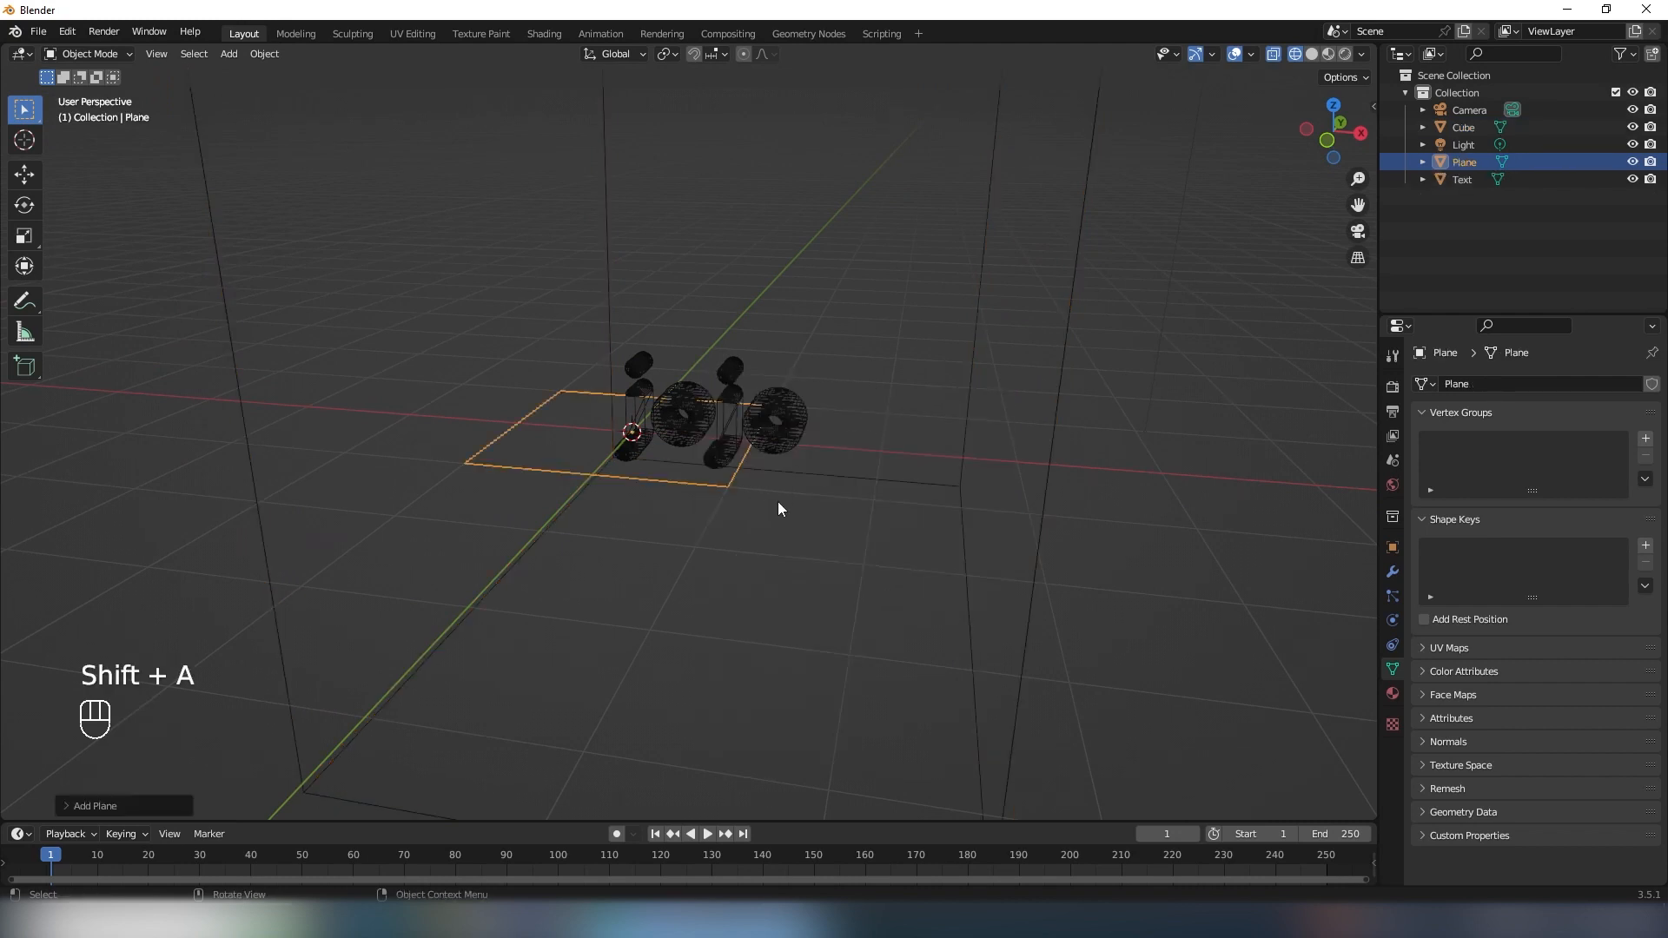
pyautogui.keyDown('shift'); pyautogui.moveTo(778, 502); pyautogui.dragTo(759, 447, button='middle'); pyautogui.keyUp('shift')
pyautogui.scroll(4, 780, 379)
pyautogui.scroll(-3, 821, 483)
pyautogui.press('g')
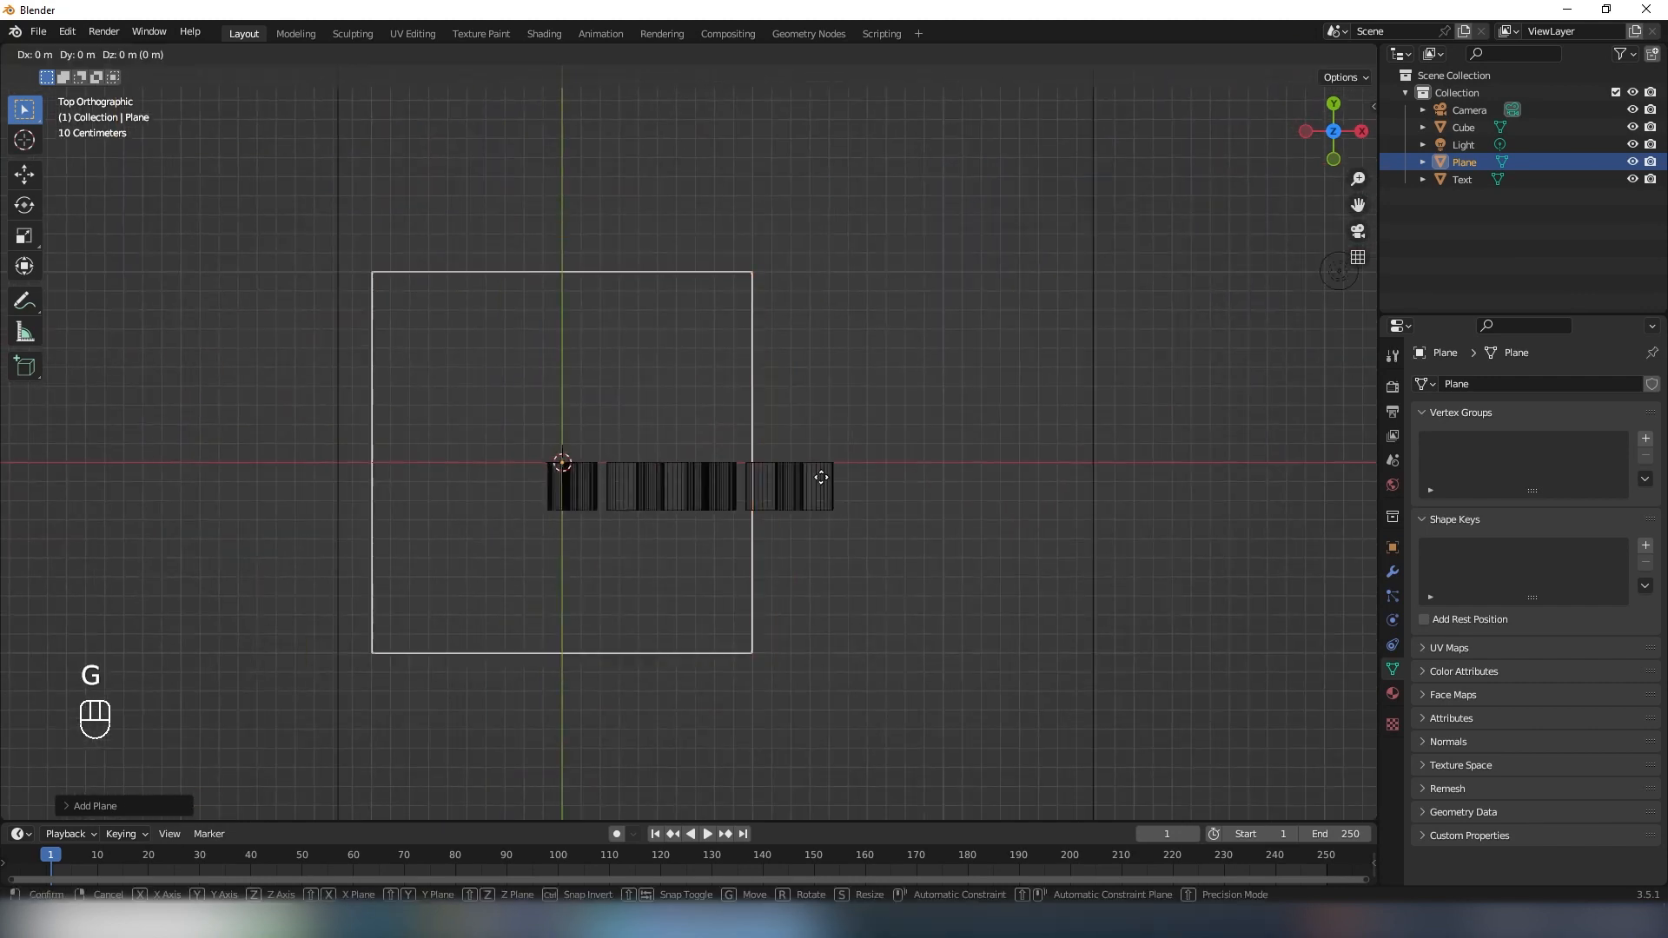
pyautogui.press('y')
pyautogui.press('x')
pyautogui.click(955, 482)
# - Scale the plane along Y into a narrow strip about as deep as the letters
pyautogui.press('s')
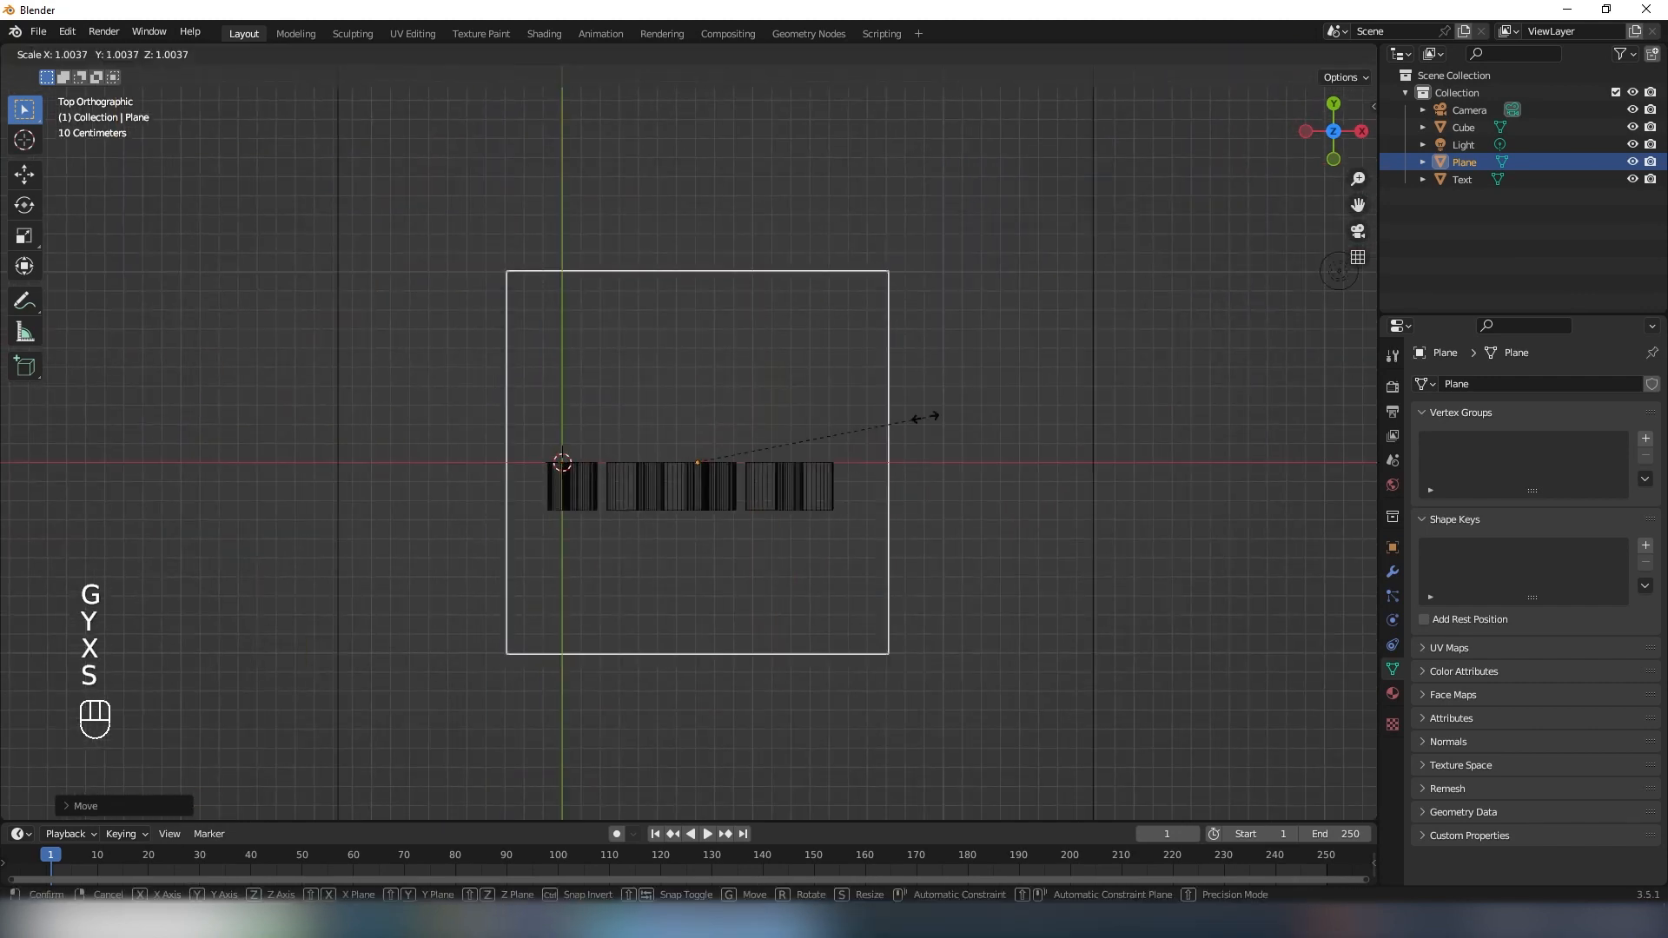
pyautogui.press('z')
pyautogui.press('y')
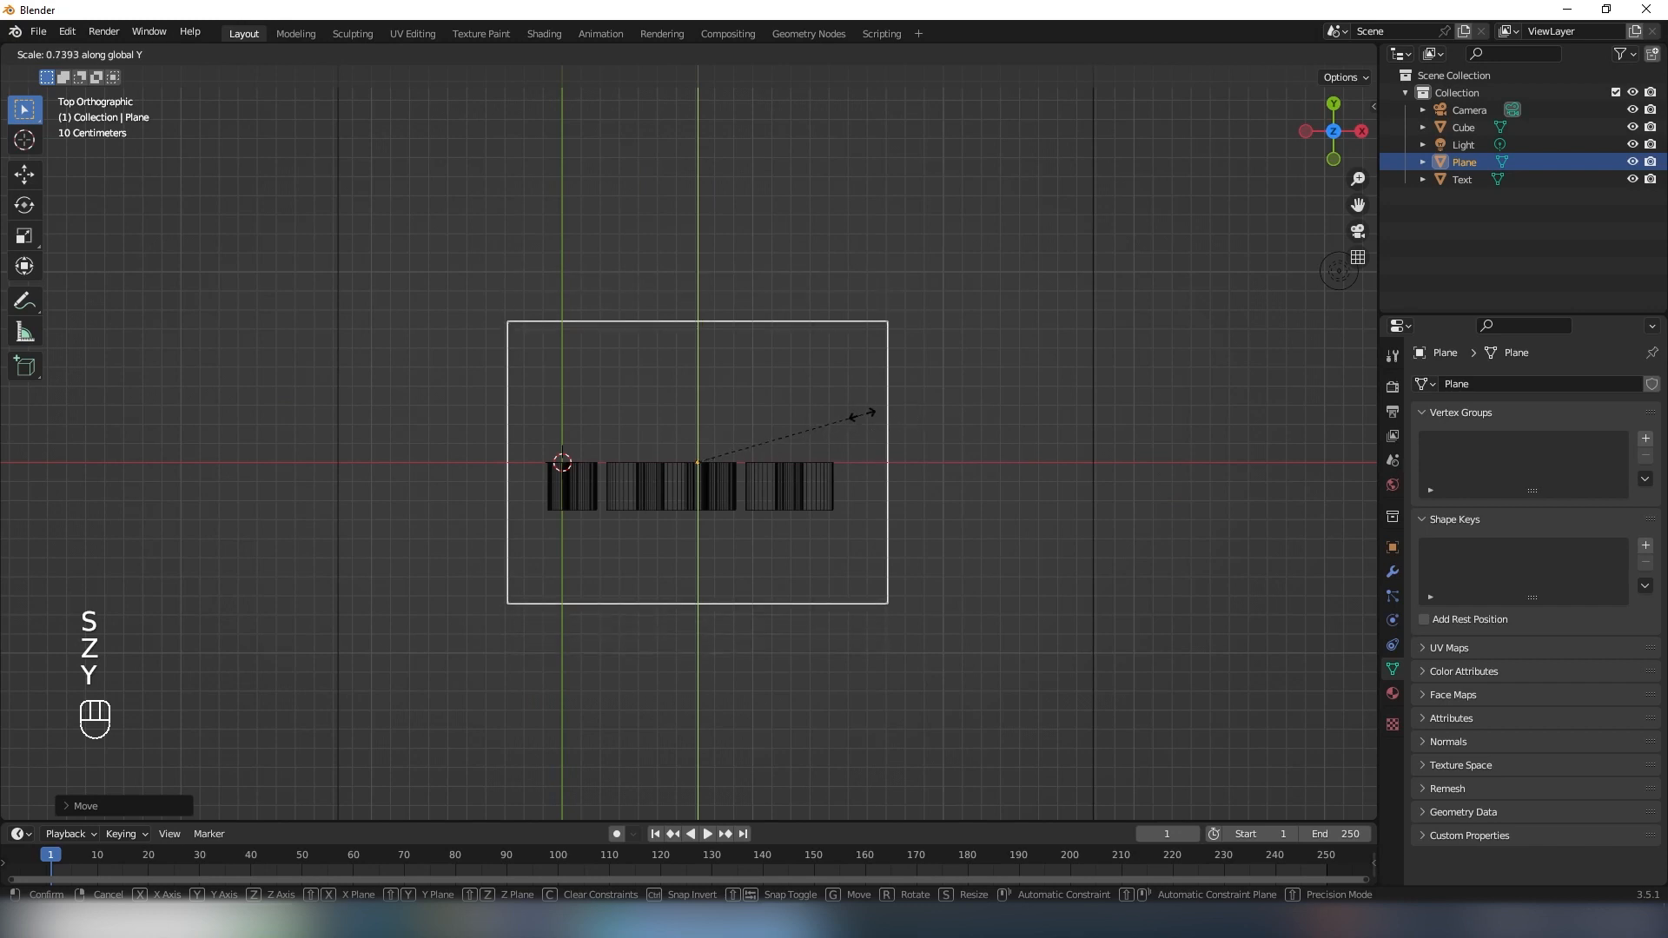
pyautogui.click(745, 446)
# - Centre the strip on the lettering along Y and narrow it along Y to slightly beyond the letters' depth
pyautogui.press('g')
pyautogui.press('y')
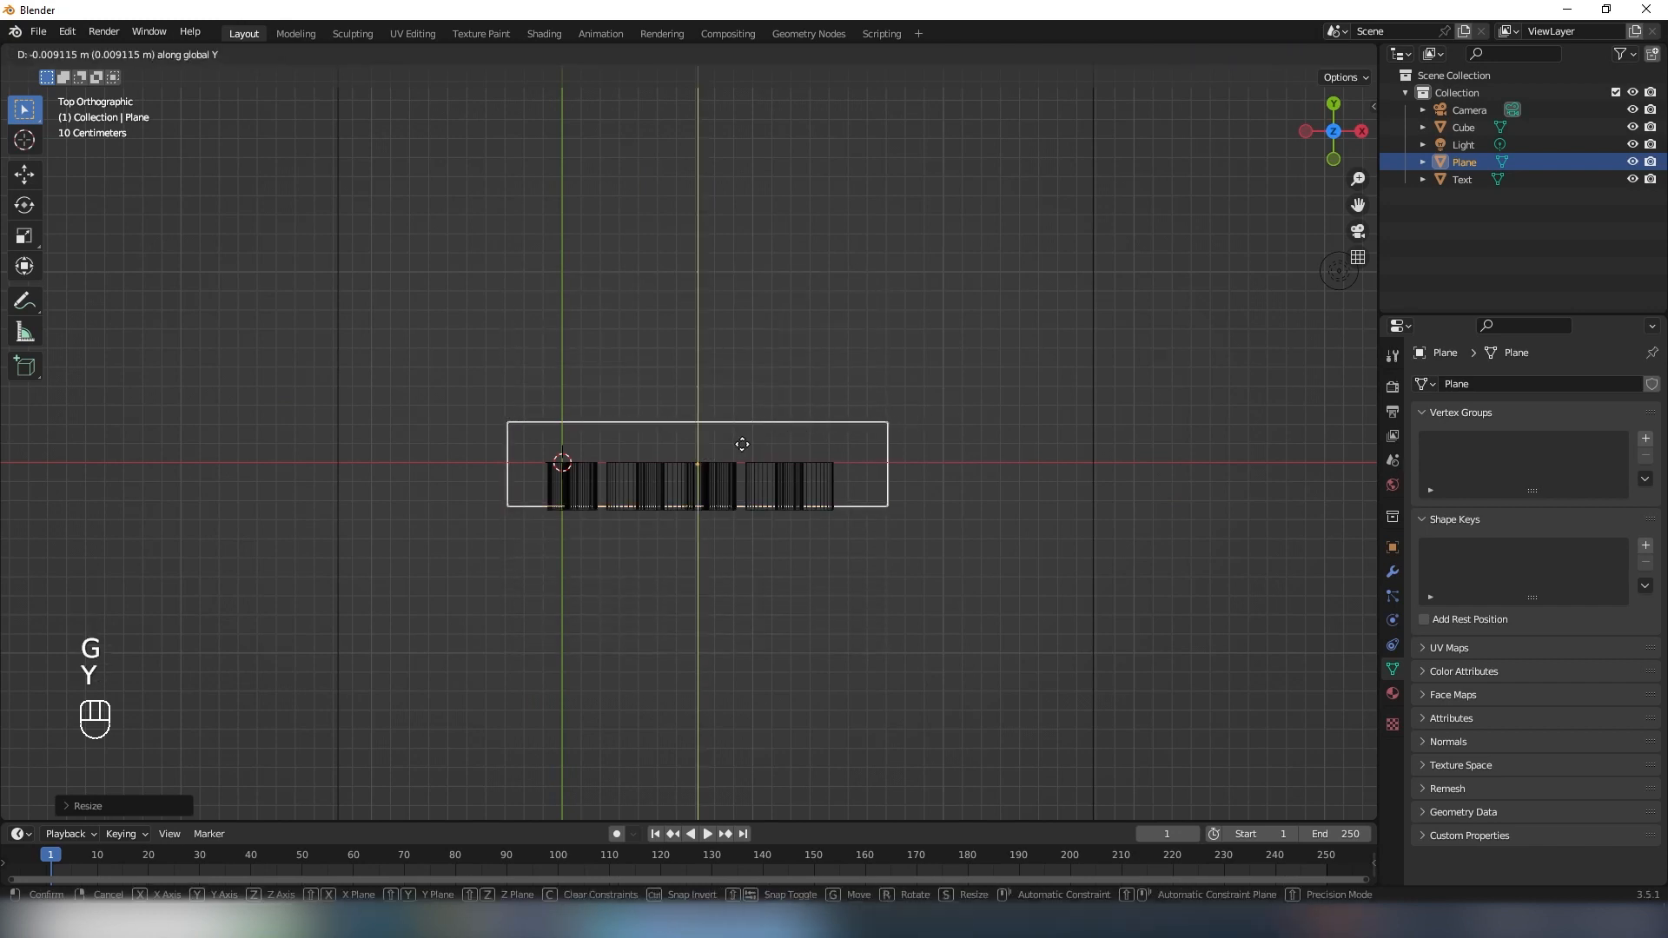
pyautogui.click(740, 469)
pyautogui.press('s')
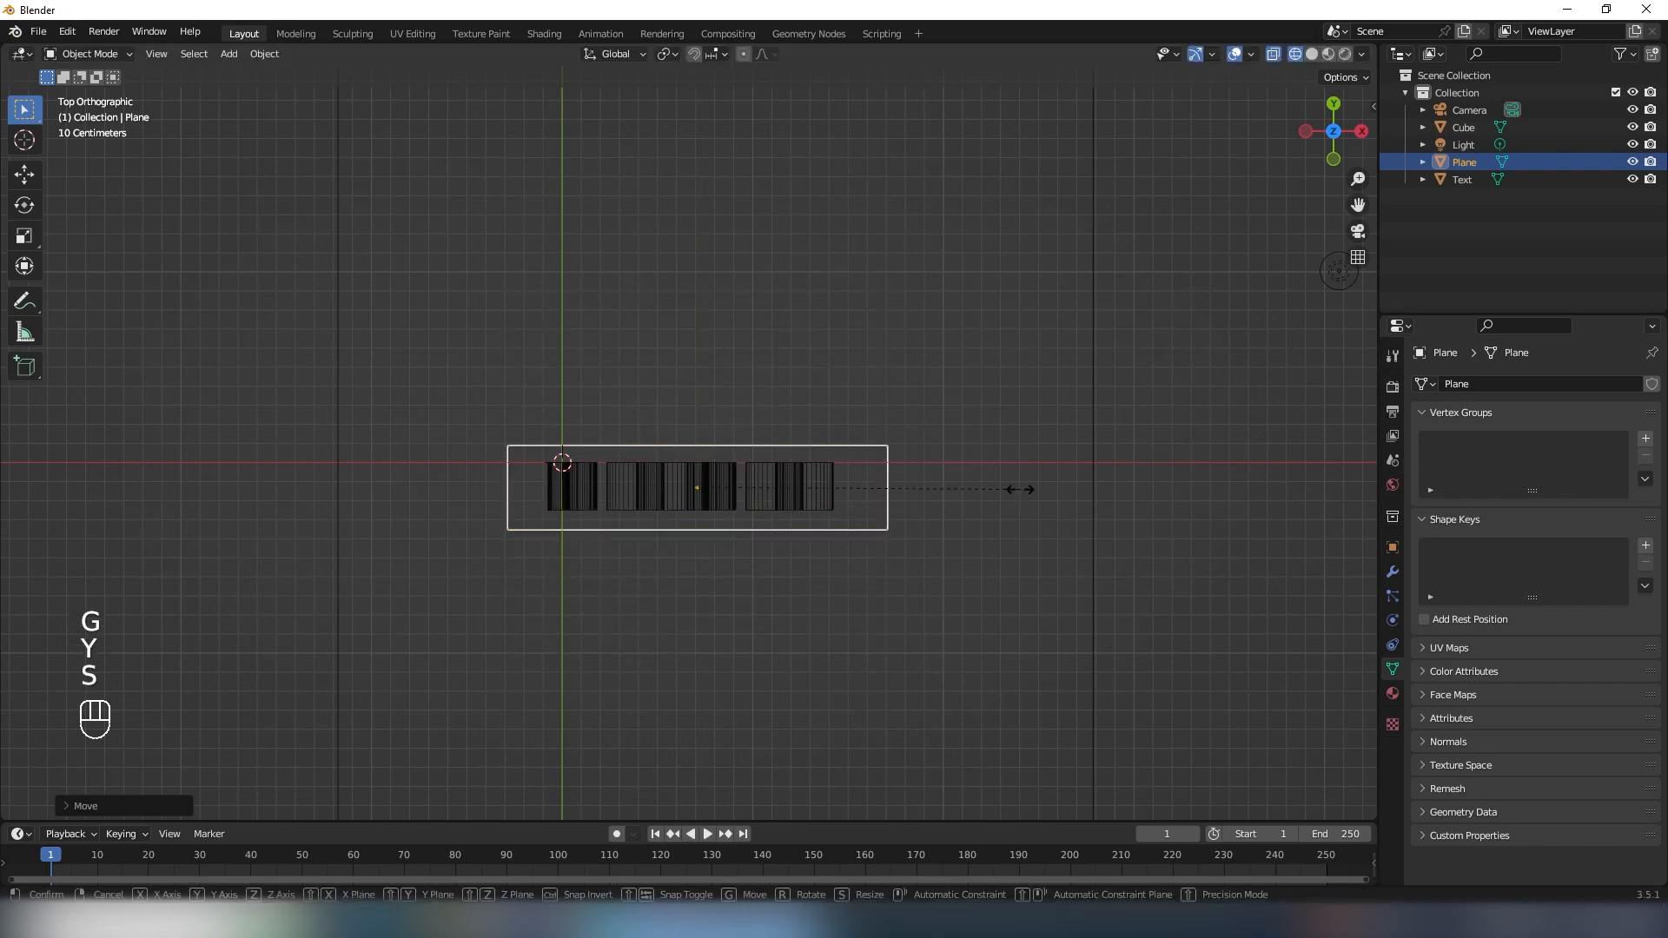
pyautogui.press('y')
pyautogui.click(976, 489)
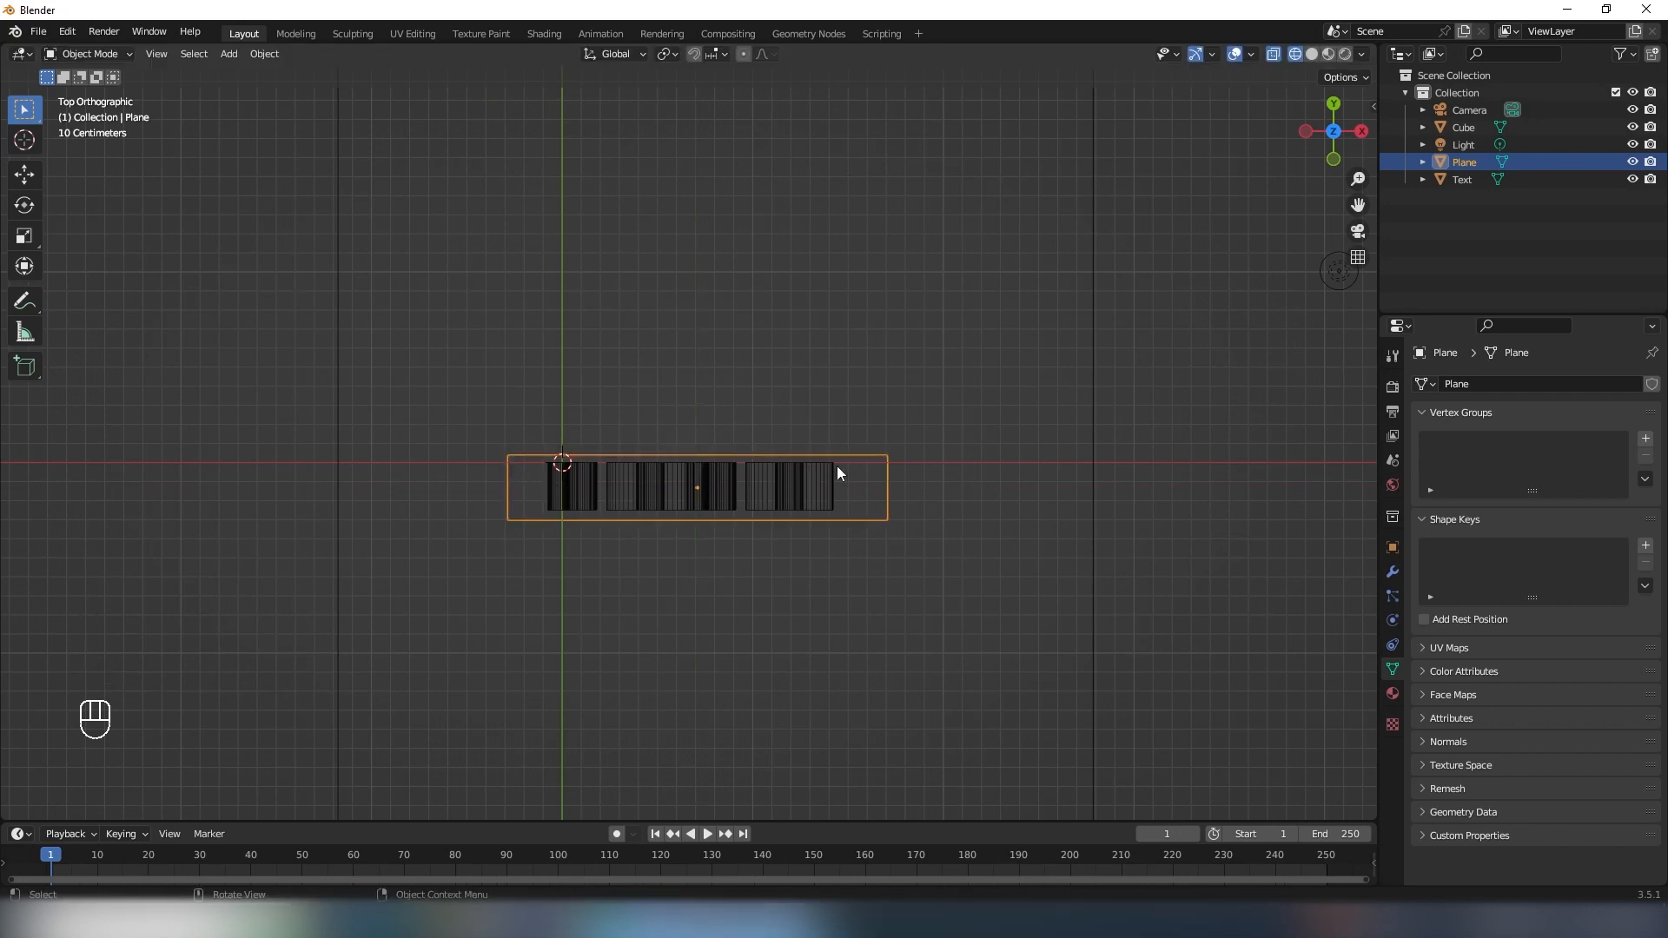
# - Extrude the plane strip along its normal into a shallow bar in Edit Mode, then return to Object Mode
pyautogui.moveTo(837, 466); pyautogui.dragTo(841, 389, button='middle')
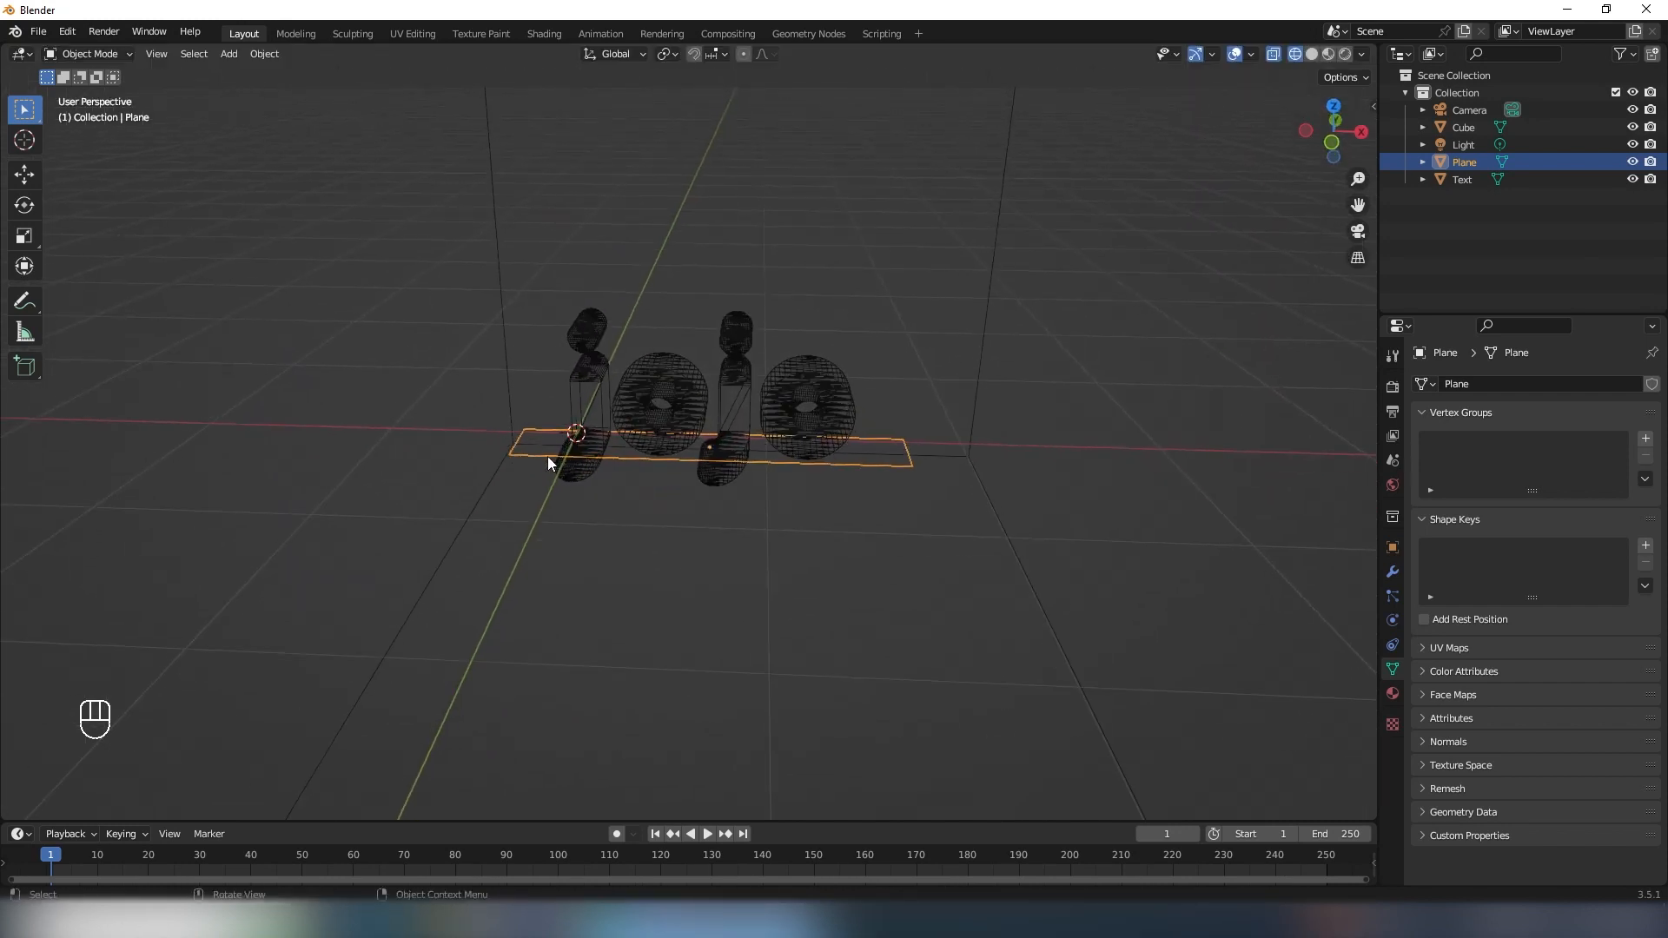
pyautogui.moveTo(754, 193); pyautogui.dragTo(700, 592, button='middle')
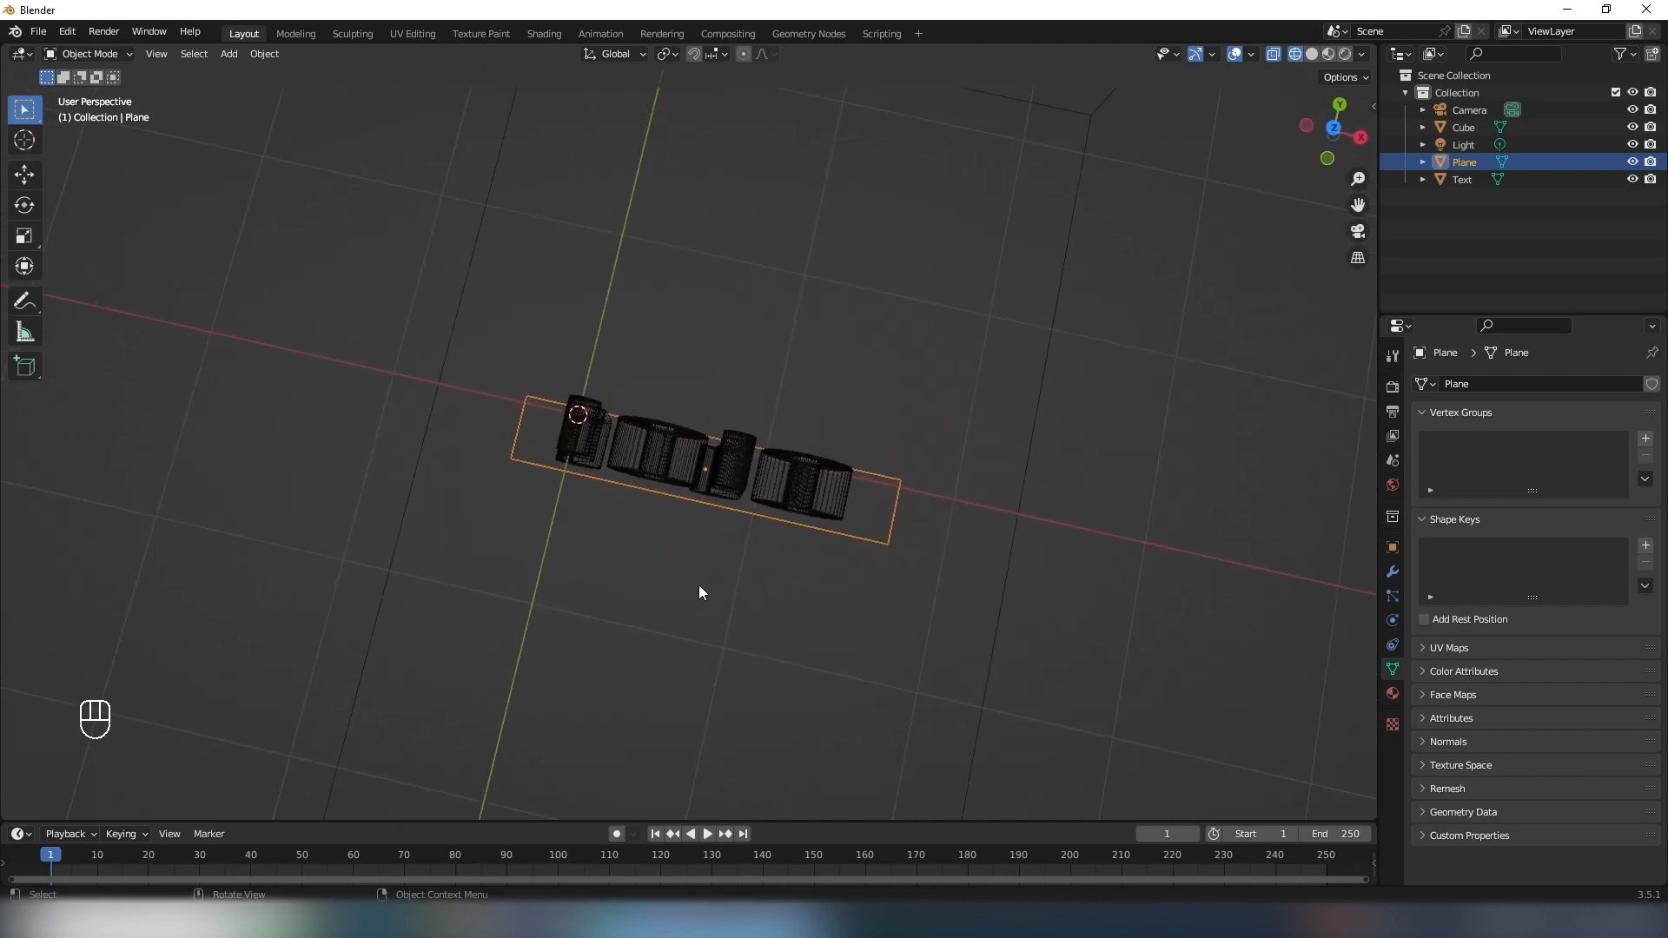
pyautogui.moveTo(660, 492); pyautogui.dragTo(701, 467, button='middle')
pyautogui.press('Tab')
pyautogui.press('e')
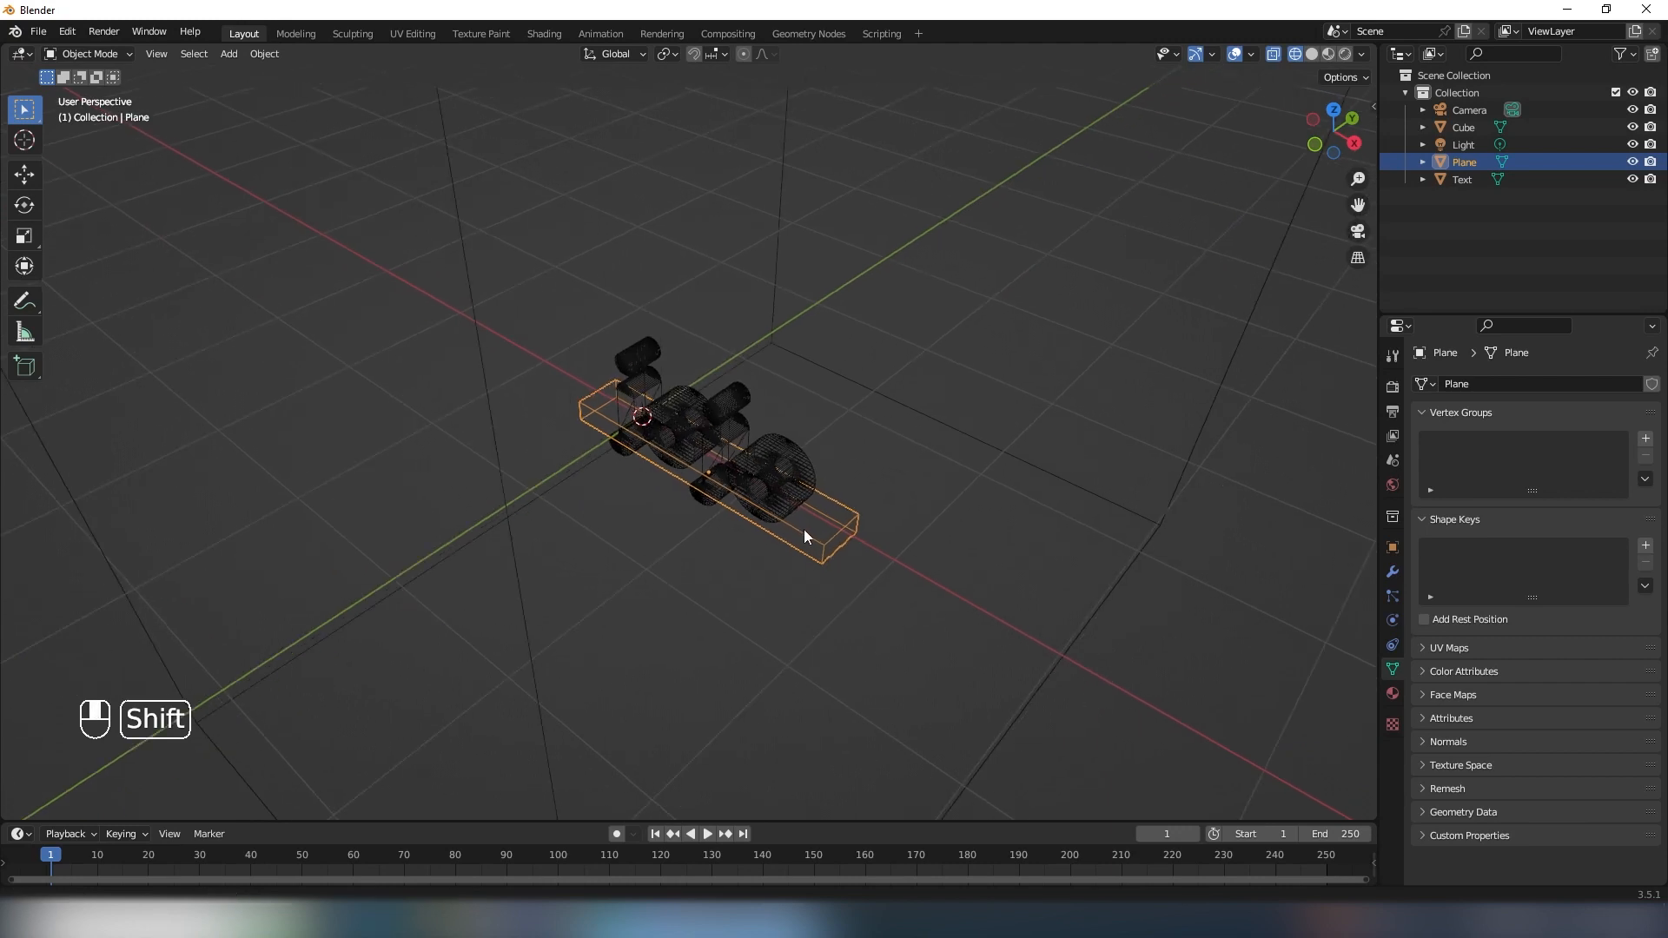
pyautogui.scroll(3, 804, 529)
pyautogui.keyDown('shift'); pyautogui.moveTo(804, 529); pyautogui.dragTo(748, 426, button='middle'); pyautogui.keyUp('shift')
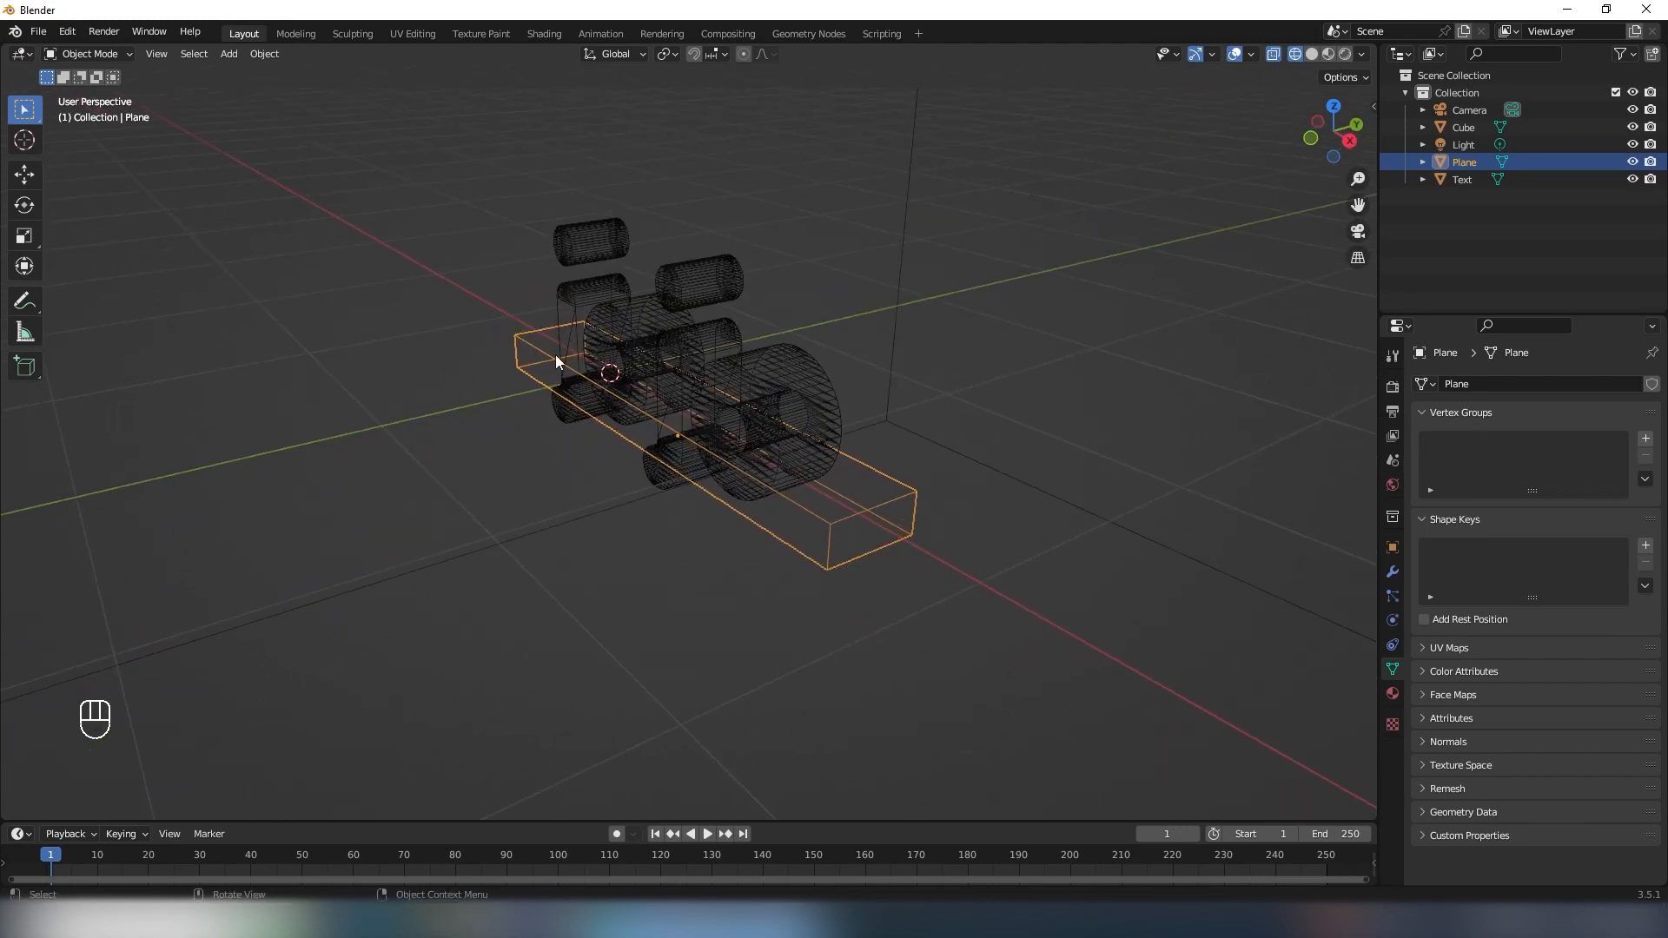
# - Lower the shallow bar along Z until it sits just beneath the lettering
pyautogui.scroll(-4, 777, 502)
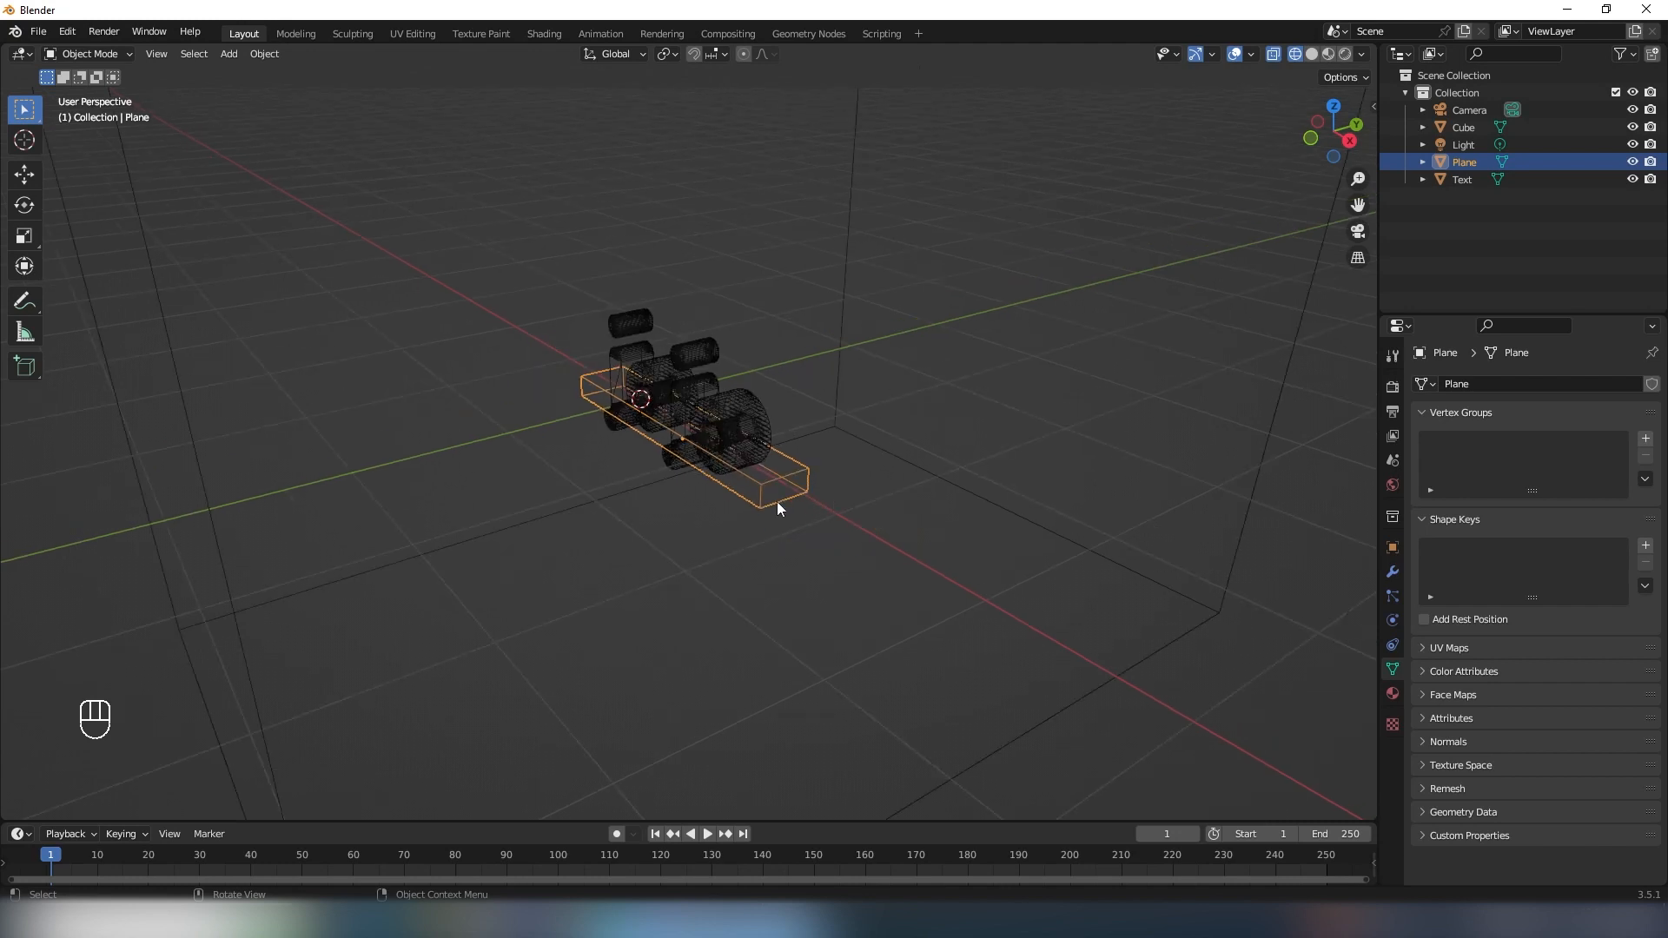
pyautogui.moveTo(695, 488); pyautogui.dragTo(732, 381, button='middle')
pyautogui.press('g')
pyautogui.press('z')
pyautogui.click(789, 481)
pyautogui.moveTo(789, 481); pyautogui.dragTo(894, 512, button='middle')
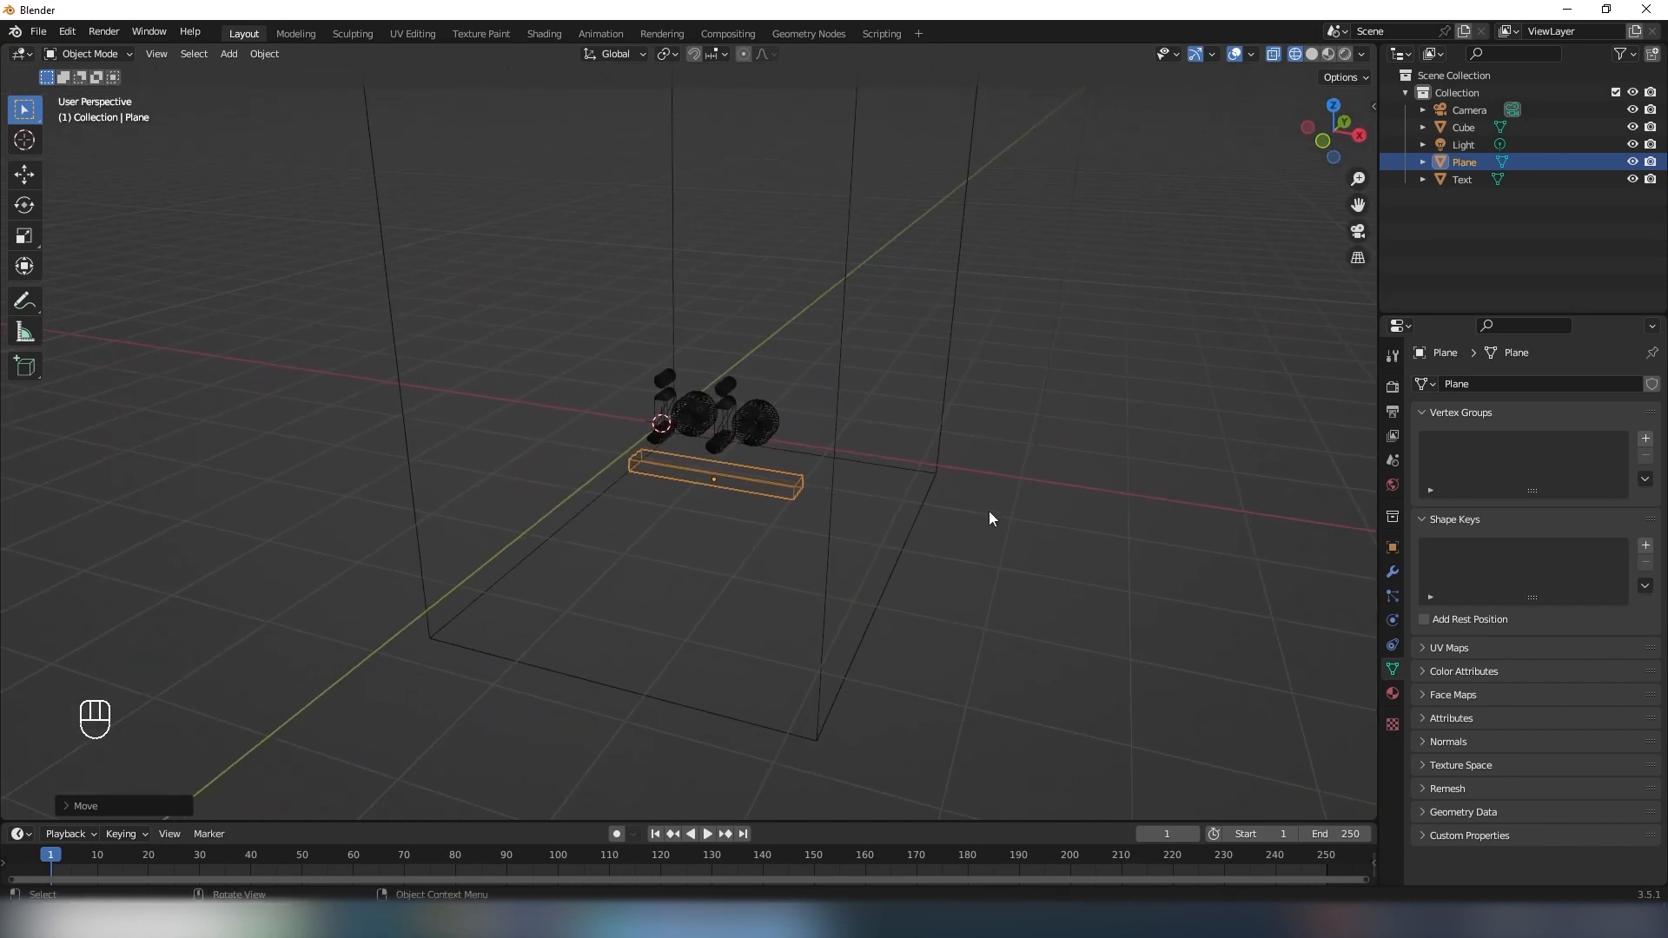
# - Add Fluid physics to the surrounding cube as a Domain with the Liquid domain type
pyautogui.click(847, 390)
pyautogui.press('KP_Decimal')
pyautogui.keyDown('shift'); pyautogui.moveTo(612, 278); pyautogui.dragTo(674, 264, button='middle'); pyautogui.keyUp('shift')
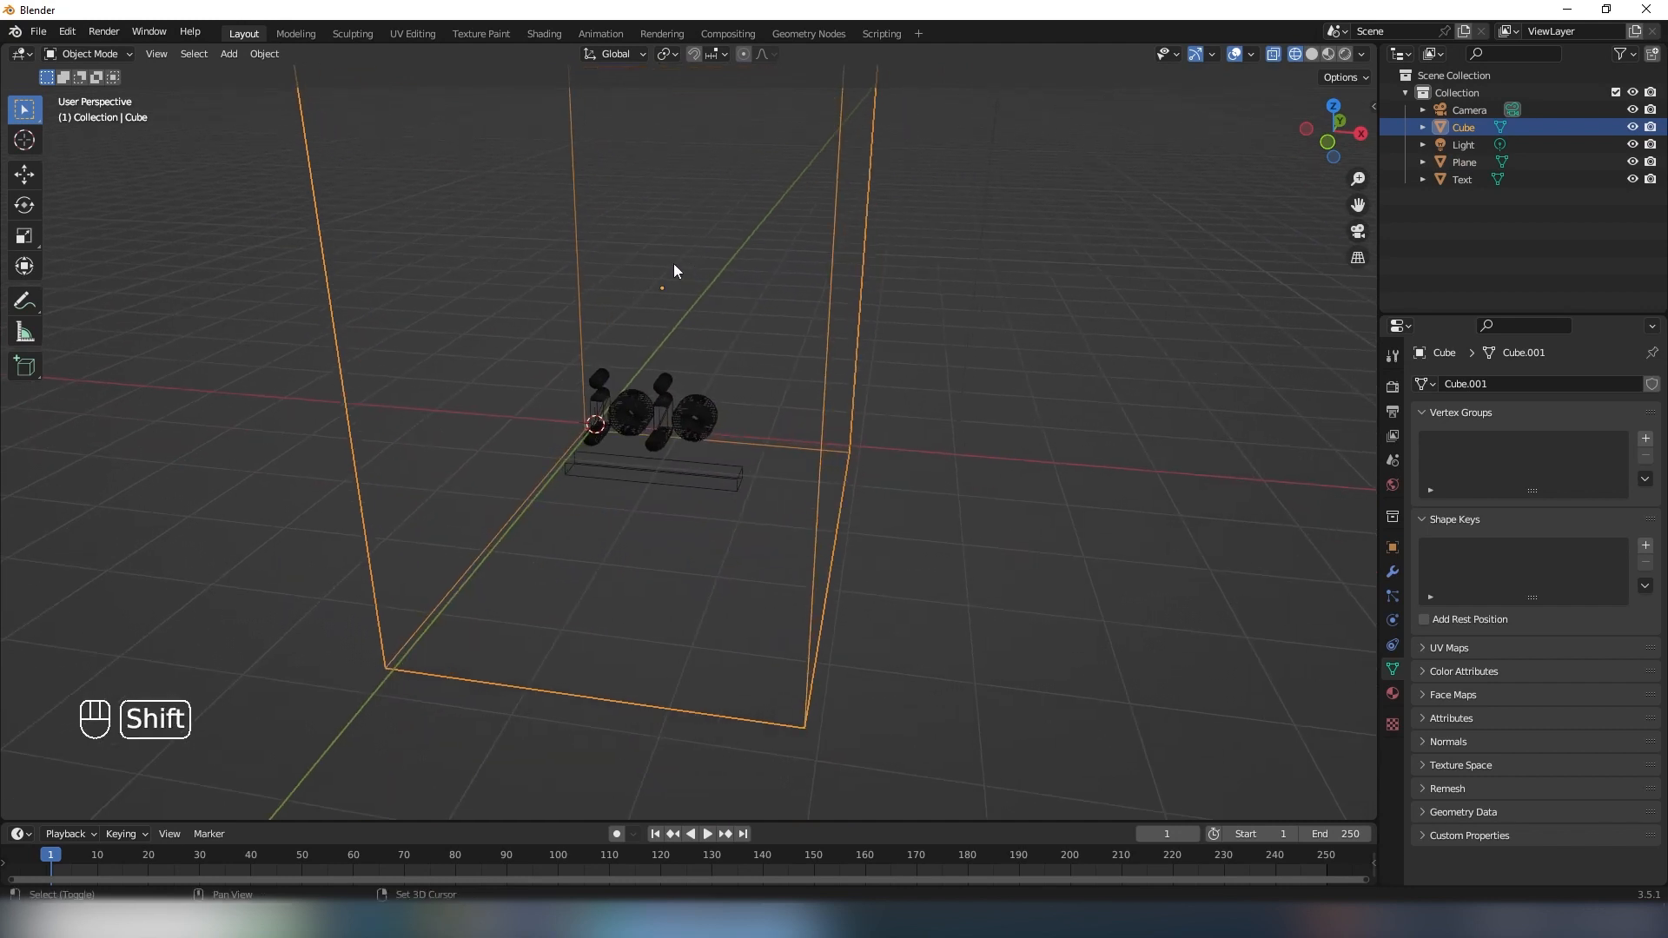
pyautogui.click(1392, 619)
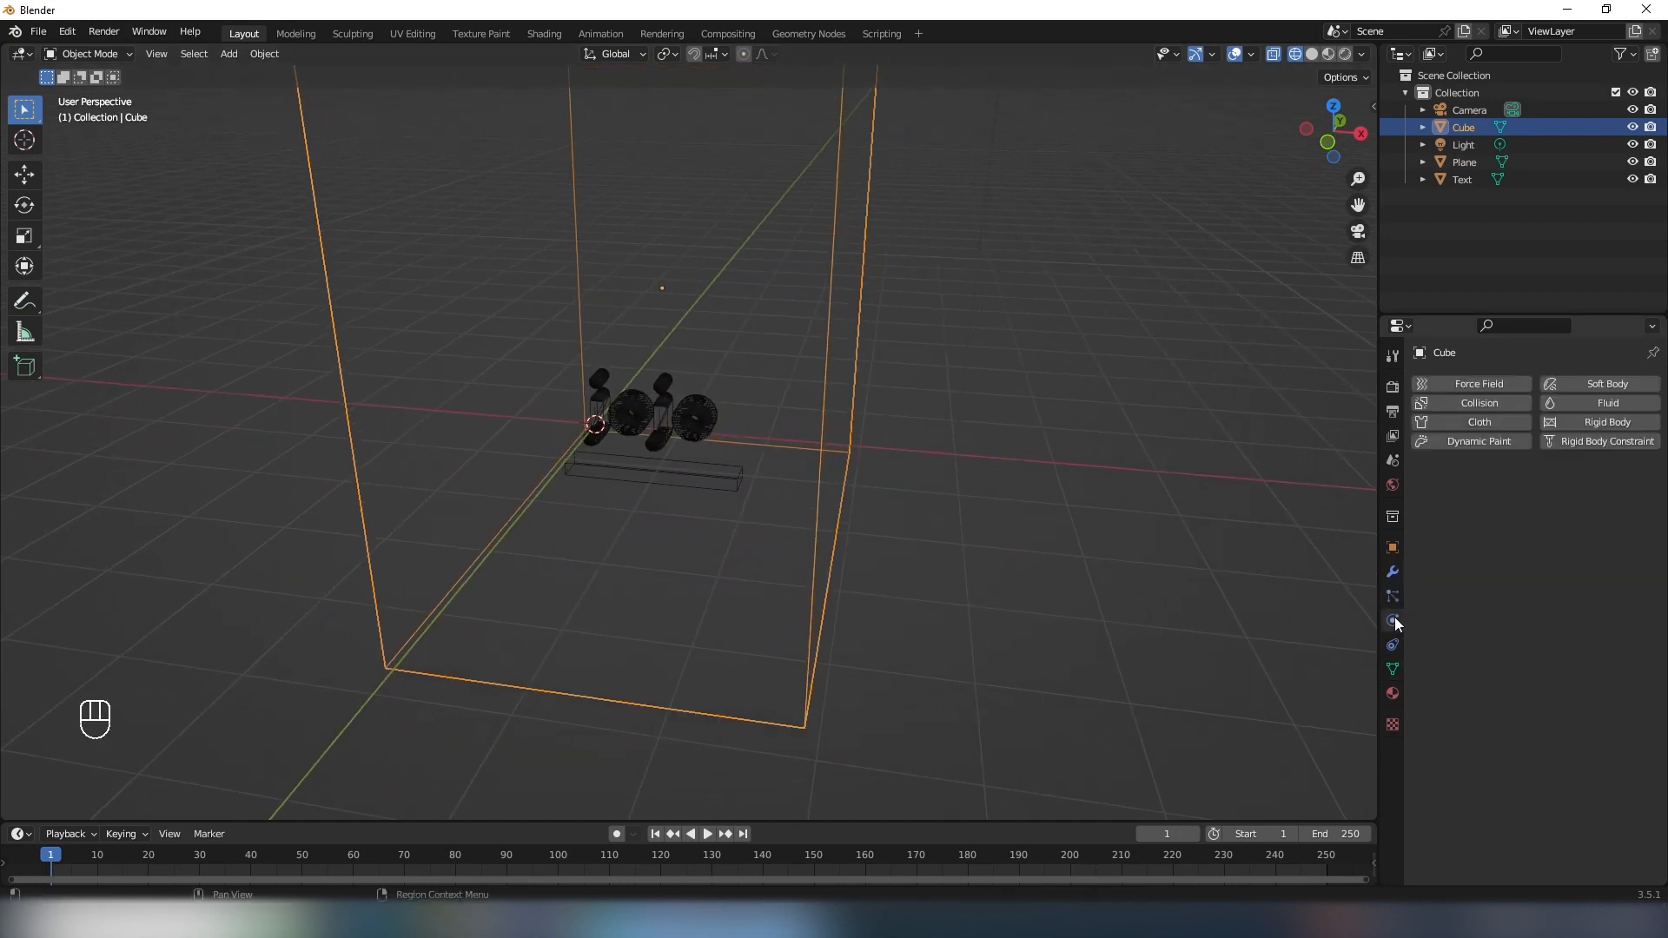
pyautogui.click(1597, 405)
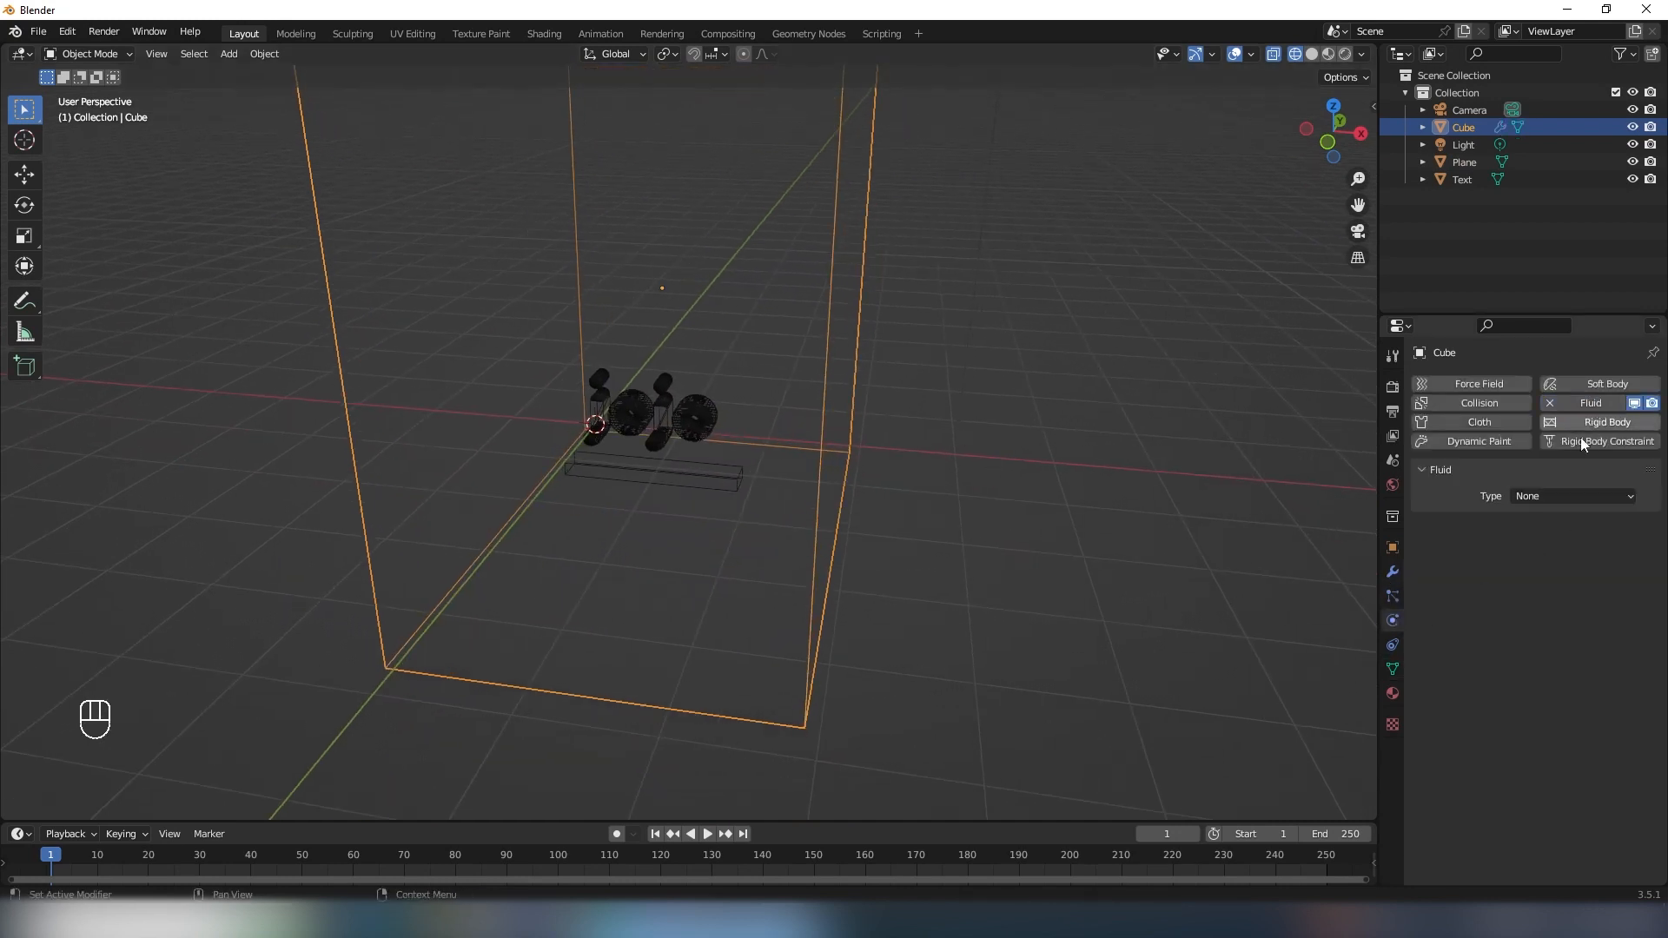
pyautogui.click(1539, 499)
pyautogui.click(1541, 536)
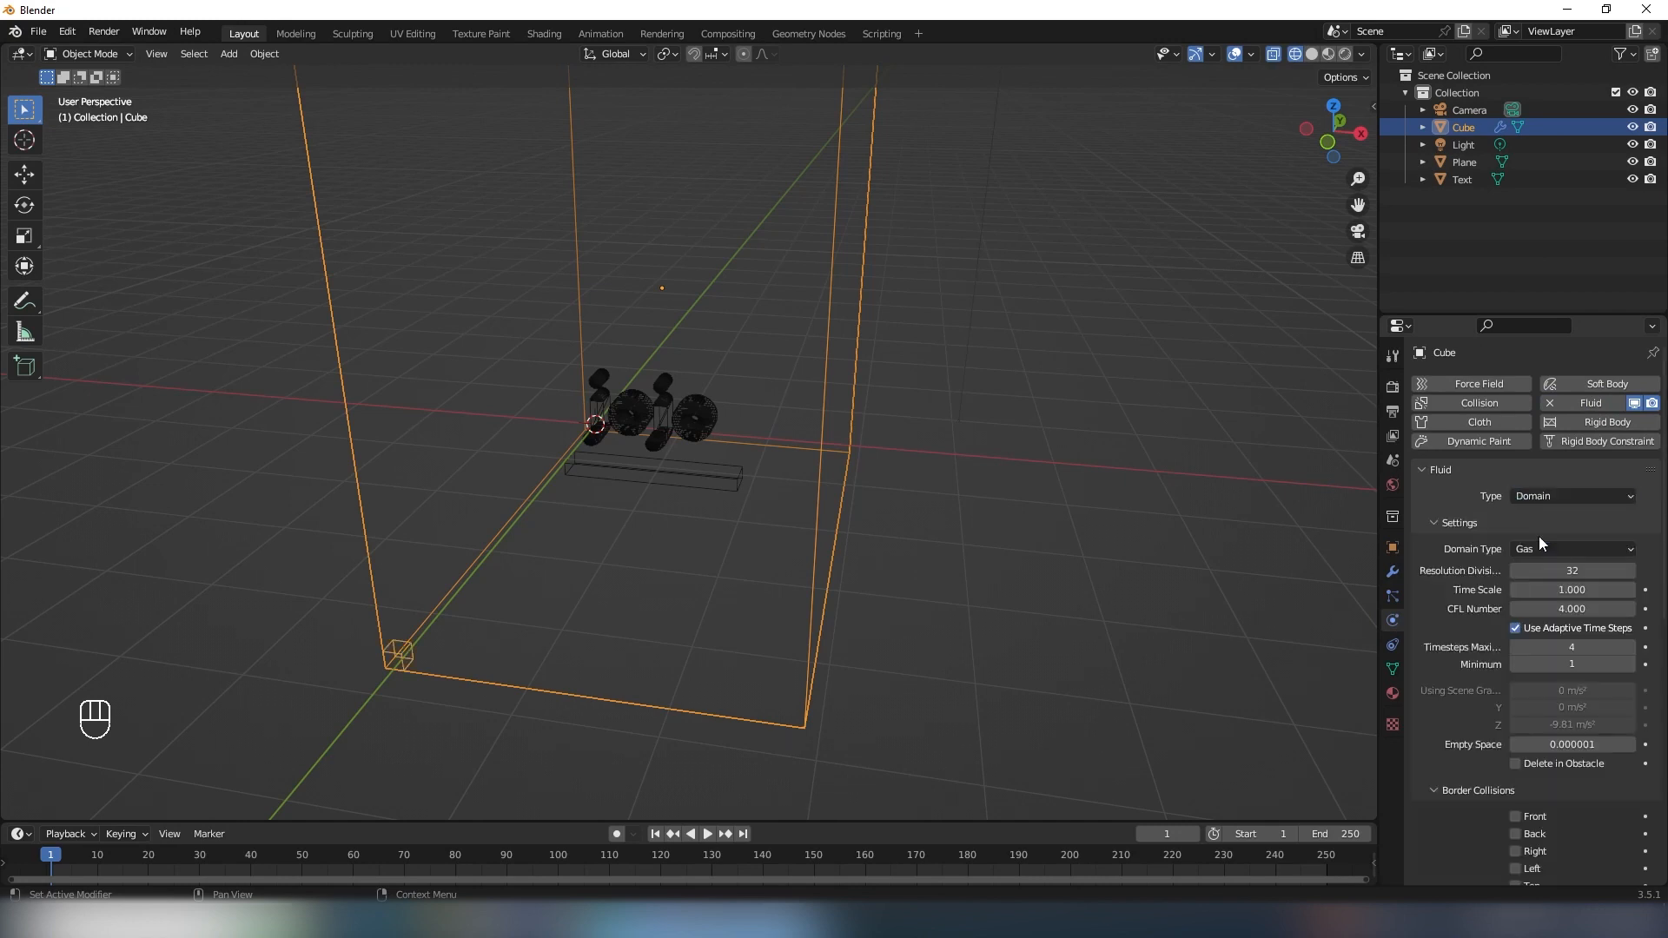
pyautogui.click(1542, 549)
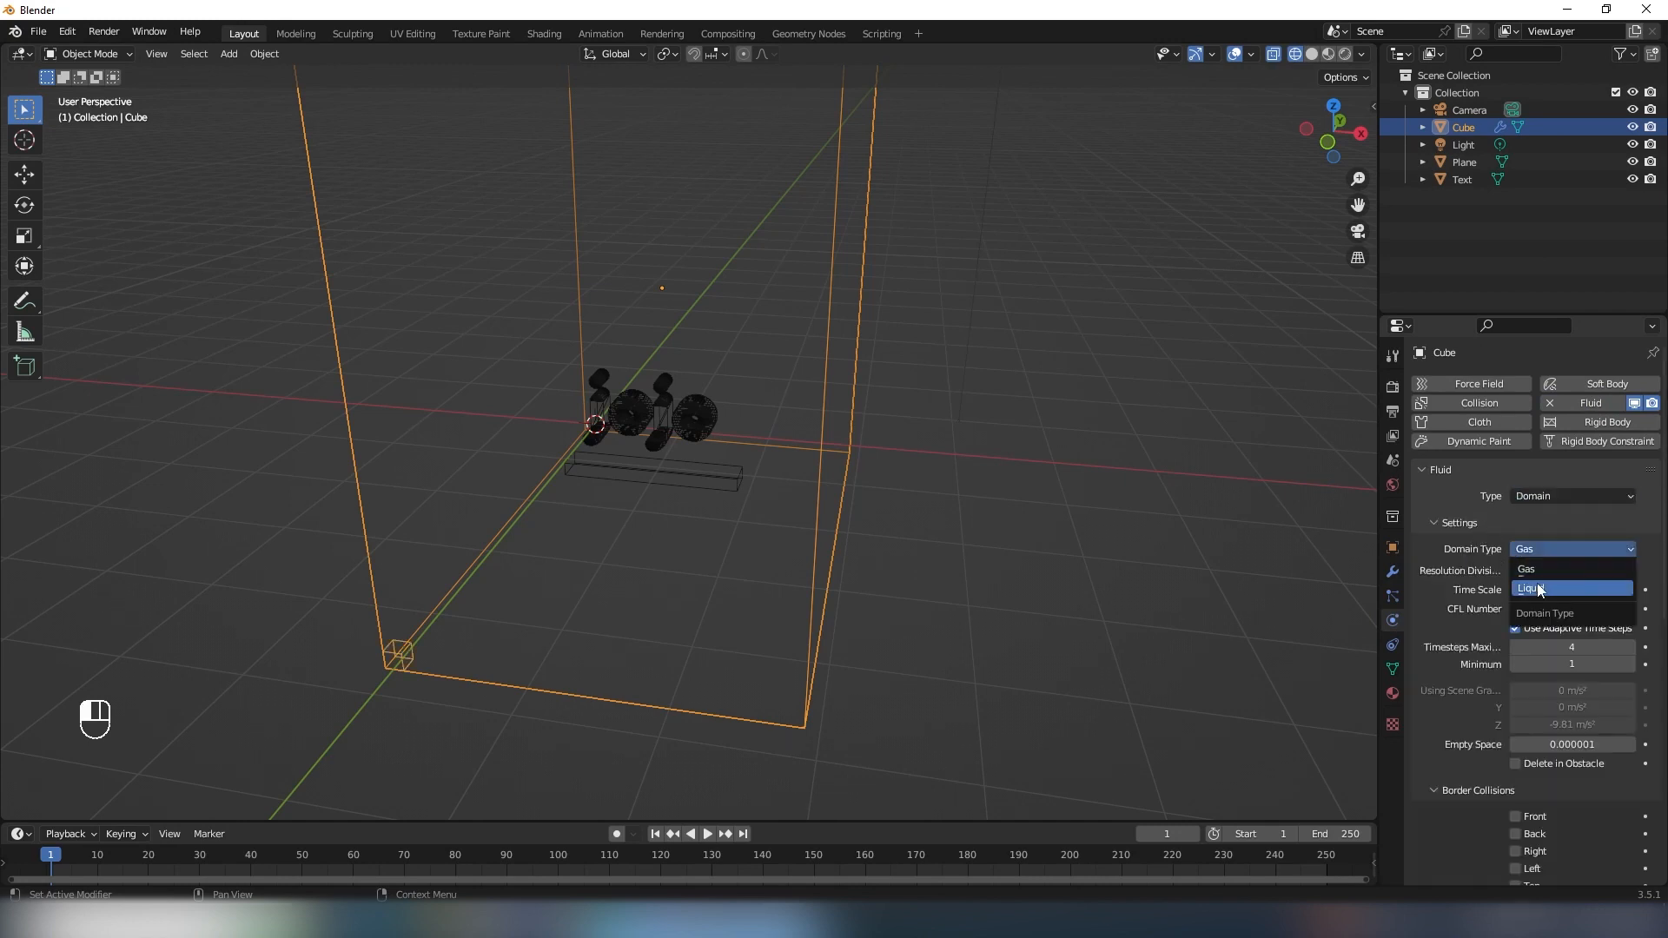
pyautogui.click(1554, 589)
# - Add Fluid physics to the jojo text with its type set to Effector
pyautogui.click(673, 433)
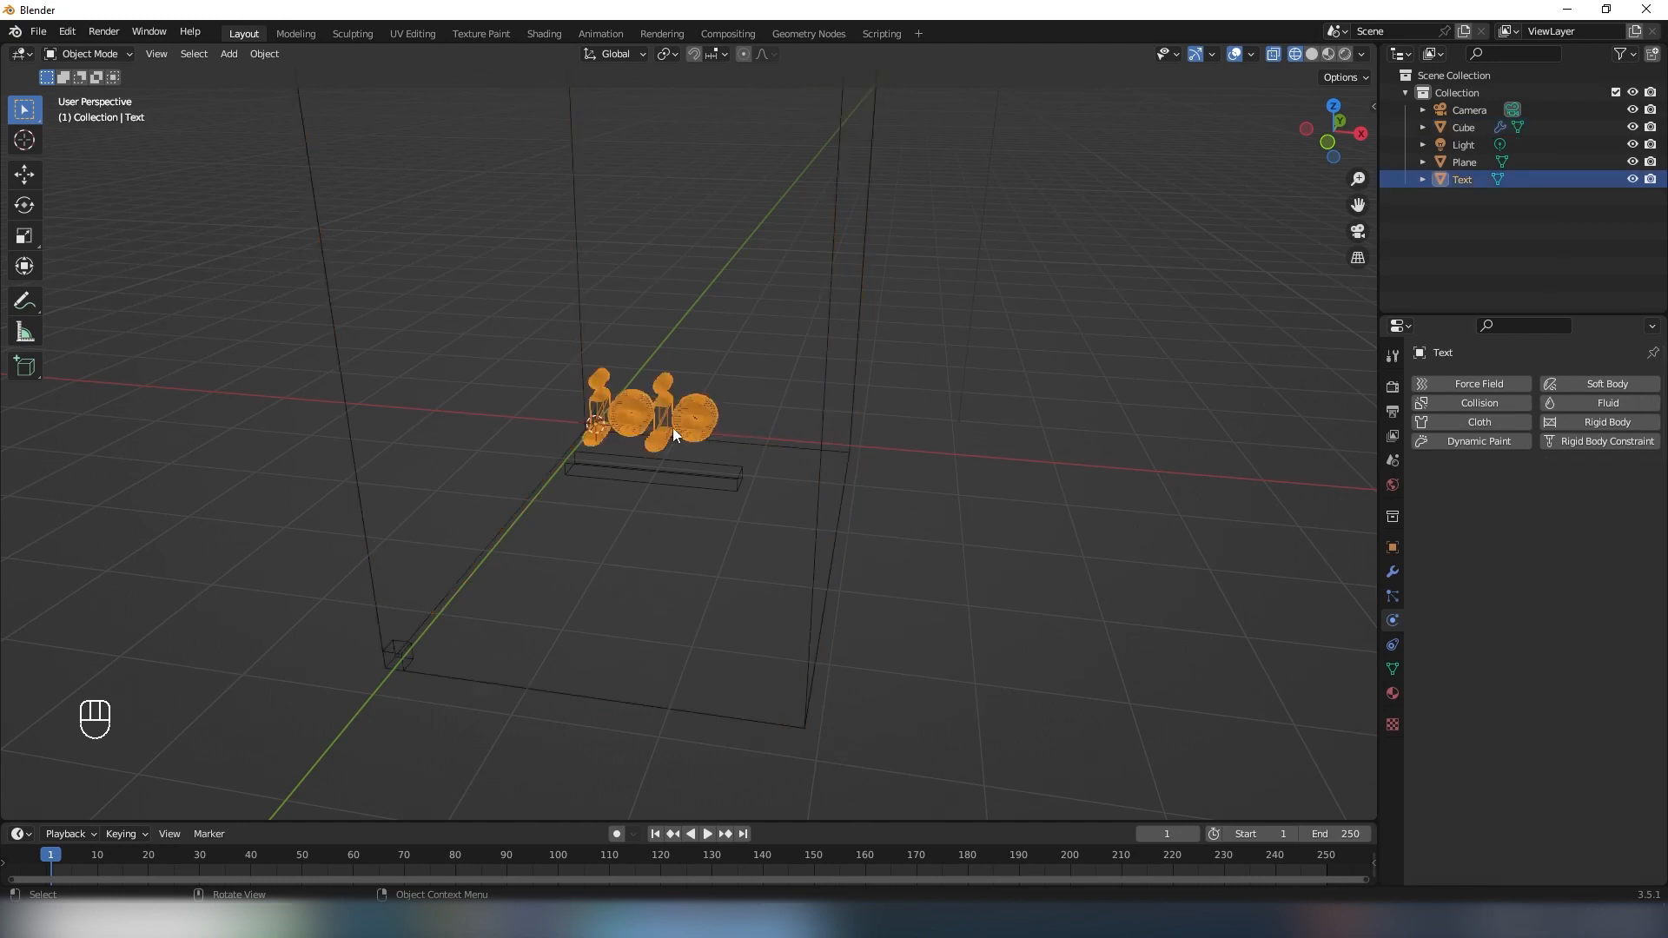
pyautogui.click(1579, 404)
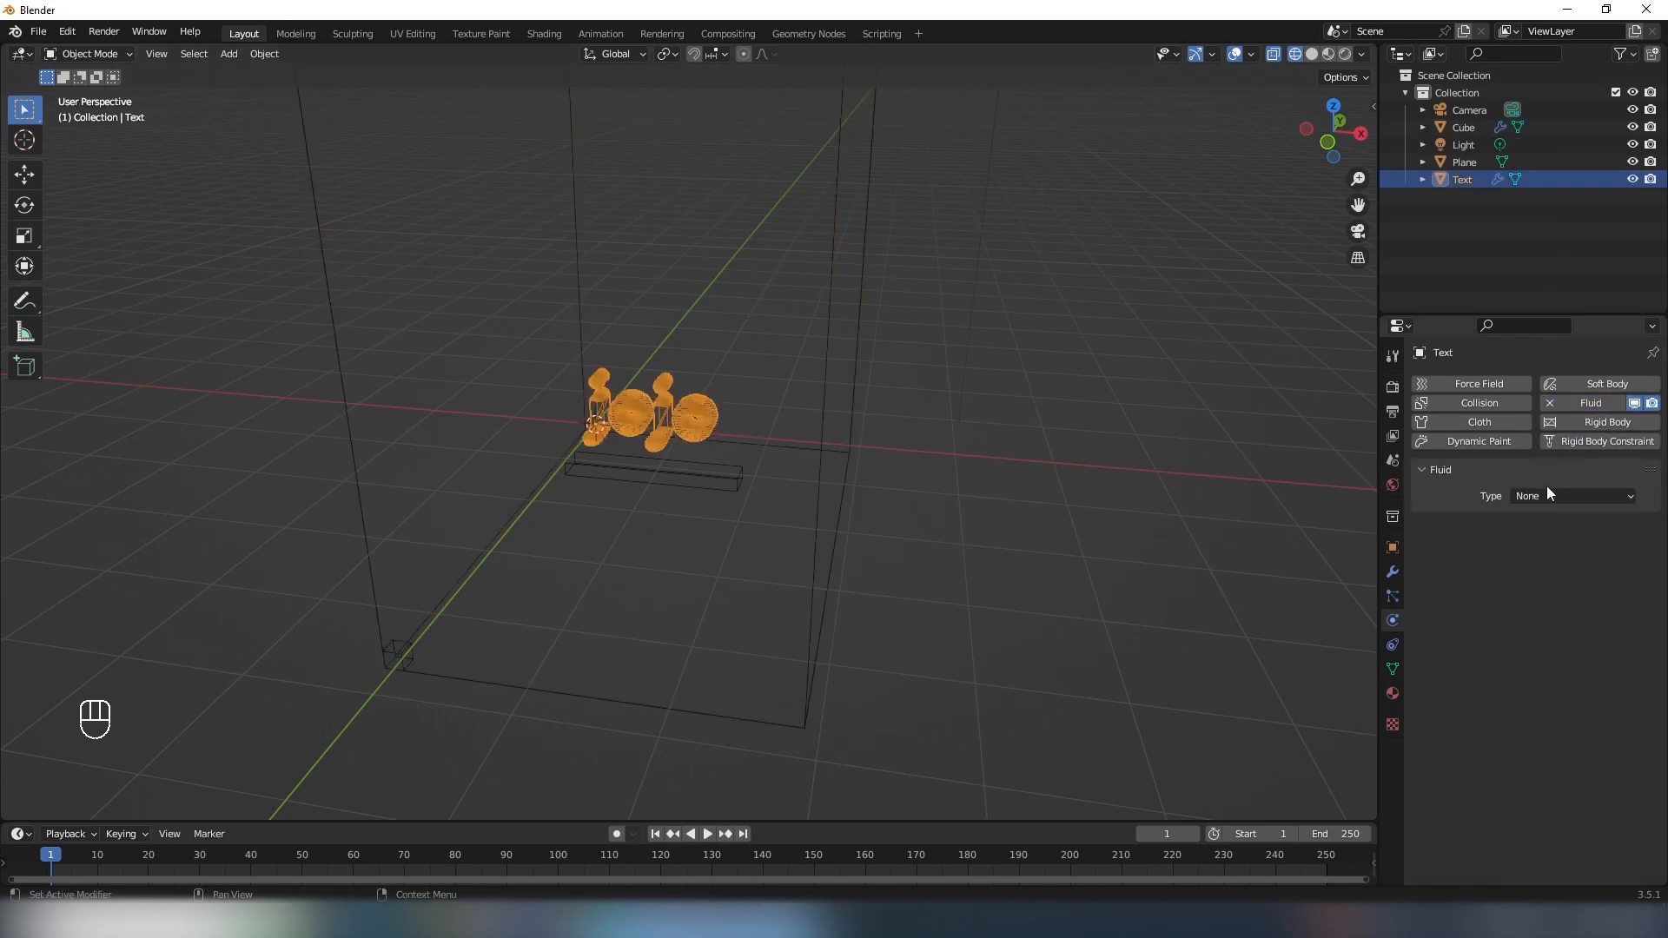
pyautogui.click(1543, 494)
pyautogui.click(1534, 574)
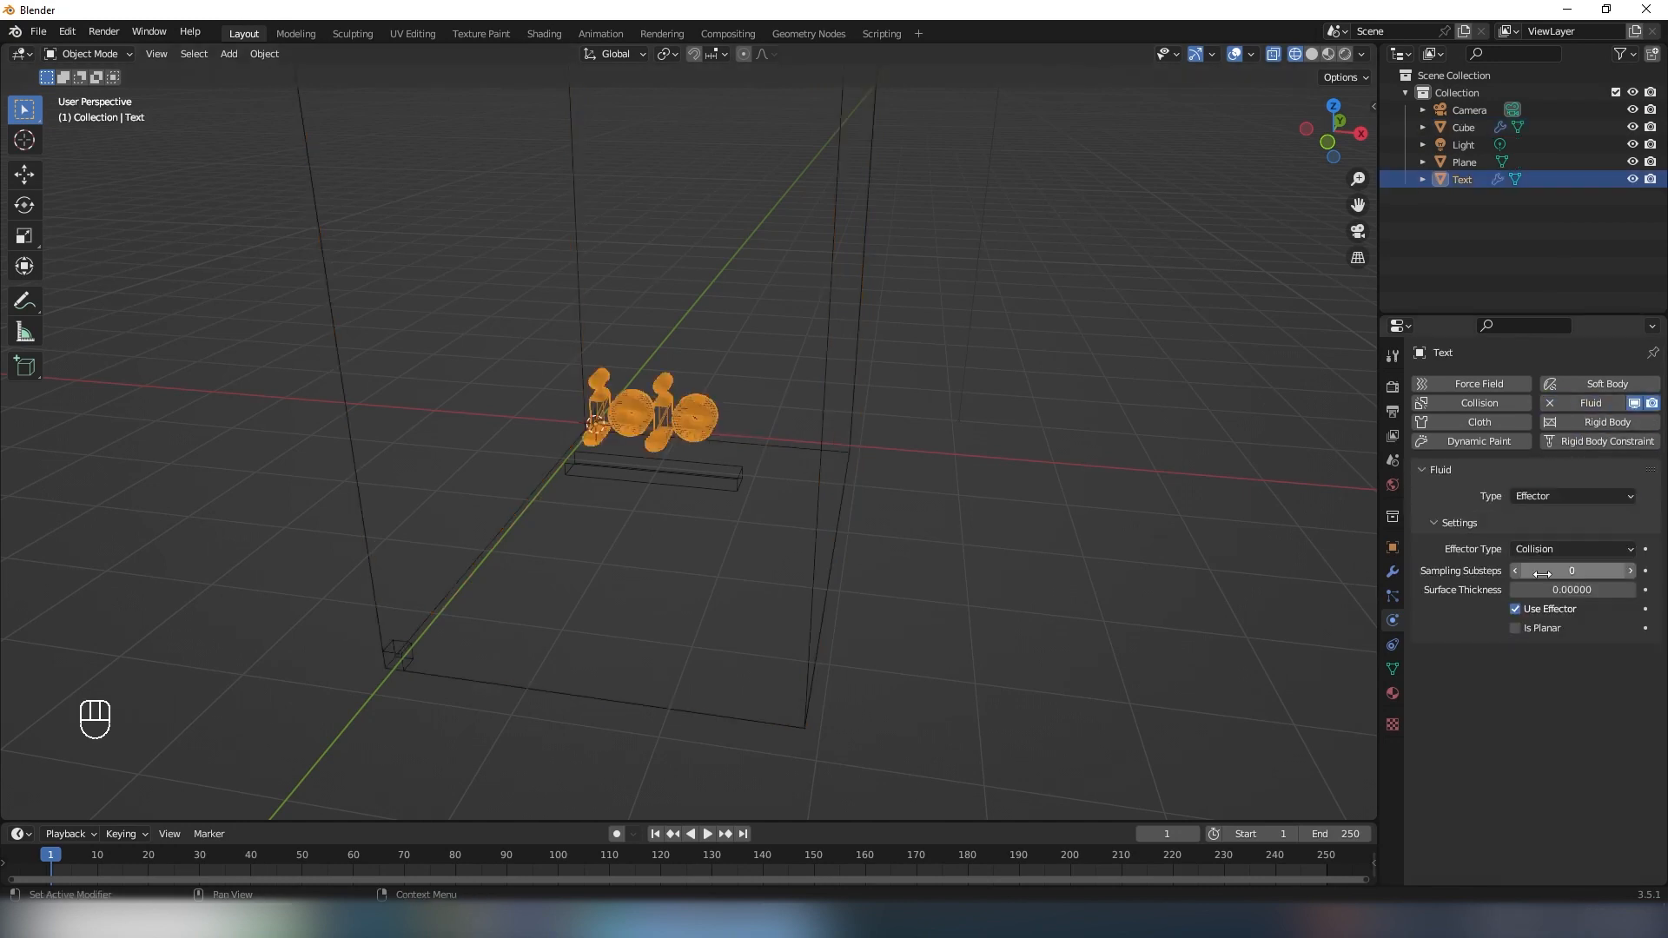
# - Add Fluid physics to the bar below the text as a Flow object with the Liquid flow type
pyautogui.click(697, 474)
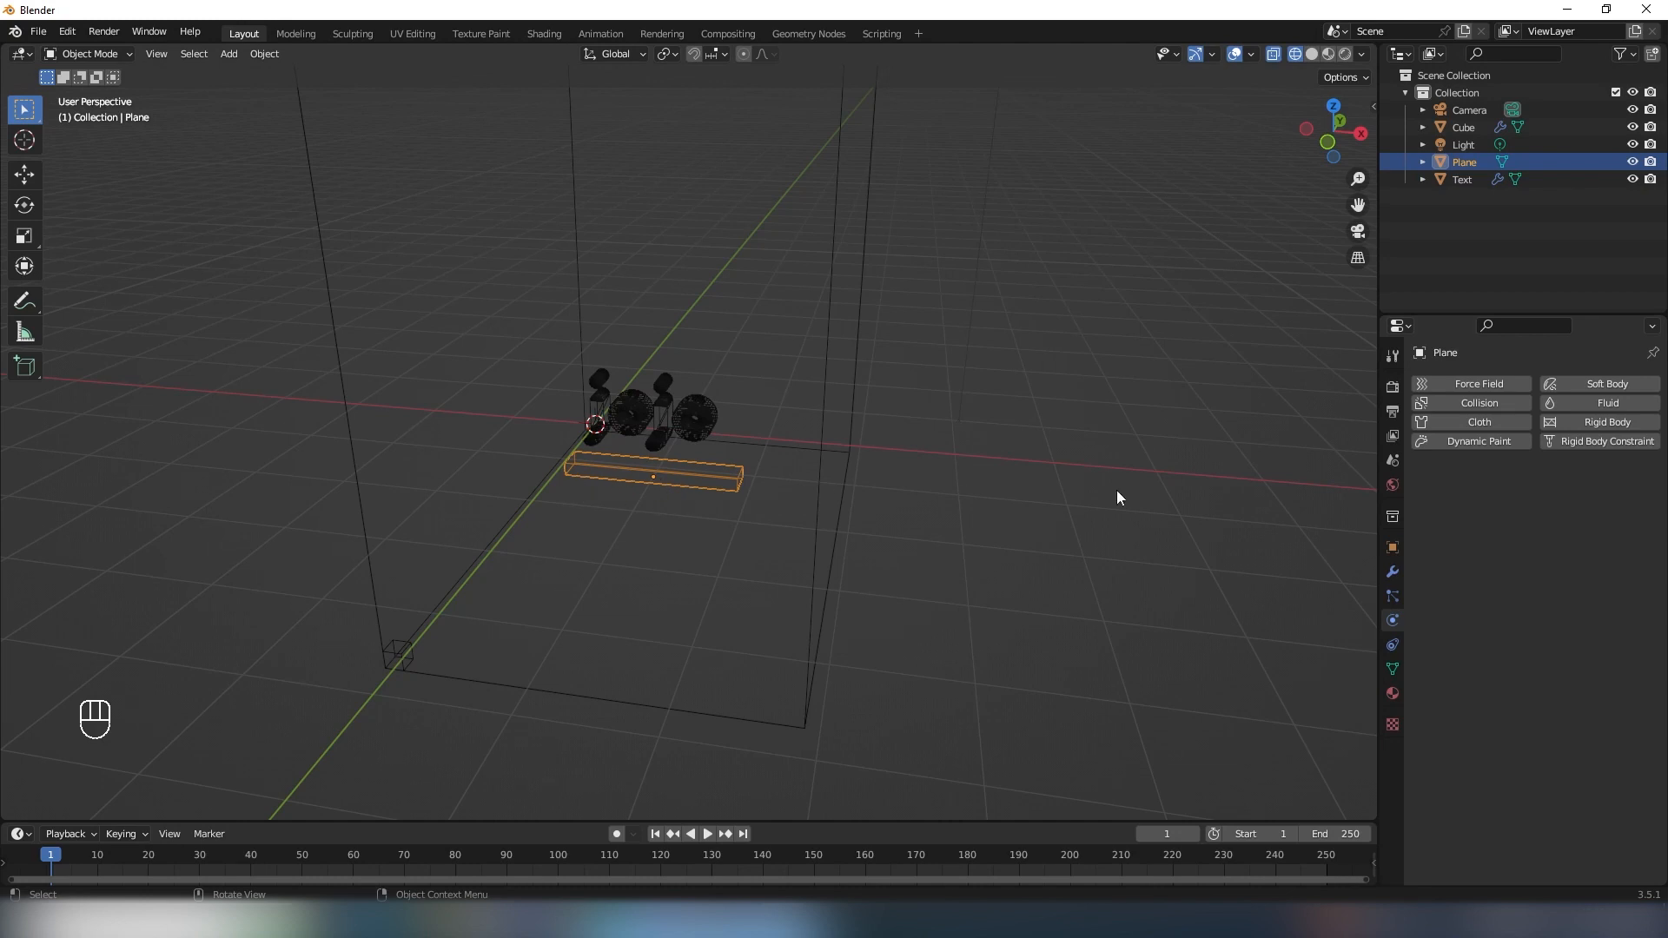
pyautogui.click(1579, 403)
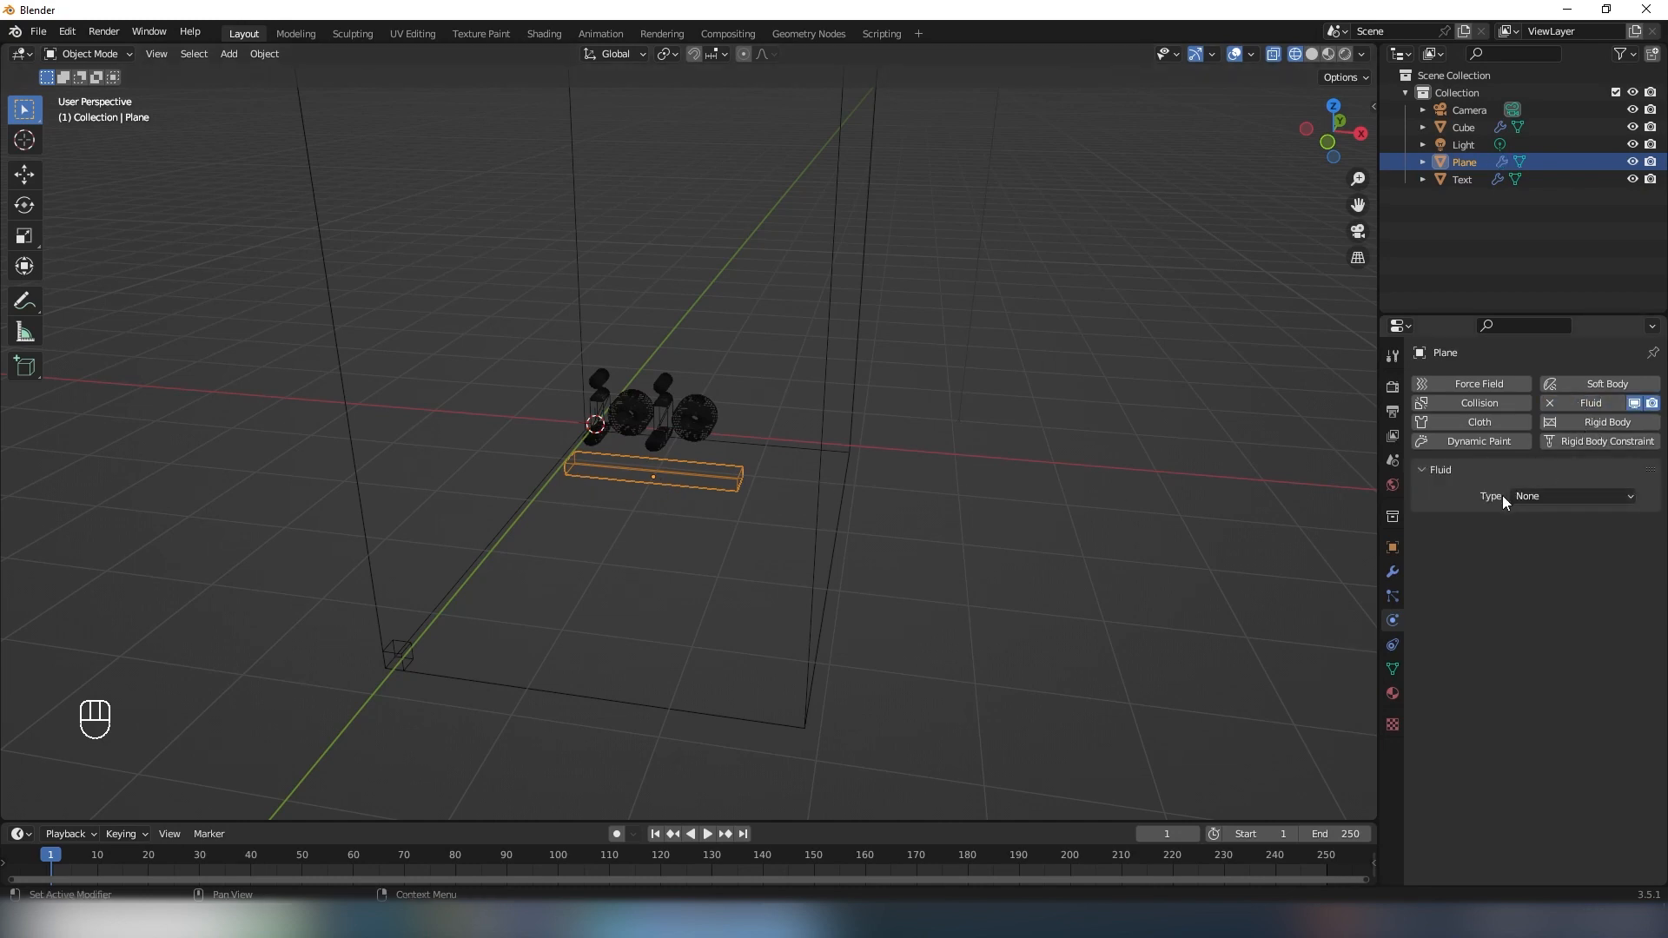
pyautogui.click(1550, 493)
pyautogui.click(1543, 555)
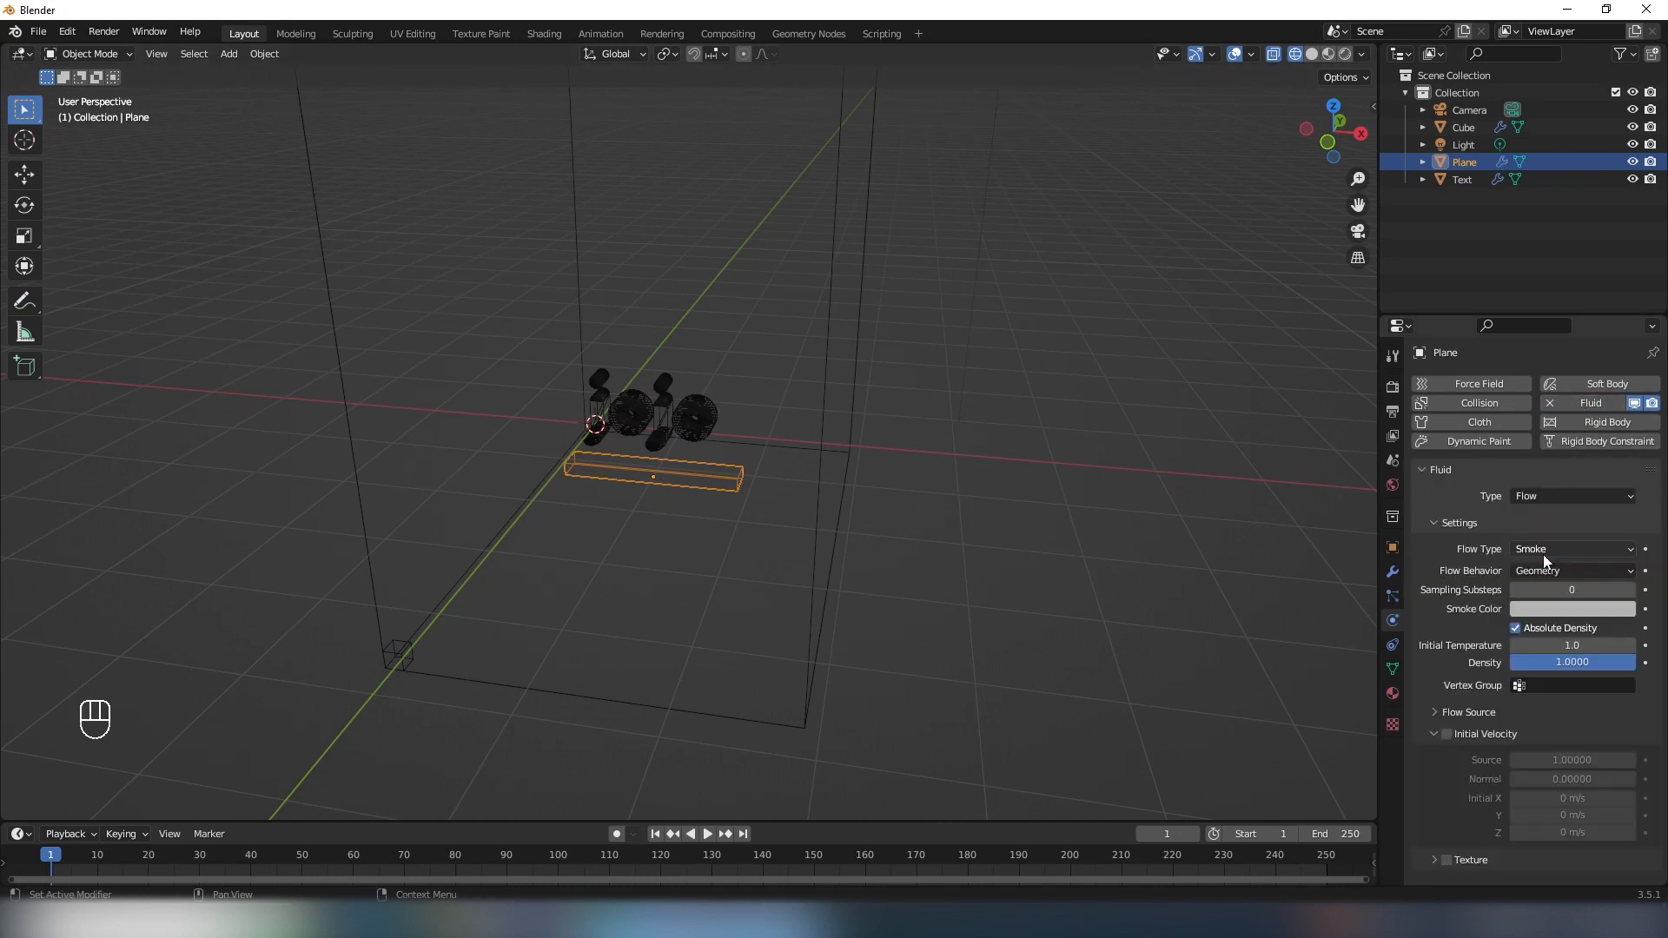
pyautogui.click(1518, 549)
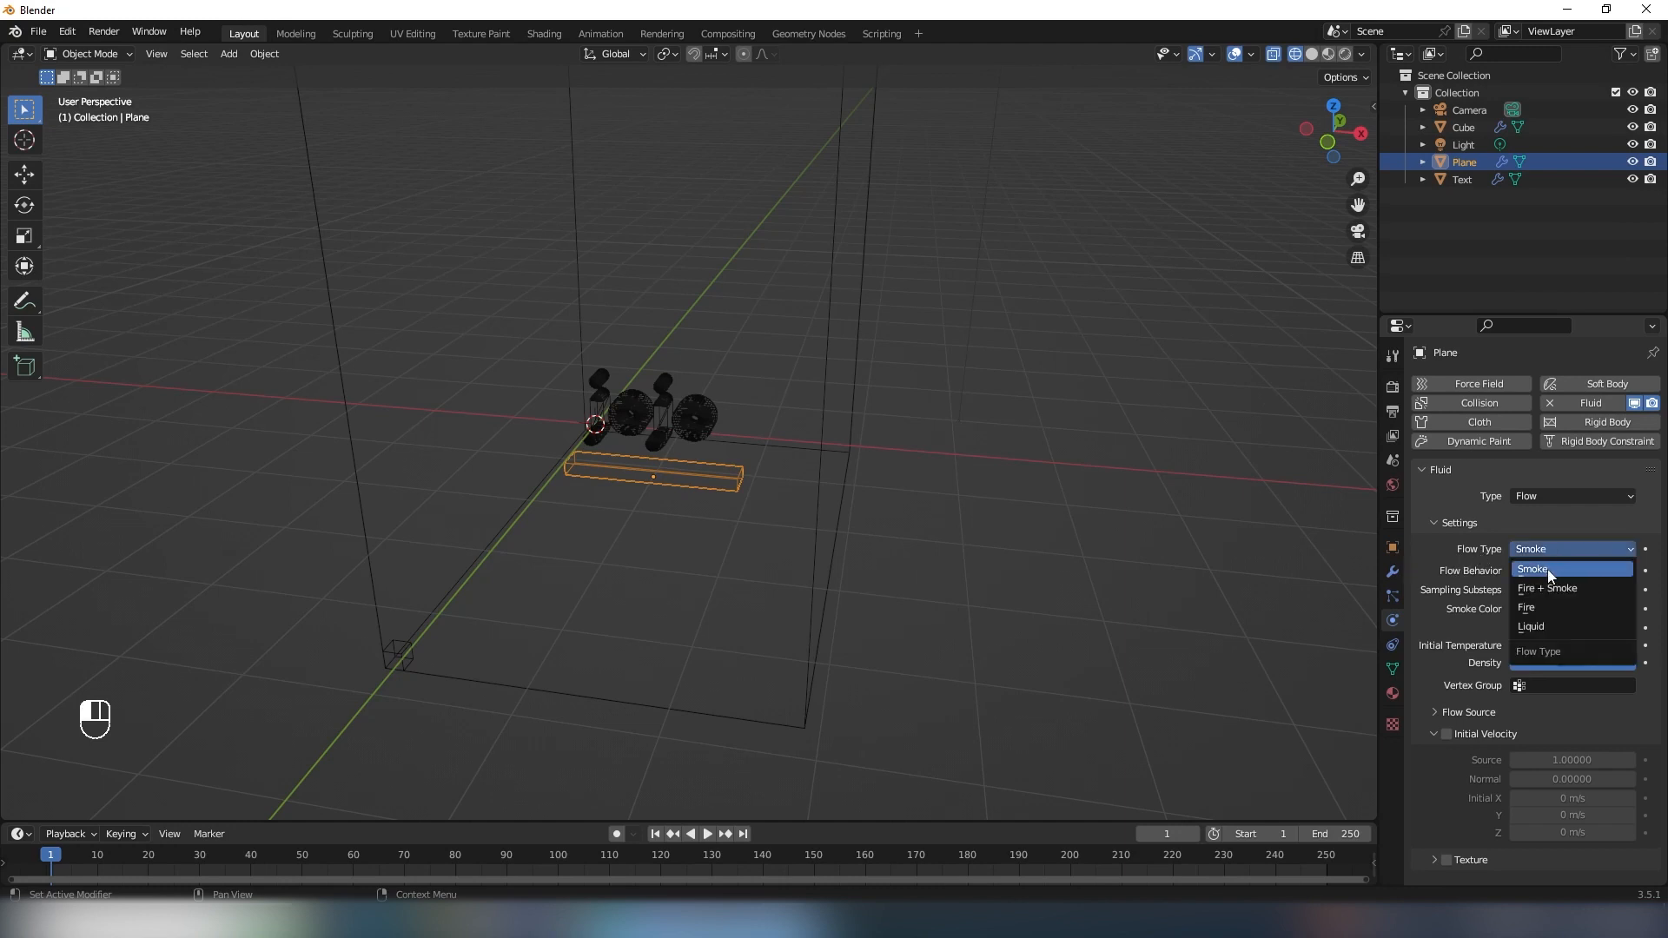
pyautogui.click(1551, 625)
# - Examine the fluid settings and placement of the domain cube, the text and the flow bar in turn
pyautogui.click(879, 440)
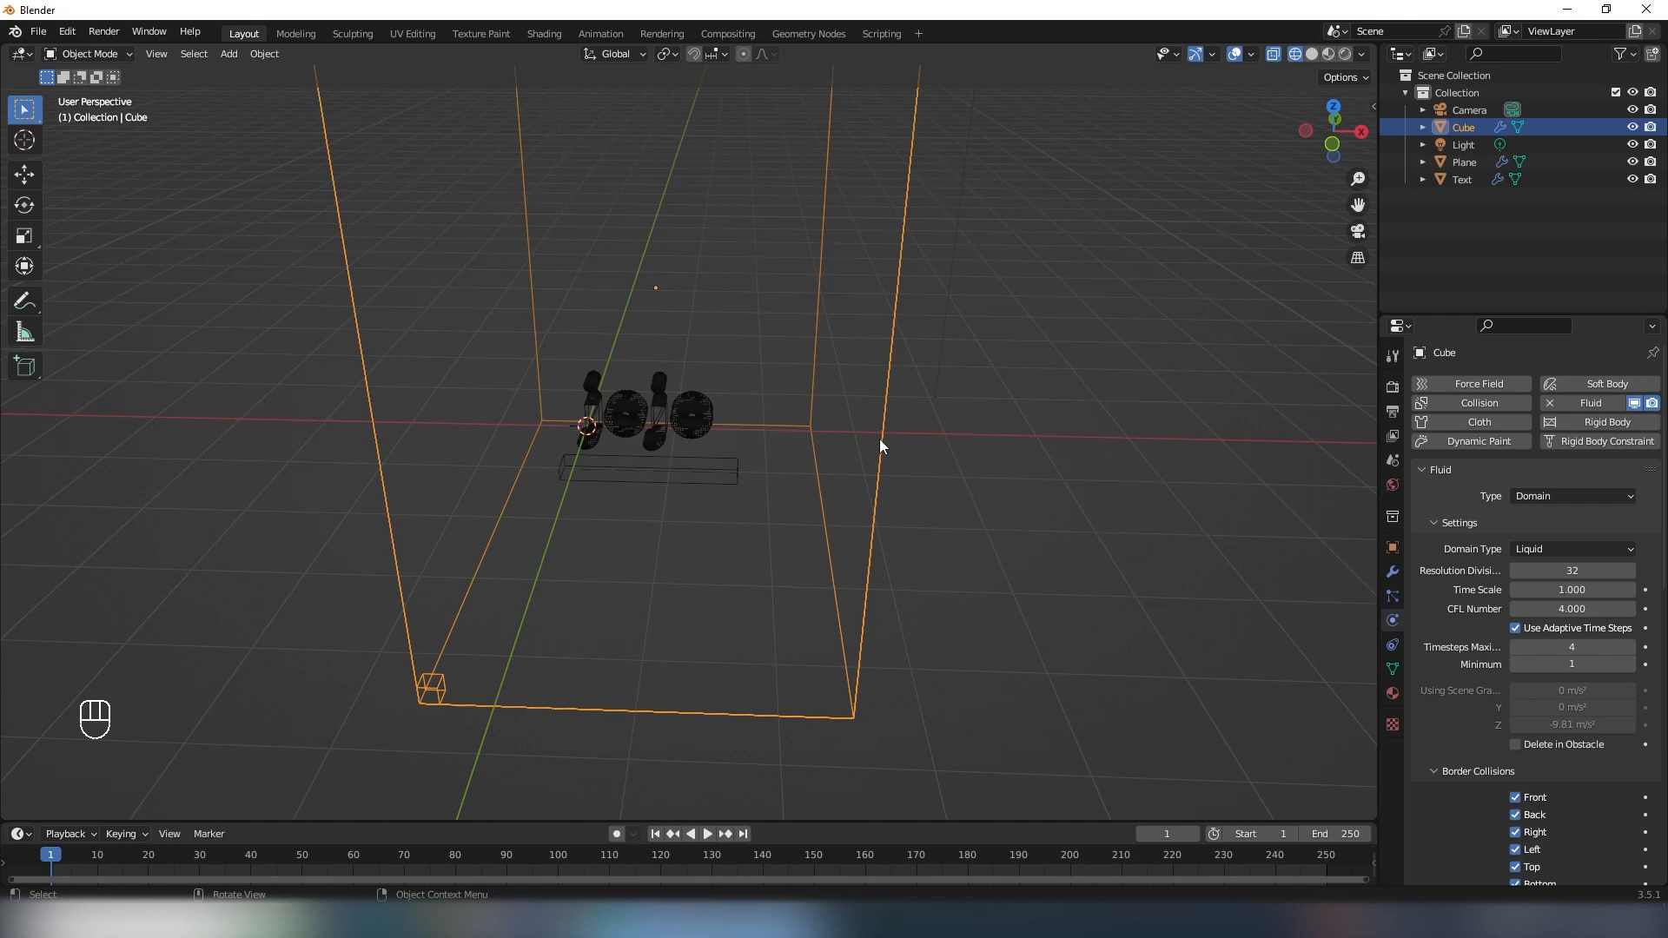
pyautogui.moveTo(879, 439); pyautogui.dragTo(850, 465, button='middle')
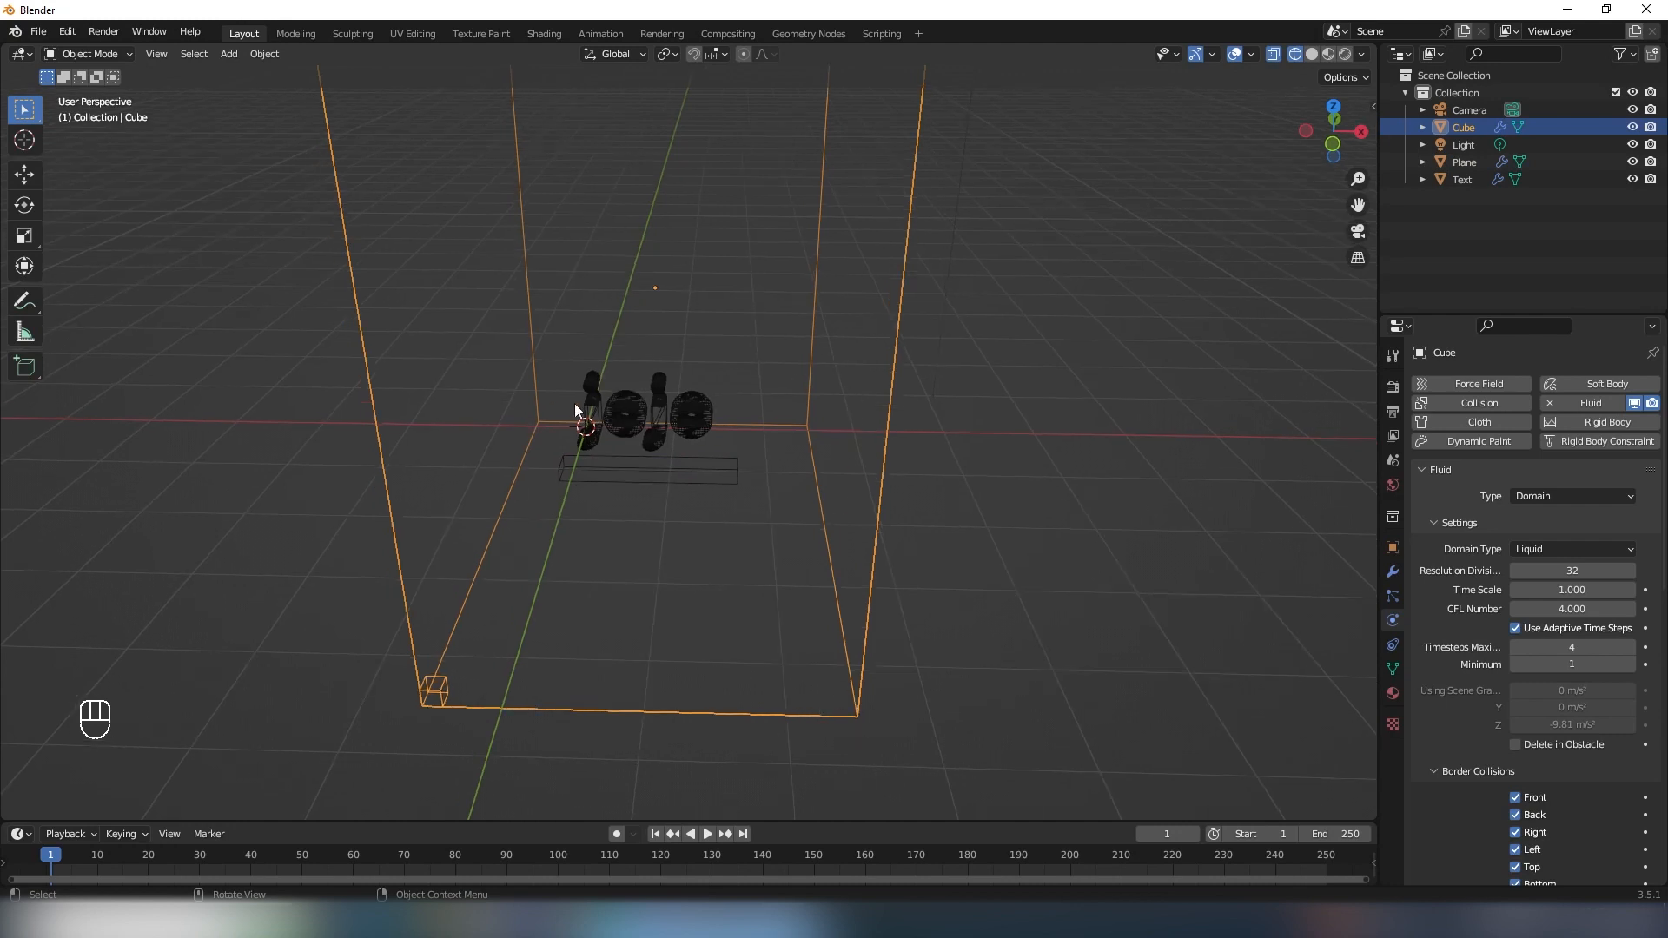
pyautogui.moveTo(575, 403); pyautogui.dragTo(456, 128, button='middle')
pyautogui.moveTo(617, 730); pyautogui.dragTo(737, 566, button='middle')
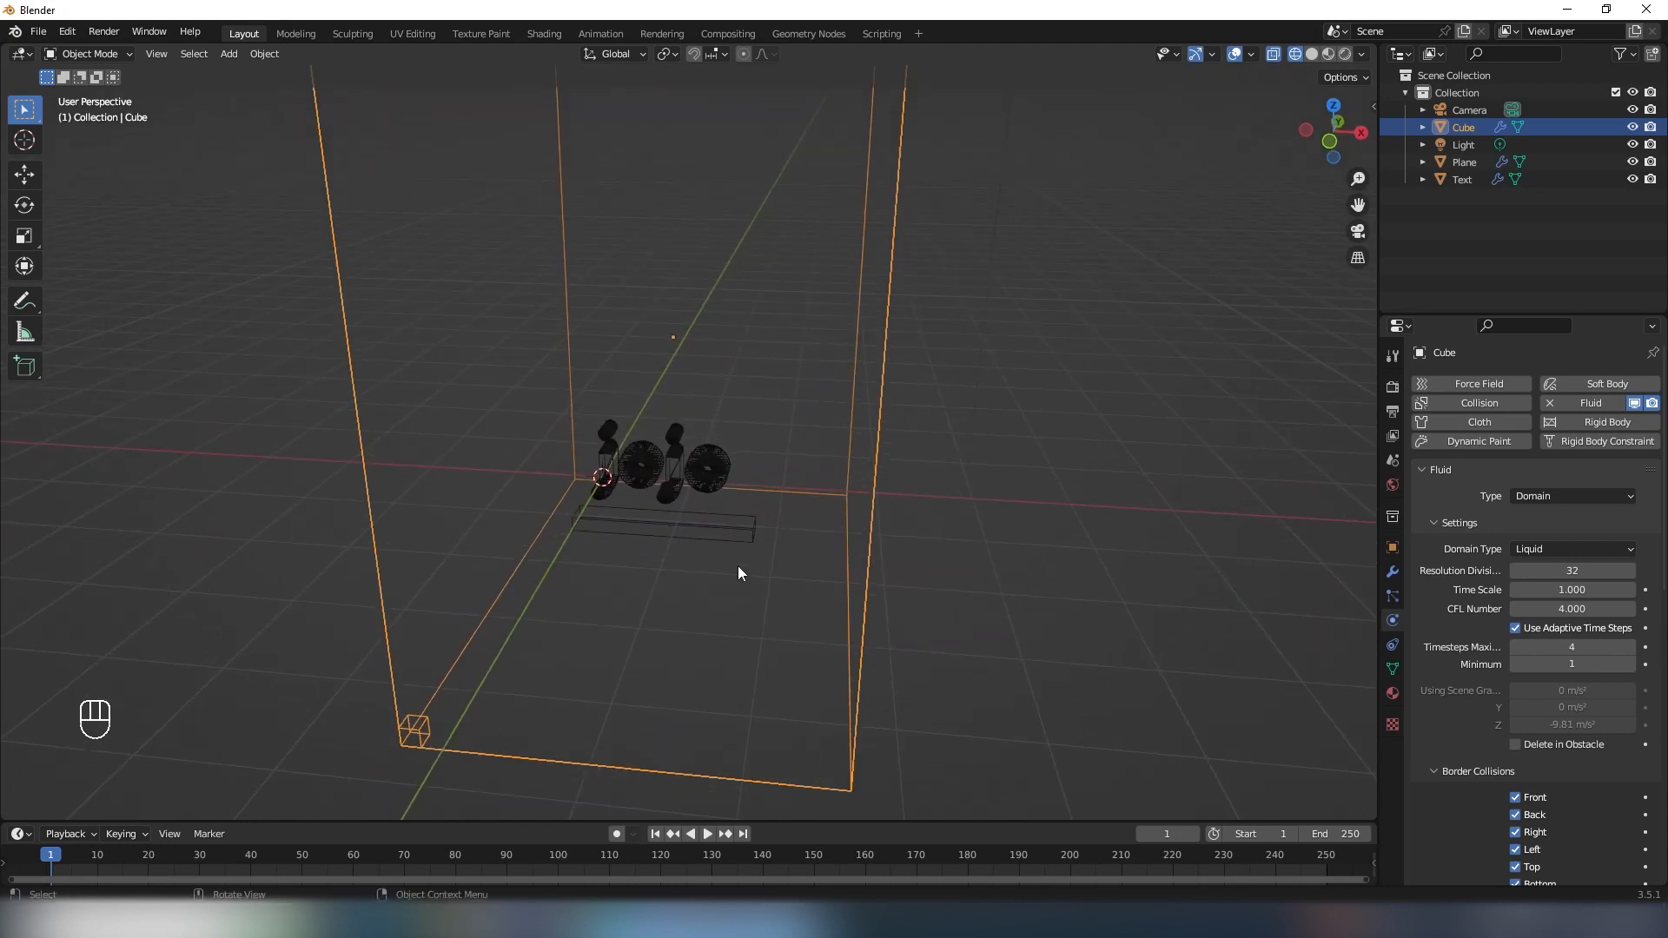
pyautogui.moveTo(700, 478)
pyautogui.keyDown('shift'); pyautogui.mouseDown(button='middle')
pyautogui.moveTo(722, 470)
pyautogui.moveTo(706, 482)
pyautogui.mouseUp(button='middle'); pyautogui.keyUp('shift')
pyautogui.scroll(1, 706, 482)
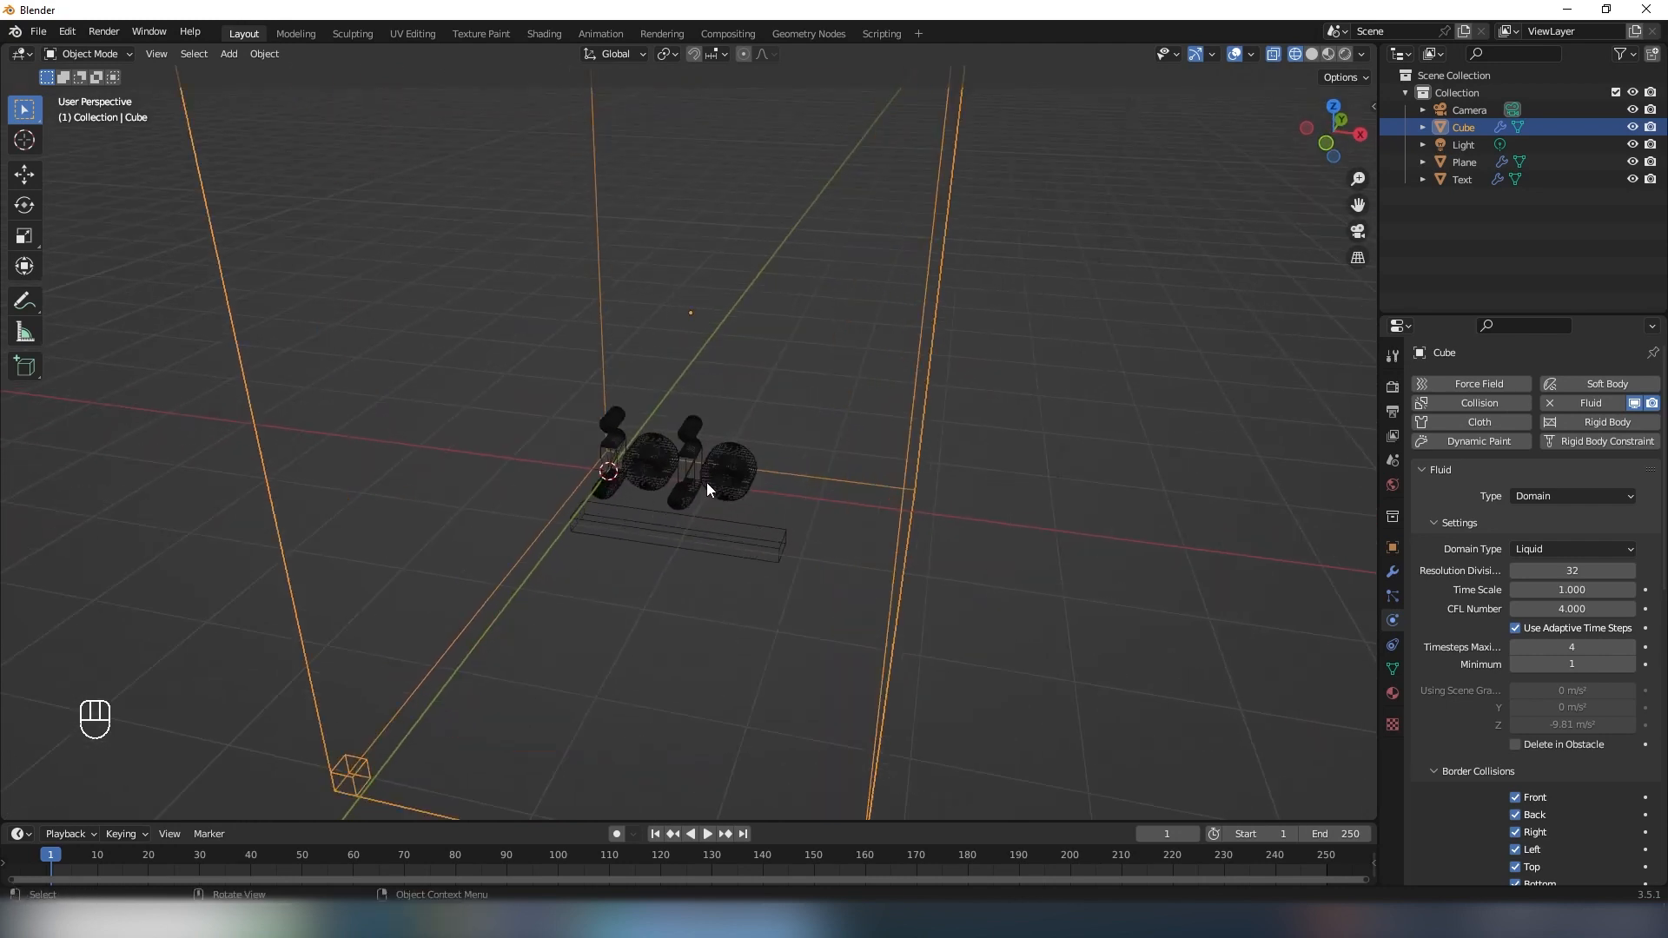
pyautogui.scroll(2, 706, 483)
pyautogui.click(706, 482)
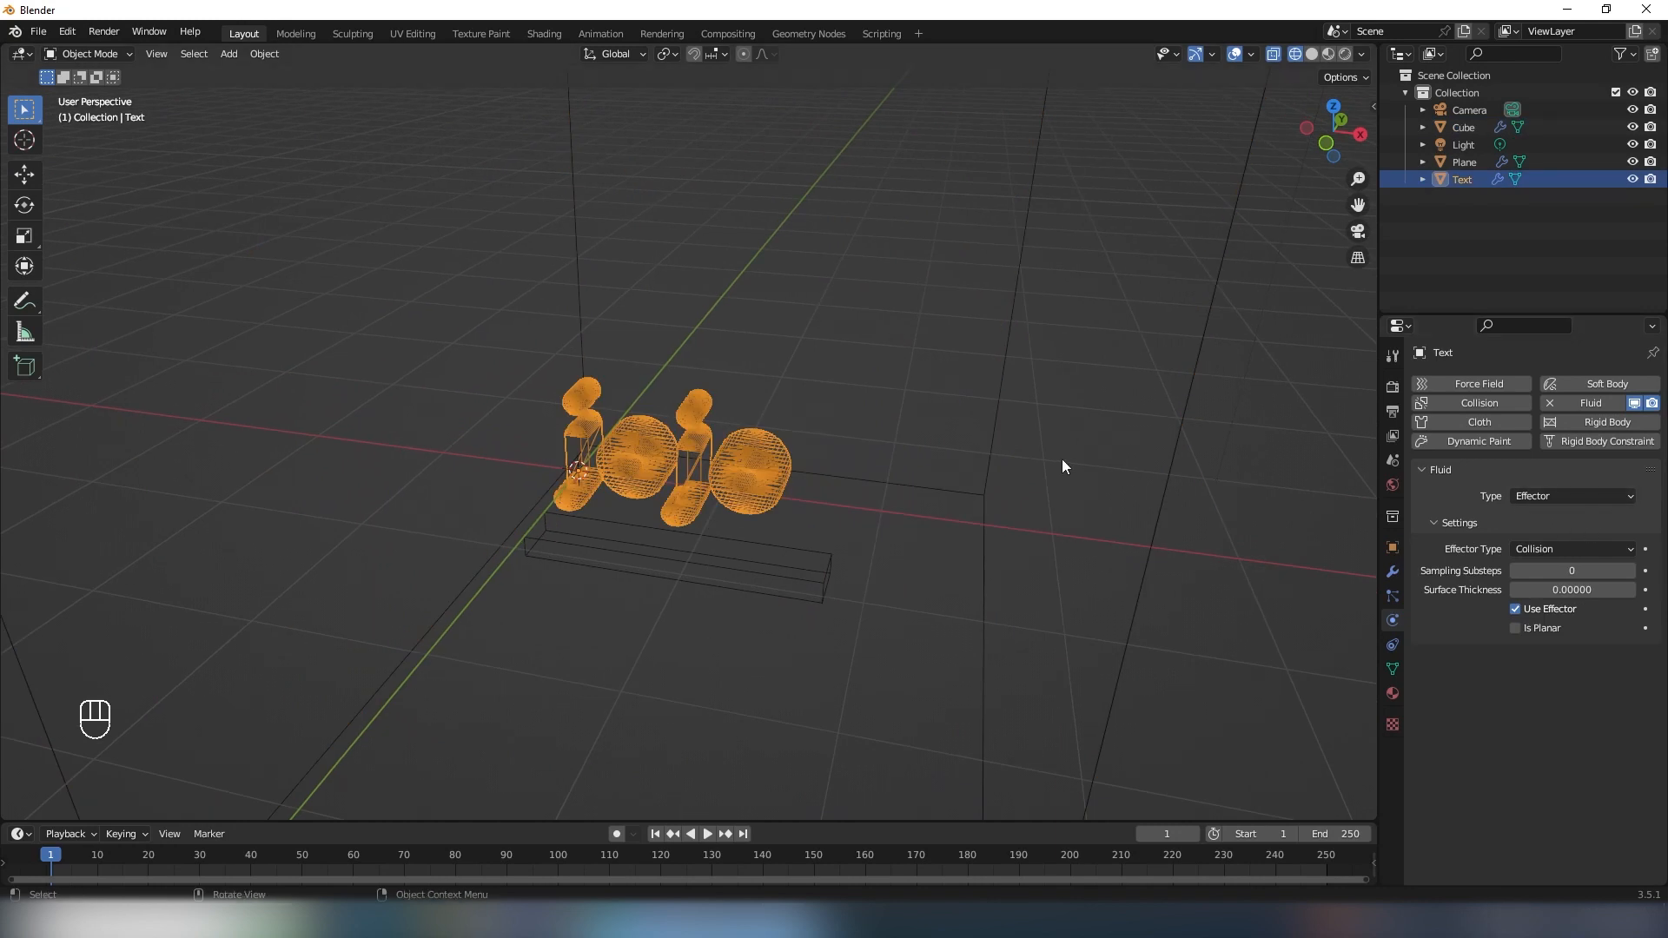
pyautogui.moveTo(1063, 460); pyautogui.dragTo(728, 499, button='middle')
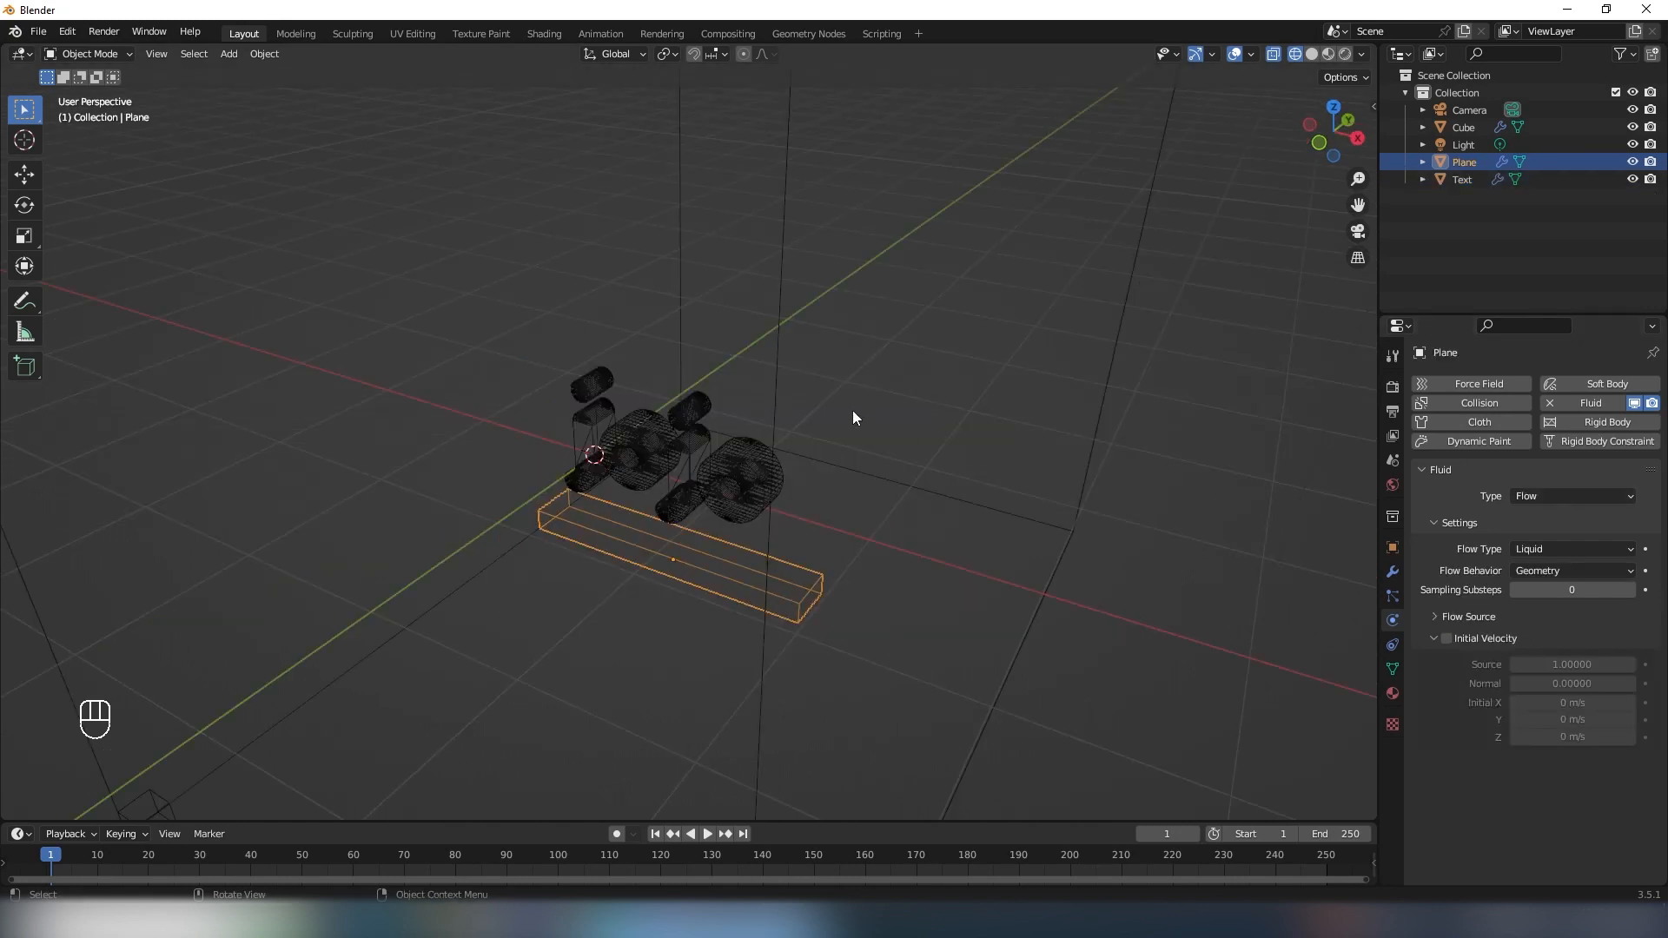
pyautogui.moveTo(852, 410); pyautogui.dragTo(547, 545, button='middle')
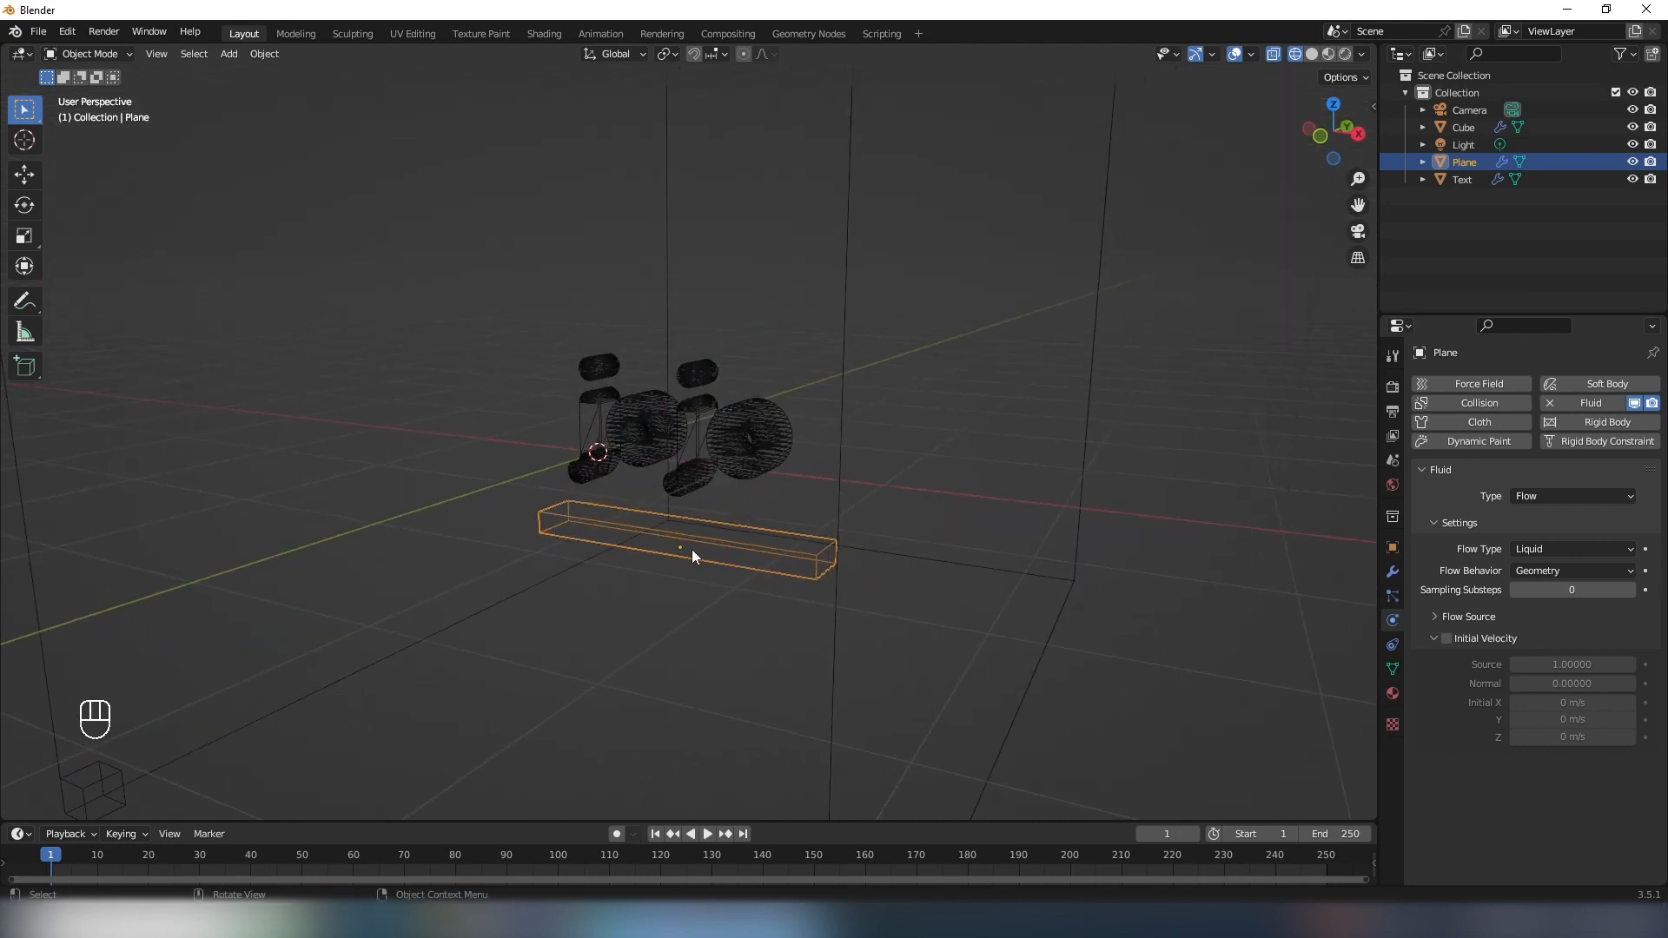
pyautogui.moveTo(691, 549); pyautogui.dragTo(698, 573, button='middle')
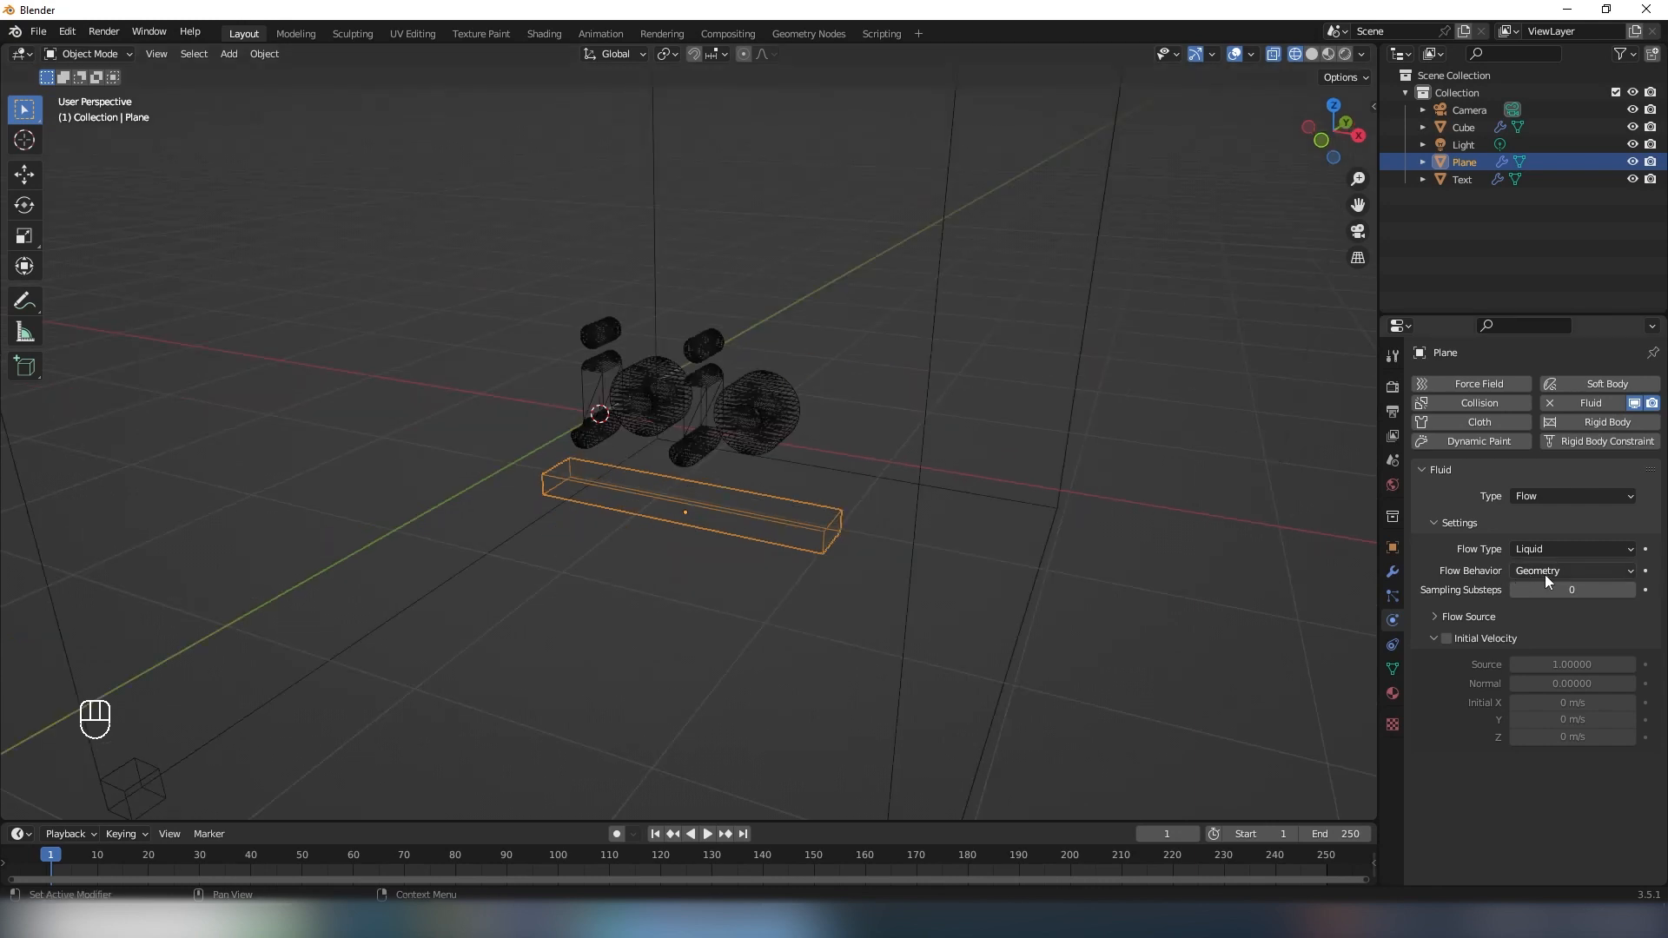
pyautogui.scroll(5, 707, 421)
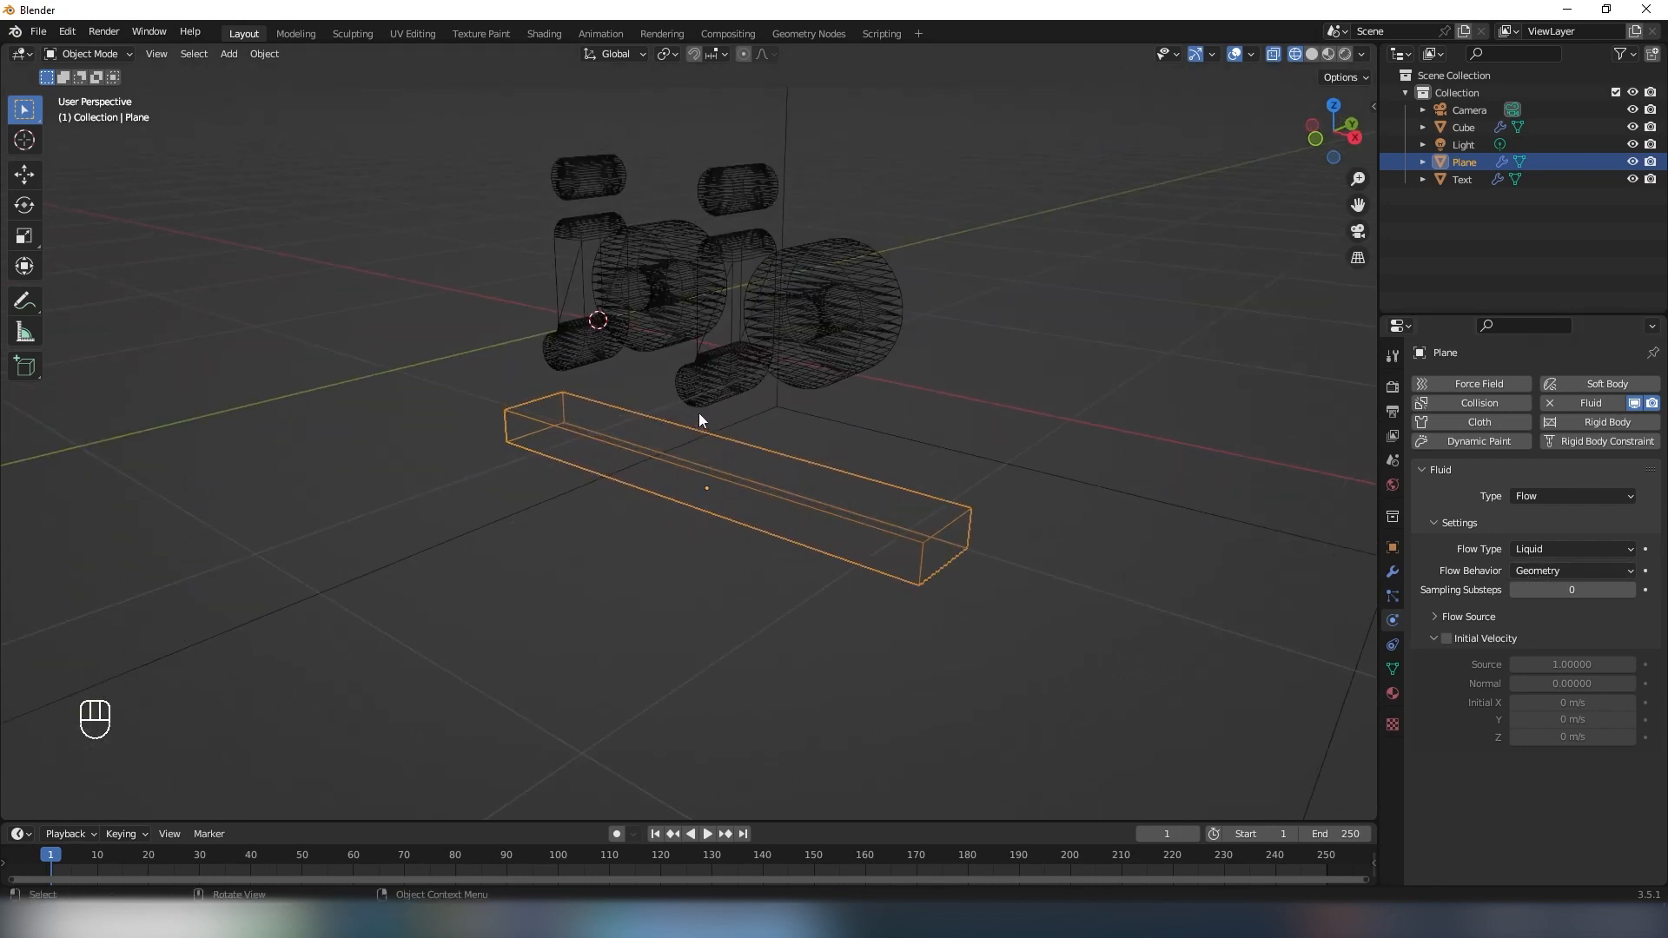
# - Raise the flow bar's top face along Z until the bar reaches up into the lettering
pyautogui.moveTo(648, 461); pyautogui.dragTo(549, 405, button='middle')
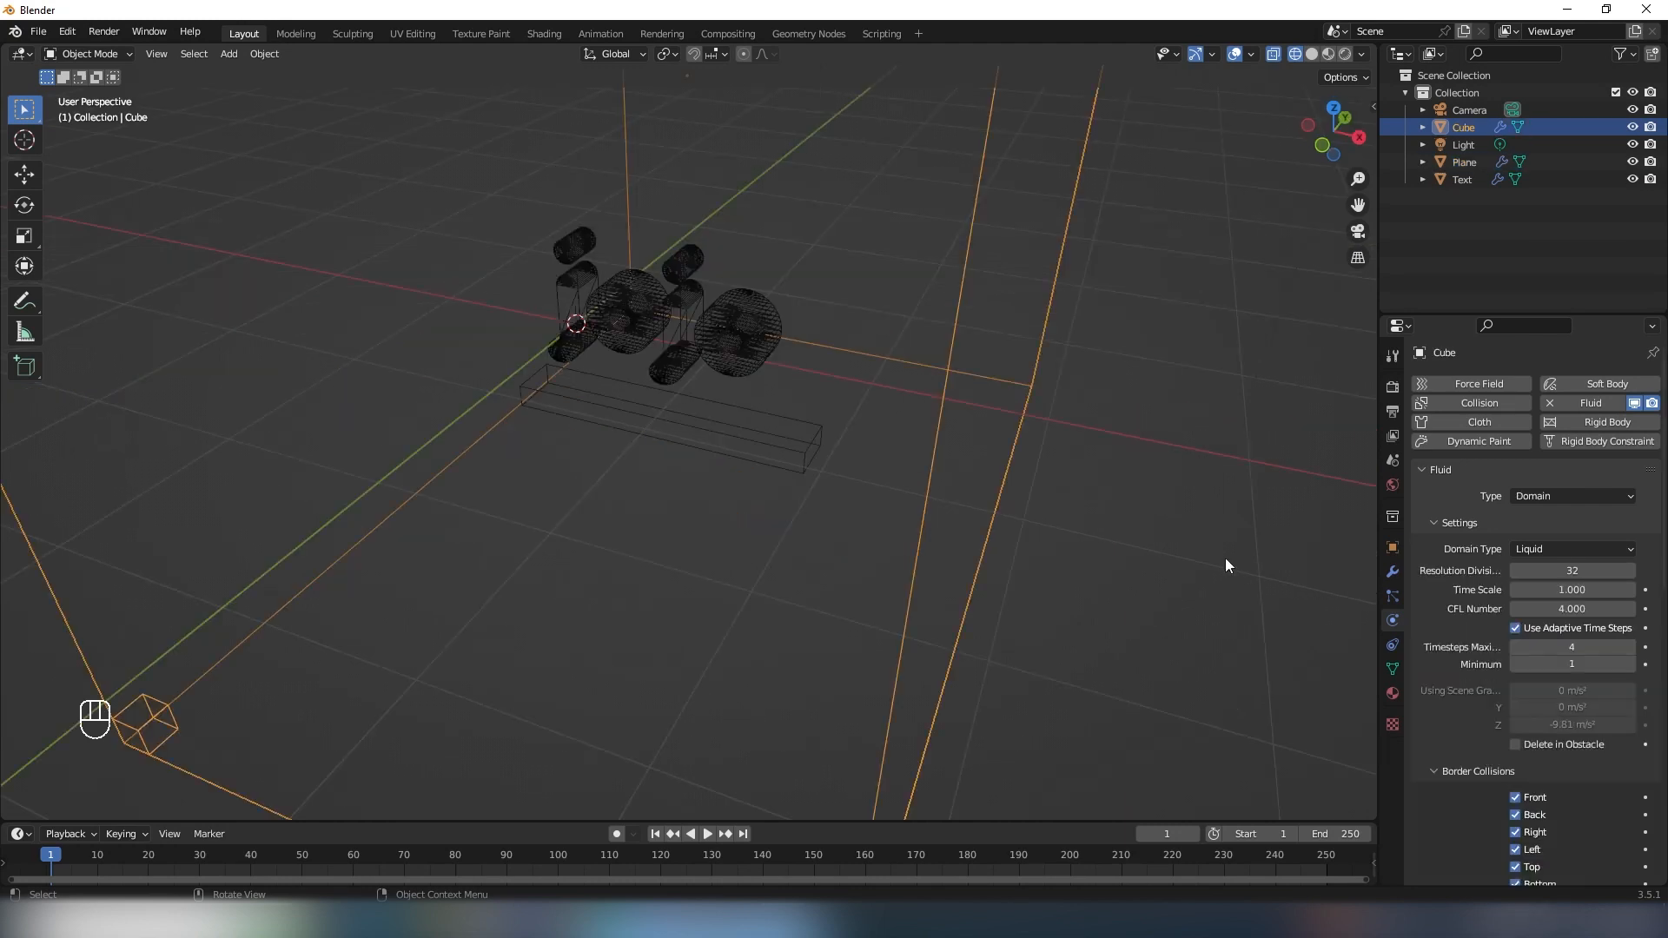
pyautogui.moveTo(1224, 561); pyautogui.dragTo(1190, 570, button='middle')
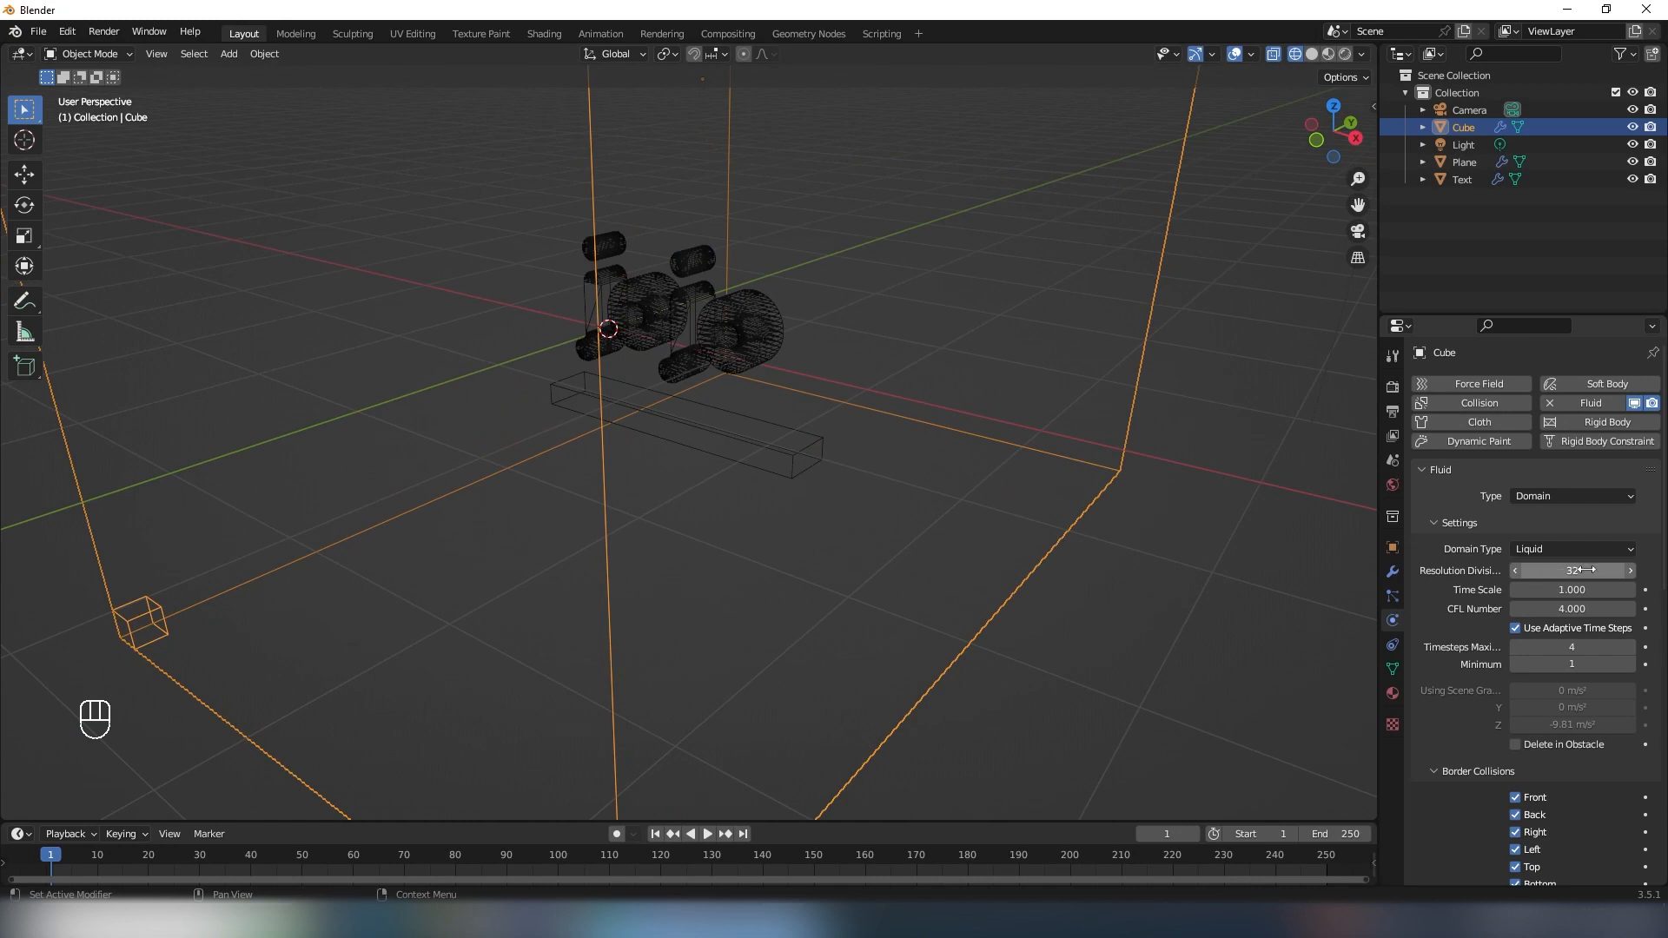
pyautogui.moveTo(1237, 507); pyautogui.dragTo(810, 436, button='middle')
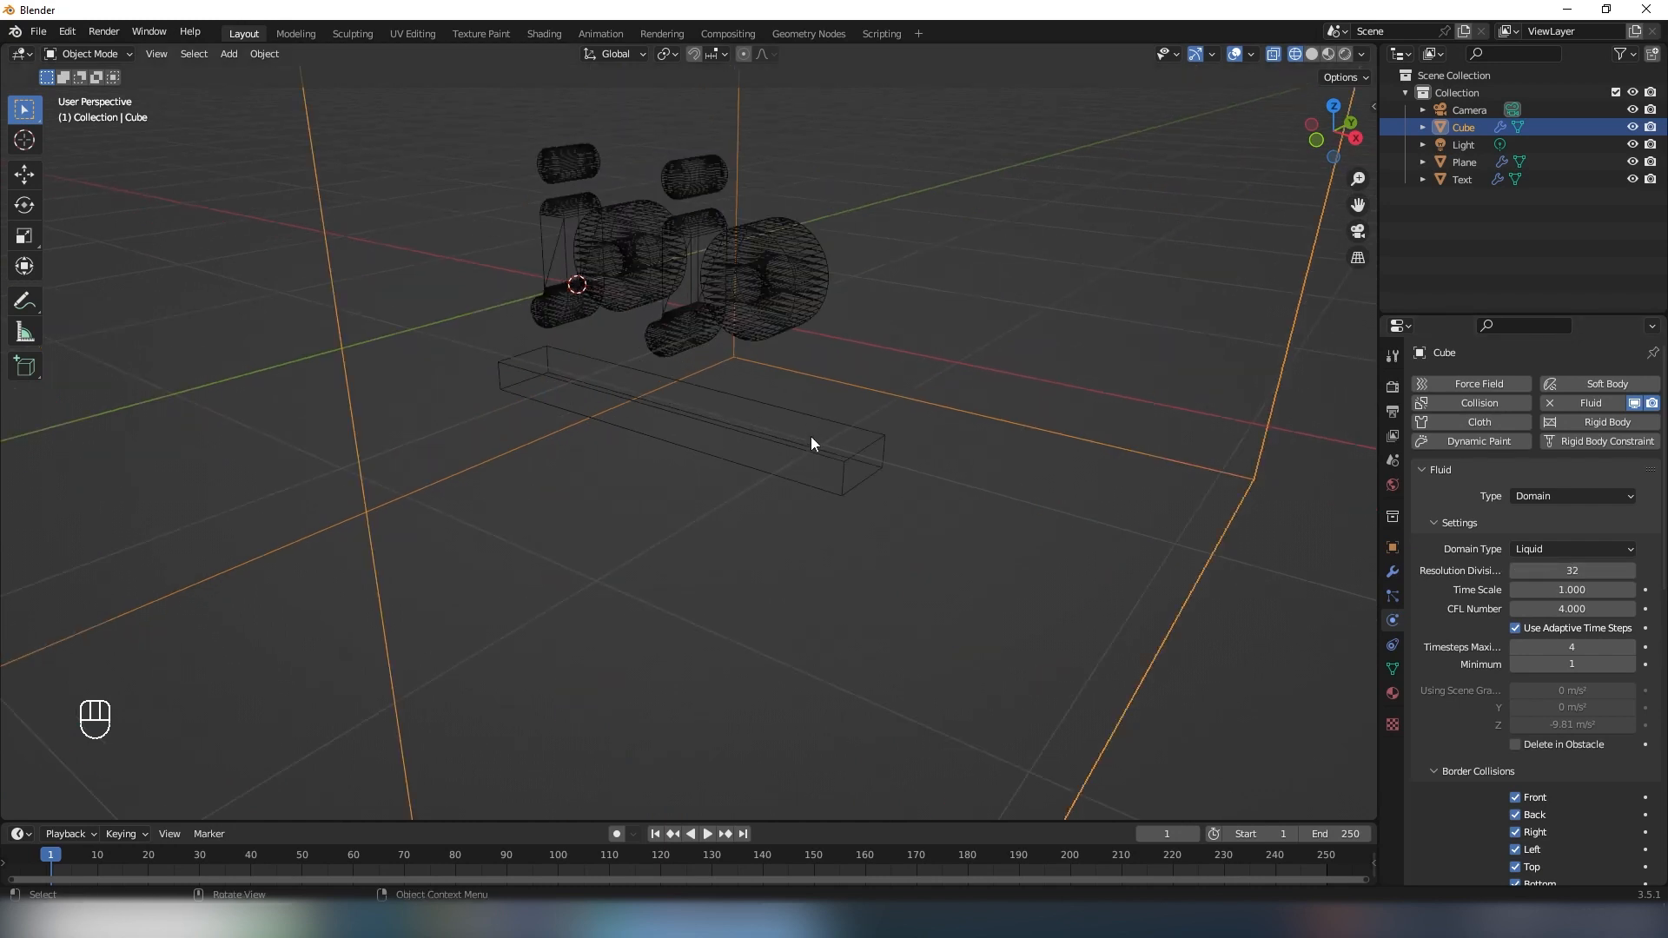
pyautogui.click(823, 462)
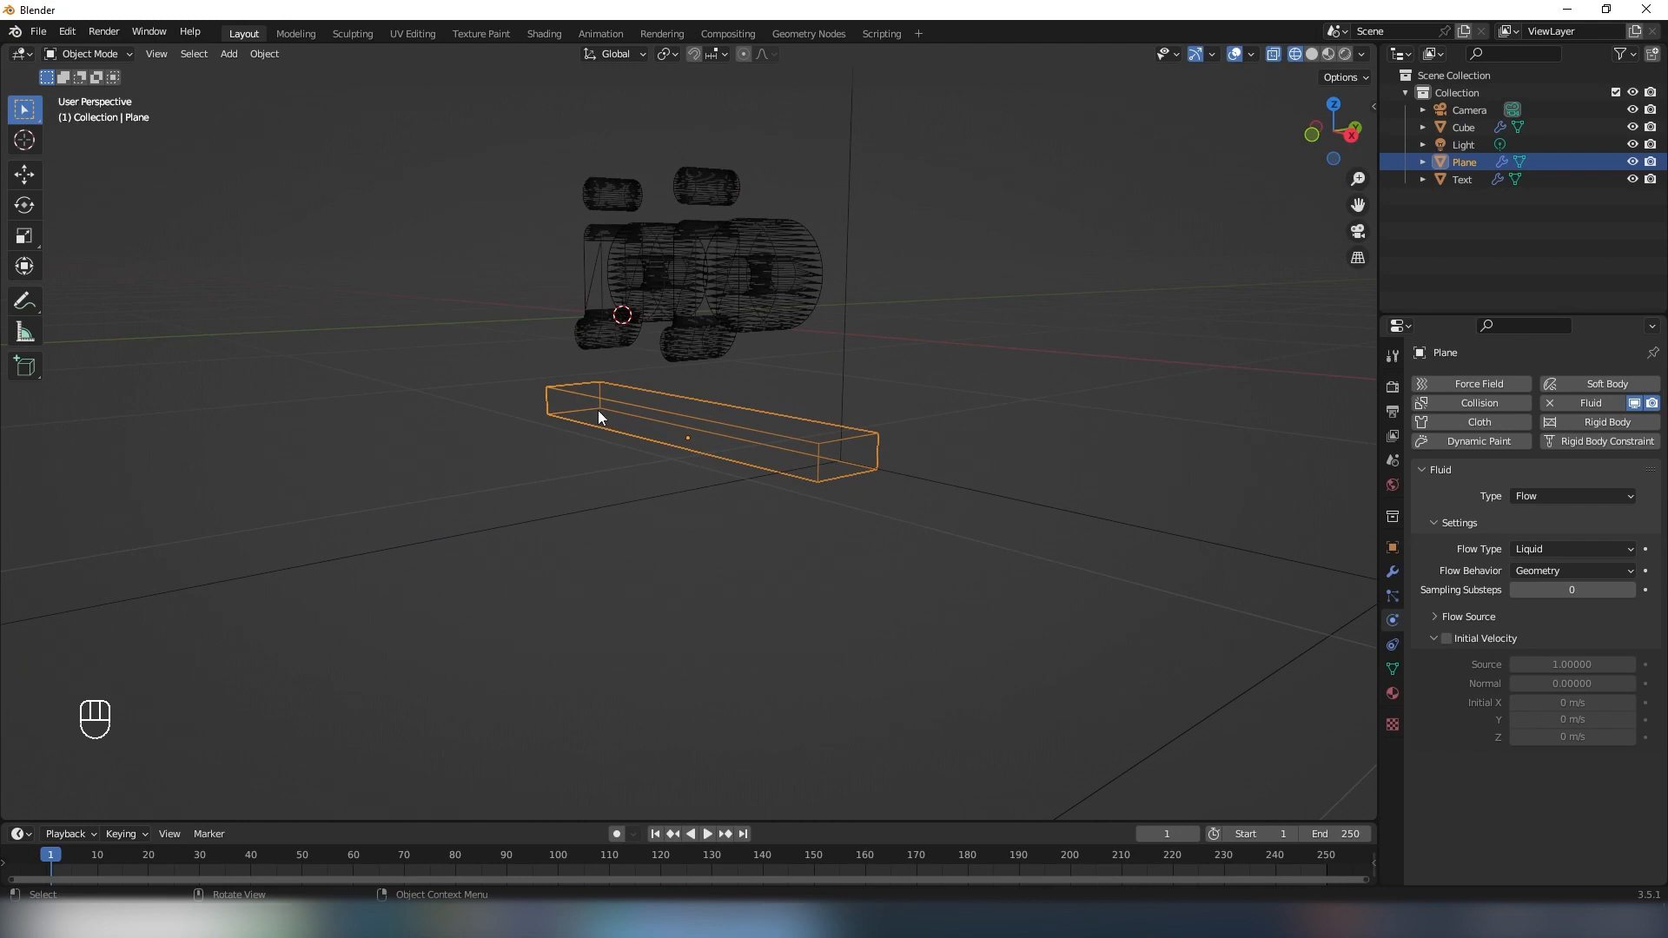
pyautogui.scroll(-3, 1348, 535)
pyautogui.moveTo(1347, 534); pyautogui.dragTo(764, 454, button='middle')
pyautogui.scroll(4, 764, 453)
pyautogui.press('Tab')
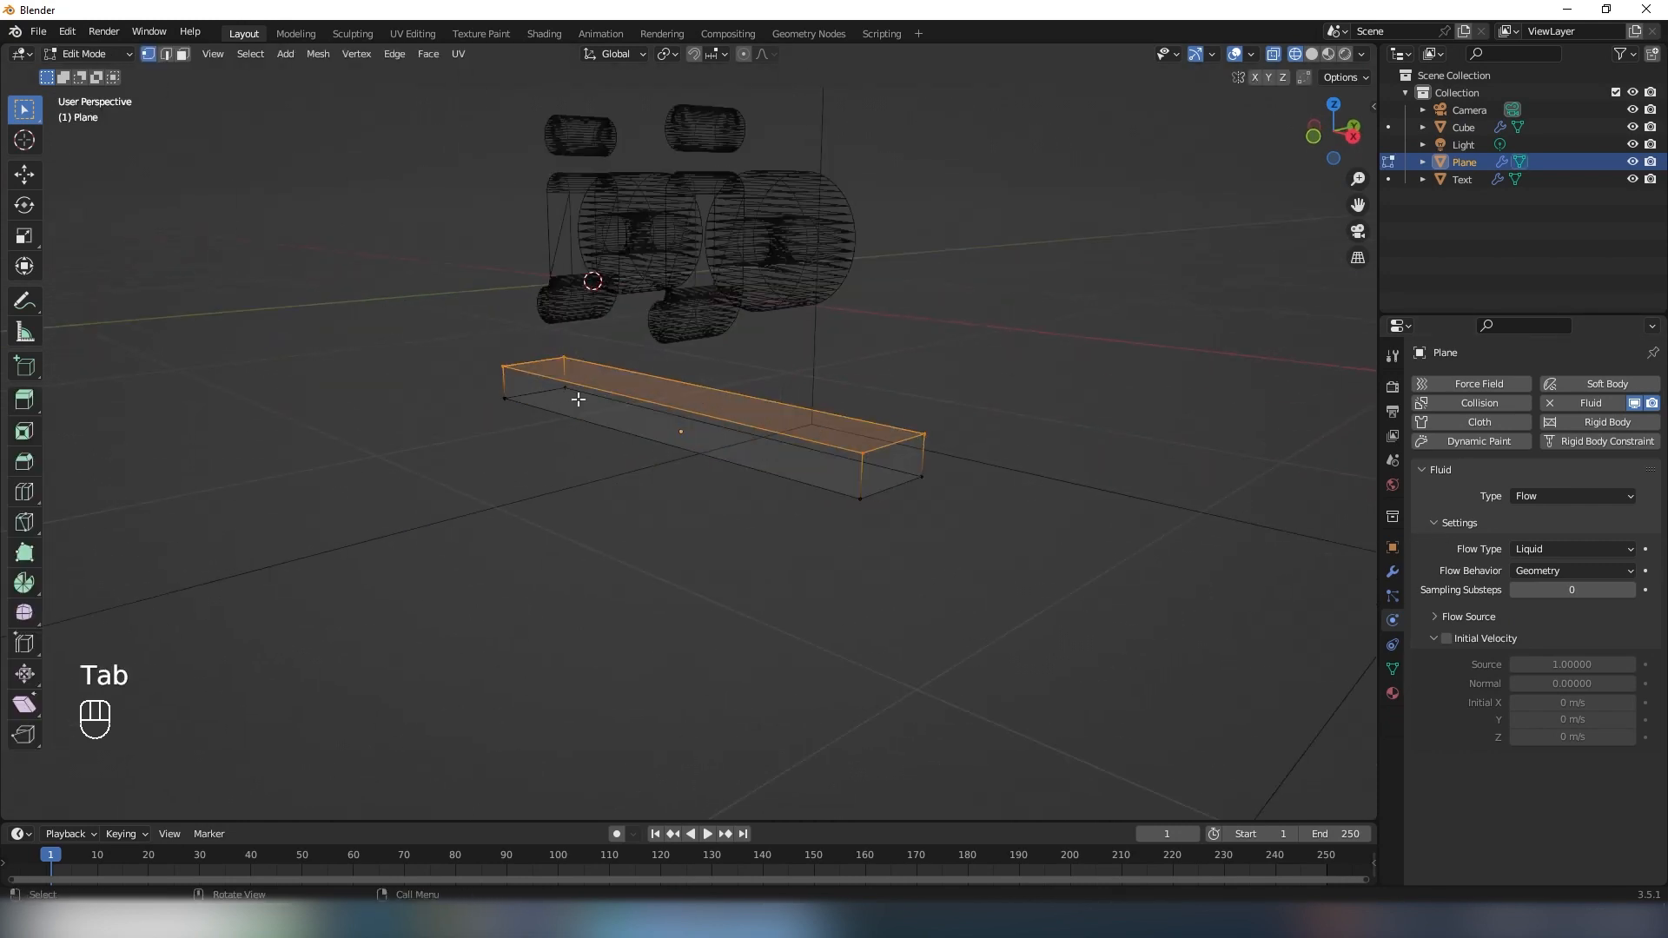
pyautogui.press('g')
pyautogui.press('z')
pyautogui.click(742, 250)
pyautogui.press('Tab')
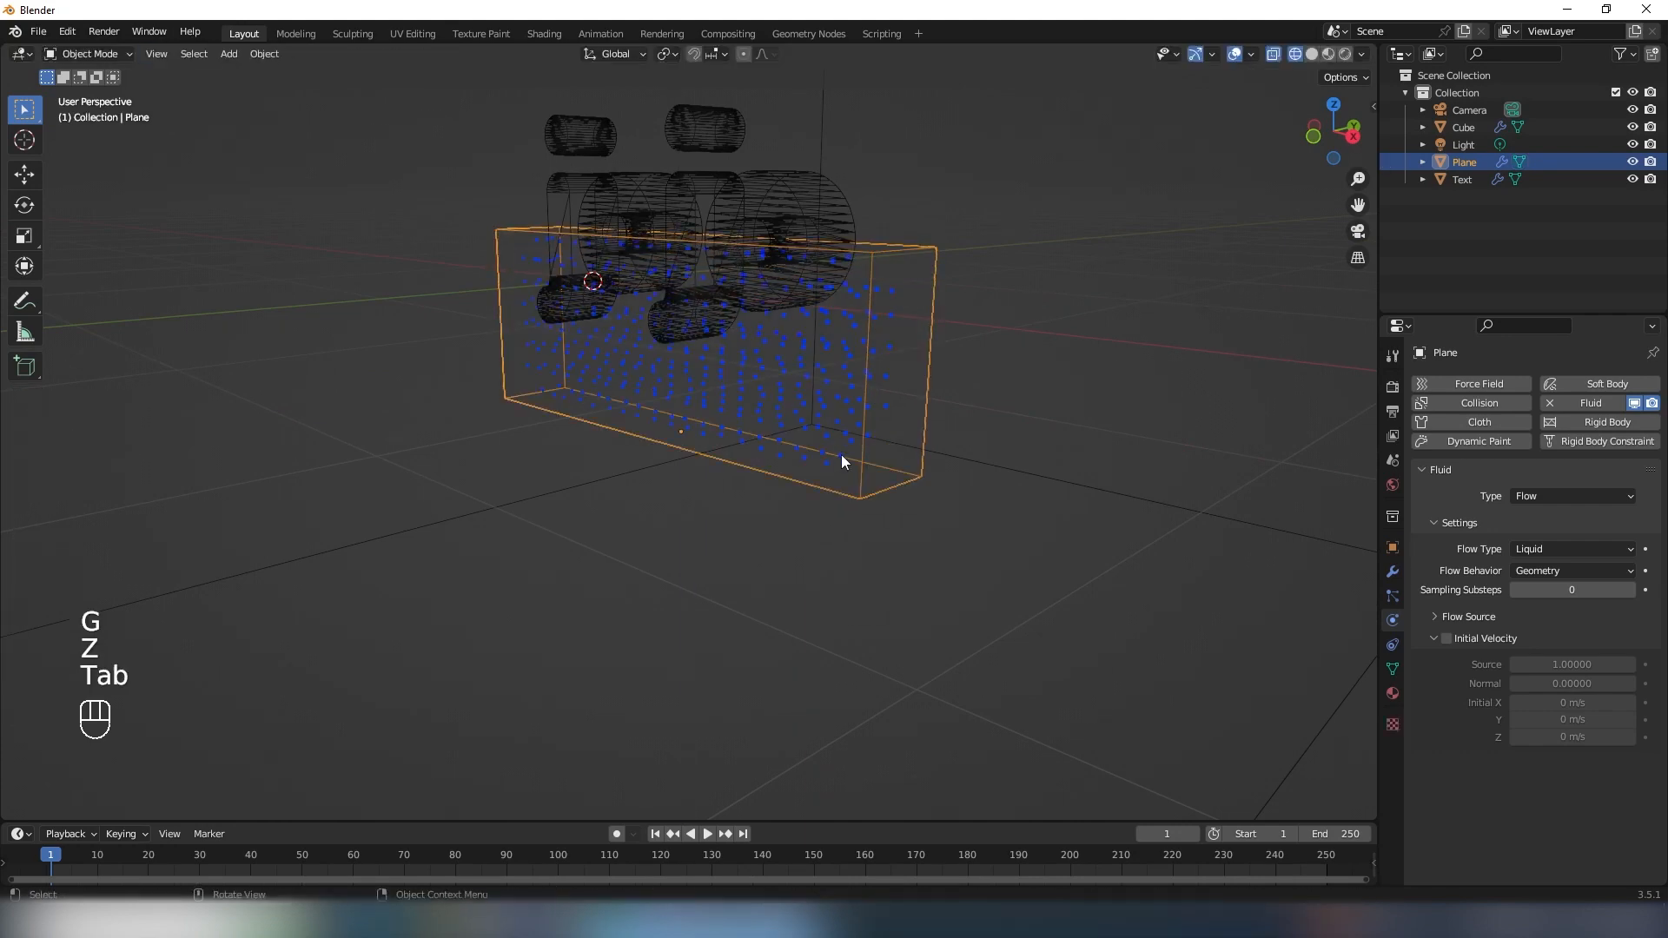
# - Examine how the liquid particles fill the heightened flow bar around the lettering from several angles
pyautogui.moveTo(841, 455); pyautogui.dragTo(894, 492, button='middle')
pyautogui.scroll(4, 898, 483)
pyautogui.moveTo(895, 492); pyautogui.dragTo(821, 482, button='middle')
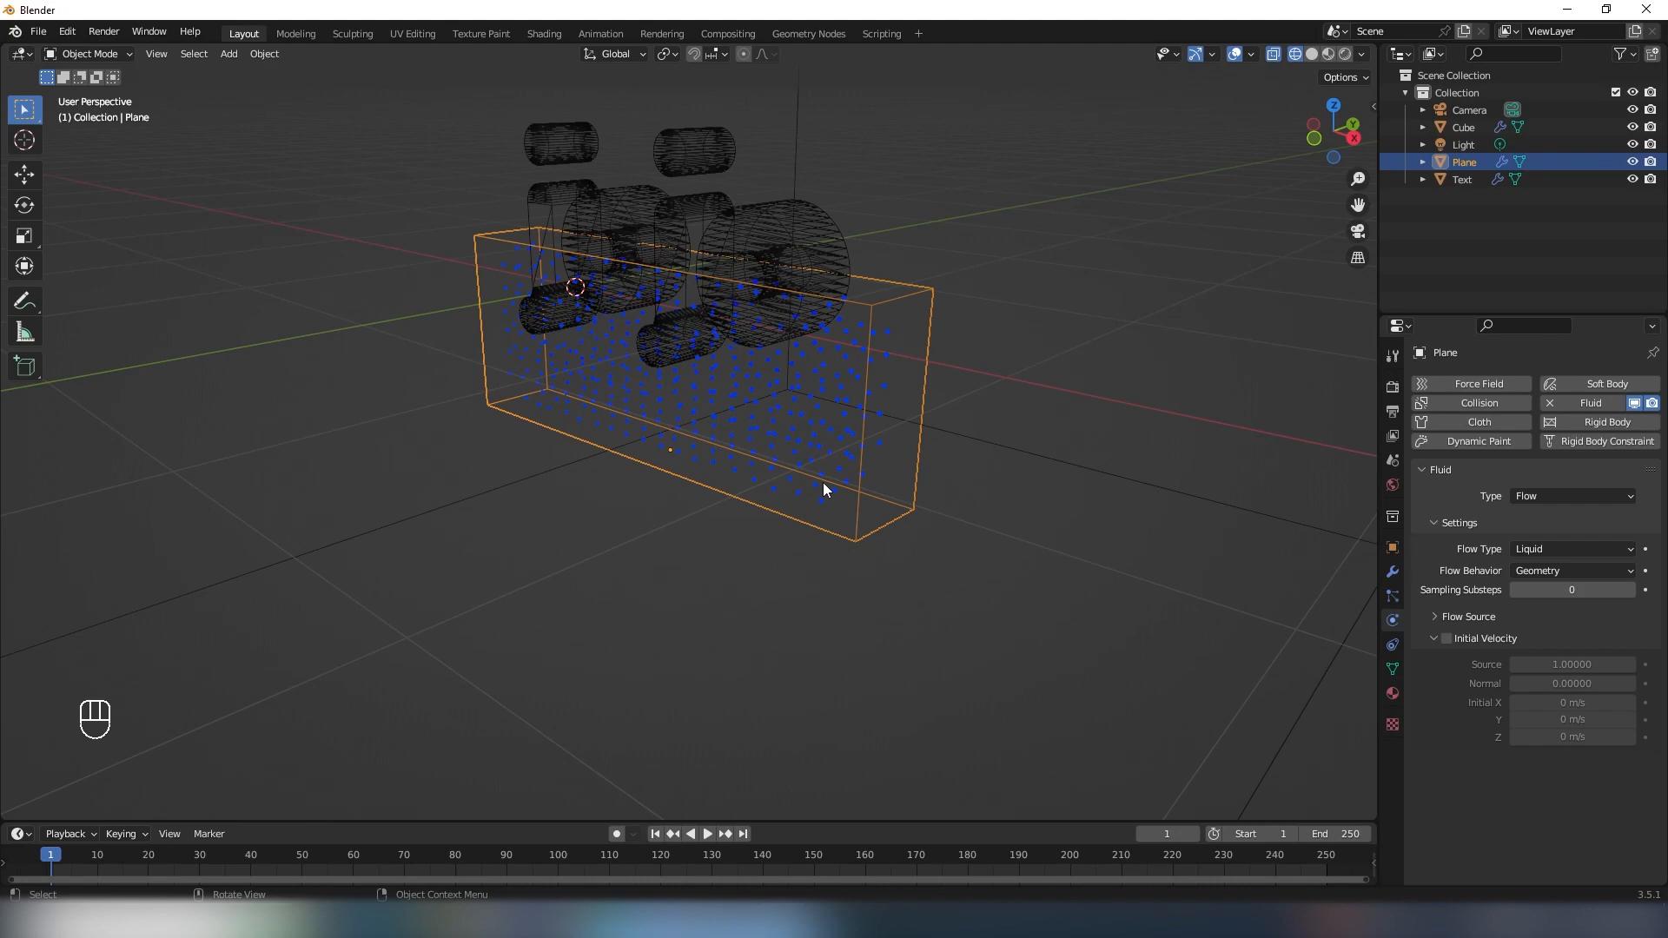
pyautogui.scroll(3, 826, 483)
pyautogui.keyDown('shift'); pyautogui.moveTo(880, 450); pyautogui.dragTo(751, 438, button='middle'); pyautogui.keyUp('shift')
pyautogui.moveTo(639, 309); pyautogui.dragTo(712, 337, button='middle')
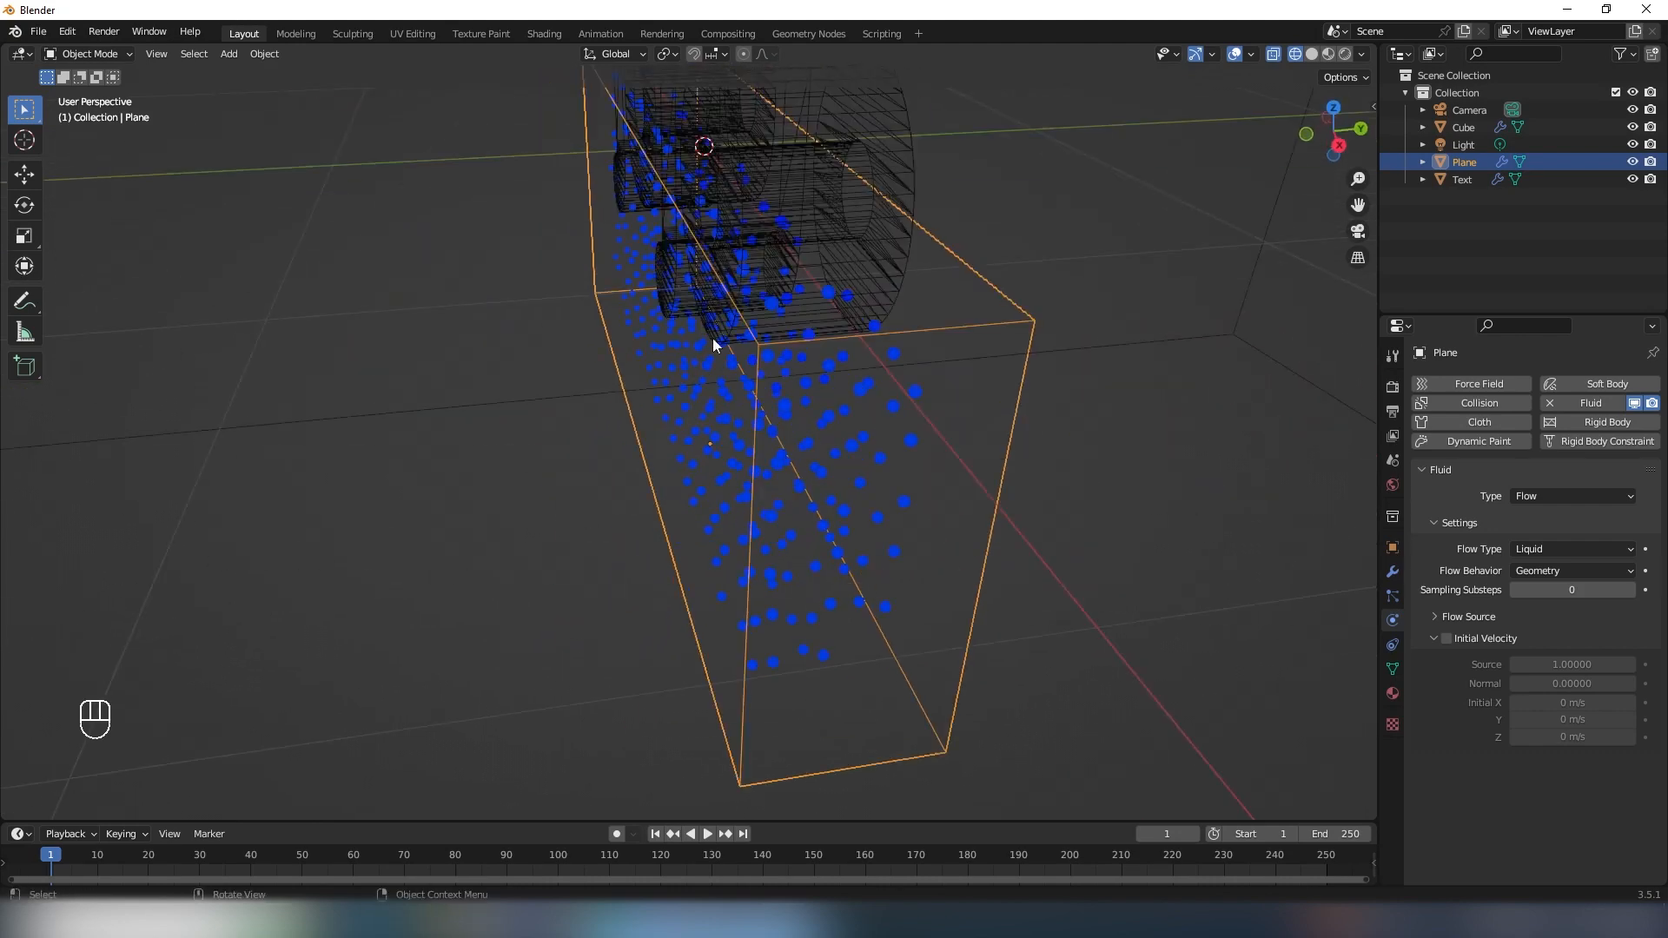
pyautogui.scroll(-5, 765, 521)
pyautogui.moveTo(764, 521); pyautogui.dragTo(830, 476, button='middle')
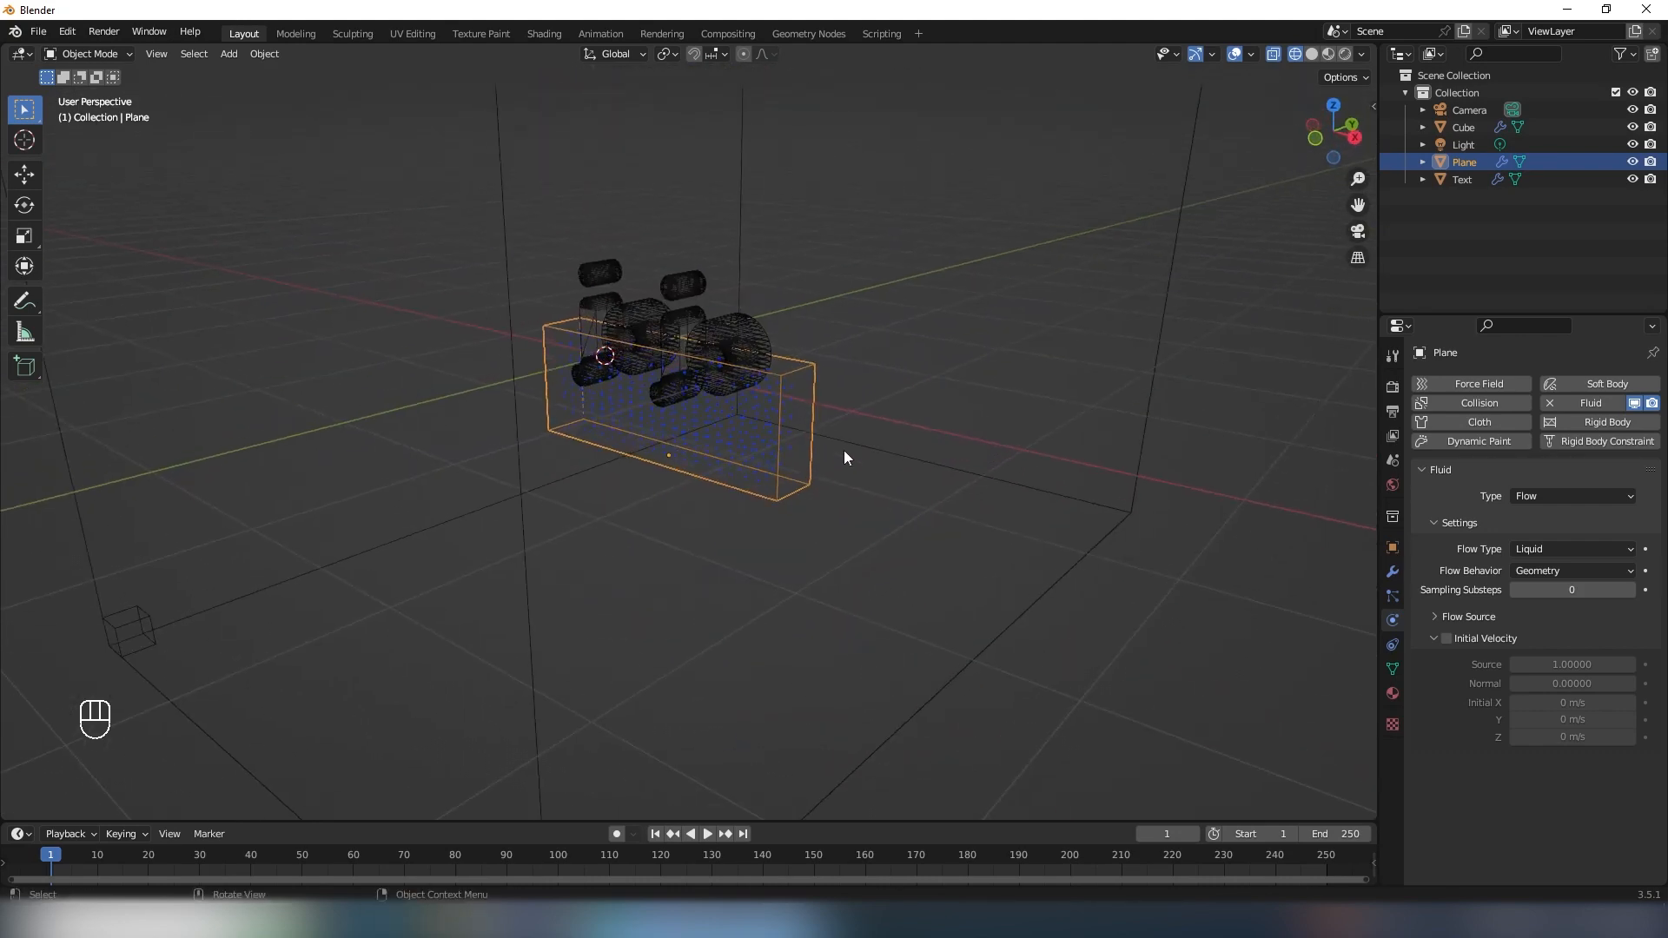
# - Lower the flow bar's top face along Z by about 0.62 m so the bar sits flat below the text
pyautogui.press('Tab')
pyautogui.press('g')
pyautogui.press('z')
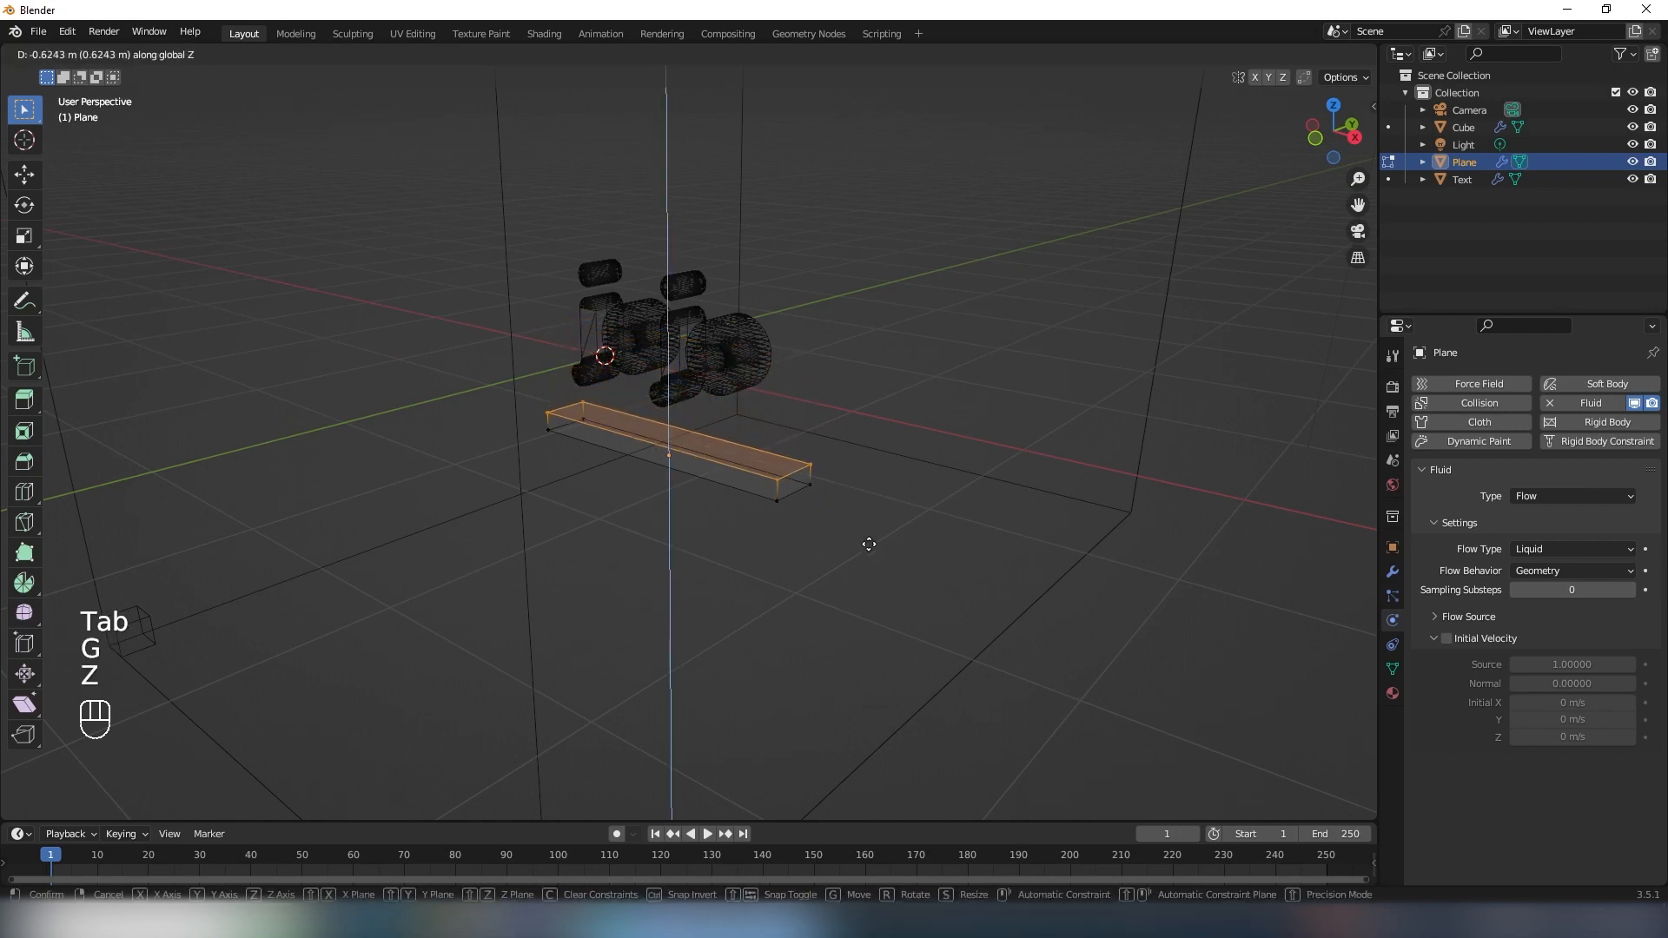
pyautogui.click(877, 542)
pyautogui.scroll(3, 853, 510)
pyautogui.press('Tab')
pyautogui.scroll(-4, 781, 523)
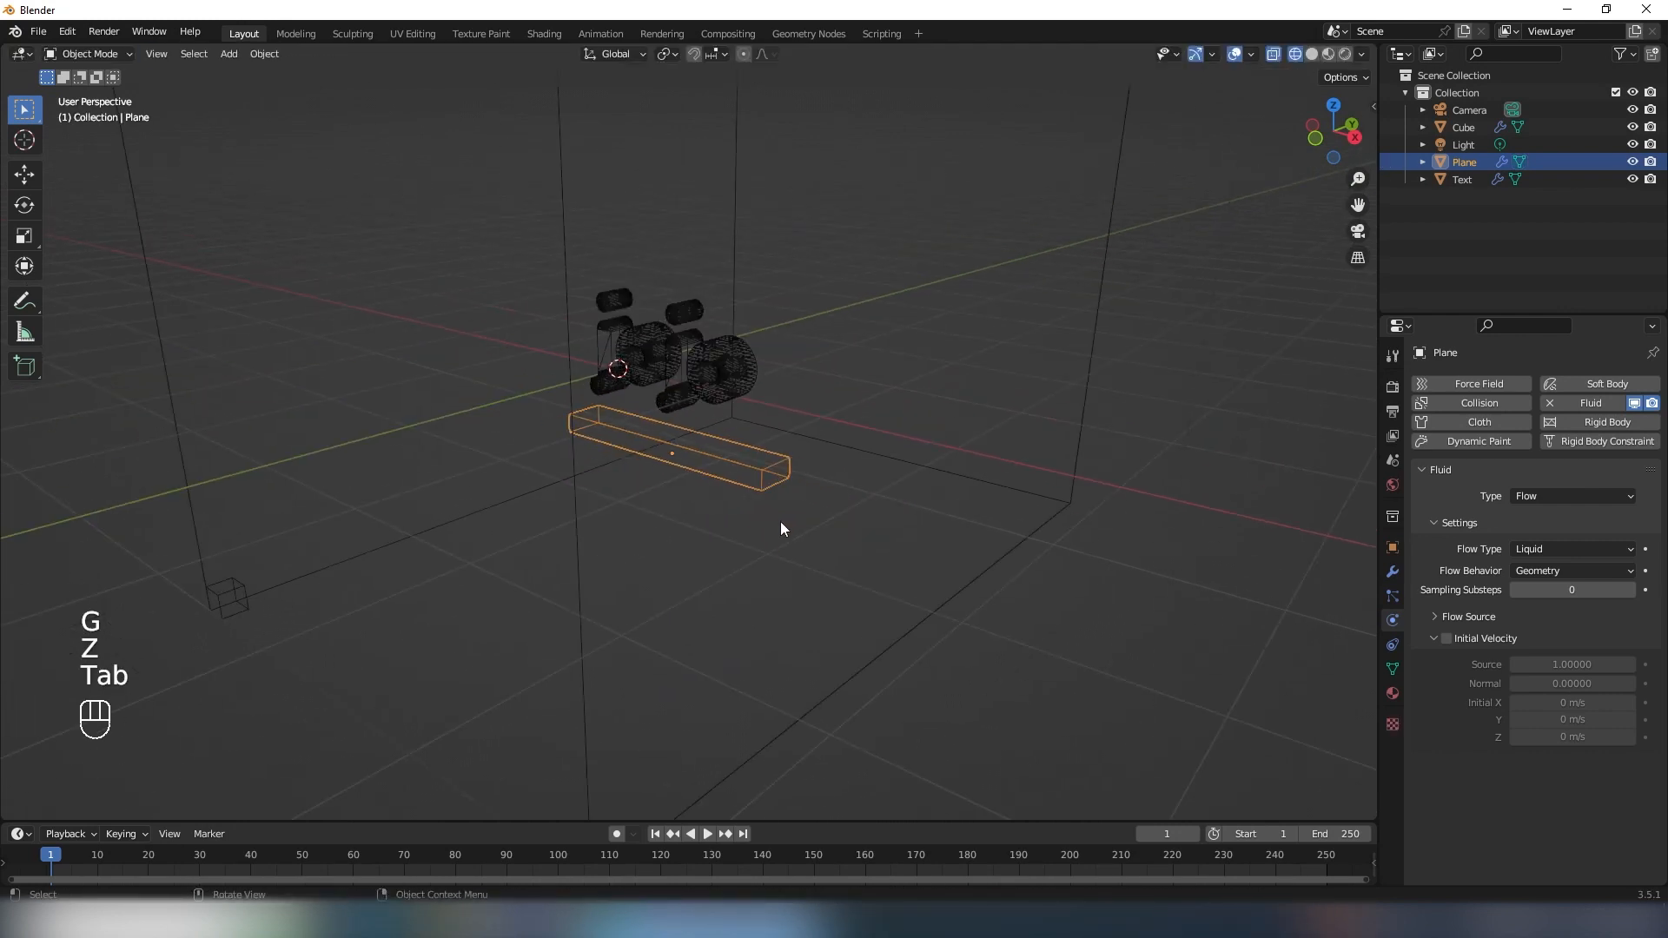
# - Select the surrounding domain cube and set its fluid resolution divisions to 64
pyautogui.moveTo(750, 547); pyautogui.dragTo(780, 545, button='middle')
pyautogui.scroll(2, 819, 548)
pyautogui.click(914, 519)
pyautogui.doubleClick(1555, 571)
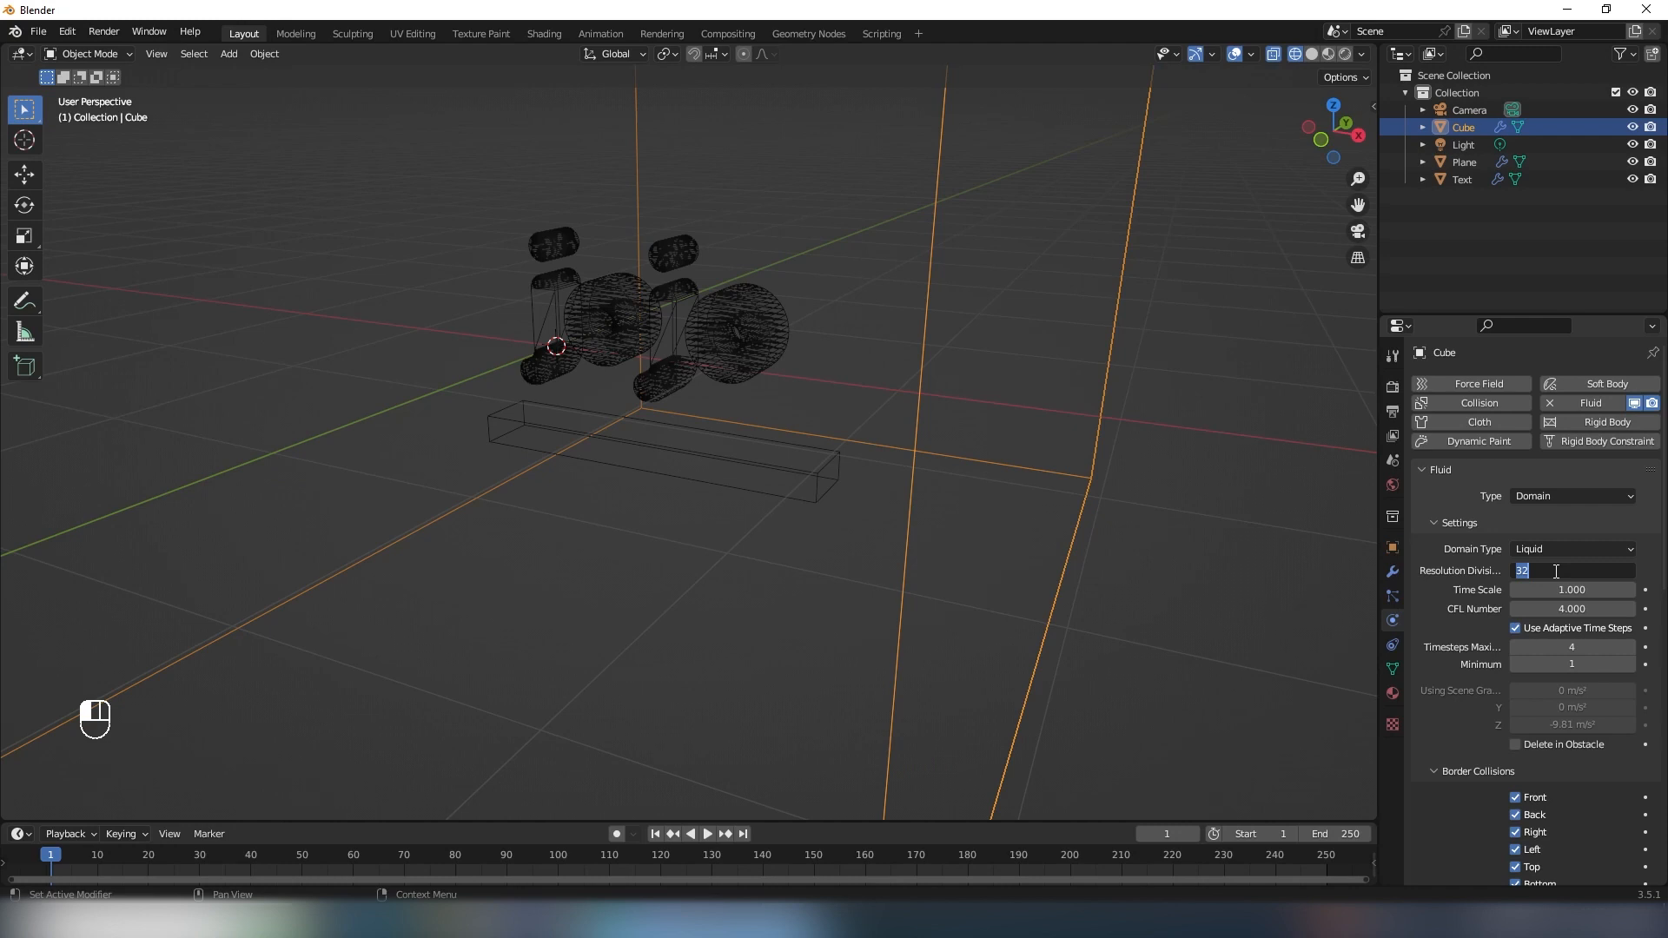
pyautogui.write('64')
pyautogui.press('Return')
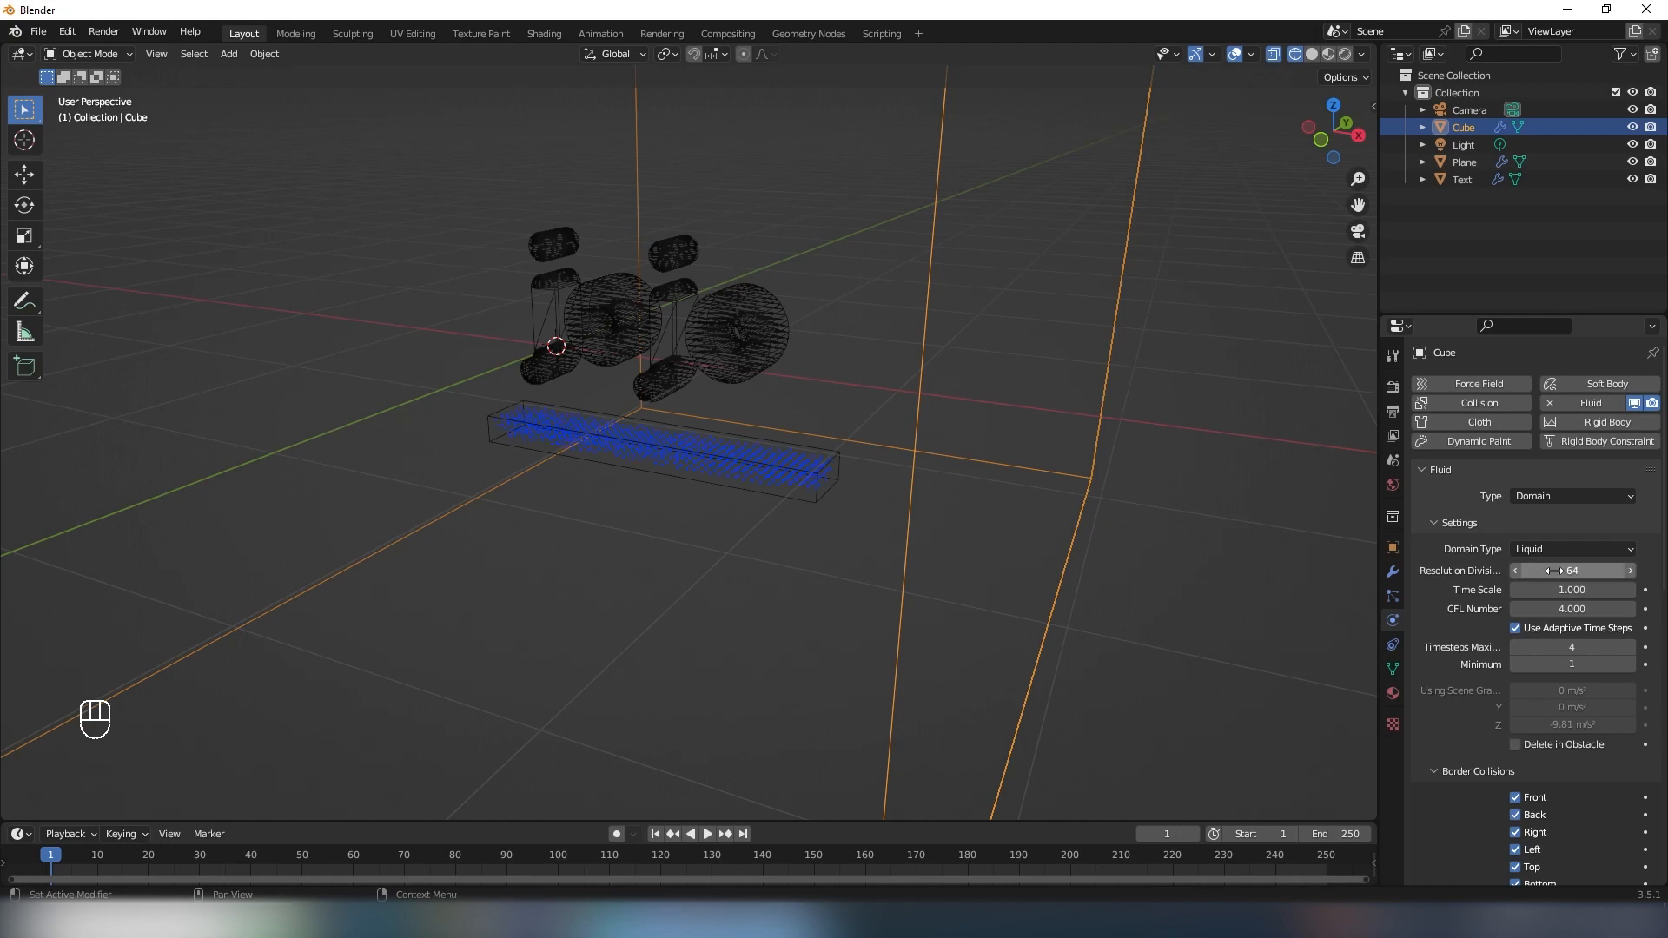
# - Inspect the particle density inside the flow bar from close up and from several angles
pyautogui.moveTo(808, 473)
pyautogui.mouseDown(button='middle')
pyautogui.moveTo(738, 480)
pyautogui.moveTo(804, 503)
pyautogui.mouseUp(button='middle')
pyautogui.scroll(4, 794, 496)
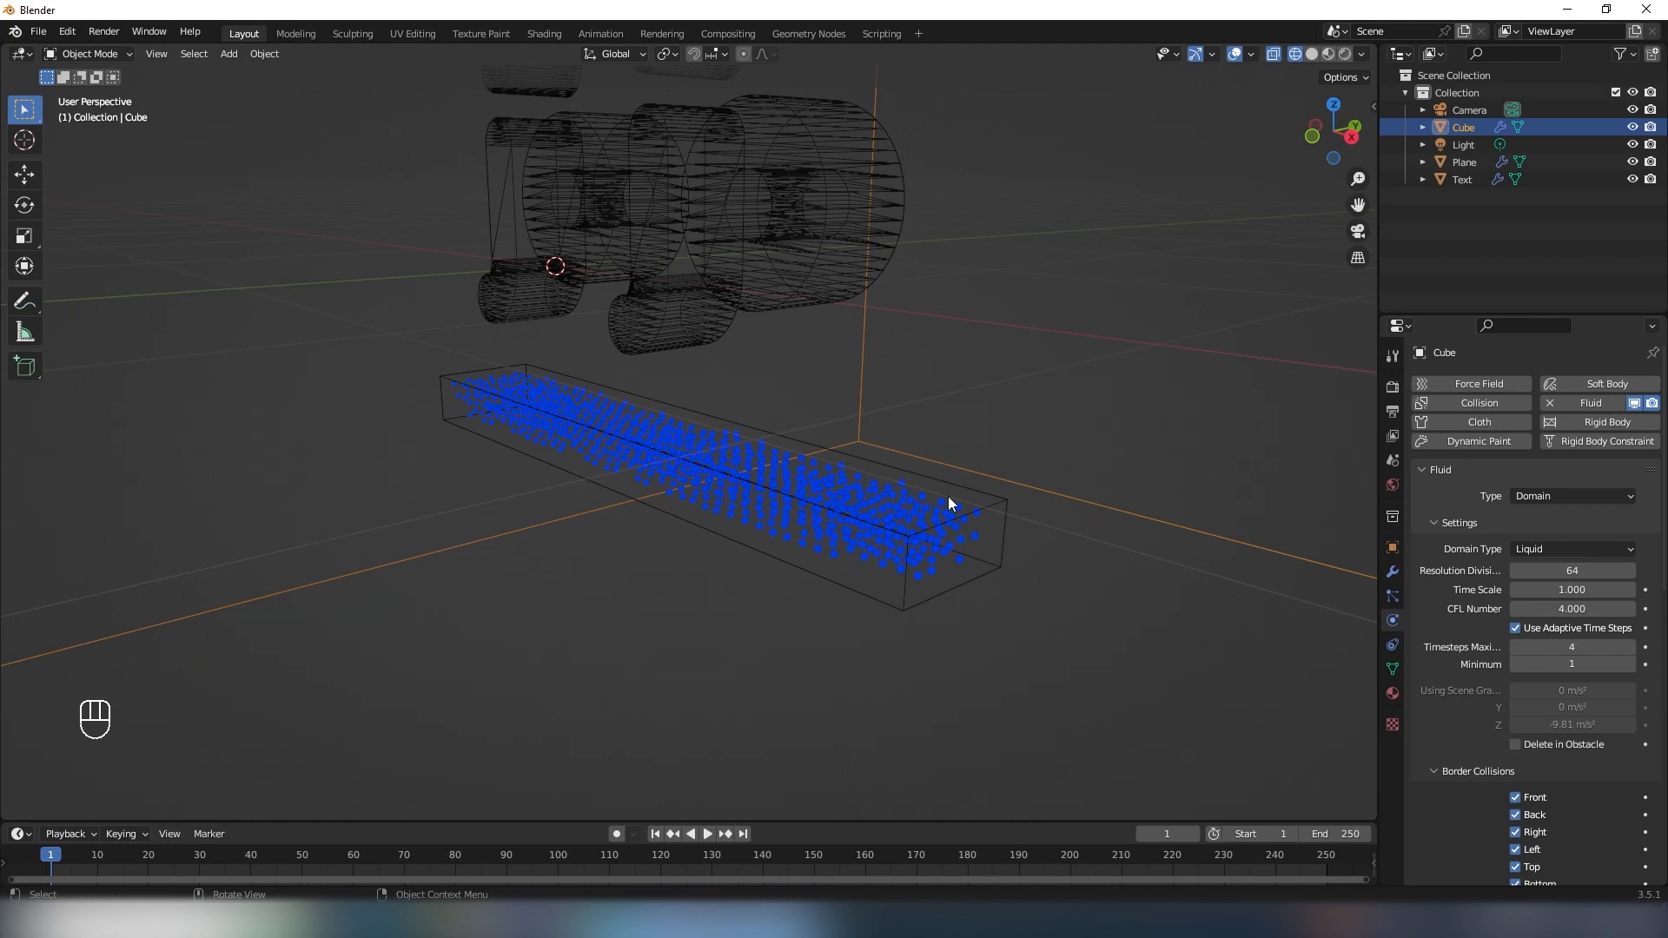
pyautogui.scroll(-2, 948, 502)
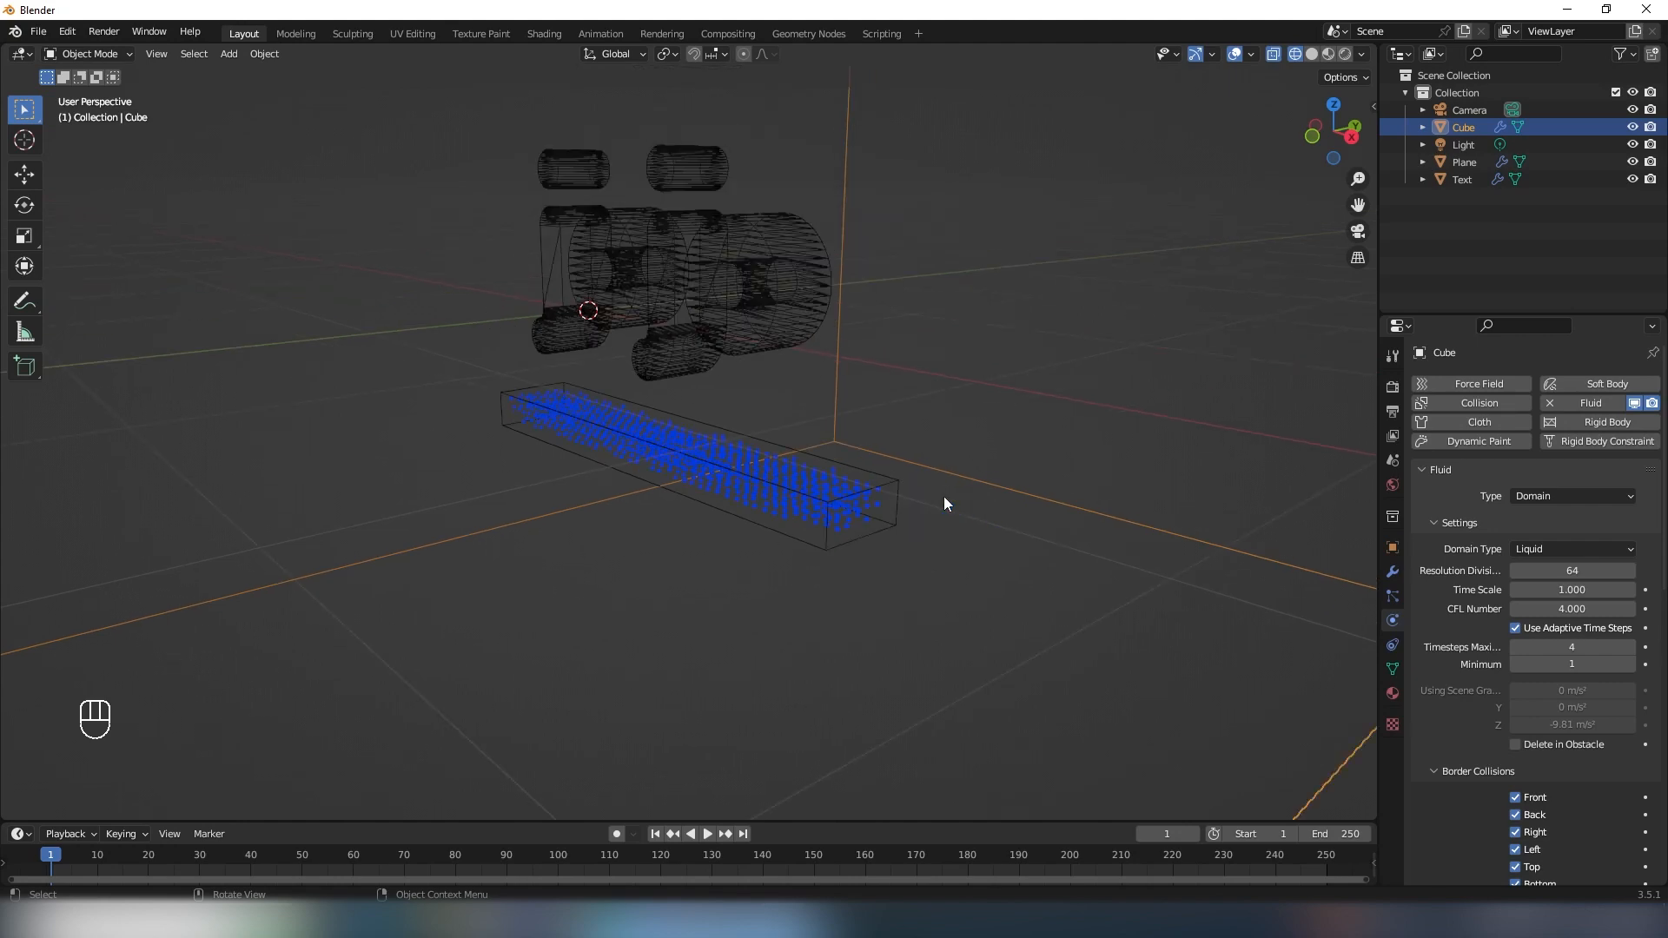
pyautogui.moveTo(884, 520)
pyautogui.mouseDown(button='middle')
pyautogui.moveTo(851, 521)
pyautogui.moveTo(899, 542)
pyautogui.mouseUp(button='middle')
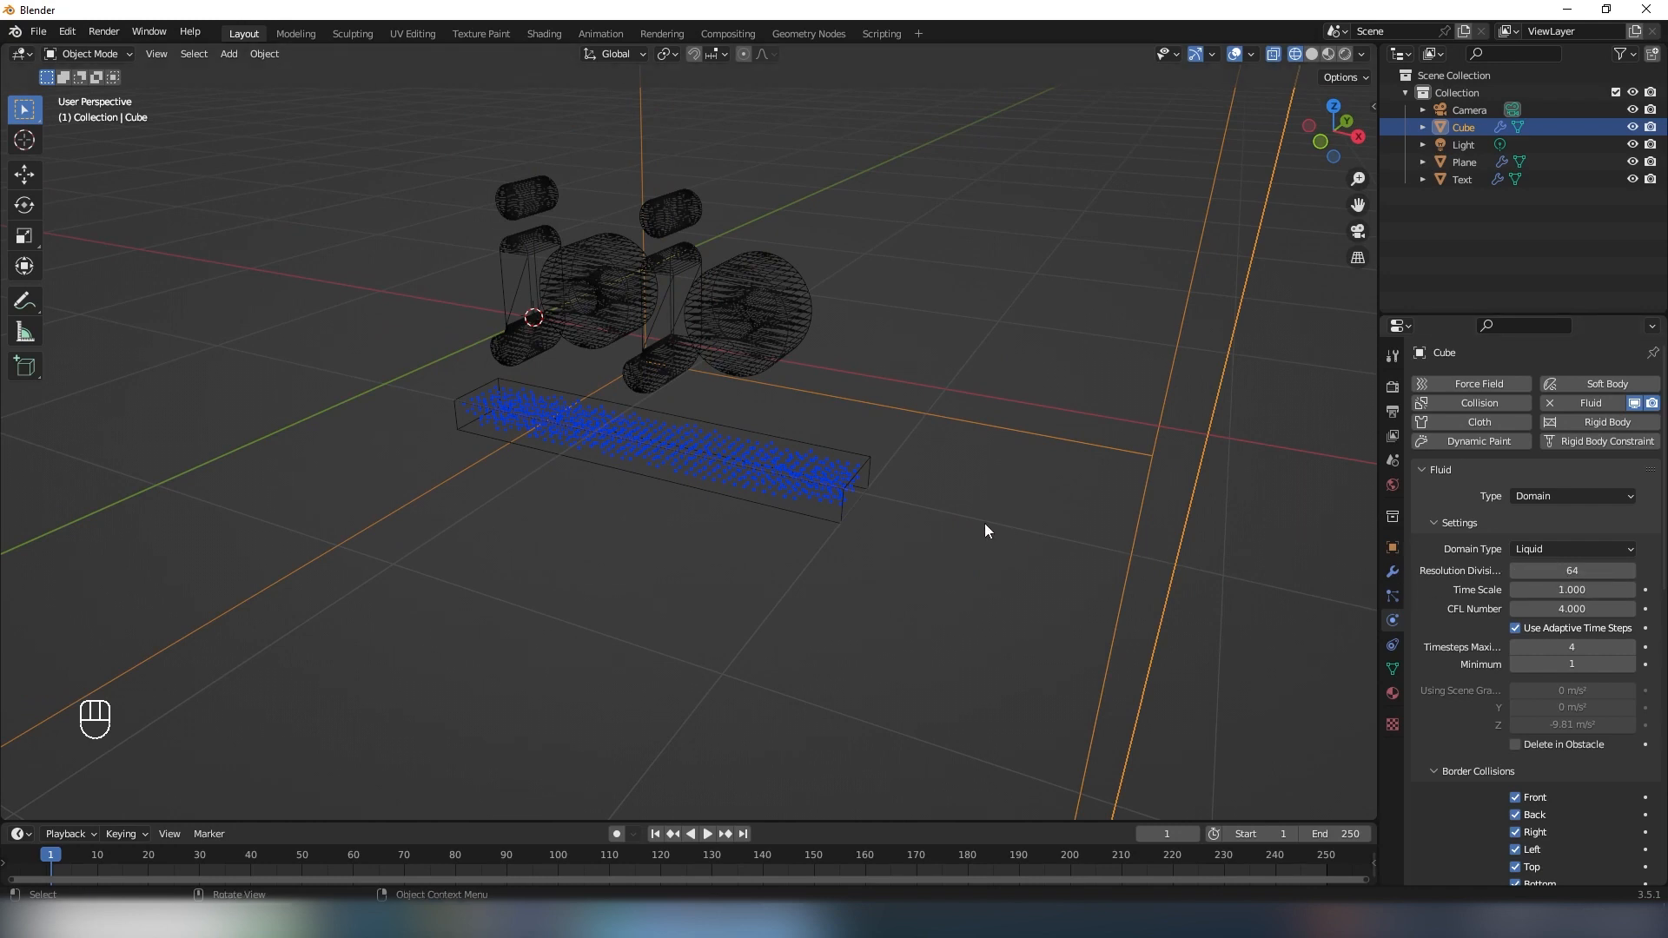
pyautogui.moveTo(985, 526); pyautogui.dragTo(948, 524, button='middle')
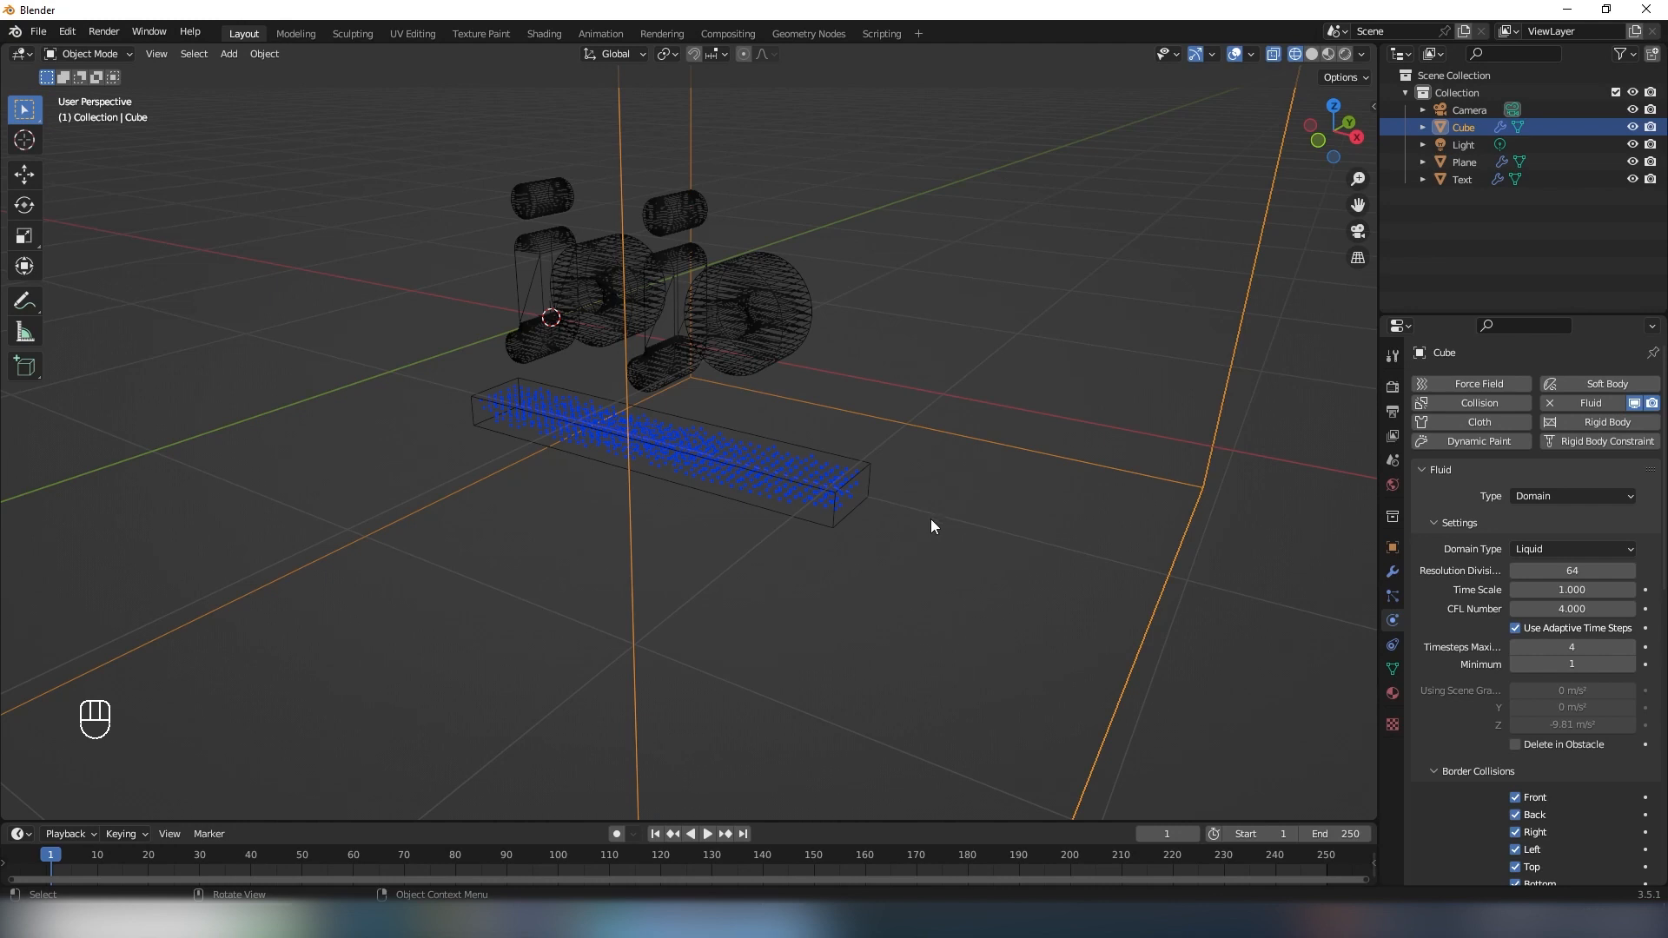
pyautogui.keyDown('shift'); pyautogui.moveTo(835, 525); pyautogui.dragTo(861, 481, button='middle'); pyautogui.keyUp('shift')
pyautogui.scroll(-2, 888, 469)
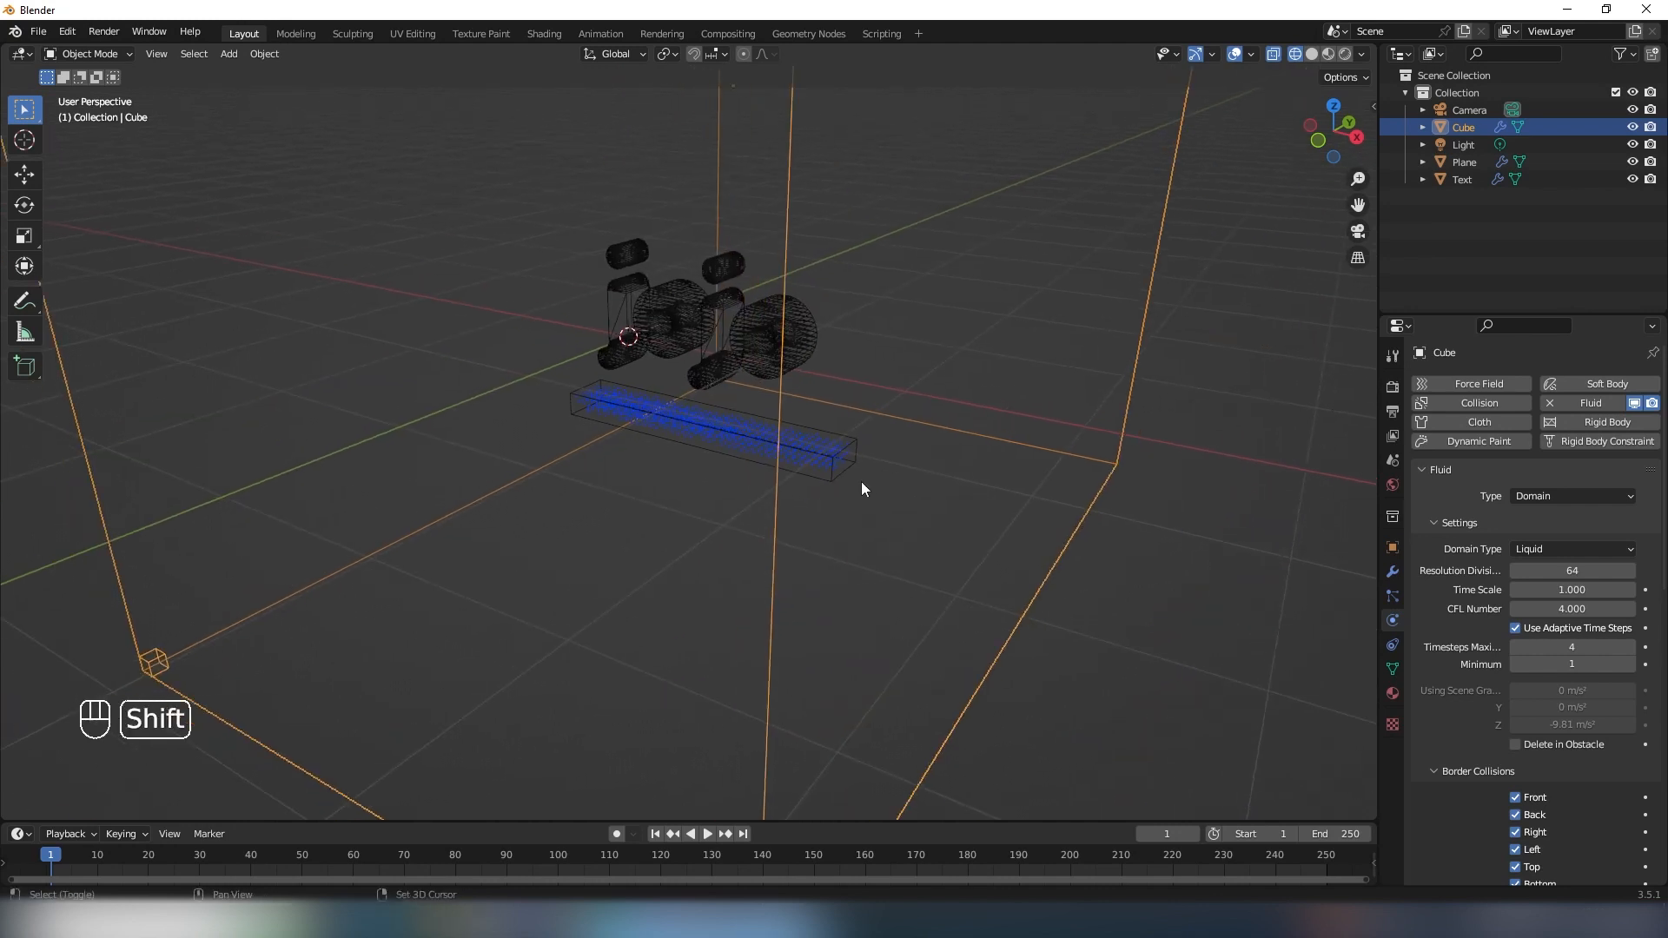
# - Set the domain's resolution divisions to 100 and check the particle fill in the flow bar
pyautogui.click(1546, 571)
pyautogui.write('100')
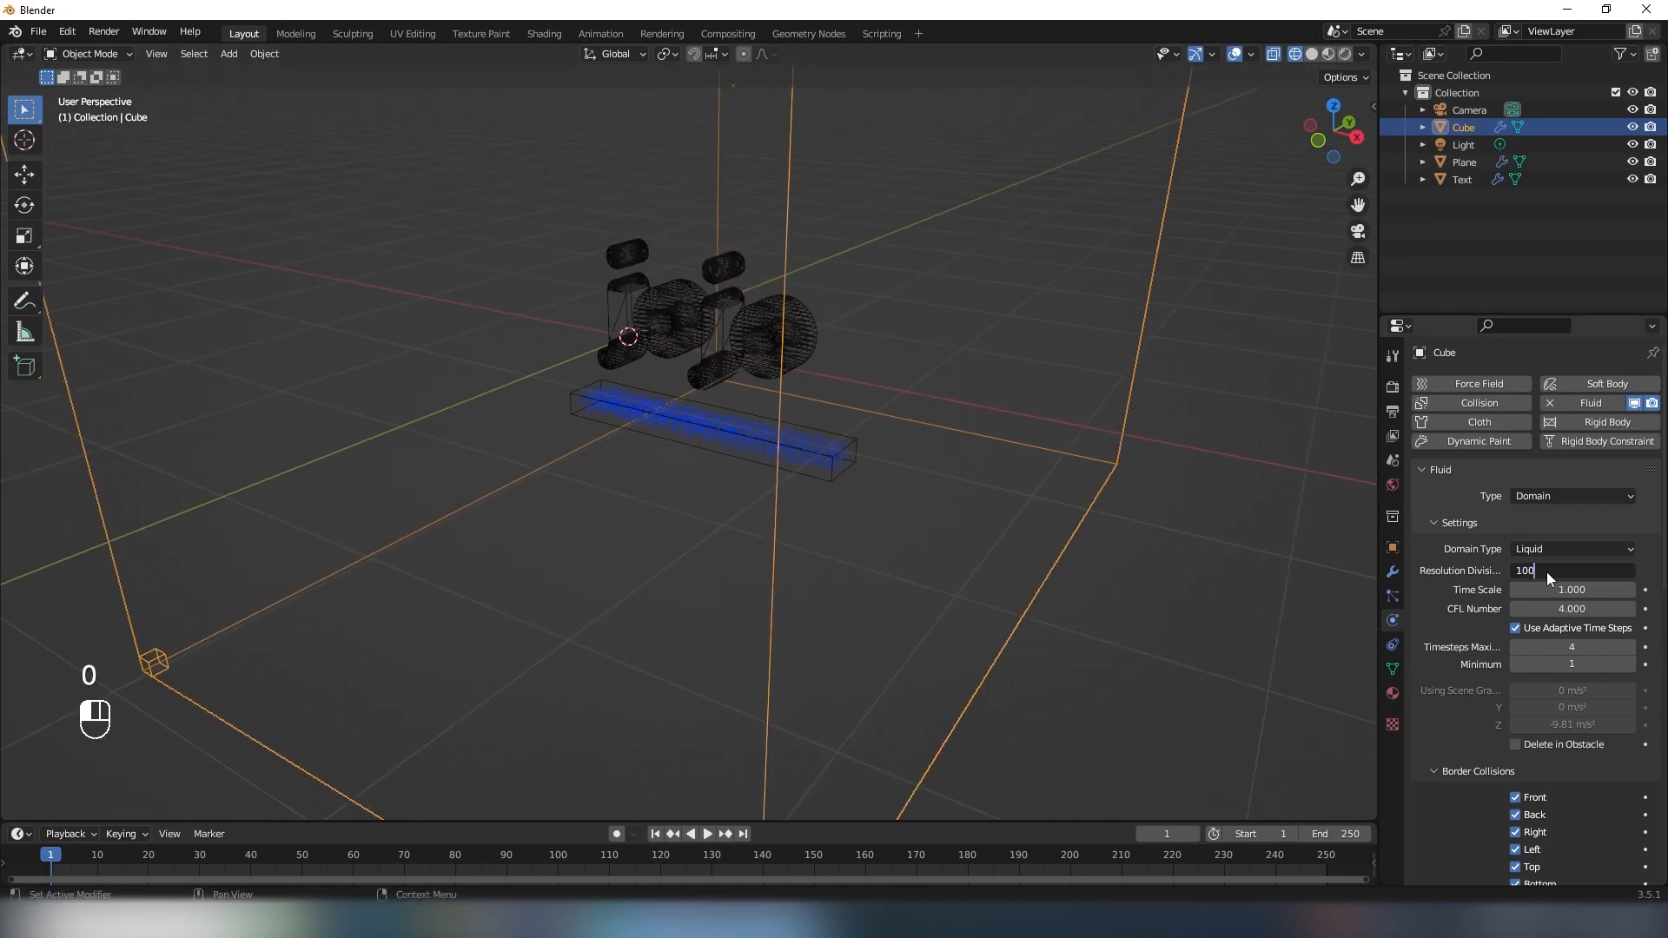
pyautogui.press('Return')
pyautogui.scroll(4, 1087, 509)
pyautogui.keyDown('shift'); pyautogui.moveTo(1087, 508); pyautogui.dragTo(1038, 502, button='middle'); pyautogui.keyUp('shift')
pyautogui.moveTo(1038, 502); pyautogui.dragTo(830, 477, button='middle')
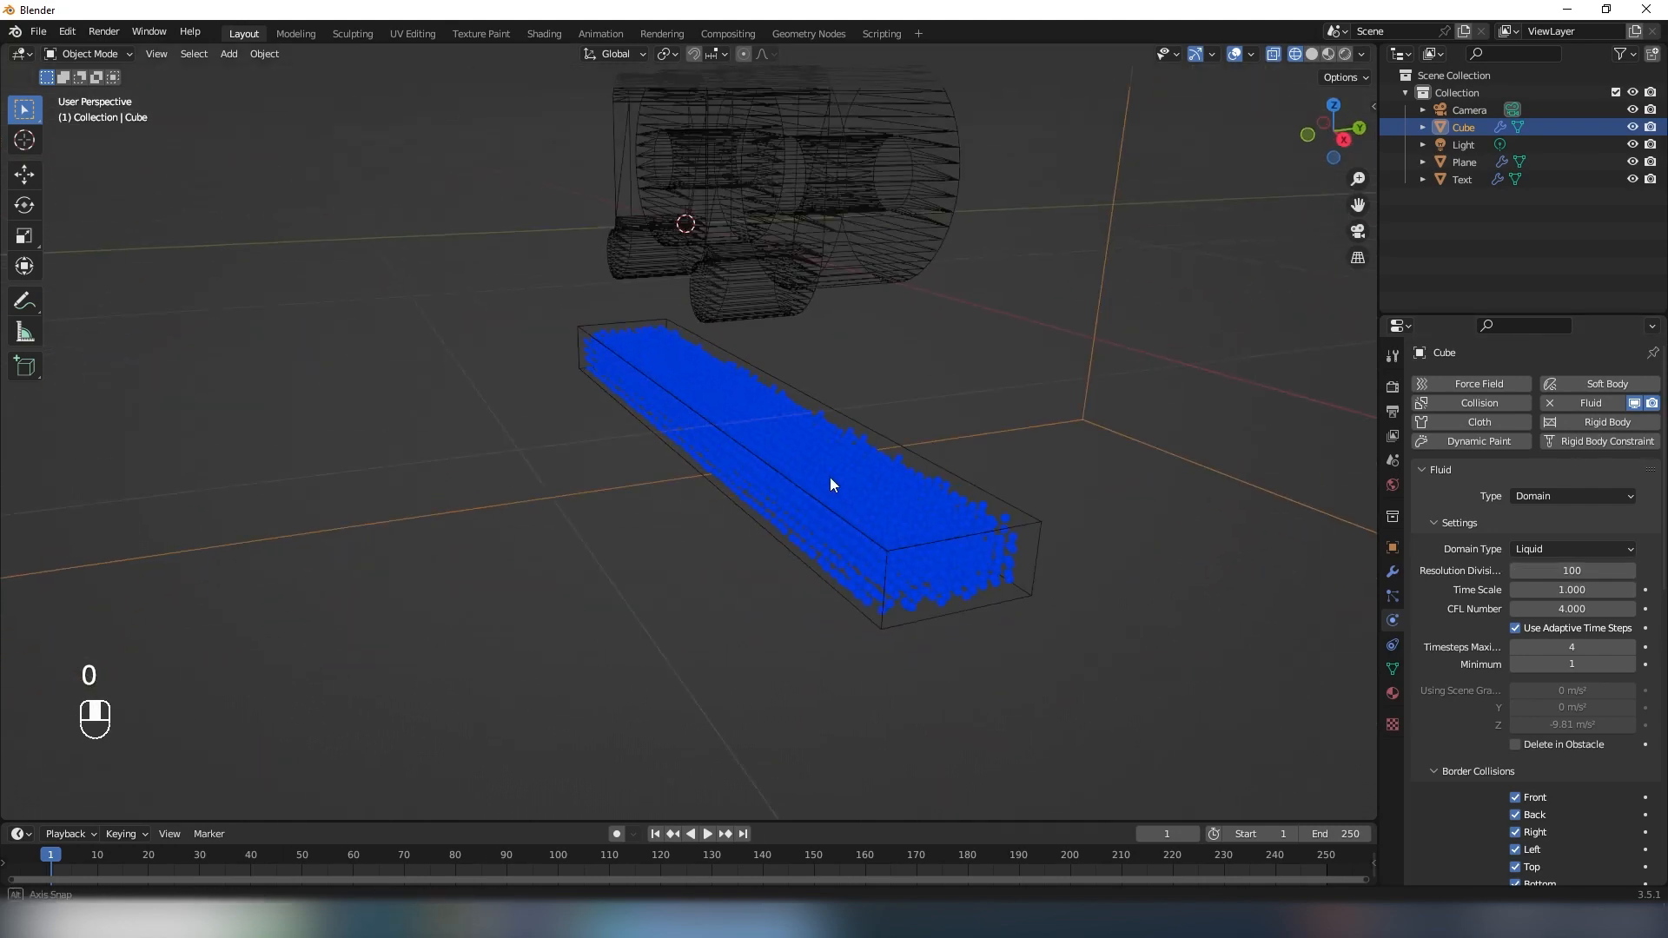
pyautogui.scroll(-4, 926, 545)
pyautogui.moveTo(821, 555); pyautogui.dragTo(886, 550, button='middle')
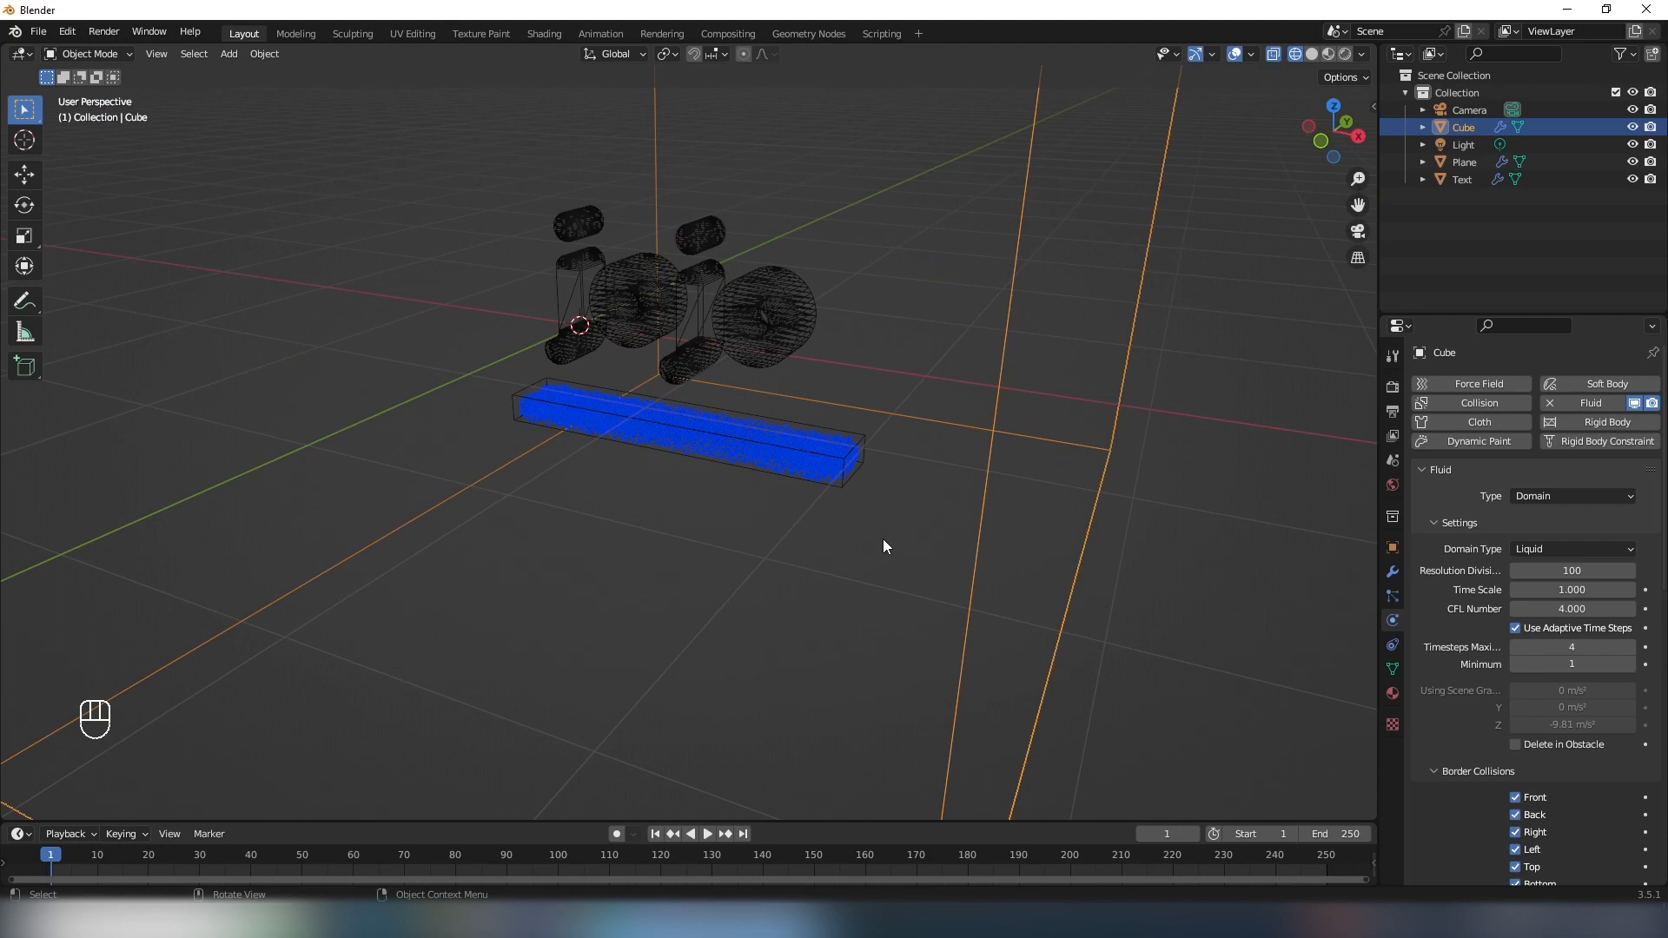
# - Play the liquid simulation from frame 1, stop at frame 18 and inspect how the liquid moves
pyautogui.press('space')
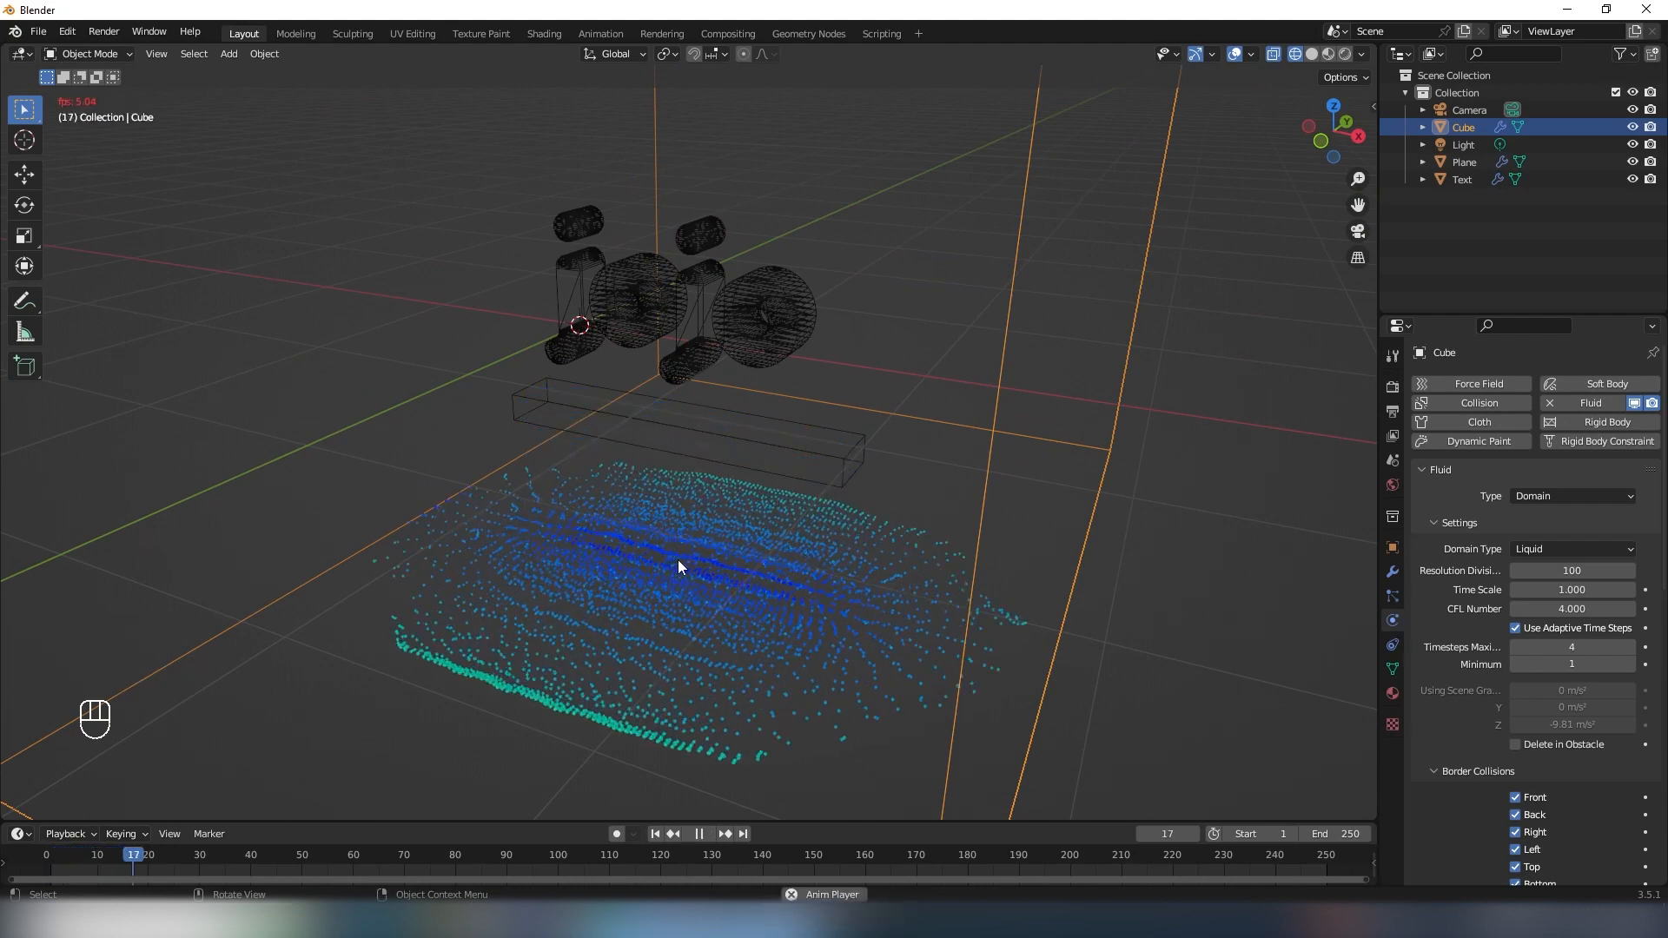
pyautogui.press('space')
pyautogui.moveTo(672, 530); pyautogui.dragTo(781, 542, button='middle')
pyautogui.scroll(3, 721, 534)
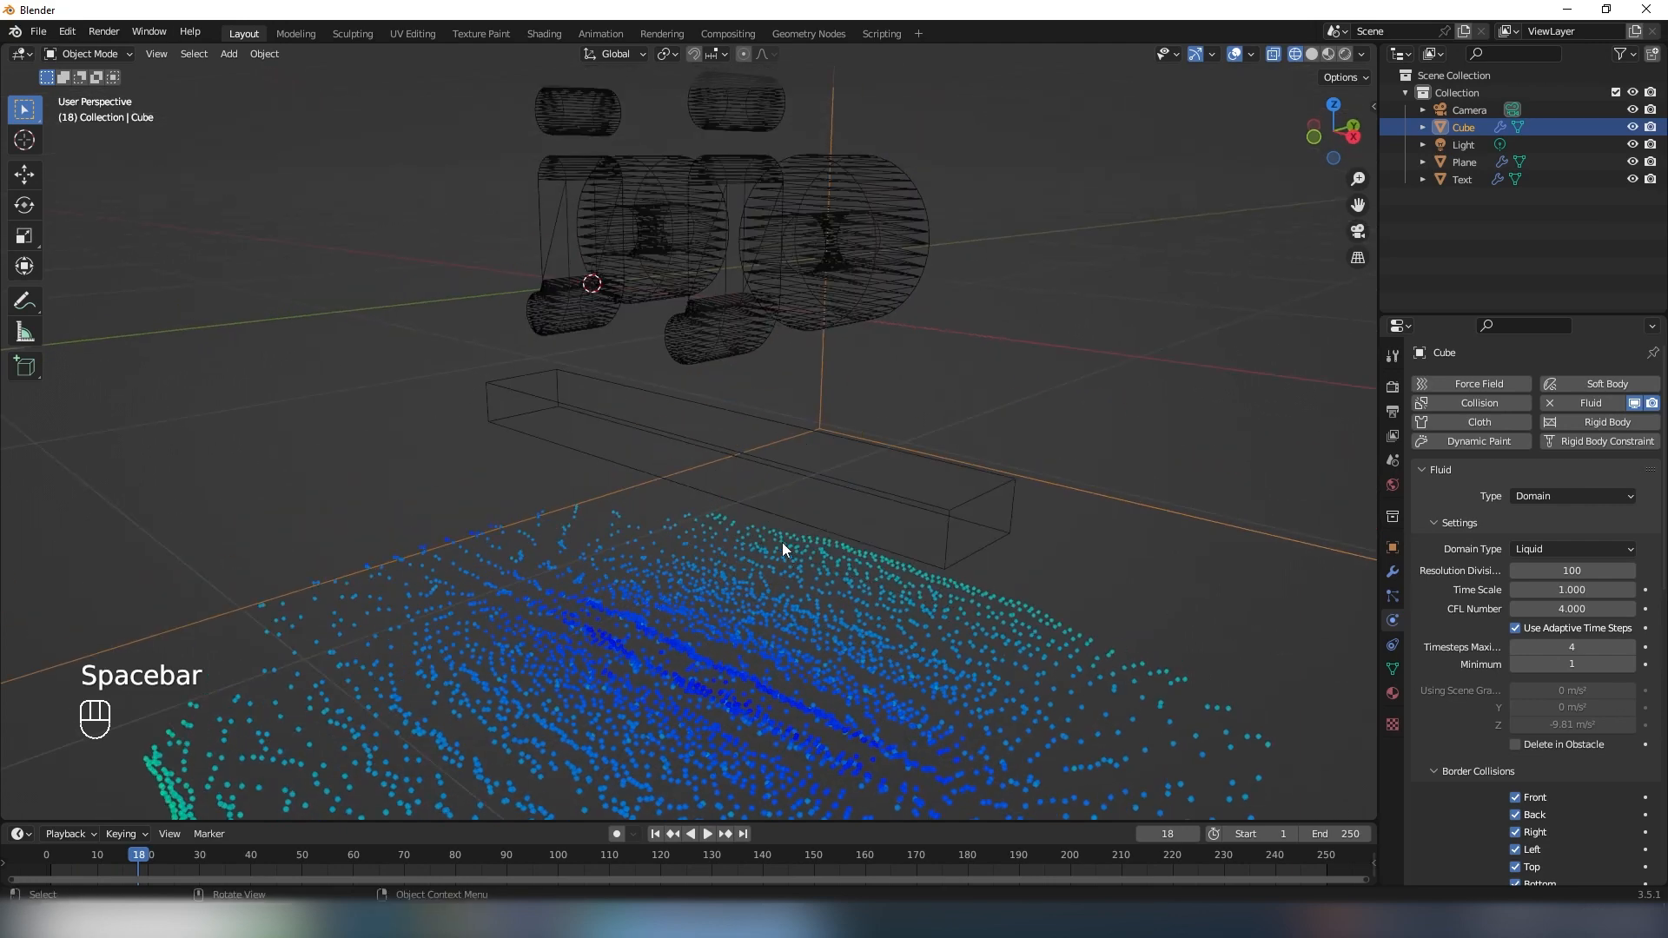
# - Expand the gravity settings in the scene properties and view the whole domain
pyautogui.click(1393, 459)
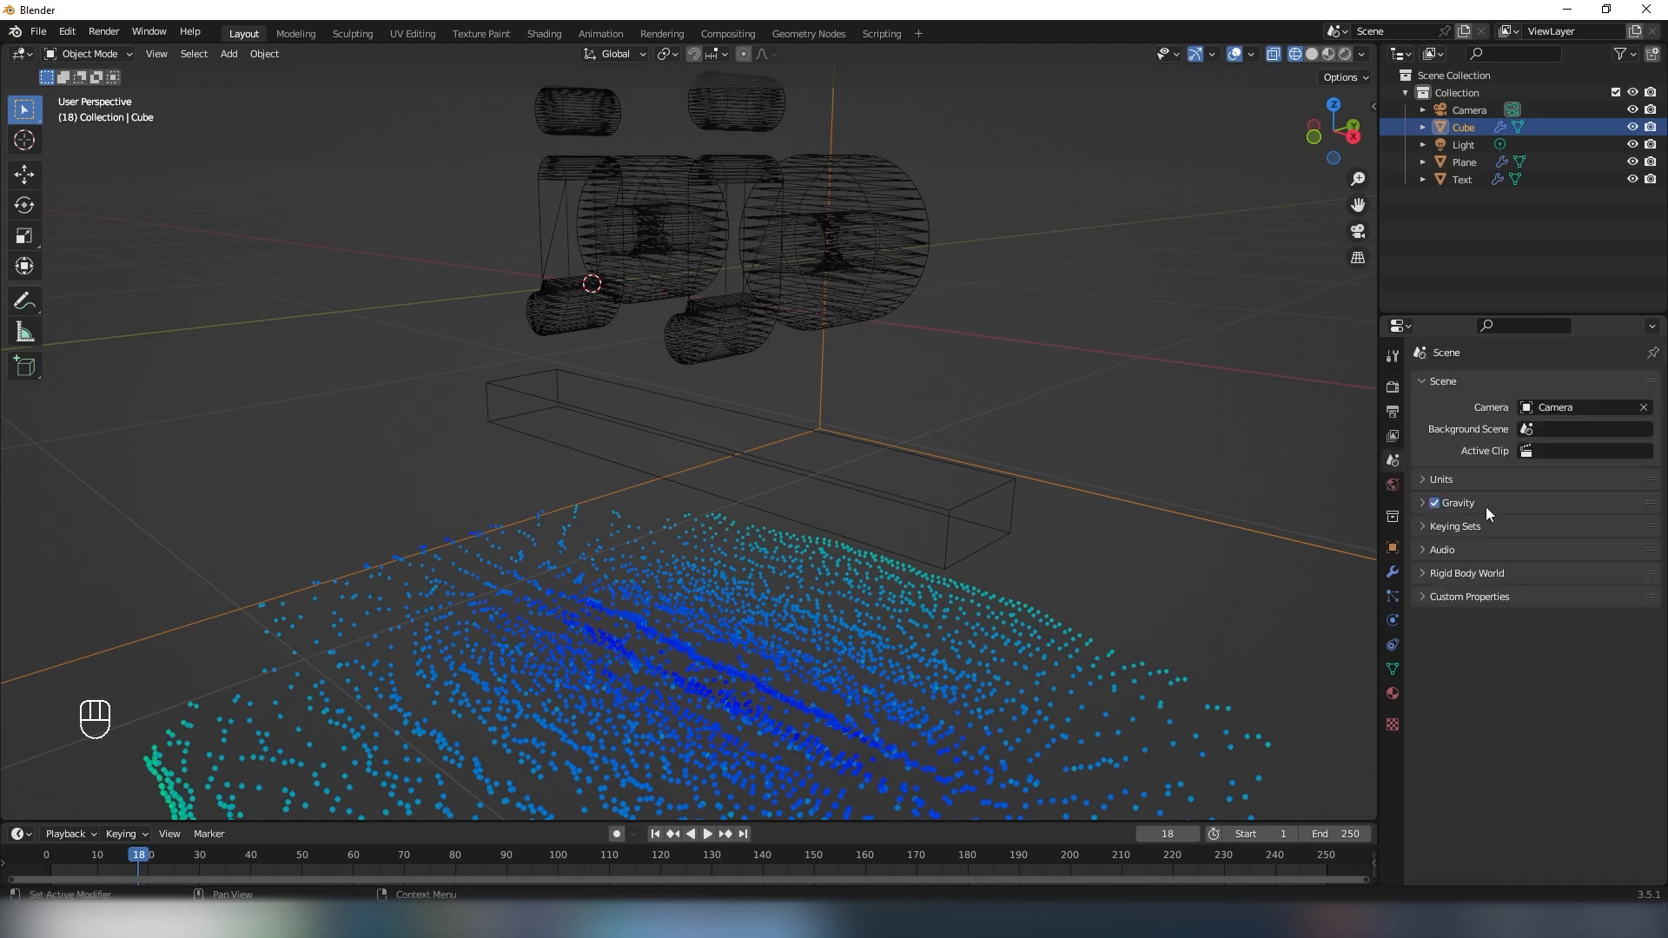
pyautogui.click(1423, 501)
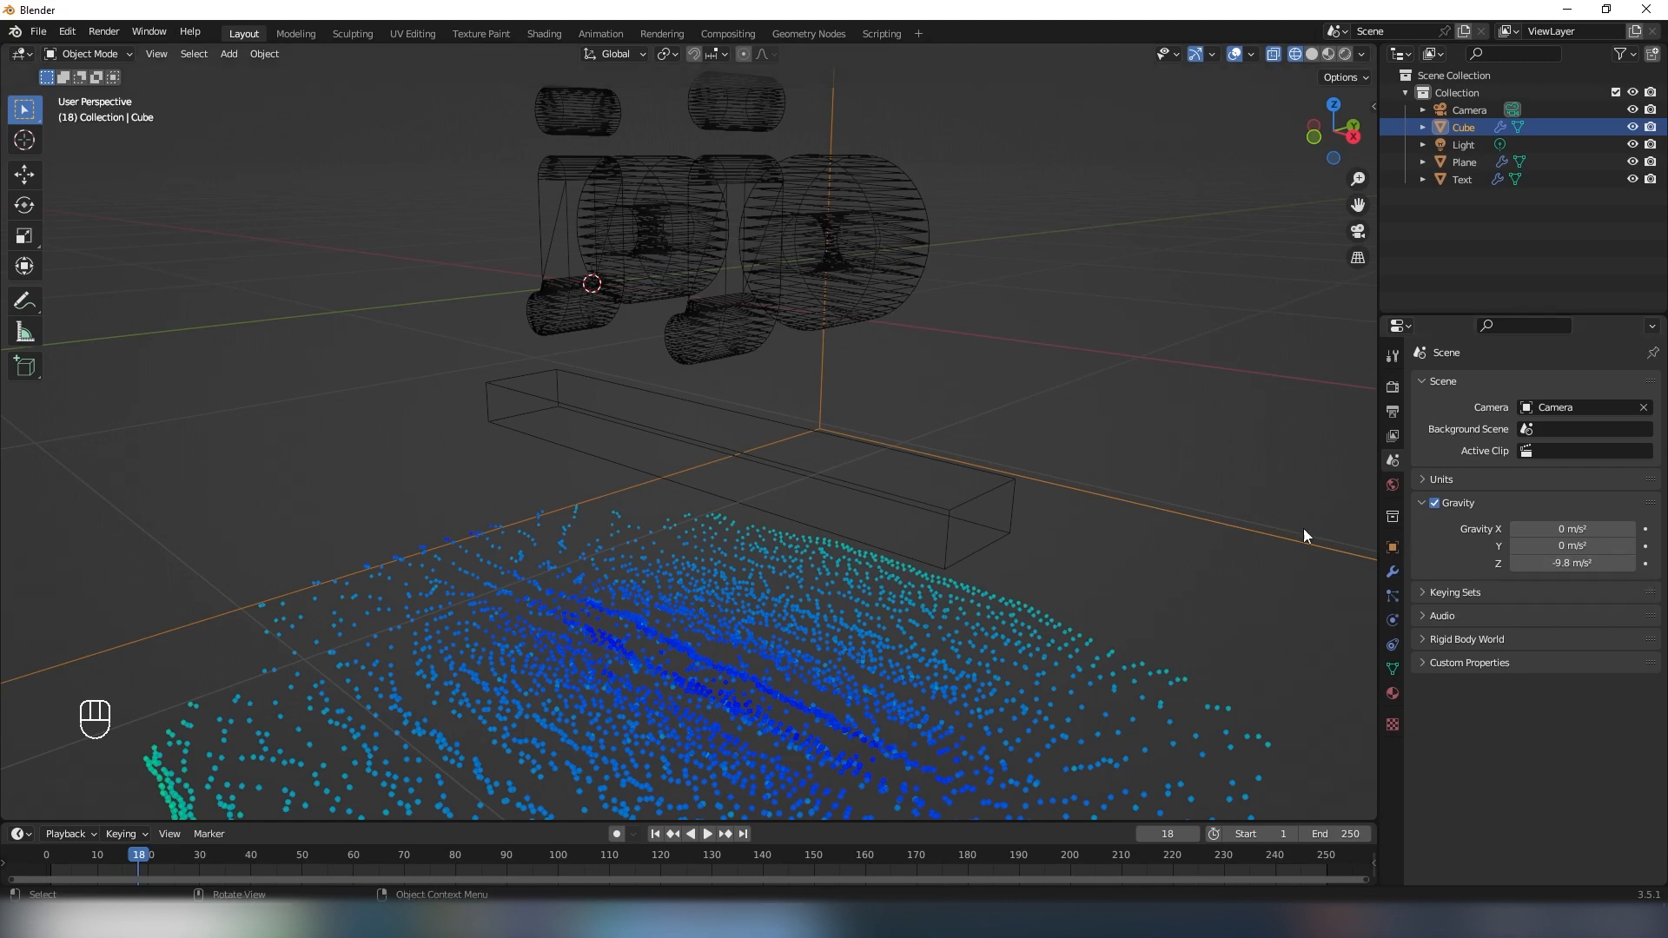
pyautogui.scroll(-4, 978, 480)
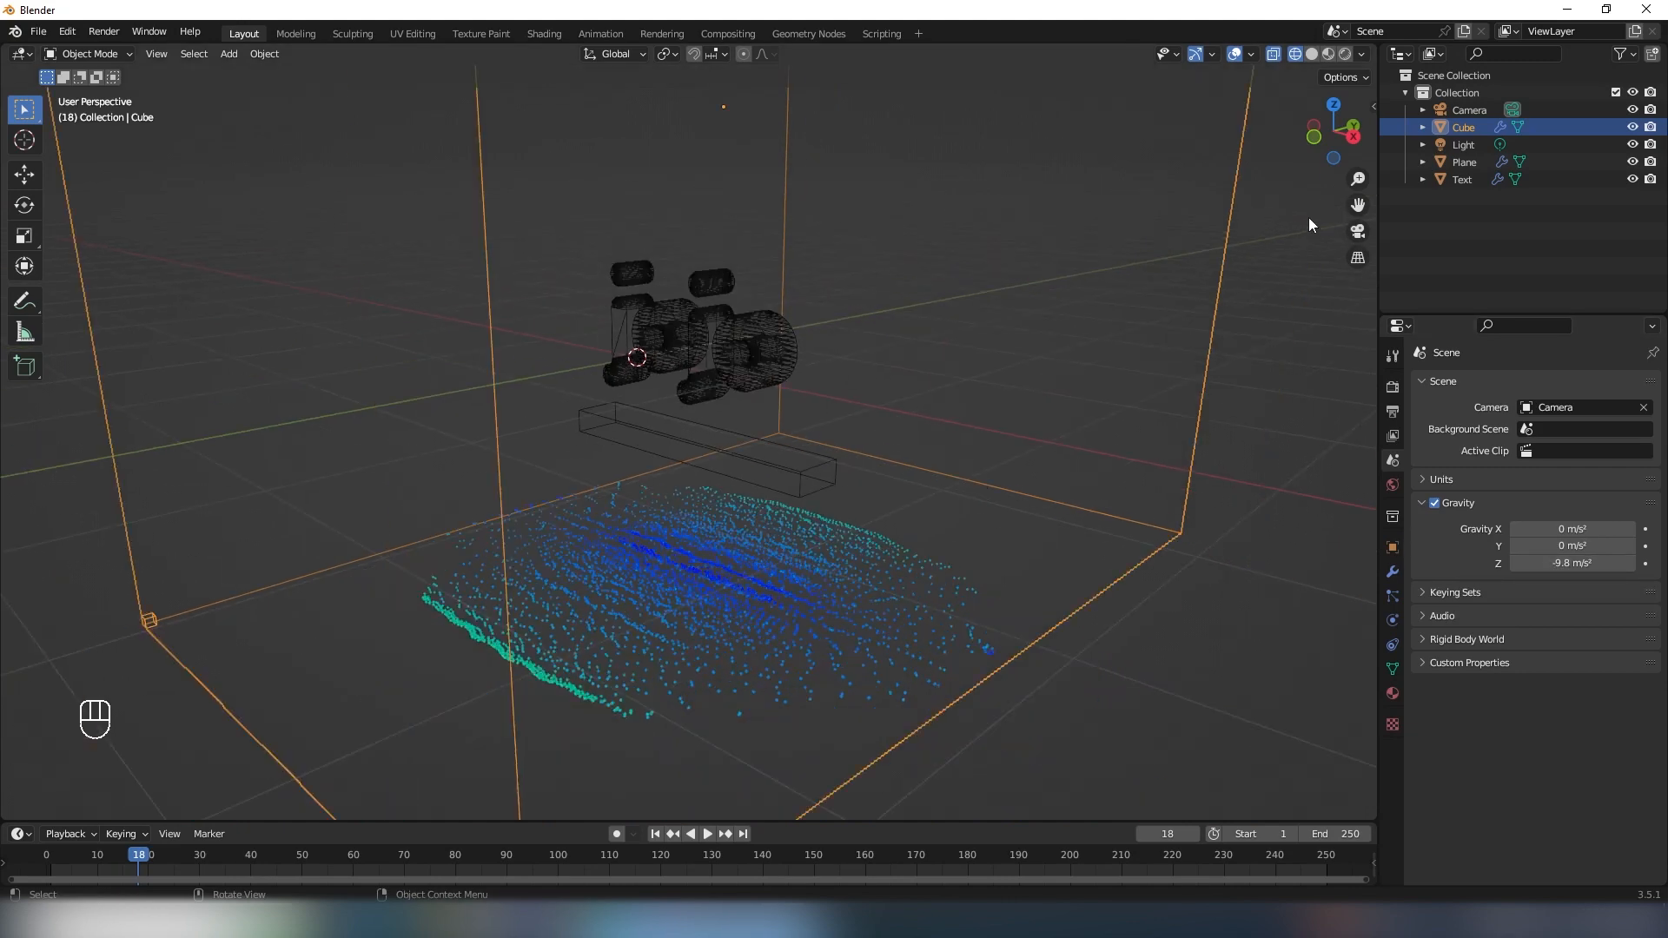
pyautogui.moveTo(1150, 284); pyautogui.dragTo(1159, 264, button='middle')
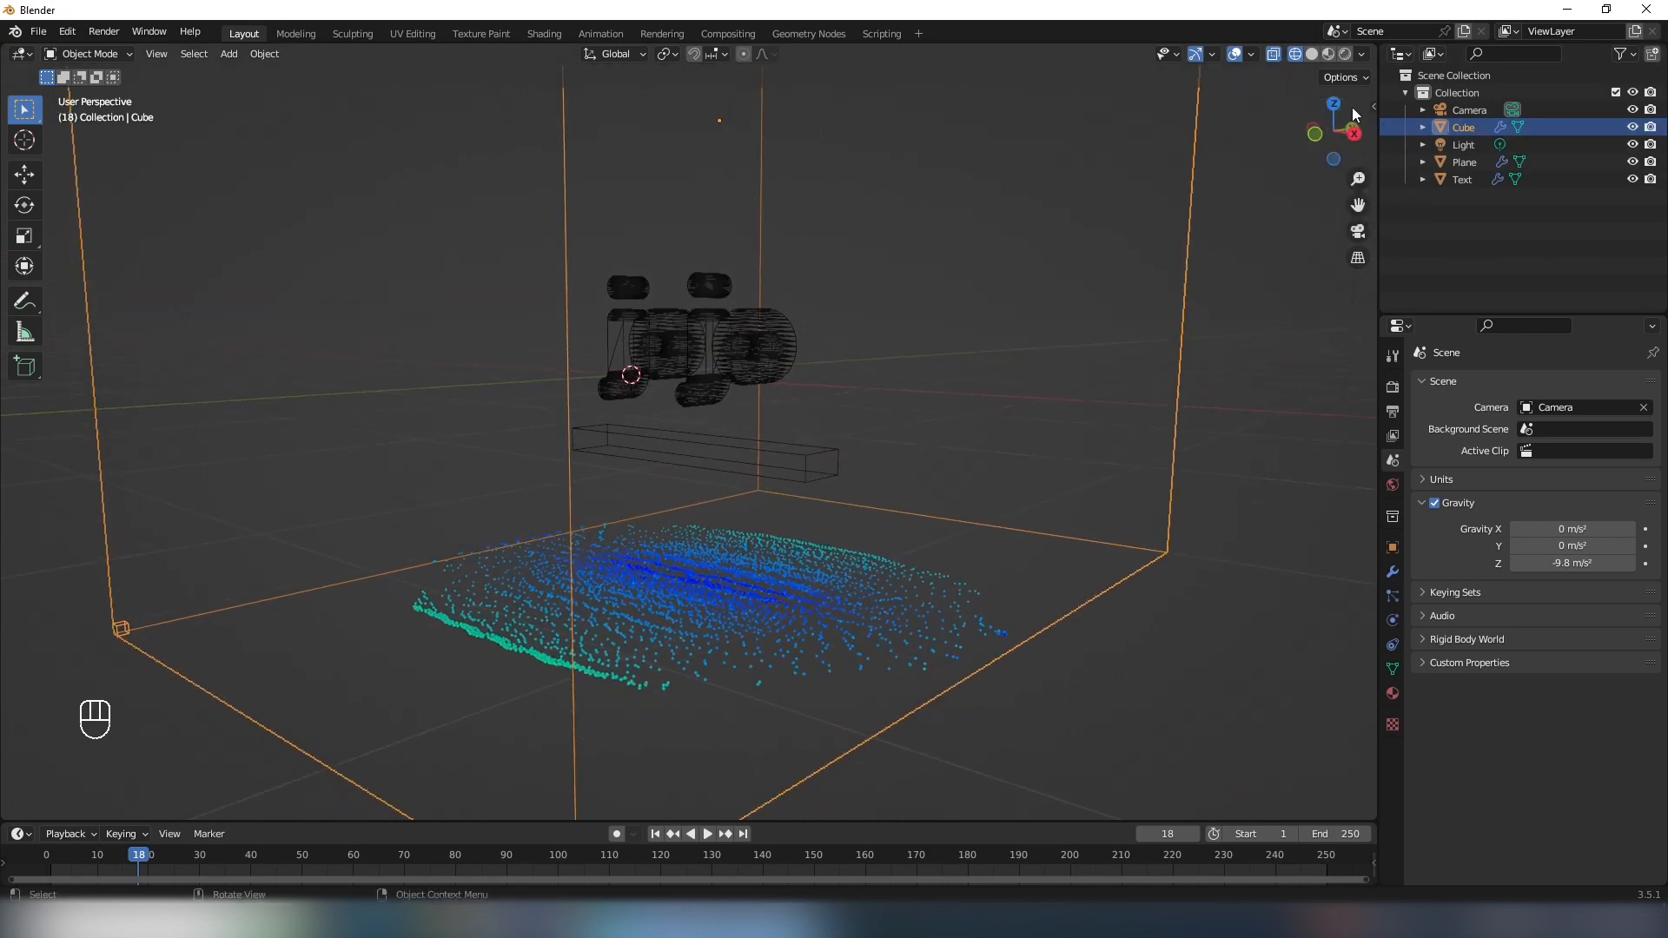
pyautogui.click(798, 475)
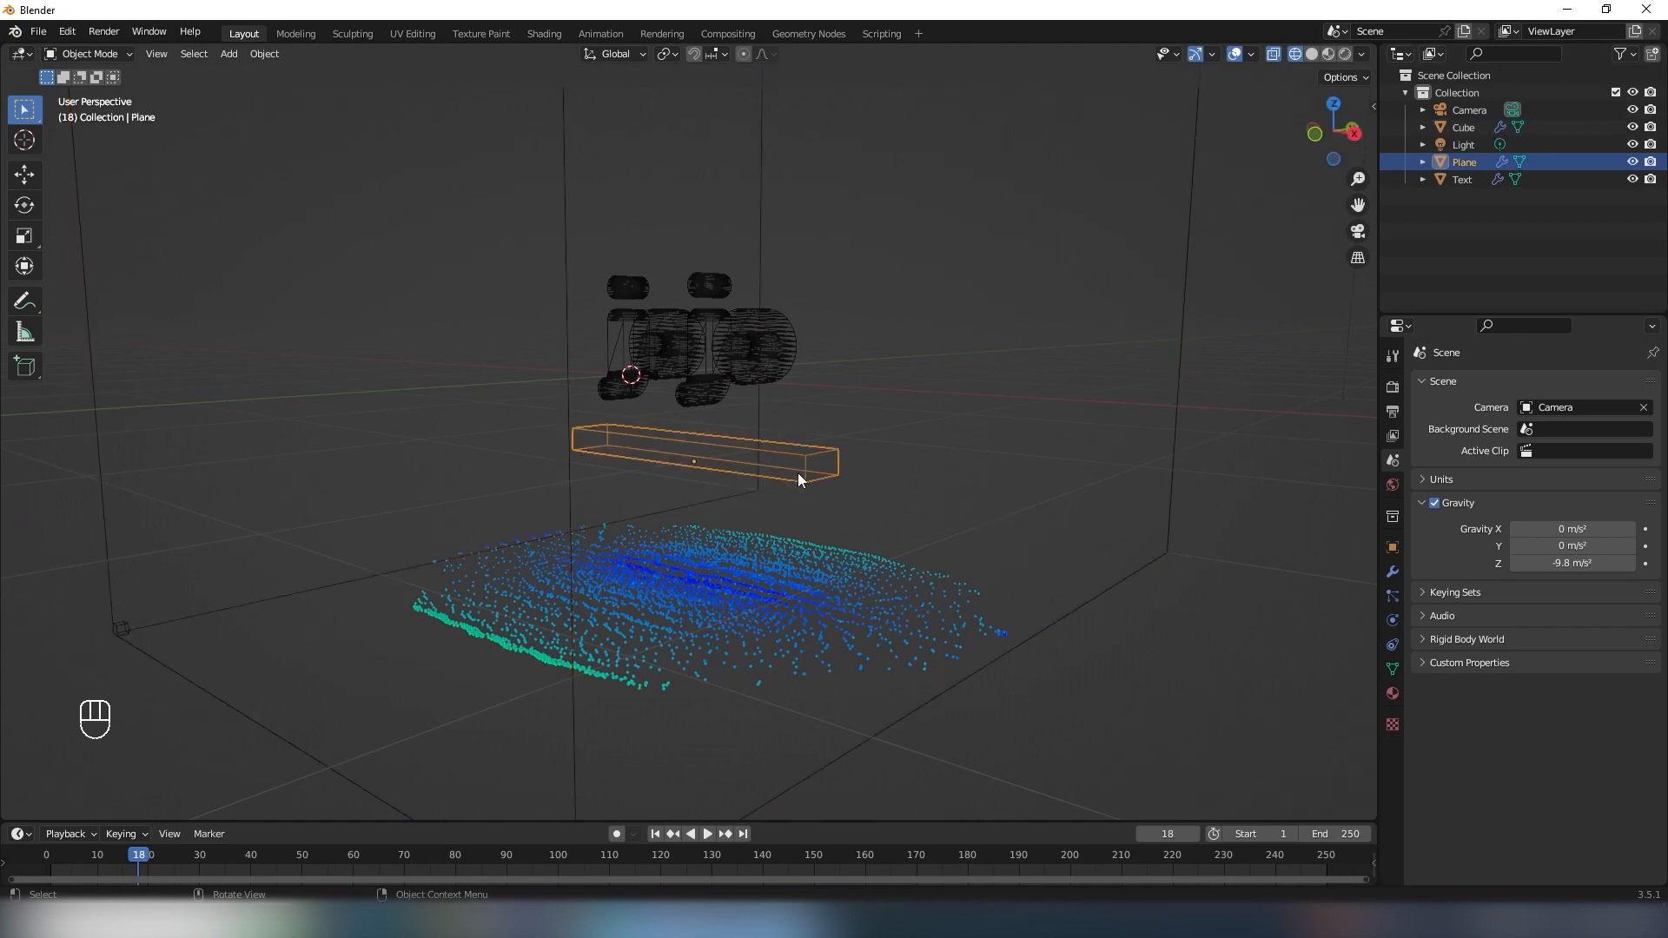
pyautogui.press('z')
pyautogui.press('g')
pyautogui.press('z')
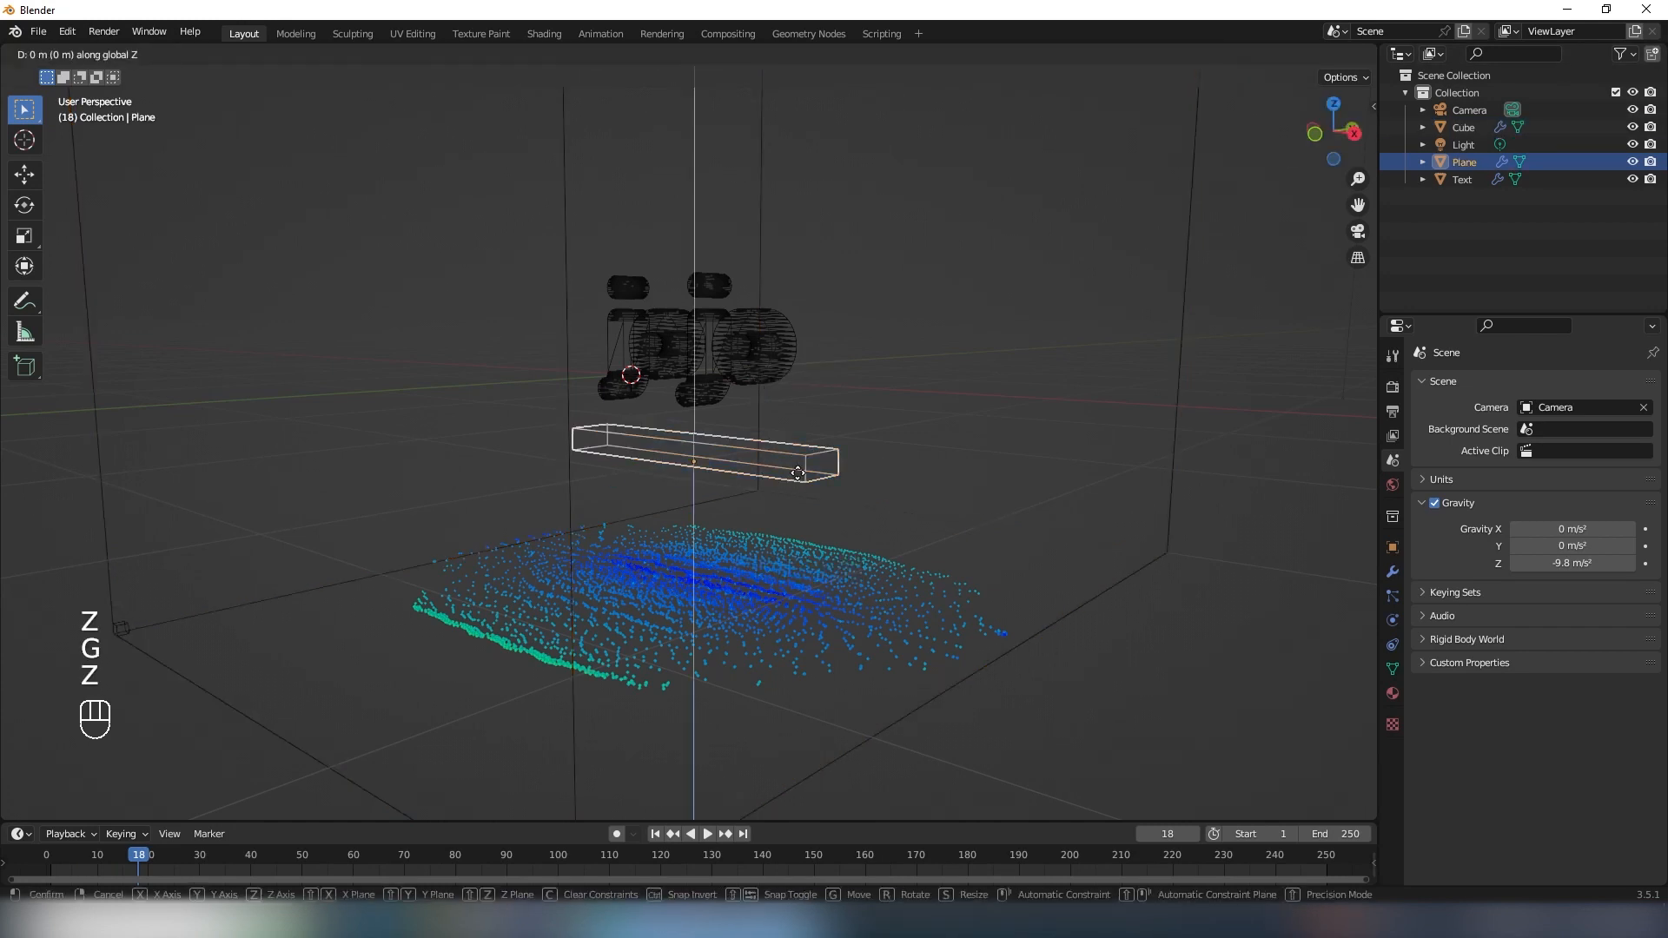
pyautogui.rightClick(798, 473)
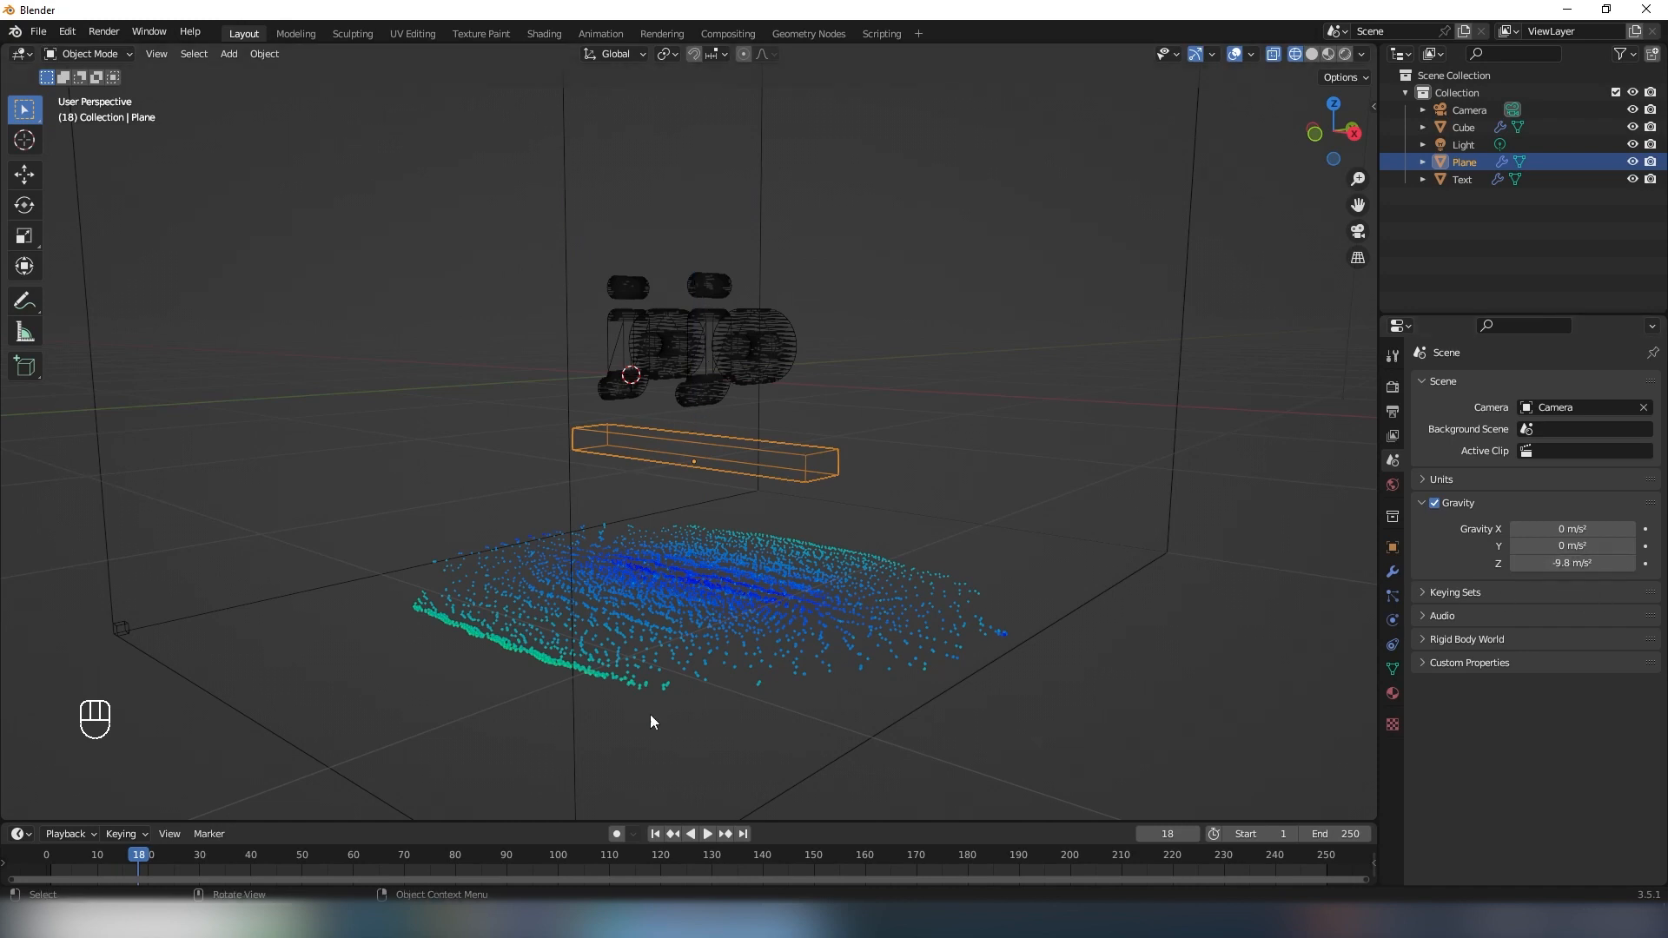
# - Set the scene's Z gravity to 1 m/s²
pyautogui.keyDown('shift'); pyautogui.moveTo(971, 524); pyautogui.dragTo(976, 567, button='middle'); pyautogui.keyUp('shift')
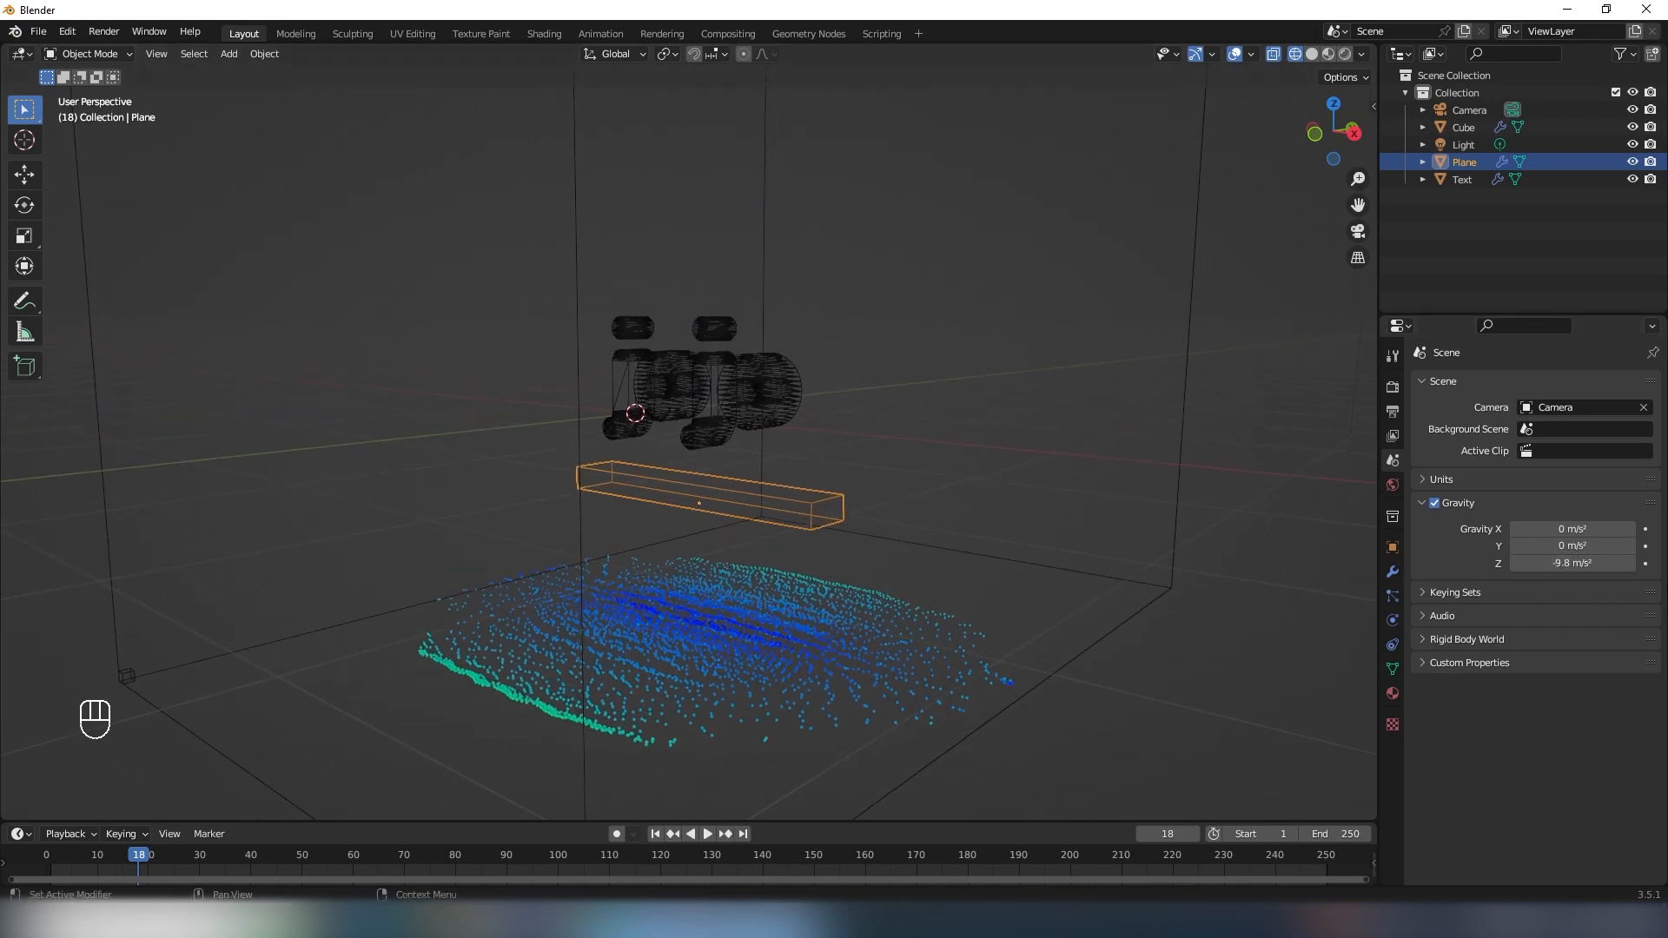
pyautogui.doubleClick(1529, 563)
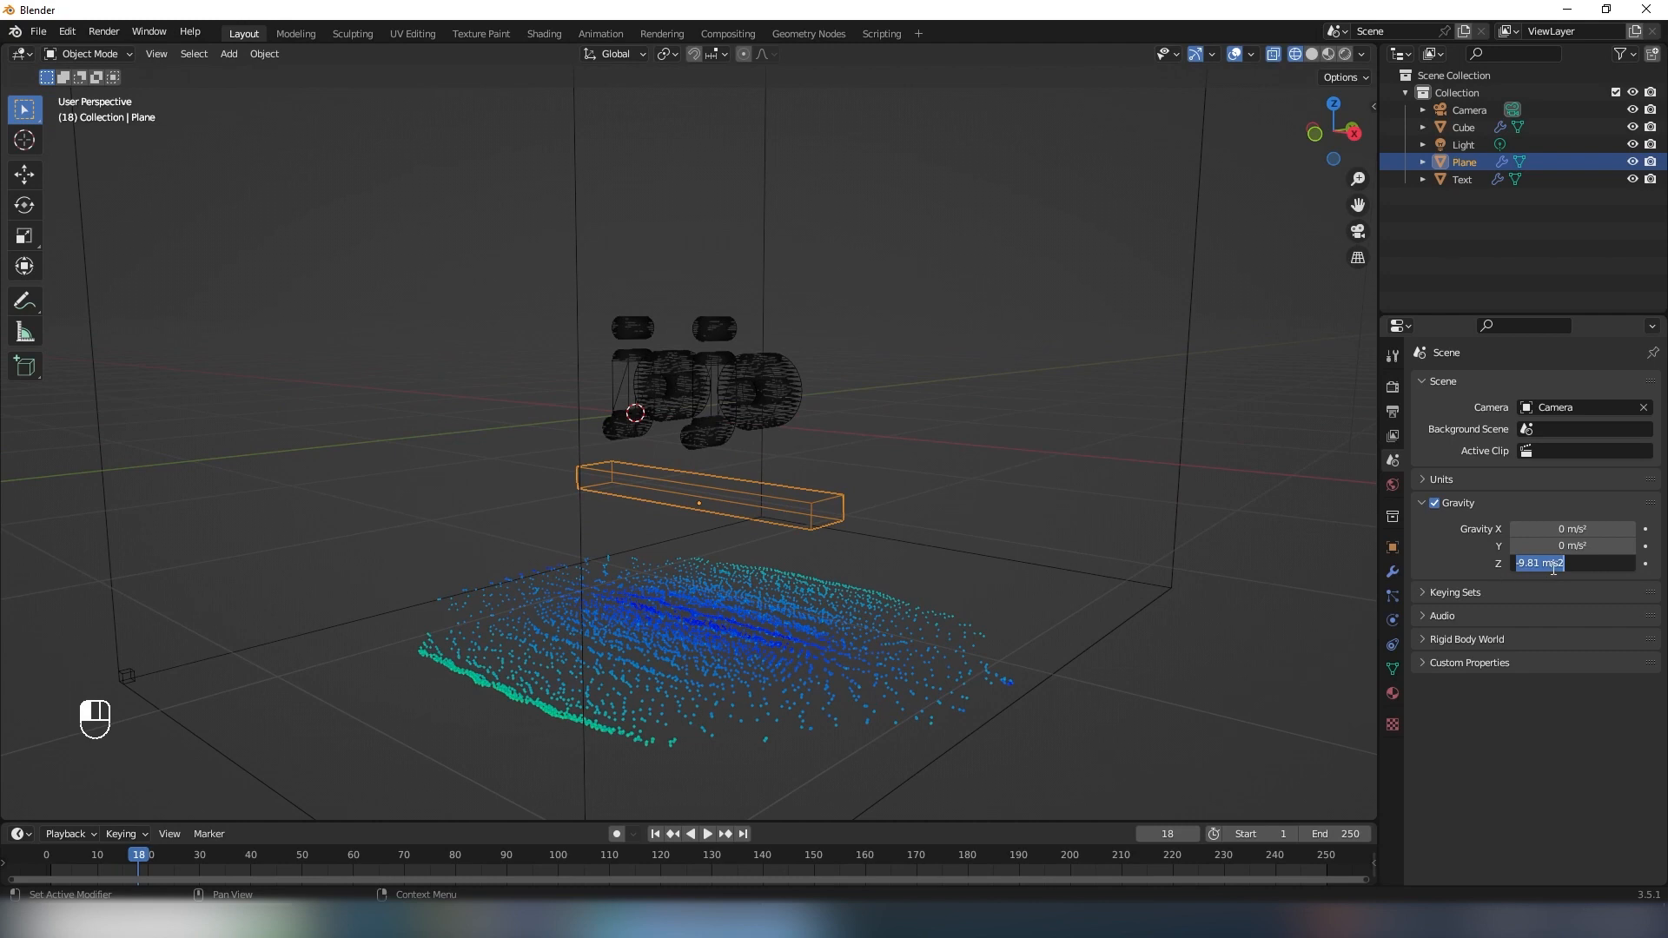
pyautogui.write('-1')
pyautogui.press('Return')
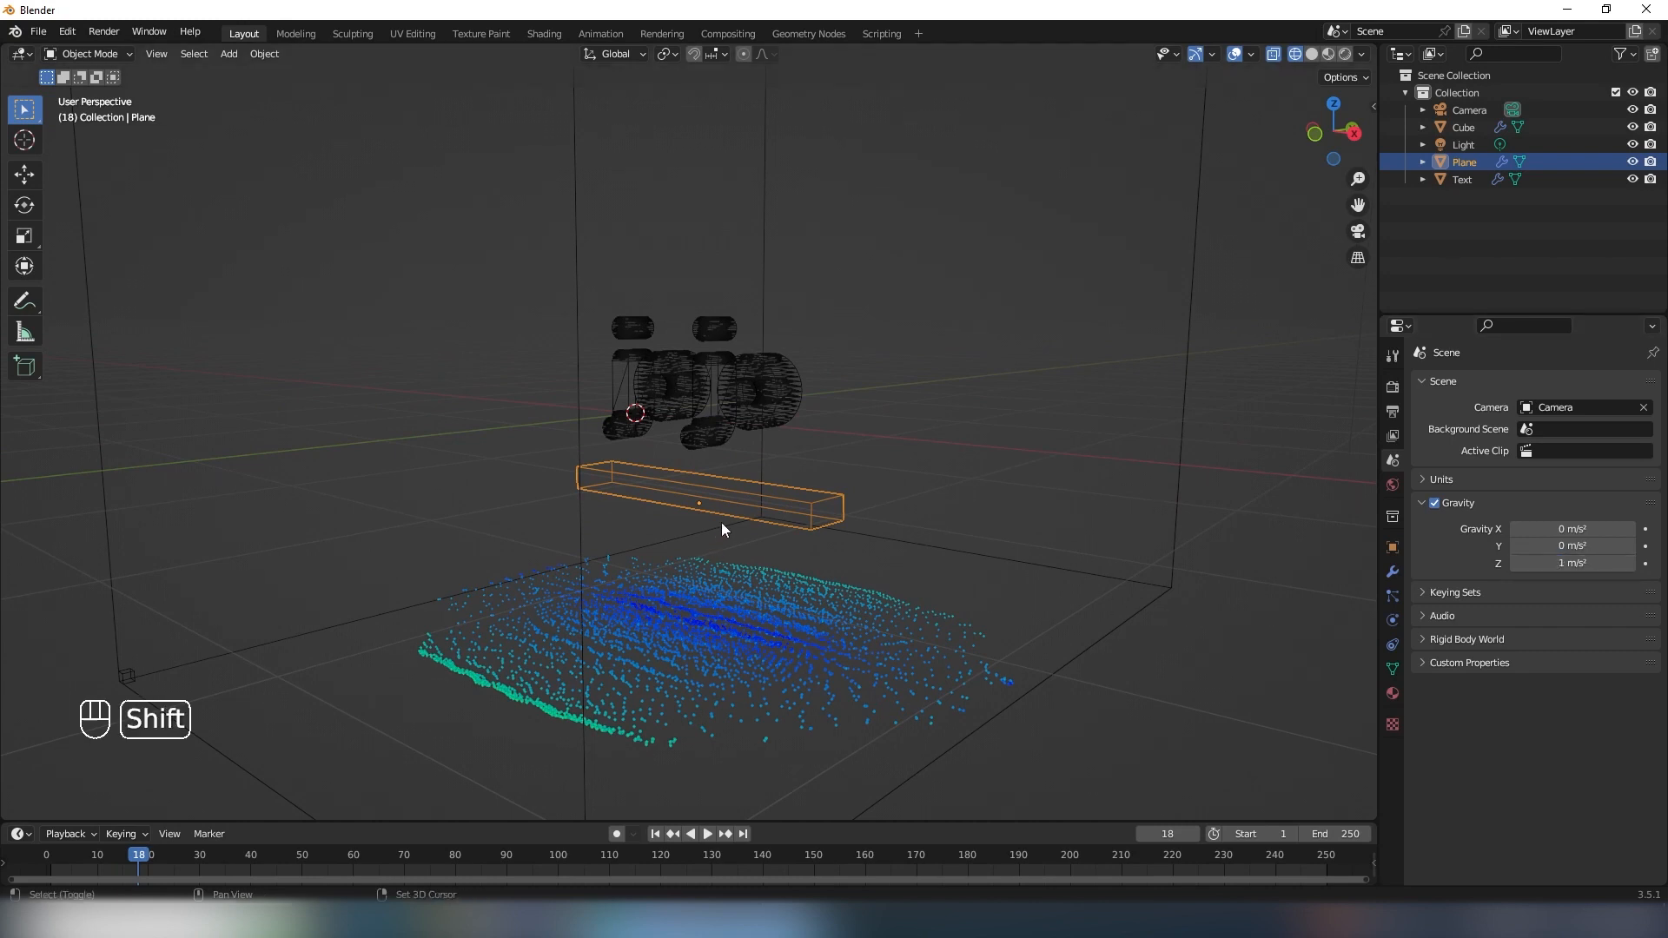
# - Play the simulation again, stop at frame 24 and inspect the liquid around the lettering from several angles
pyautogui.keyDown('shift'); pyautogui.moveTo(721, 523); pyautogui.dragTo(750, 590, button='middle'); pyautogui.keyUp('shift')
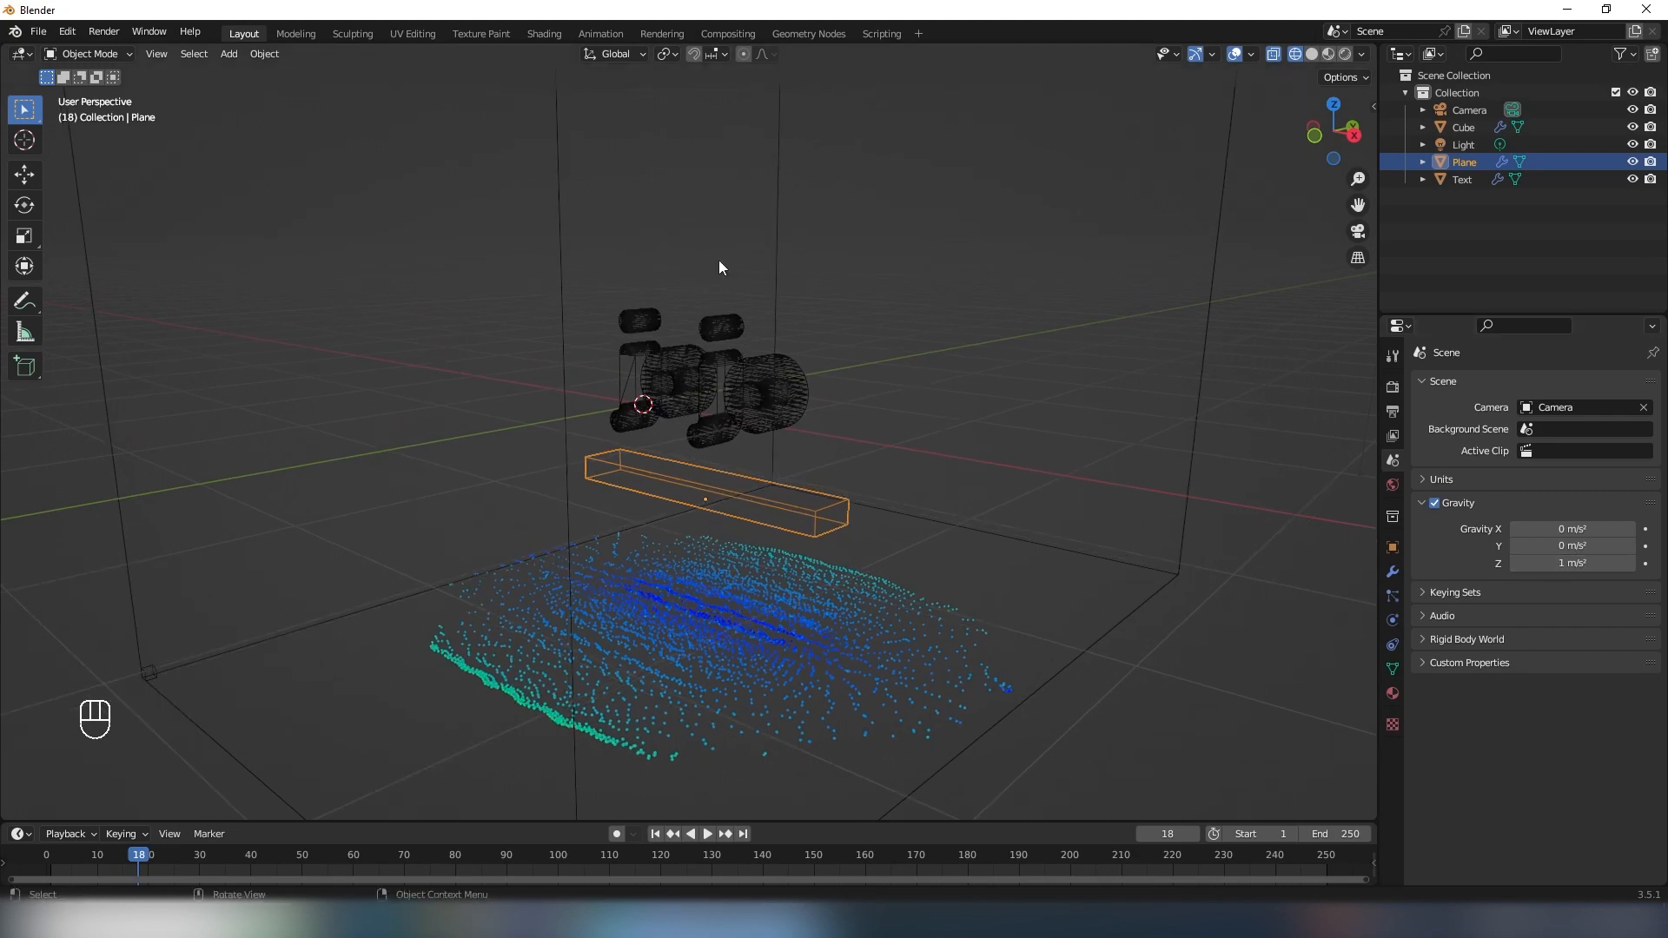
pyautogui.keyDown('shift'); pyautogui.moveTo(739, 509); pyautogui.dragTo(748, 500, button='middle'); pyautogui.keyUp('shift')
pyautogui.press('space')
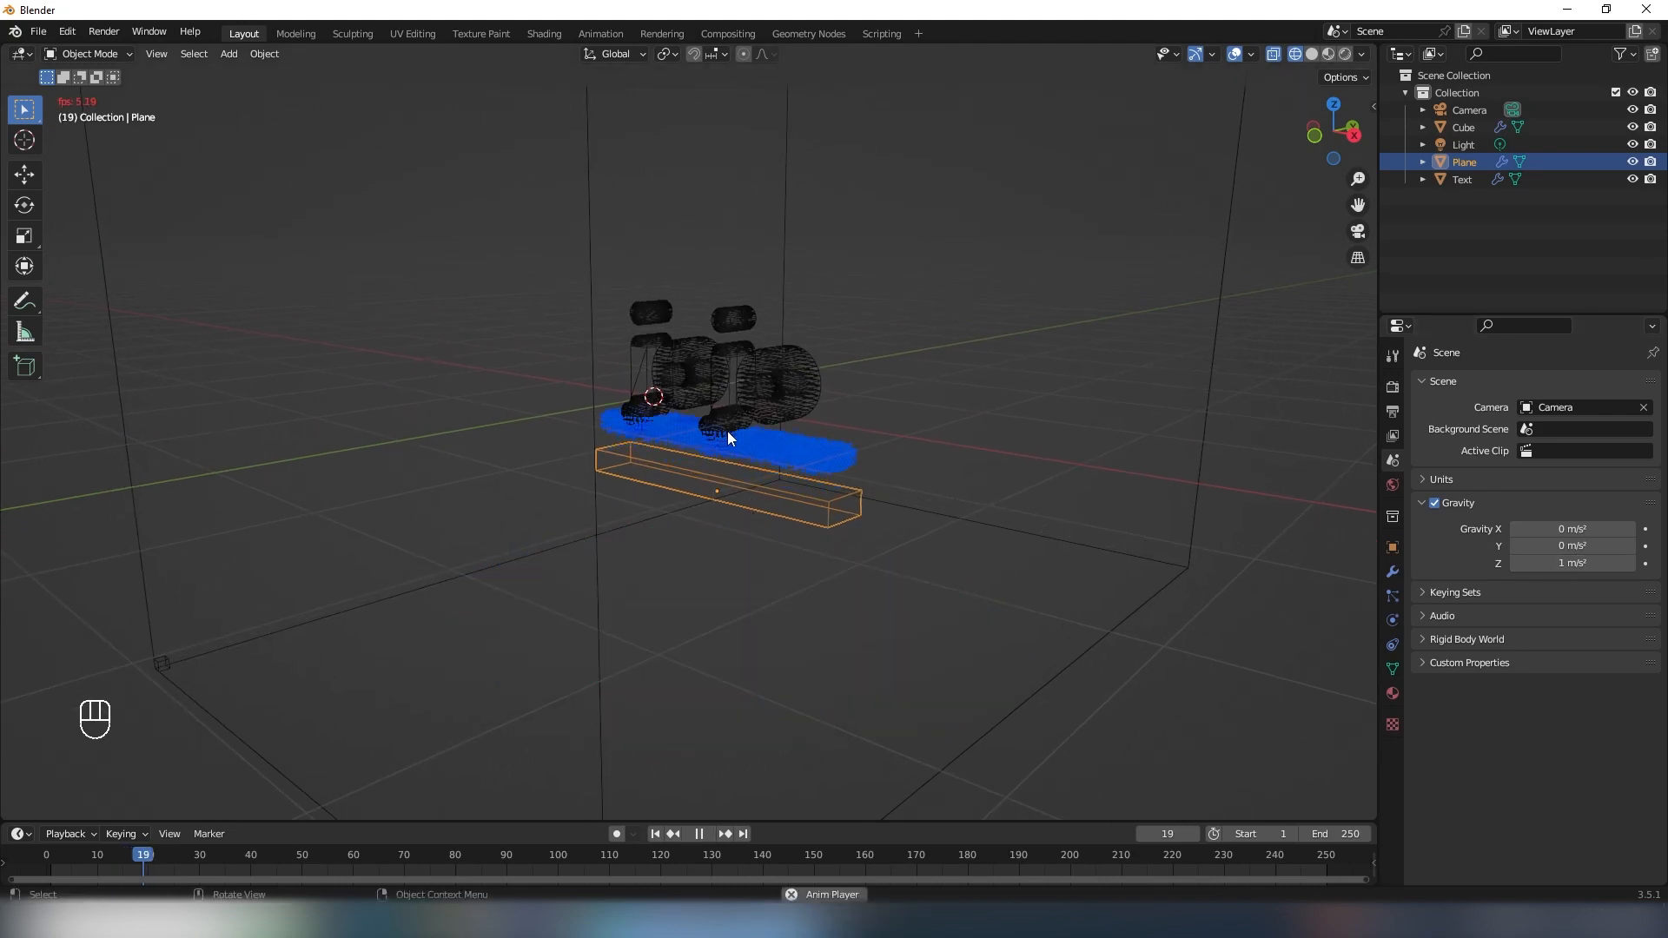
pyautogui.press('space')
pyautogui.scroll(5, 749, 367)
pyautogui.moveTo(772, 408); pyautogui.dragTo(691, 352, button='middle')
pyautogui.scroll(-2, 805, 369)
pyautogui.keyDown('shift'); pyautogui.moveTo(825, 380); pyautogui.dragTo(692, 332, button='middle'); pyautogui.keyUp('shift')
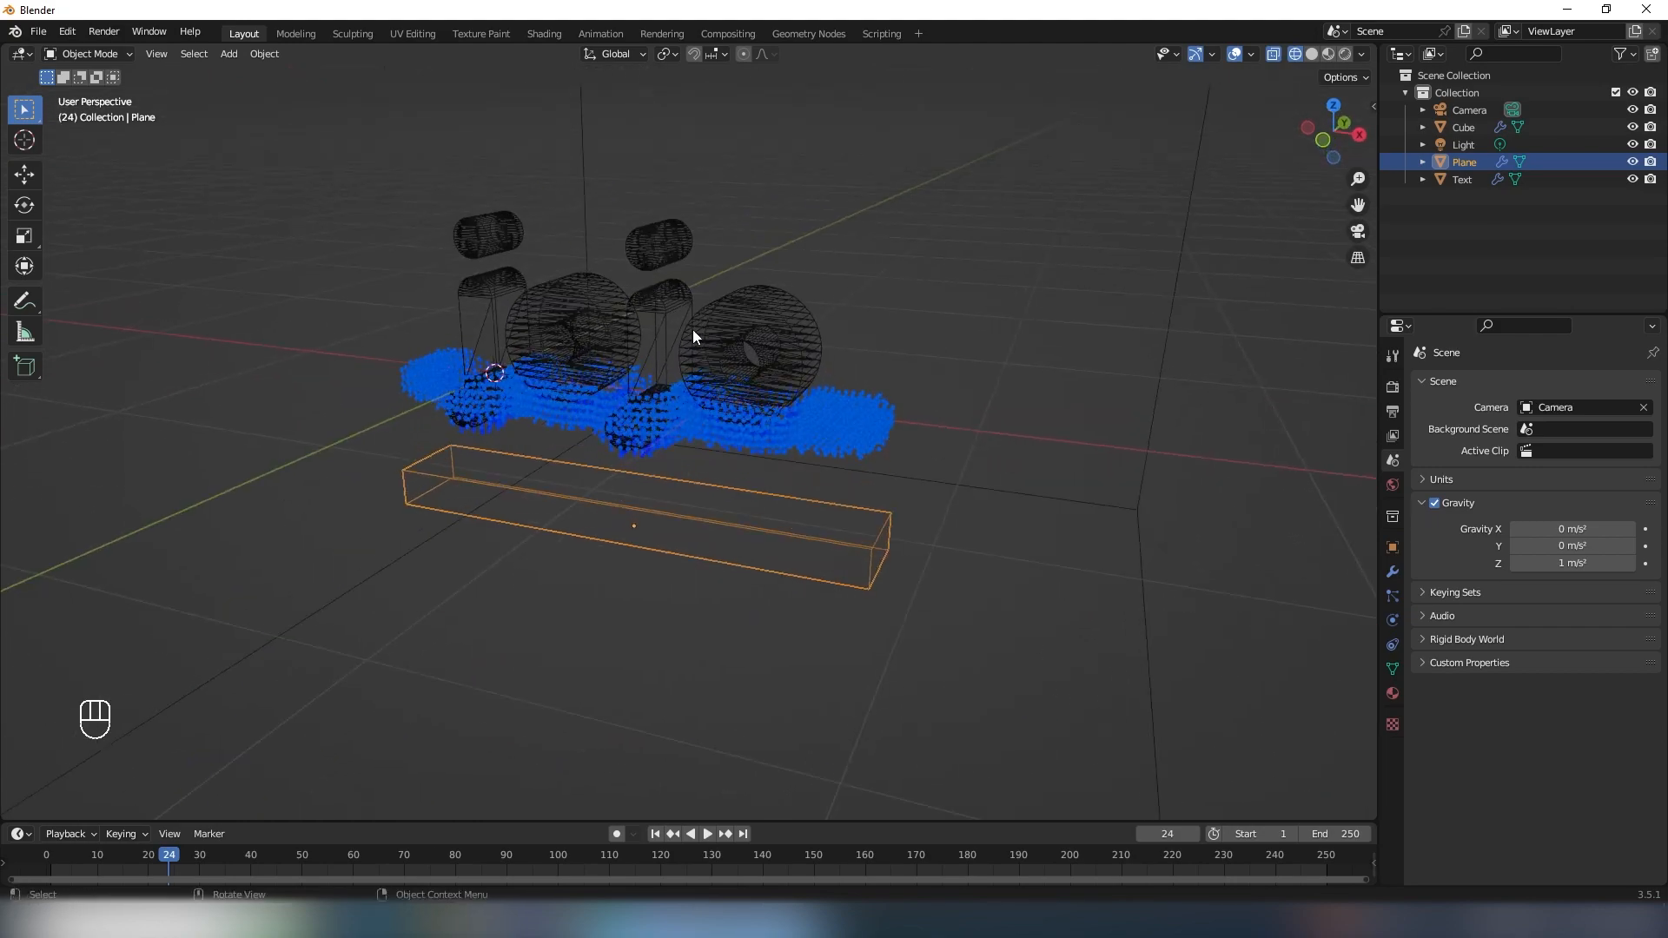
# - Return the timeline to frame 1 and select the domain box
pyautogui.scroll(-5, 778, 336)
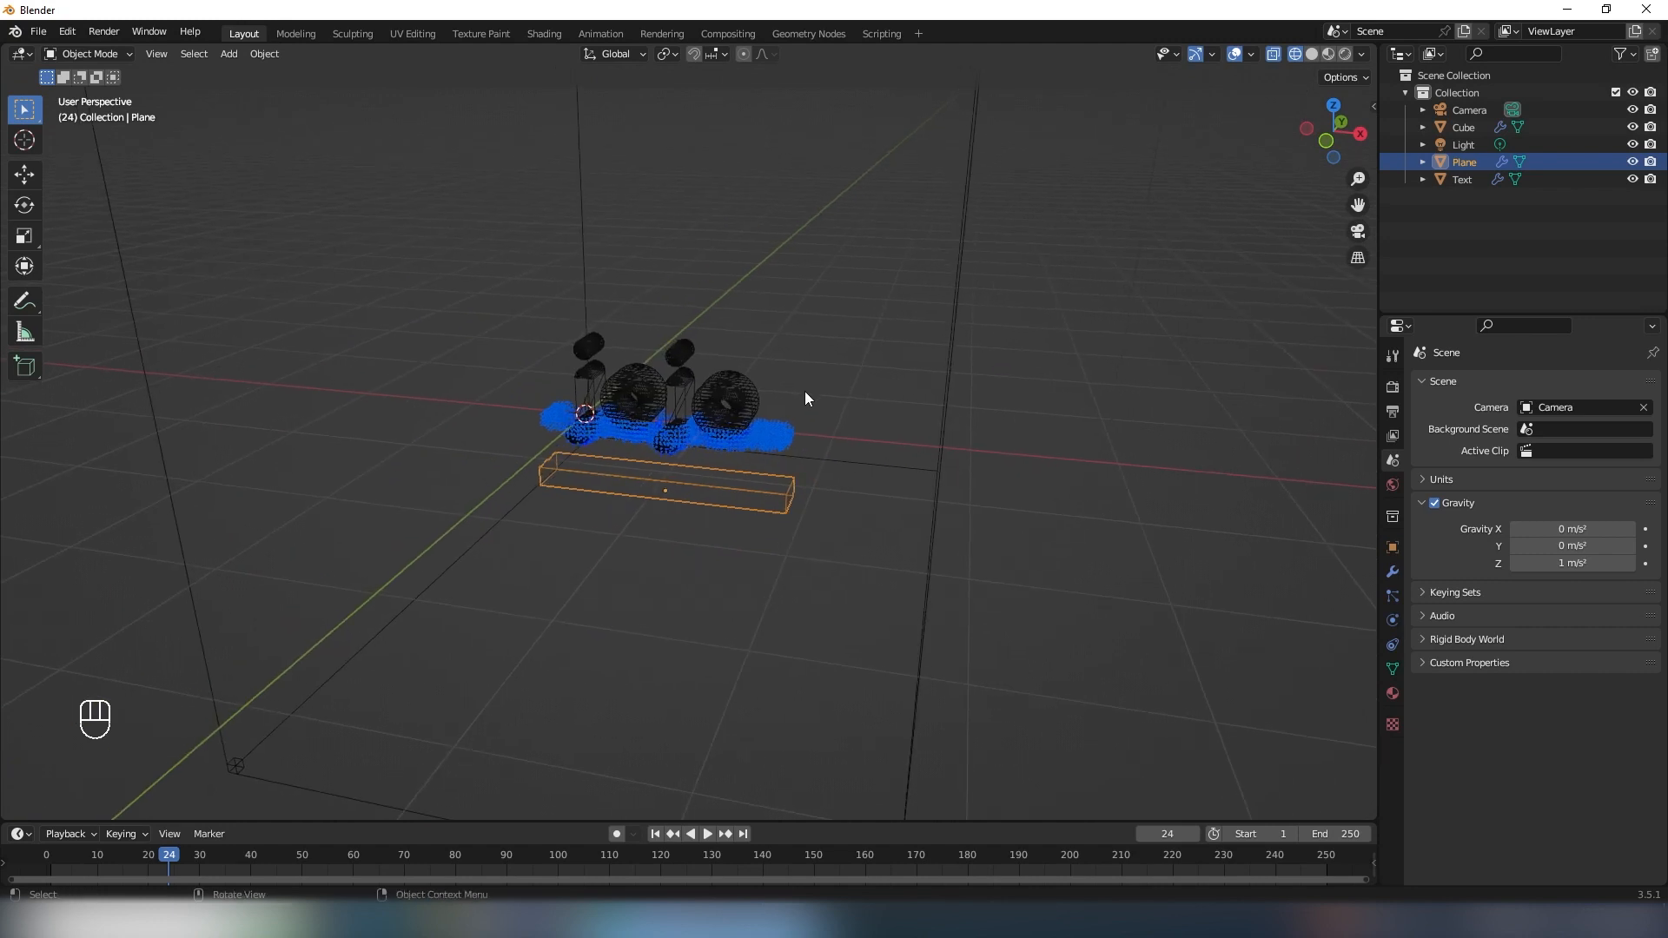
pyautogui.hotkey('shift', 'Left')
pyautogui.moveTo(798, 387)
pyautogui.mouseDown(button='middle')
pyautogui.moveTo(760, 373)
pyautogui.moveTo(817, 389)
pyautogui.mouseUp(button='middle')
pyautogui.scroll(2, 801, 390)
pyautogui.scroll(-2, 816, 387)
pyautogui.click(802, 264)
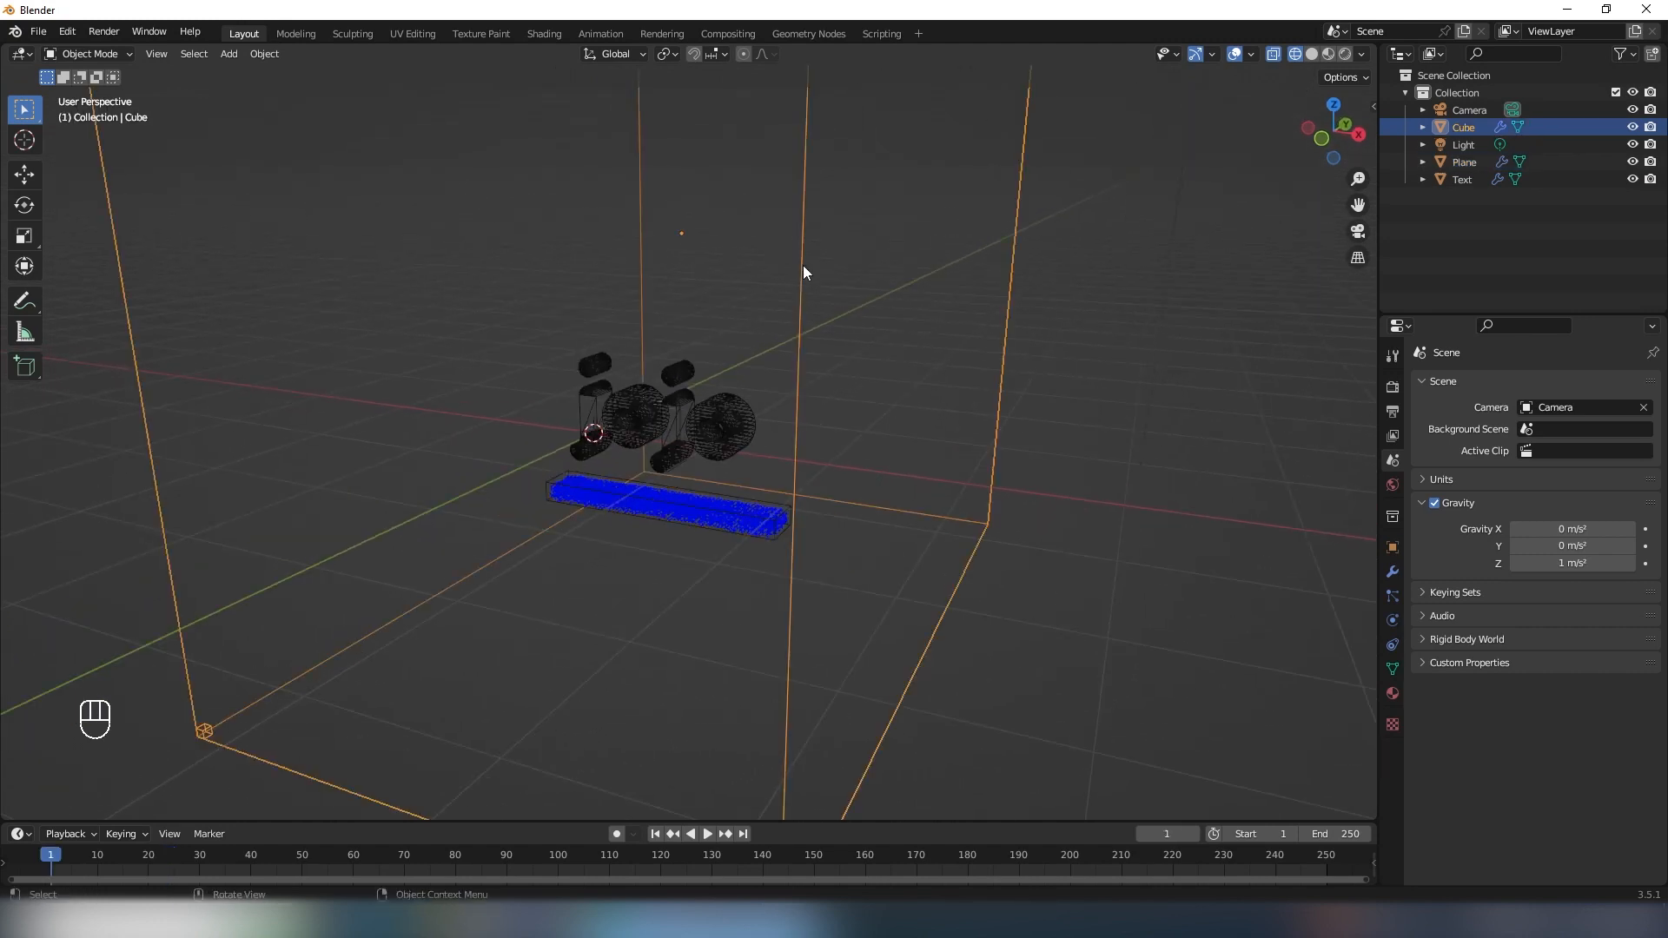
pyautogui.moveTo(763, 274); pyautogui.dragTo(836, 283, button='middle')
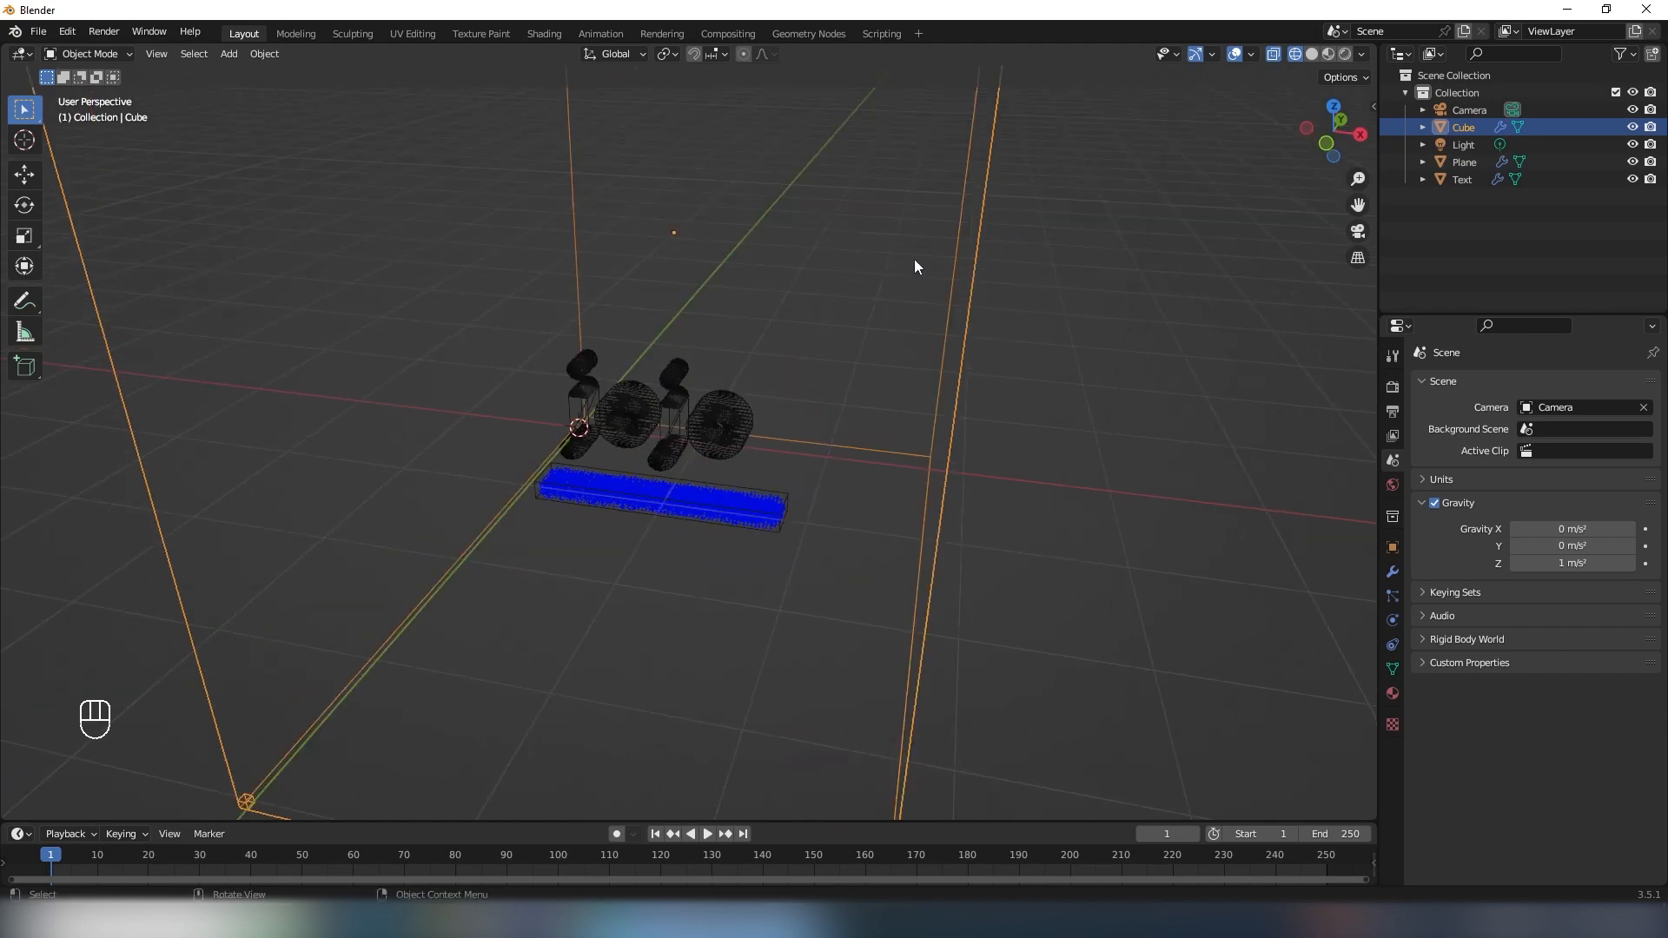
# - Set the fluid domain's cache type to Modular and make the cache resumable
pyautogui.click(1392, 621)
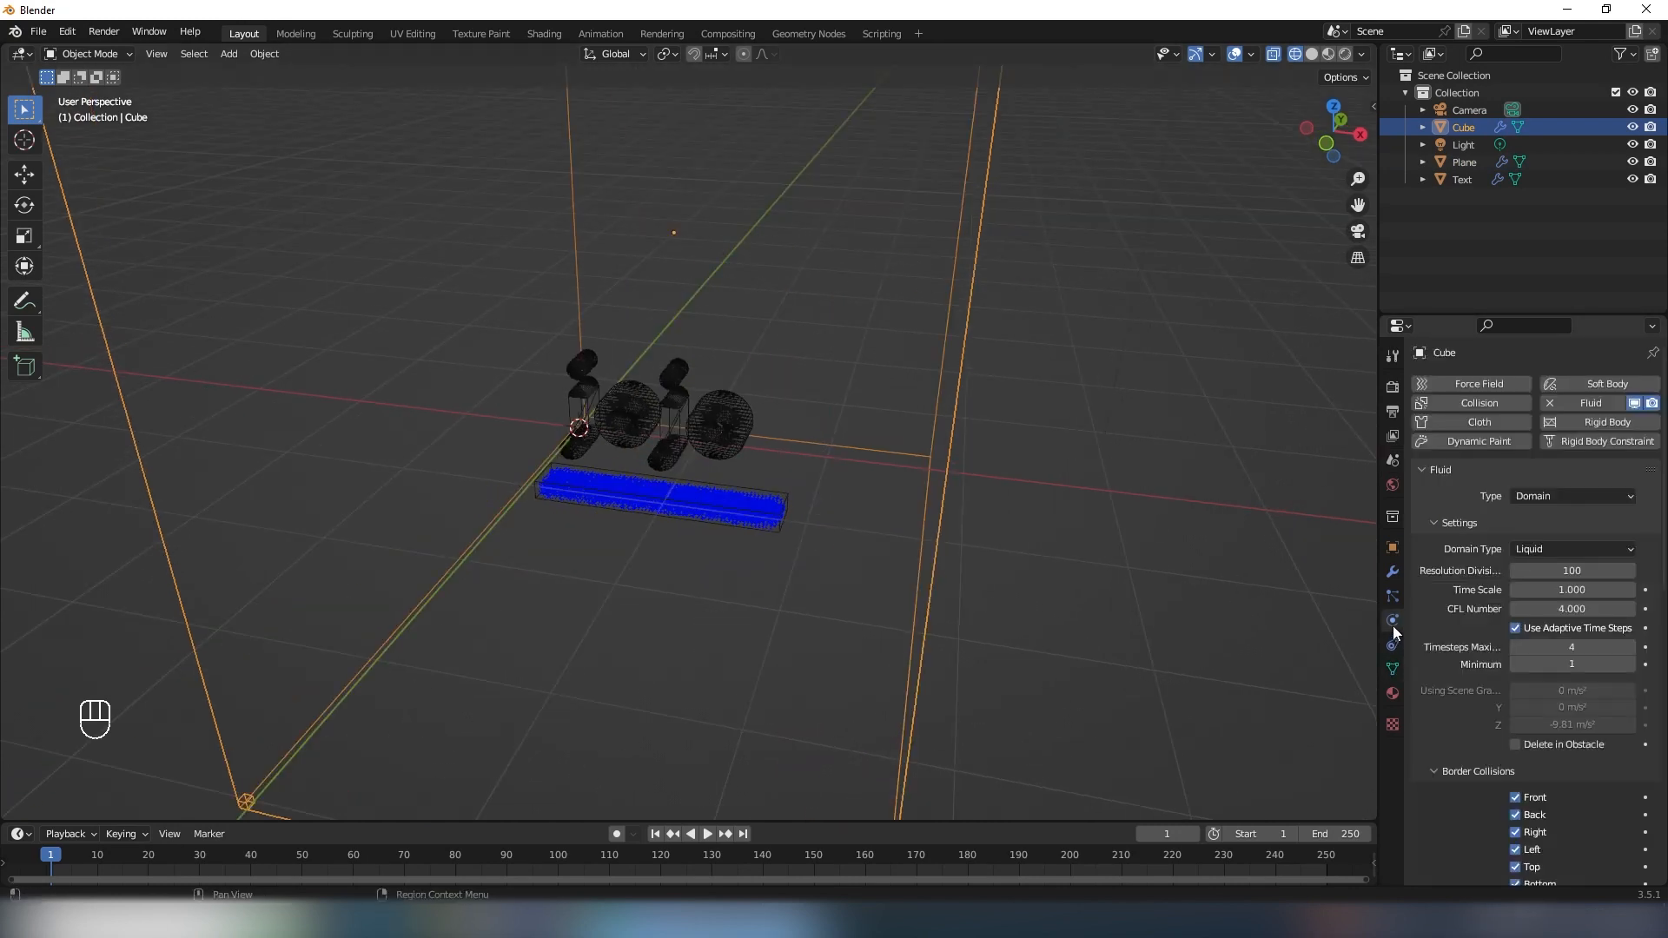
pyautogui.scroll(-10, 1467, 626)
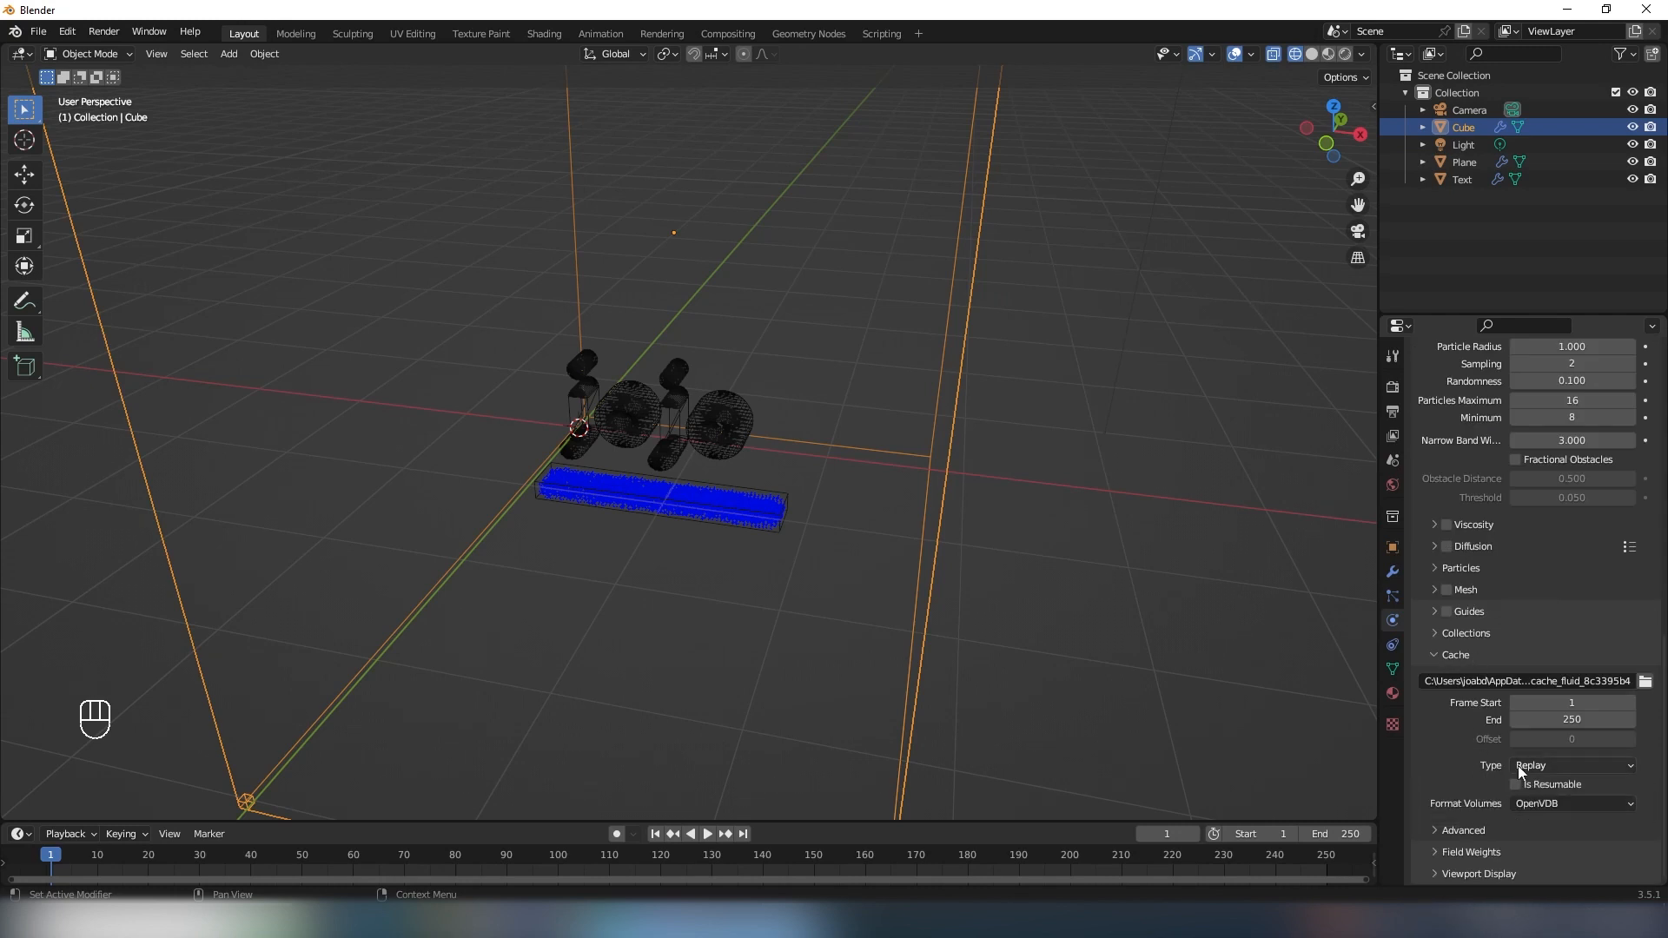
pyautogui.click(1542, 772)
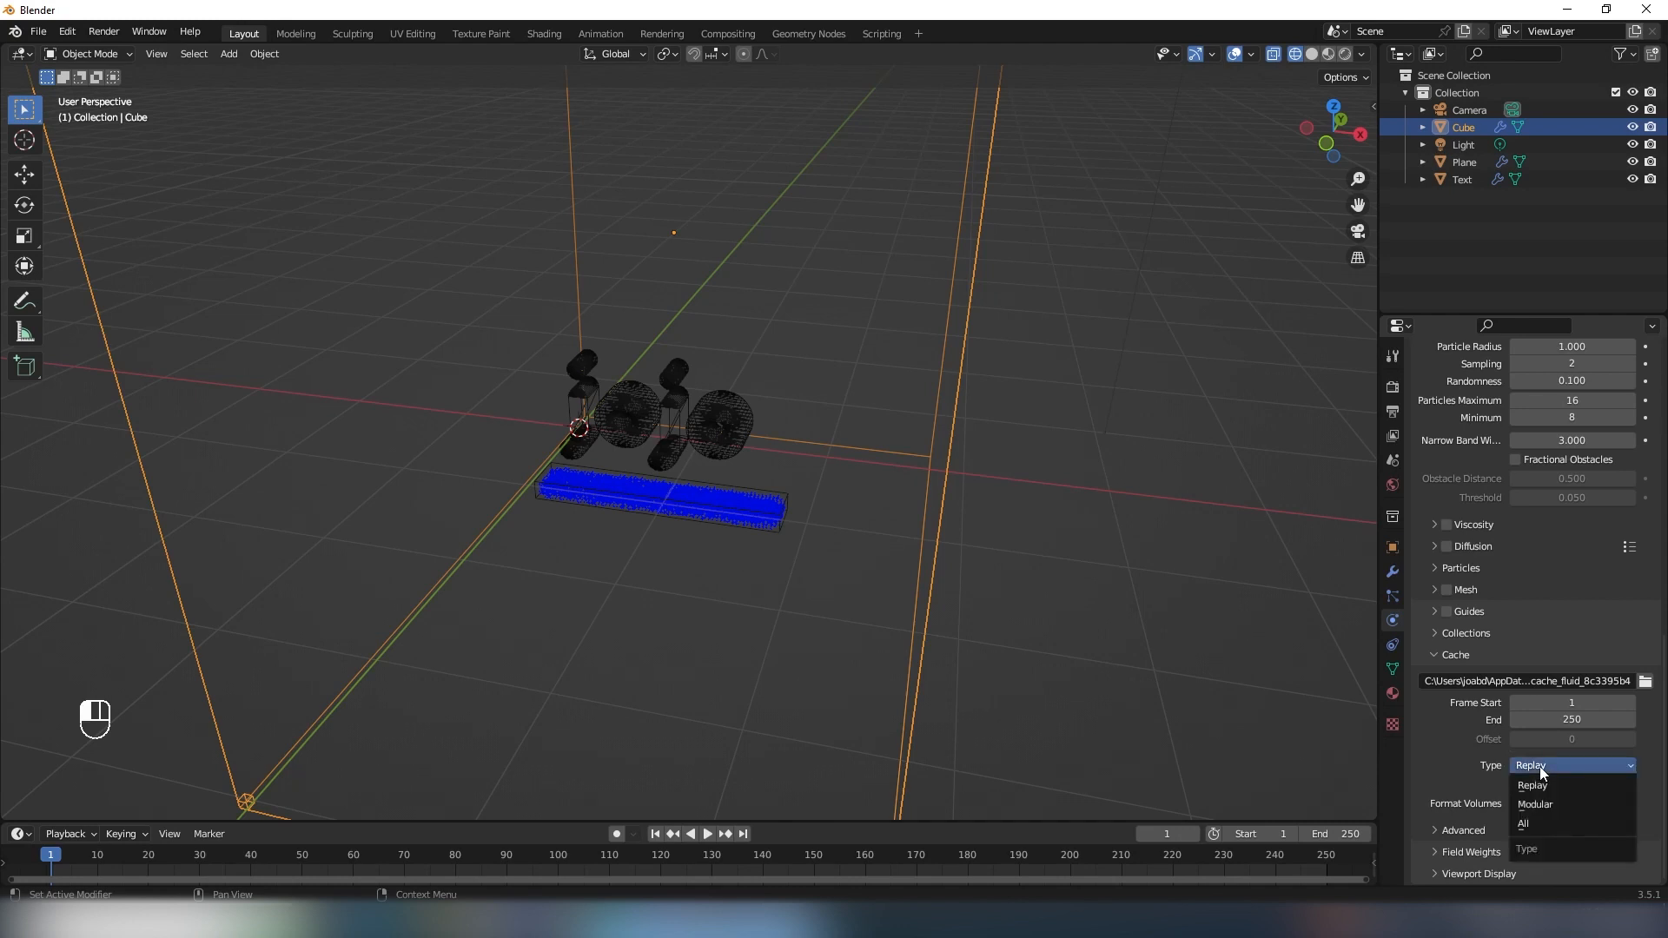
pyautogui.click(1535, 804)
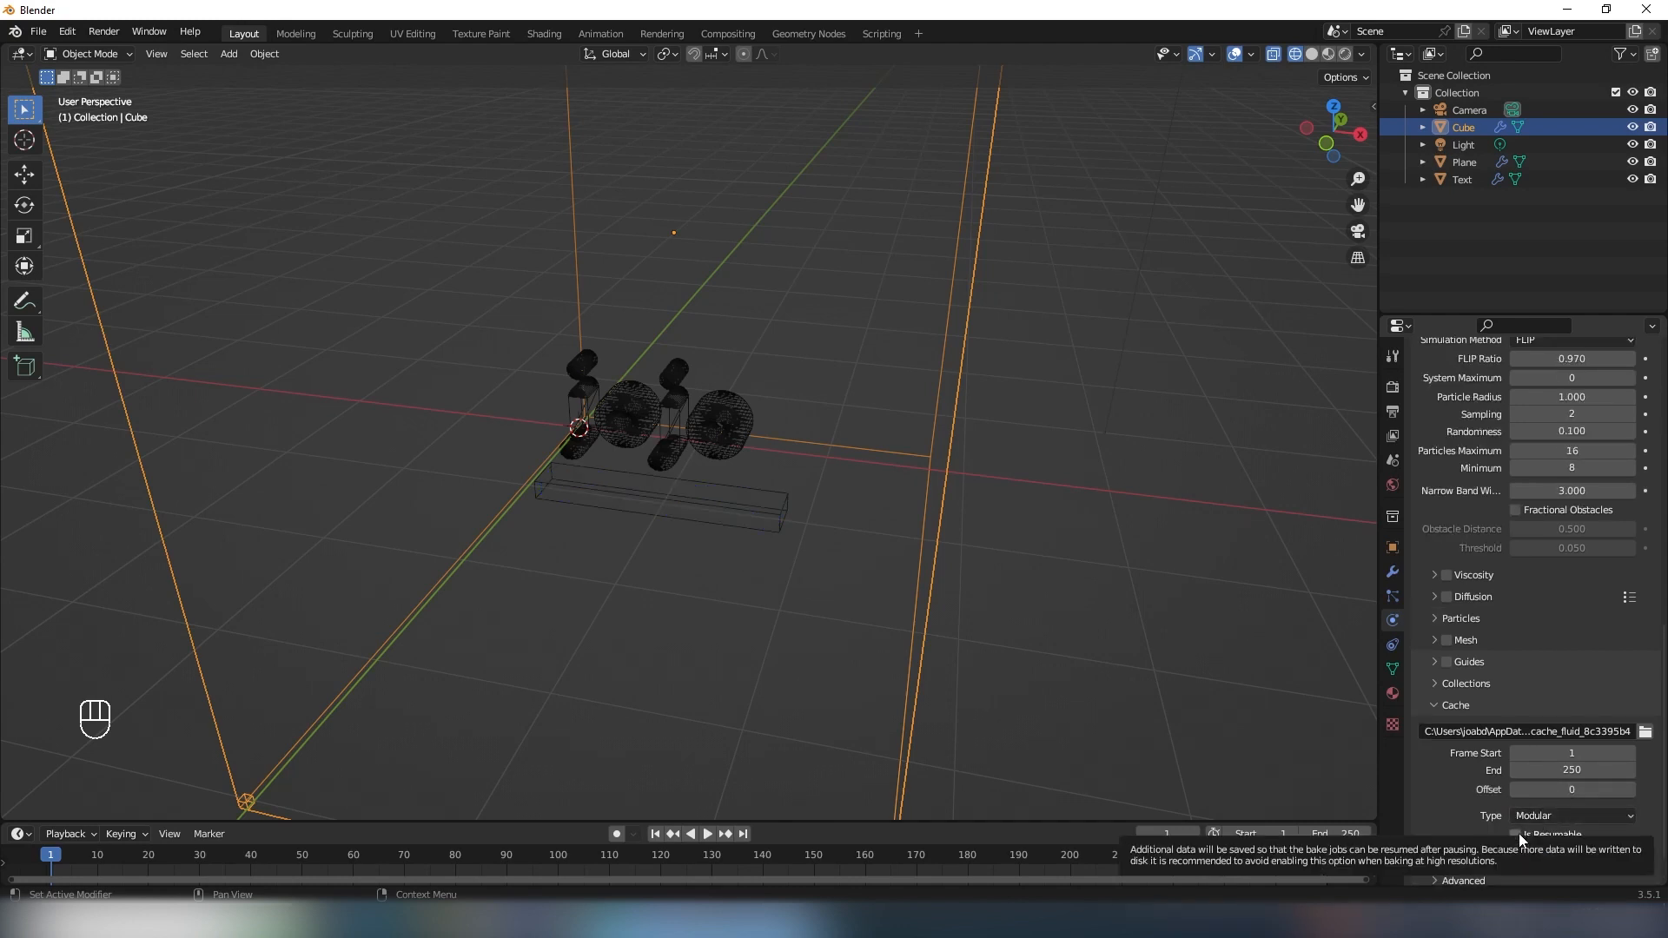
pyautogui.click(1518, 834)
pyautogui.scroll(-1, 1519, 832)
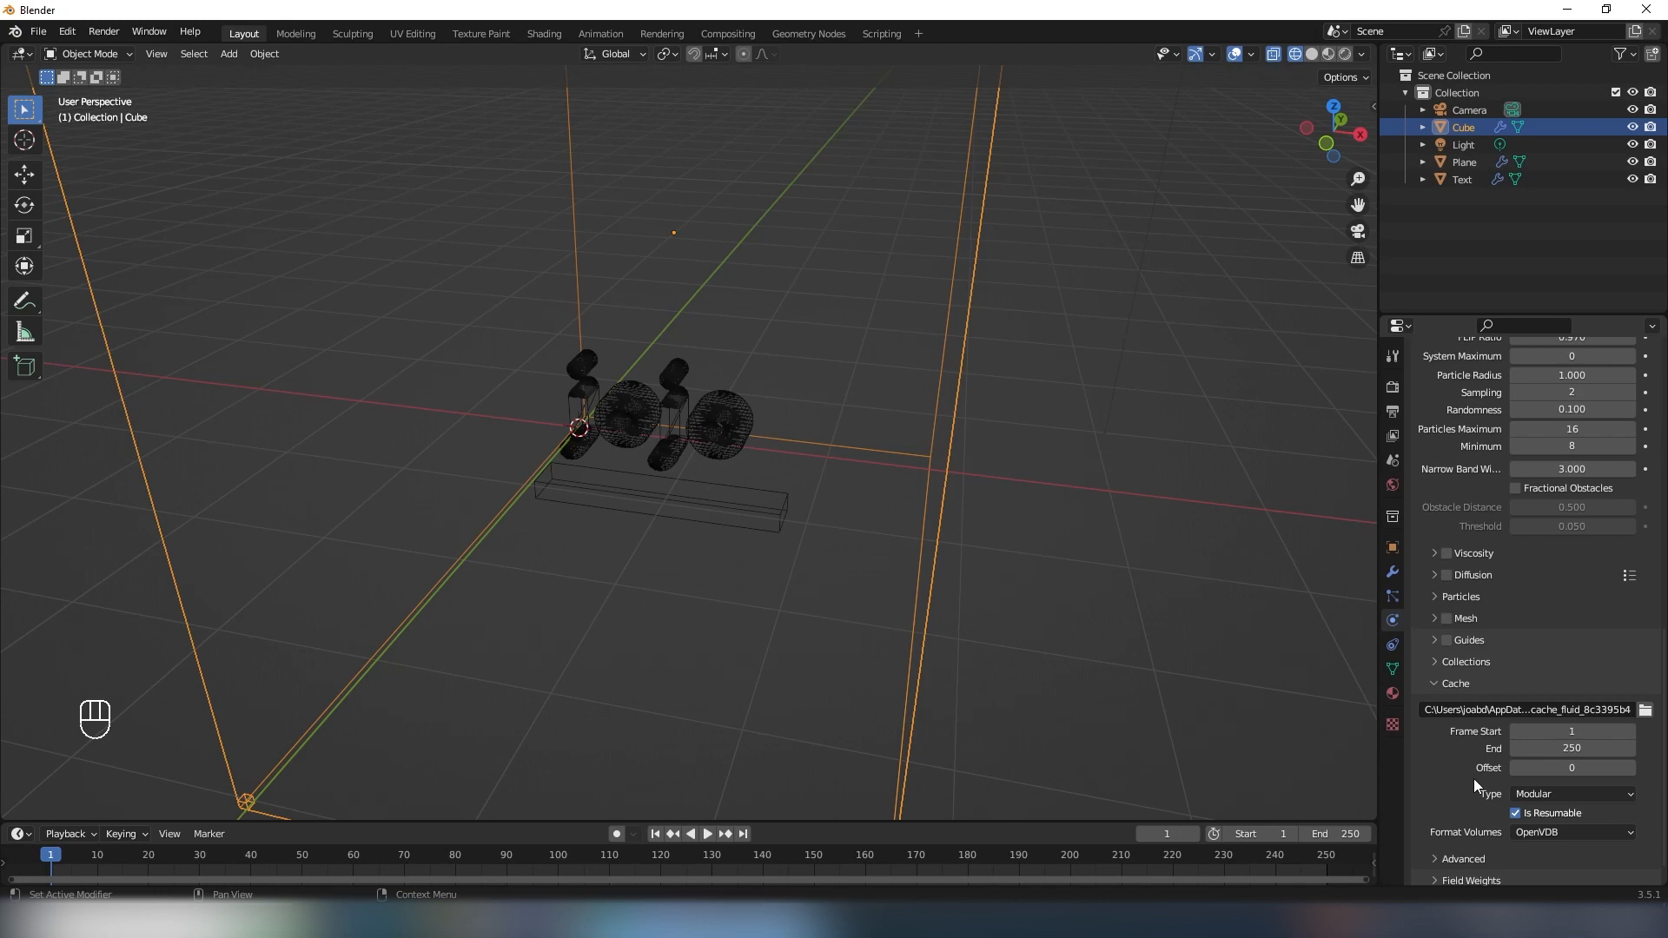
# - Set the fluid cache's end frame to 200
pyautogui.click(1571, 748)
pyautogui.write('200')
pyautogui.press('Return')
# - Enable mesh generation for the liquid domain and set the cache's mesh file format to Object
pyautogui.scroll(2, 1506, 648)
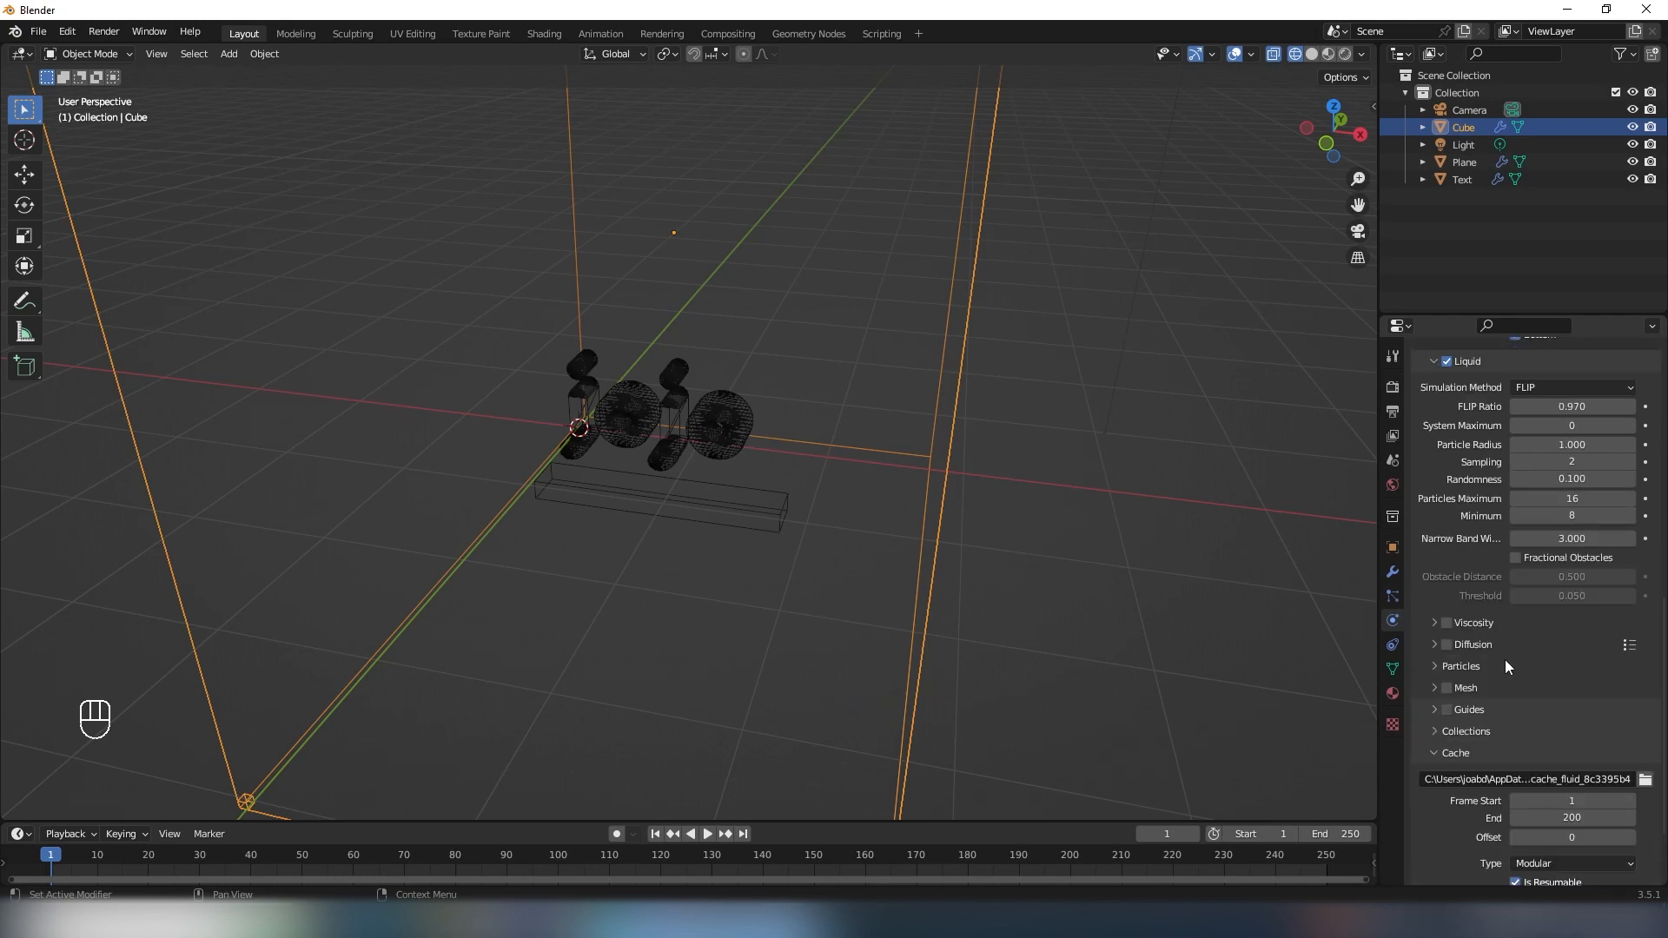
pyautogui.click(1433, 688)
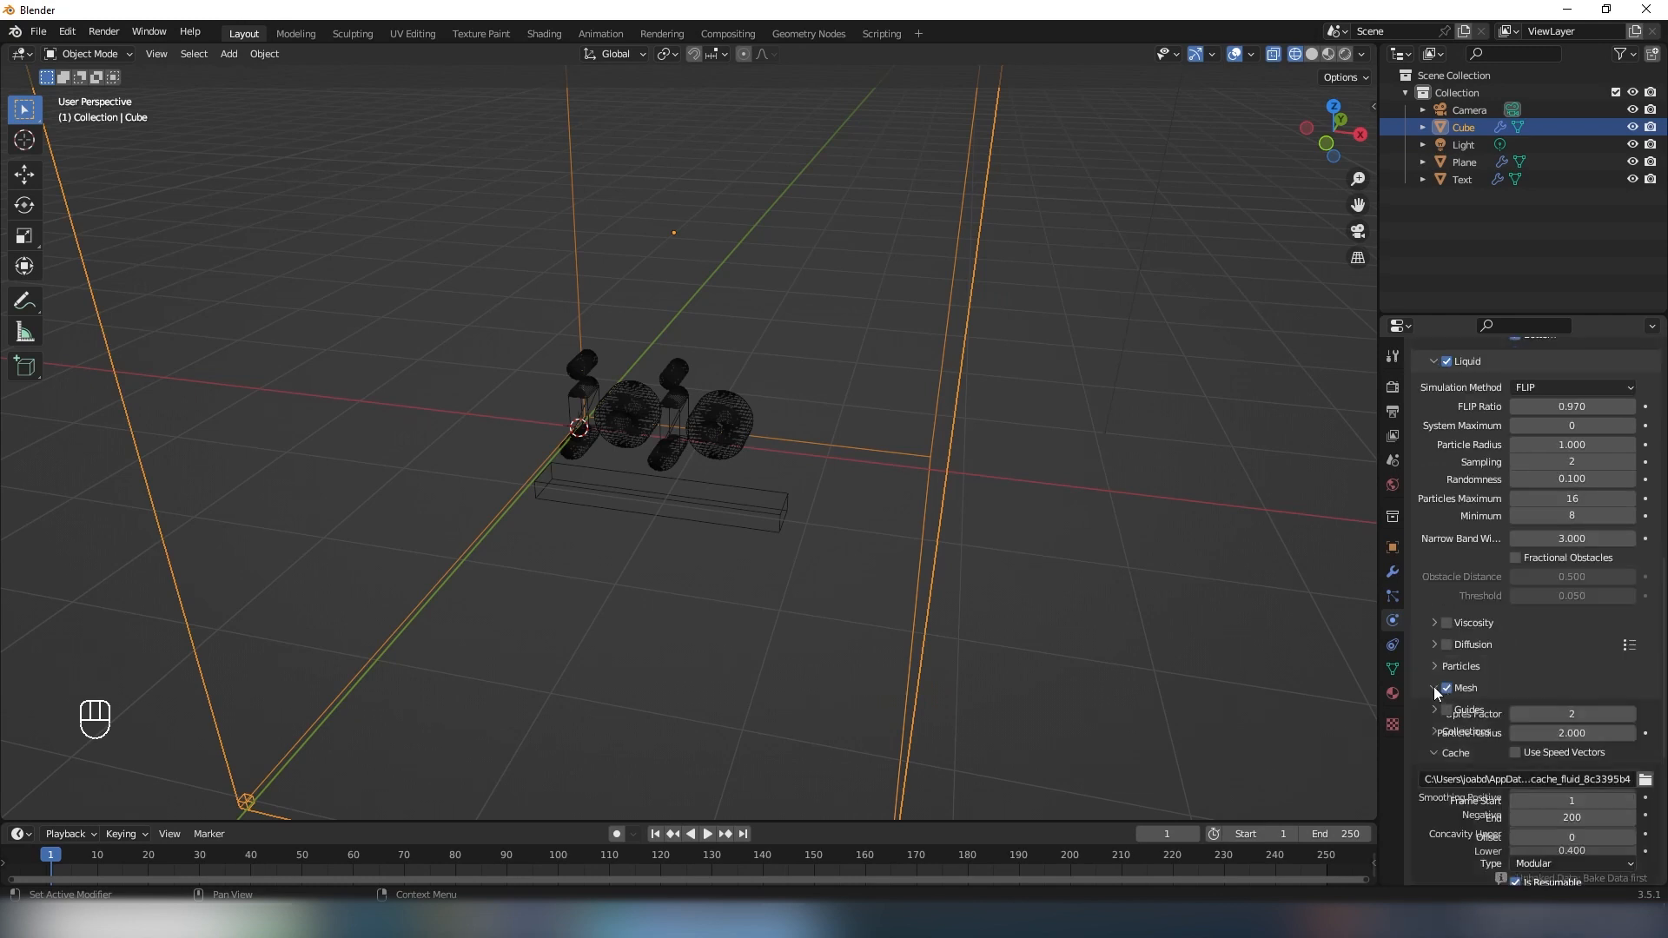
pyautogui.scroll(-2, 1547, 691)
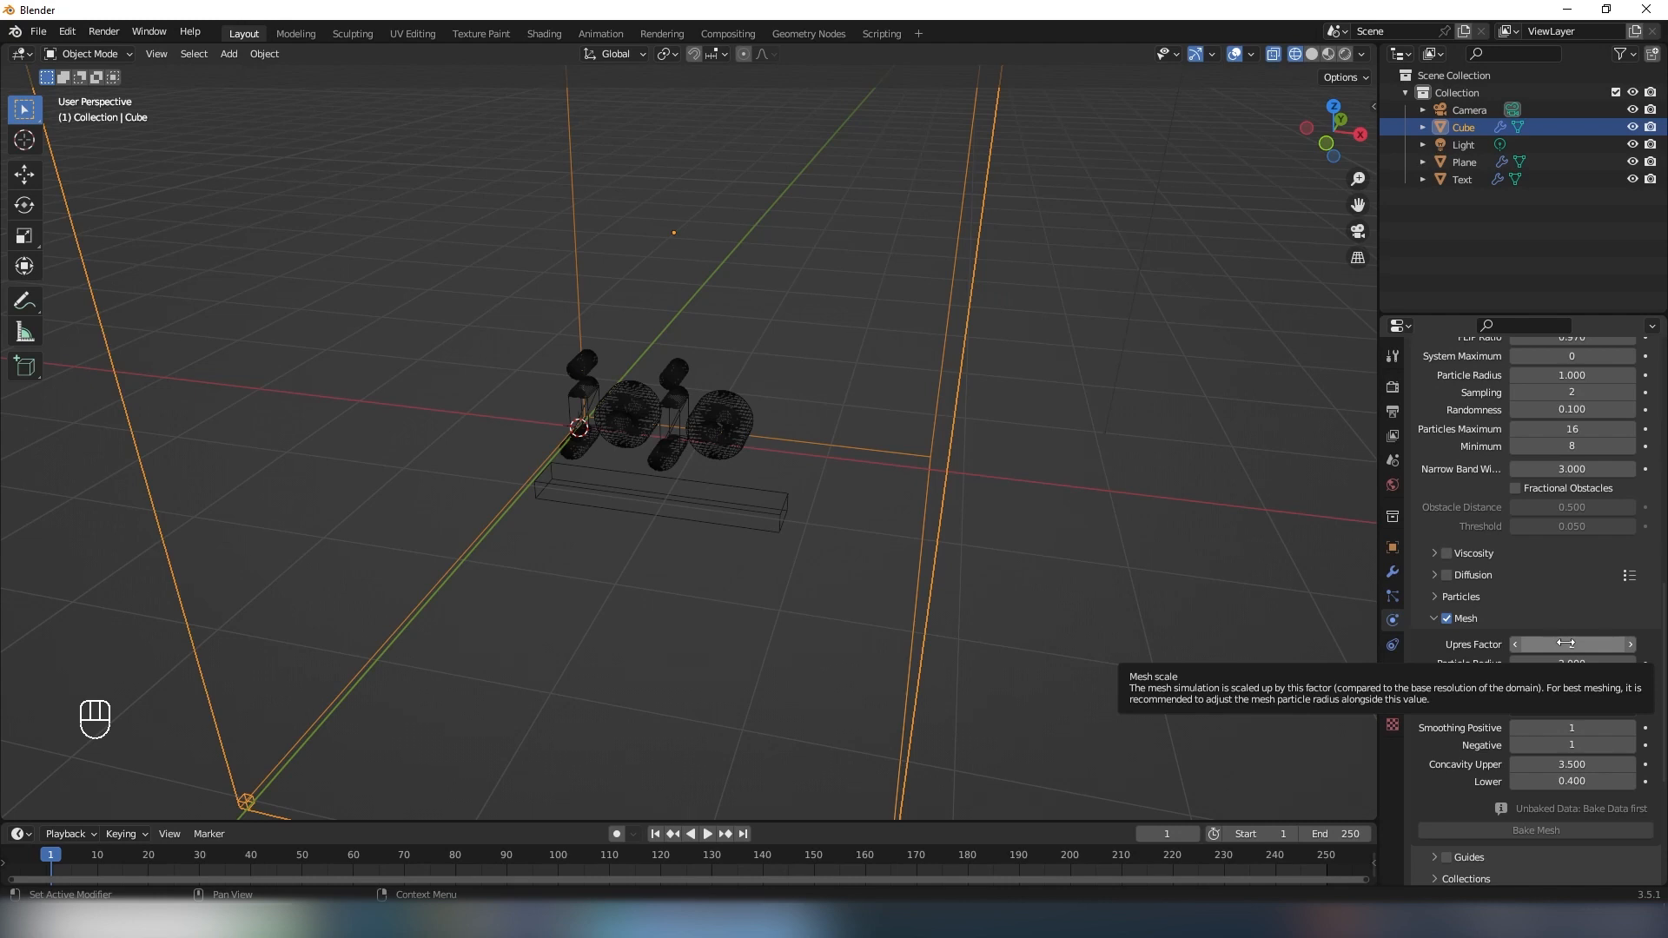
pyautogui.click(1435, 618)
pyautogui.scroll(-2, 1476, 664)
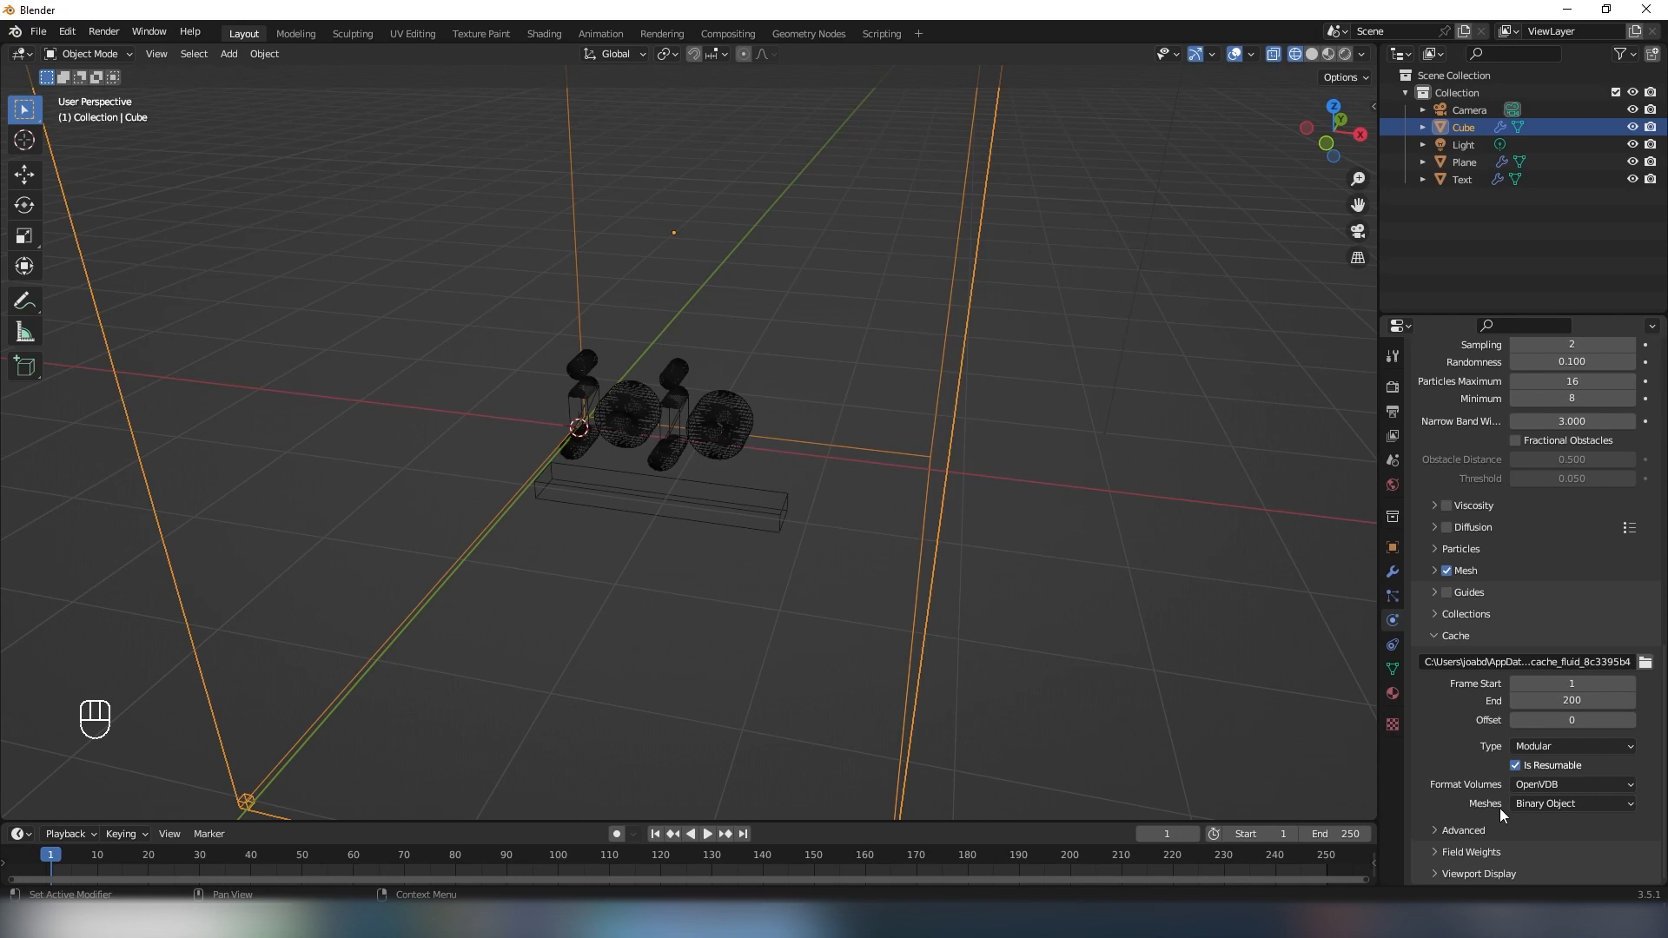
pyautogui.click(1568, 805)
pyautogui.click(1540, 841)
# - Bake the liquid domain's simulation data
pyautogui.moveTo(1047, 535)
pyautogui.mouseDown(button='middle')
pyautogui.moveTo(1033, 496)
pyautogui.moveTo(1050, 507)
pyautogui.mouseUp(button='middle')
pyautogui.scroll(15, 1468, 607)
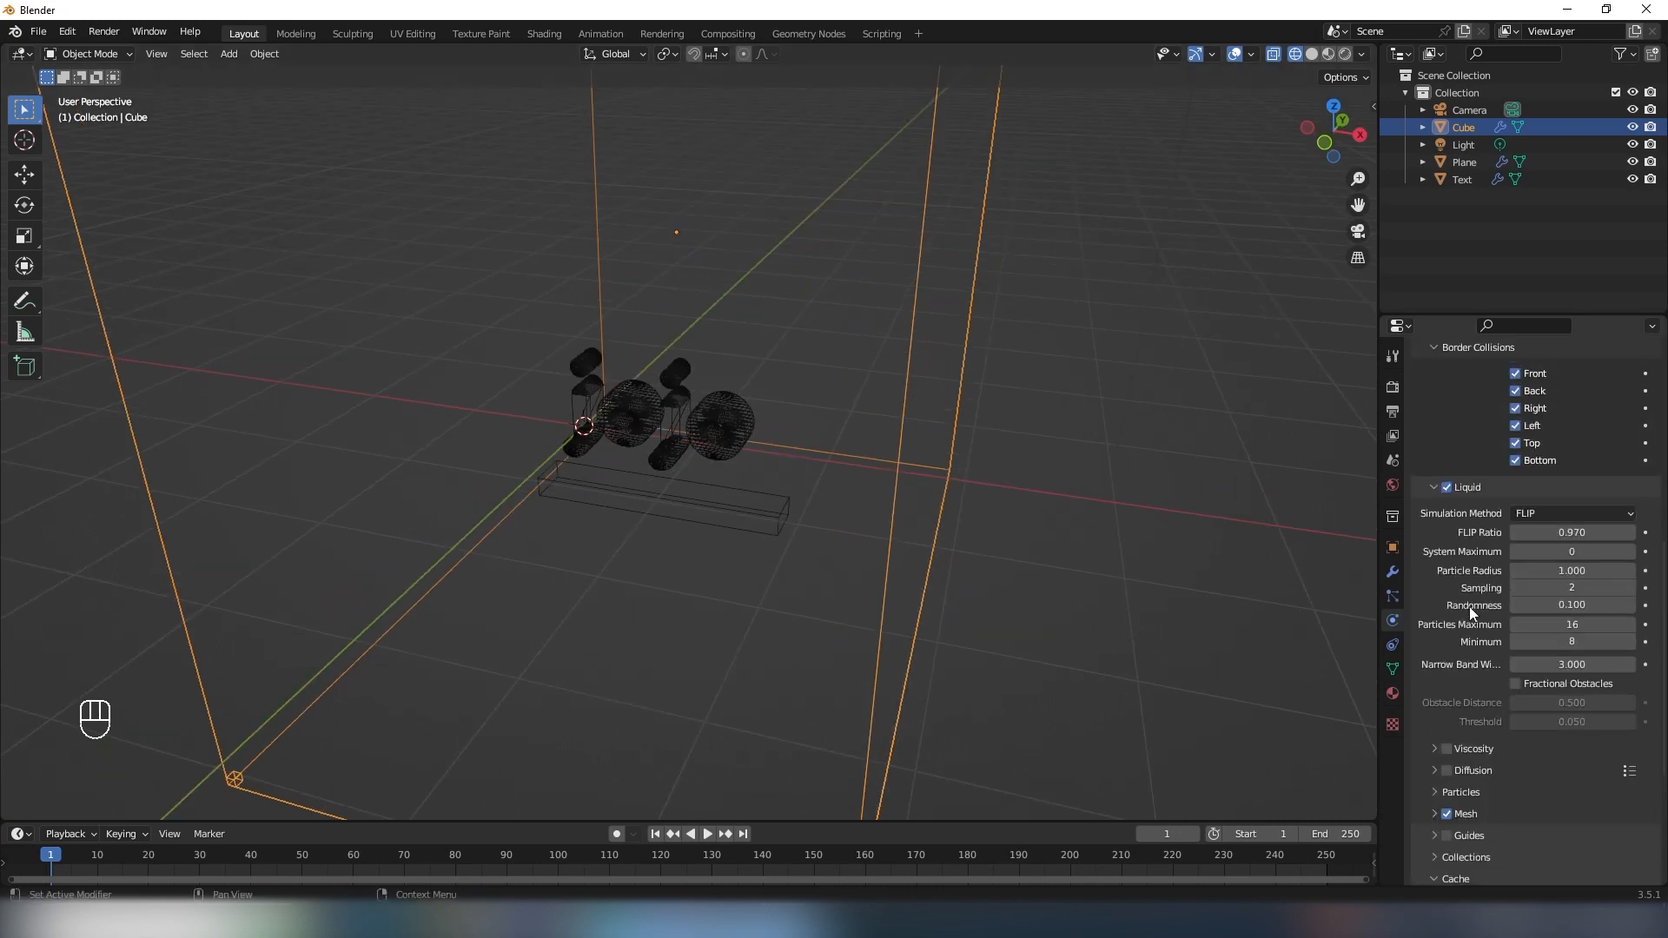
pyautogui.click(1522, 769)
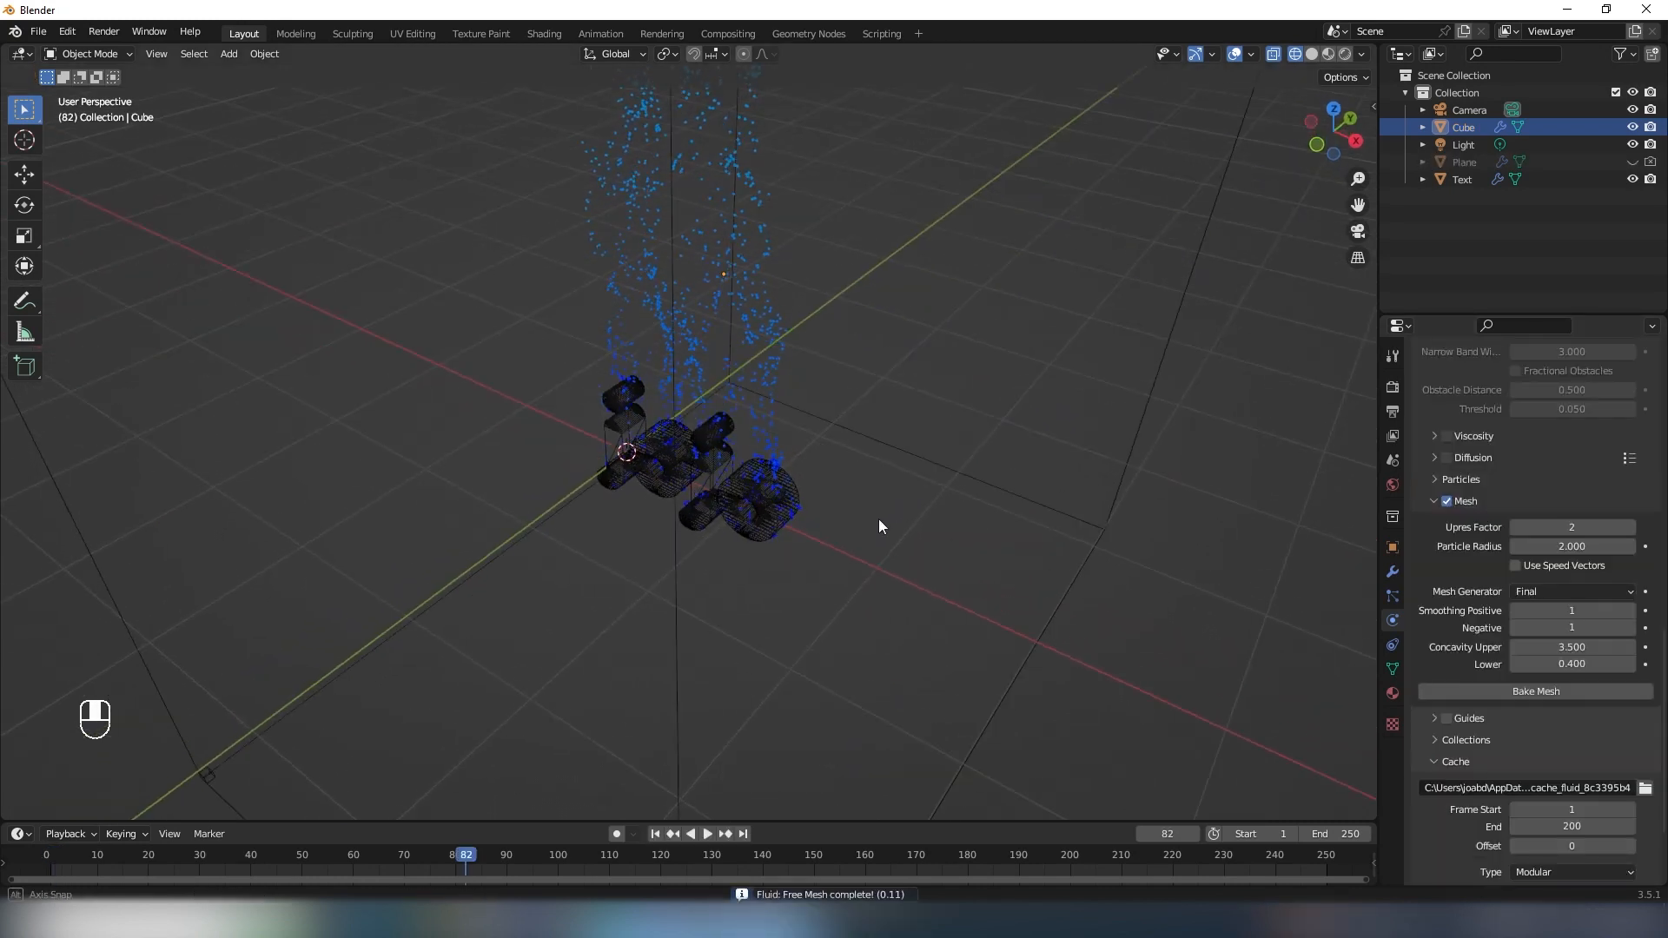
pyautogui.moveTo(878, 518); pyautogui.dragTo(883, 471, button='middle')
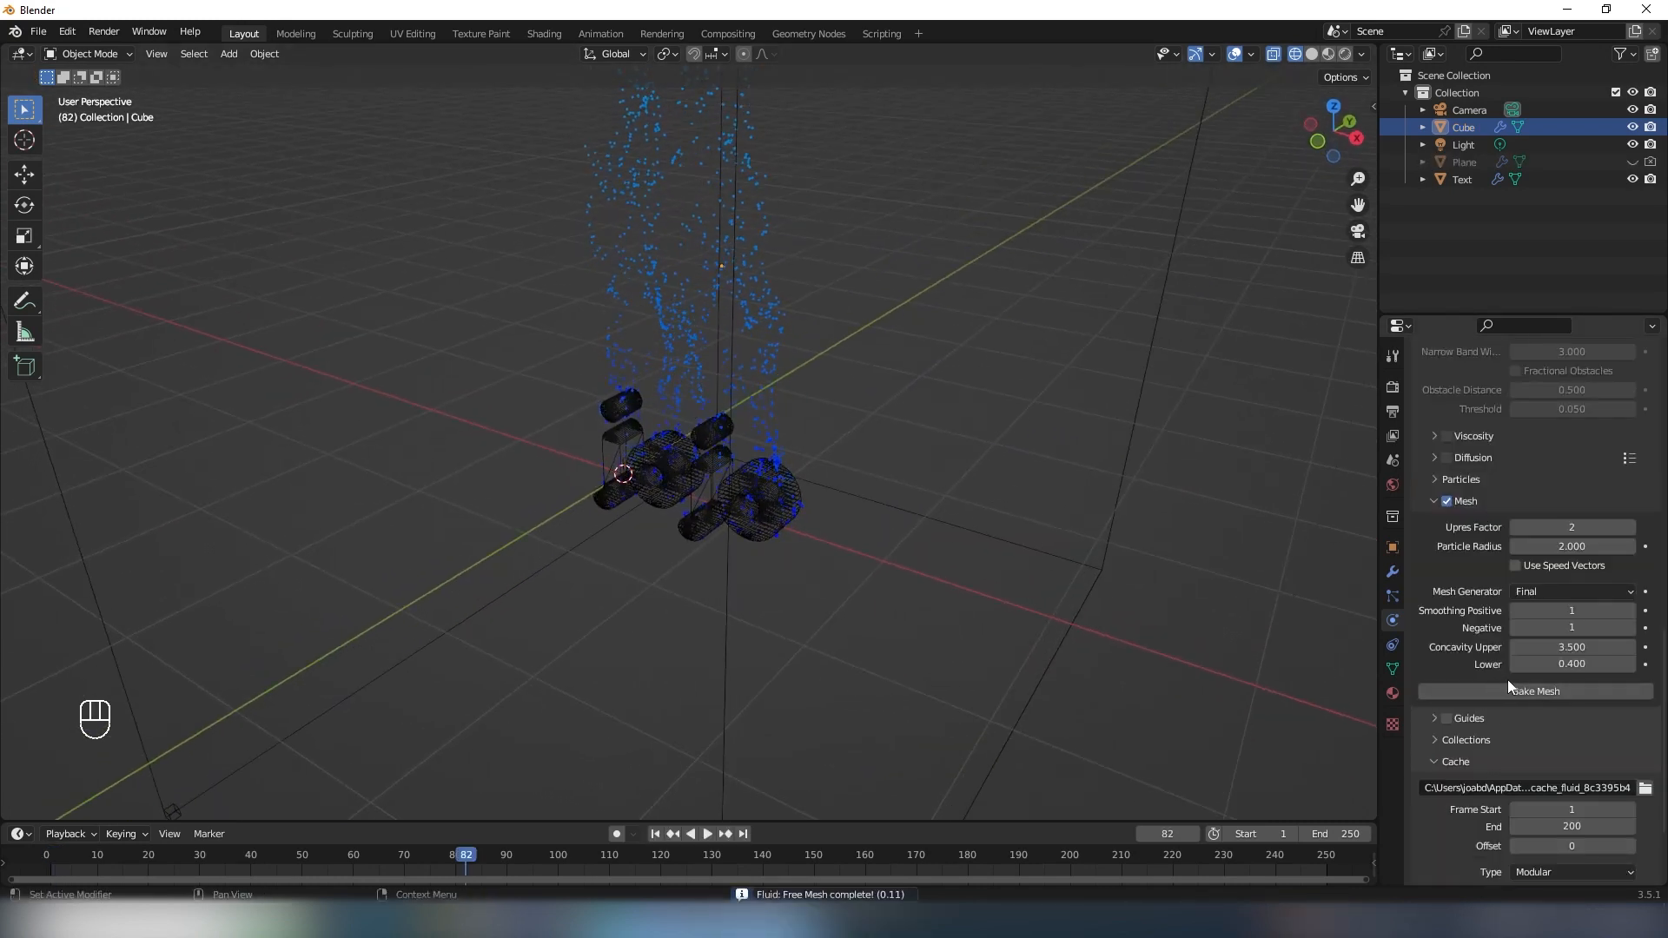
# - Set the domain's cache folder to F:\WobbleText\ and bake the liquid mesh
pyautogui.scroll(-4, 1482, 647)
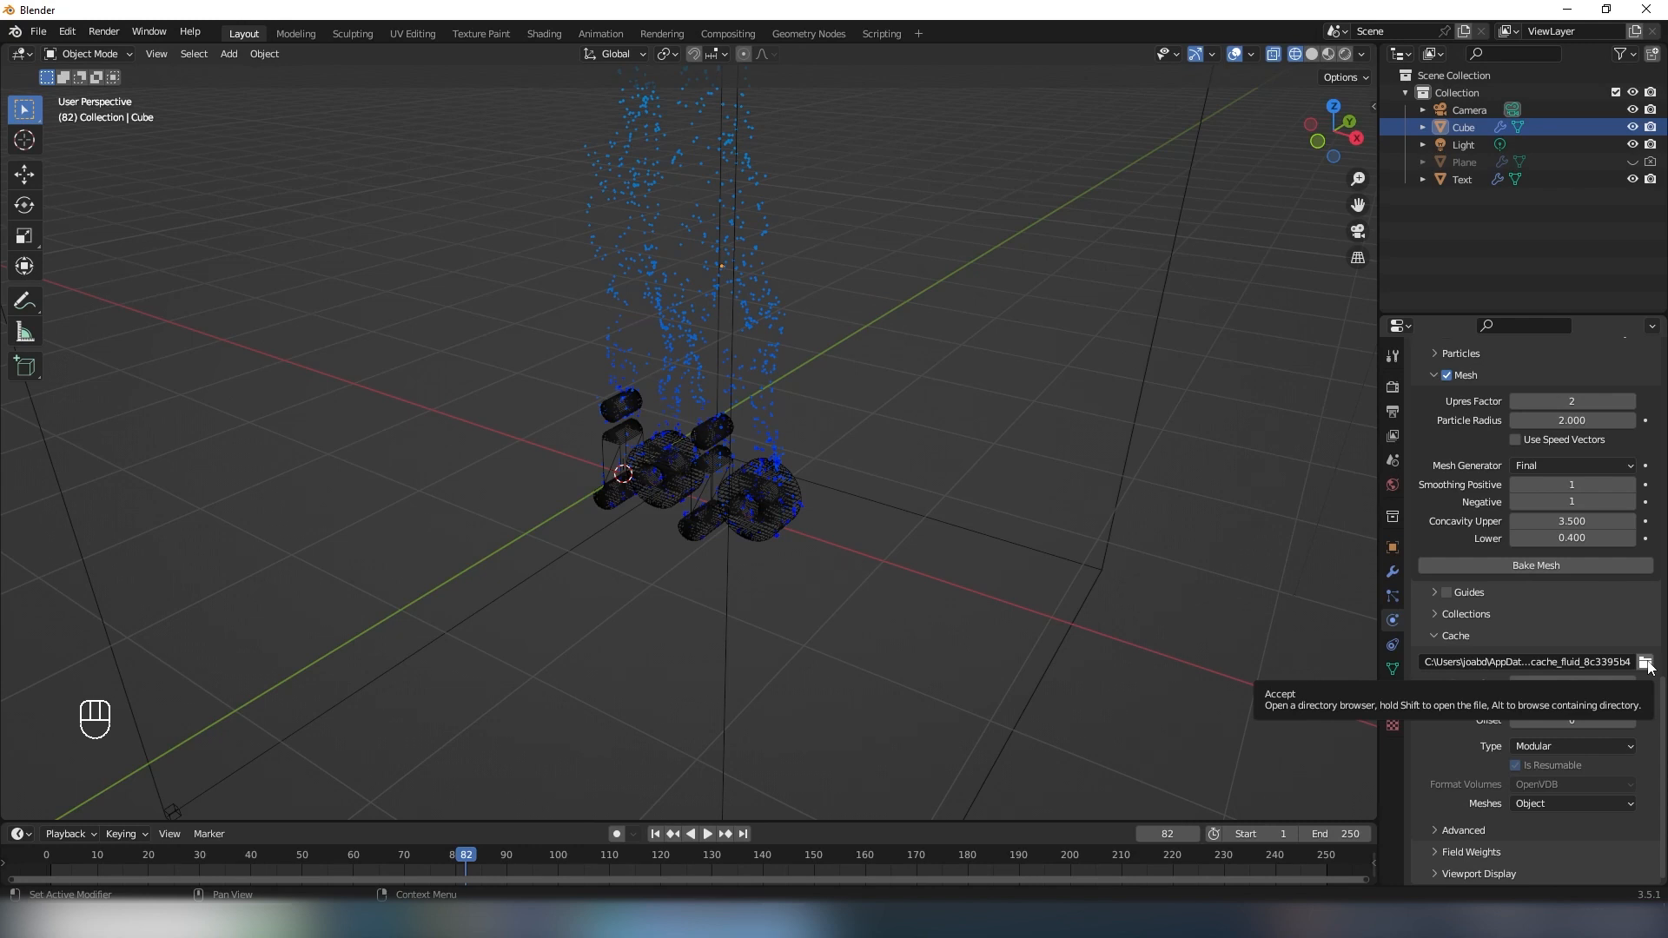
pyautogui.scroll(4, 1646, 621)
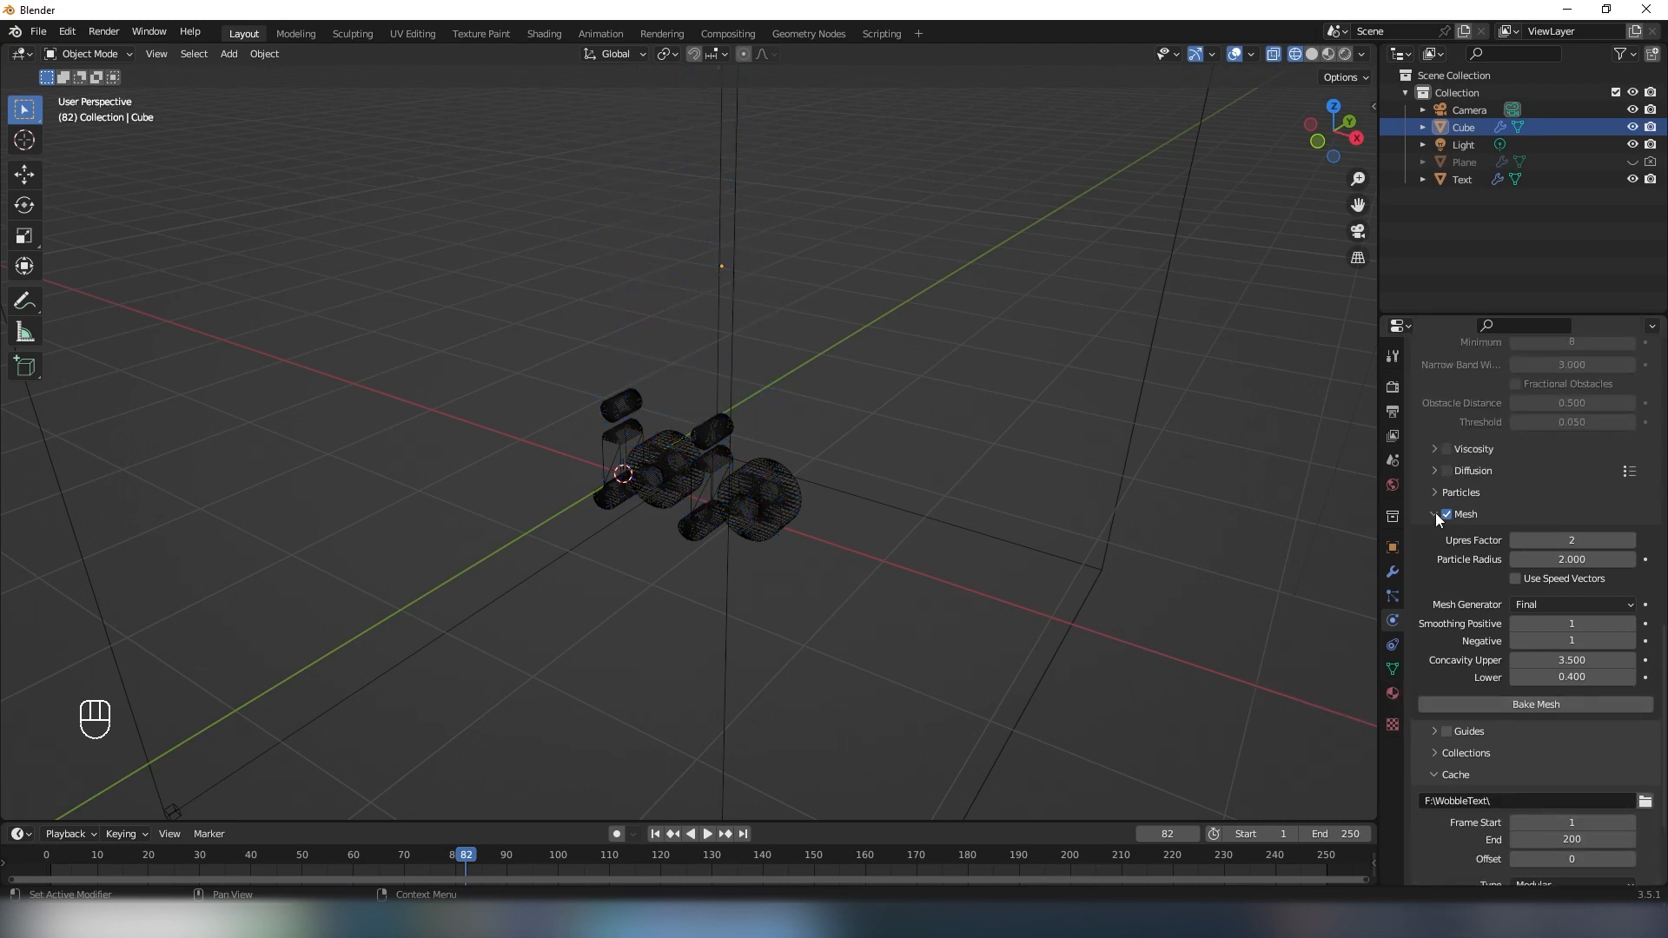
pyautogui.click(1527, 707)
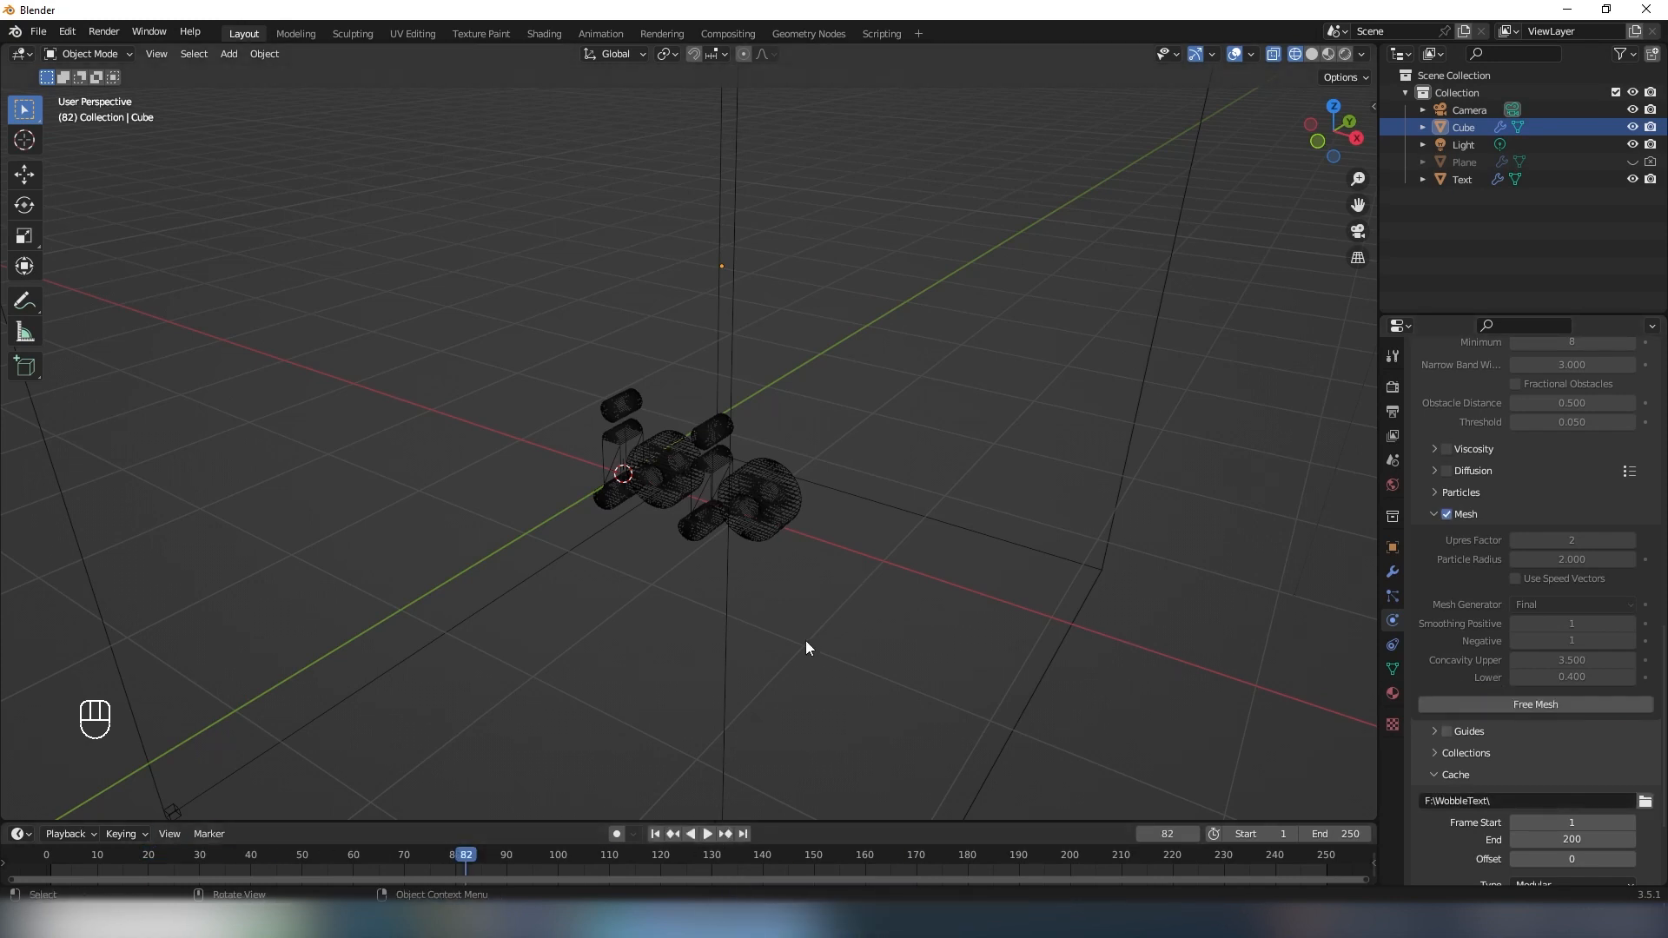
# - Play the animation from frame 1 and stop at frame 33 to check the baked mesh
pyautogui.hotkey('shift', 'Left')
pyautogui.press('space')
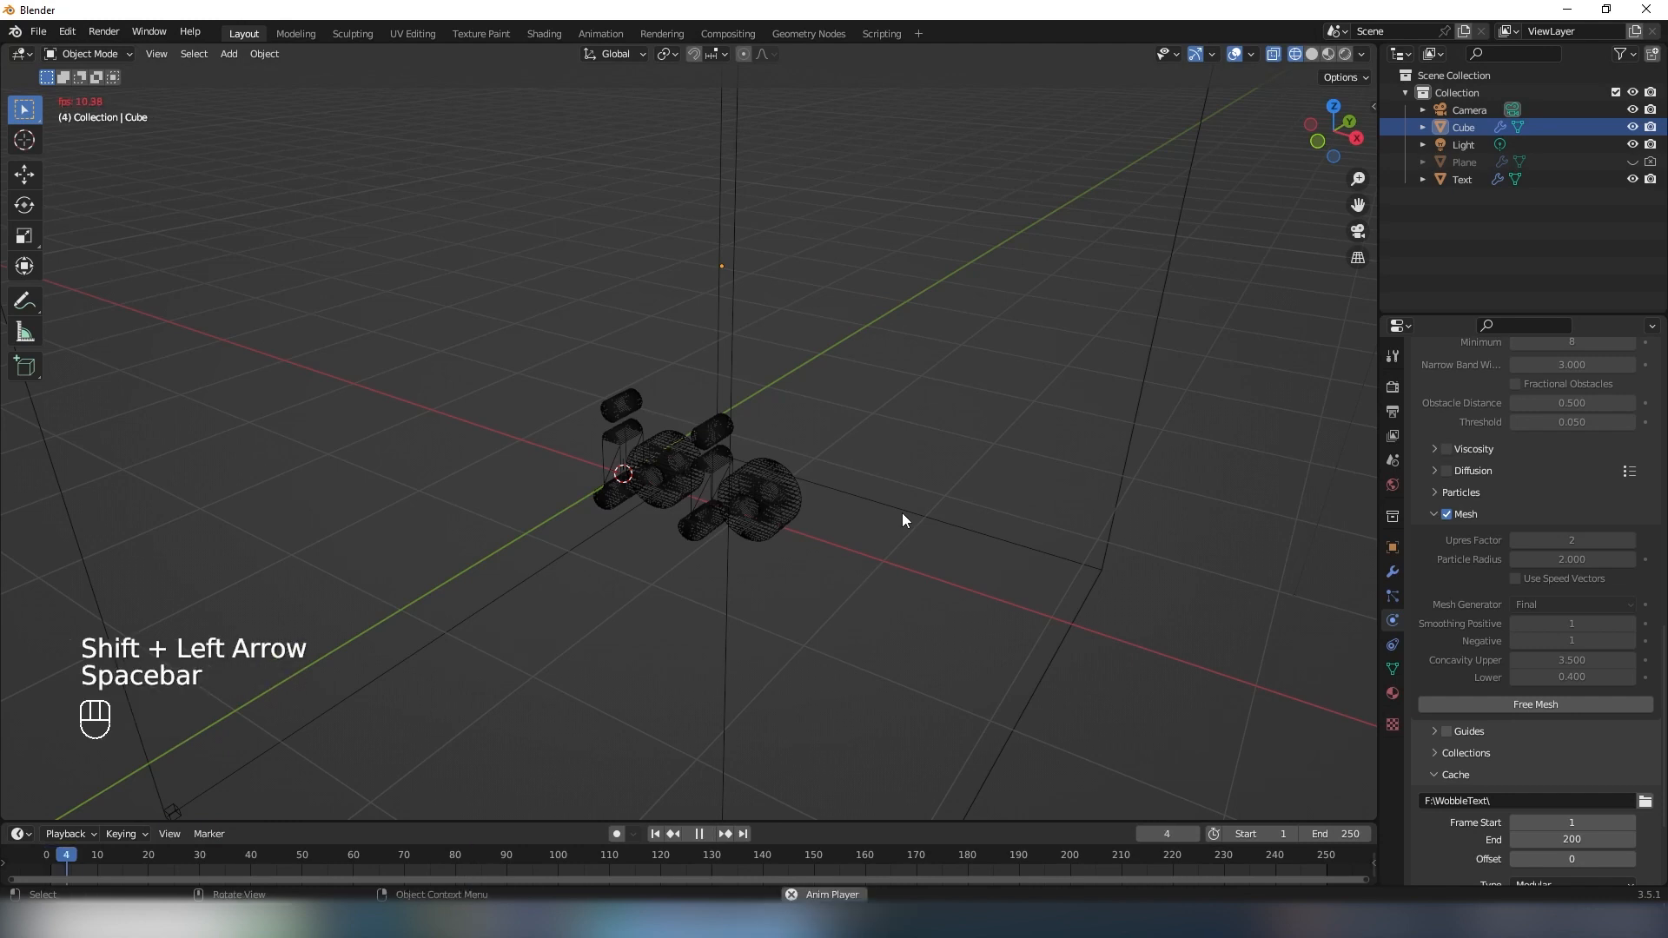
pyautogui.press('space')
# - Free the baked mesh and simulation data, and bake the domain's data again
pyautogui.click(1518, 708)
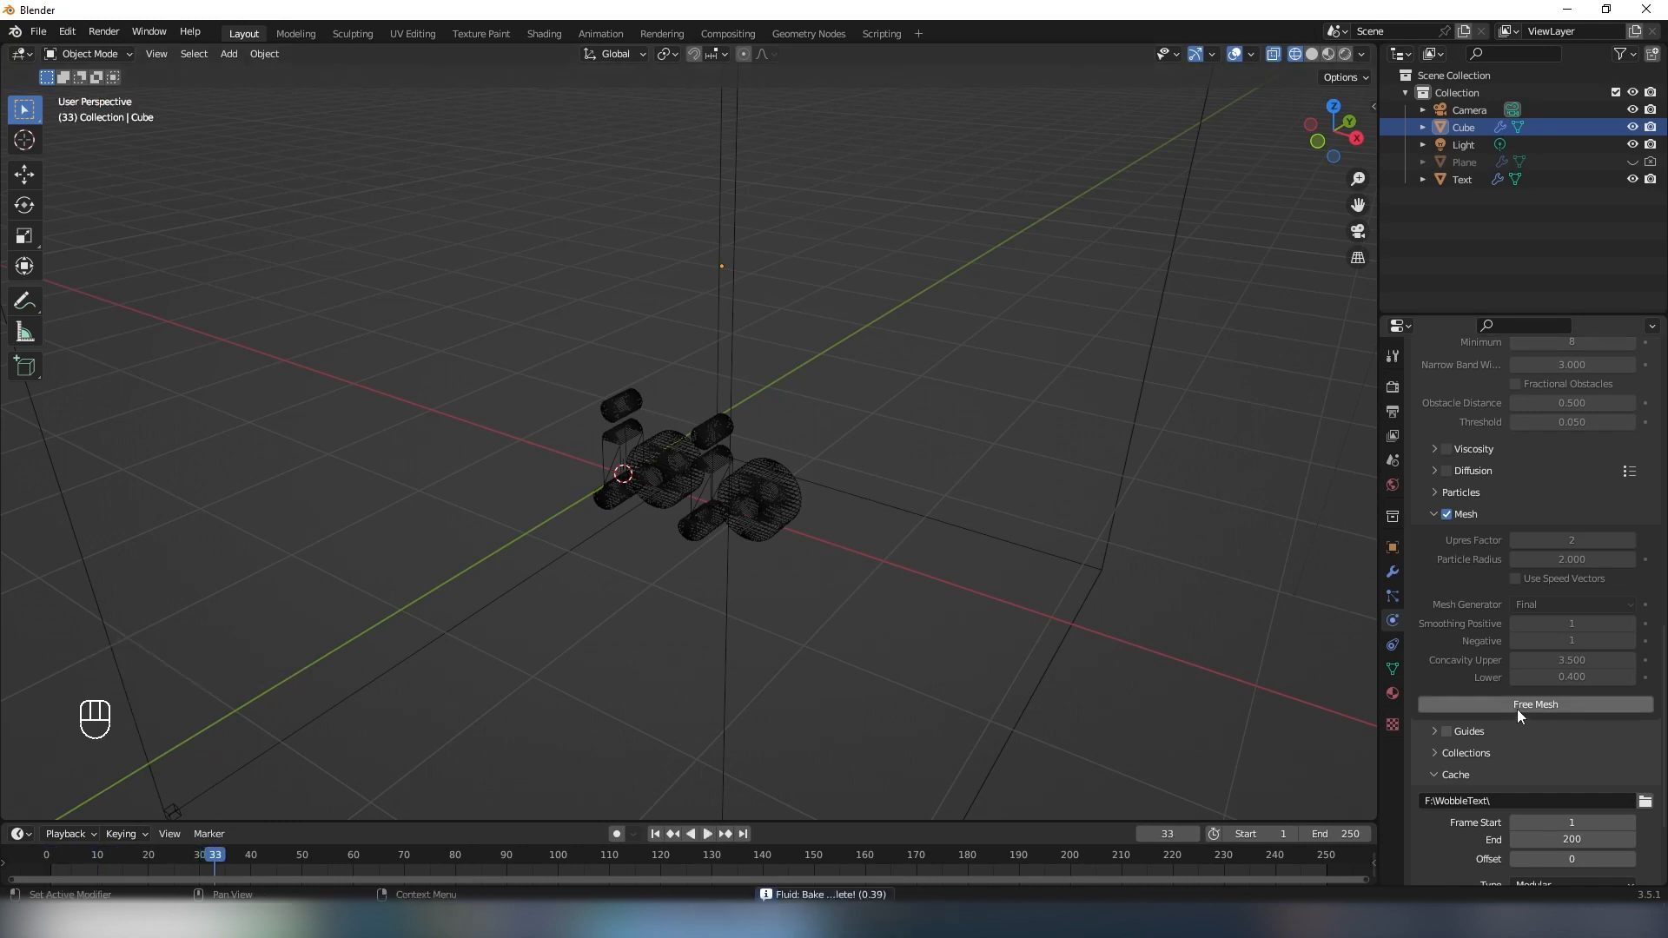
pyautogui.scroll(6, 1503, 686)
pyautogui.scroll(10, 1503, 686)
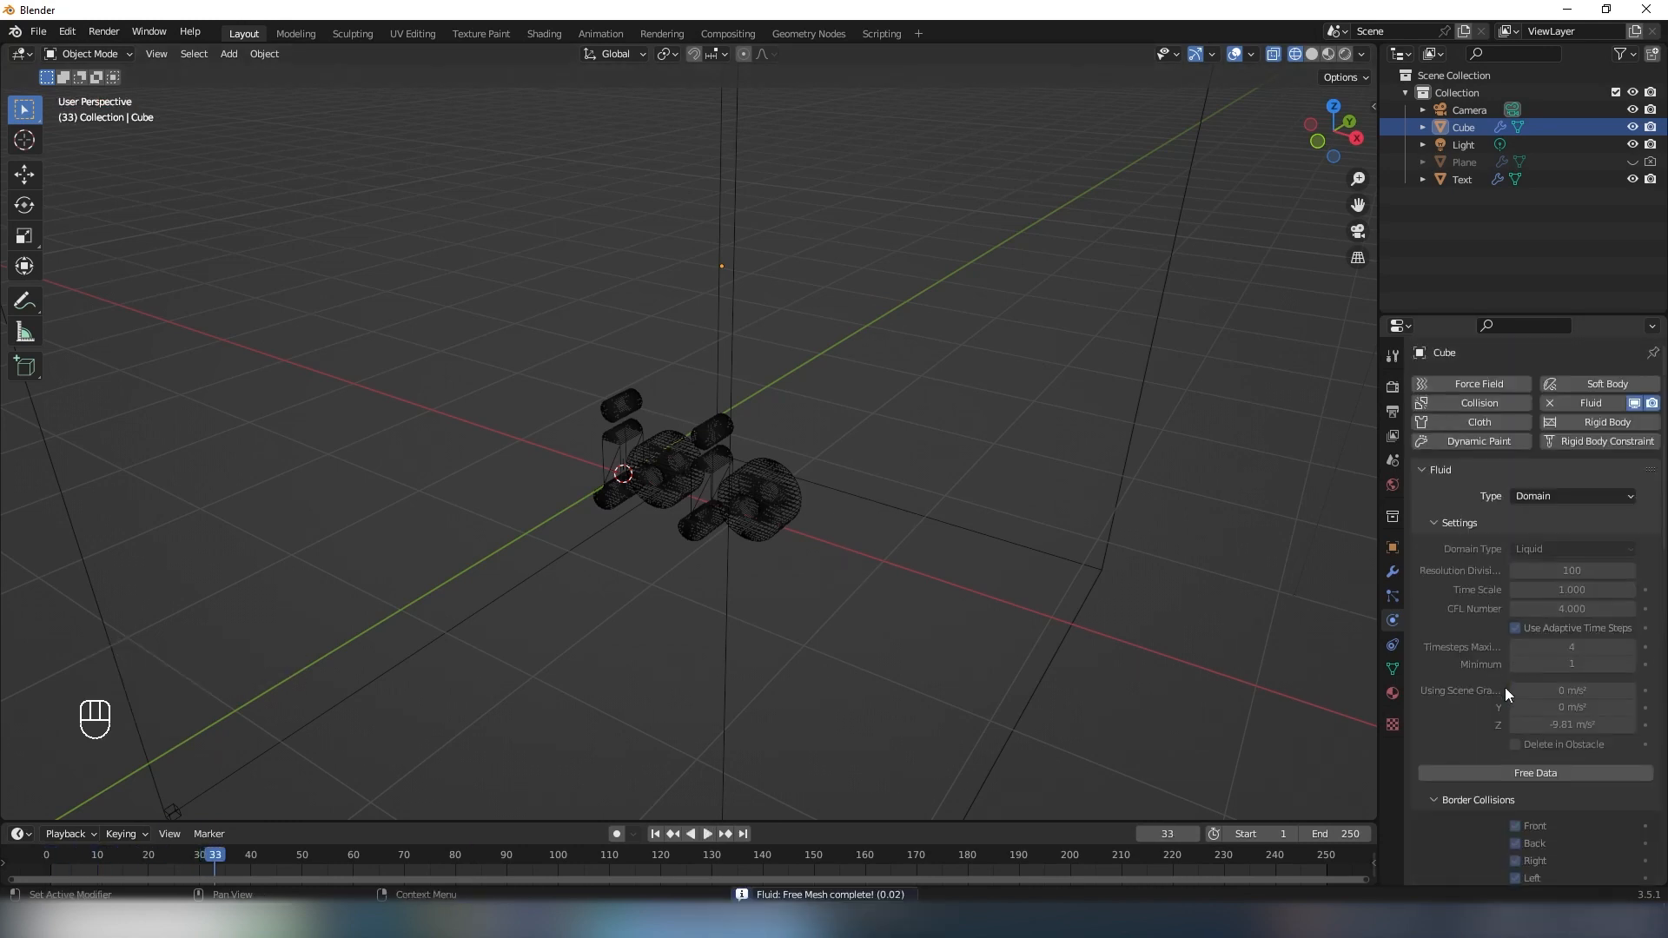
pyautogui.click(1542, 775)
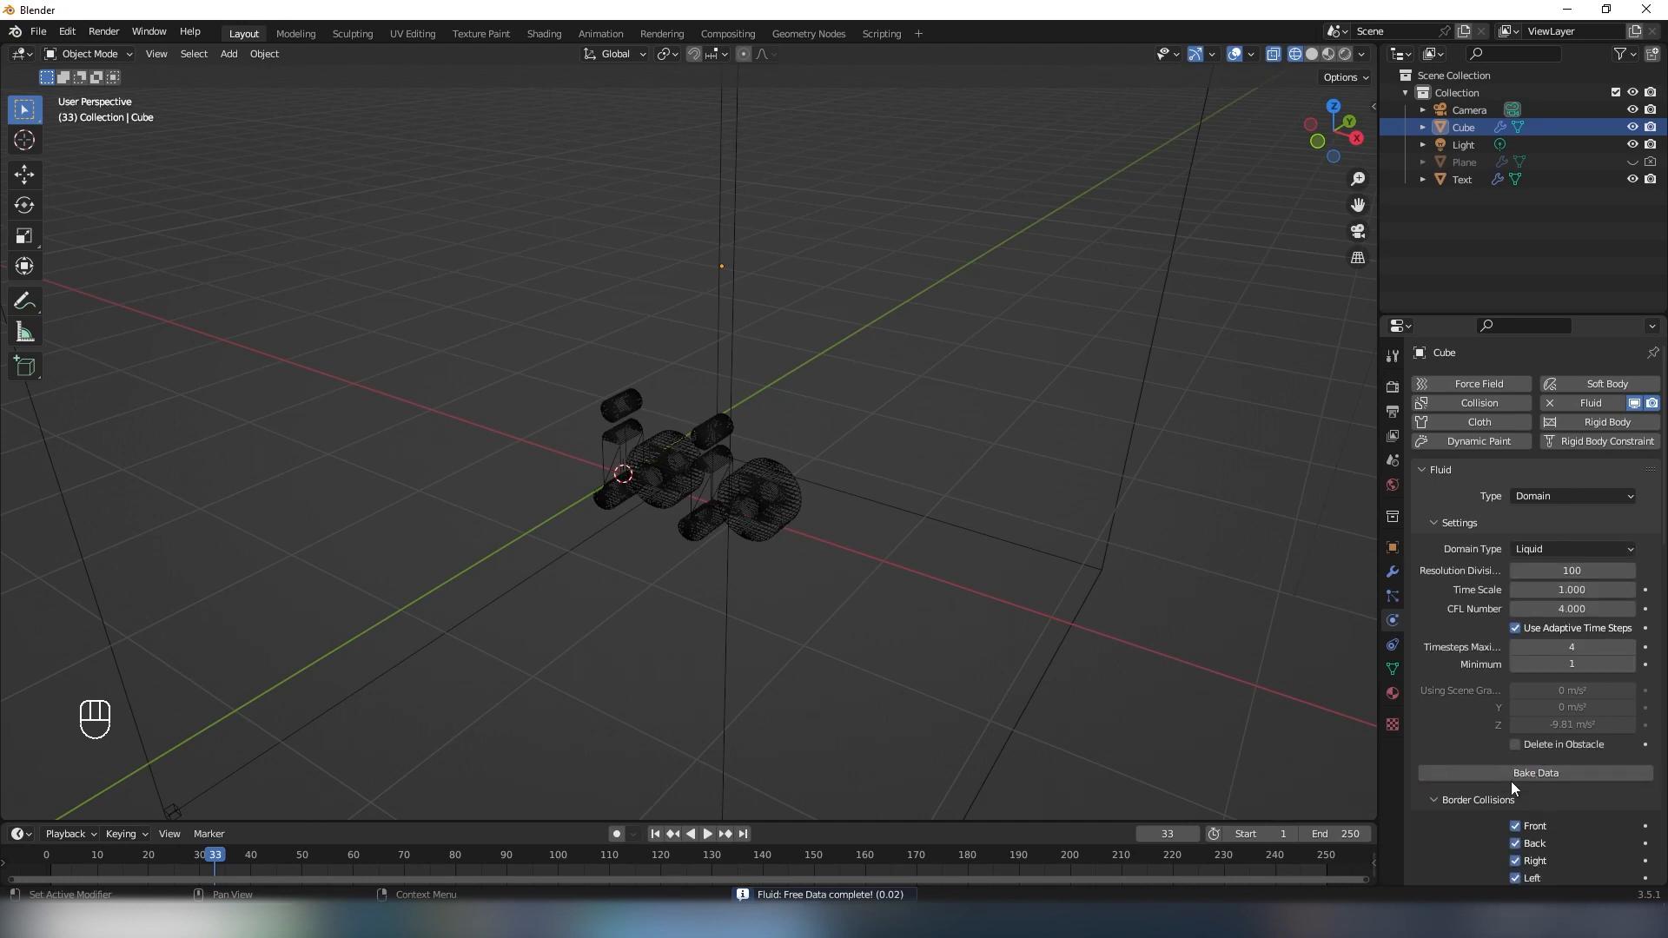
pyautogui.click(1529, 775)
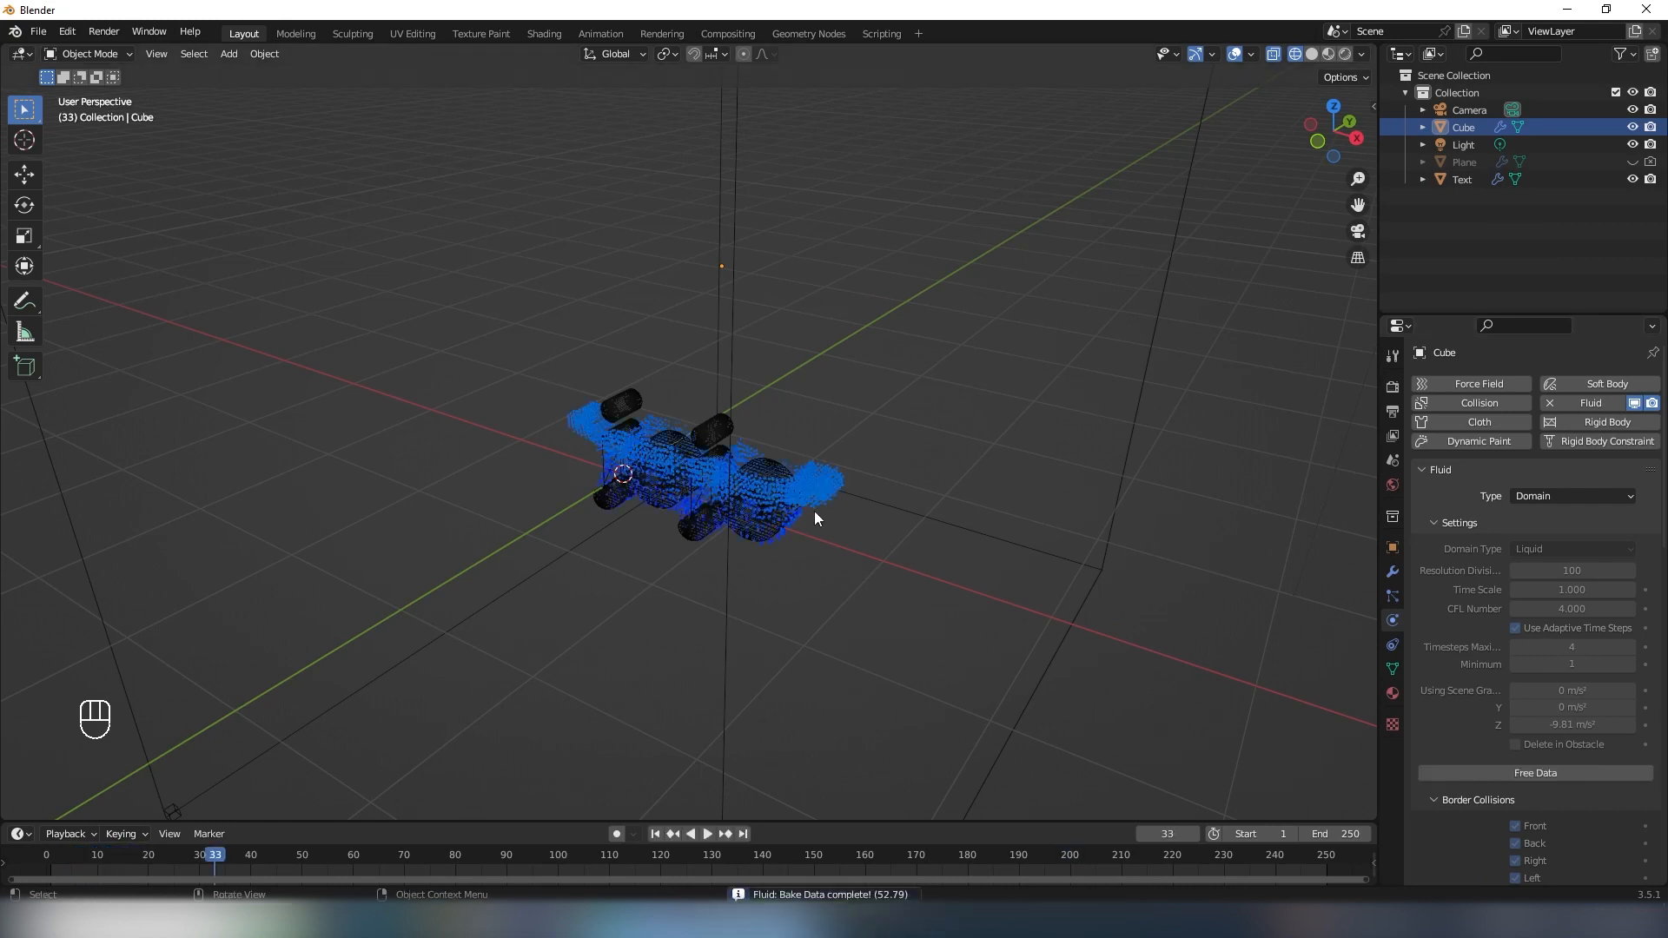
# - Bake the liquid mesh from the newly baked simulation data
pyautogui.scroll(-10, 1487, 692)
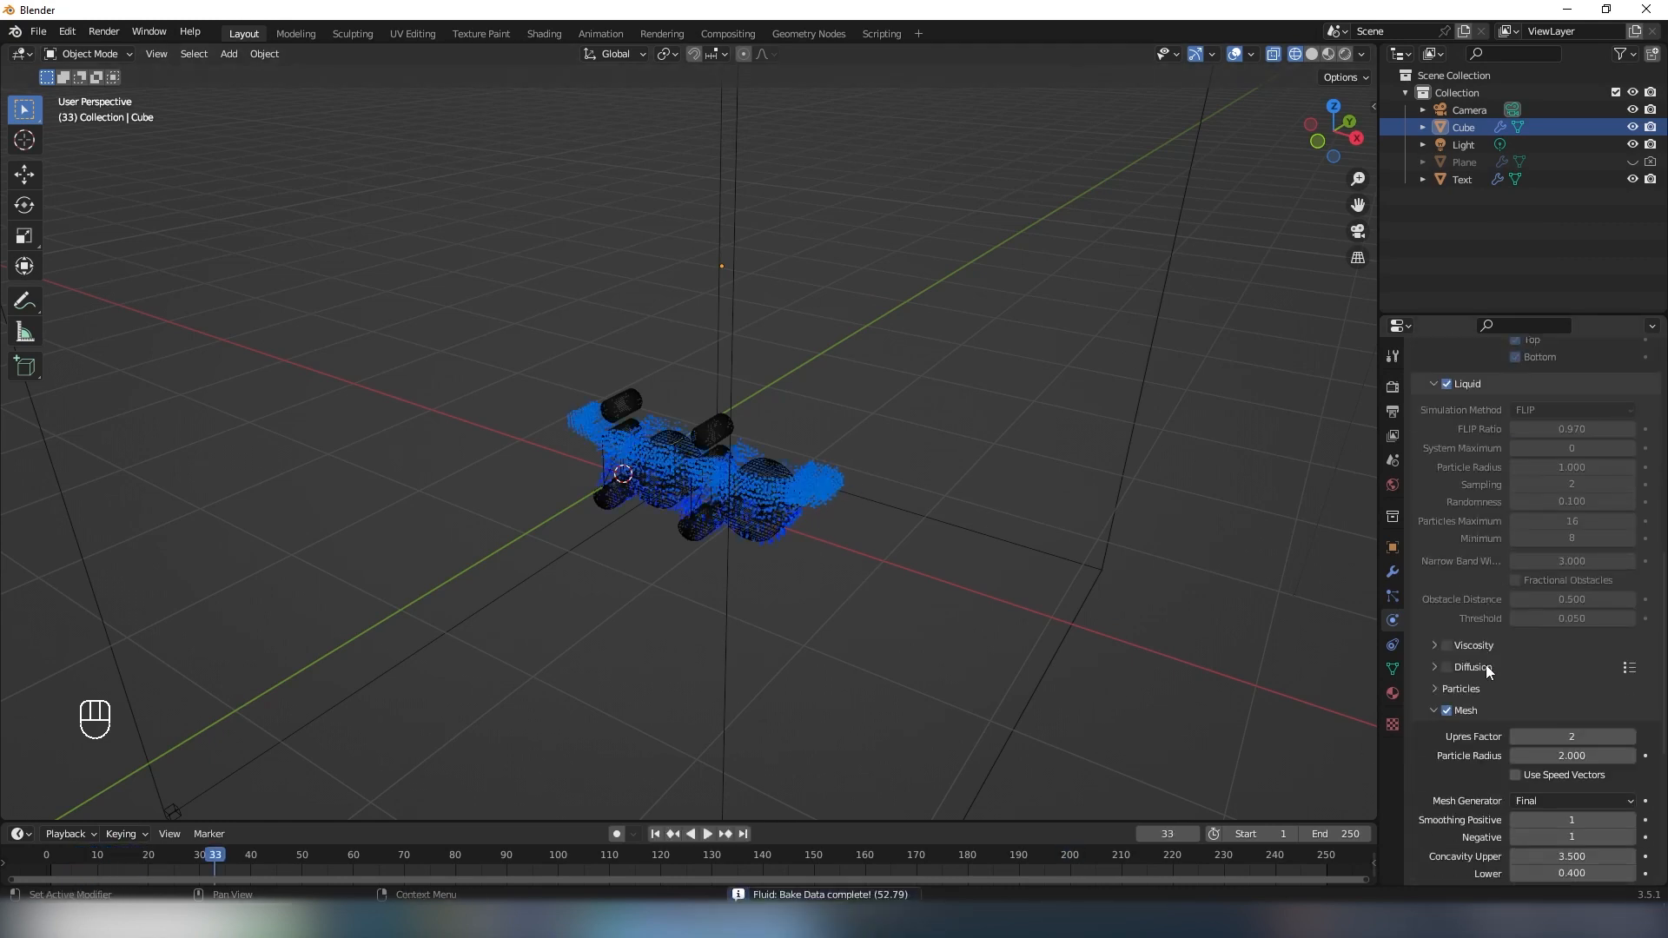
pyautogui.scroll(3, 1473, 637)
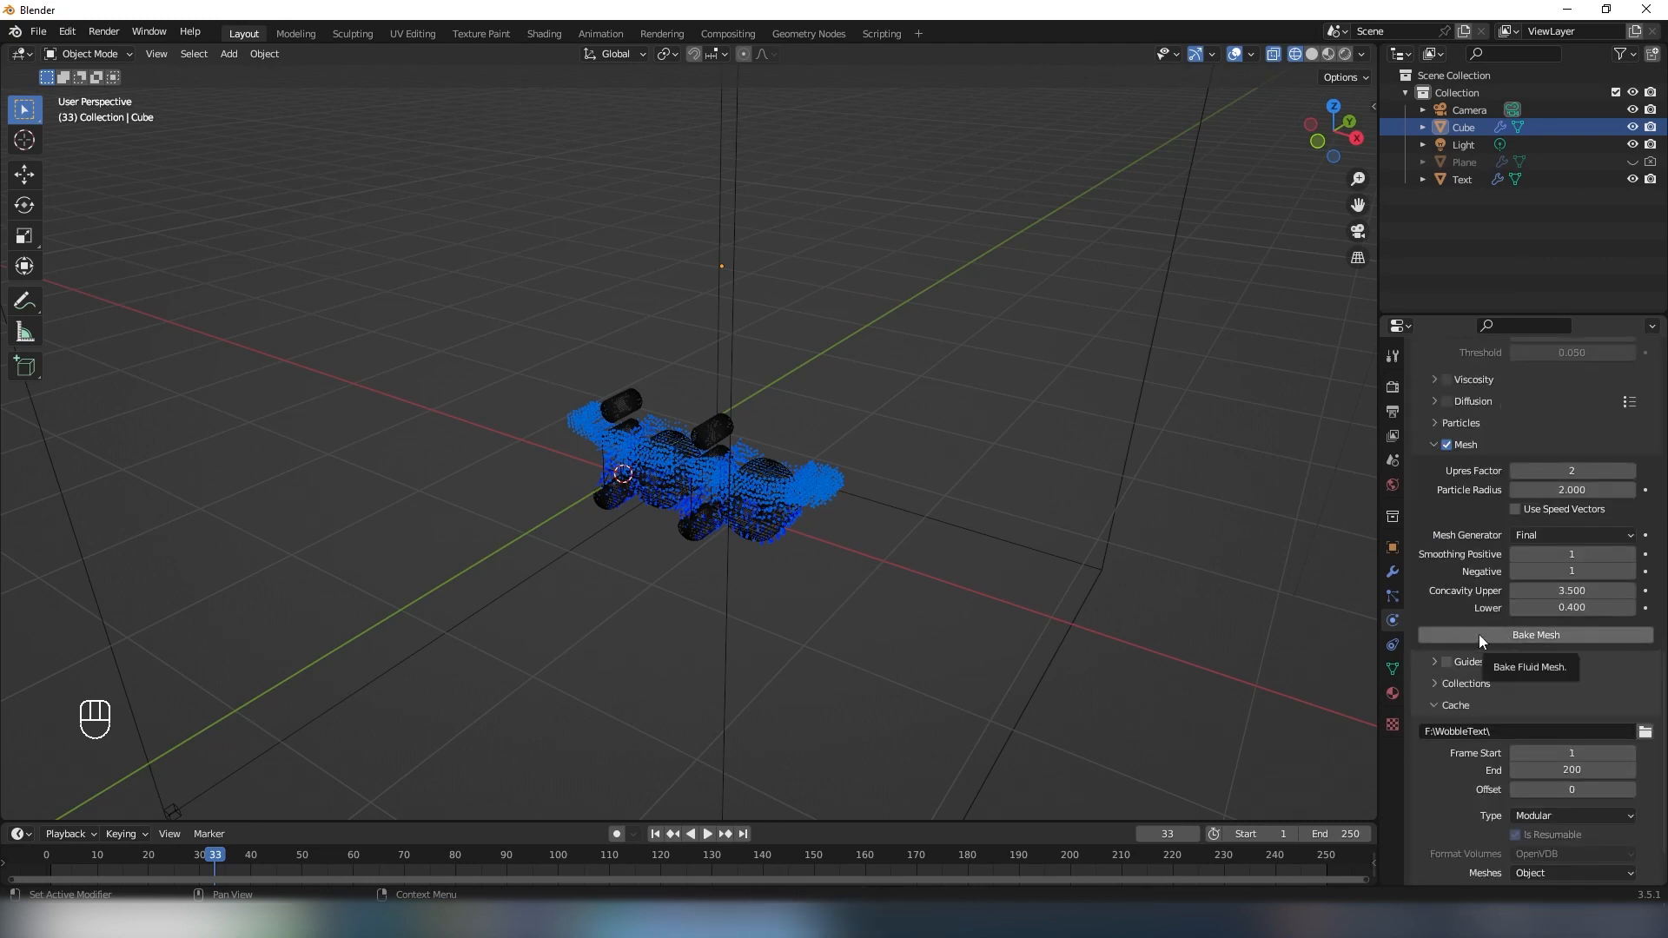
pyautogui.click(1512, 634)
# - Play the meshed simulation twice, stopping at frame 66, and inspect the rising liquid from several angles
pyautogui.keyDown('shift'); pyautogui.moveTo(950, 377); pyautogui.dragTo(788, 433, button='middle'); pyautogui.keyUp('shift')
pyautogui.press('space')
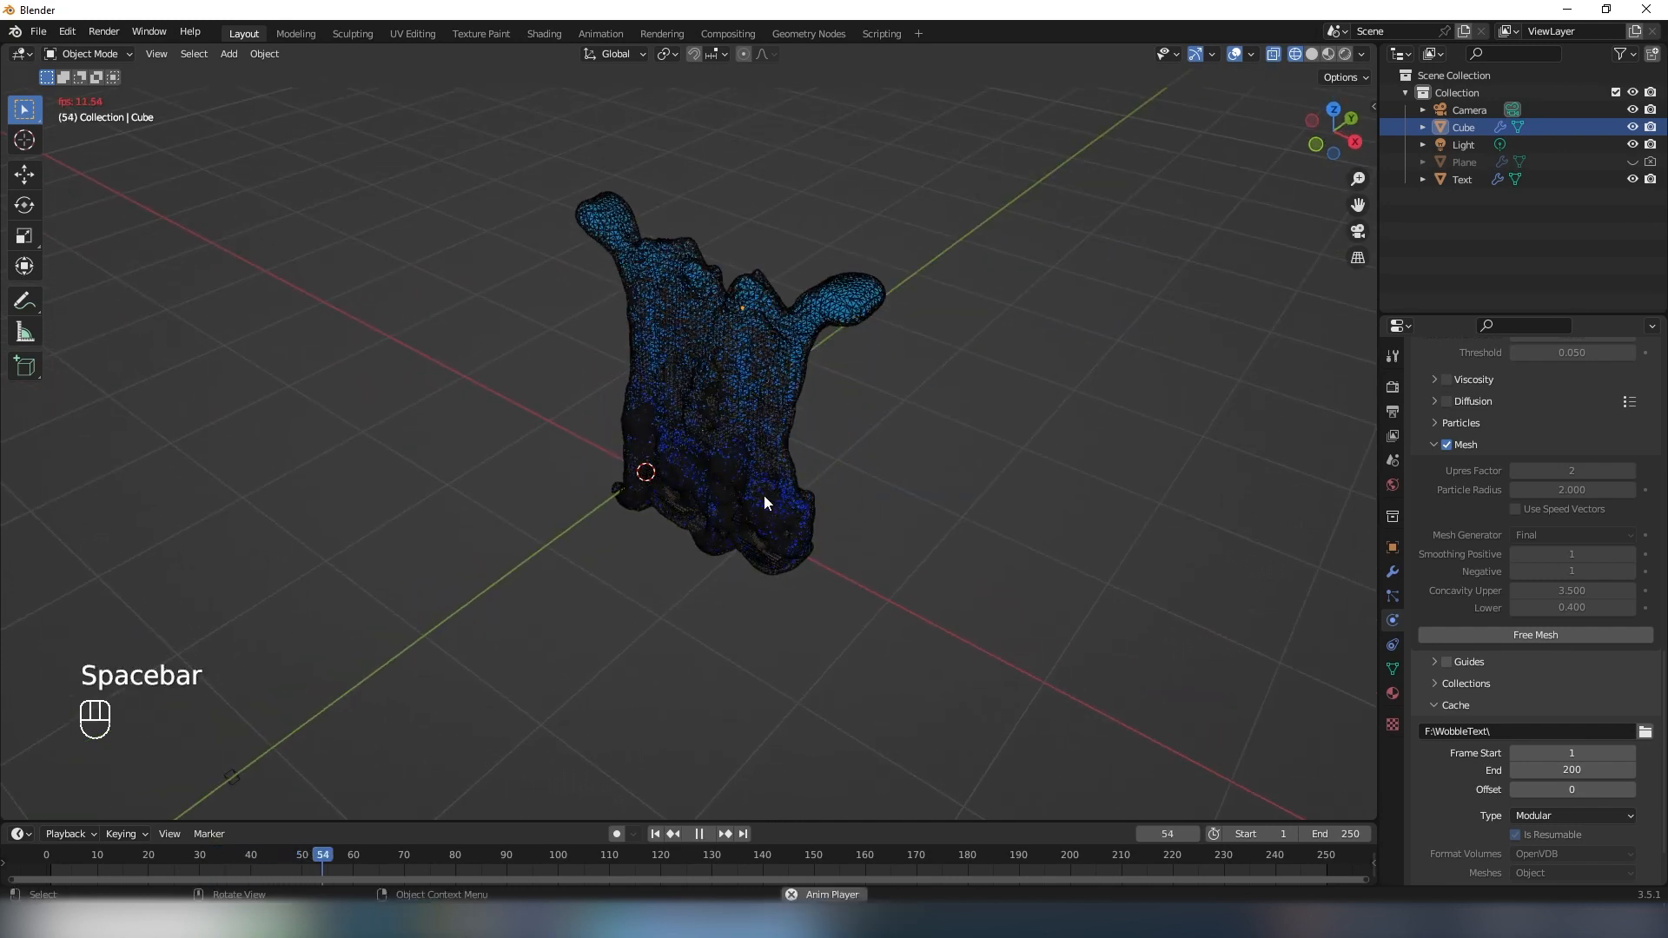
pyautogui.press('space')
pyautogui.moveTo(764, 493); pyautogui.dragTo(848, 461, button='middle')
pyautogui.hotkey('shift', 'Left')
pyautogui.press('space')
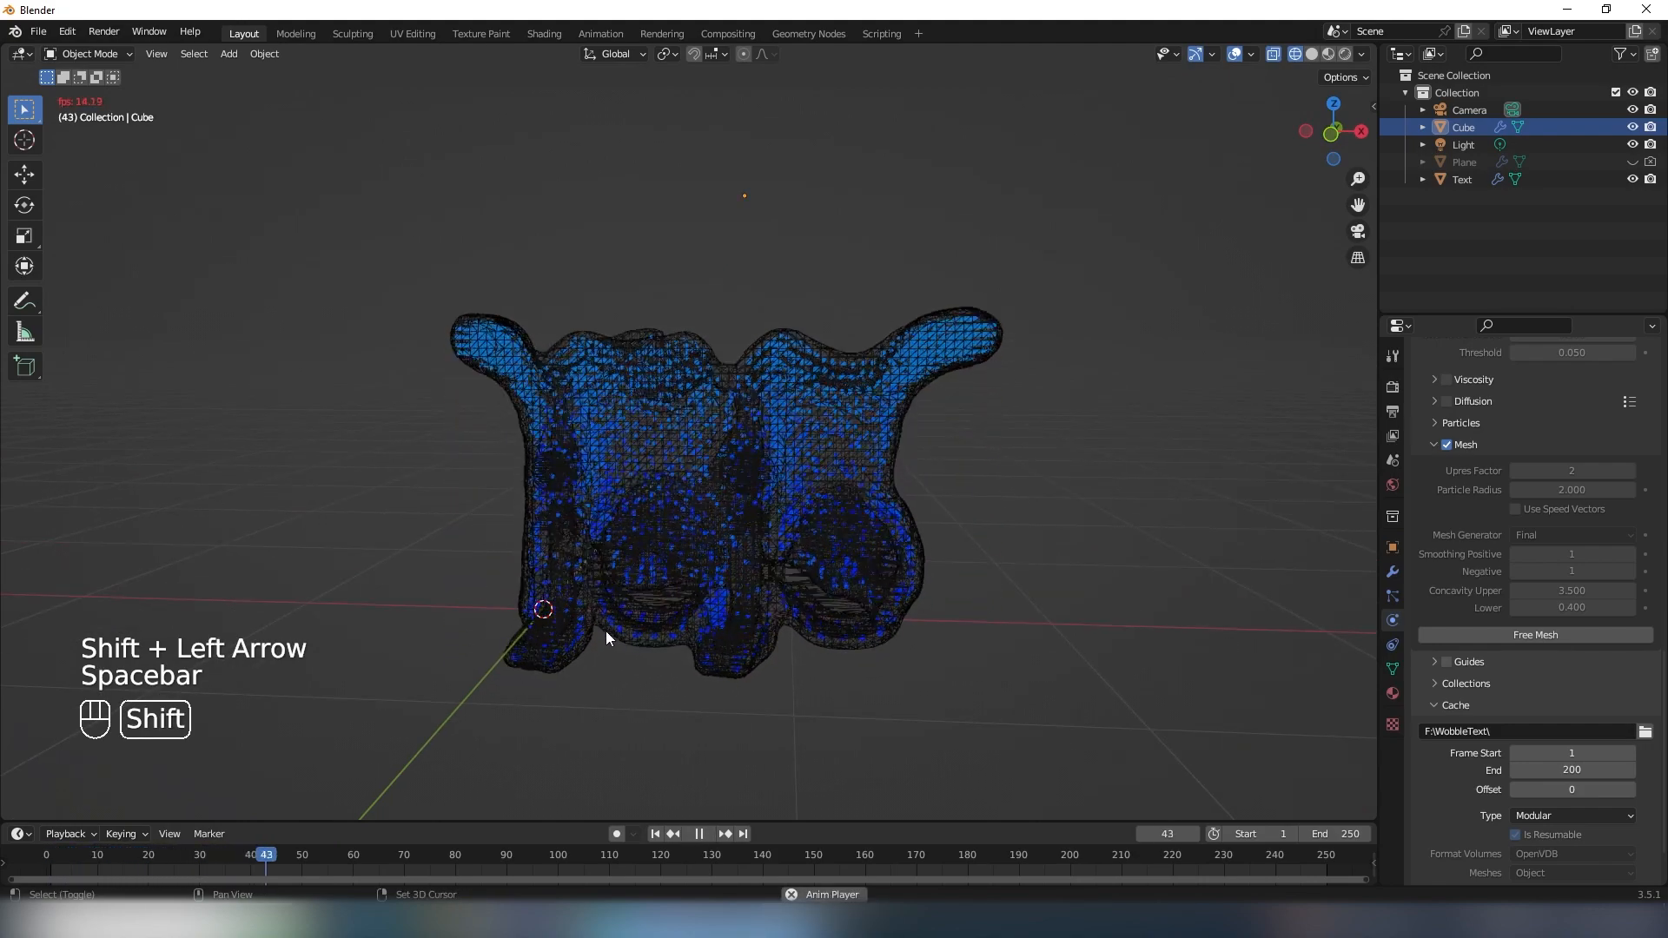
pyautogui.moveTo(640, 615); pyautogui.dragTo(712, 594, button='middle')
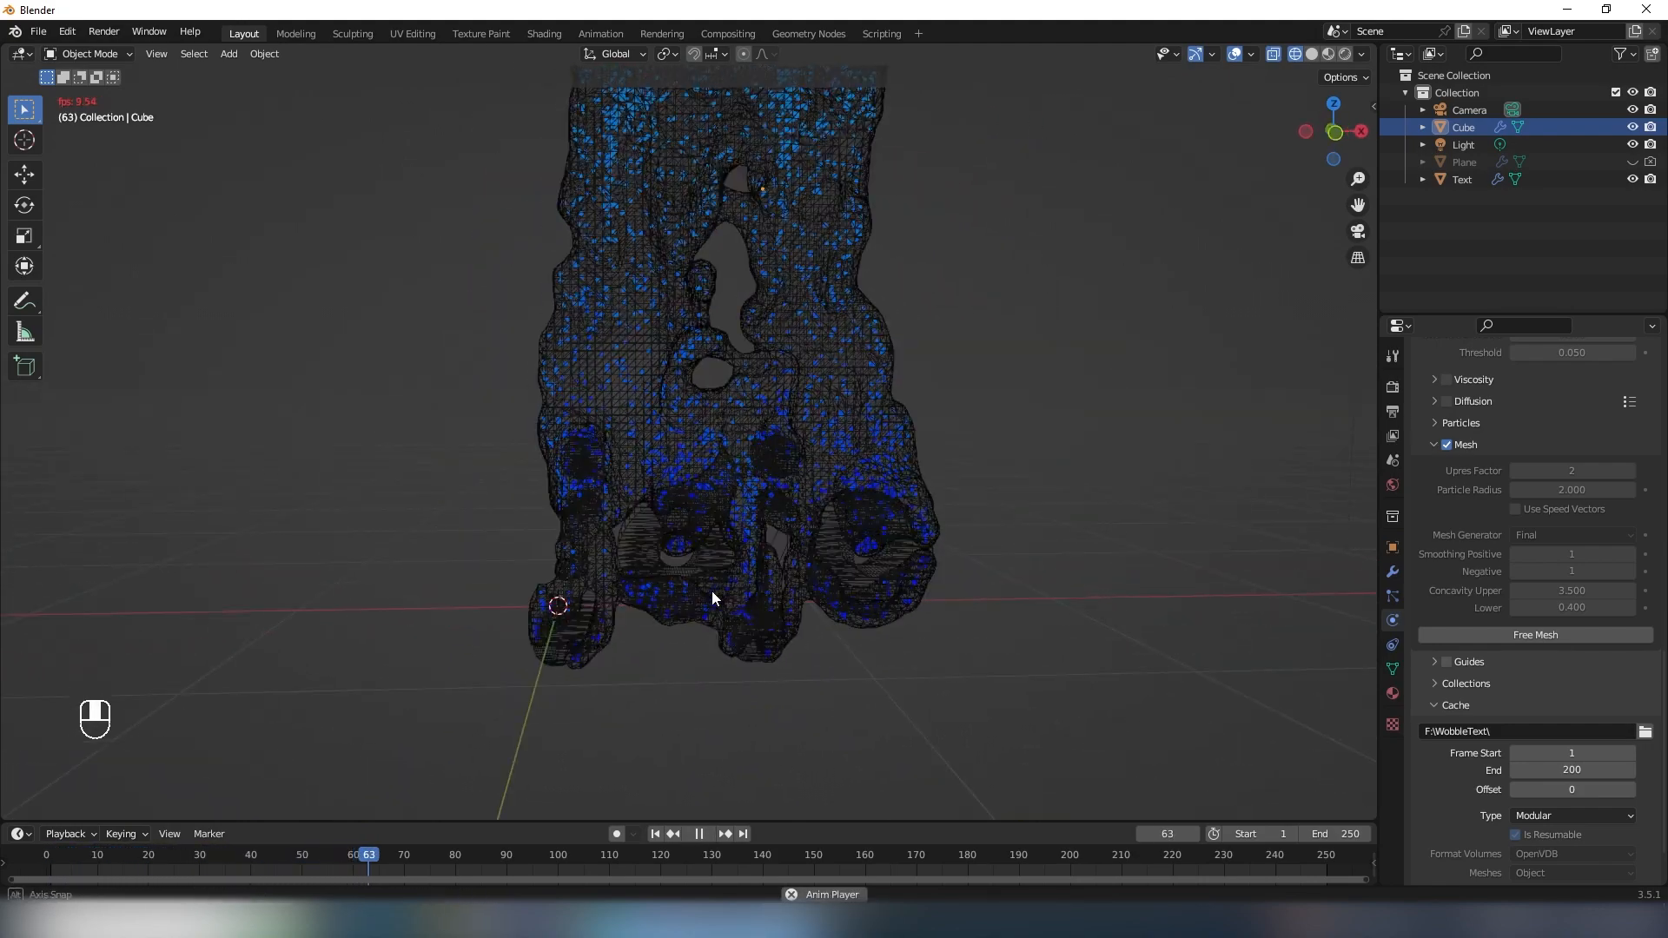
pyautogui.press('space')
pyautogui.keyDown('shift'); pyautogui.moveTo(852, 540); pyautogui.dragTo(712, 576, button='middle'); pyautogui.keyUp('shift')
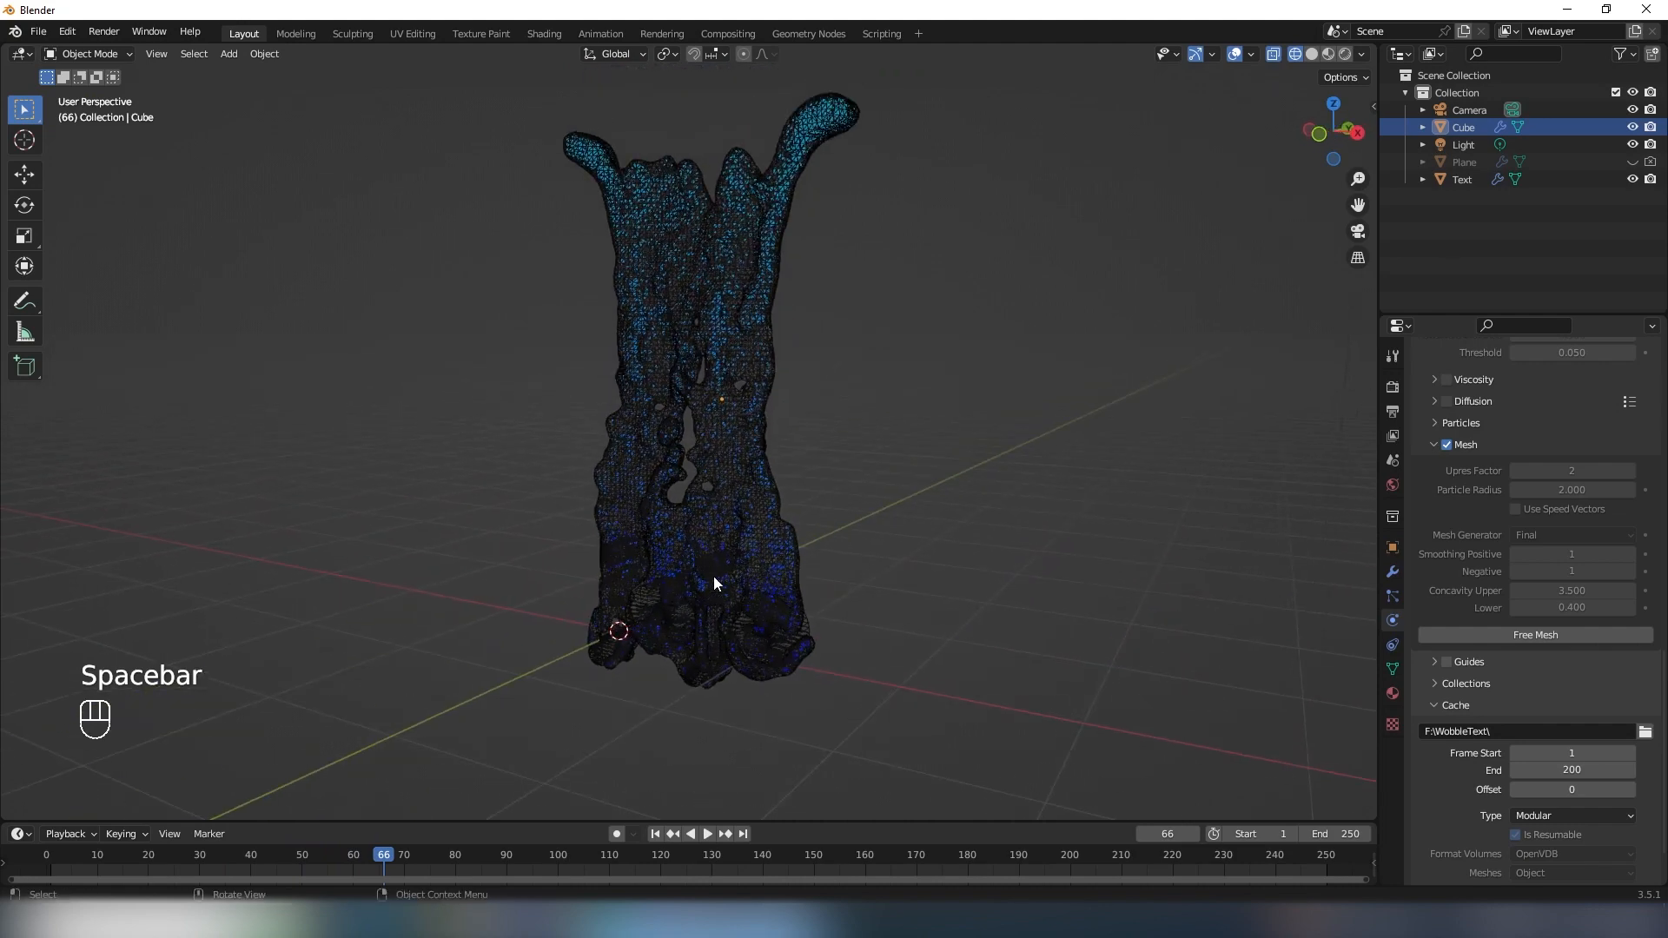
# - Hide the domain box, and briefly show the flow bar before hiding it again from the viewport and renders
pyautogui.click(1633, 128)
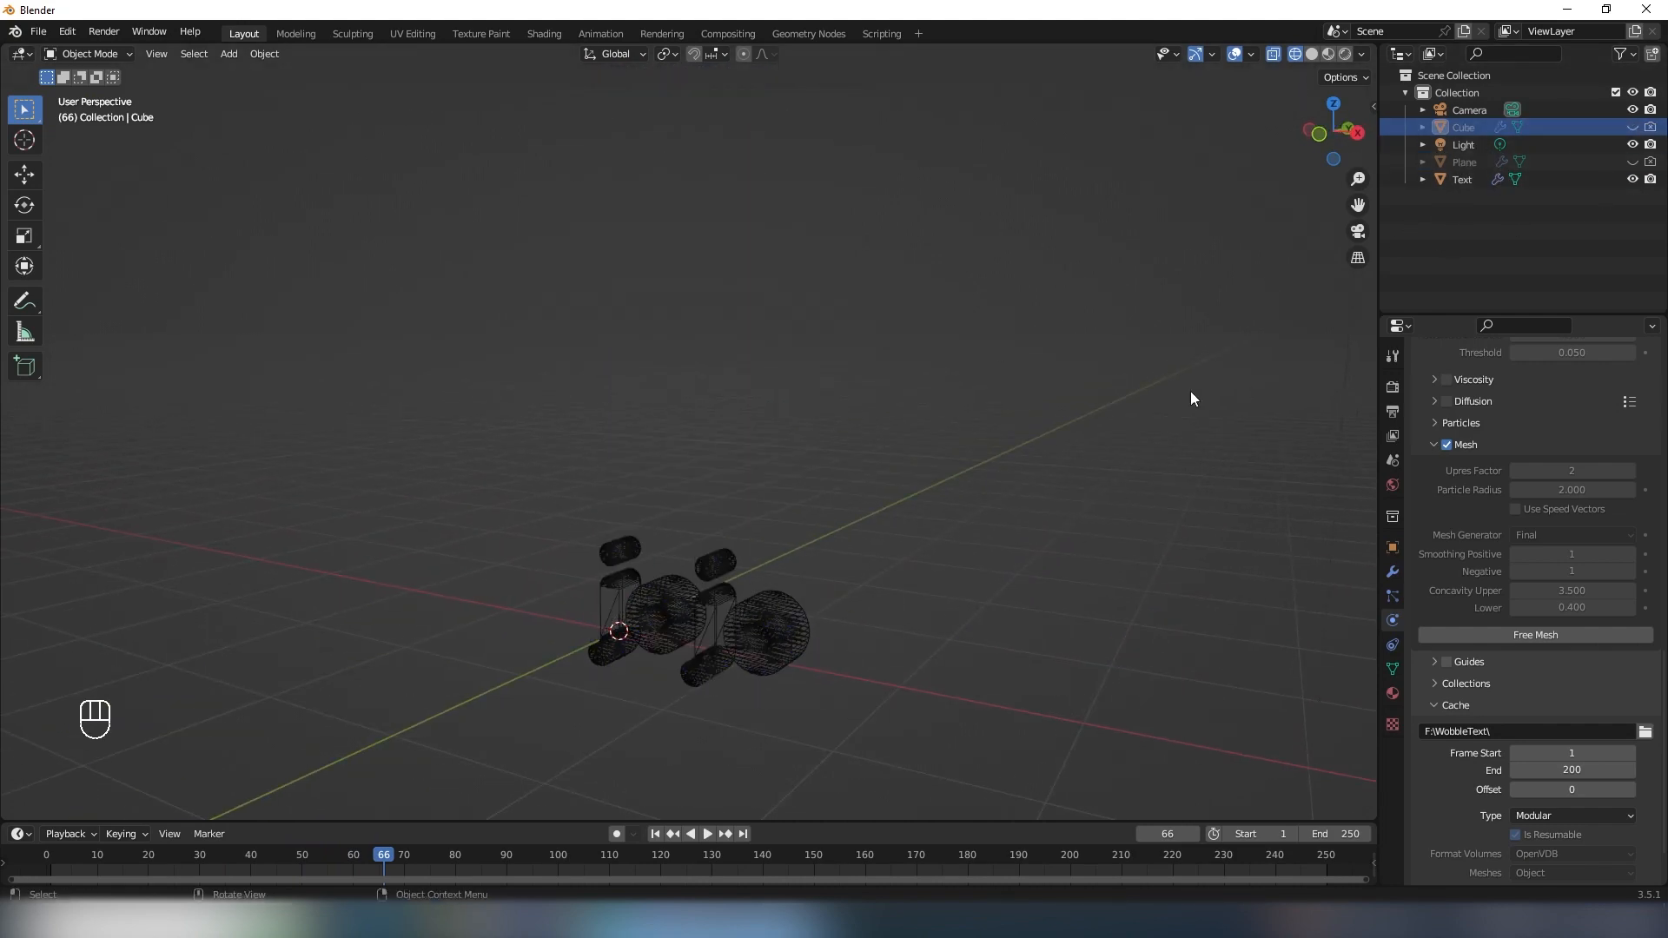
pyautogui.click(1633, 163)
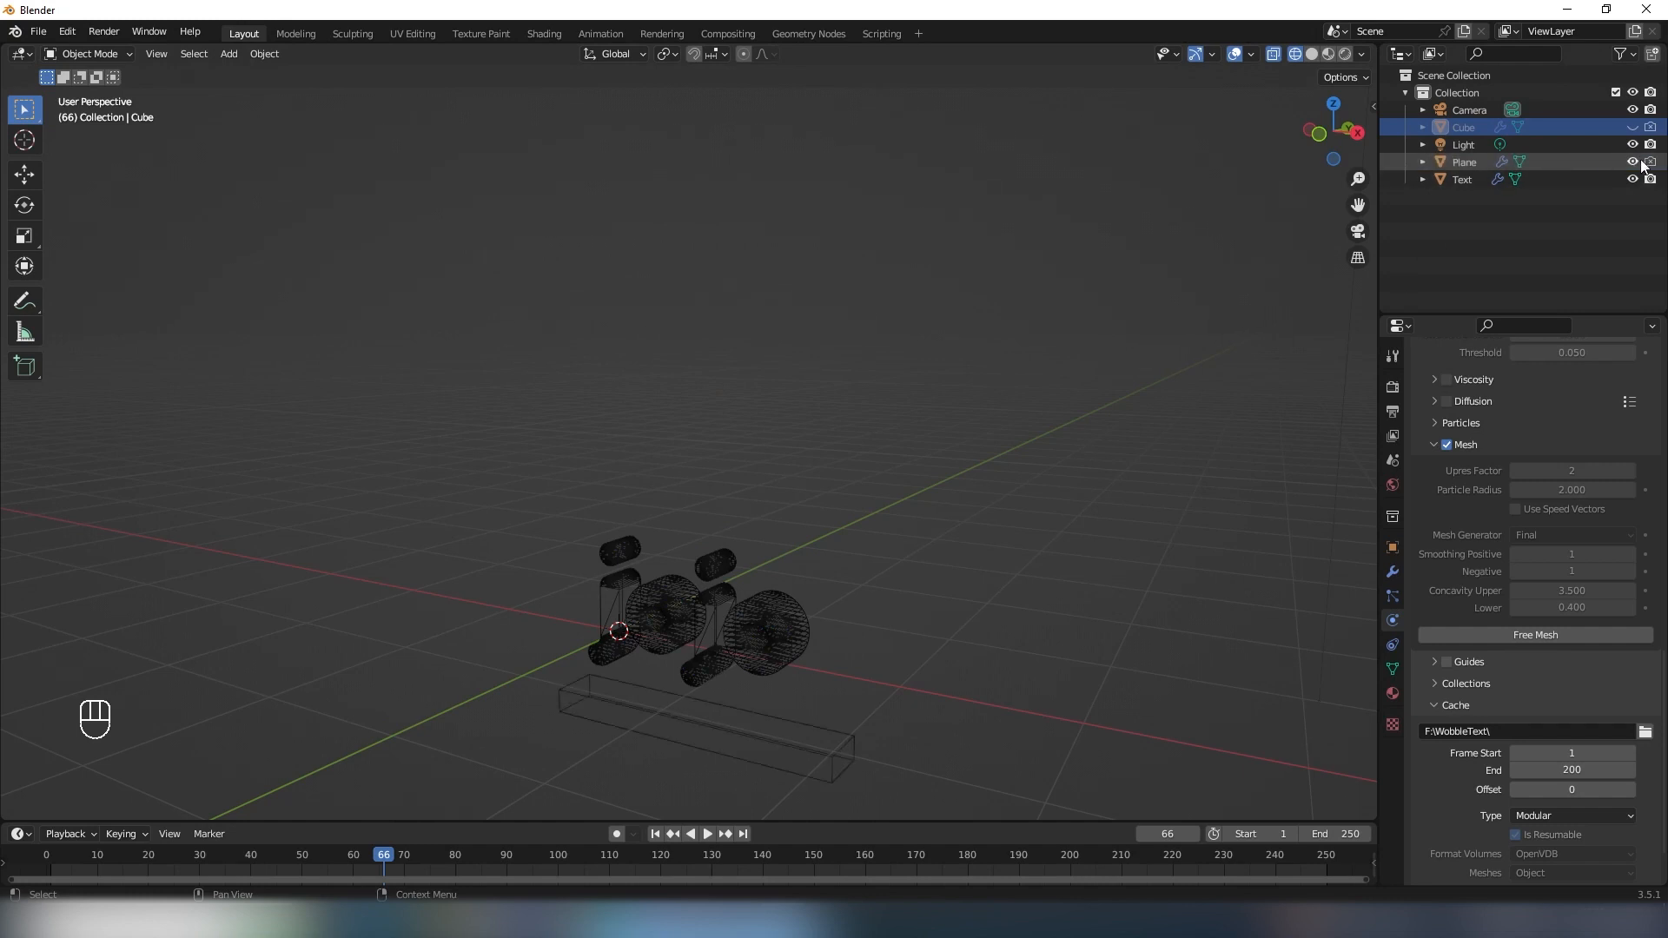
pyautogui.moveTo(752, 483); pyautogui.dragTo(658, 608, button='middle')
pyautogui.keyDown('shift'); pyautogui.moveTo(832, 613); pyautogui.dragTo(816, 695, button='middle'); pyautogui.keyUp('shift')
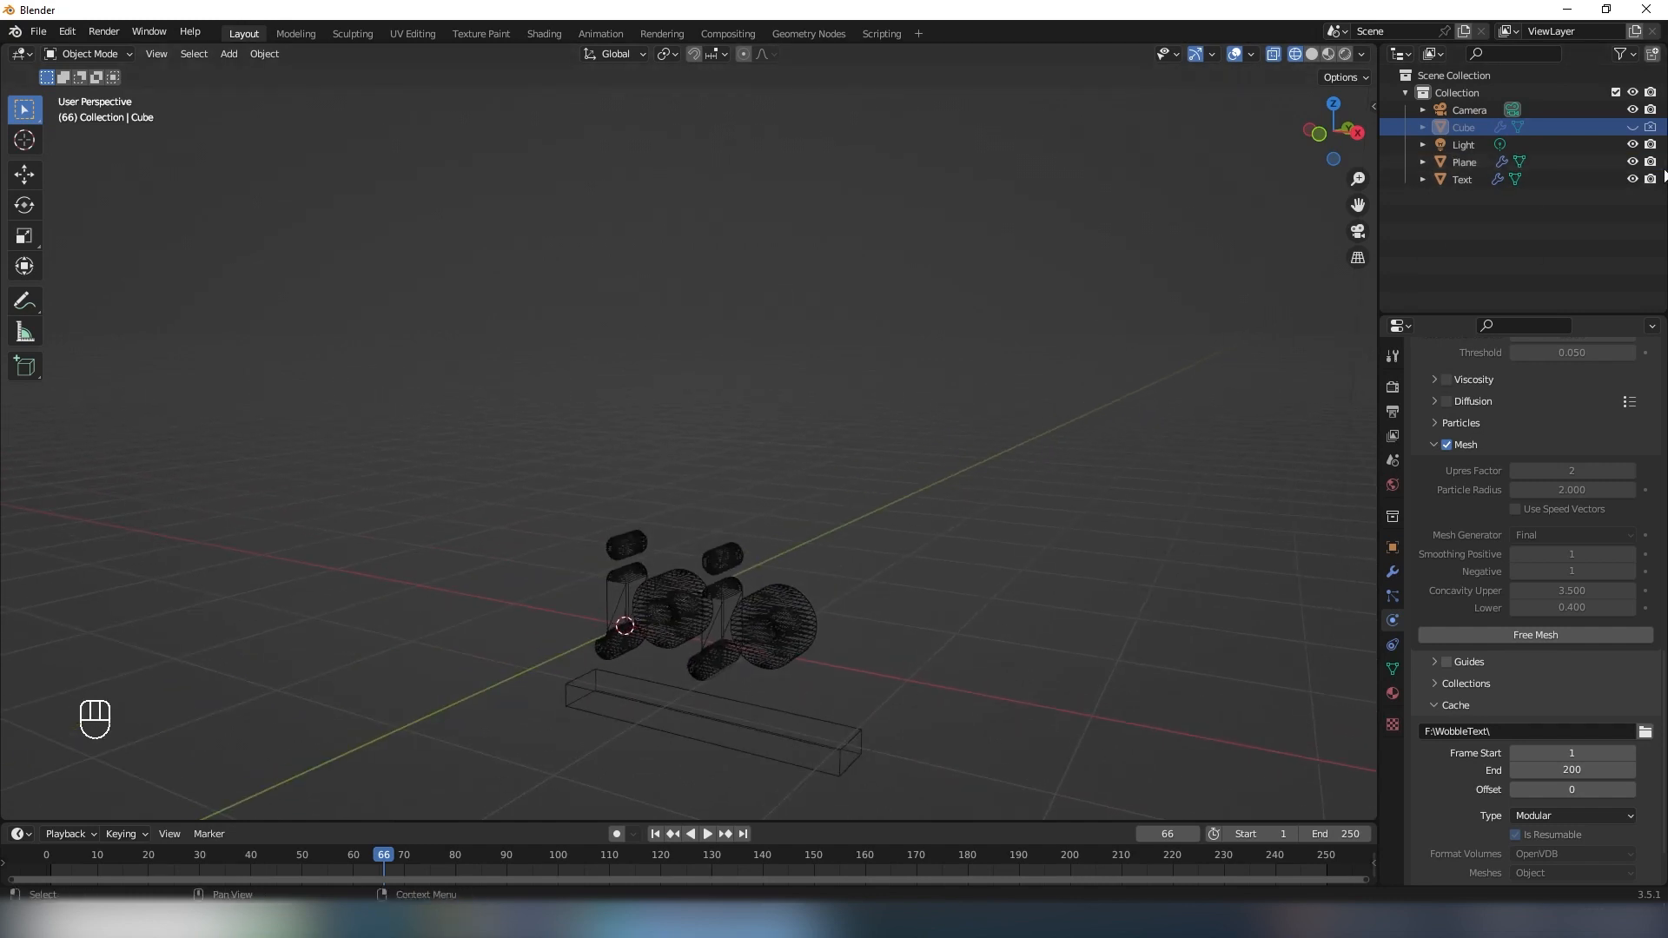
pyautogui.click(1649, 161)
pyautogui.click(1632, 161)
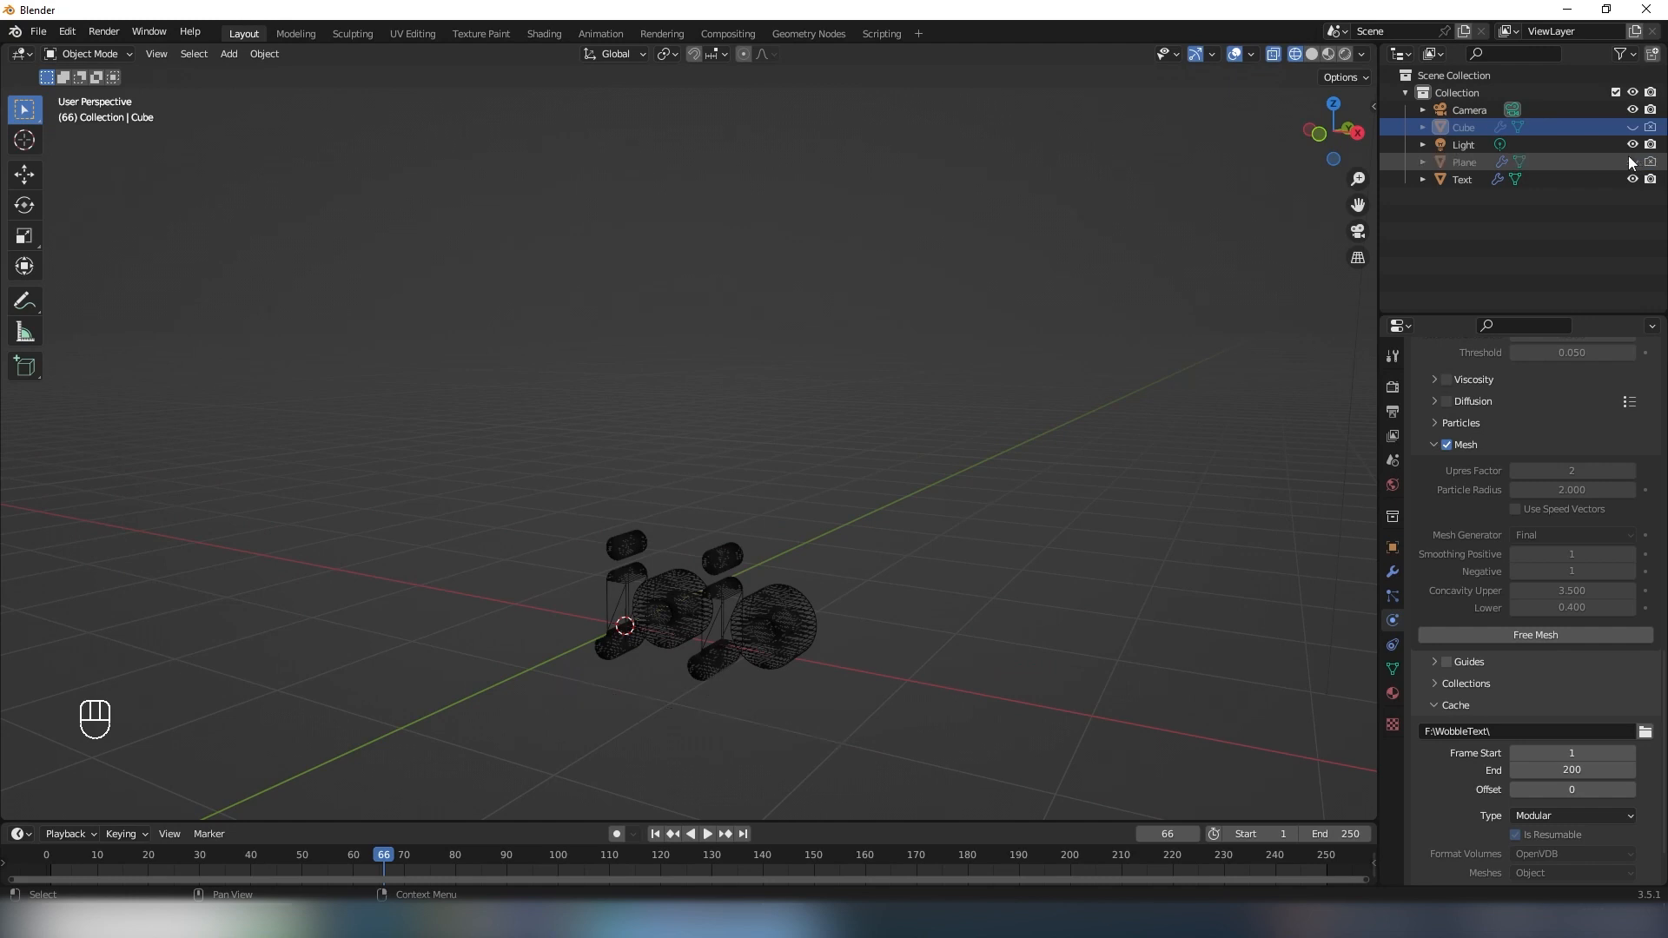
# - Open the preferences window to show the add-ons list
pyautogui.scroll(-2, 827, 356)
pyautogui.keyDown('shift'); pyautogui.moveTo(705, 400); pyautogui.dragTo(717, 362, button='middle'); pyautogui.keyUp('shift')
pyautogui.scroll(3, 717, 361)
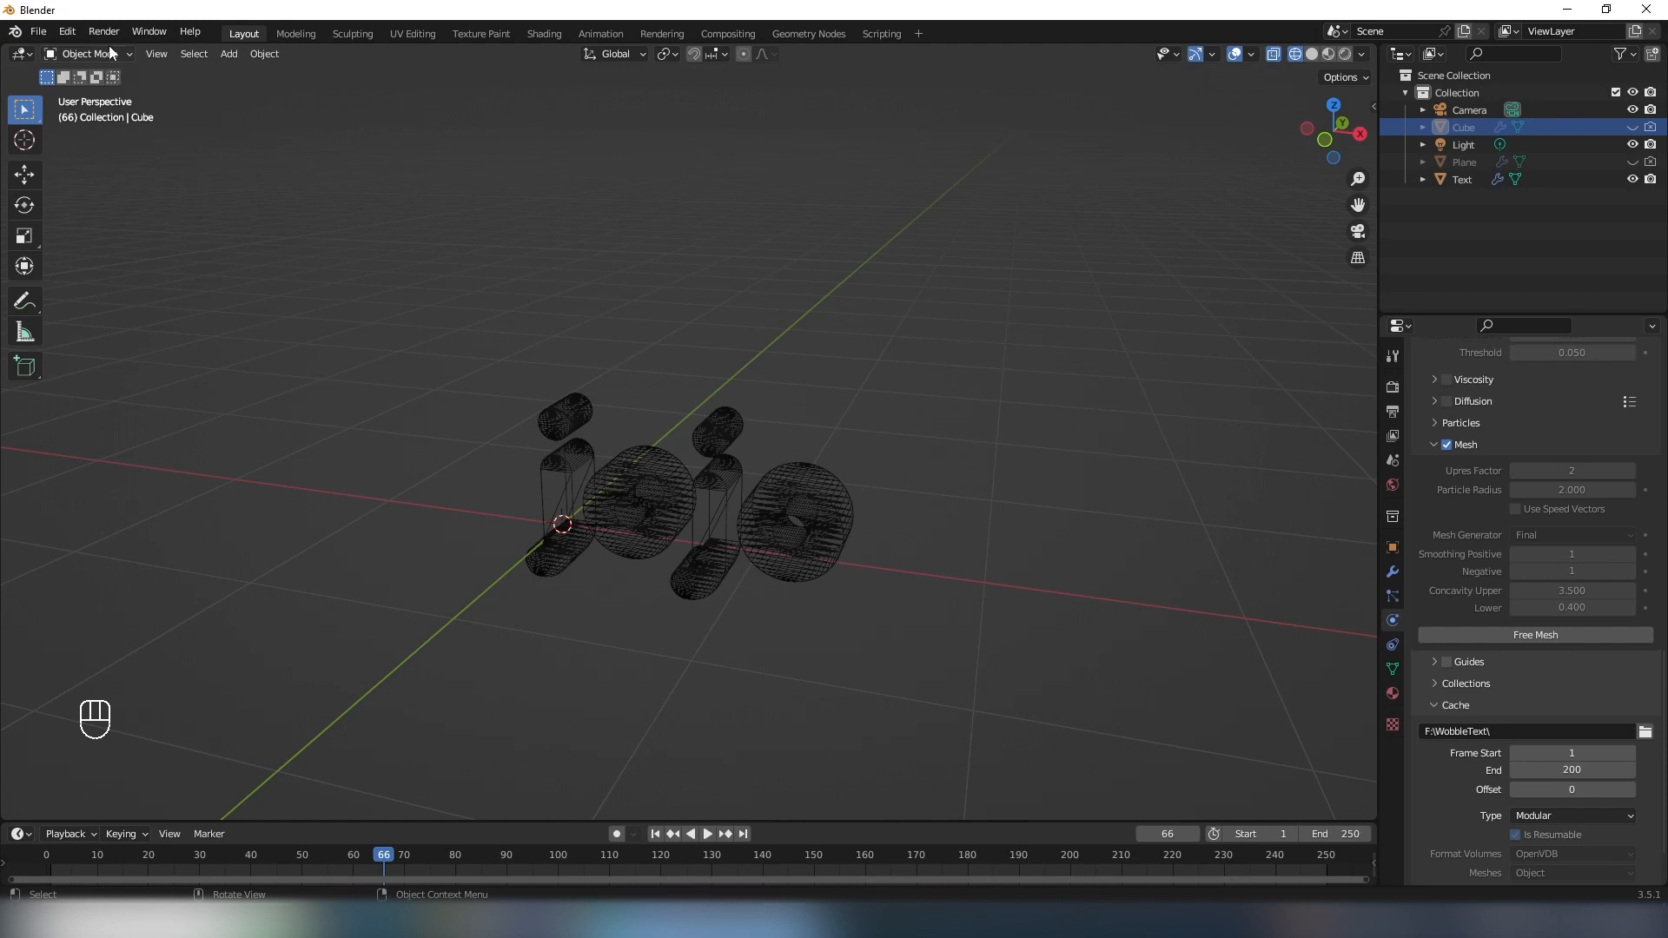
pyautogui.click(70, 31)
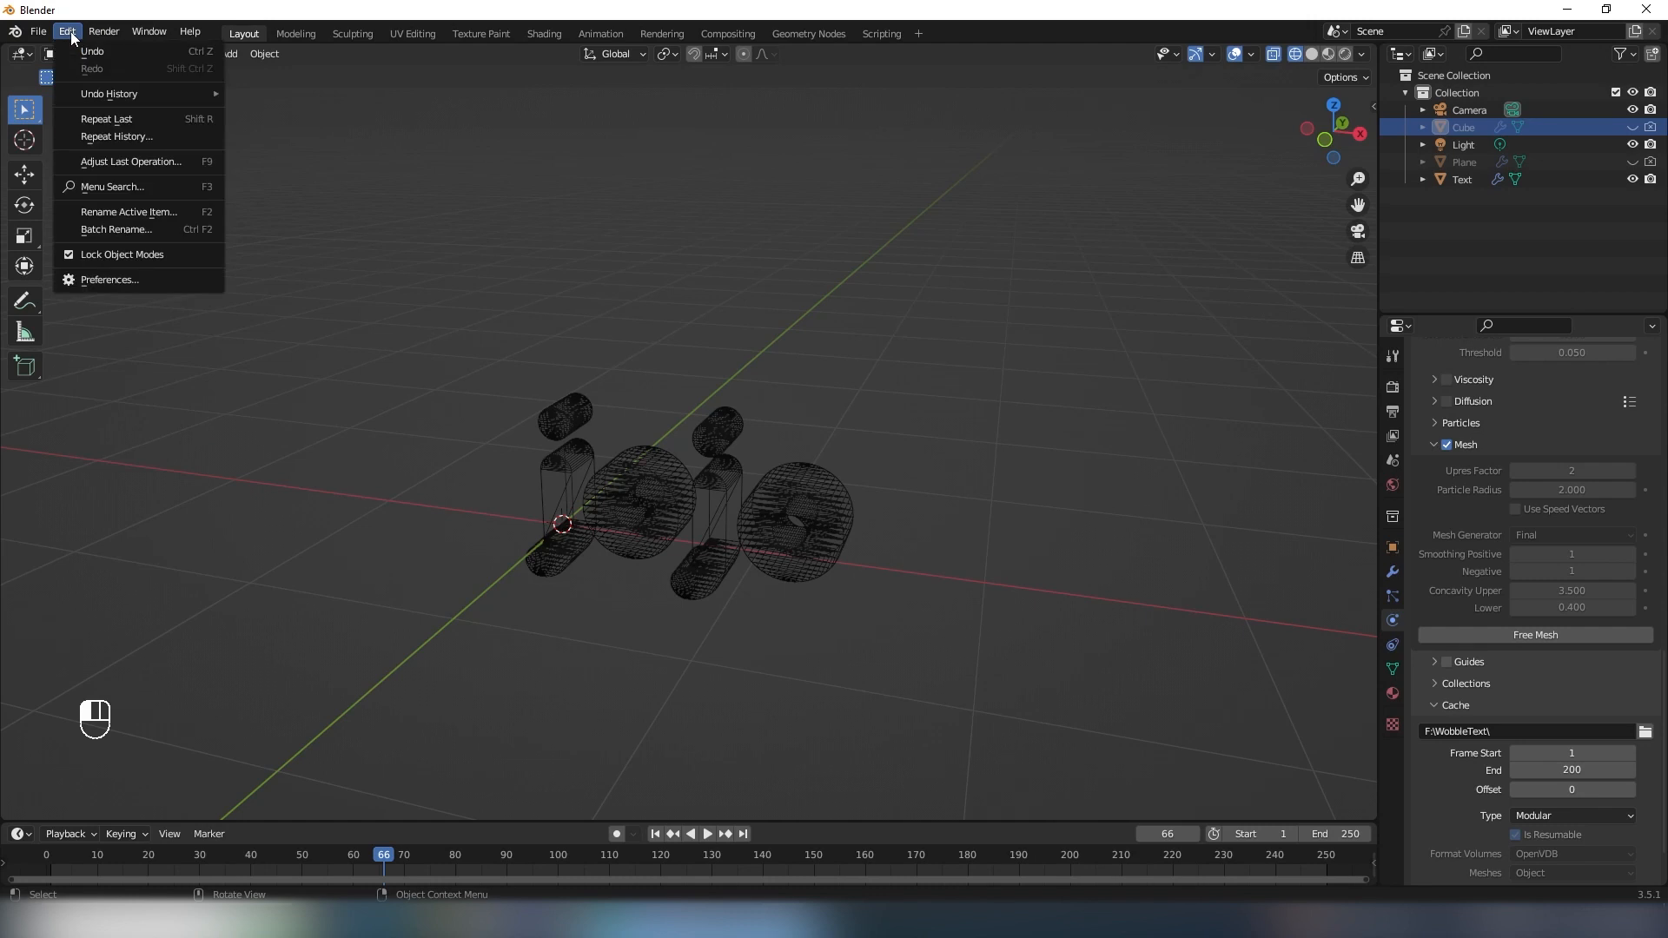
pyautogui.click(104, 280)
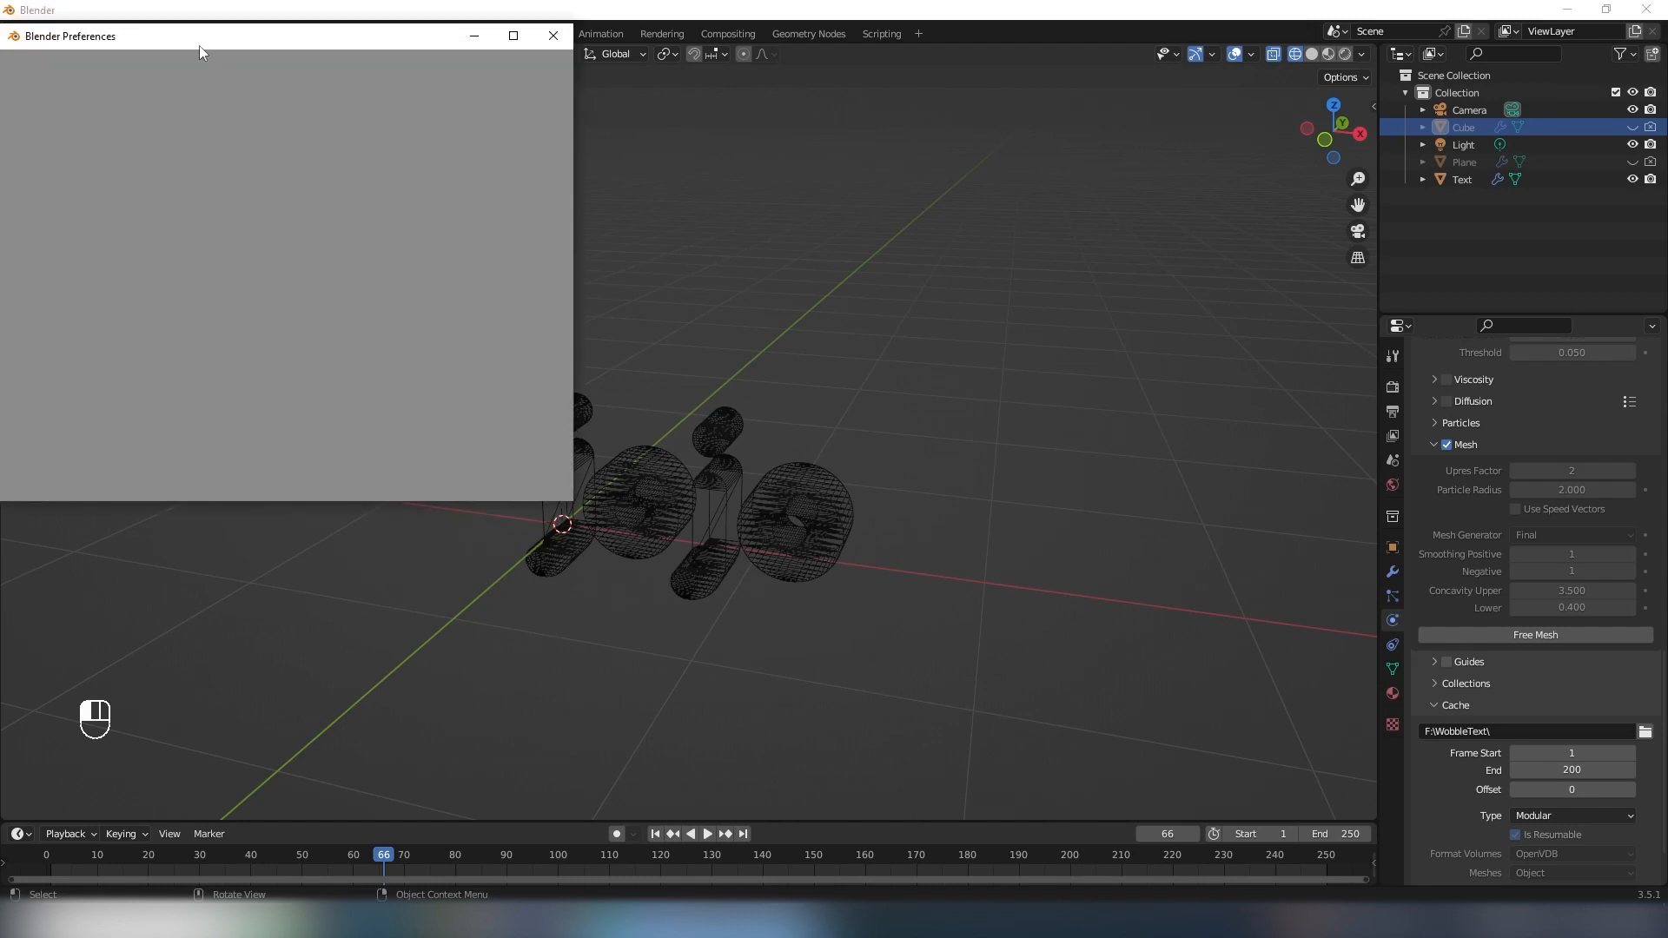
pyautogui.moveTo(200, 45); pyautogui.dragTo(356, 66)
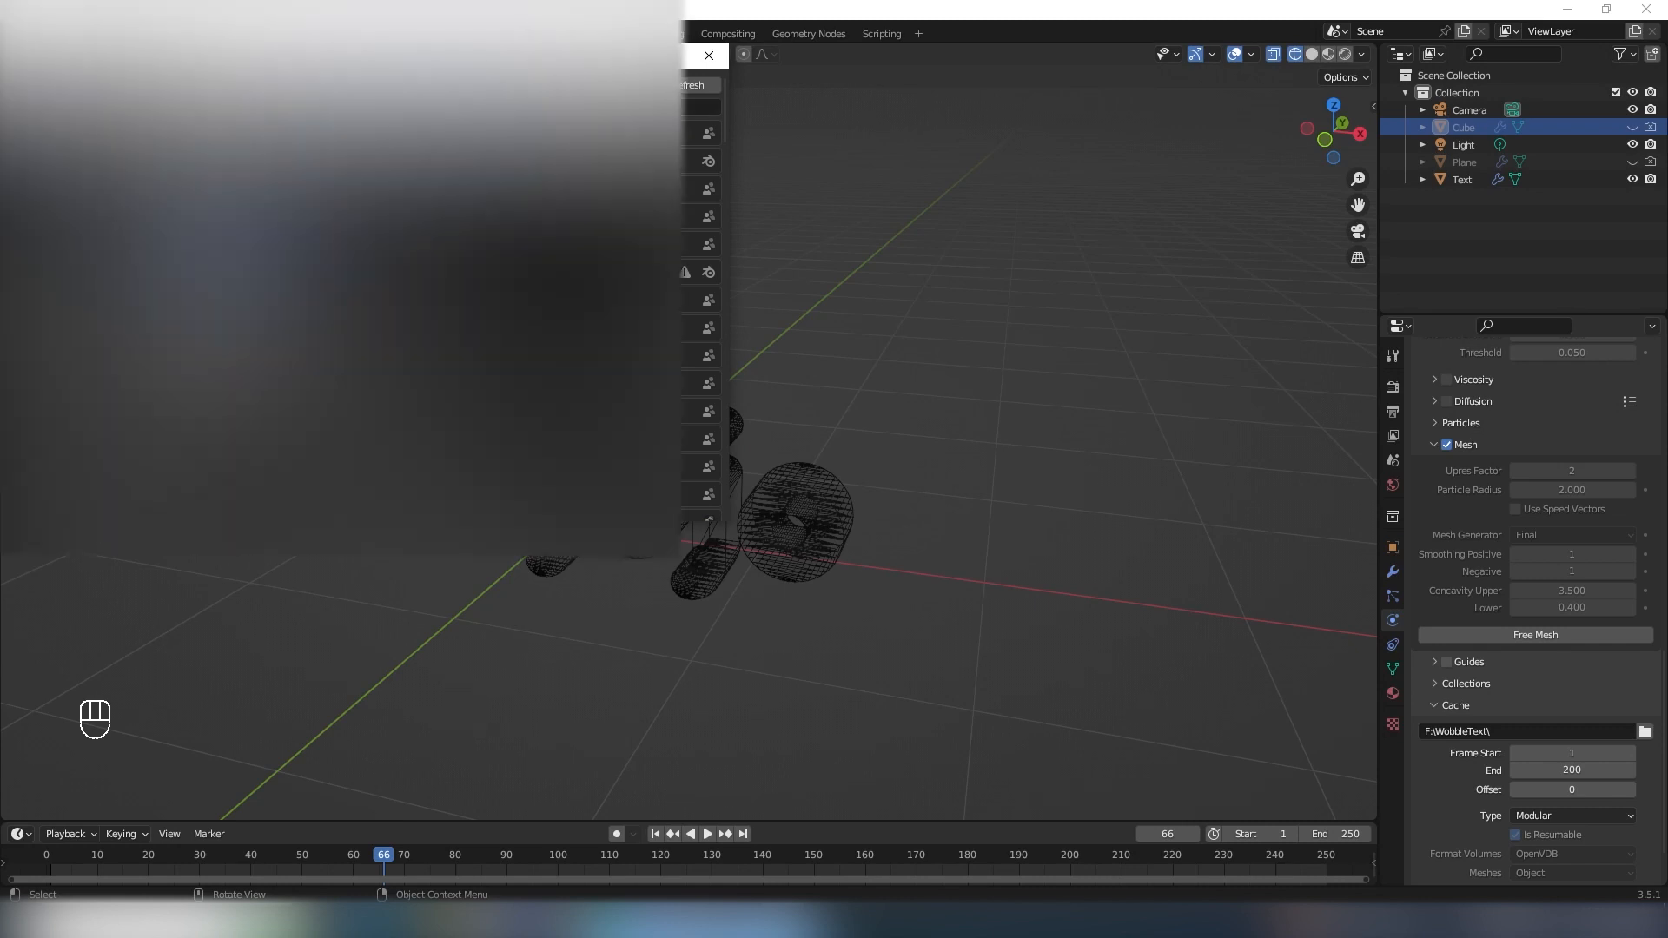
pyautogui.click(598, 85)
pyautogui.moveTo(486, 15); pyautogui.dragTo(674, 162)
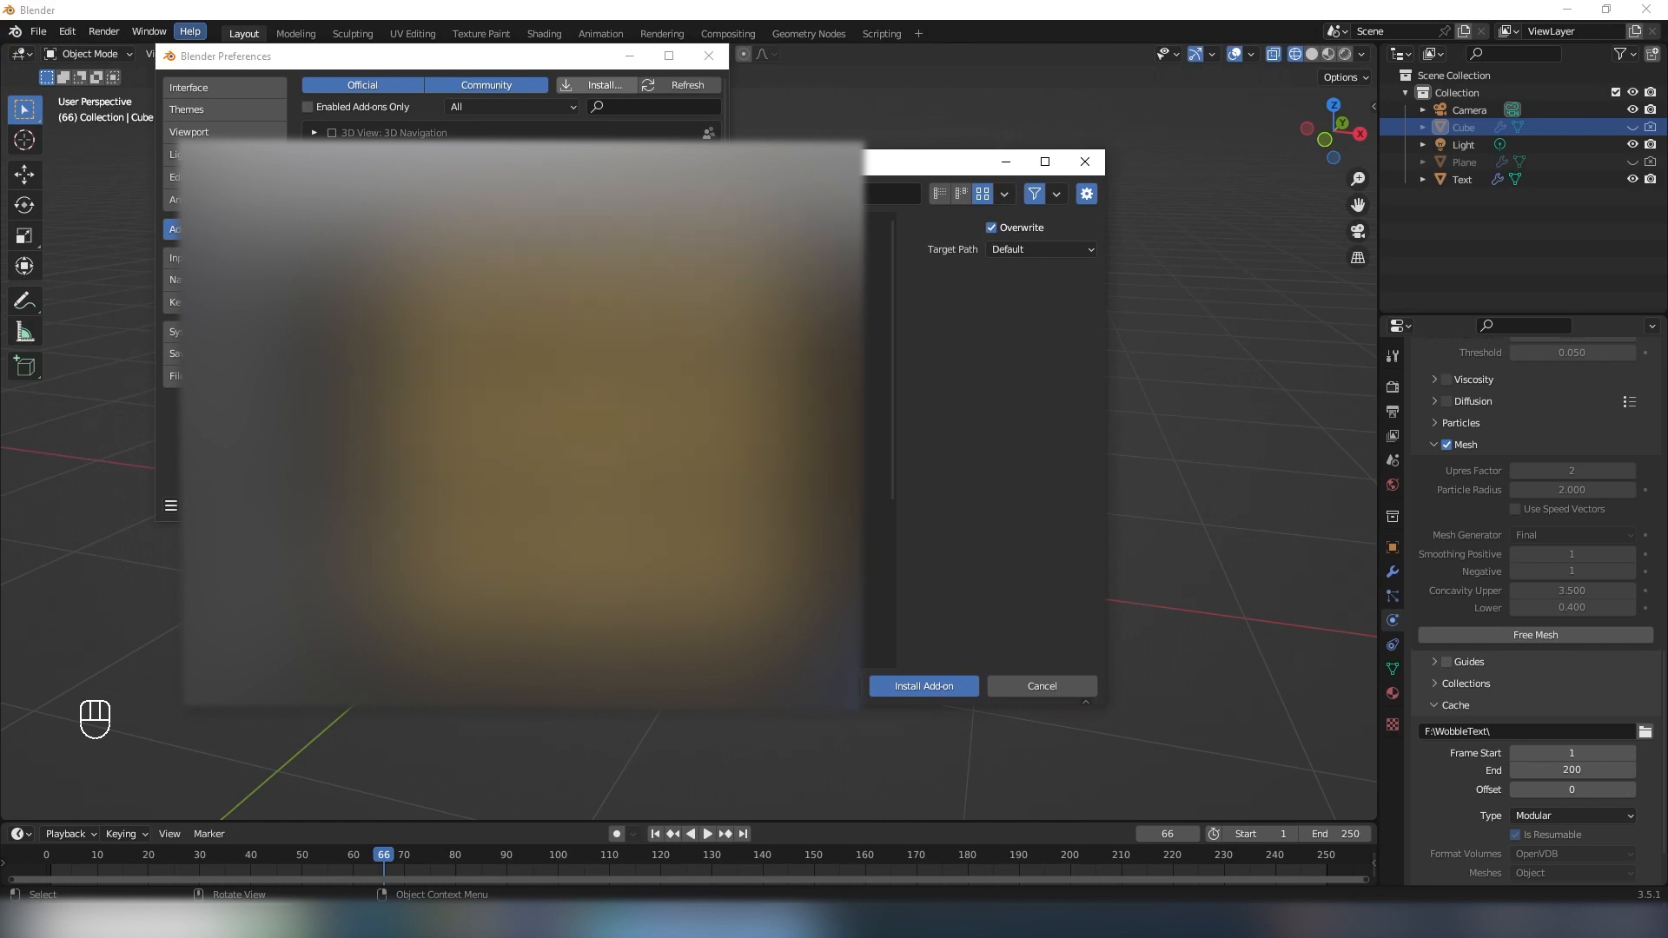
pyautogui.moveTo(674, 162); pyautogui.dragTo(606, 128)
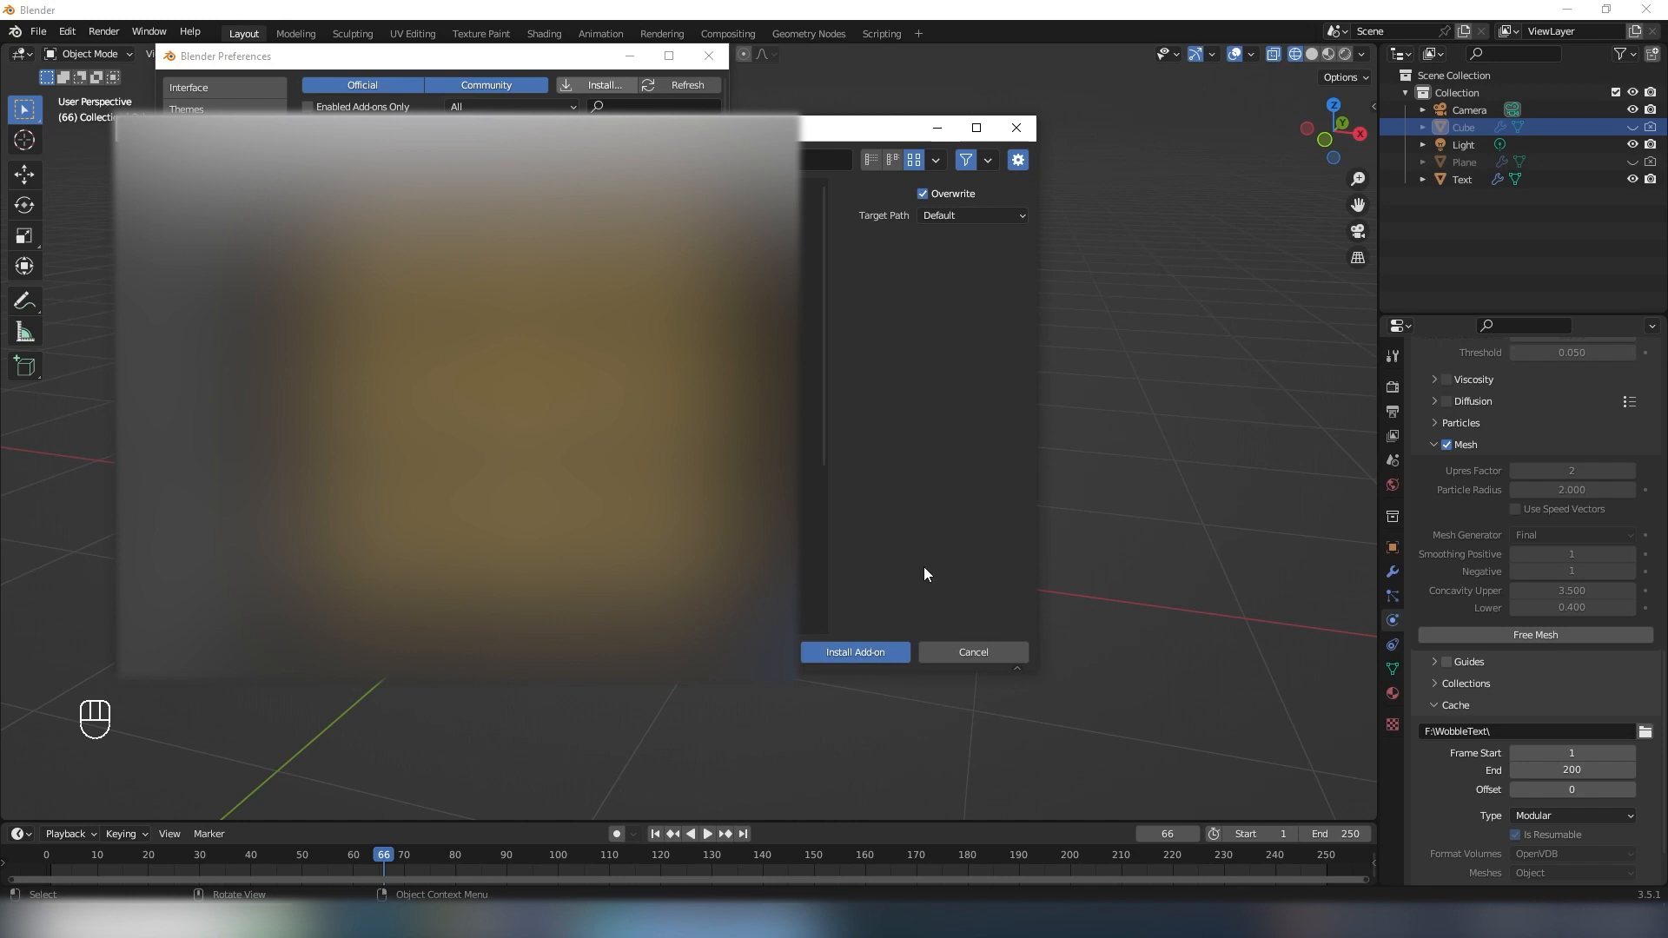
pyautogui.click(1016, 127)
# - Search the add-ons for "stop" to check the Stop motion OBJ importer, and close the preferences
pyautogui.moveTo(497, 65); pyautogui.dragTo(522, 208)
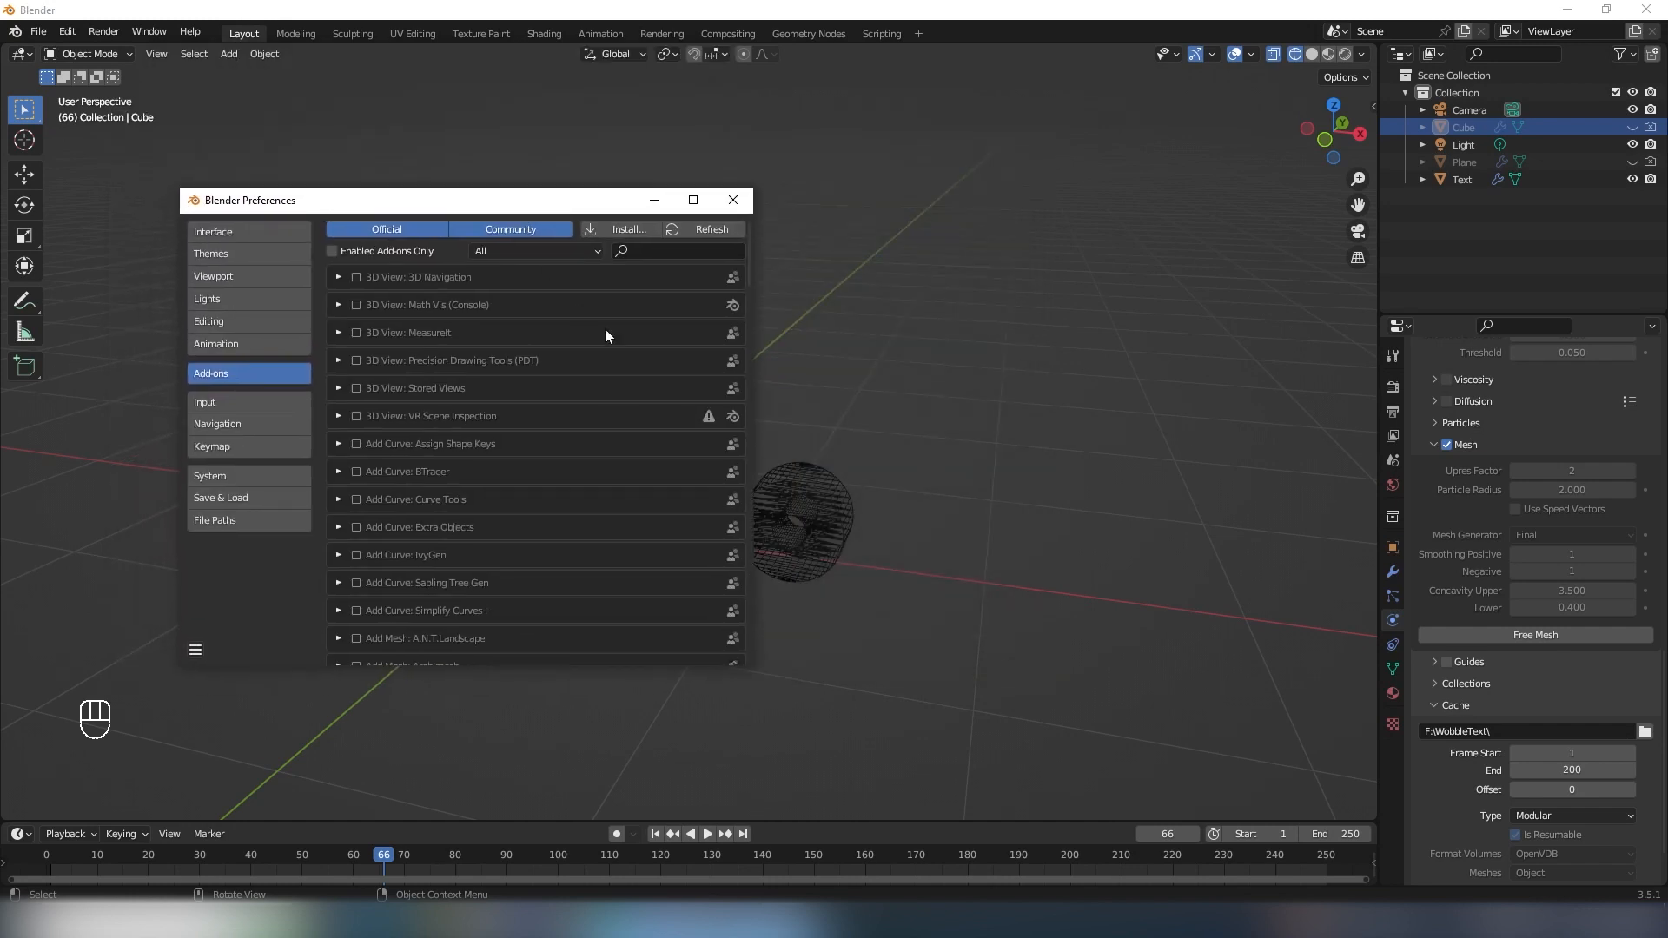
pyautogui.click(648, 249)
pyautogui.write('stop')
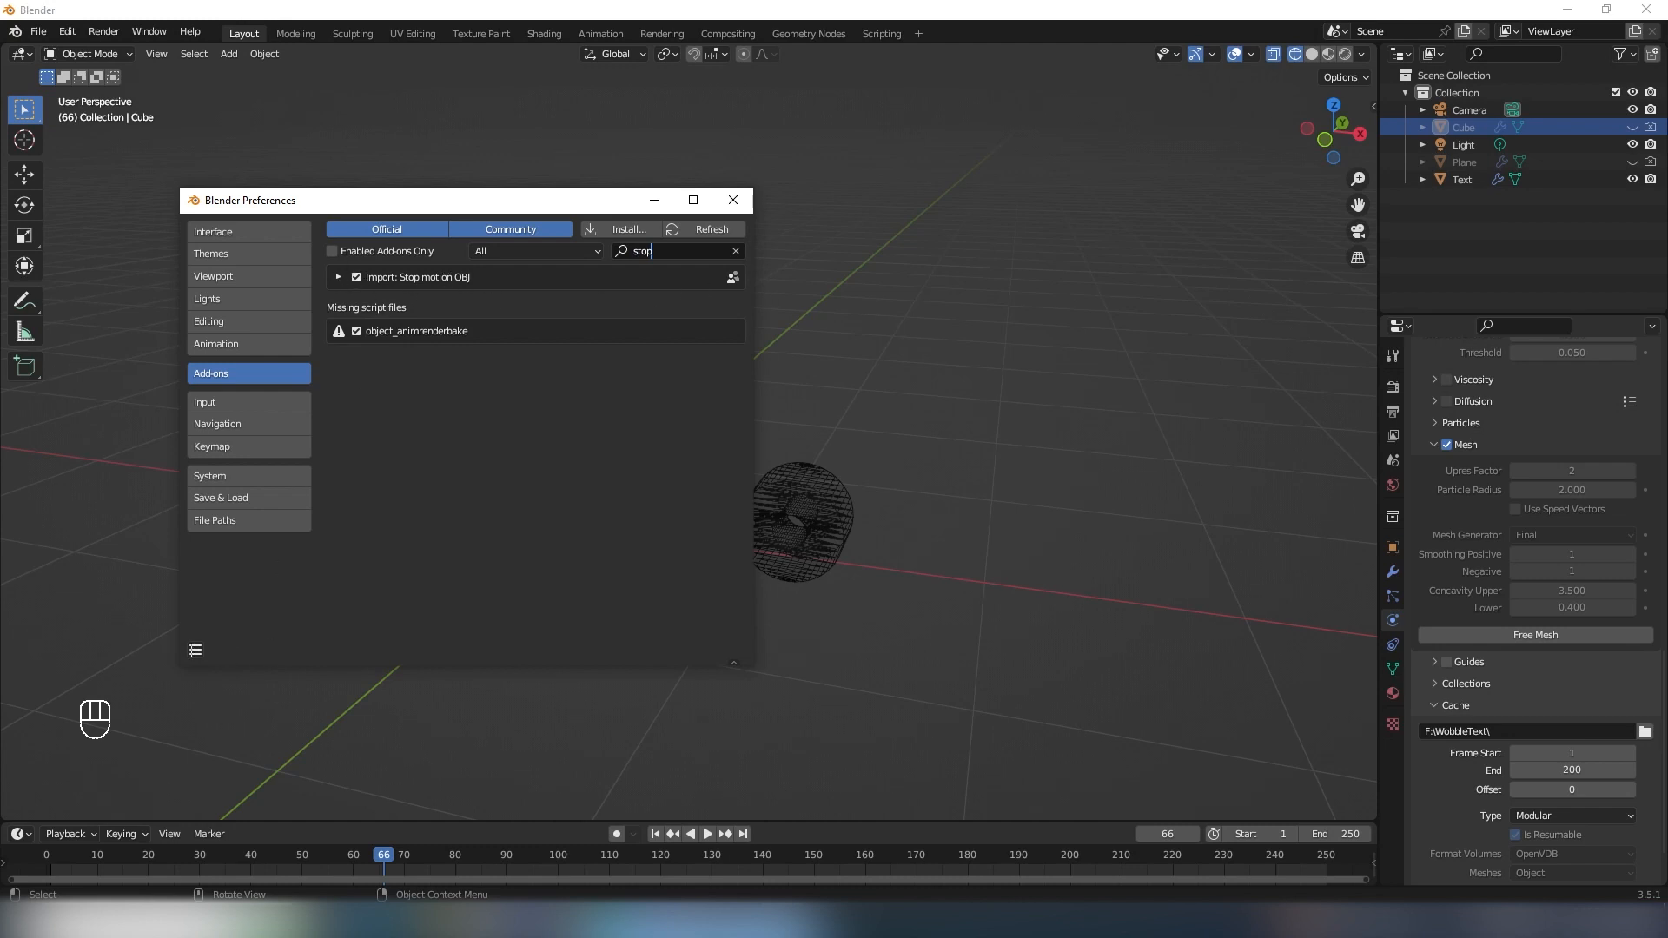
pyautogui.click(200, 650)
pyautogui.click(247, 606)
pyautogui.click(740, 204)
# - Import the baked fluid cache as an OBJ mesh sequence in Cached mode, using the file name "fluid_mesh"
pyautogui.moveTo(447, 462); pyautogui.dragTo(549, 428, button='middle')
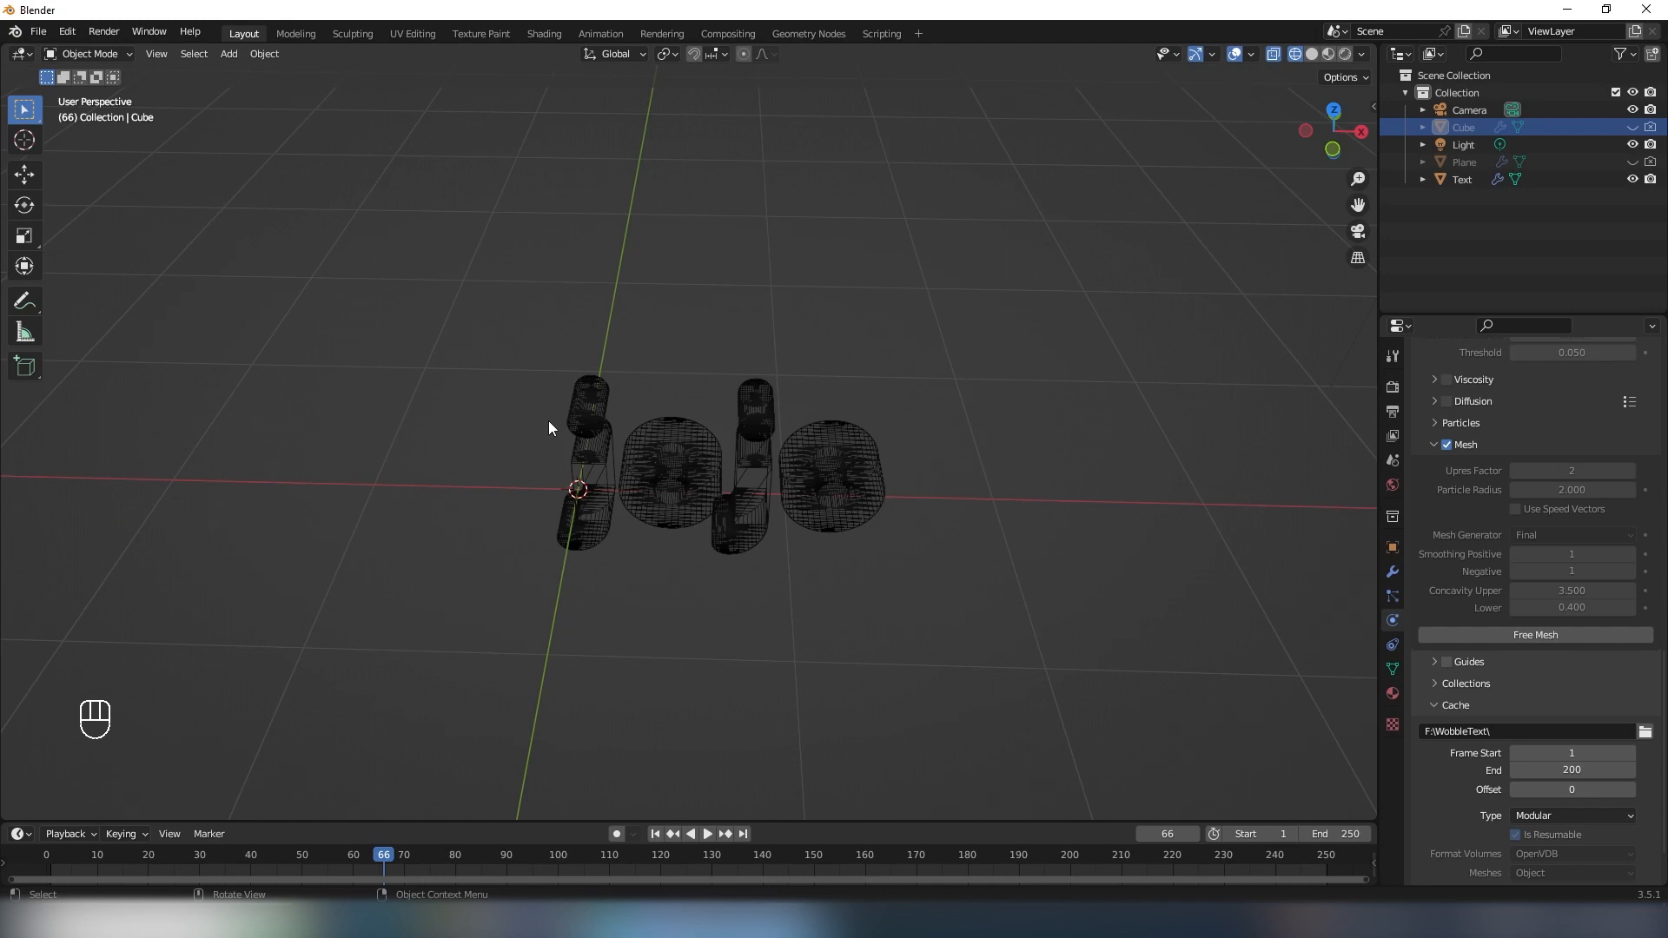
pyautogui.moveTo(549, 420); pyautogui.dragTo(544, 388, button='middle')
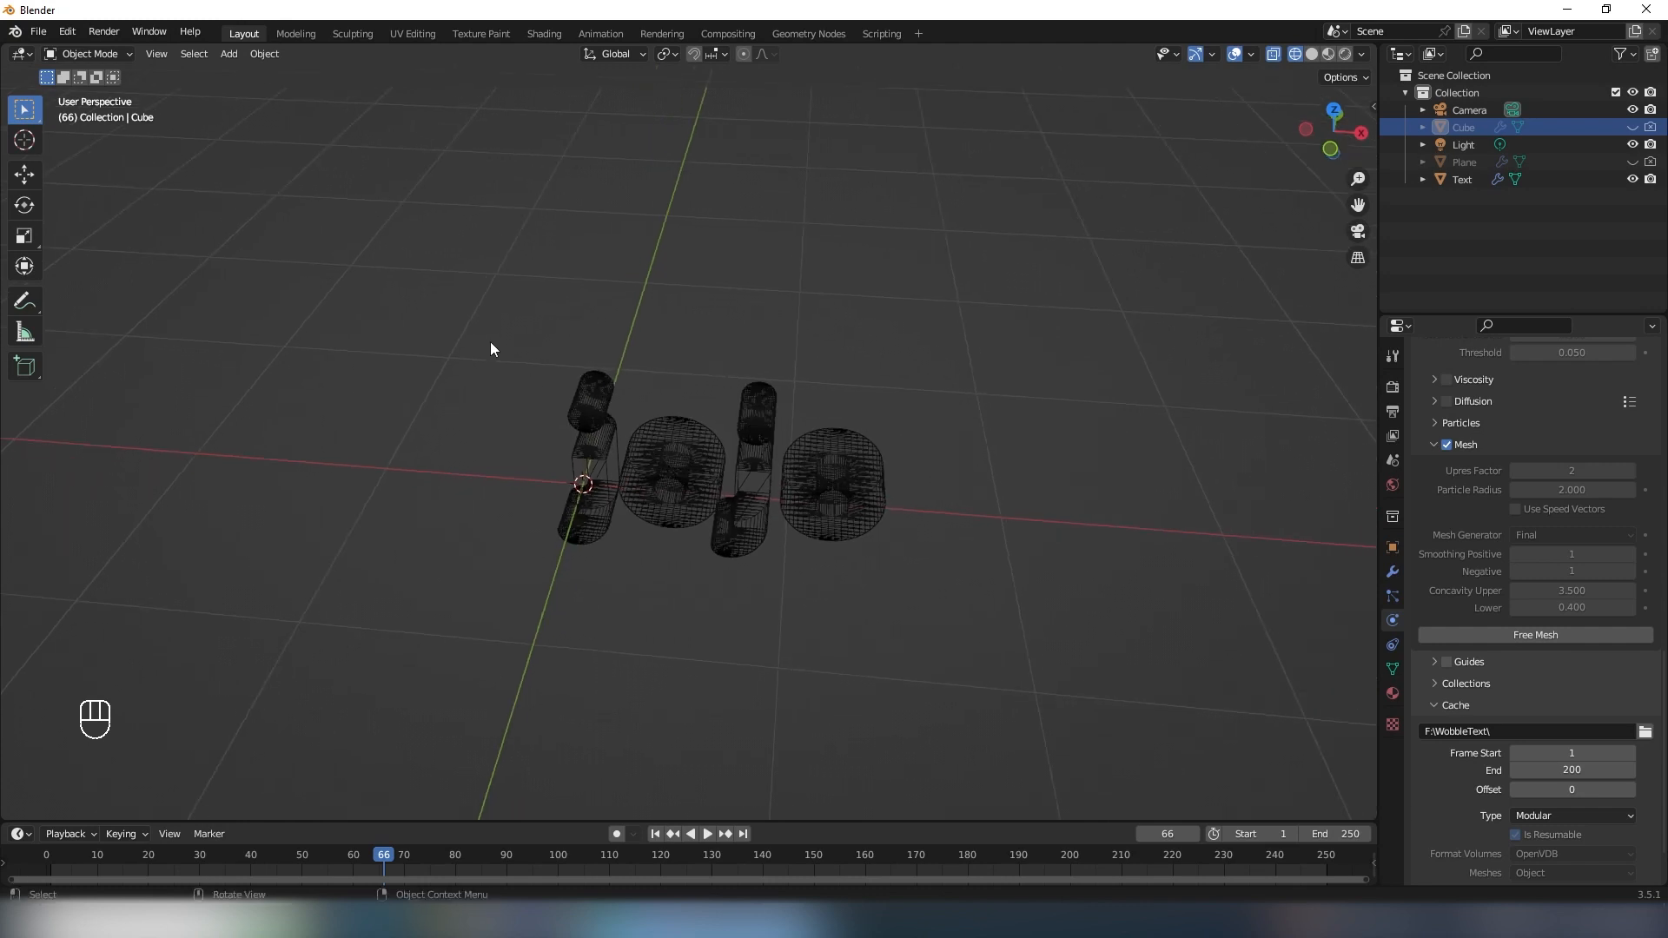
pyautogui.click(38, 31)
pyautogui.moveTo(91, 267)
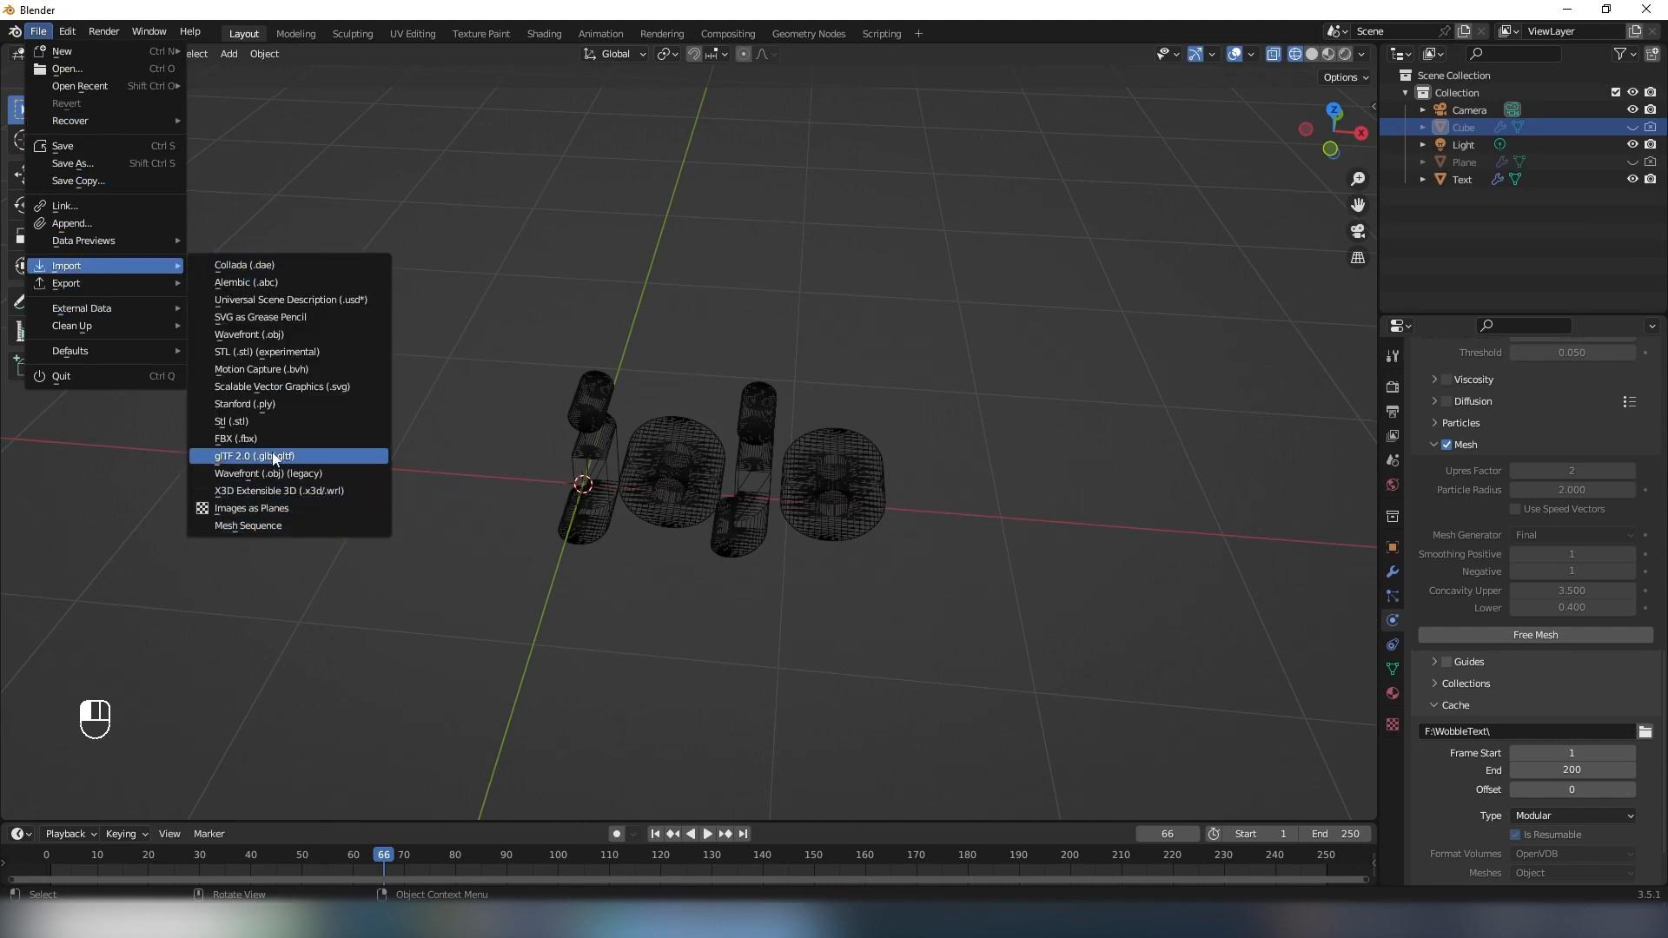
pyautogui.click(252, 526)
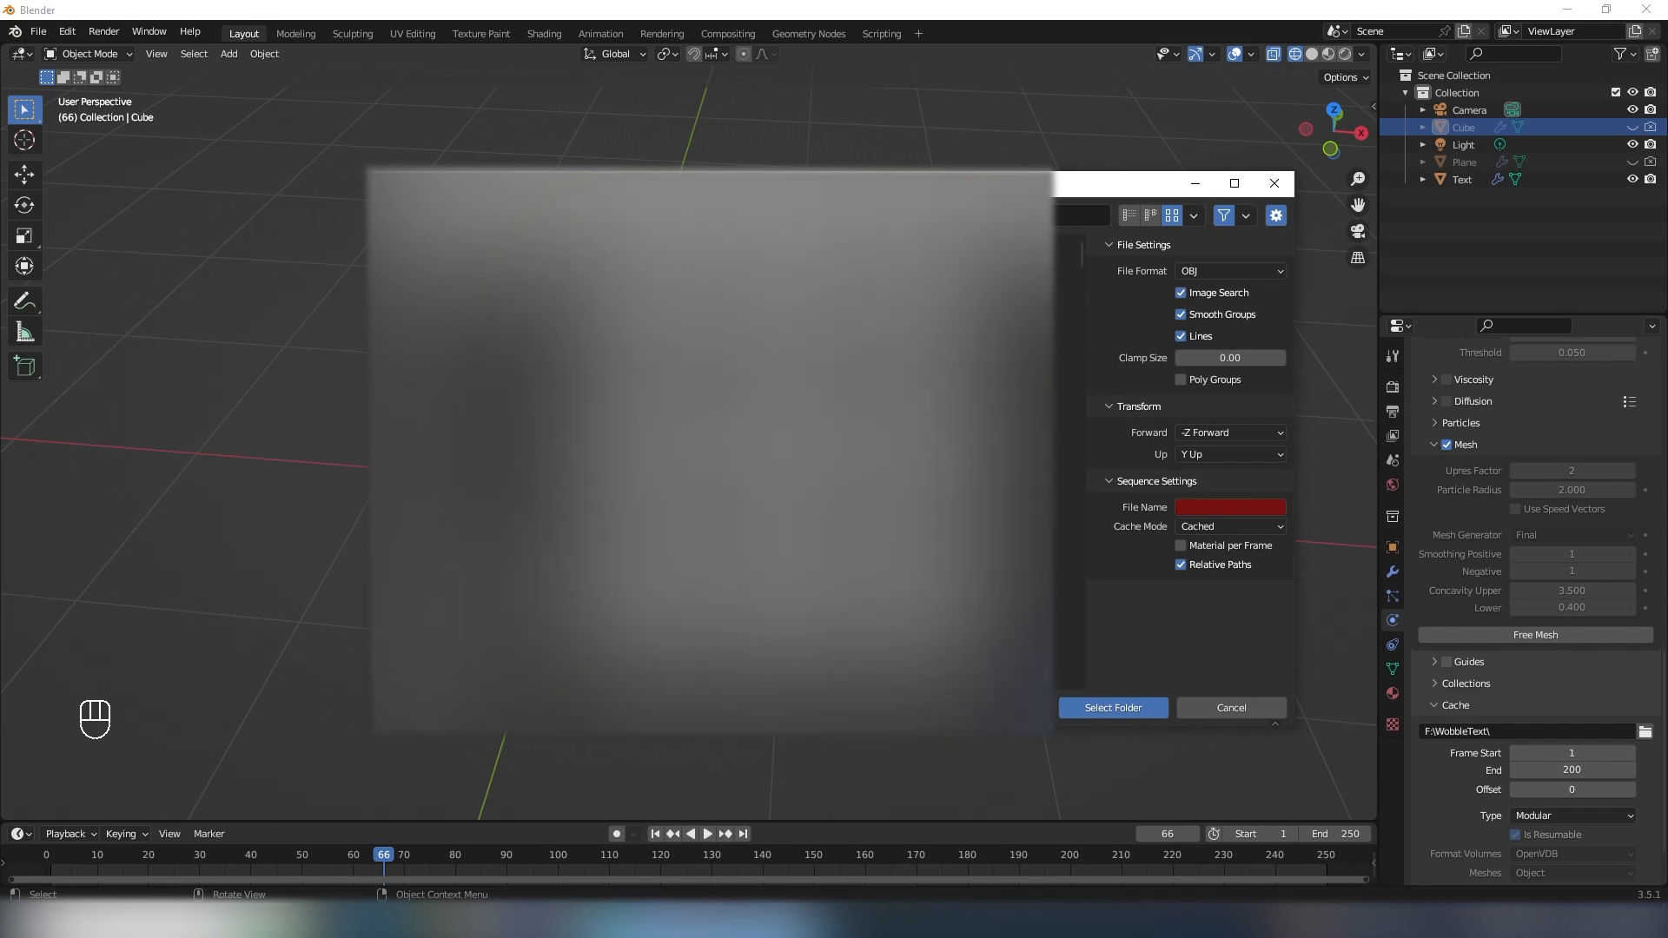
pyautogui.click(1214, 511)
pyautogui.write('fluid_mesh')
pyautogui.click(1109, 710)
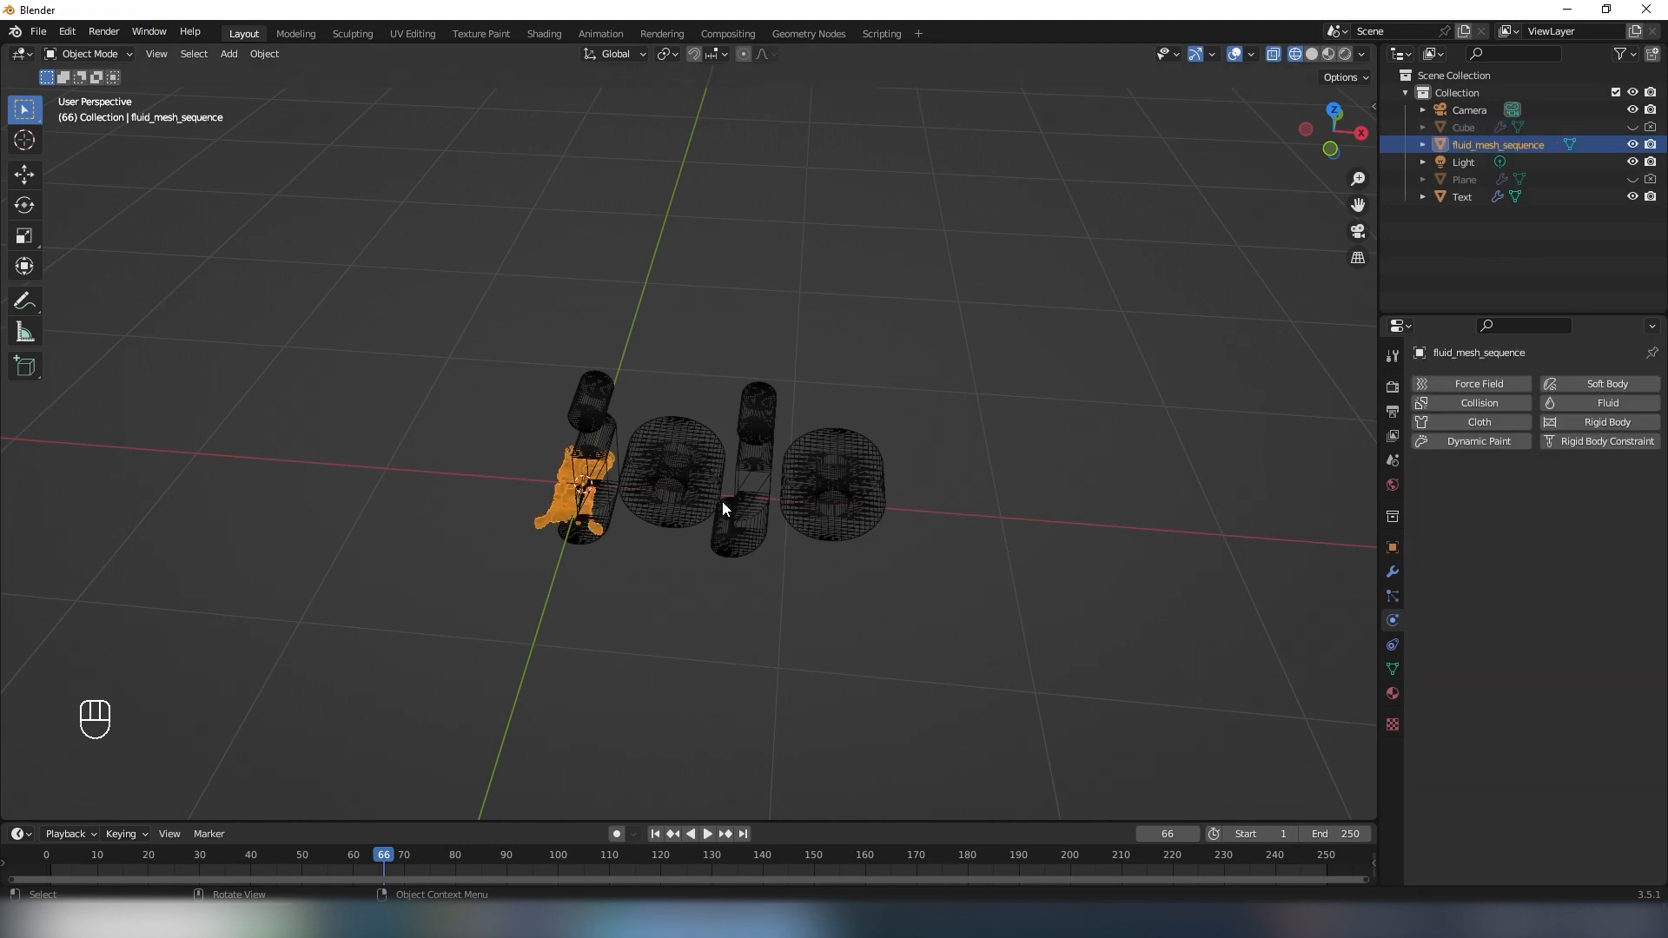
# - Play the imported fluid mesh sequence from the first frame and stop at frame 52
pyautogui.moveTo(722, 507); pyautogui.dragTo(573, 415, button='middle')
pyautogui.keyDown('shift'); pyautogui.moveTo(591, 518); pyautogui.dragTo(647, 408, button='middle'); pyautogui.keyUp('shift')
pyautogui.moveTo(647, 408); pyautogui.dragTo(858, 416, button='middle')
pyautogui.scroll(3, 654, 444)
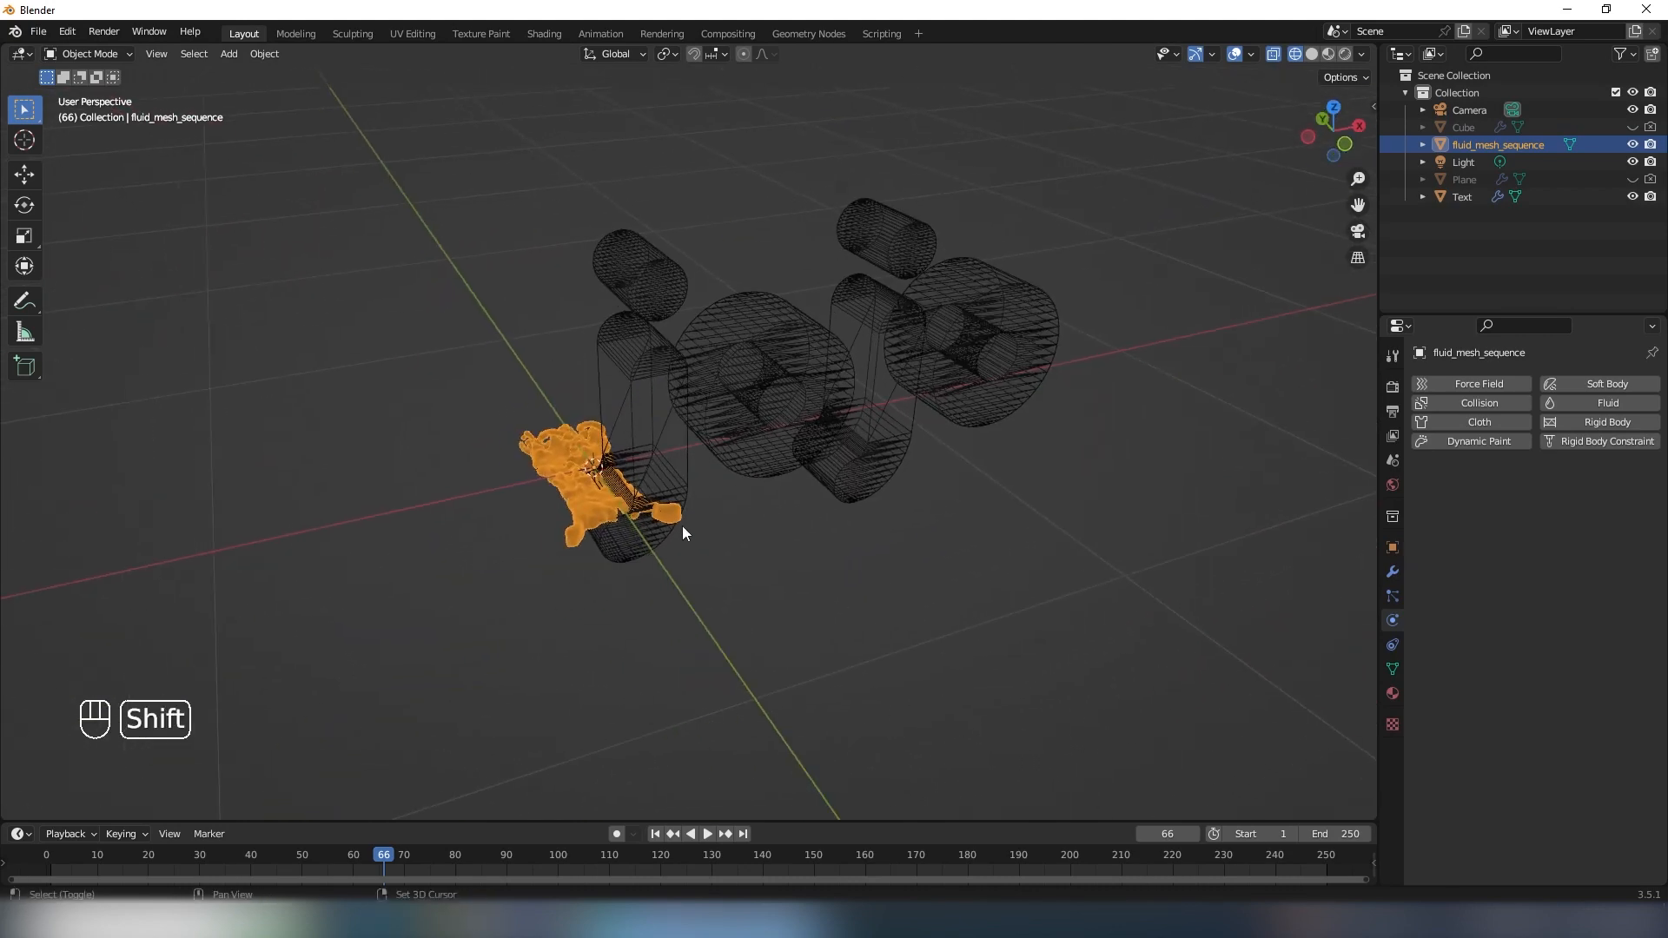
pyautogui.moveTo(682, 532); pyautogui.dragTo(733, 465, button='middle')
pyautogui.hotkey('shift', 'Left')
pyautogui.press('space')
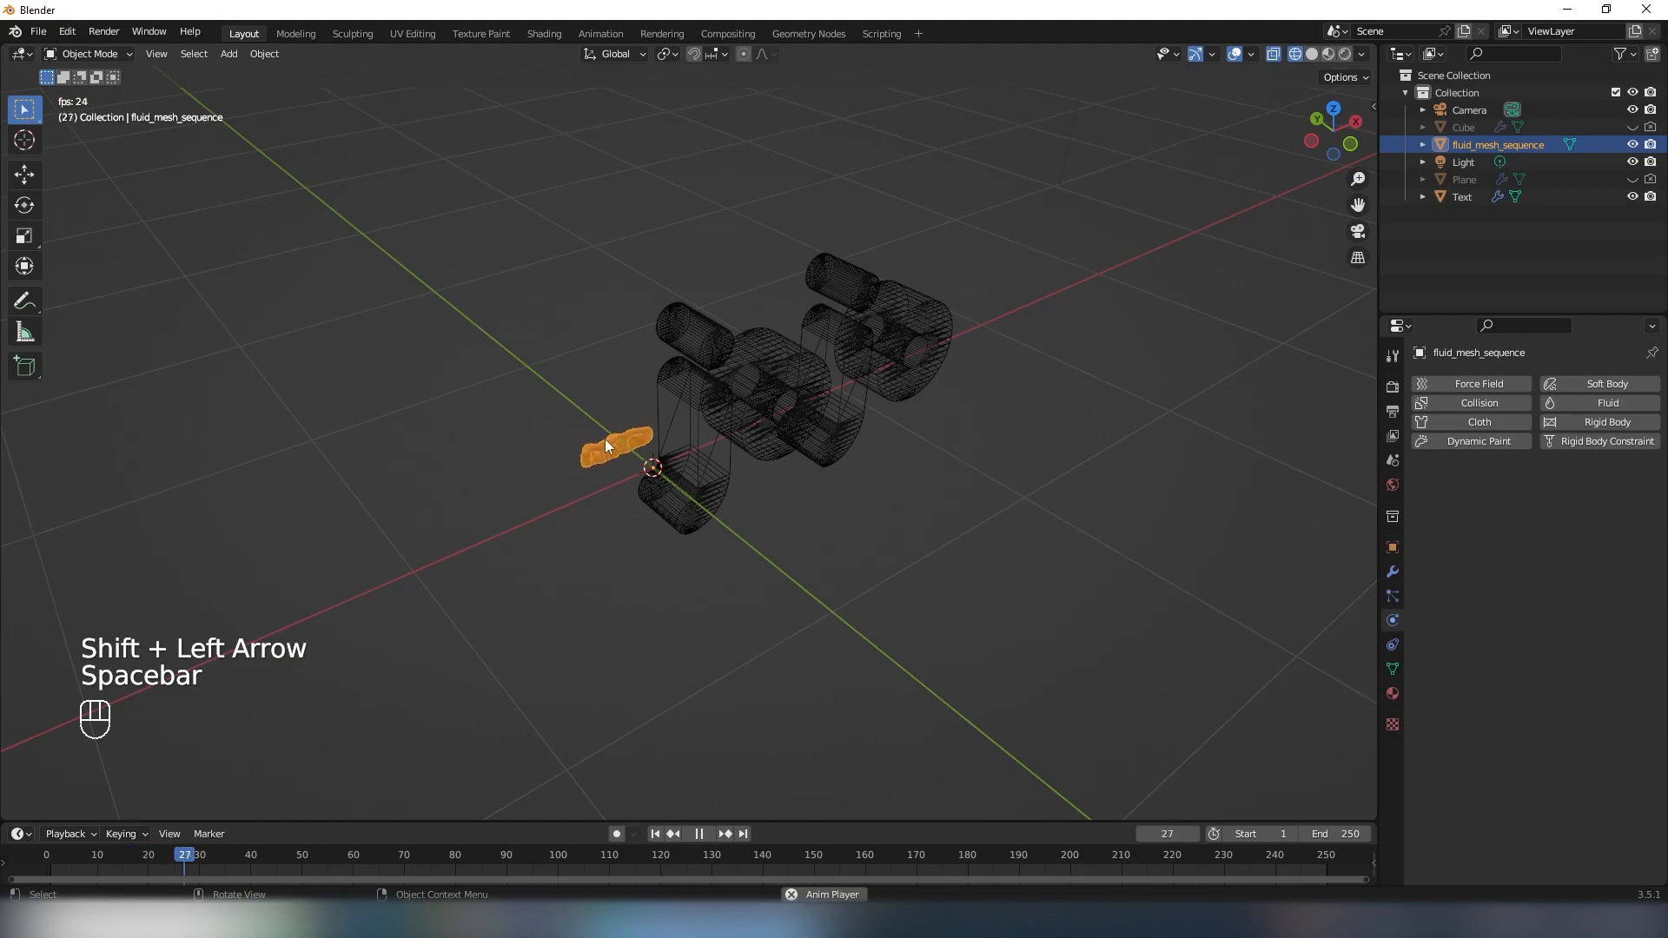
pyautogui.press('space')
# - Enlarge the imported fluid mesh sequence well beyond its original size, and inspect its vertices in Edit Mode
pyautogui.moveTo(623, 458); pyautogui.dragTo(713, 492, button='middle')
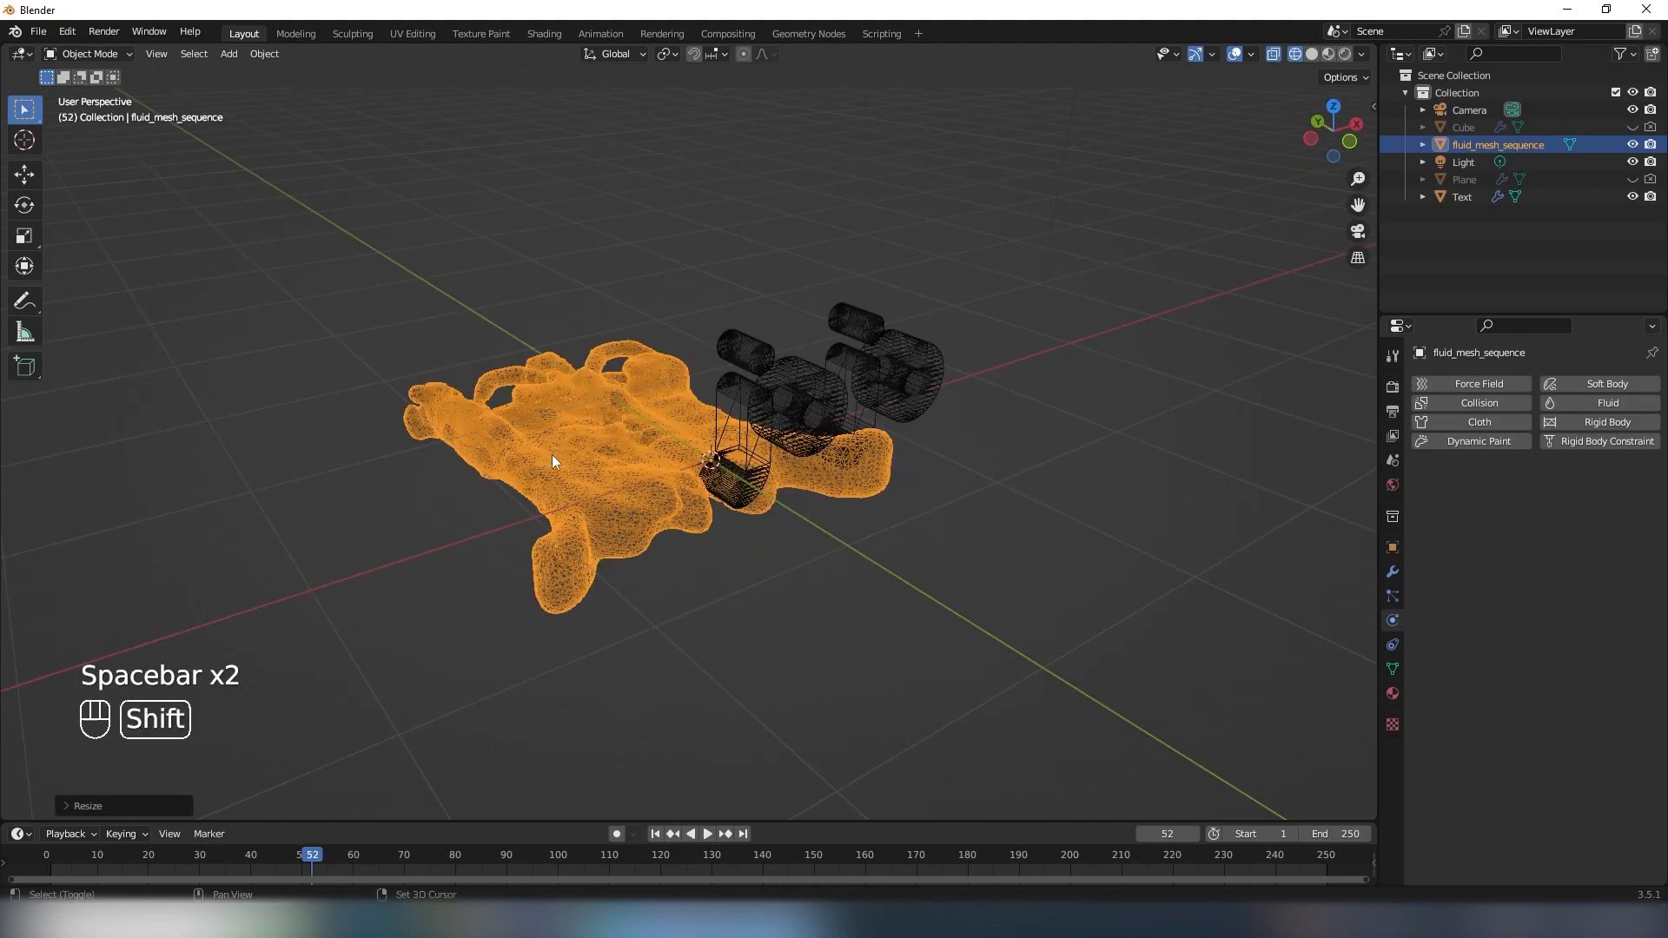
pyautogui.keyDown('shift'); pyautogui.moveTo(551, 455); pyautogui.dragTo(603, 487, button='middle'); pyautogui.keyUp('shift')
pyautogui.scroll(3, 603, 488)
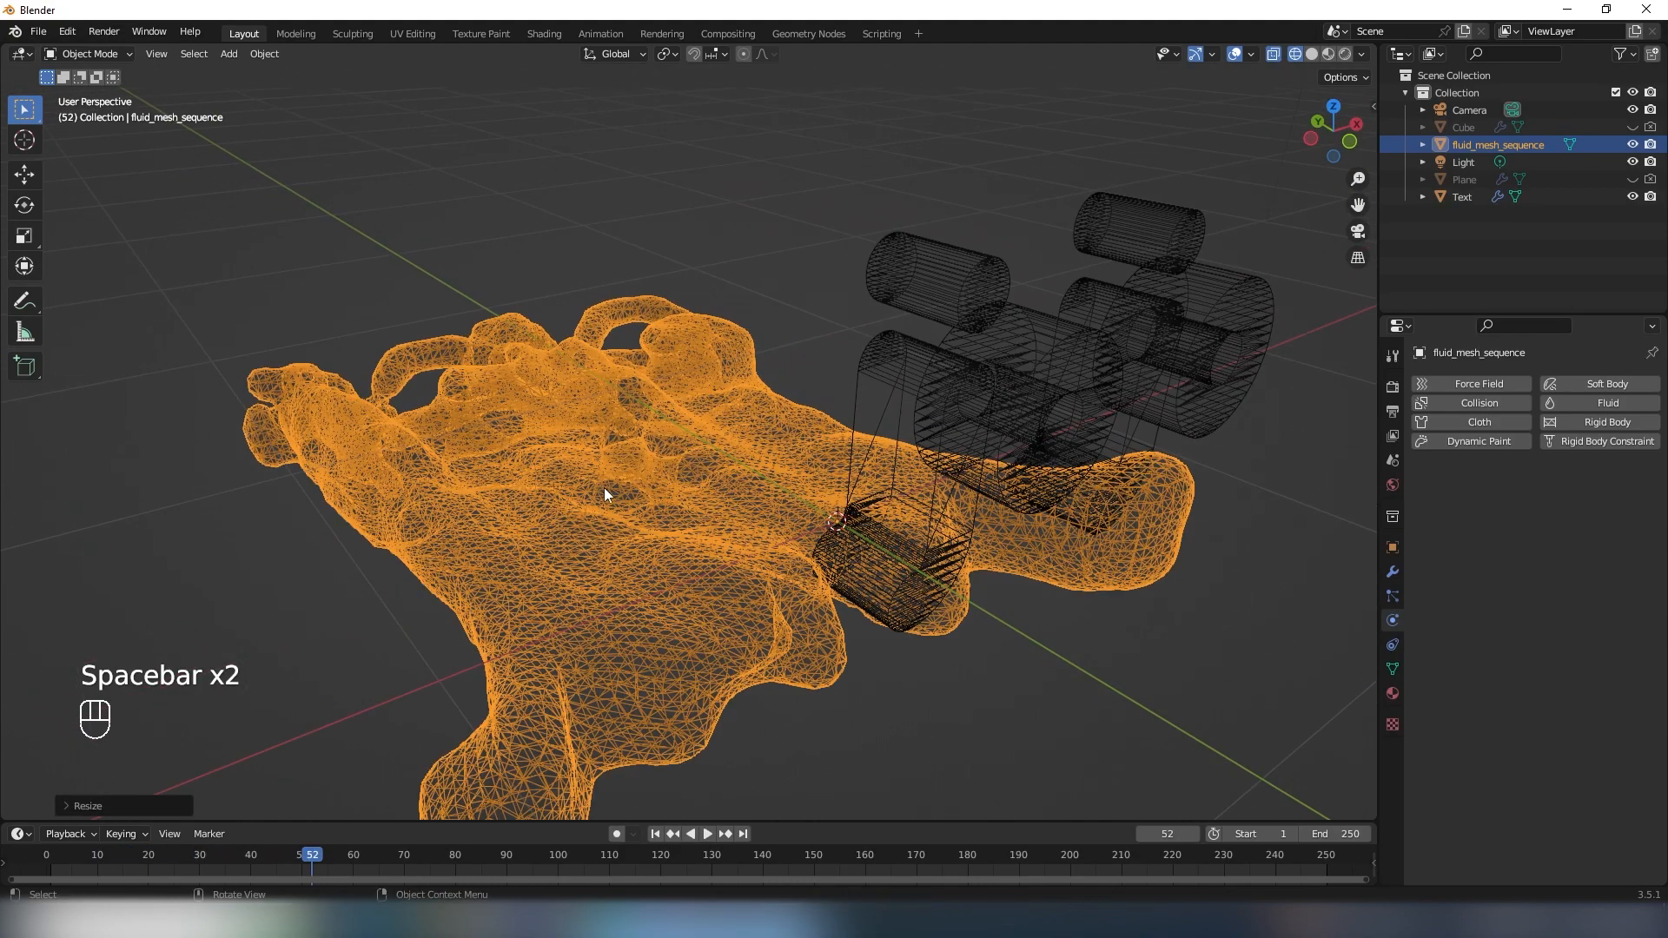
pyautogui.press('Tab')
pyautogui.keyDown('shift'); pyautogui.moveTo(560, 594); pyautogui.dragTo(625, 474, button='middle'); pyautogui.keyUp('shift')
pyautogui.click(622, 509)
pyautogui.scroll(3, 518, 459)
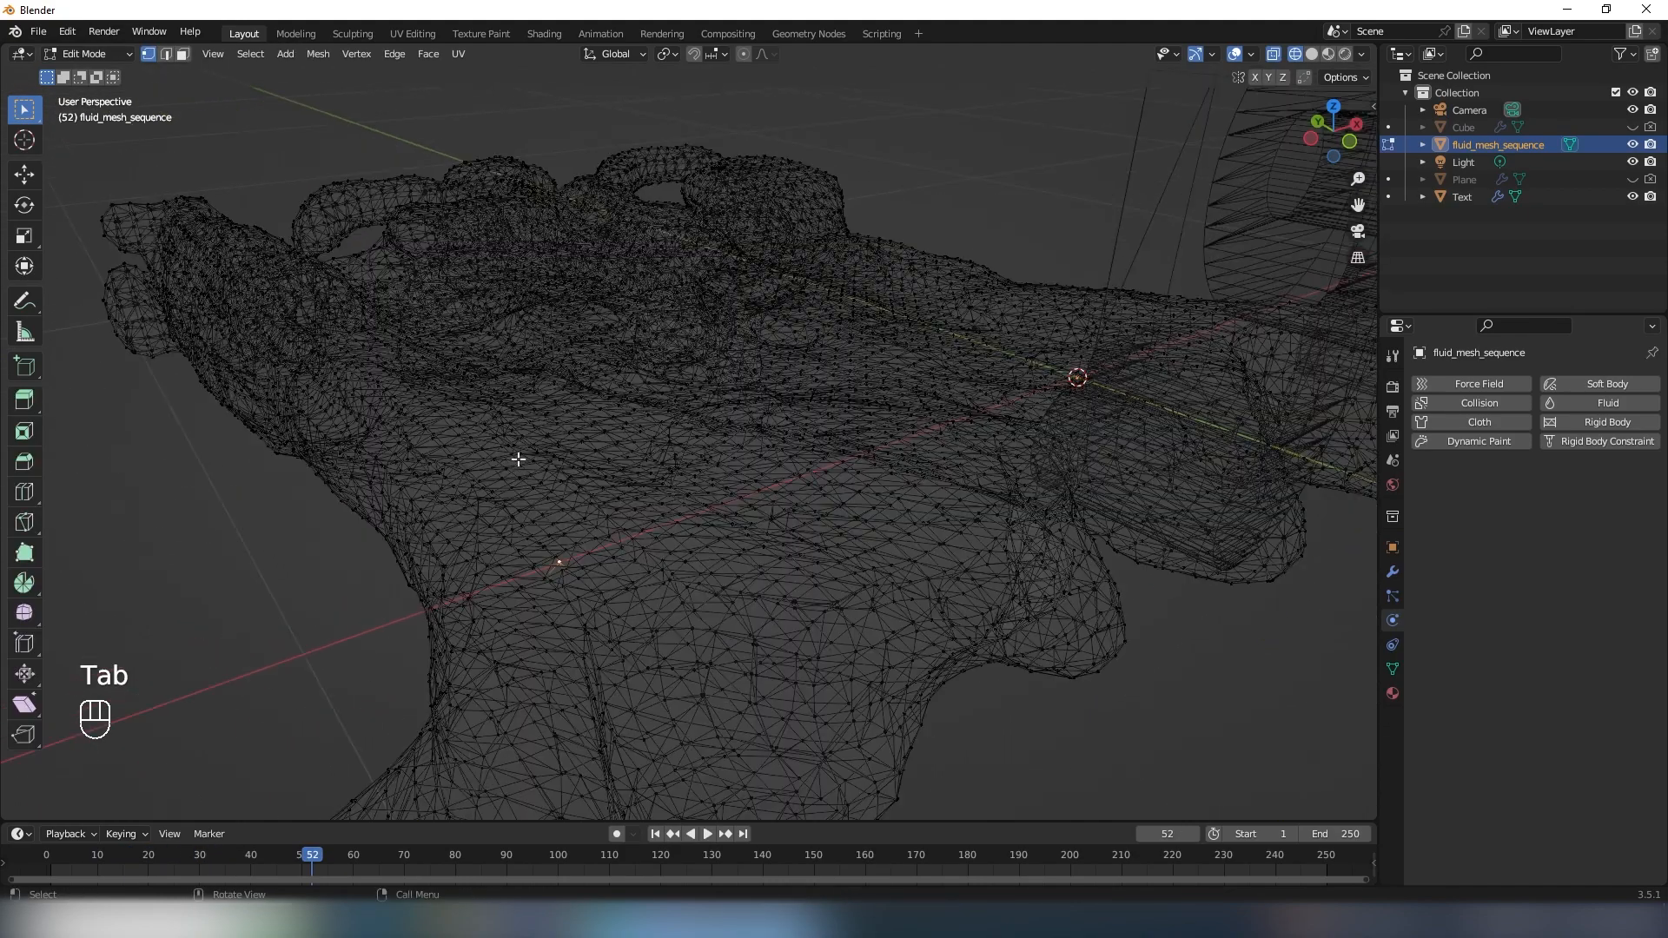
pyautogui.press('Tab')
# - Rotate the fluid mesh sequence by -90 degrees about the X axis so the fluid rises upright
pyautogui.scroll(-7, 875, 420)
pyautogui.moveTo(747, 470); pyautogui.dragTo(838, 591, button='middle')
pyautogui.click(658, 460)
pyautogui.moveTo(838, 591); pyautogui.dragTo(633, 566, button='middle')
pyautogui.click(744, 419)
pyautogui.write('ryx-90')
pyautogui.press('Return')
# - Move the fluid mesh sequence along Z and X until it overlaps the lettering
pyautogui.press('g')
pyautogui.press('z')
pyautogui.click(703, 417)
pyautogui.press('g')
pyautogui.press('y')
pyautogui.press('x')
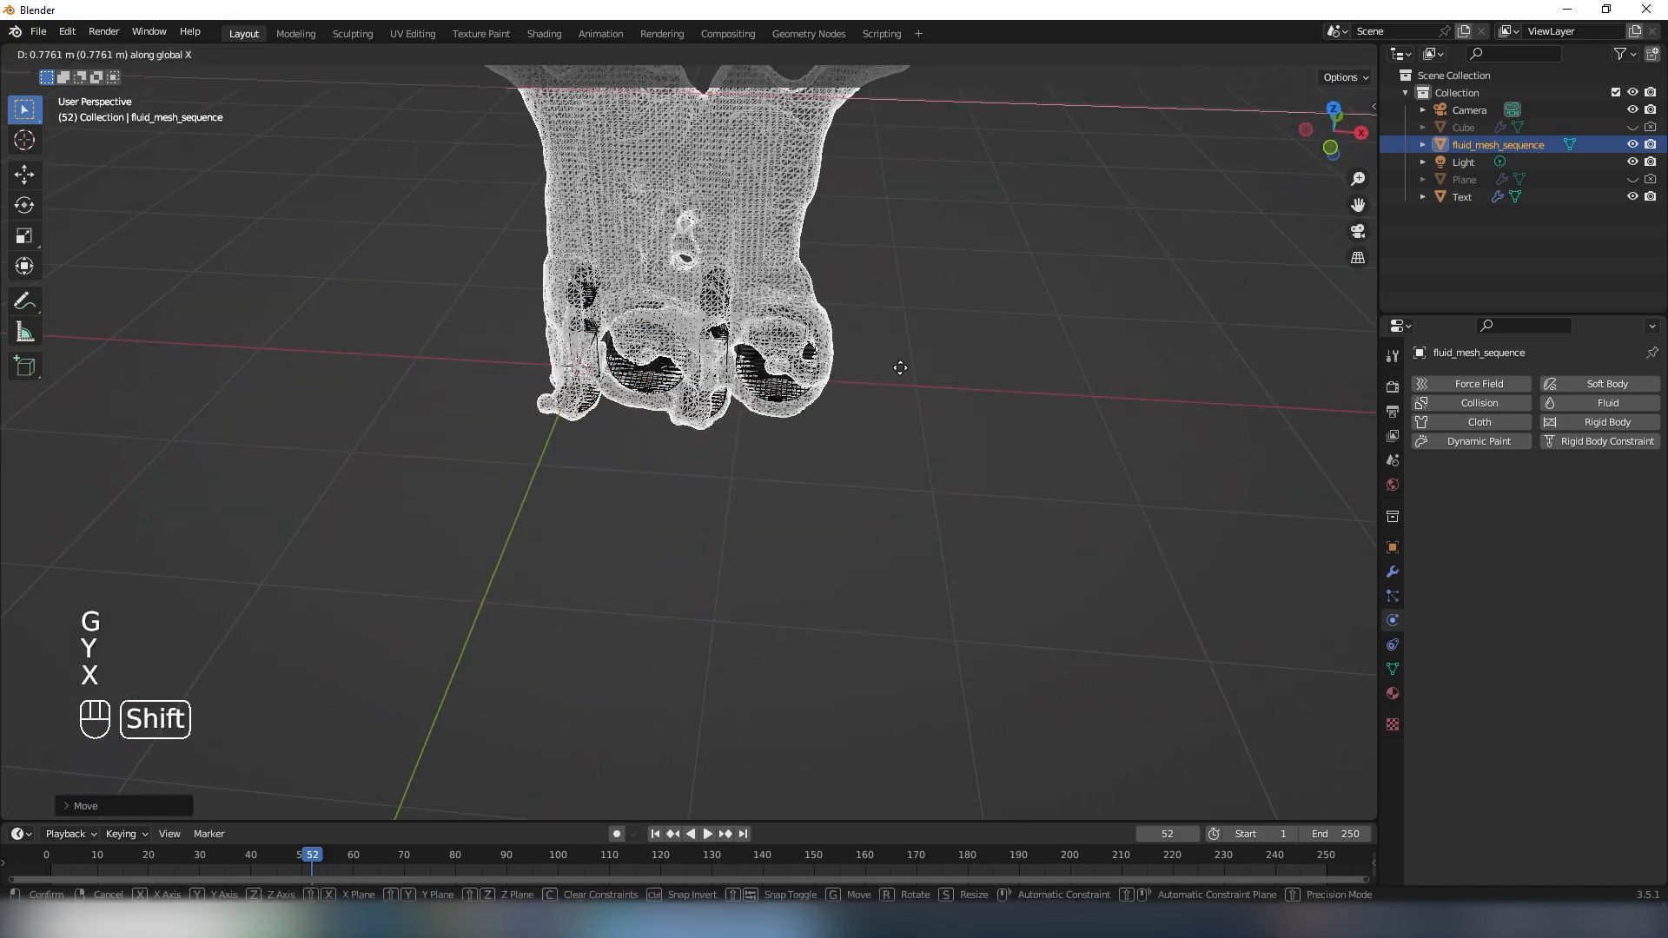
pyautogui.click(925, 352)
# - Fine-tune the fluid mesh by scaling it down slightly and shifting it along Z to match the height of the letters
pyautogui.scroll(4, 869, 391)
pyautogui.moveTo(867, 391); pyautogui.dragTo(802, 394, button='middle')
pyautogui.moveTo(803, 394); pyautogui.dragTo(805, 337, button='middle')
pyautogui.press('g')
pyautogui.press('z')
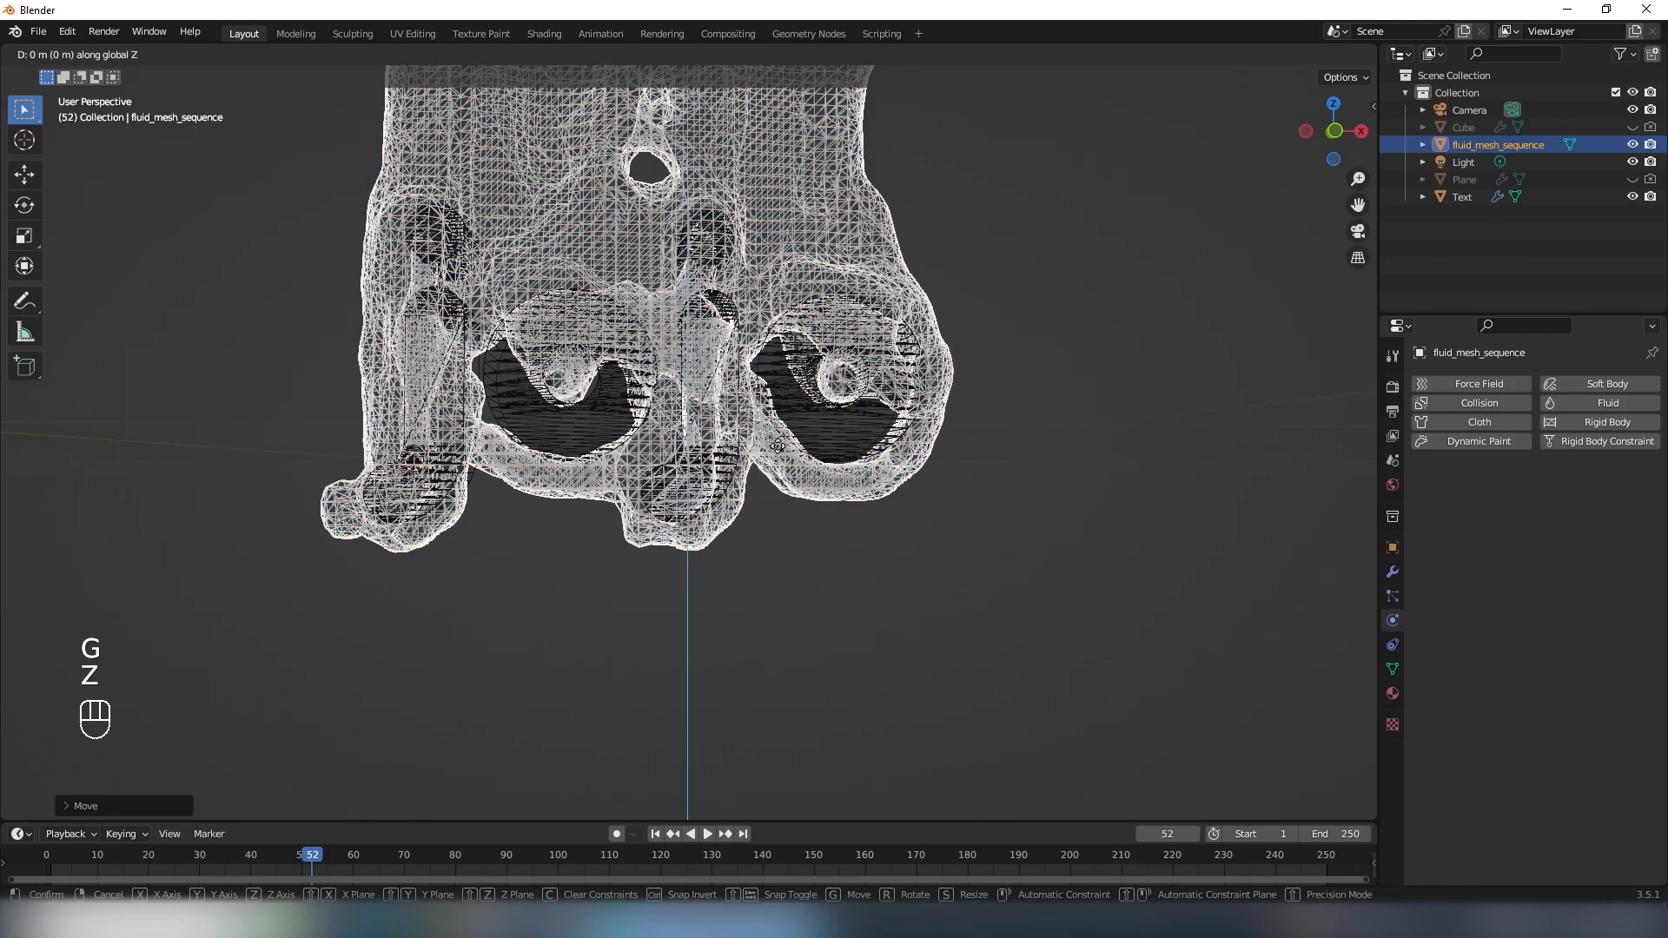
pyautogui.click(982, 407)
pyautogui.press('s')
pyautogui.click(1101, 344)
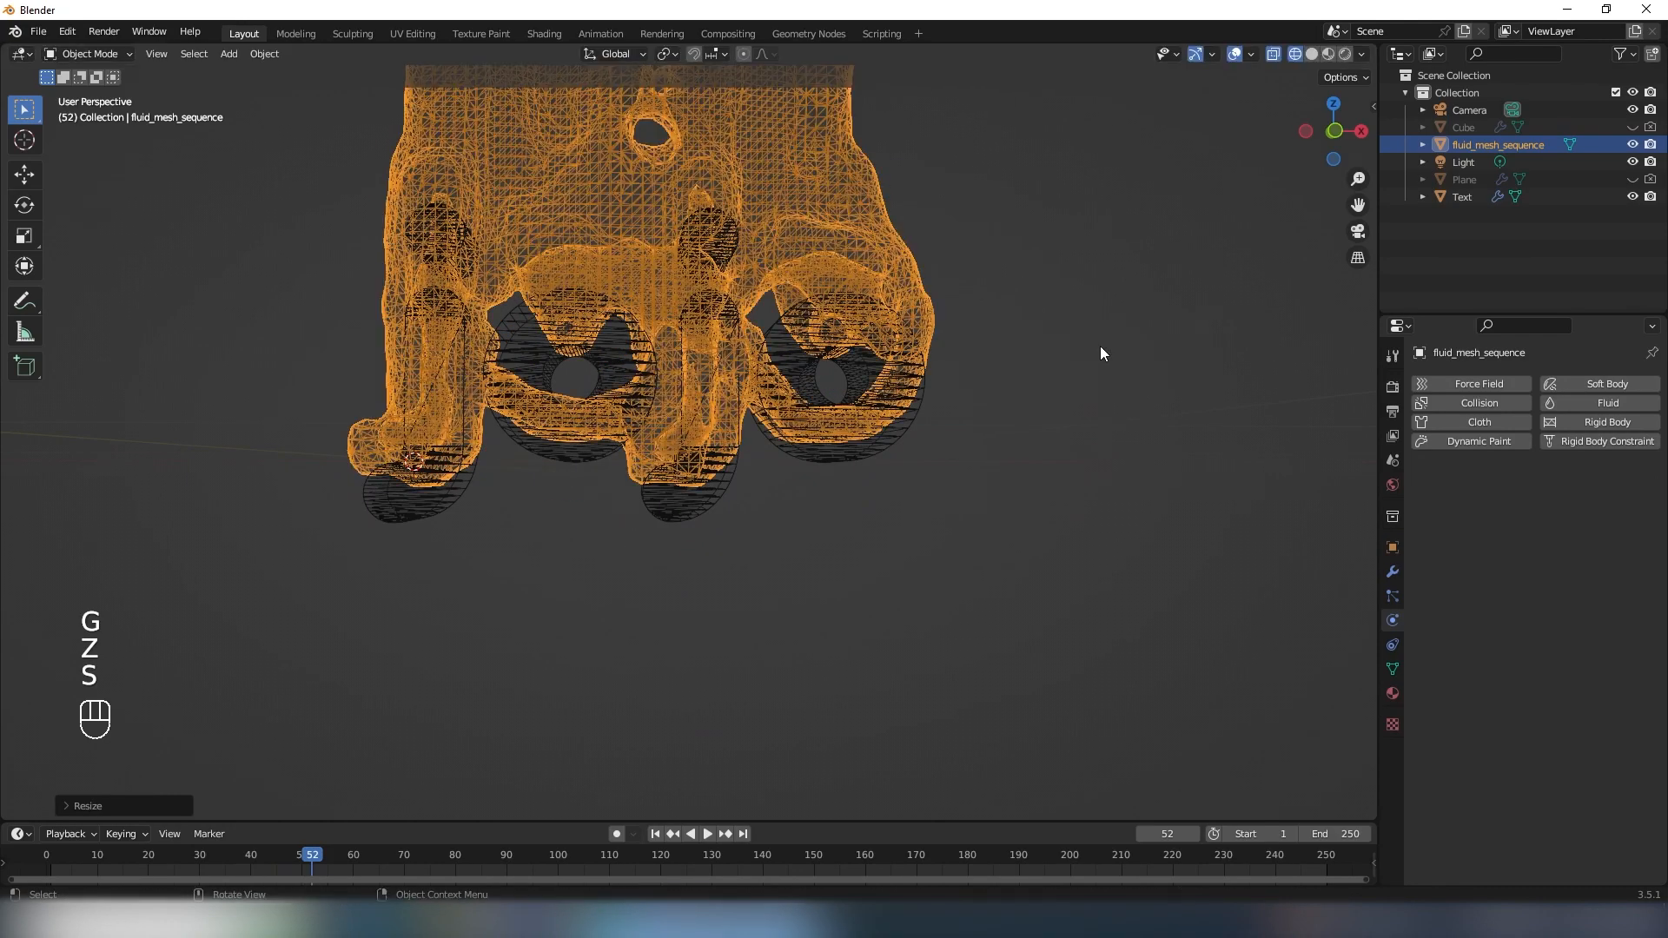
pyautogui.press('g')
pyautogui.press('z')
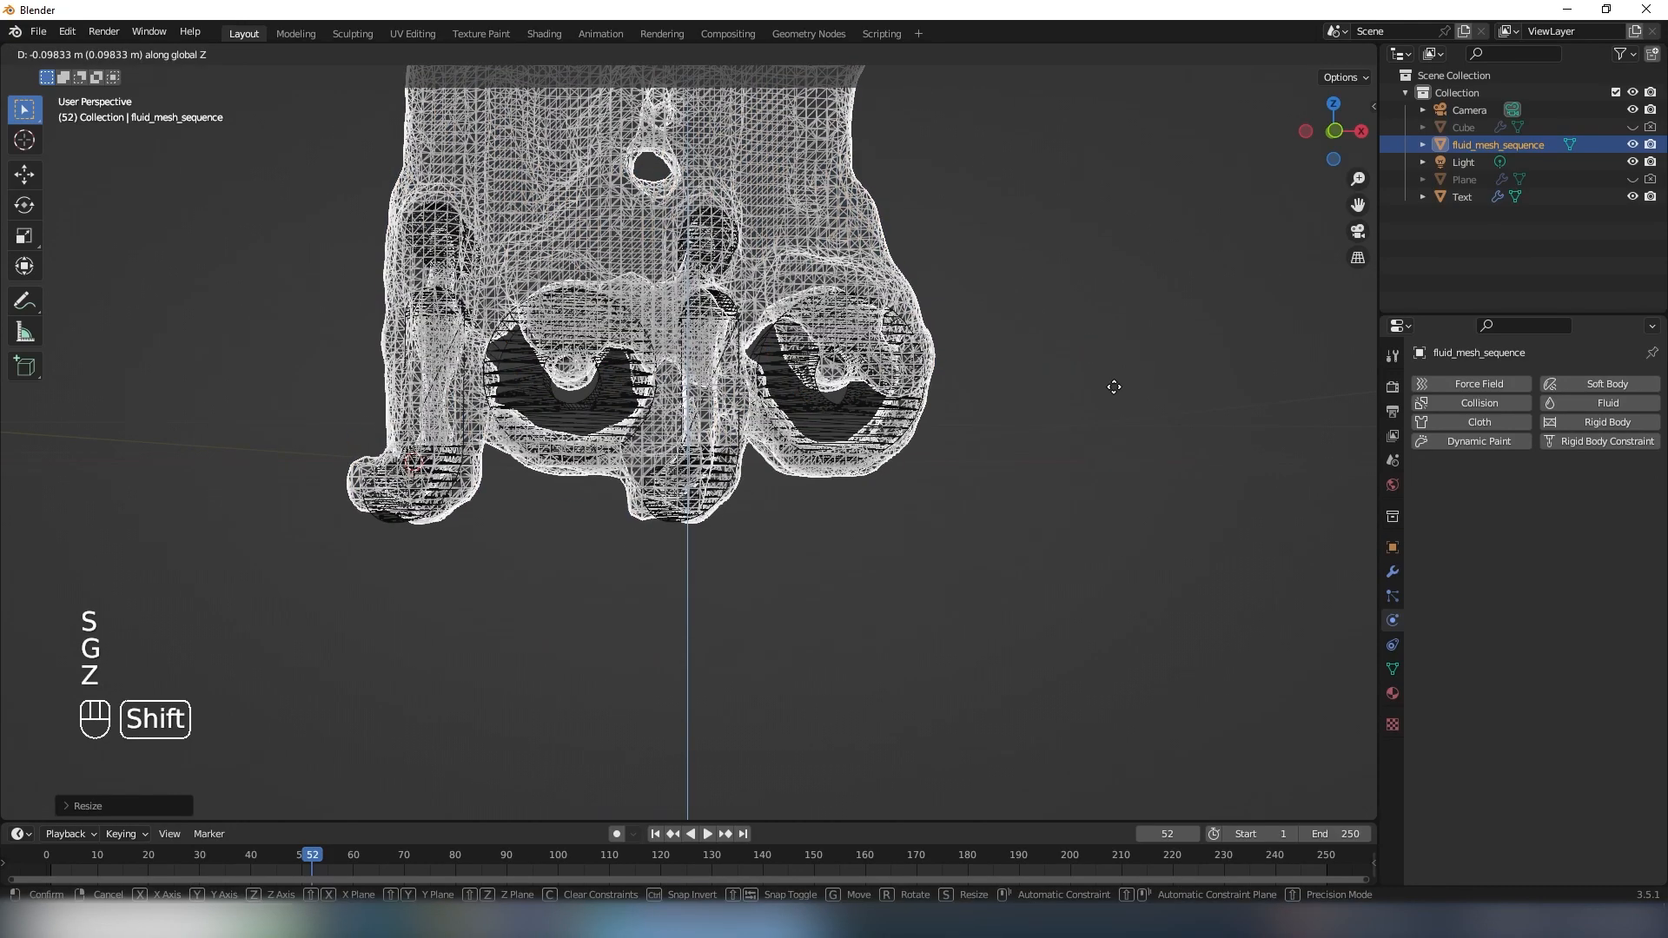
# - Play the aligned fluid sequence from the first frame, stop at frame 67, and inspect how it fits the lettering
pyautogui.hotkey('shift', 'Left')
pyautogui.press('space')
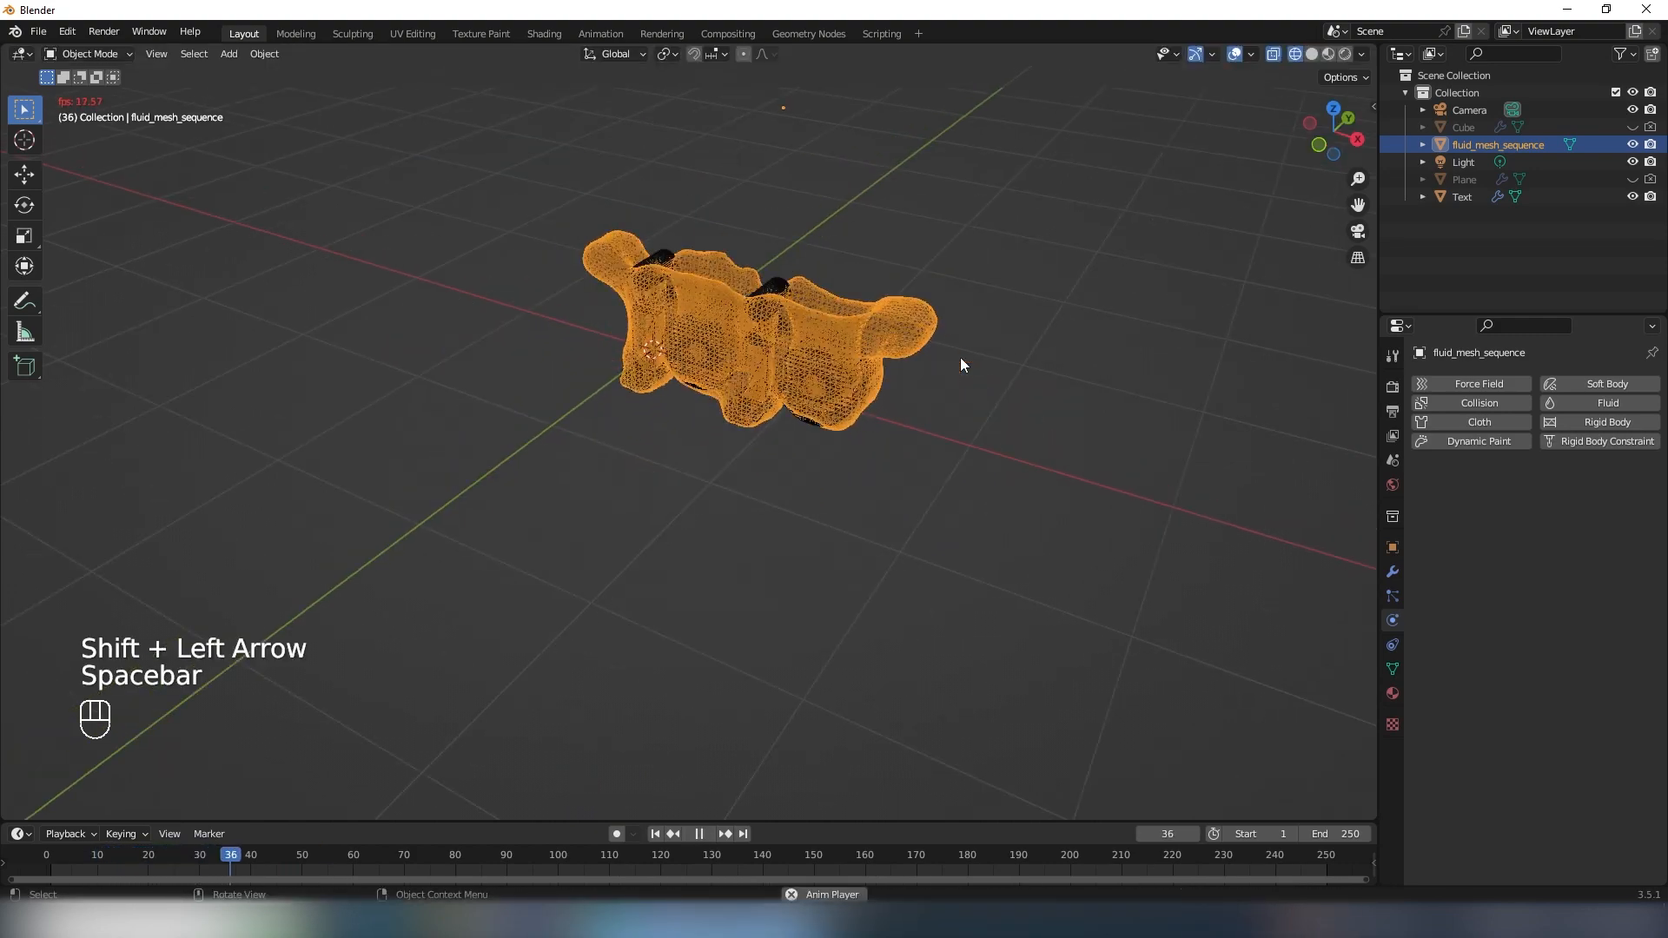
pyautogui.moveTo(802, 372); pyautogui.dragTo(718, 380, button='middle')
pyautogui.press('space')
pyautogui.moveTo(820, 341); pyautogui.dragTo(884, 369, button='middle')
pyautogui.click(884, 370)
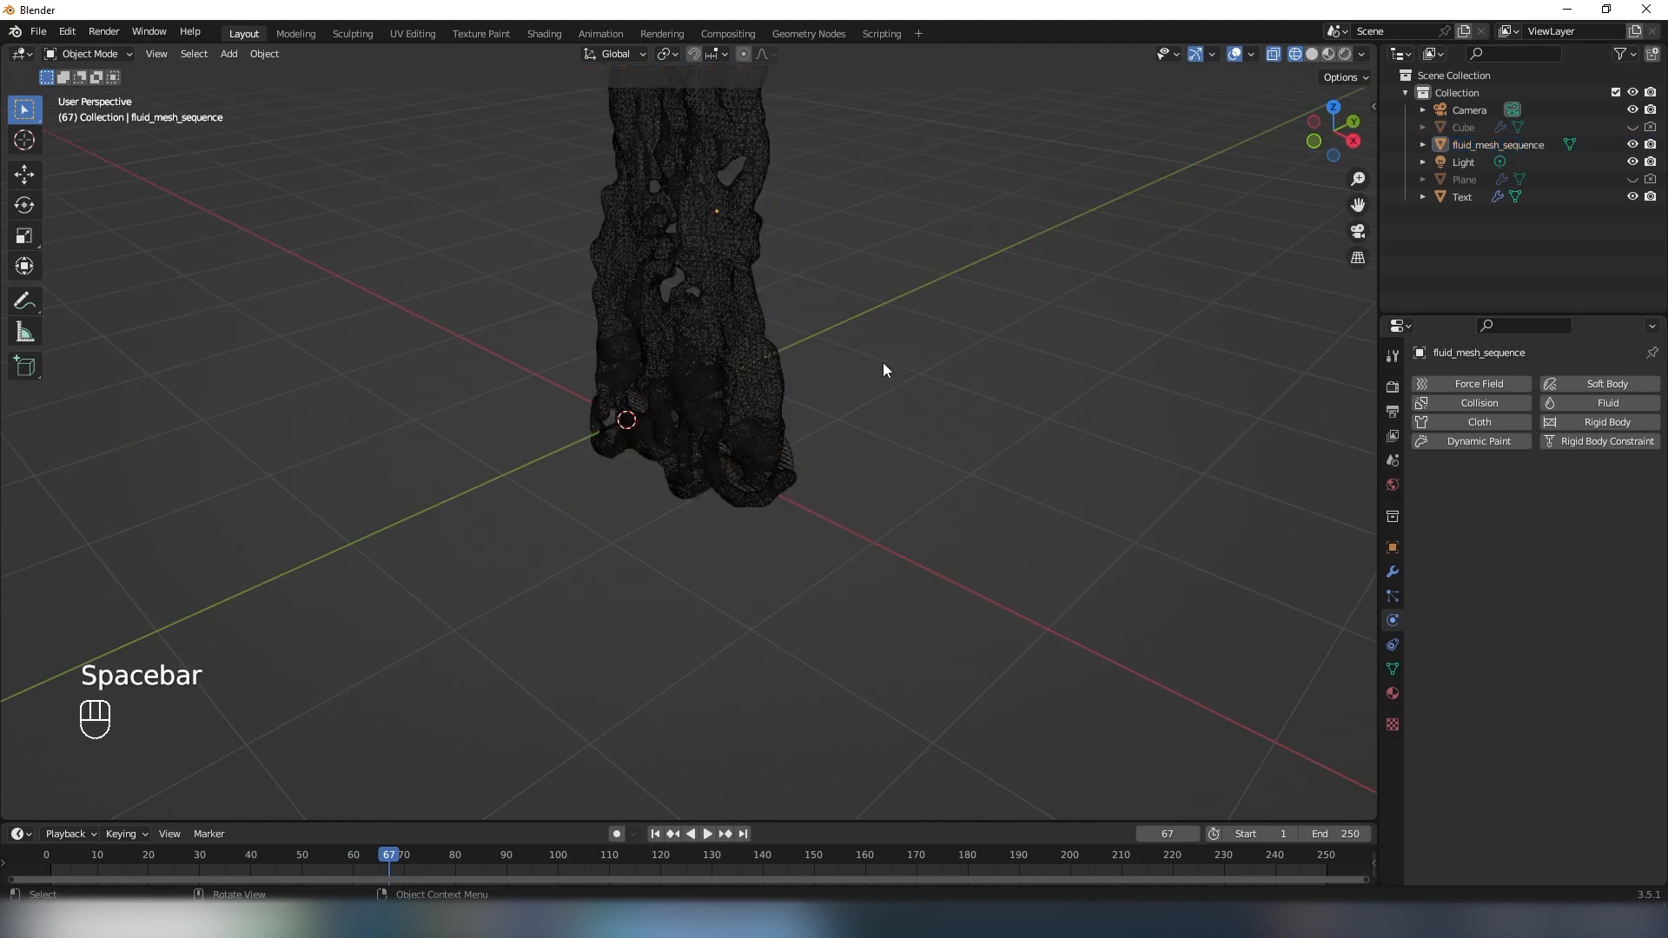
pyautogui.scroll(3, 881, 363)
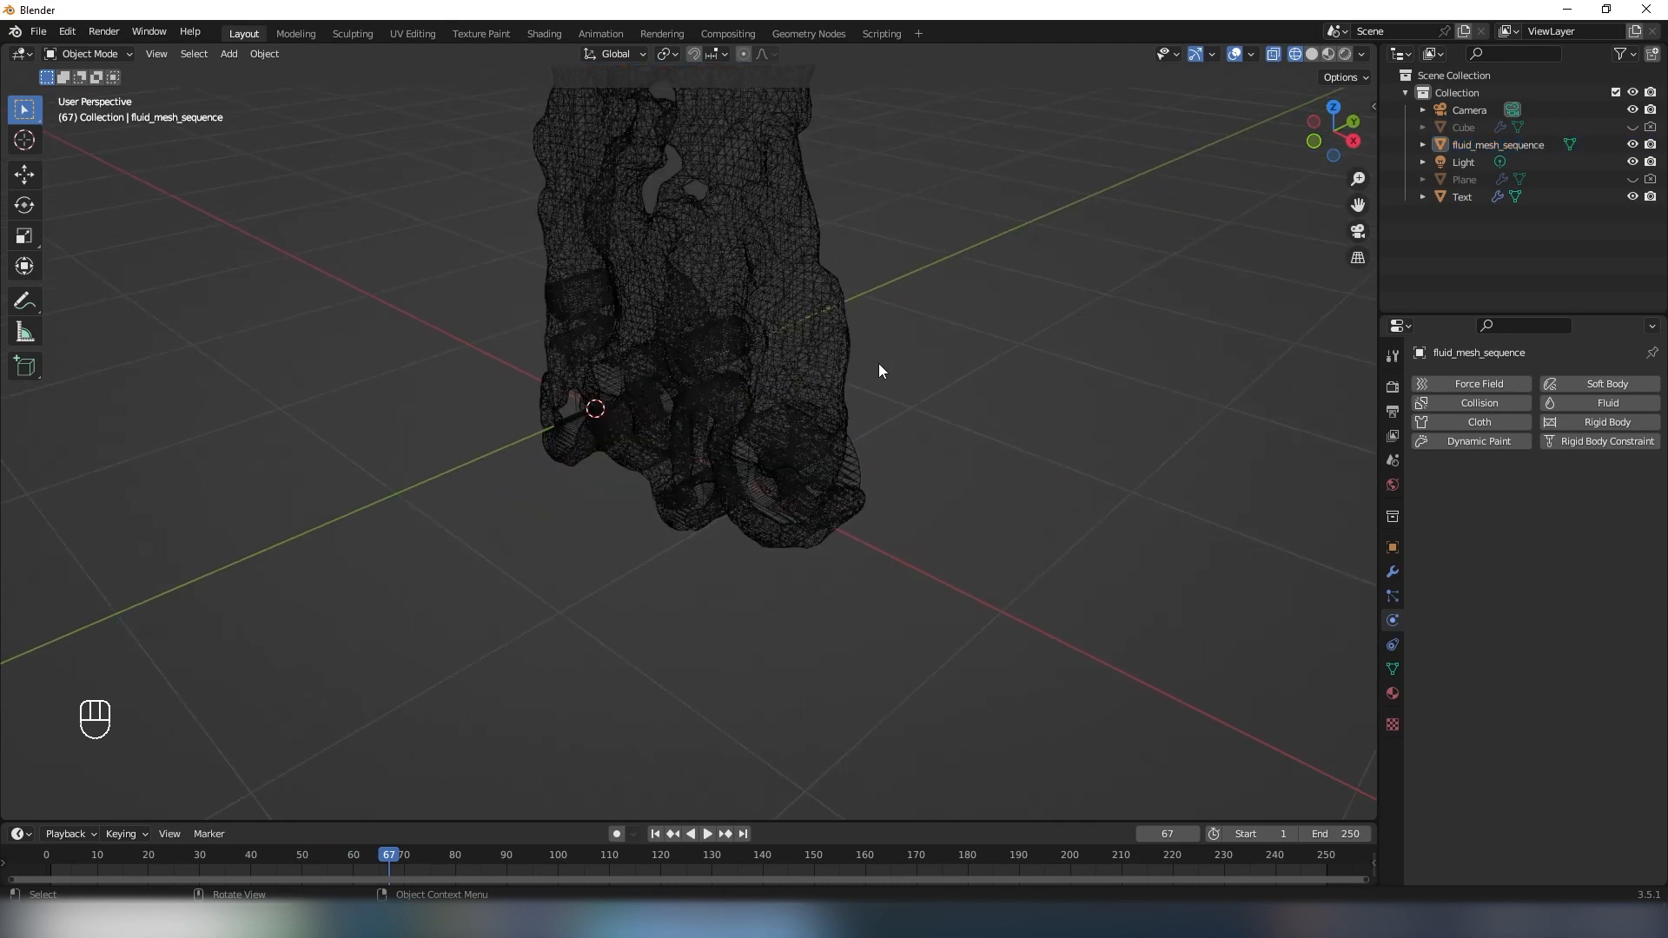
# - Switch the viewport to solid shading and view the fluid over the lettering
pyautogui.press('z')
pyautogui.click(785, 413)
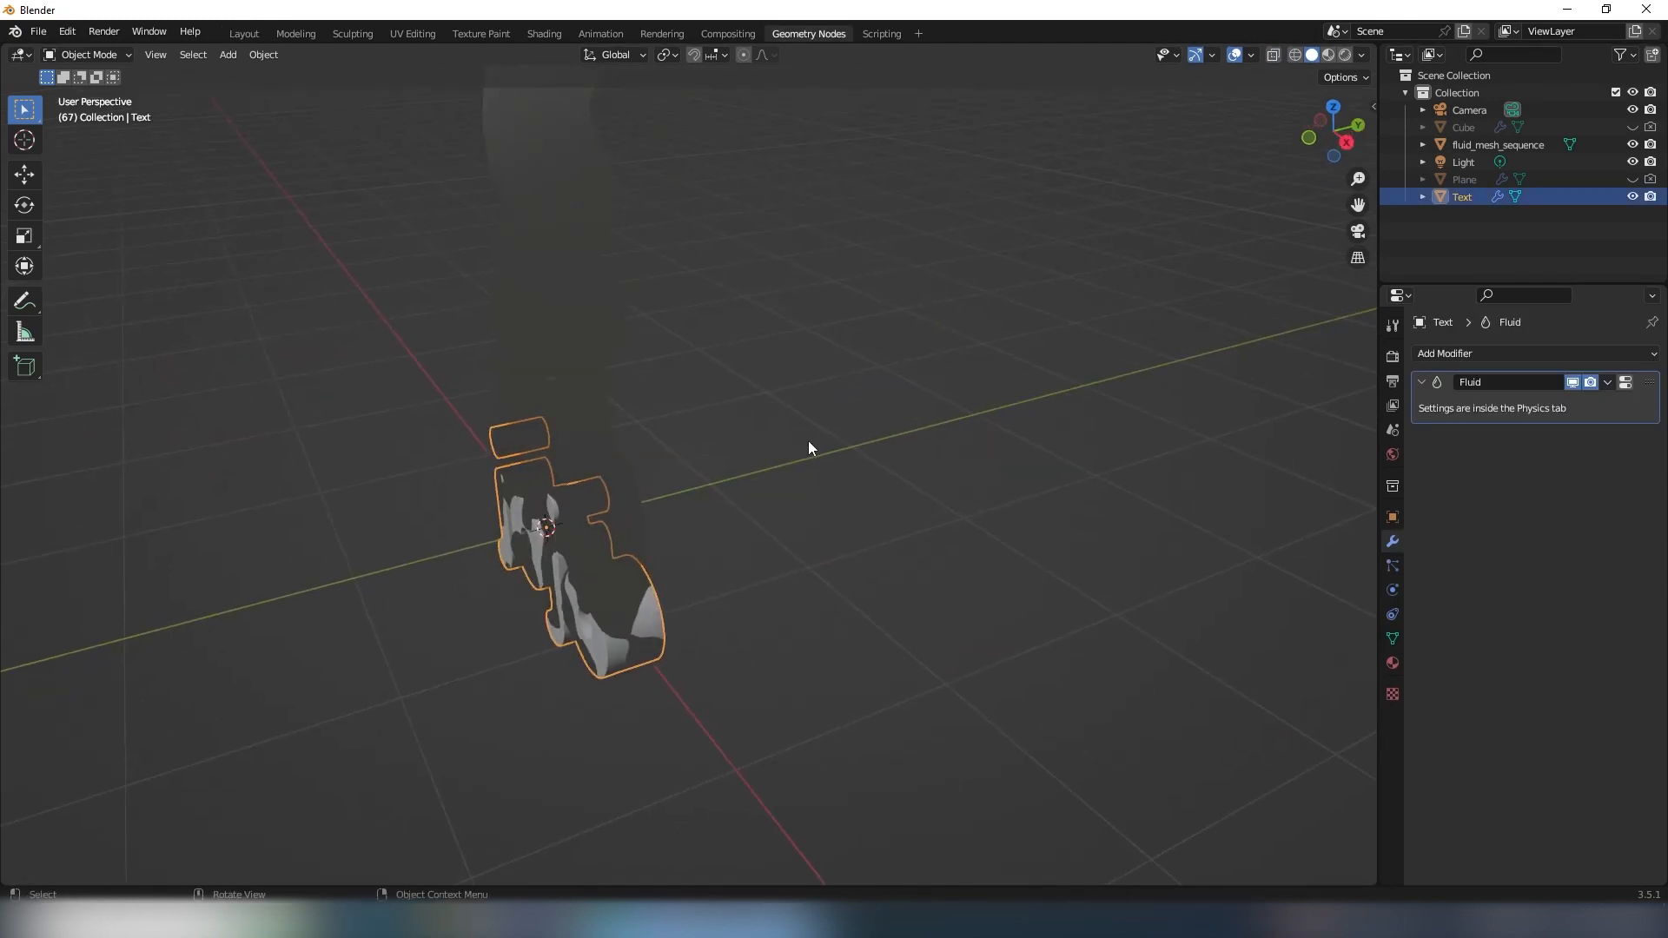
pyautogui.moveTo(808, 441); pyautogui.dragTo(748, 486, button='middle')
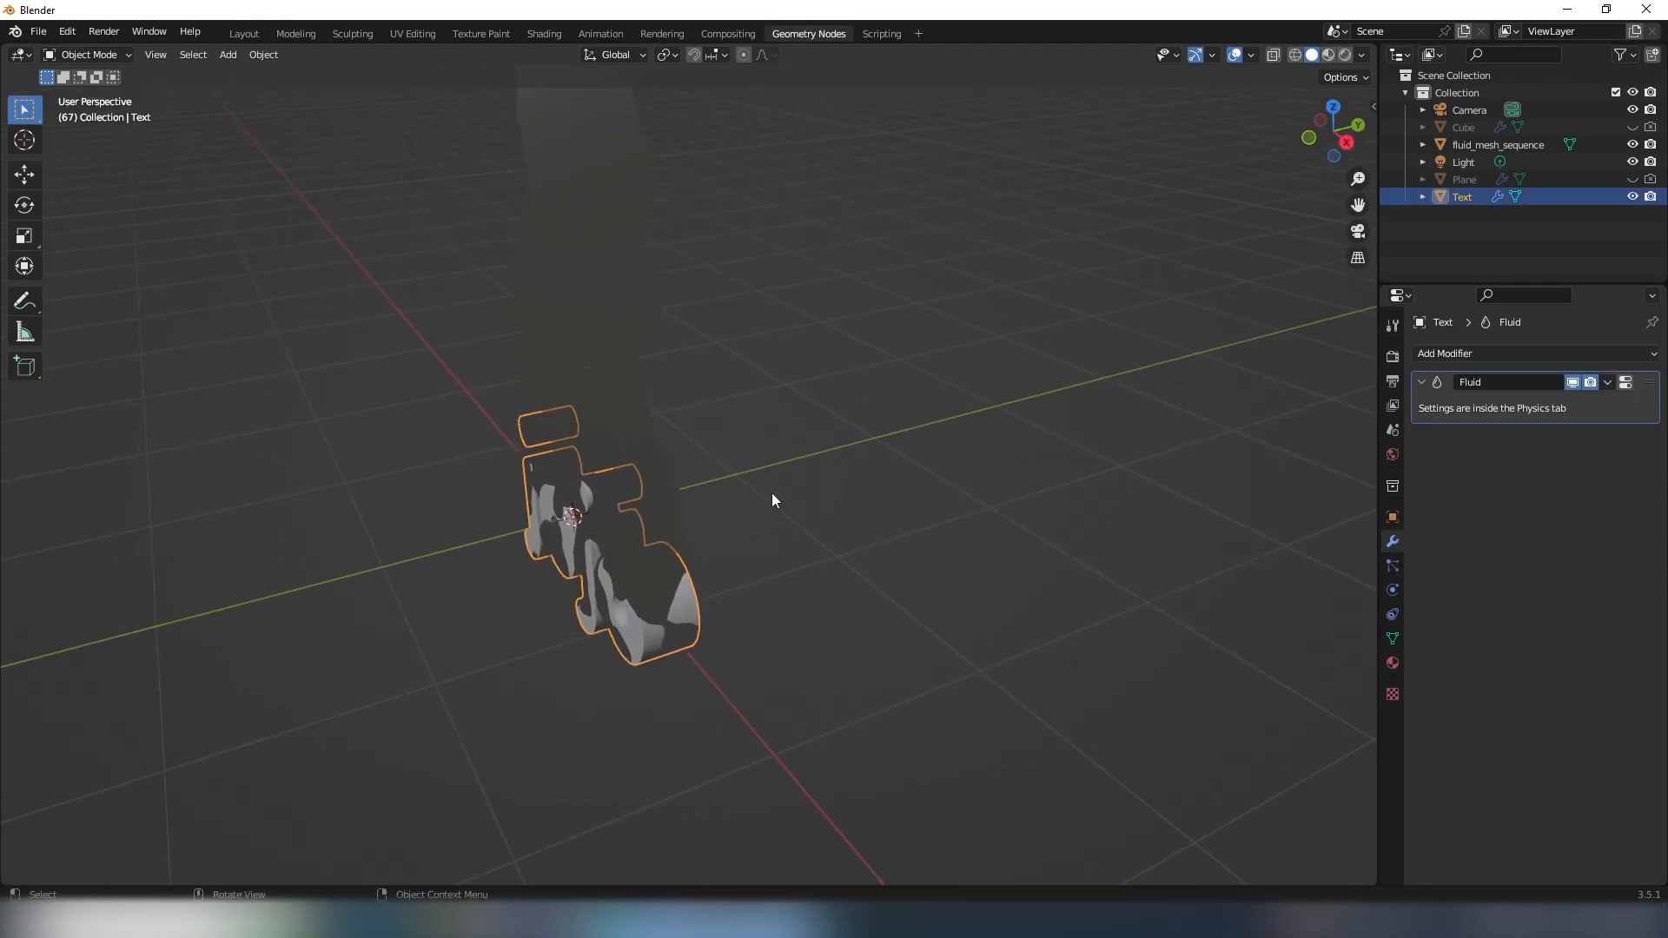
# - Add a Geometry Nodes modifier with a new node group to the Text object, and show its node editor
pyautogui.moveTo(770, 492); pyautogui.dragTo(825, 472, button='middle')
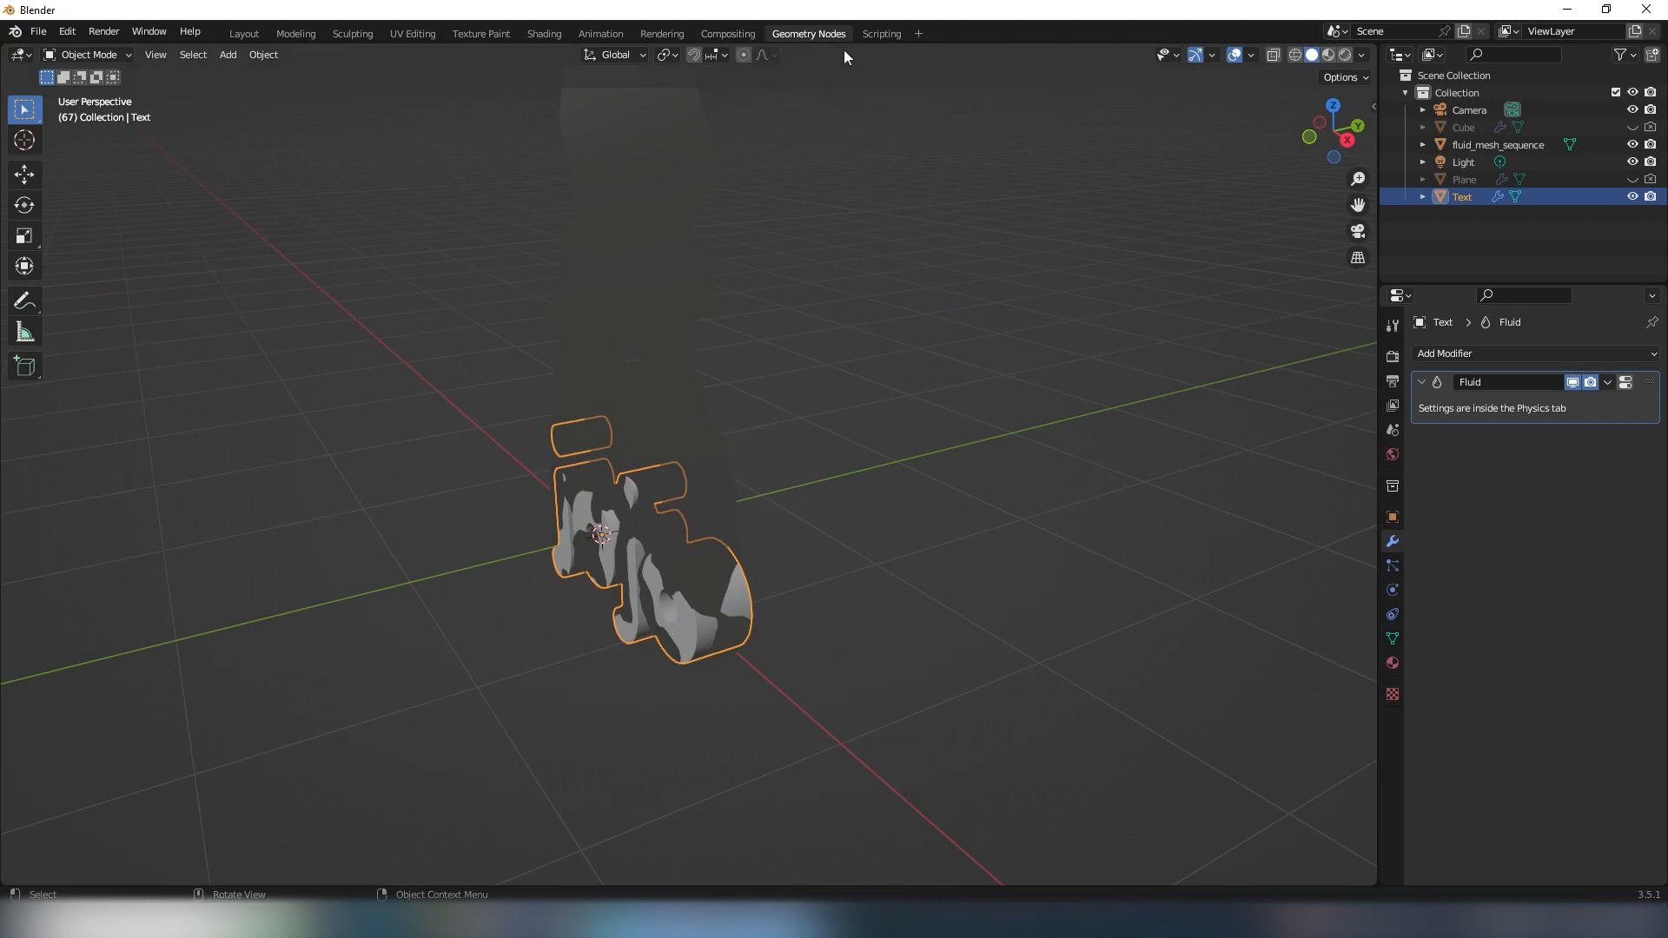
pyautogui.click(1468, 354)
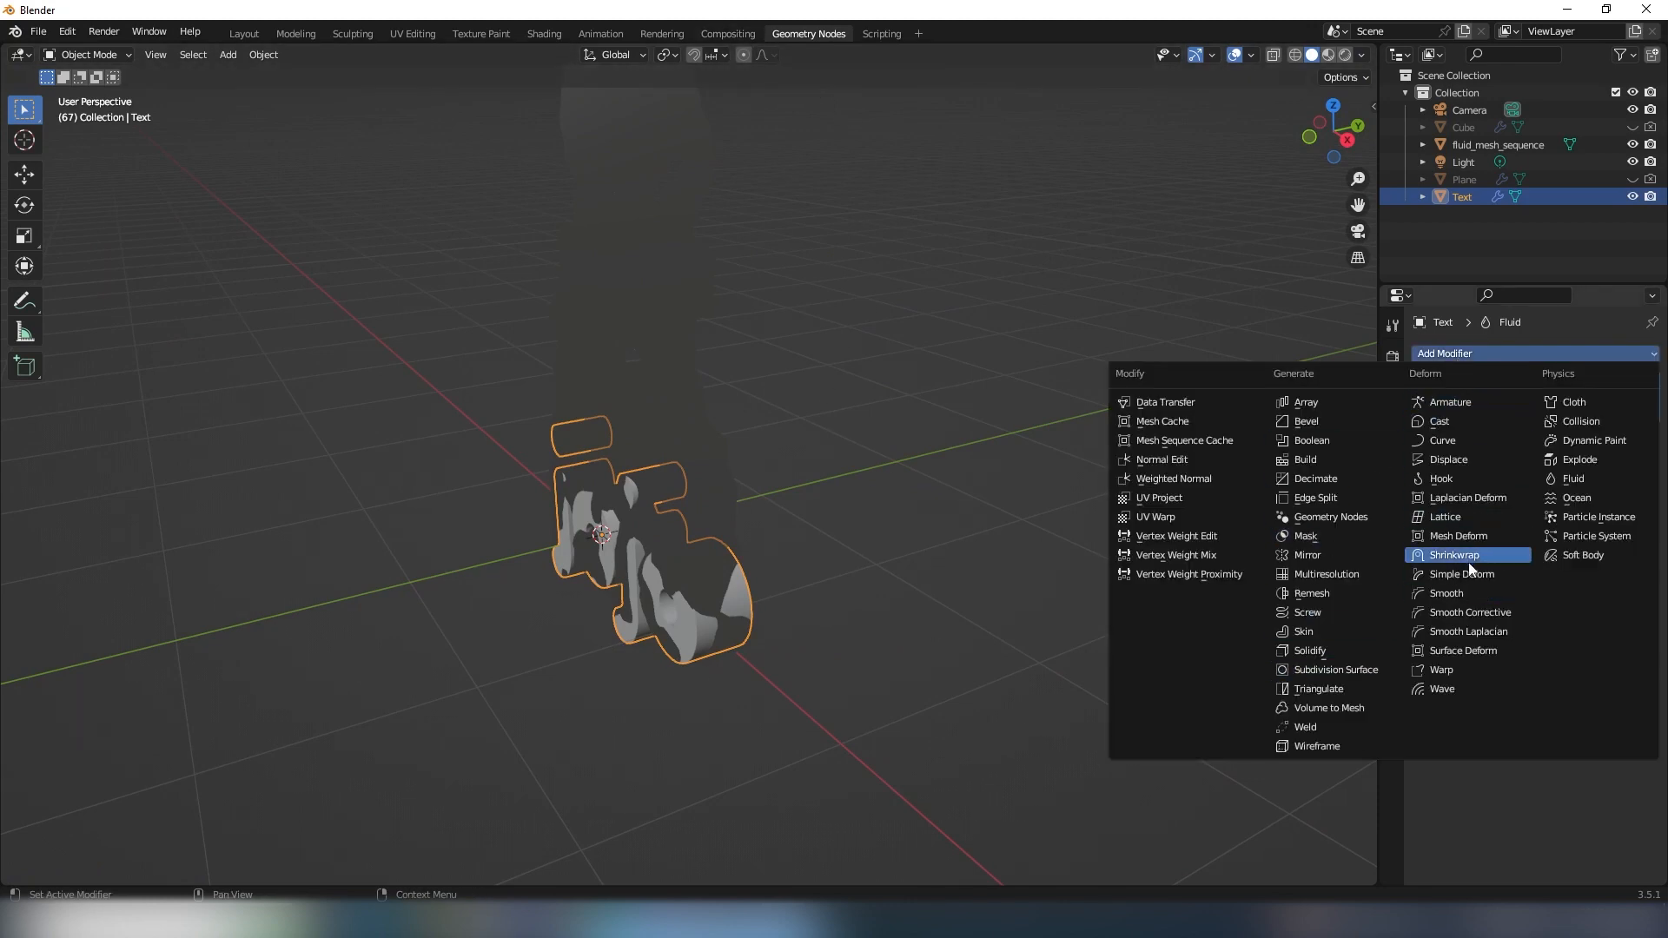
pyautogui.click(1327, 519)
pyautogui.click(1552, 466)
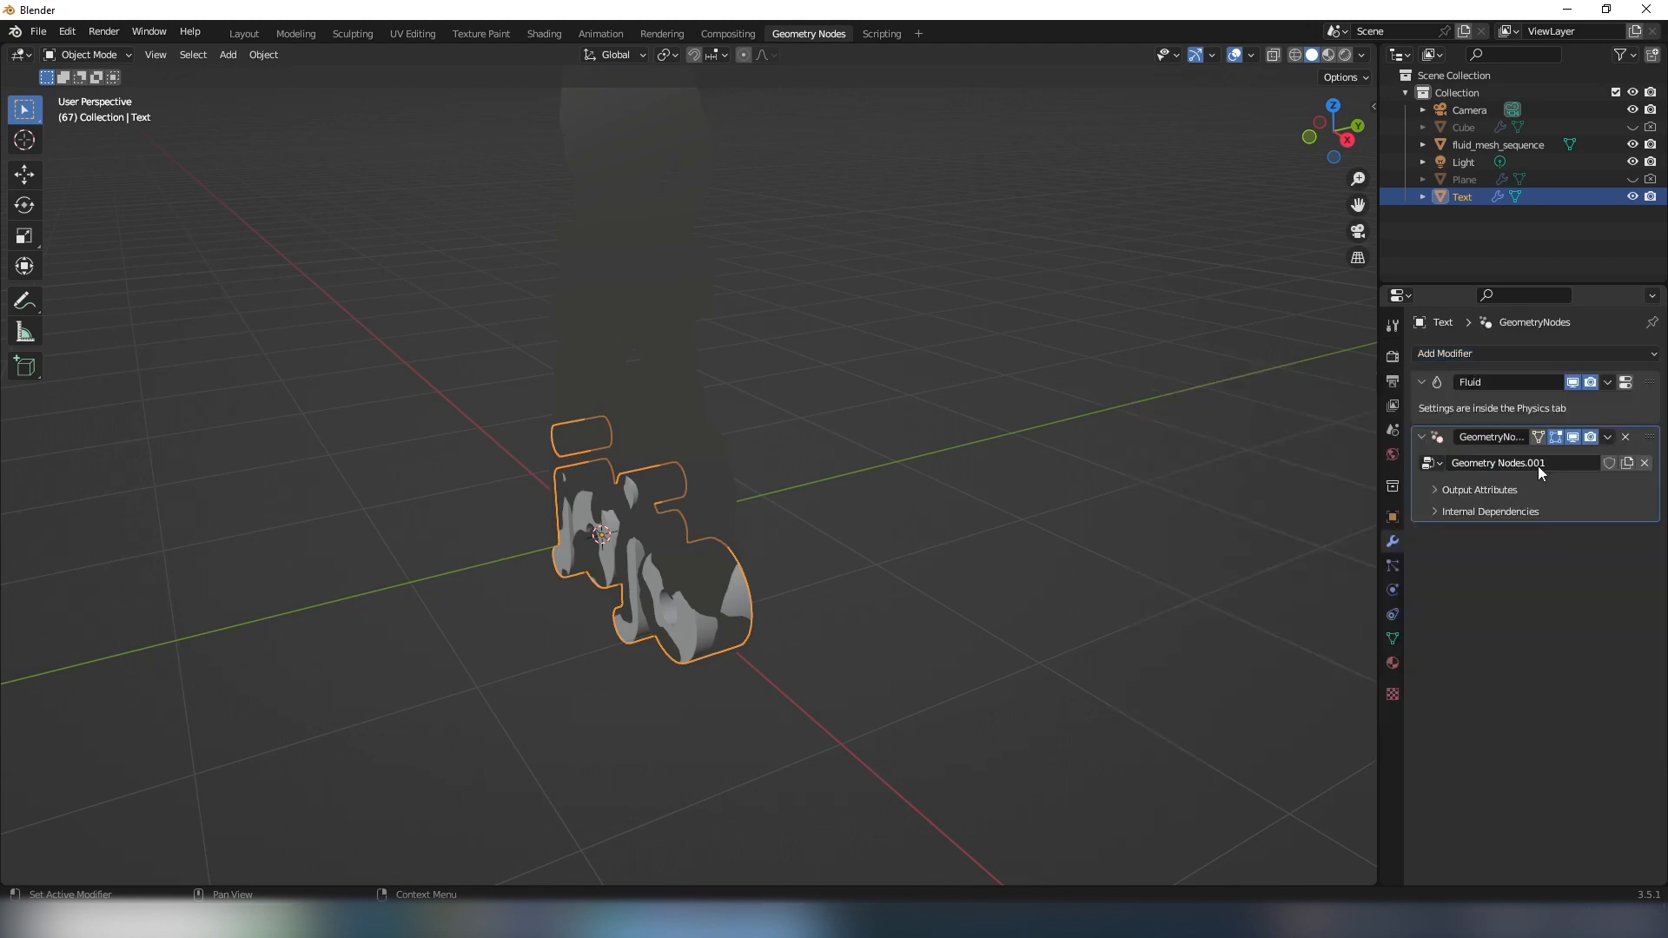
pyautogui.hotkey('ctrl', 'space')
pyautogui.moveTo(451, 752); pyautogui.dragTo(527, 693, button='middle')
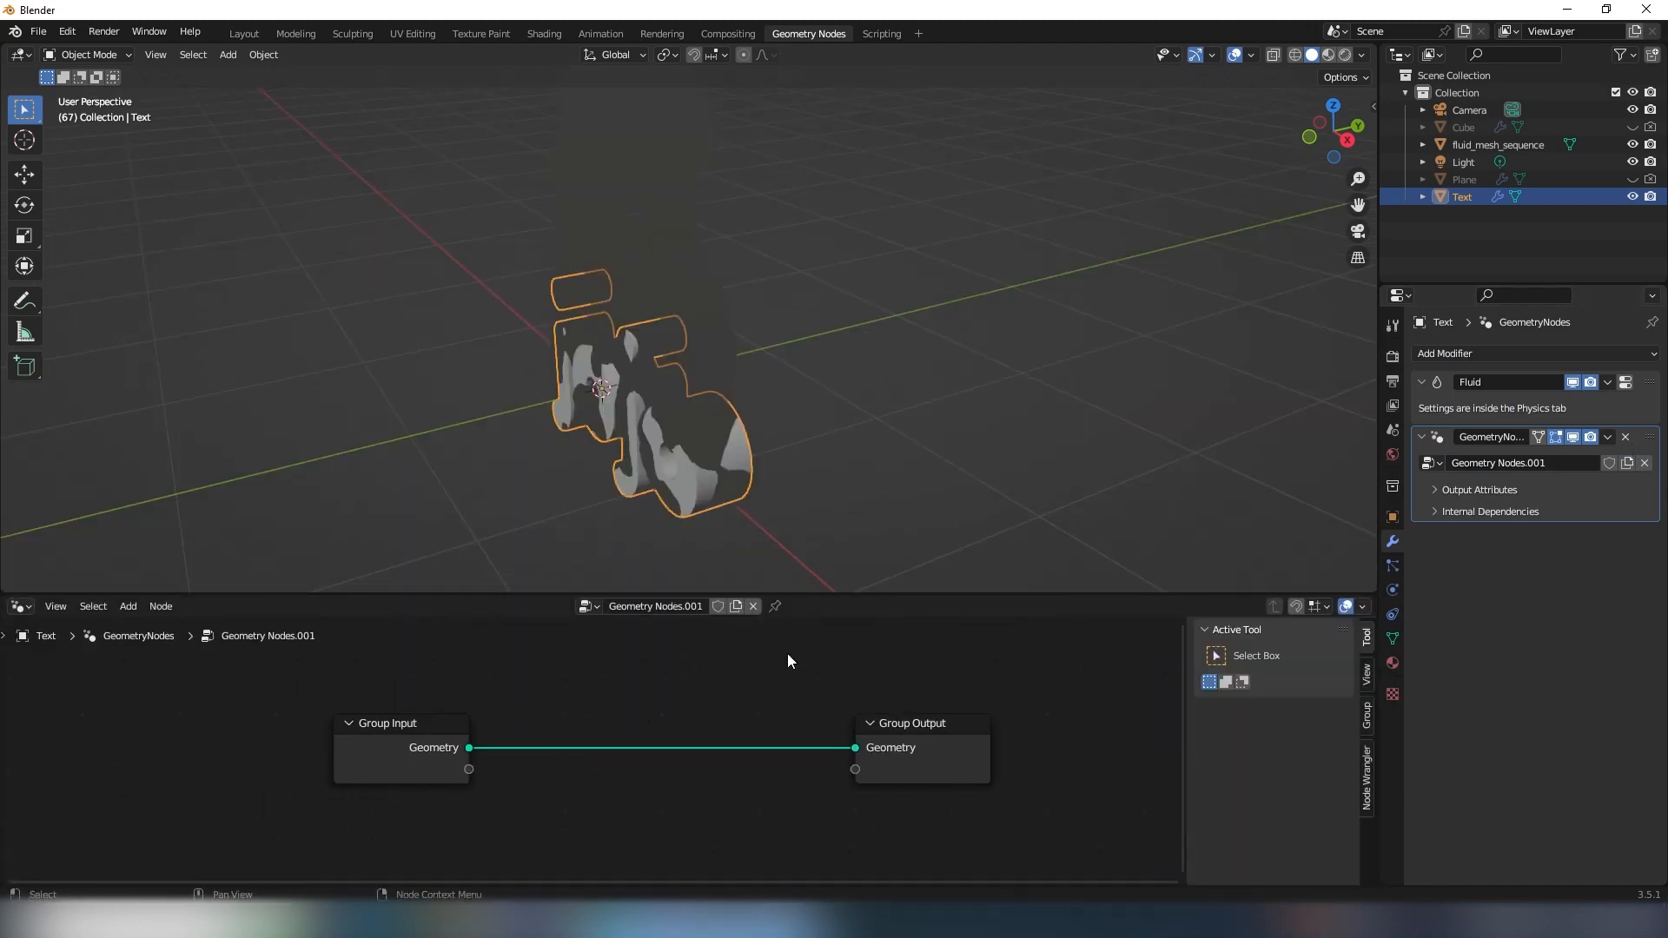
# - Add an Object Info node for fluid_mesh_sequence to the Text object's node tree, below the Group Input
pyautogui.click(1466, 144)
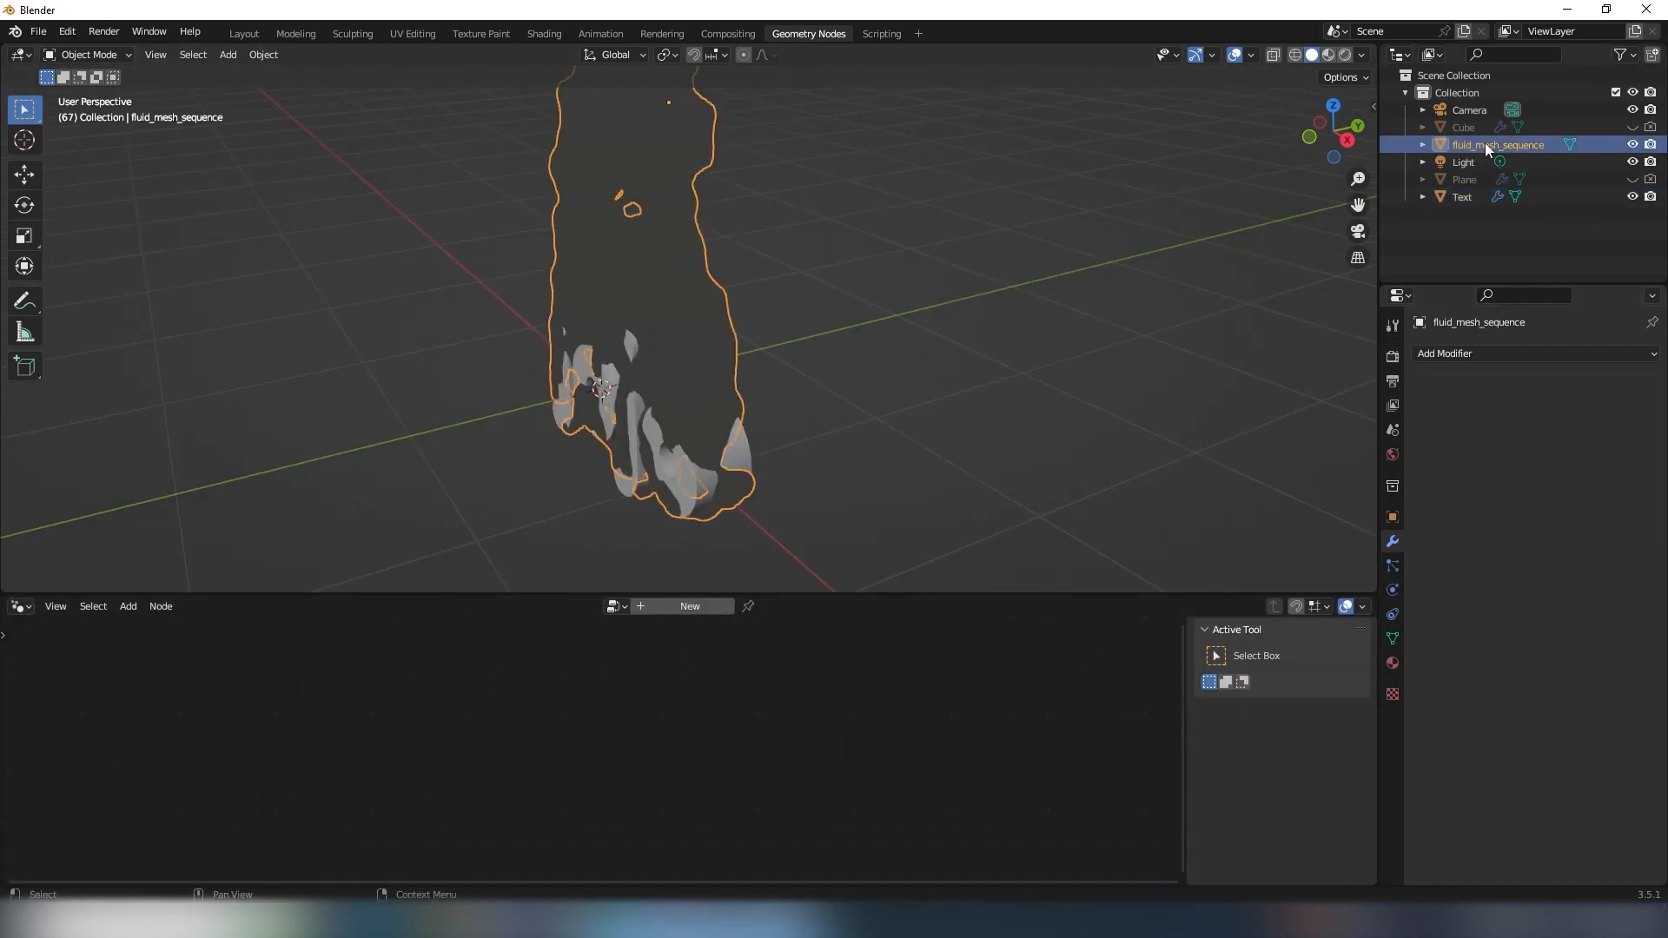
pyautogui.click(1458, 201)
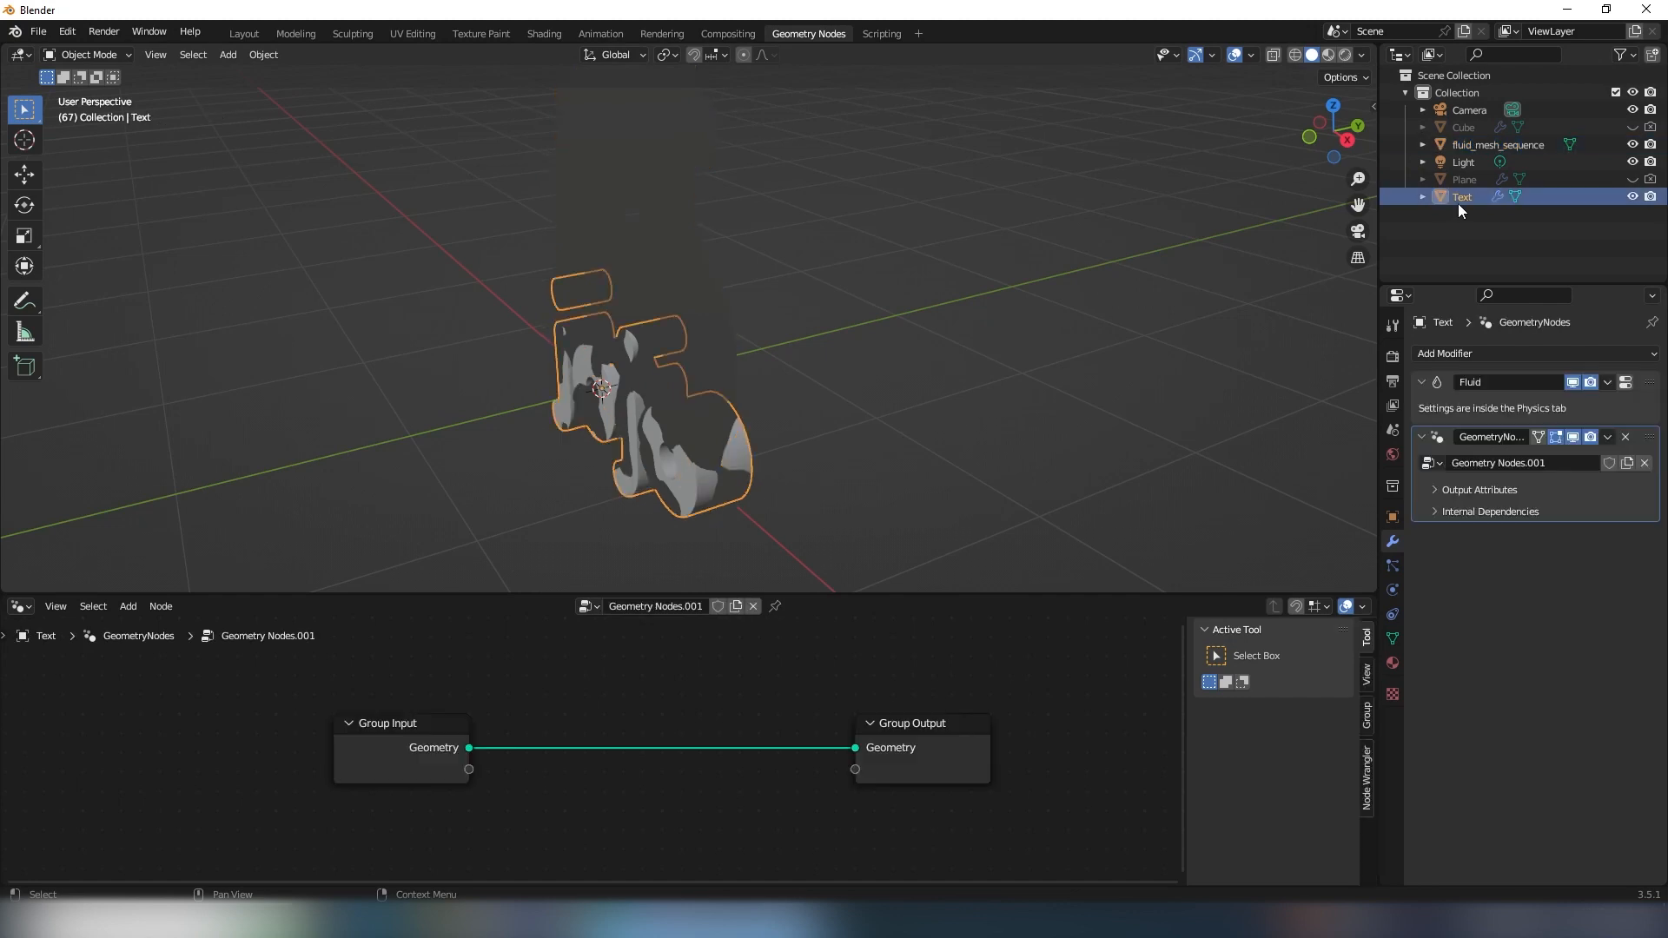
pyautogui.scroll(-3, 732, 716)
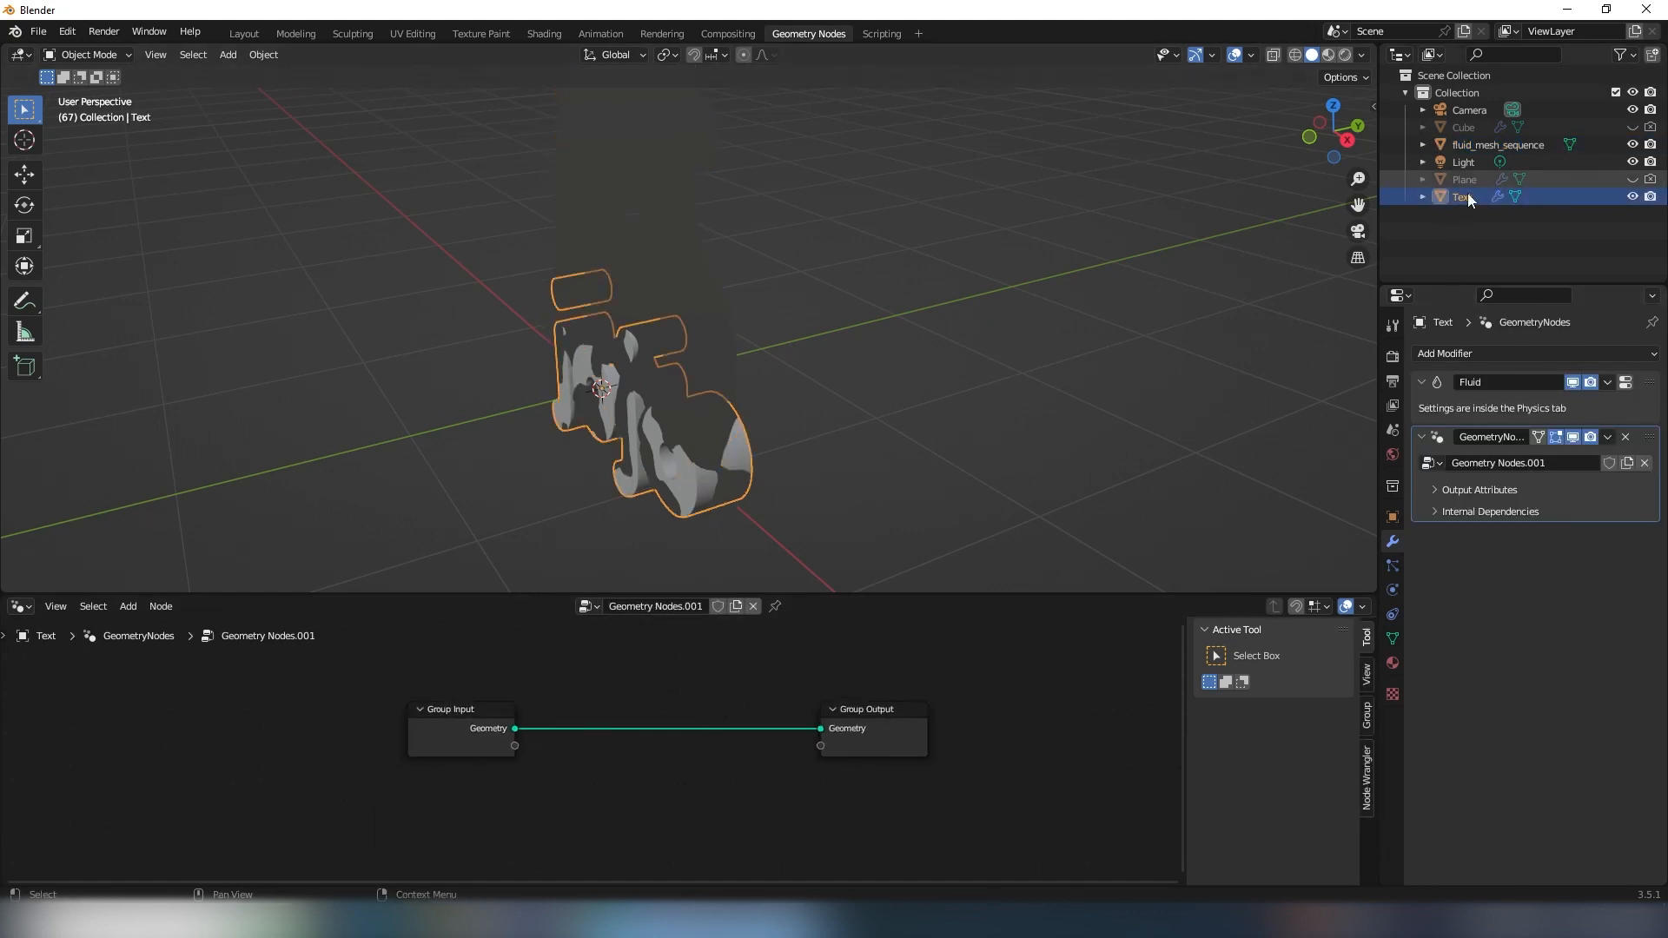
pyautogui.moveTo(1465, 144); pyautogui.dragTo(398, 822)
pyautogui.scroll(2, 701, 689)
pyautogui.moveTo(652, 786); pyautogui.dragTo(670, 730, button='middle')
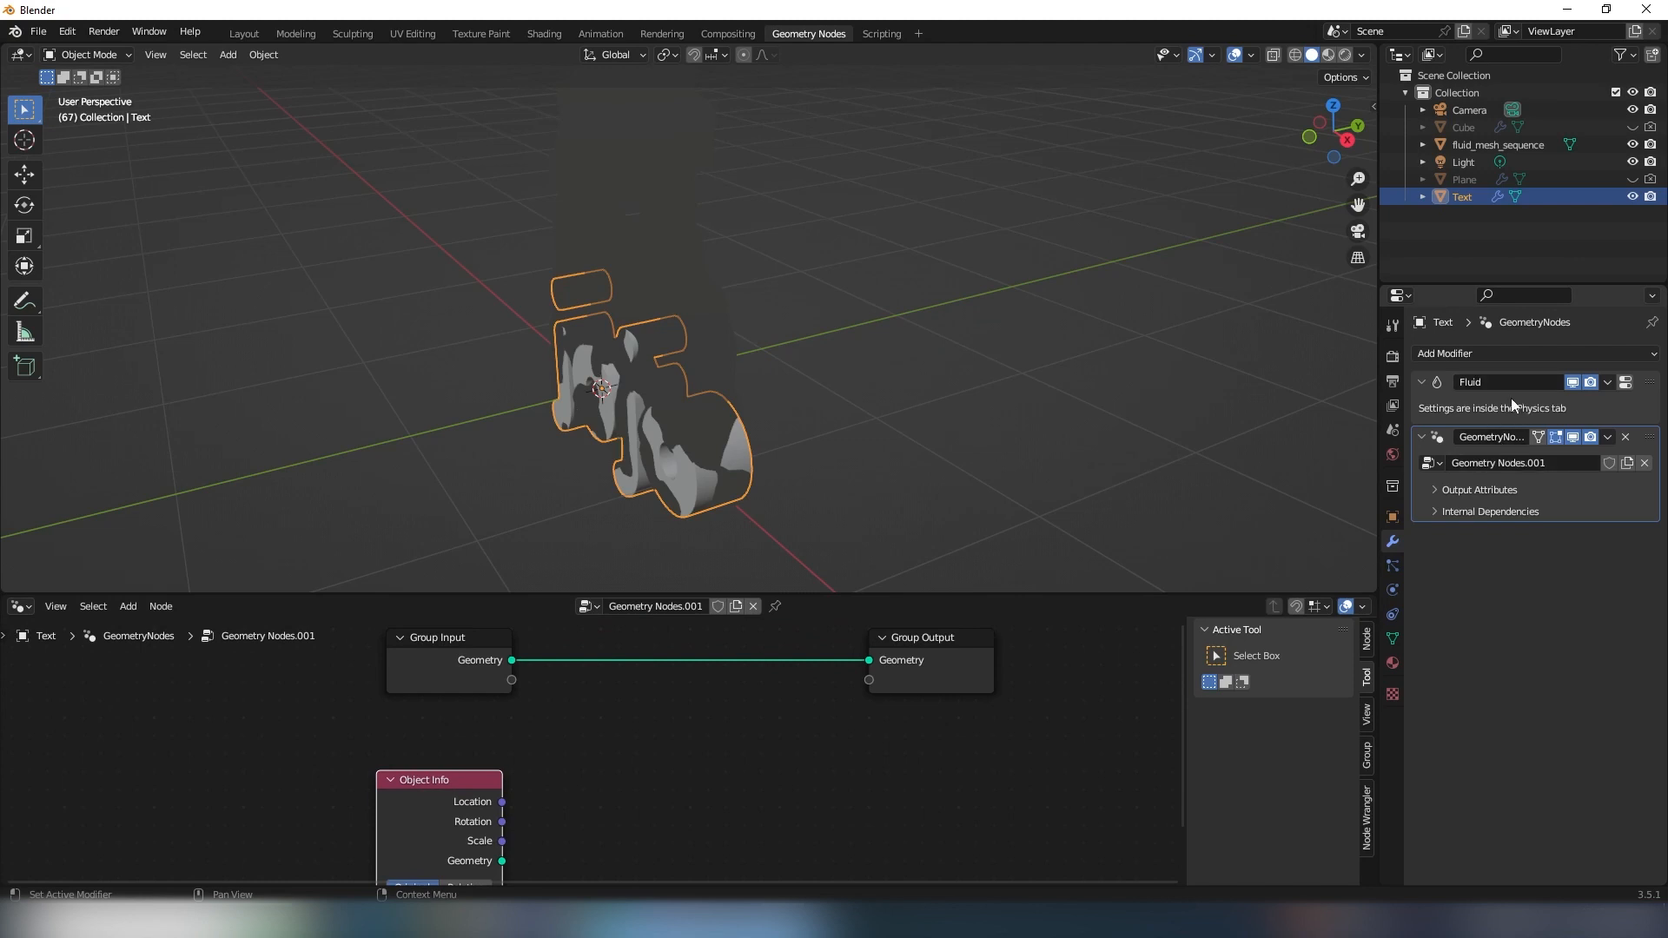
pyautogui.scroll(-2, 650, 761)
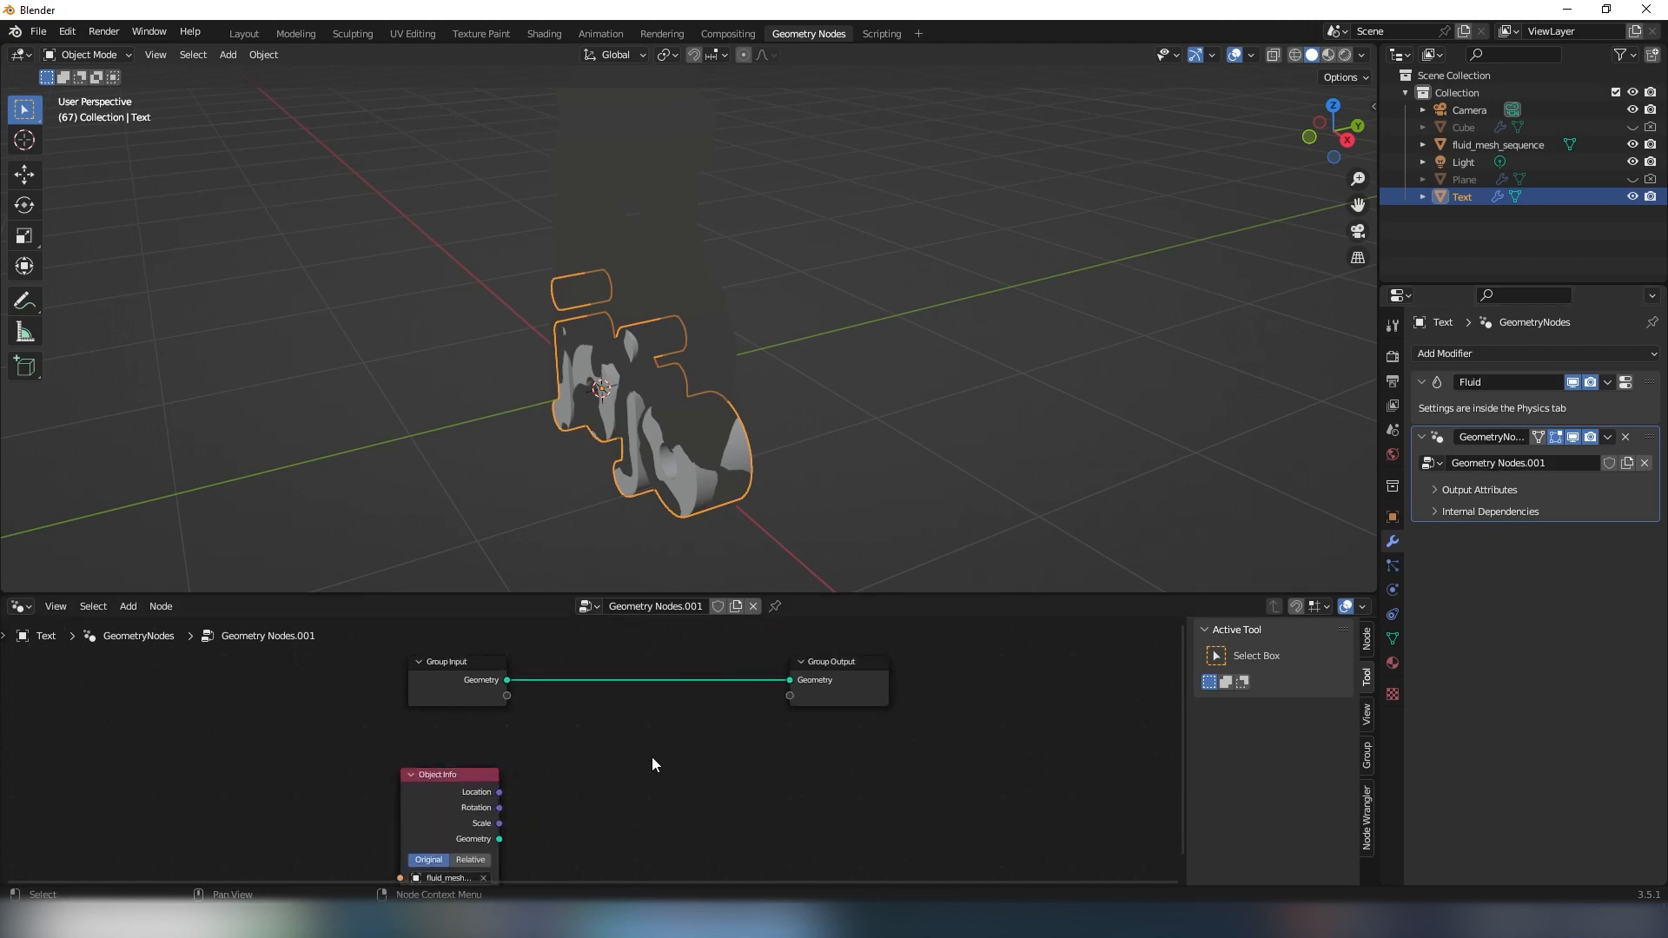
# - Add a Join Geometry node on the link between the Group Input and Group Output nodes
pyautogui.hotkey('shift', 'a')
pyautogui.press('o')
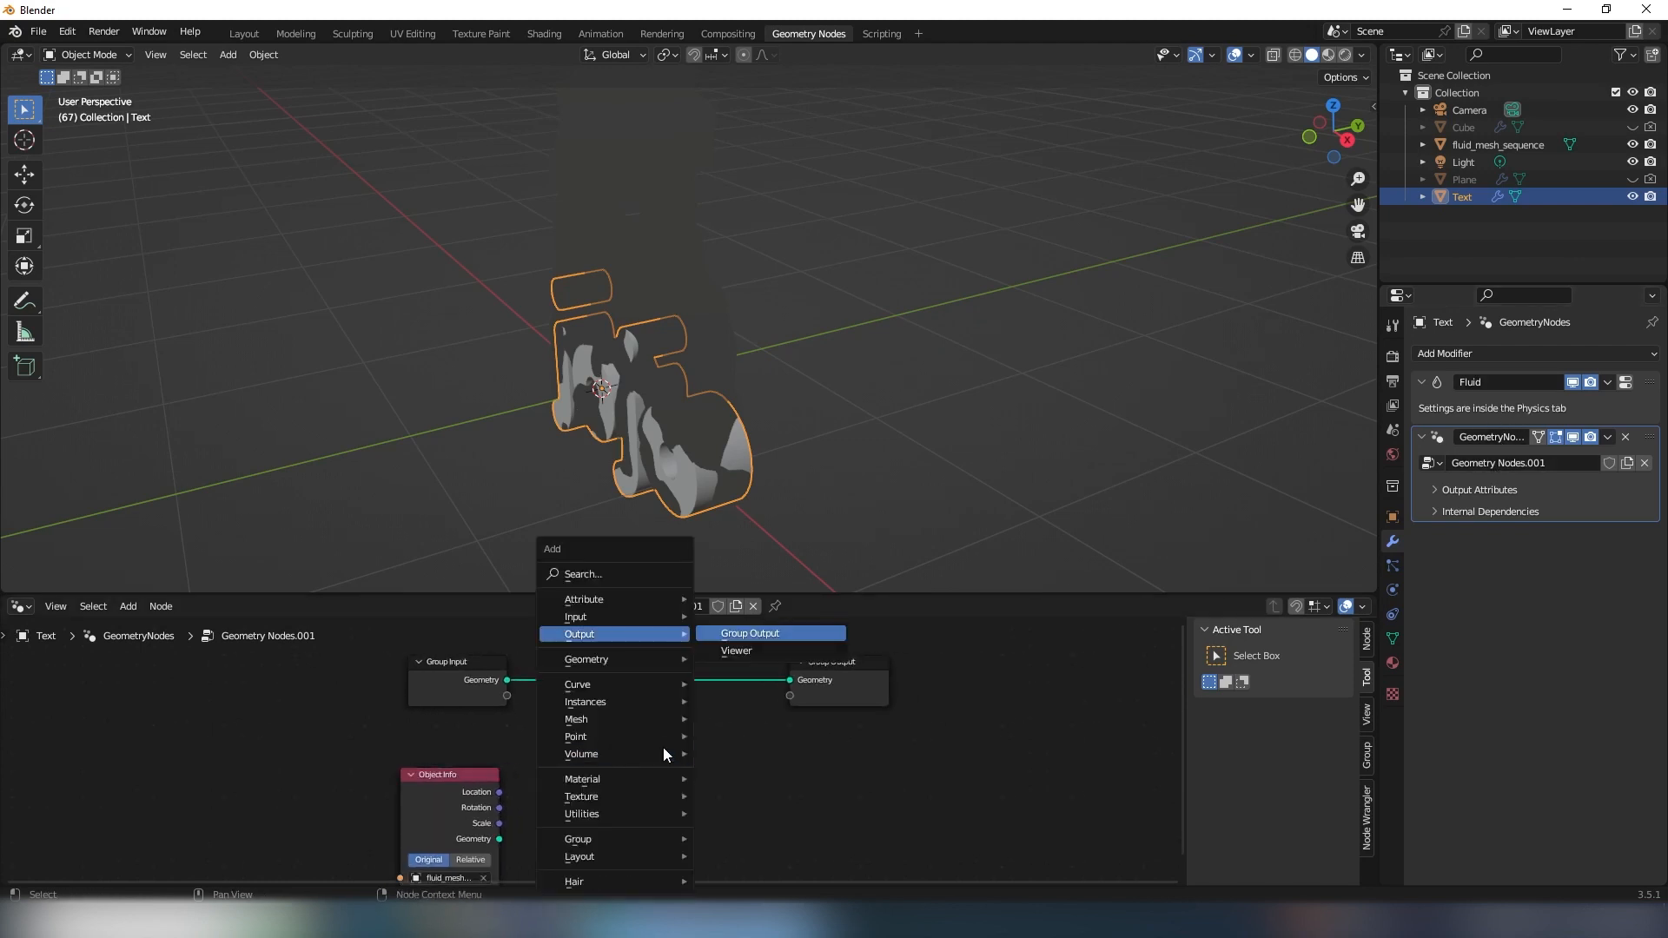
pyautogui.click(622, 574)
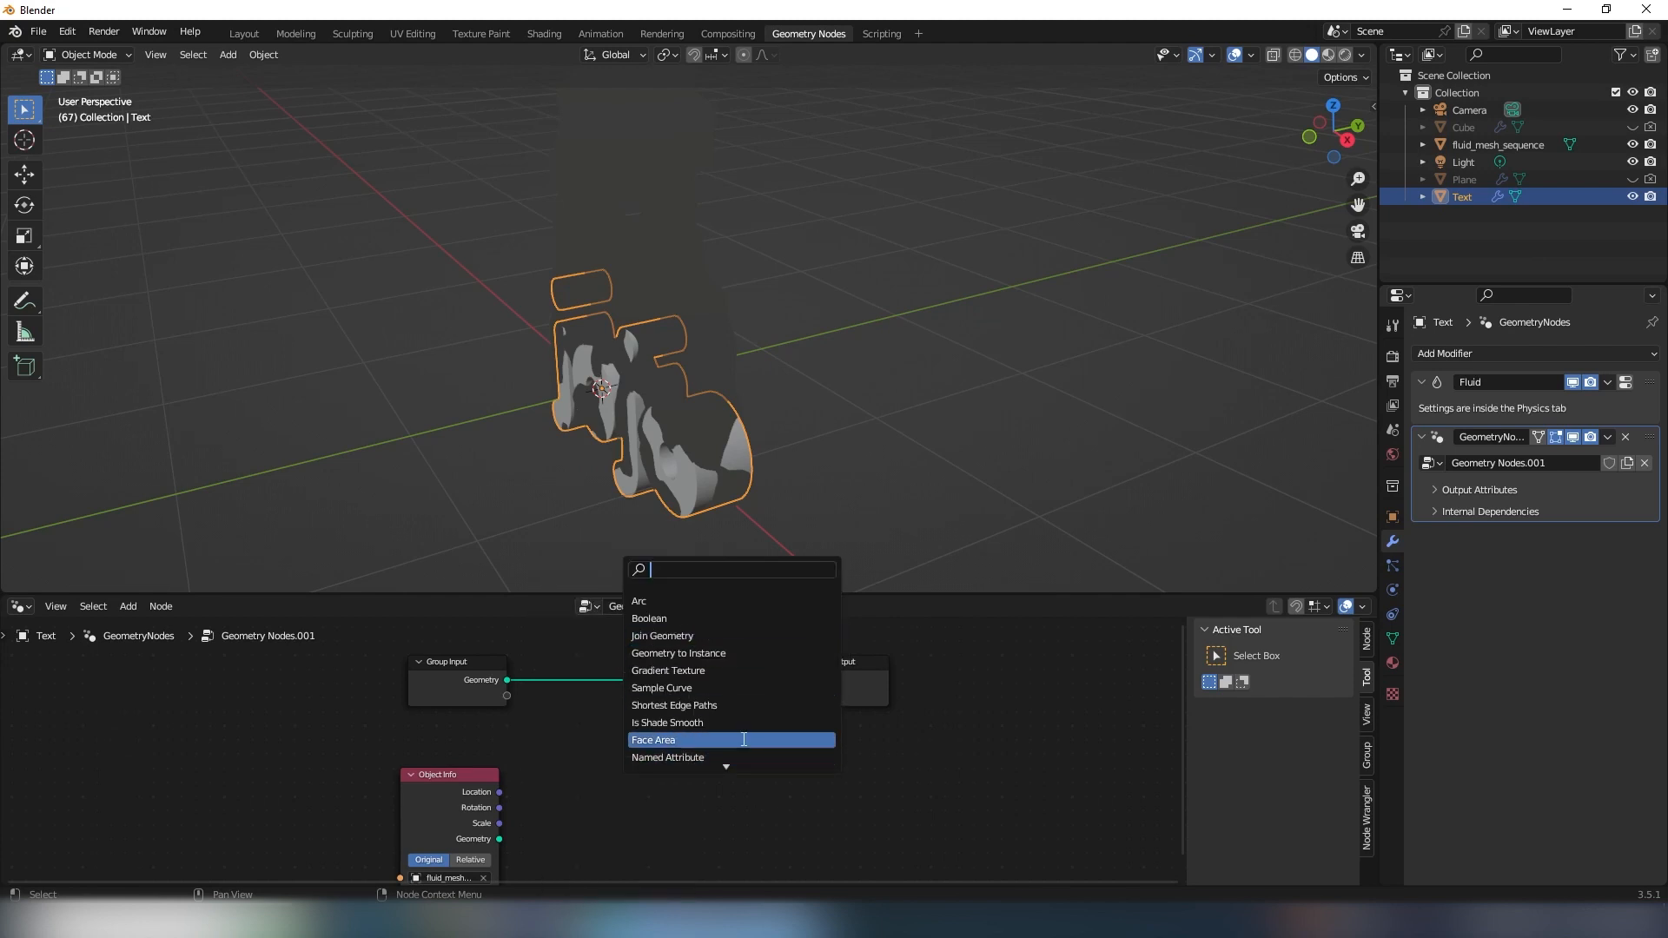
pyautogui.write('join')
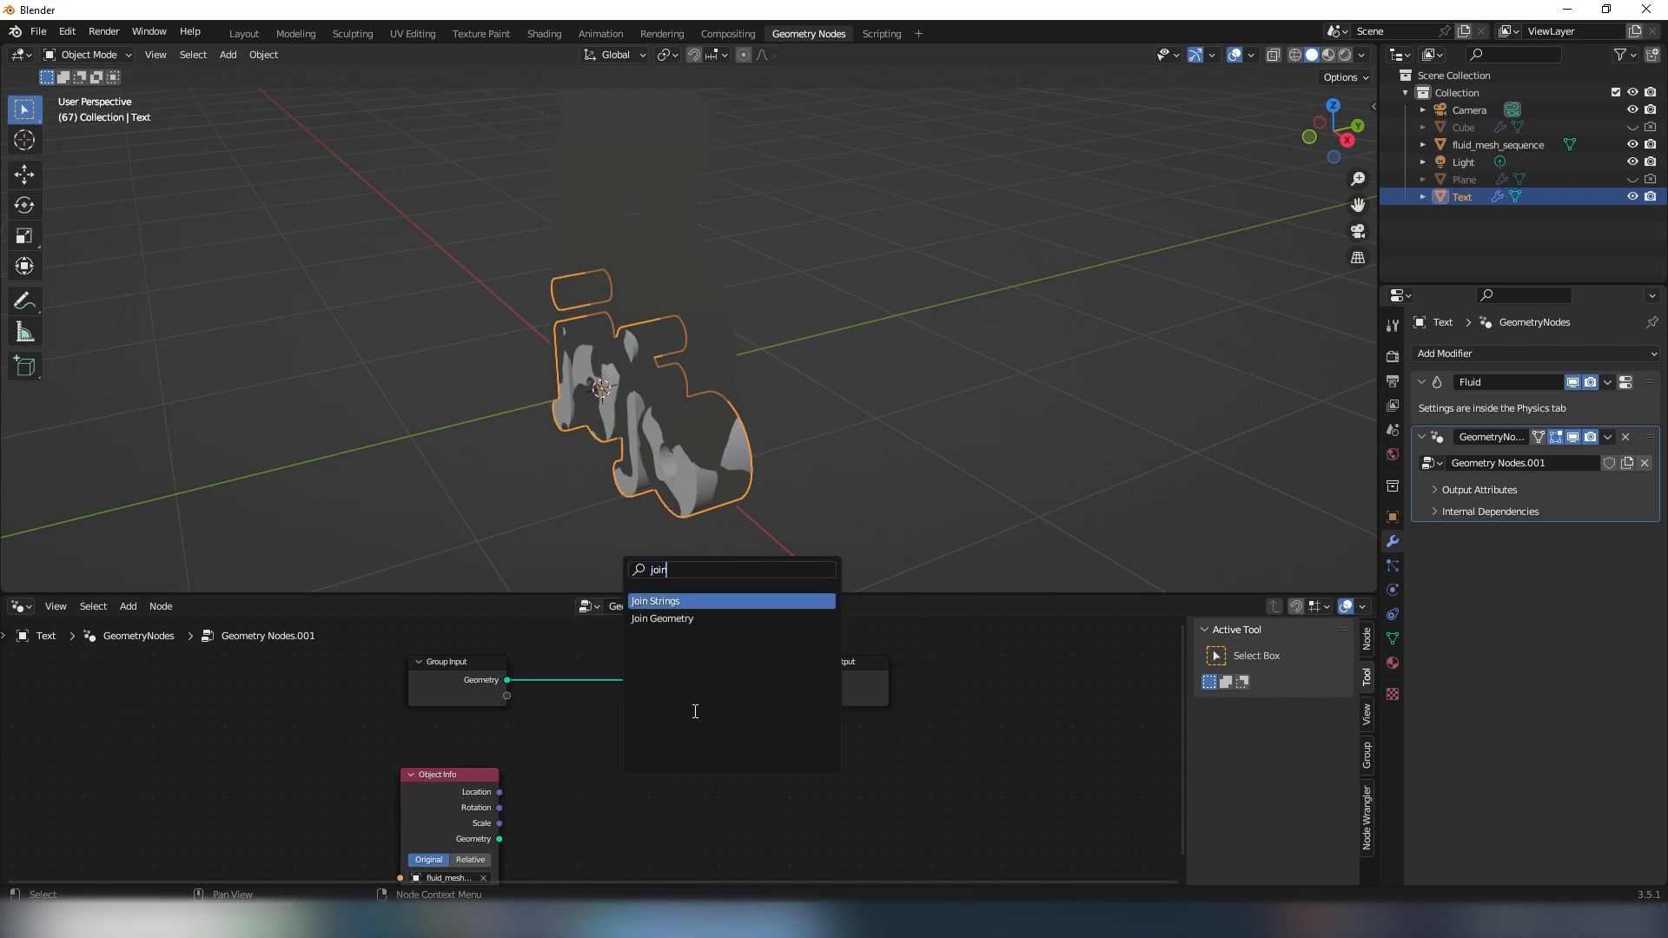
pyautogui.click(673, 619)
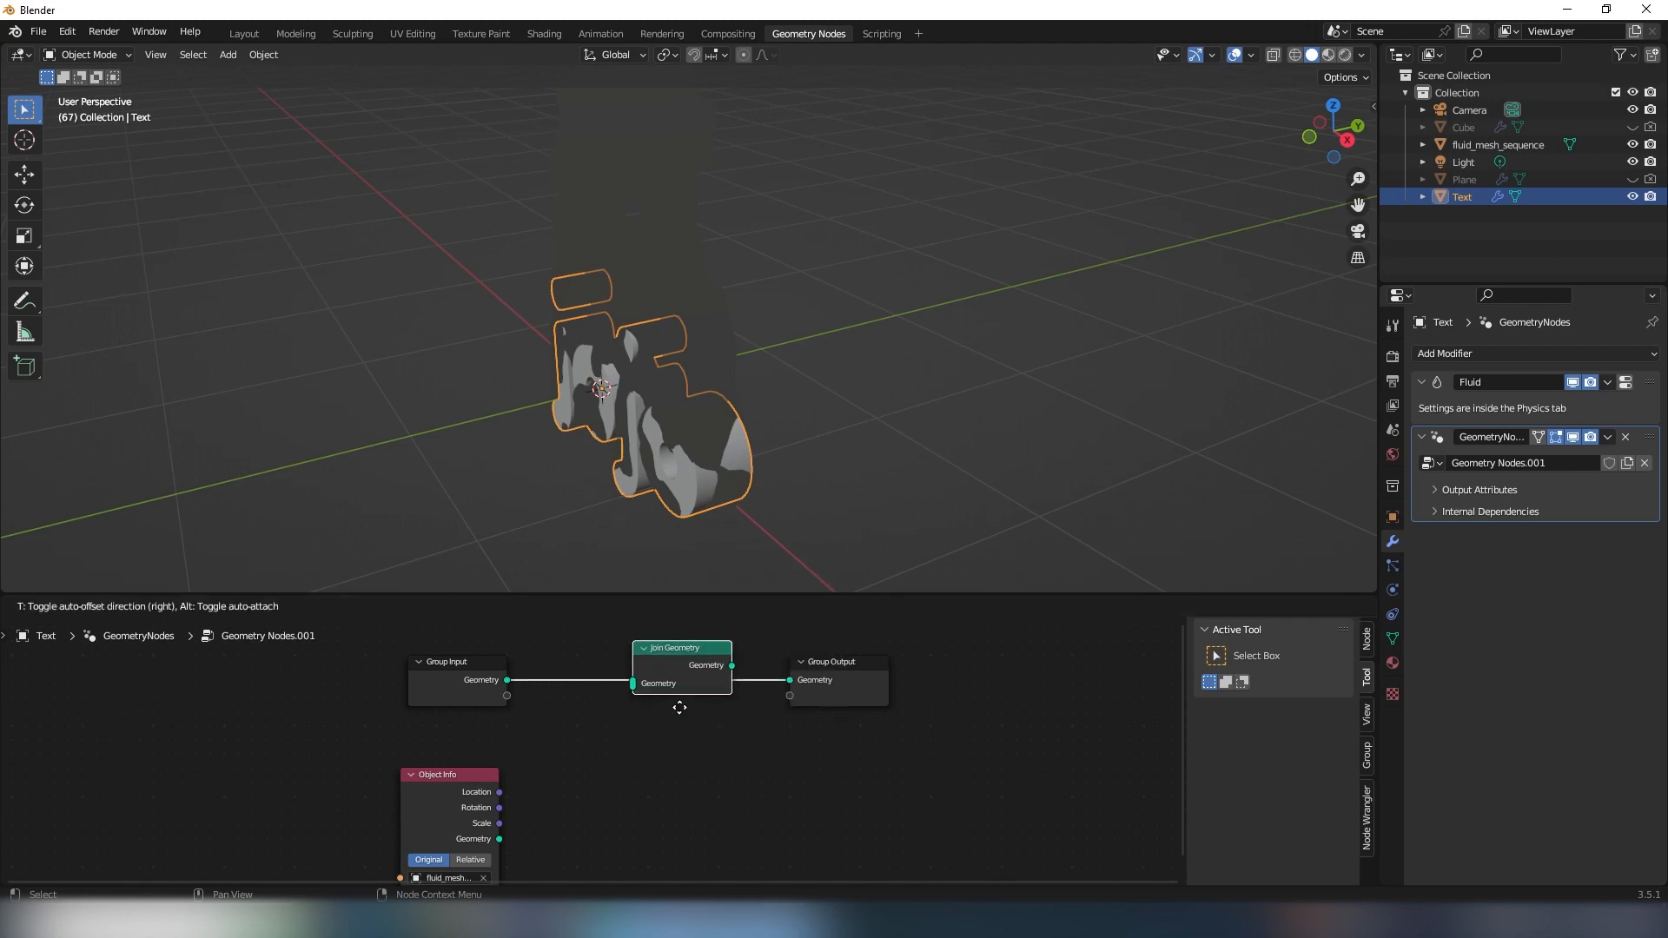
pyautogui.click(707, 665)
# - Connect the Object Info node's Geometry output to the Join Geometry input and check the joined fluid around the lettering
pyautogui.scroll(2, 591, 749)
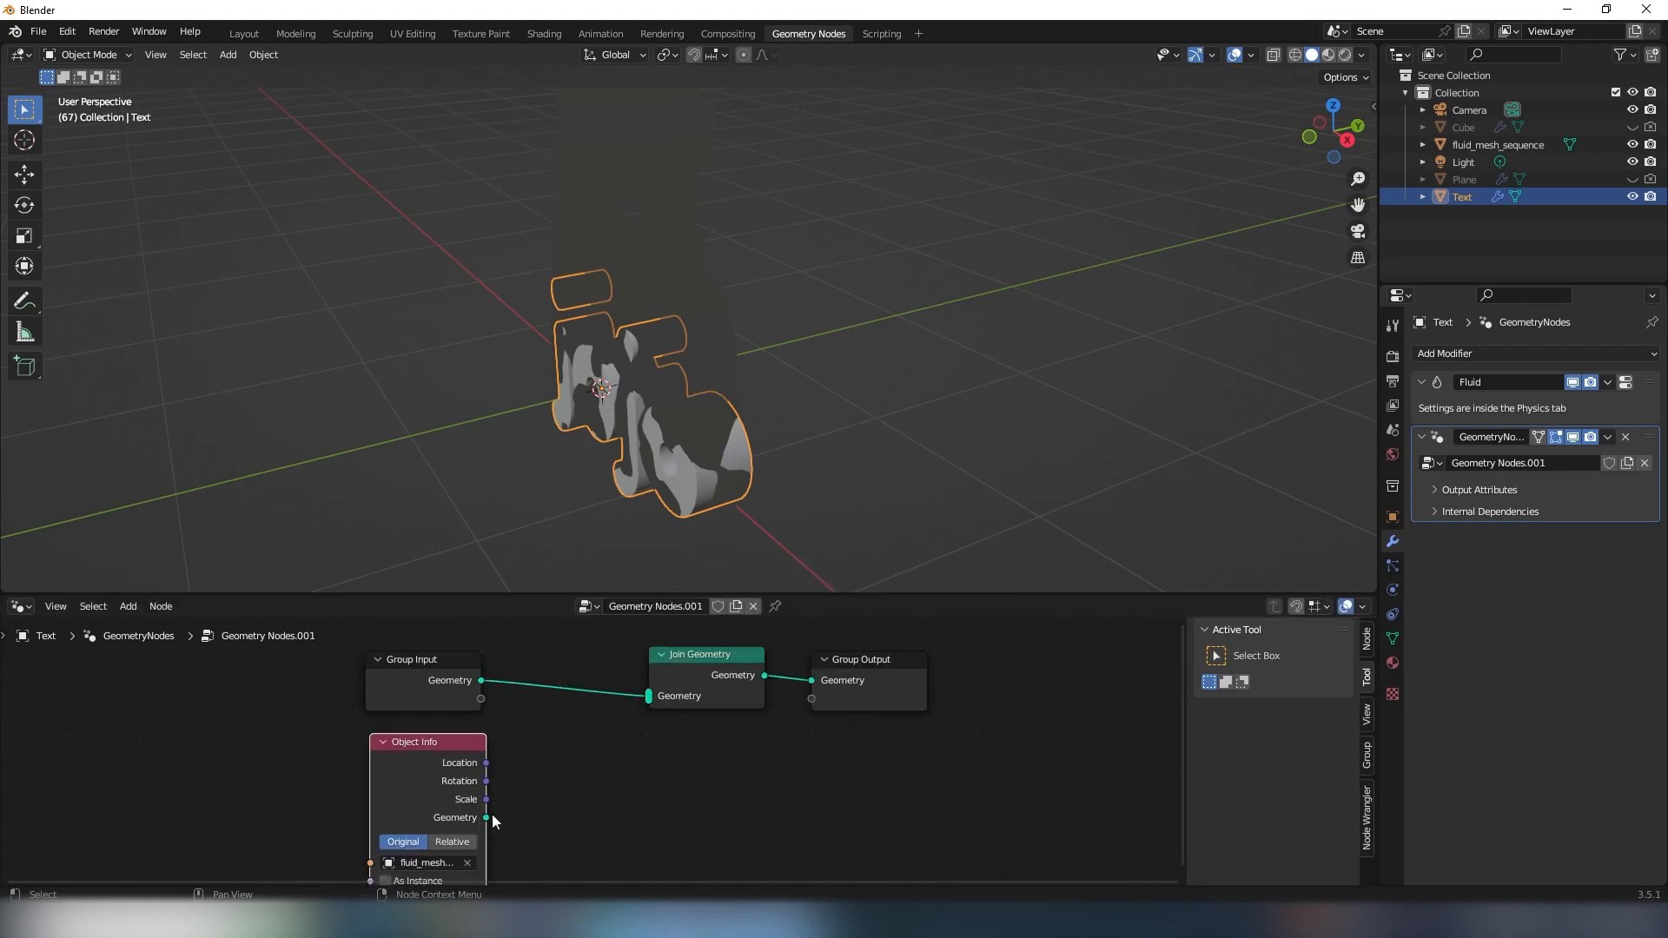
pyautogui.moveTo(490, 824); pyautogui.dragTo(643, 700)
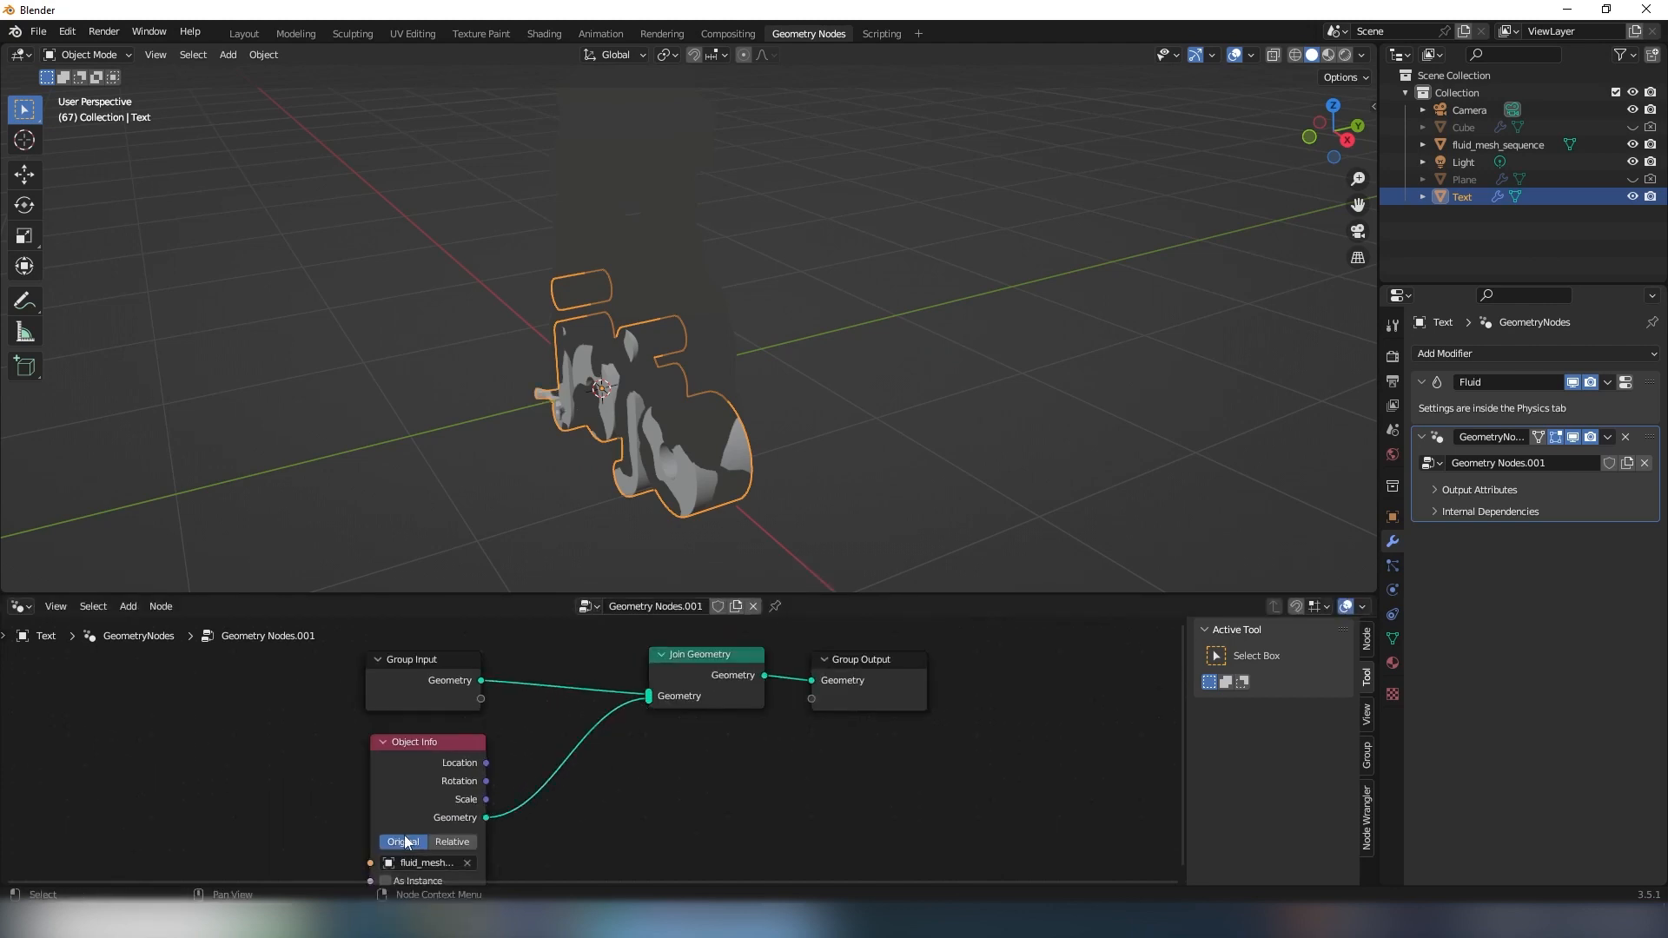
pyautogui.moveTo(686, 436); pyautogui.dragTo(757, 365, button='middle')
pyautogui.moveTo(540, 755); pyautogui.dragTo(537, 689, button='middle')
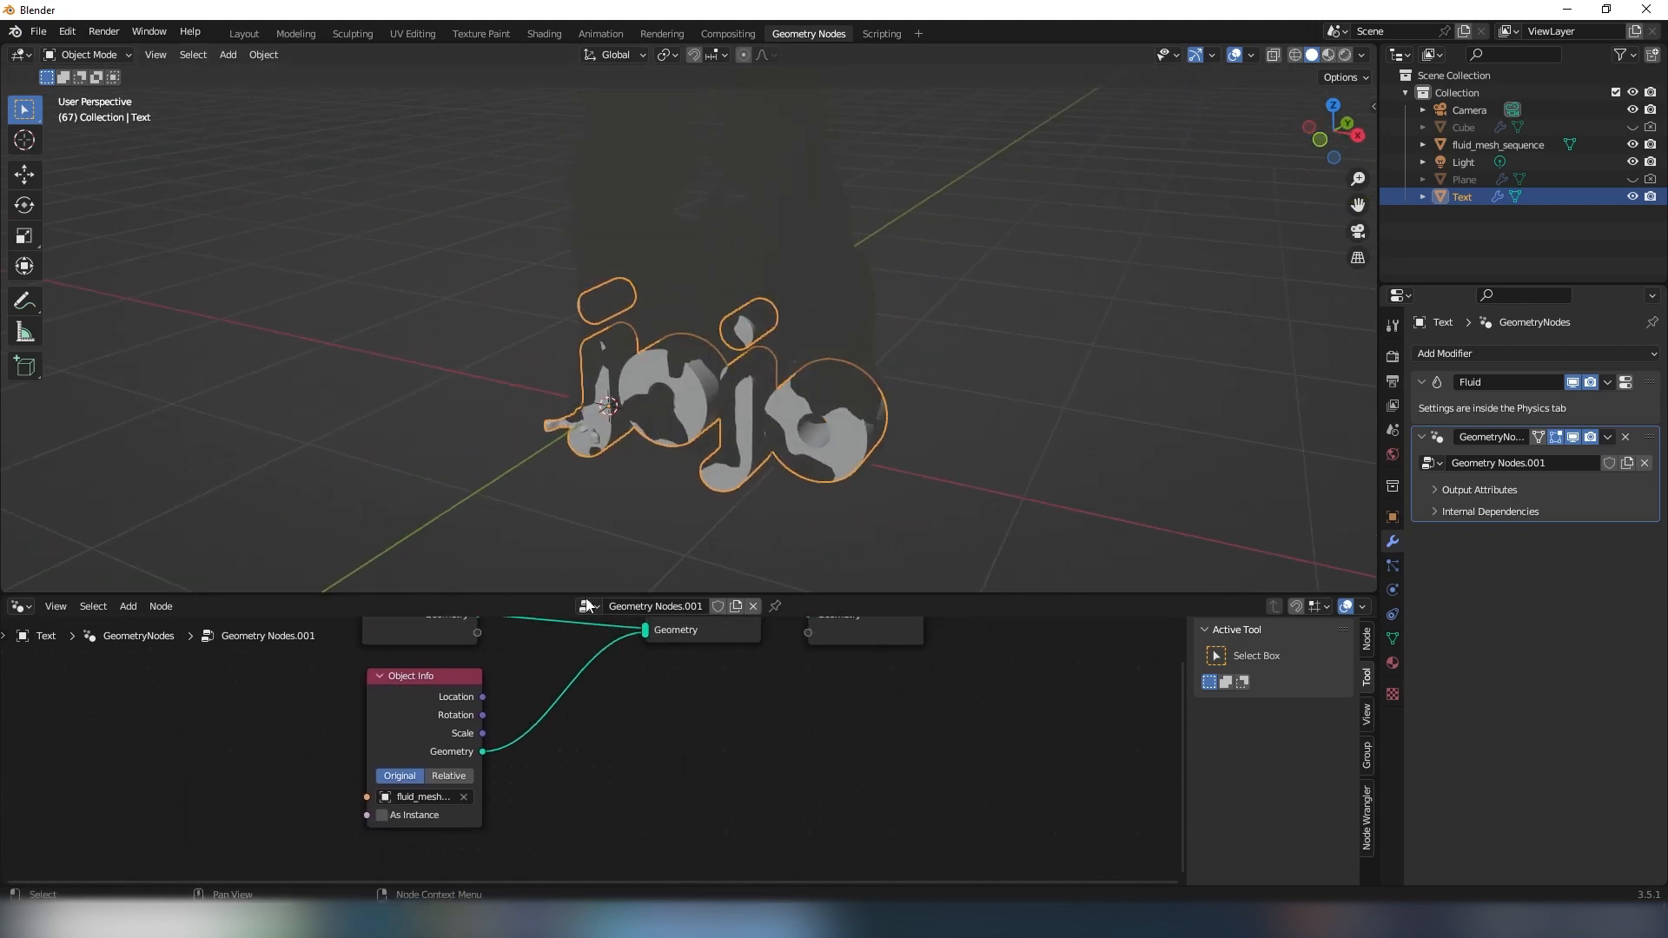
pyautogui.moveTo(611, 422); pyautogui.dragTo(653, 439, button='middle')
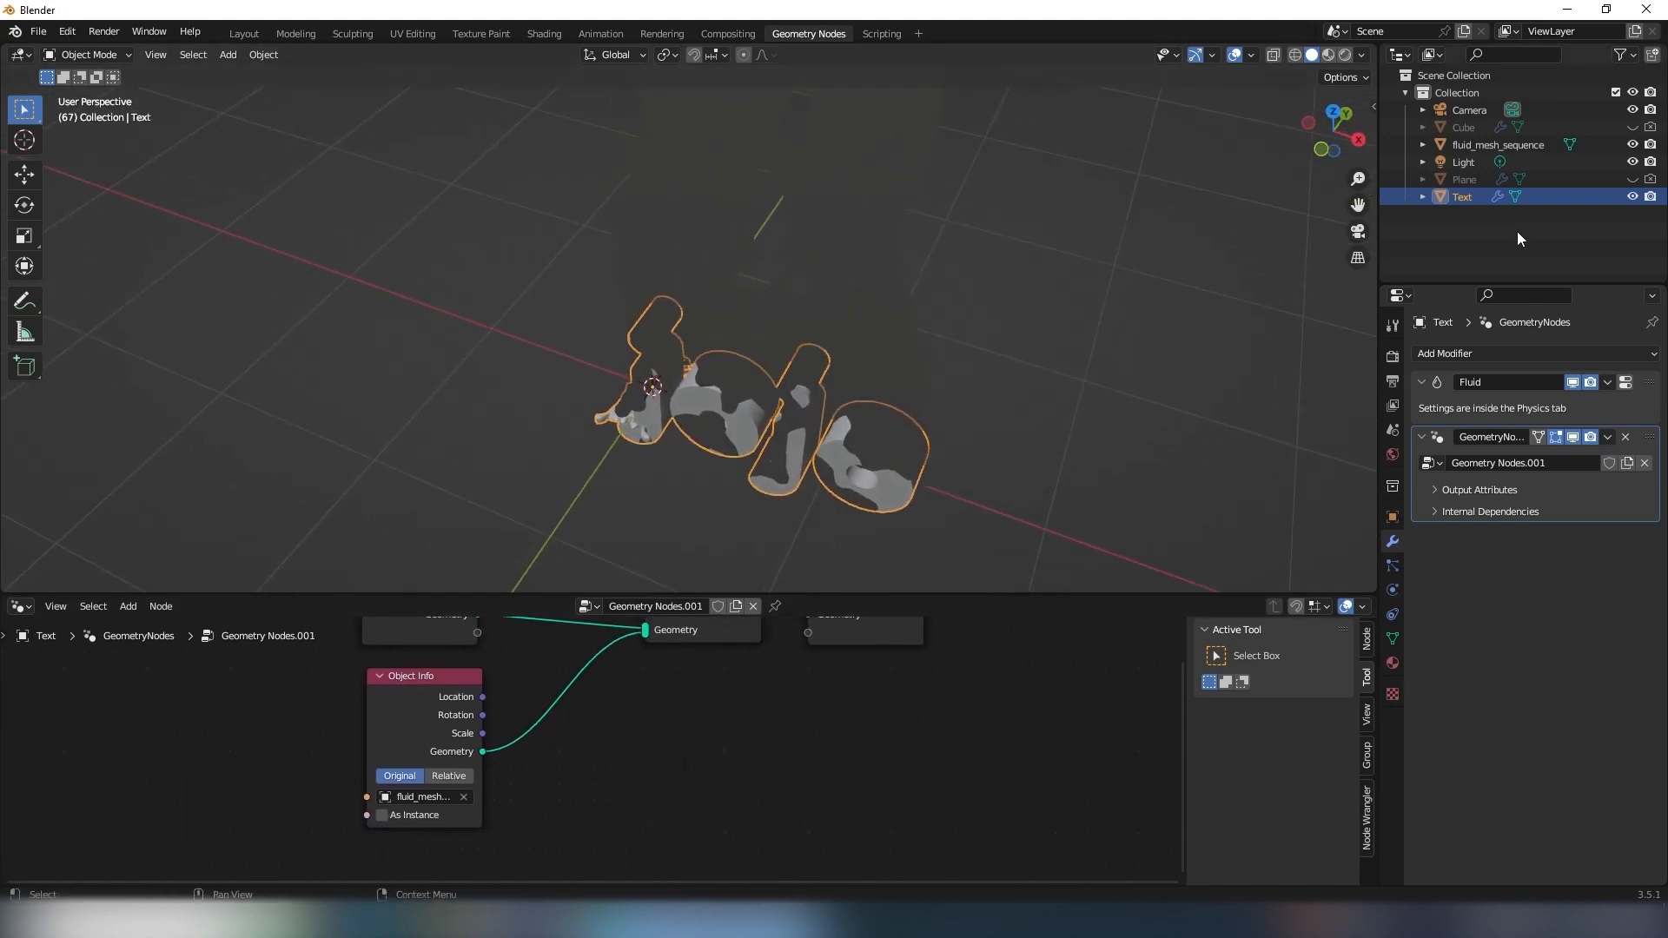
# - Hide the original fluid_mesh_sequence object in the viewport and inspect where the joined fluid sits against the lettering
pyautogui.click(1632, 145)
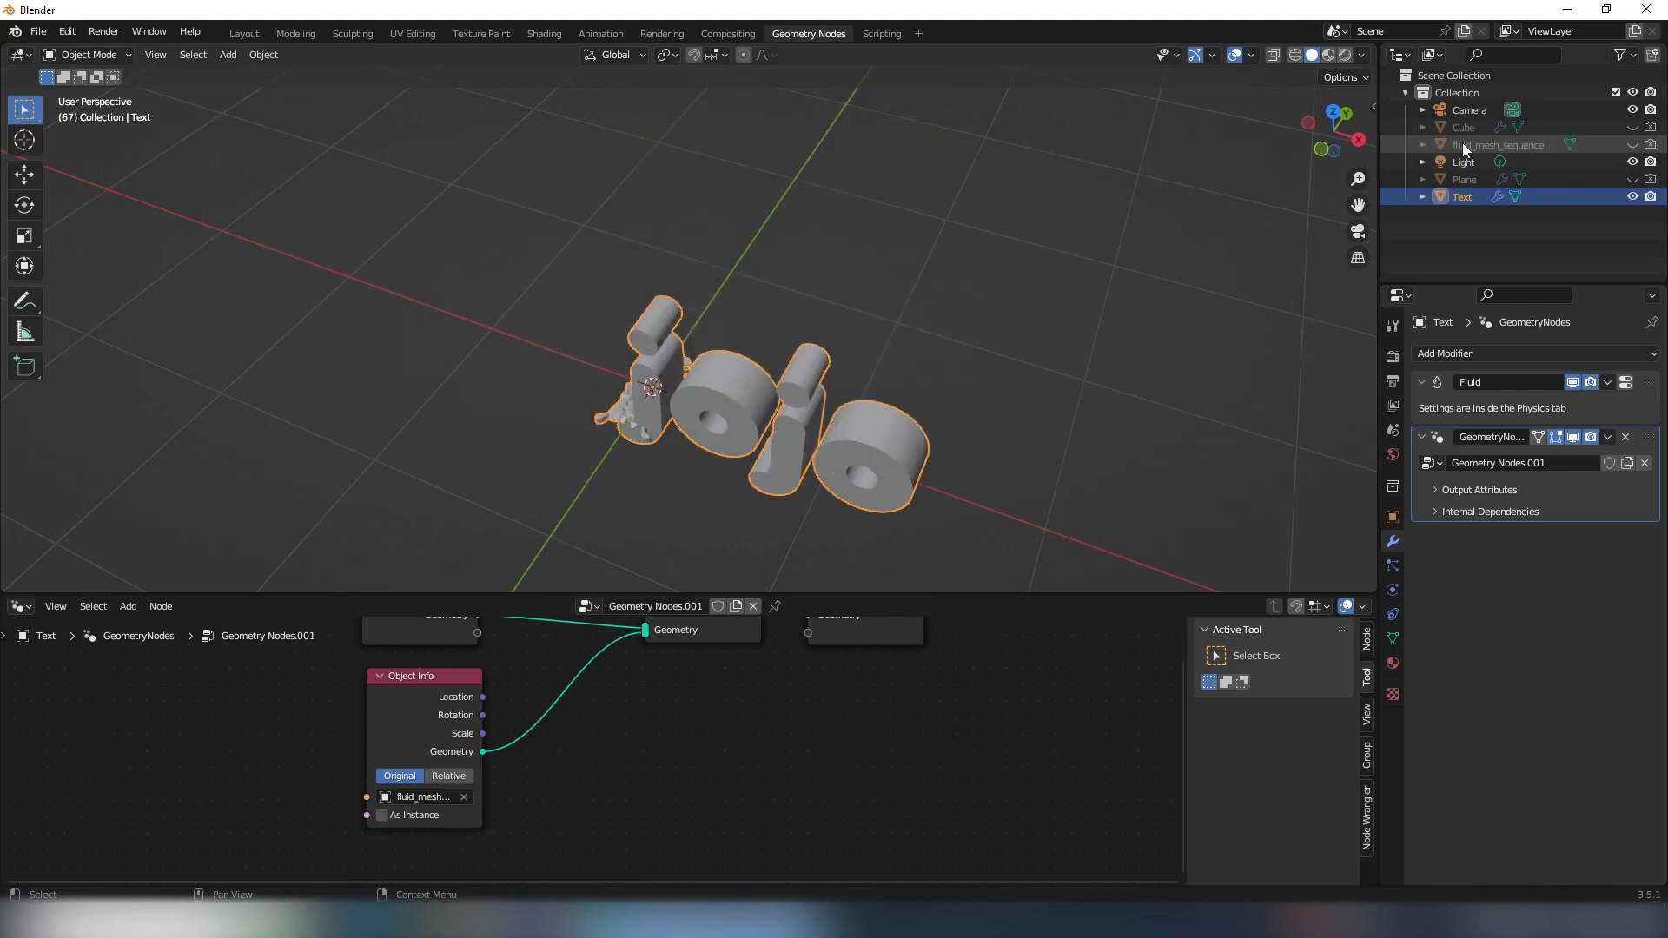
pyautogui.scroll(5, 690, 424)
pyautogui.moveTo(710, 382); pyautogui.dragTo(567, 401, button='middle')
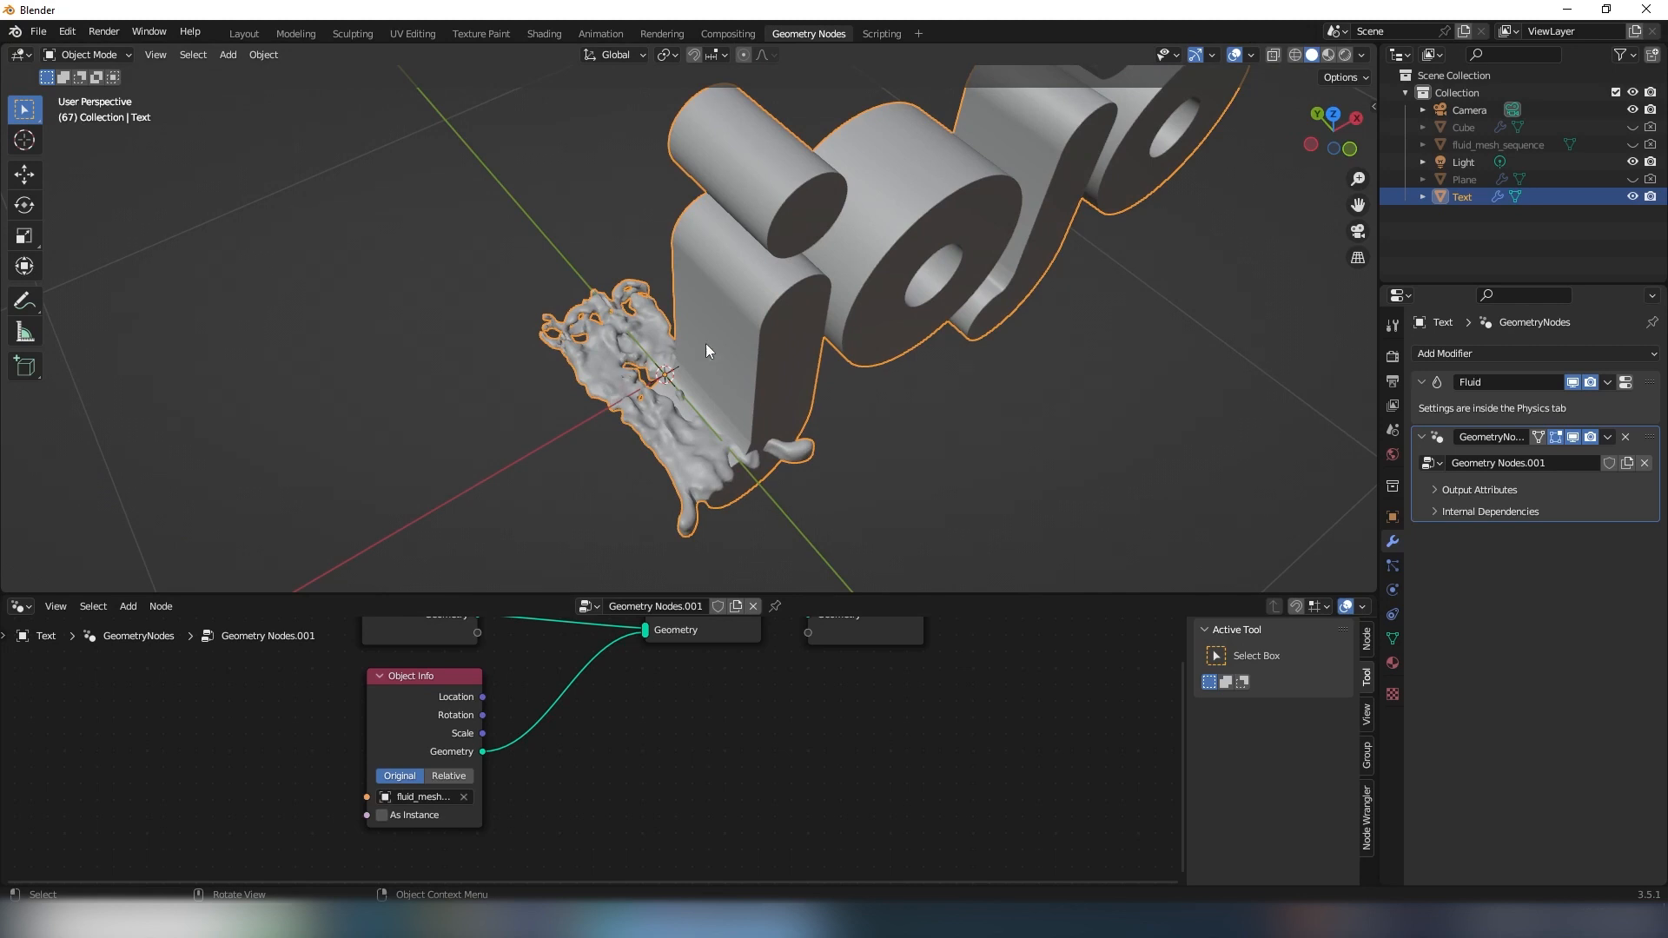
pyautogui.moveTo(635, 389); pyautogui.dragTo(663, 443, button='middle')
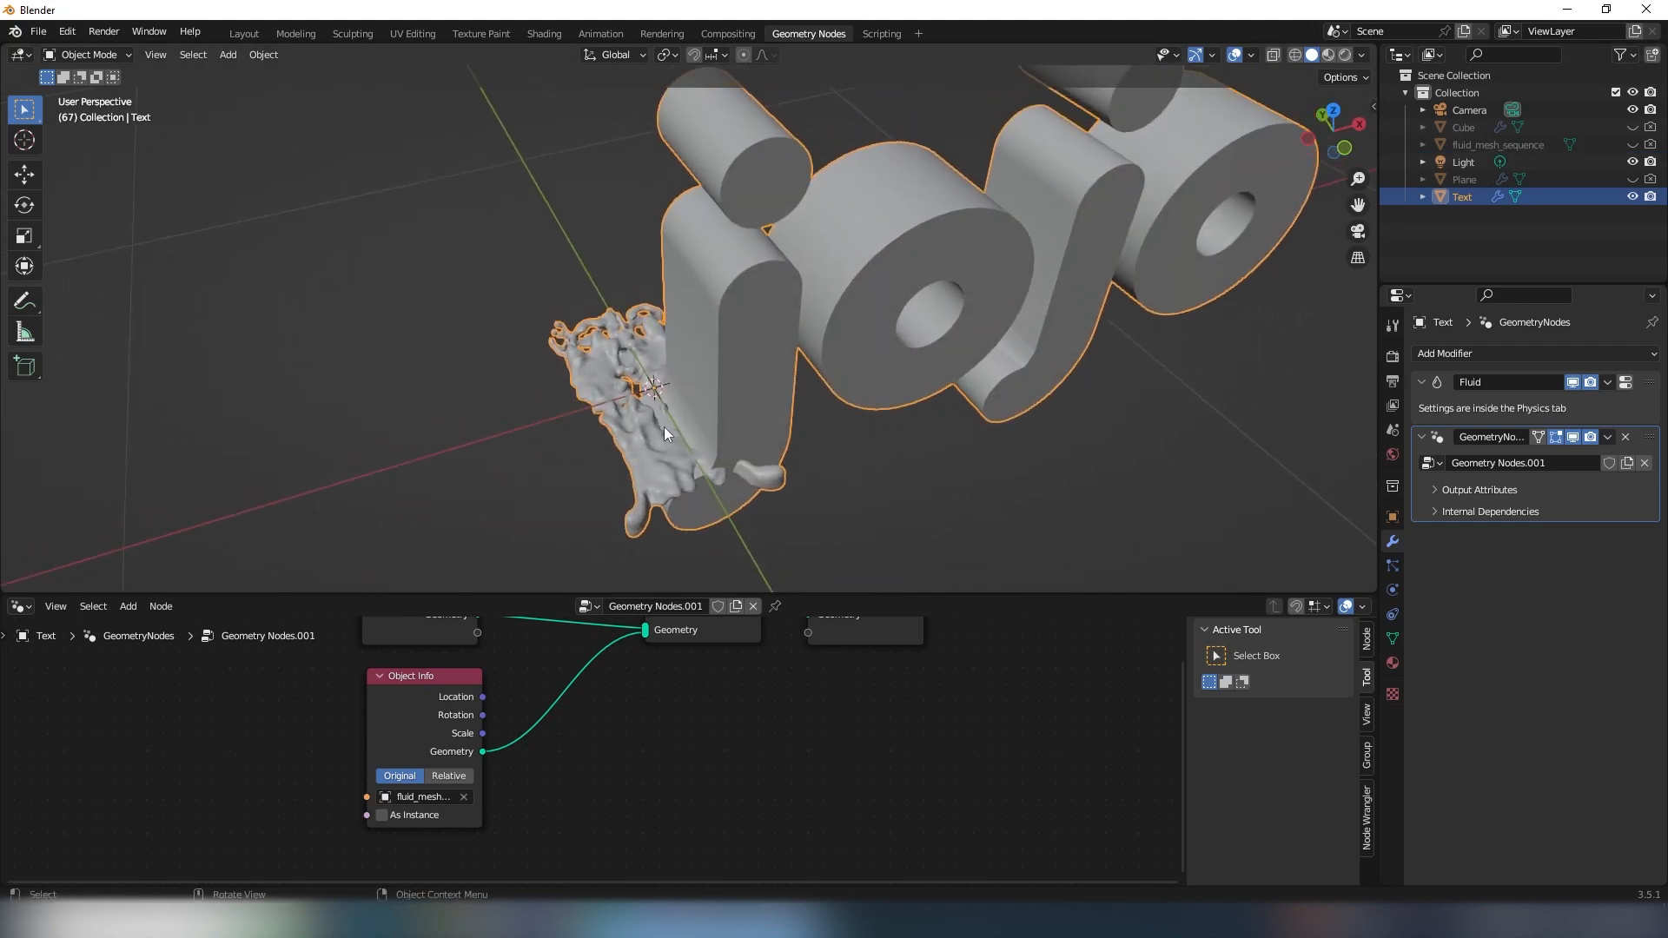
pyautogui.scroll(-4, 664, 425)
pyautogui.moveTo(632, 382); pyautogui.dragTo(683, 395, button='middle')
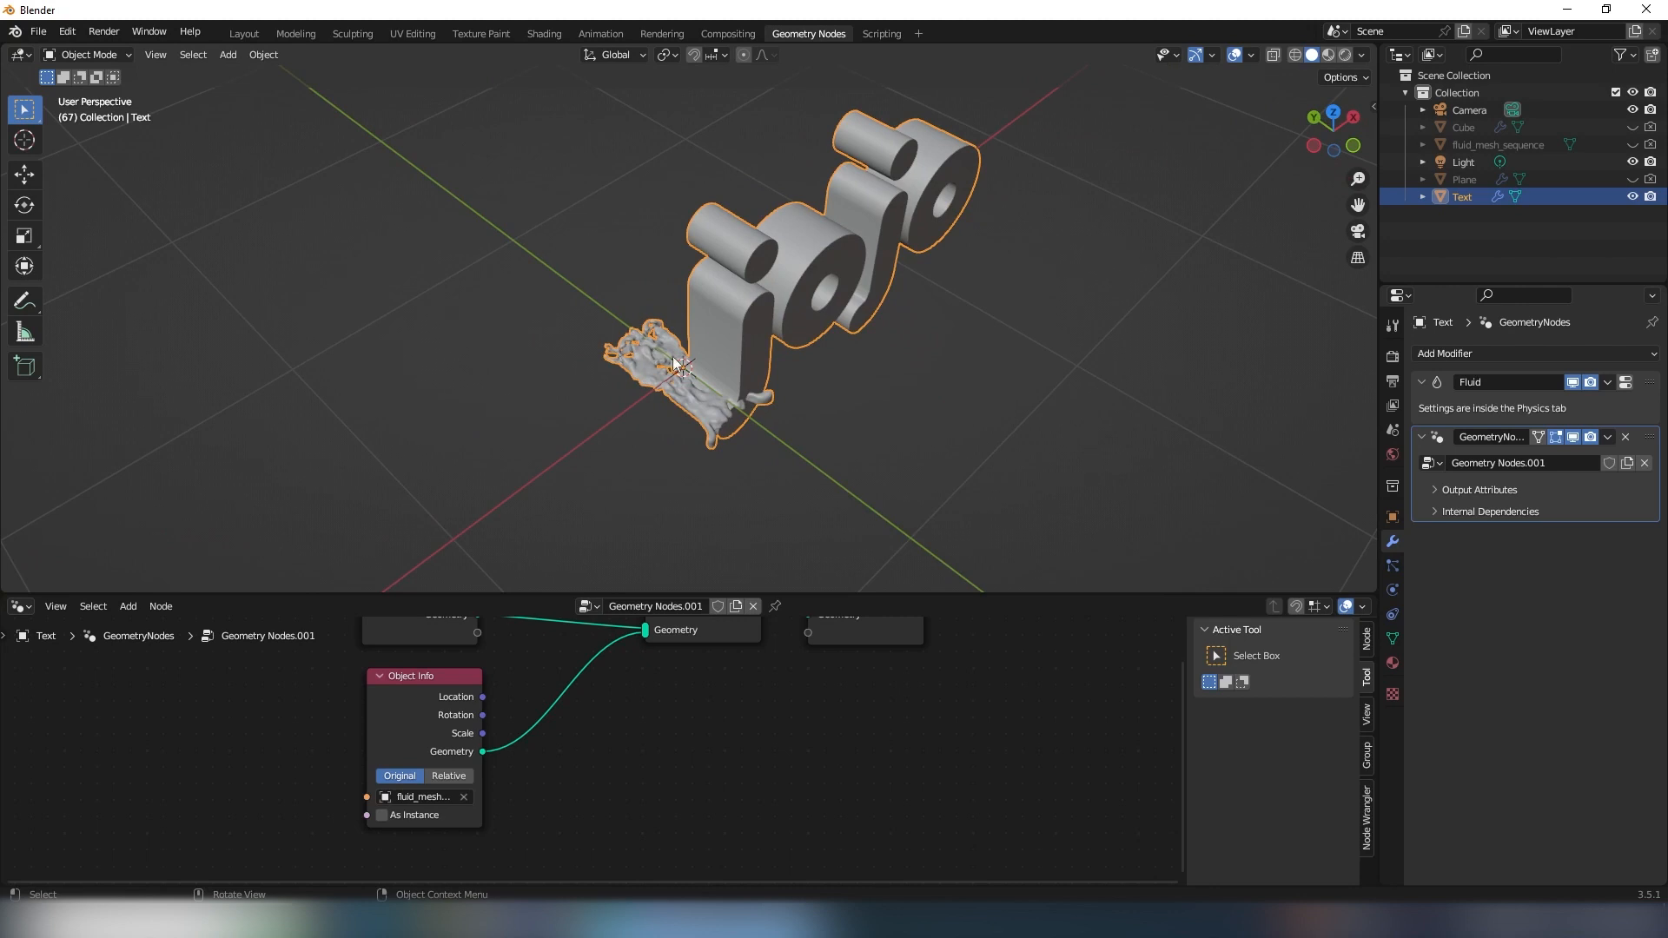
# - Set the Object Info node's transform space to Relative and check the fluid's fit over the lettering
pyautogui.click(440, 769)
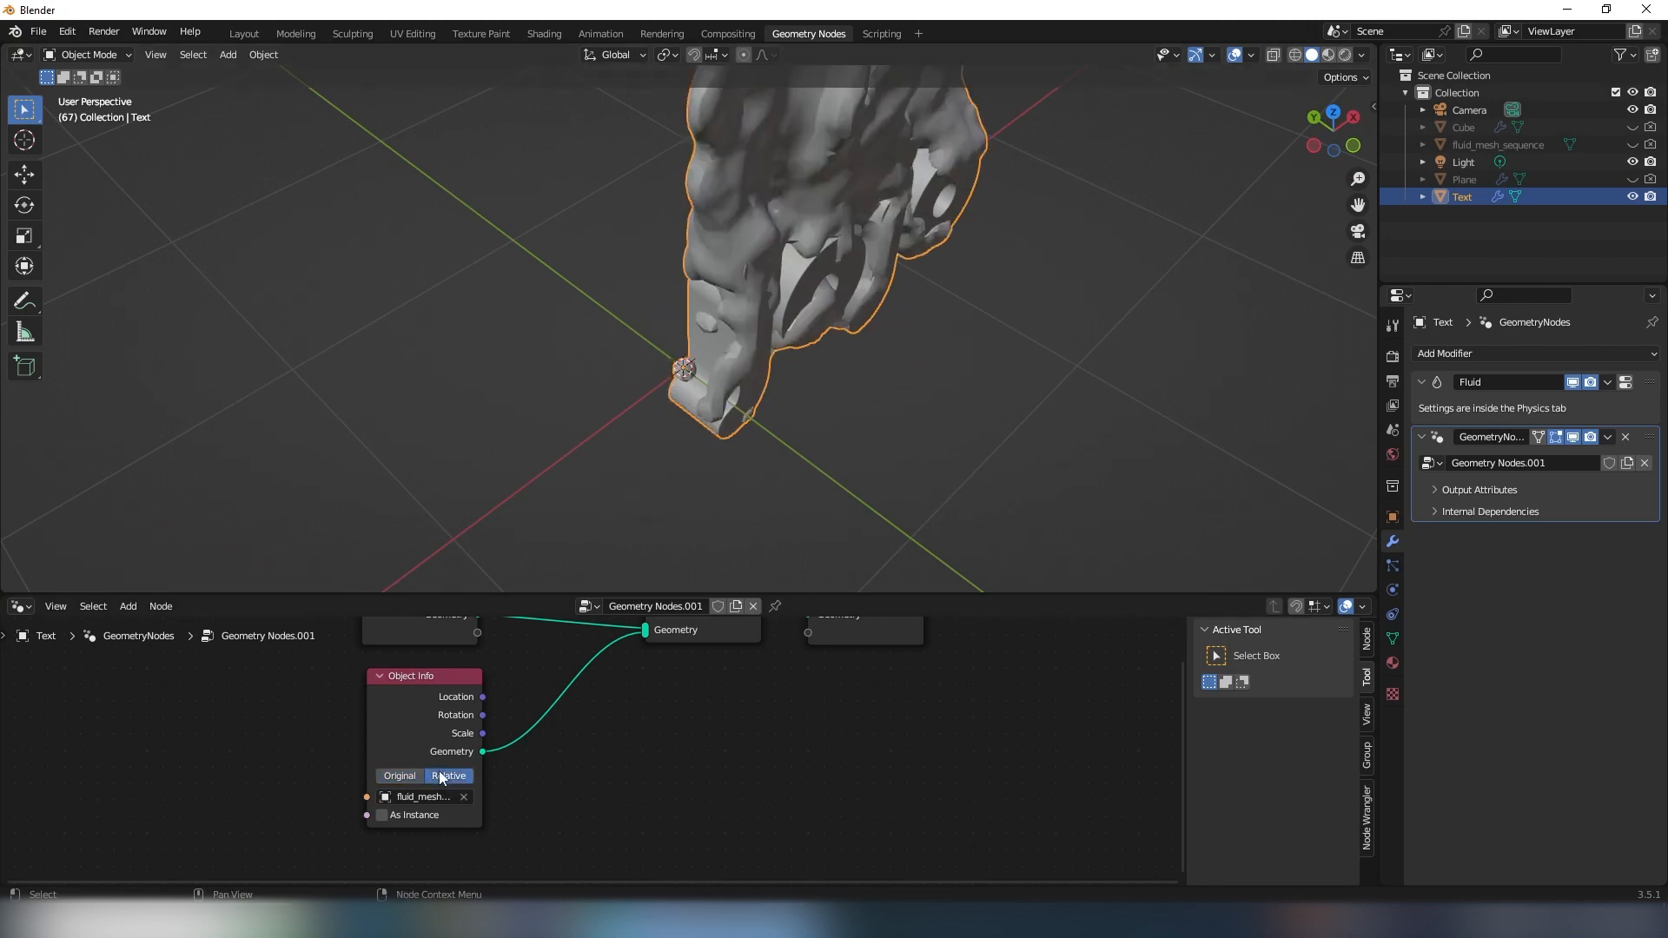
pyautogui.moveTo(712, 321); pyautogui.dragTo(764, 304, button='middle')
pyautogui.scroll(-3, 826, 323)
pyautogui.moveTo(854, 347); pyautogui.dragTo(815, 351, button='middle')
pyautogui.scroll(3, 814, 351)
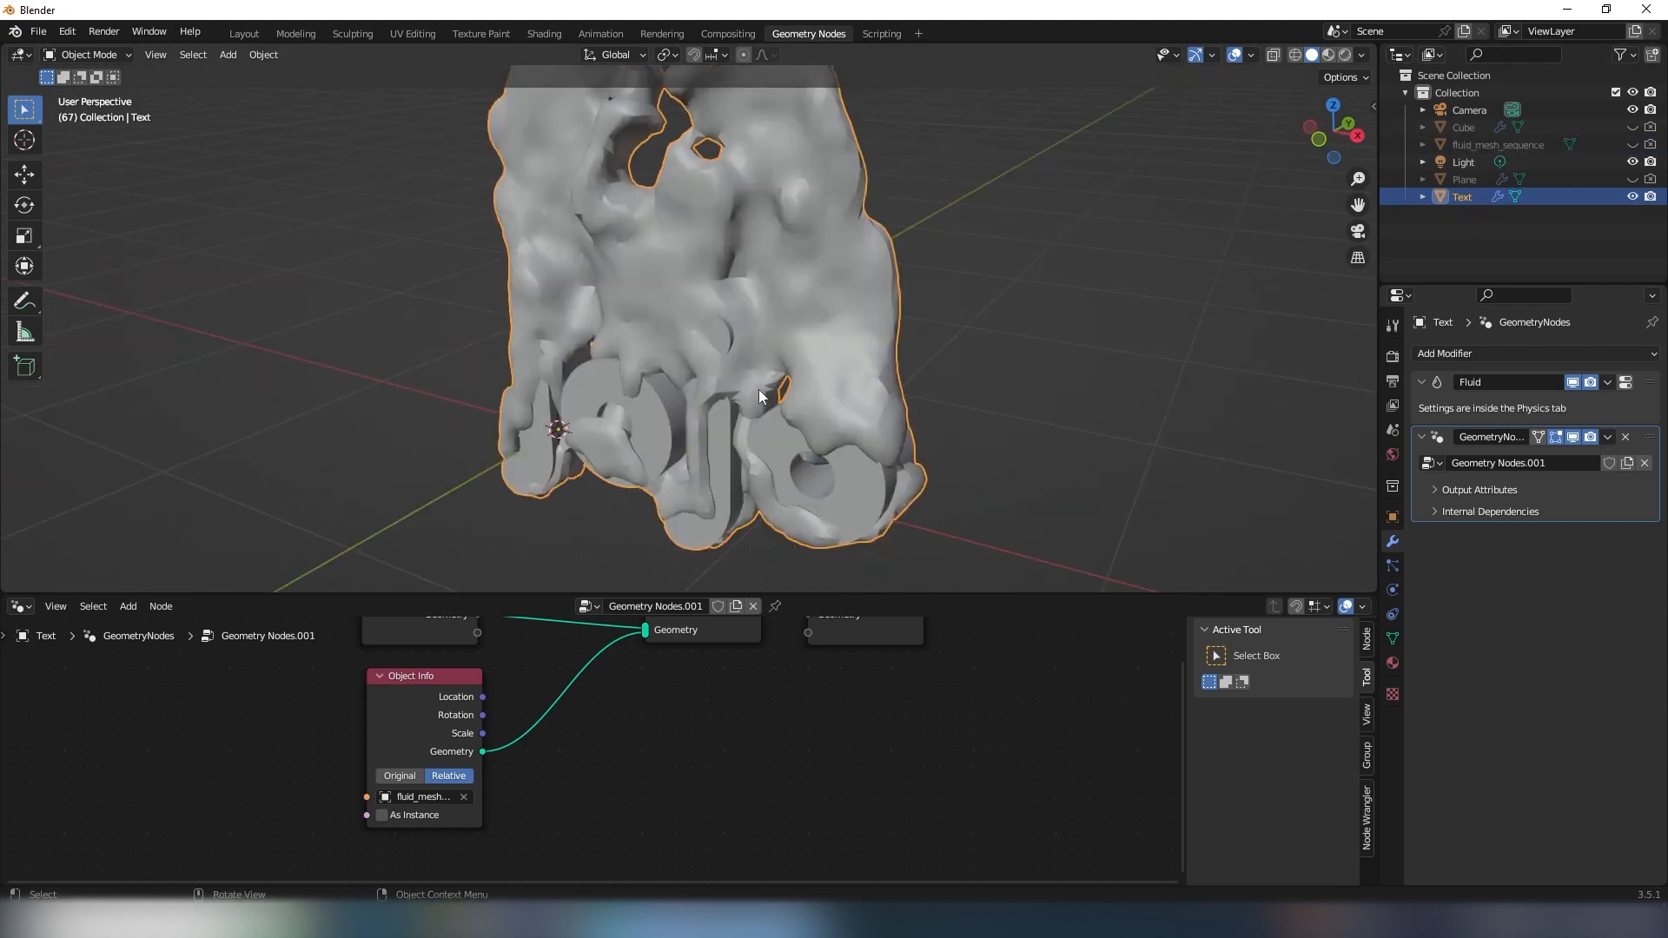
# - Play the combined animation, stop at frame 73, and inspect the fluid flowing over the letters
pyautogui.moveTo(628, 421); pyautogui.dragTo(849, 360, button='middle')
pyautogui.press('space')
pyautogui.press('space')
pyautogui.scroll(4, 850, 360)
pyautogui.moveTo(609, 311); pyautogui.dragTo(903, 409, button='middle')
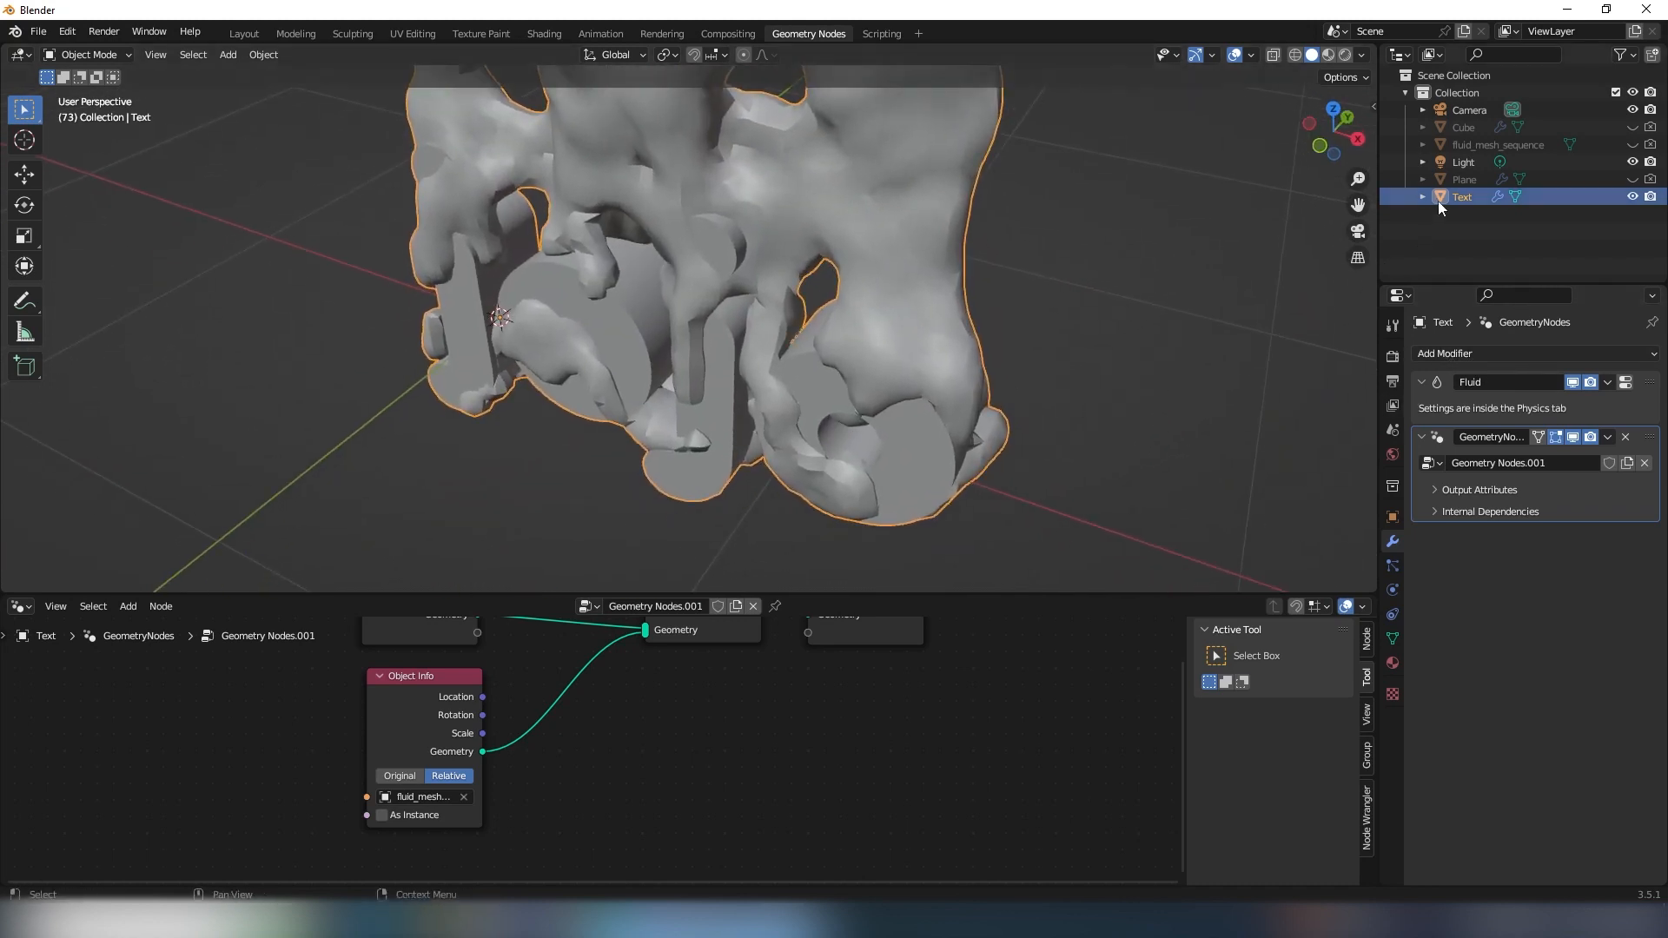
# - Add a Remesh modifier in Voxel mode to the Text object and set its voxel size to 0.01 m
pyautogui.click(1457, 354)
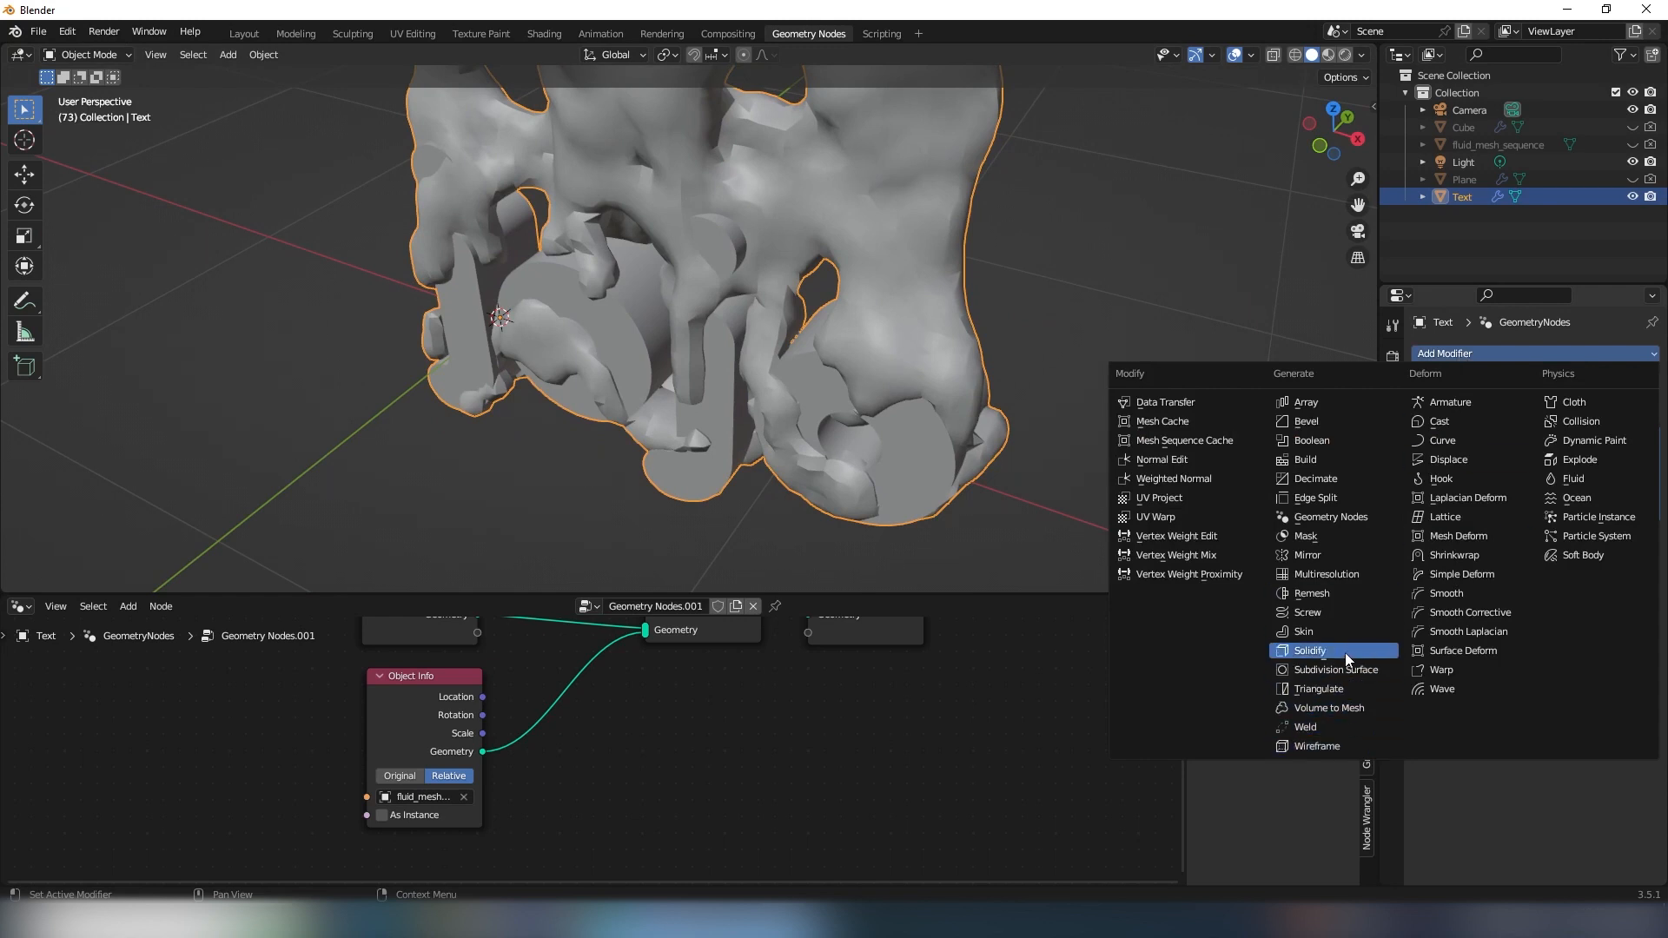
pyautogui.click(1346, 593)
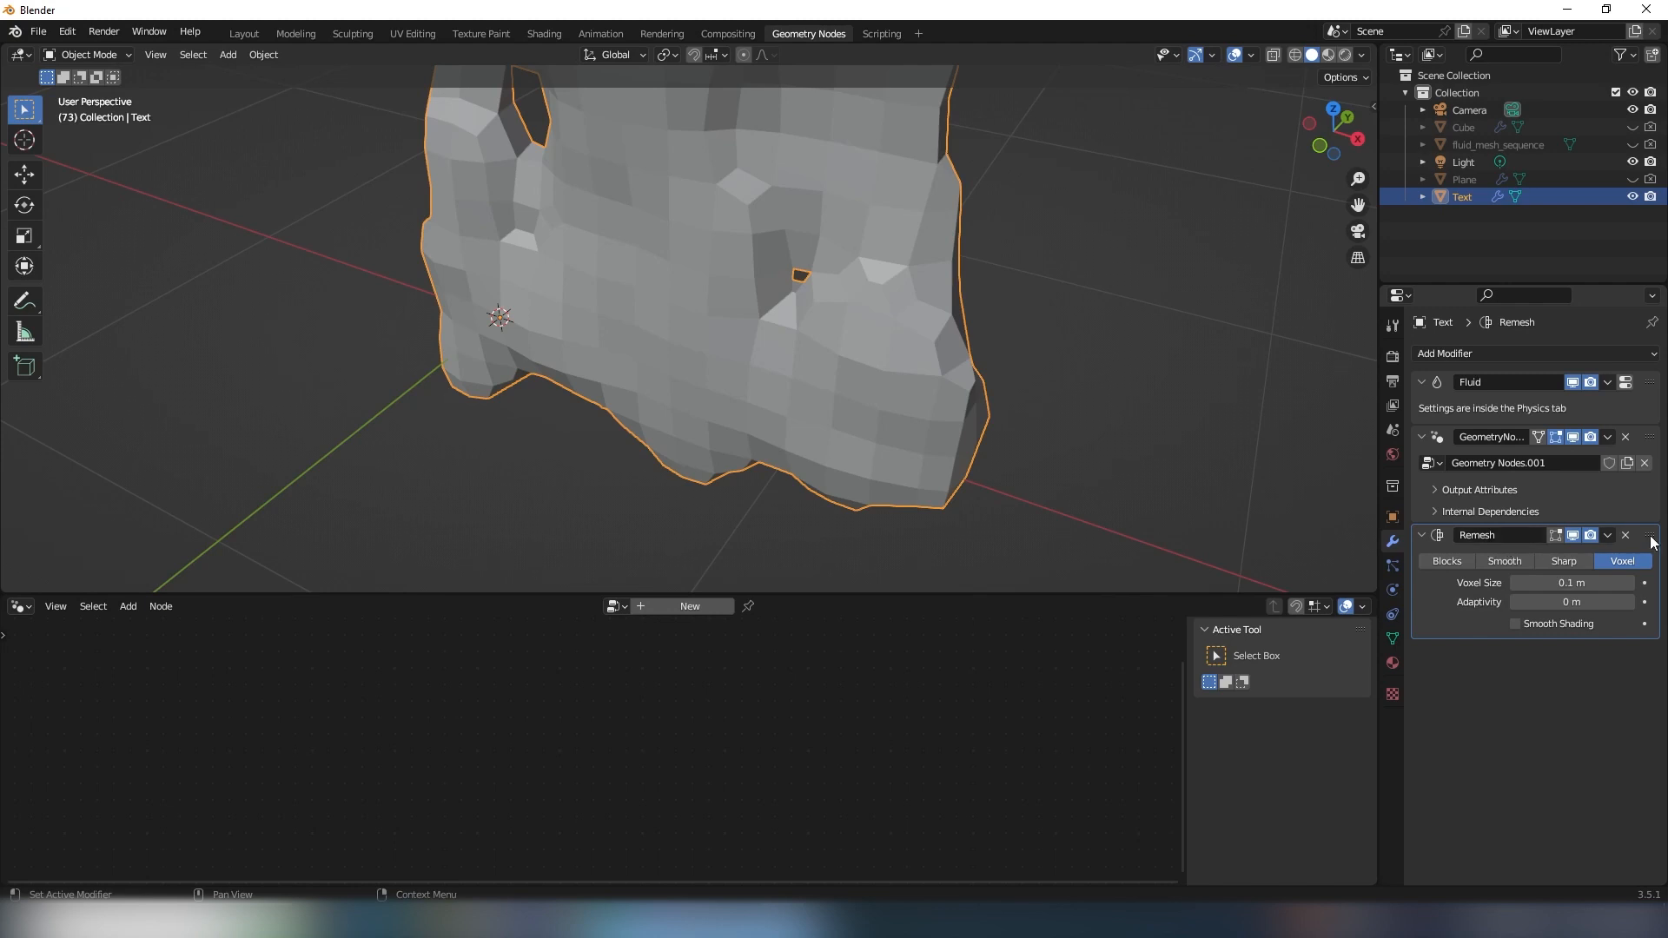
pyautogui.moveTo(1648, 533); pyautogui.dragTo(1623, 581)
pyautogui.moveTo(1091, 362); pyautogui.dragTo(960, 316, button='middle')
pyautogui.click(1518, 582)
pyautogui.click(1519, 582)
pyautogui.click(1551, 586)
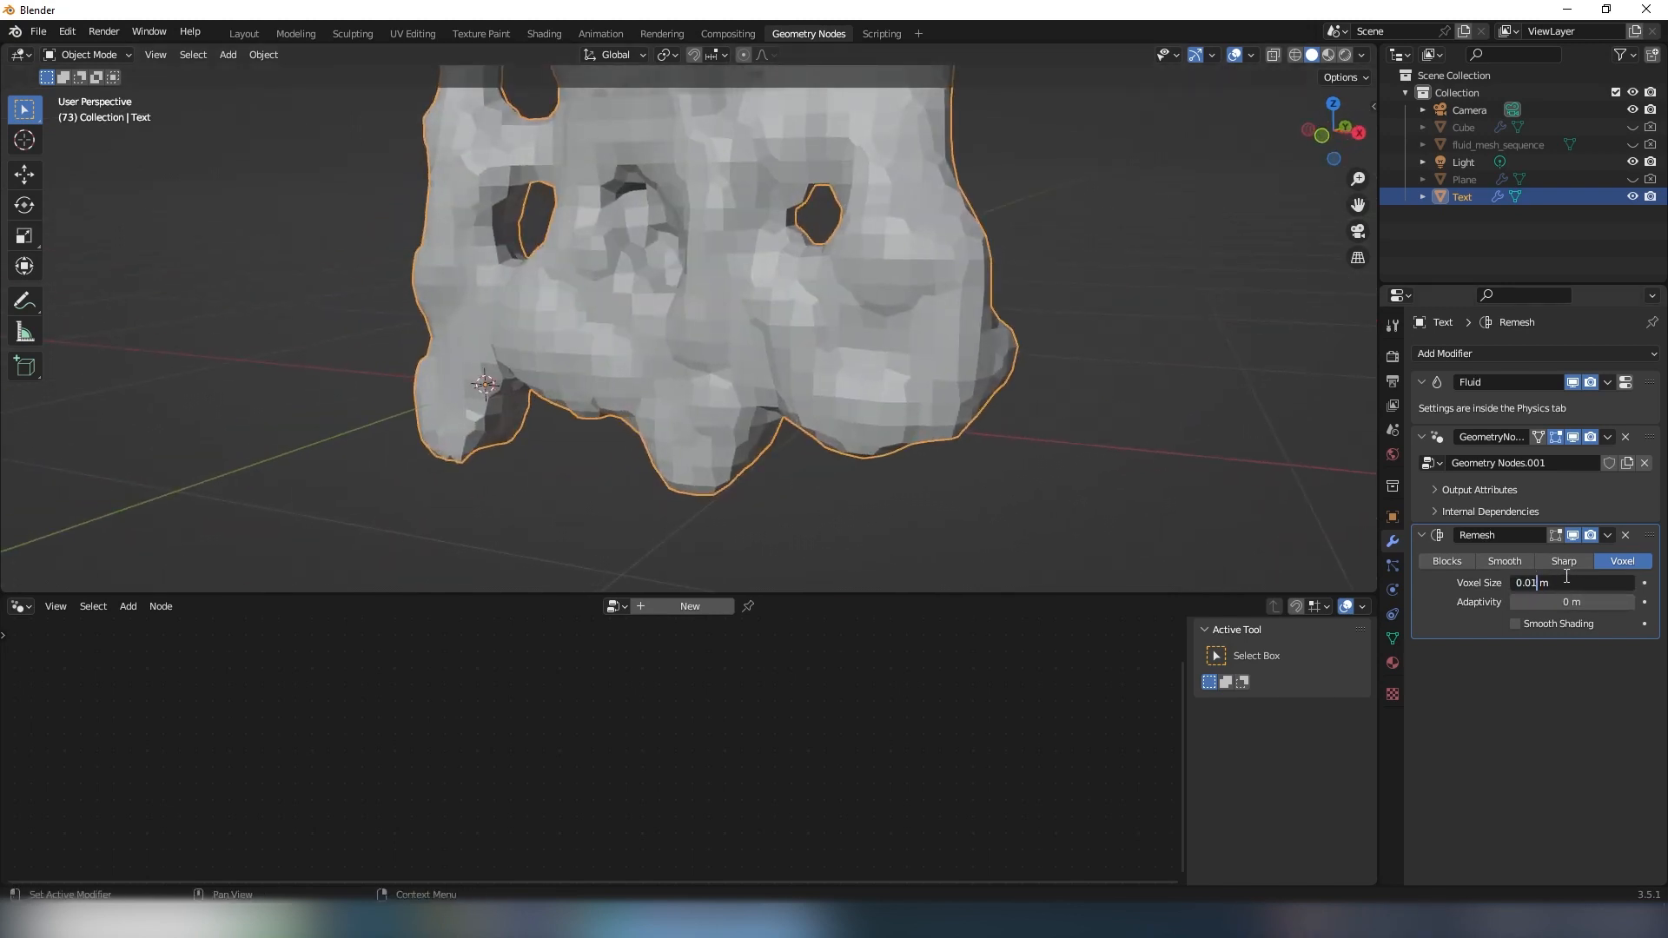
pyautogui.press('Return')
pyautogui.moveTo(781, 348); pyautogui.dragTo(664, 279, button='middle')
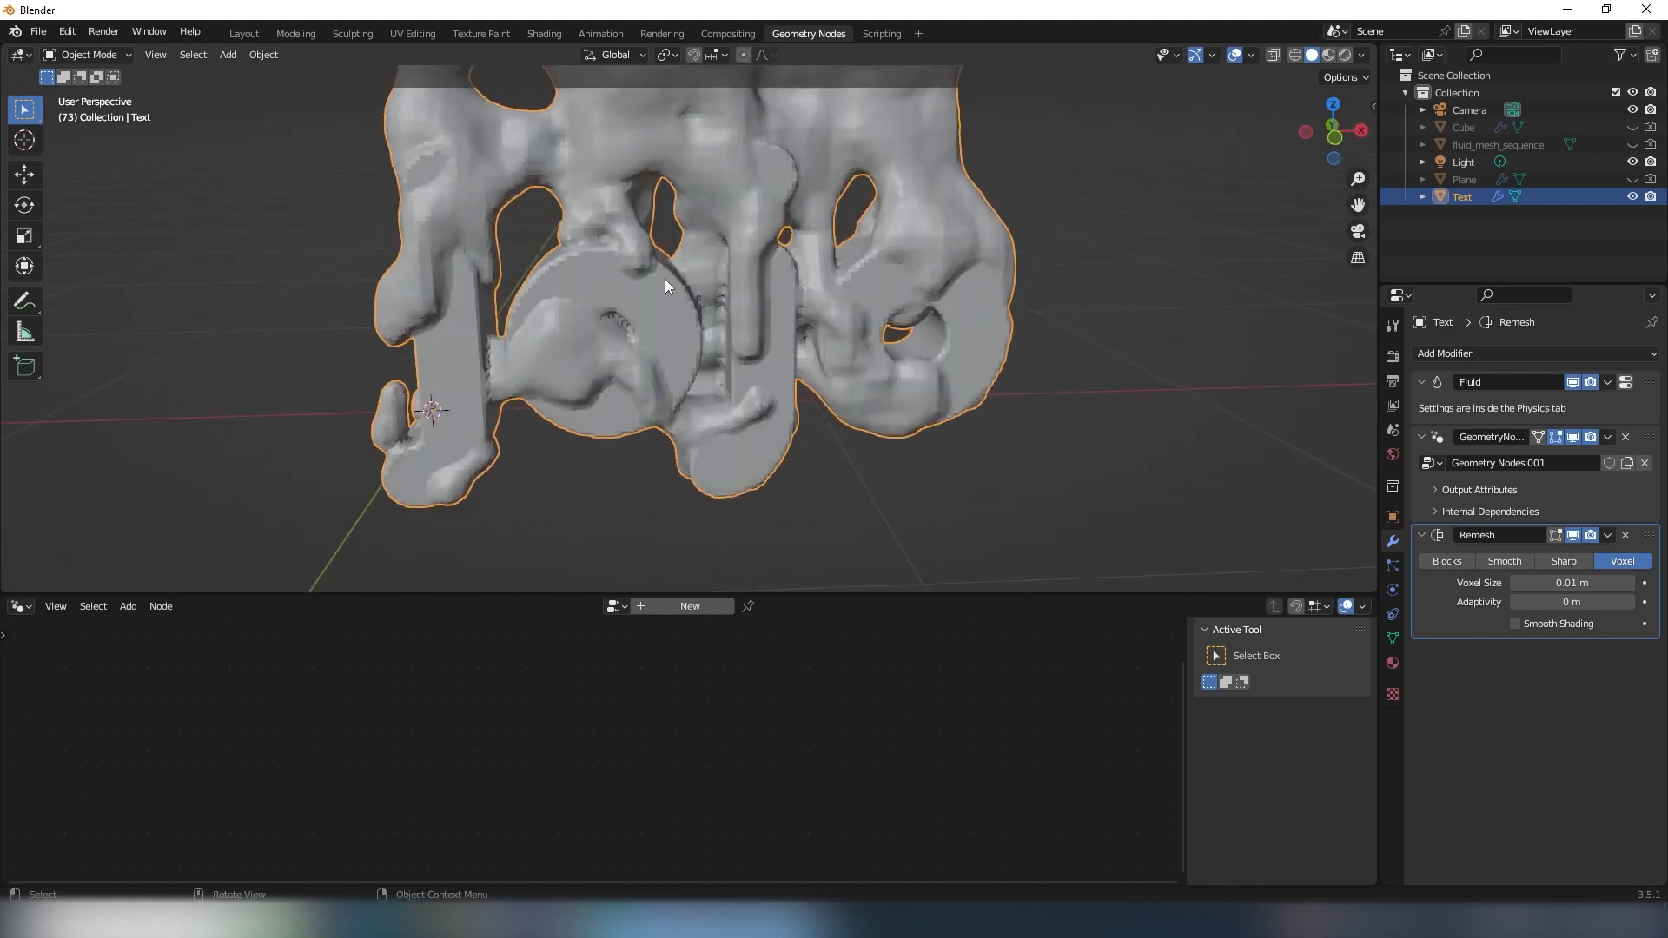
pyautogui.moveTo(986, 371); pyautogui.dragTo(760, 363, button='middle')
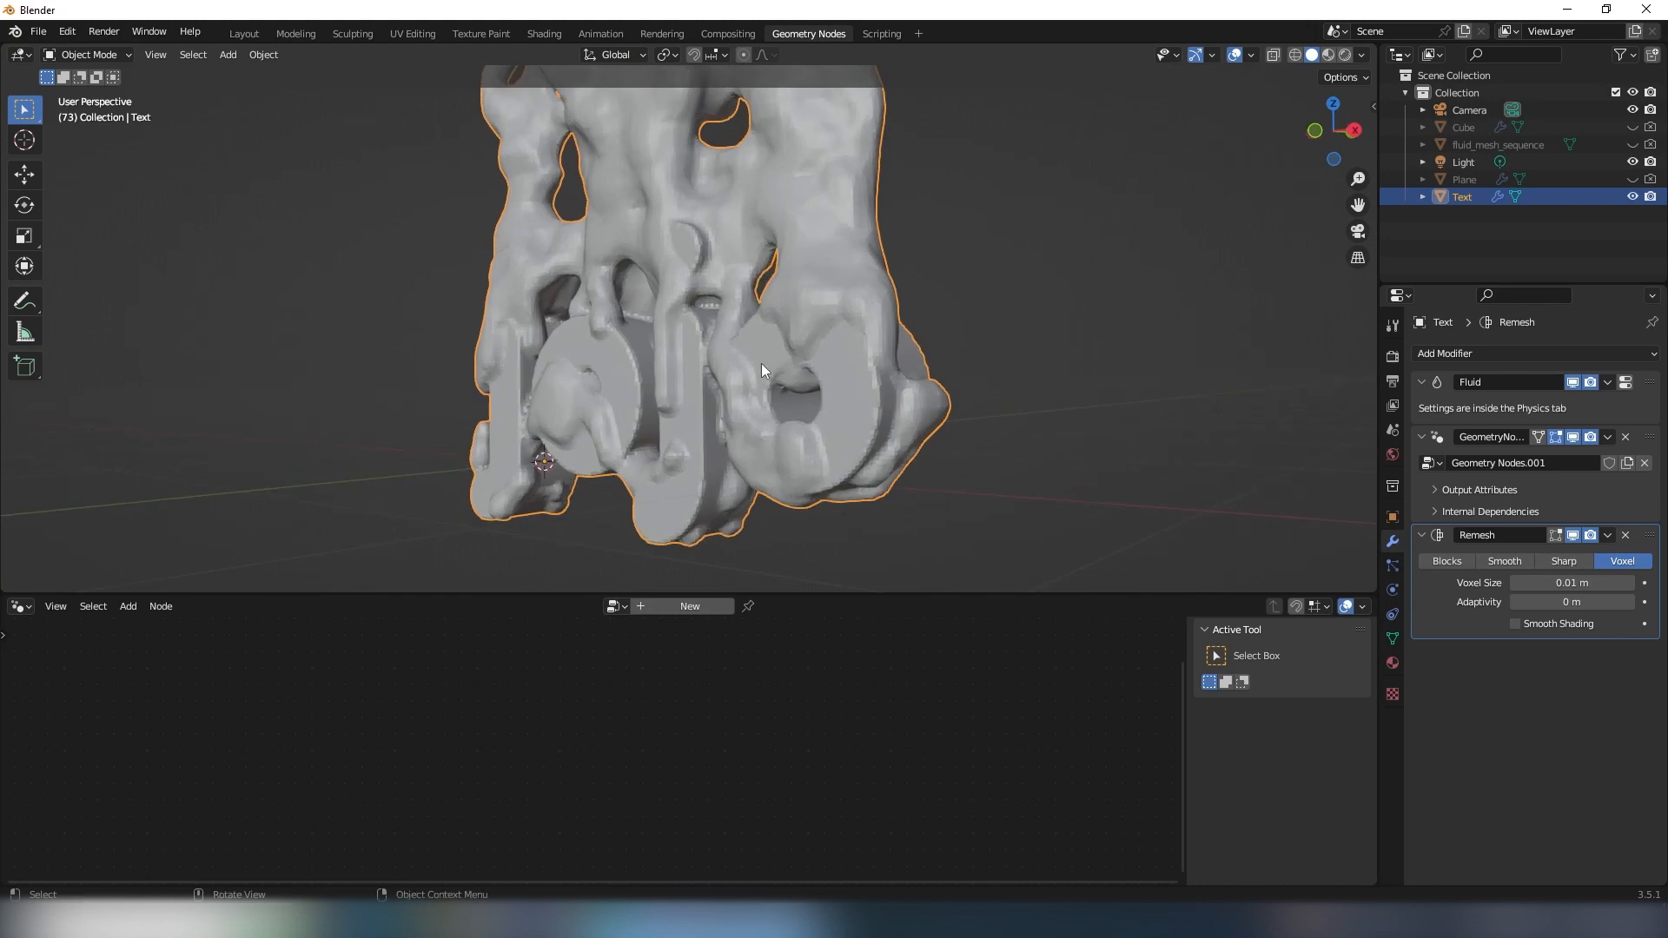
# - Turn on smooth shading in the Remesh modifier and inspect the letter edges up close
pyautogui.click(1514, 623)
pyautogui.moveTo(808, 295)
pyautogui.mouseDown(button='middle')
pyautogui.moveTo(861, 280)
pyautogui.moveTo(1039, 316)
pyautogui.moveTo(768, 280)
pyautogui.moveTo(430, 271)
pyautogui.moveTo(760, 302)
pyautogui.moveTo(802, 273)
pyautogui.moveTo(706, 246)
pyautogui.mouseUp(button='middle')
pyautogui.scroll(6, 761, 307)
pyautogui.scroll(-5, 768, 349)
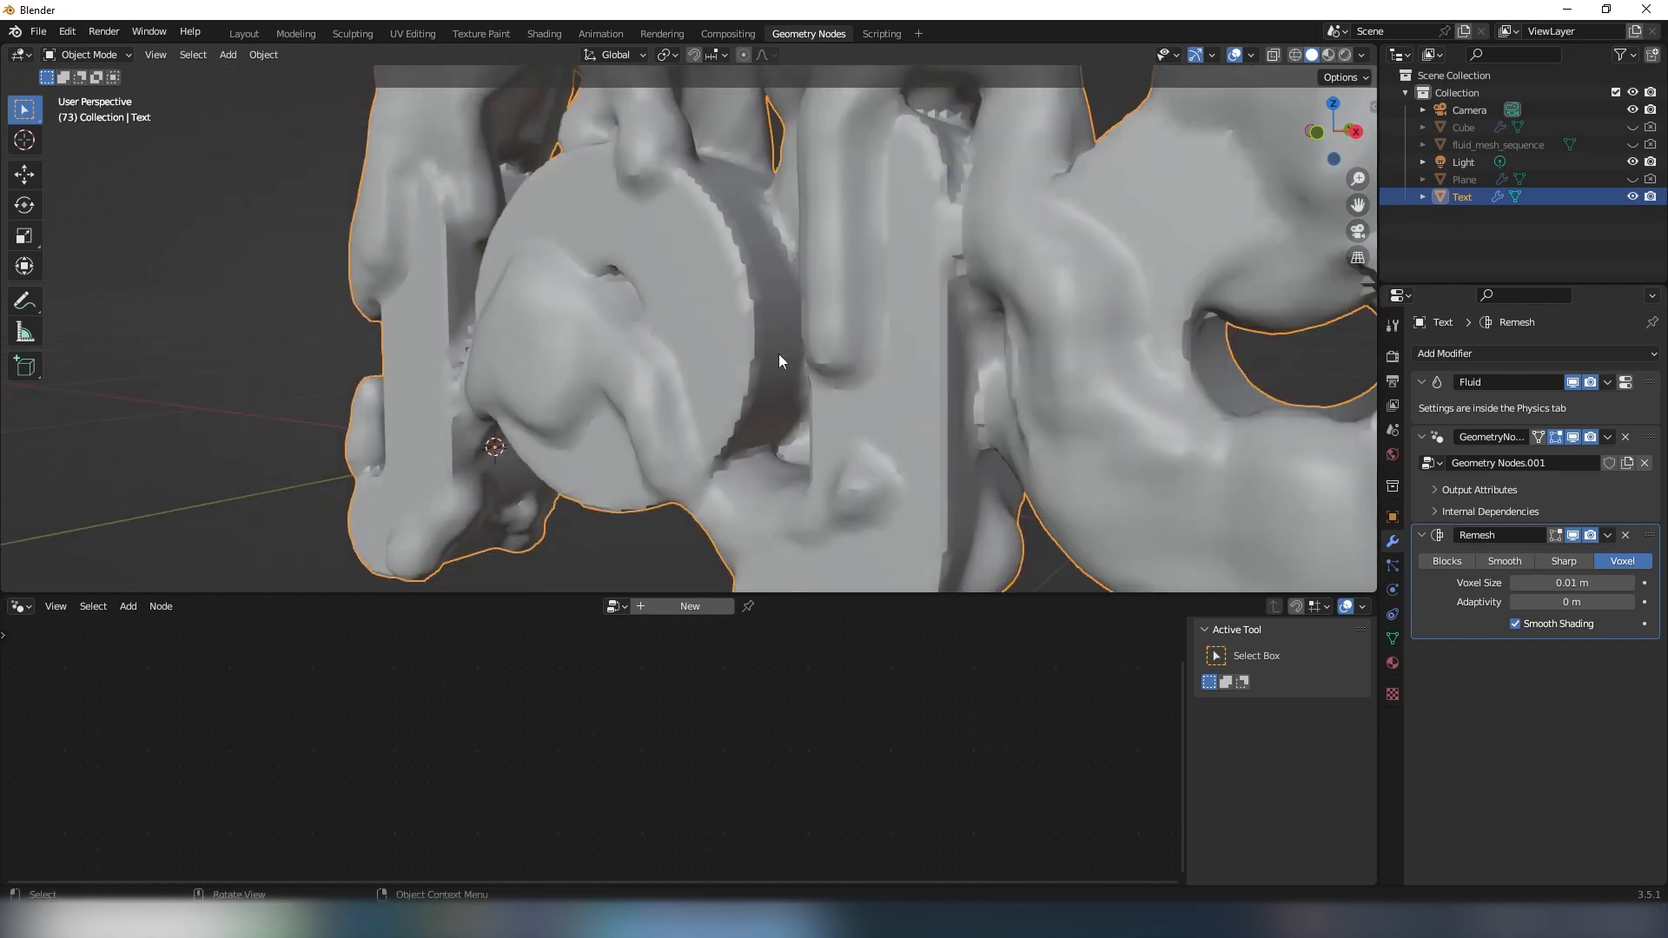
pyautogui.scroll(-3, 826, 359)
pyautogui.moveTo(842, 358); pyautogui.dragTo(910, 369, button='middle')
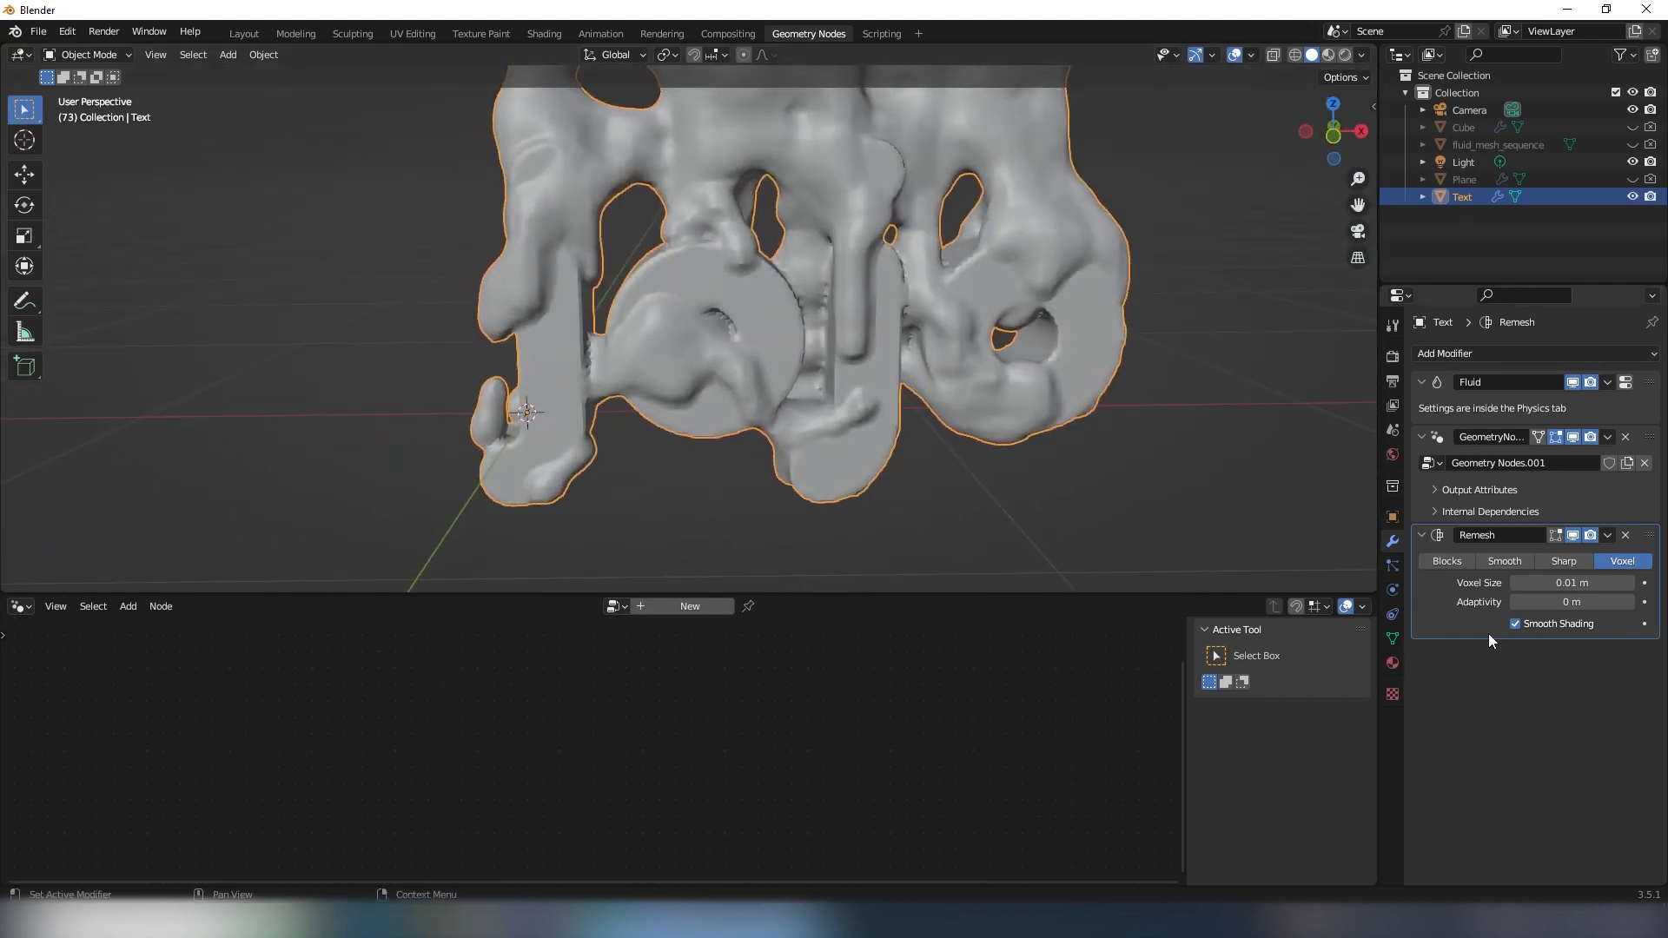
# - Add a Smooth modifier after the Remesh on the Text object and set its factor to about 5.158
pyautogui.click(1440, 353)
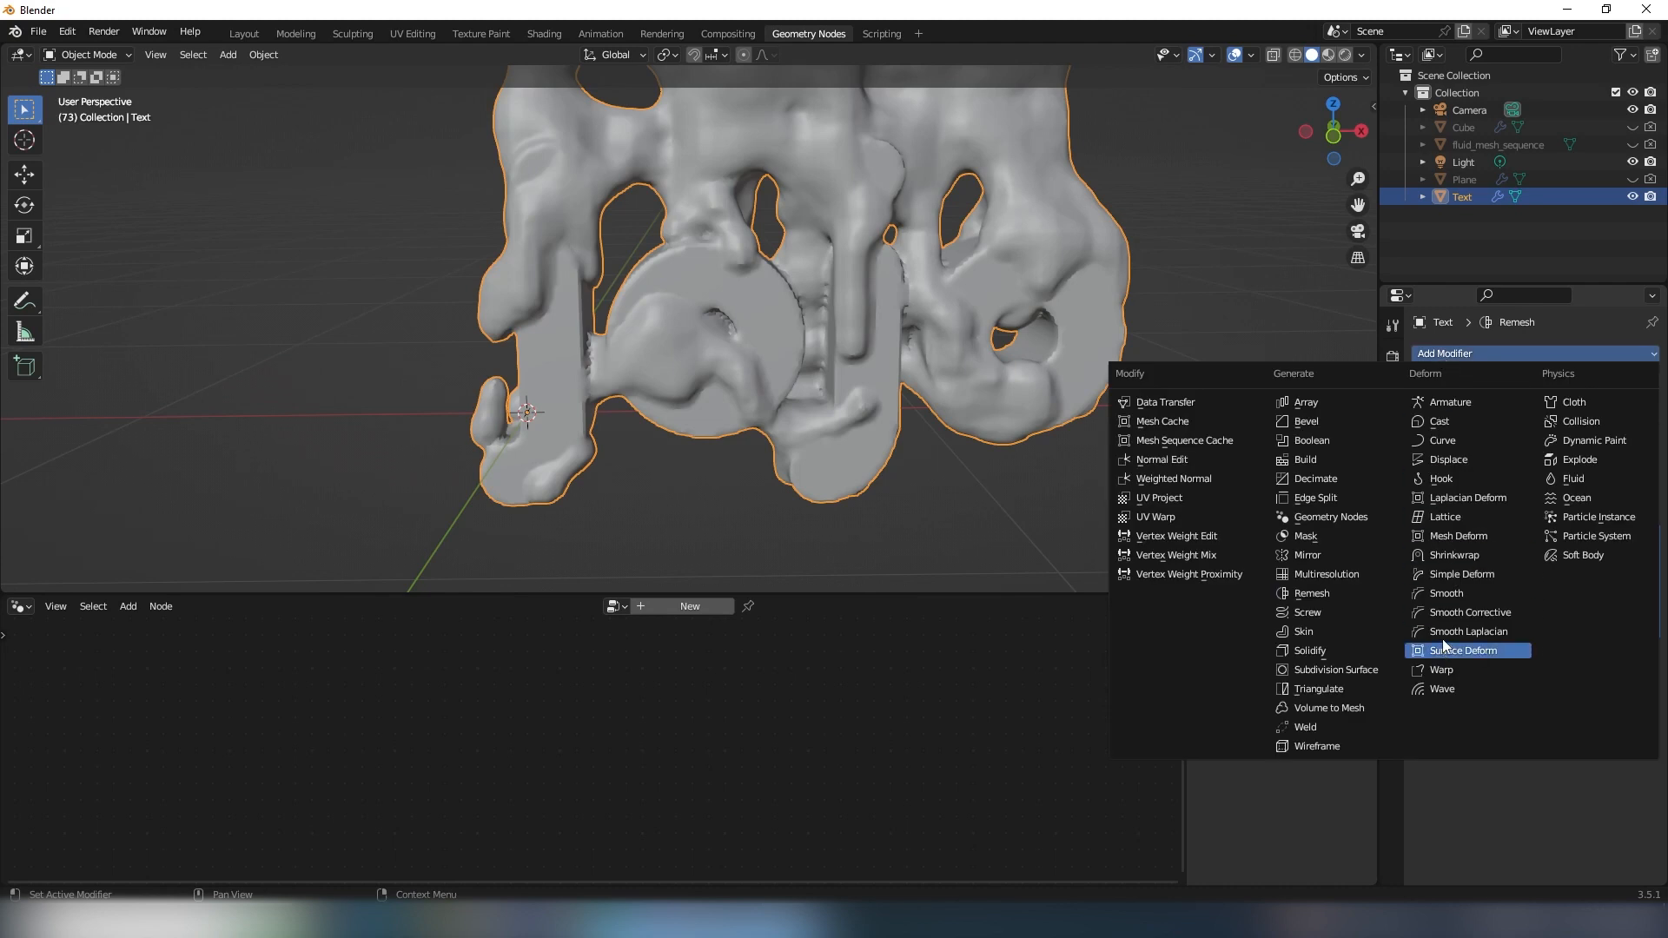
pyautogui.click(1448, 595)
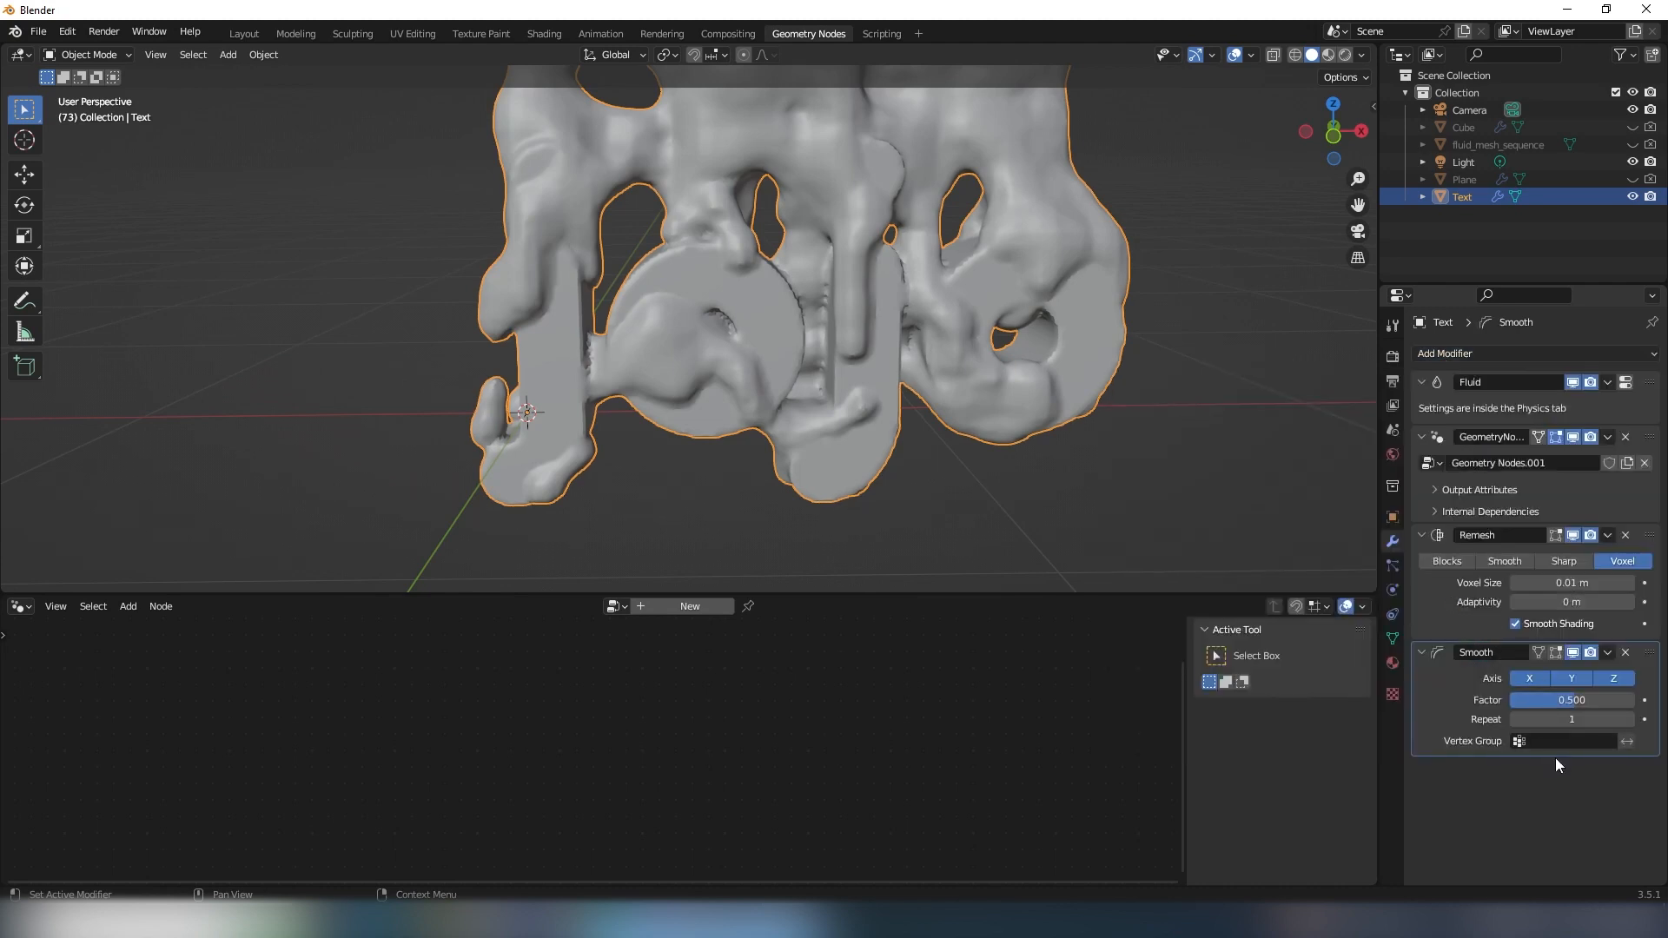
pyautogui.moveTo(982, 414); pyautogui.dragTo(897, 383, button='middle')
pyautogui.scroll(3, 900, 363)
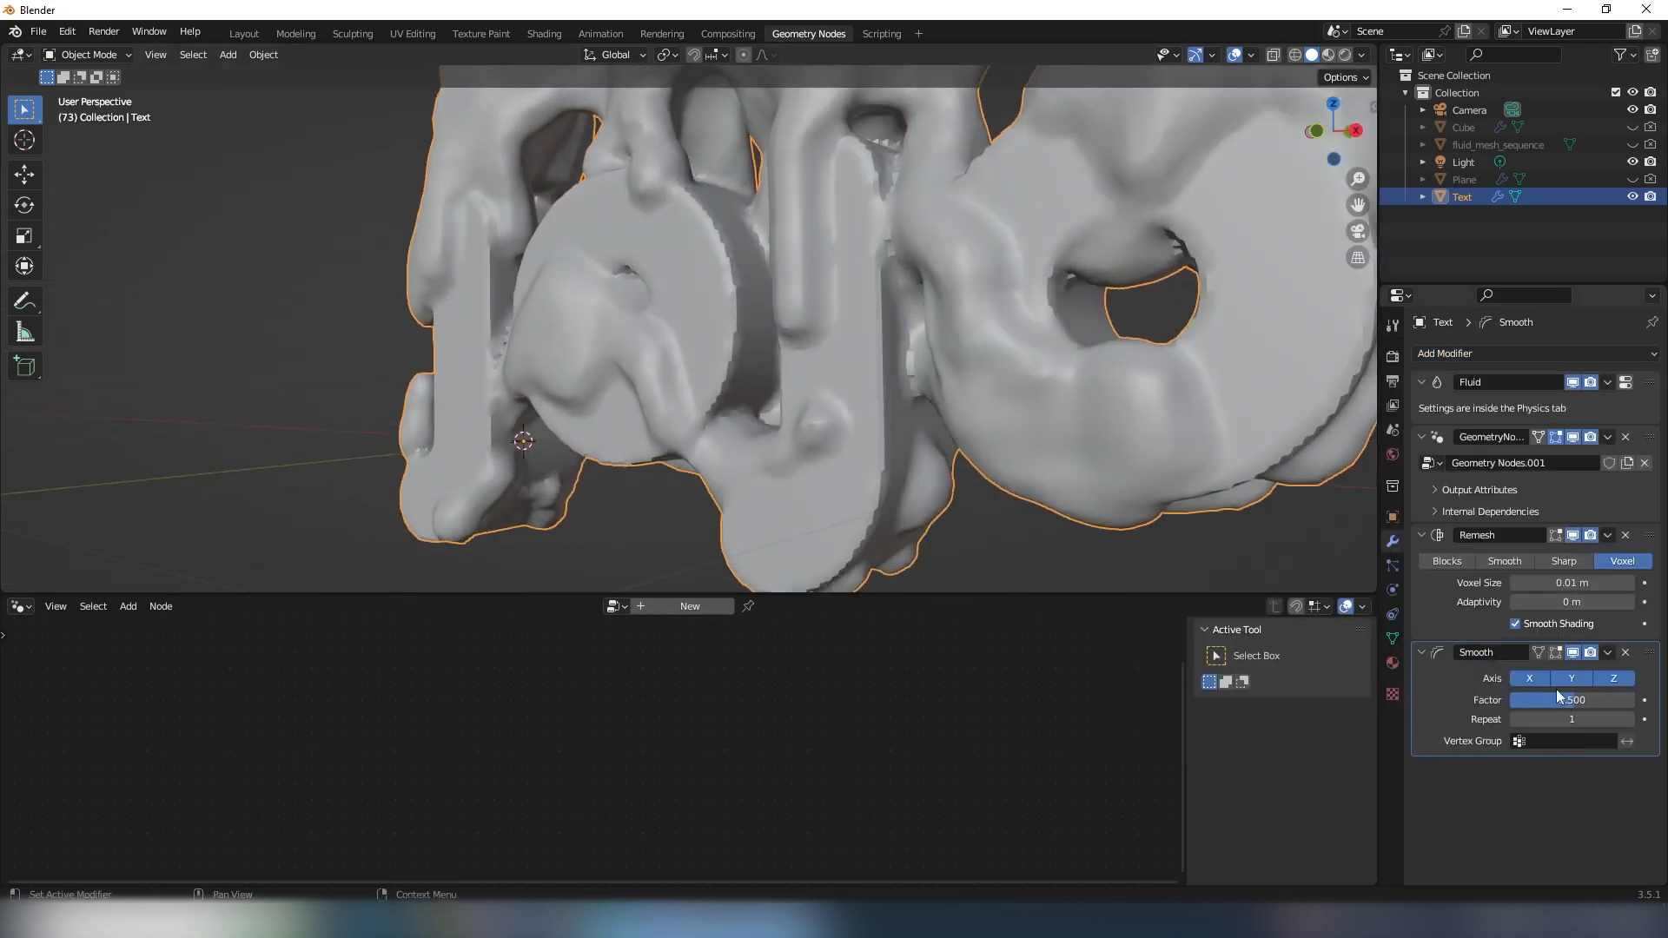
pyautogui.moveTo(1571, 700)
pyautogui.mouseDown()
pyautogui.moveTo(1624, 701)
pyautogui.moveTo(1604, 701)
pyautogui.mouseUp()
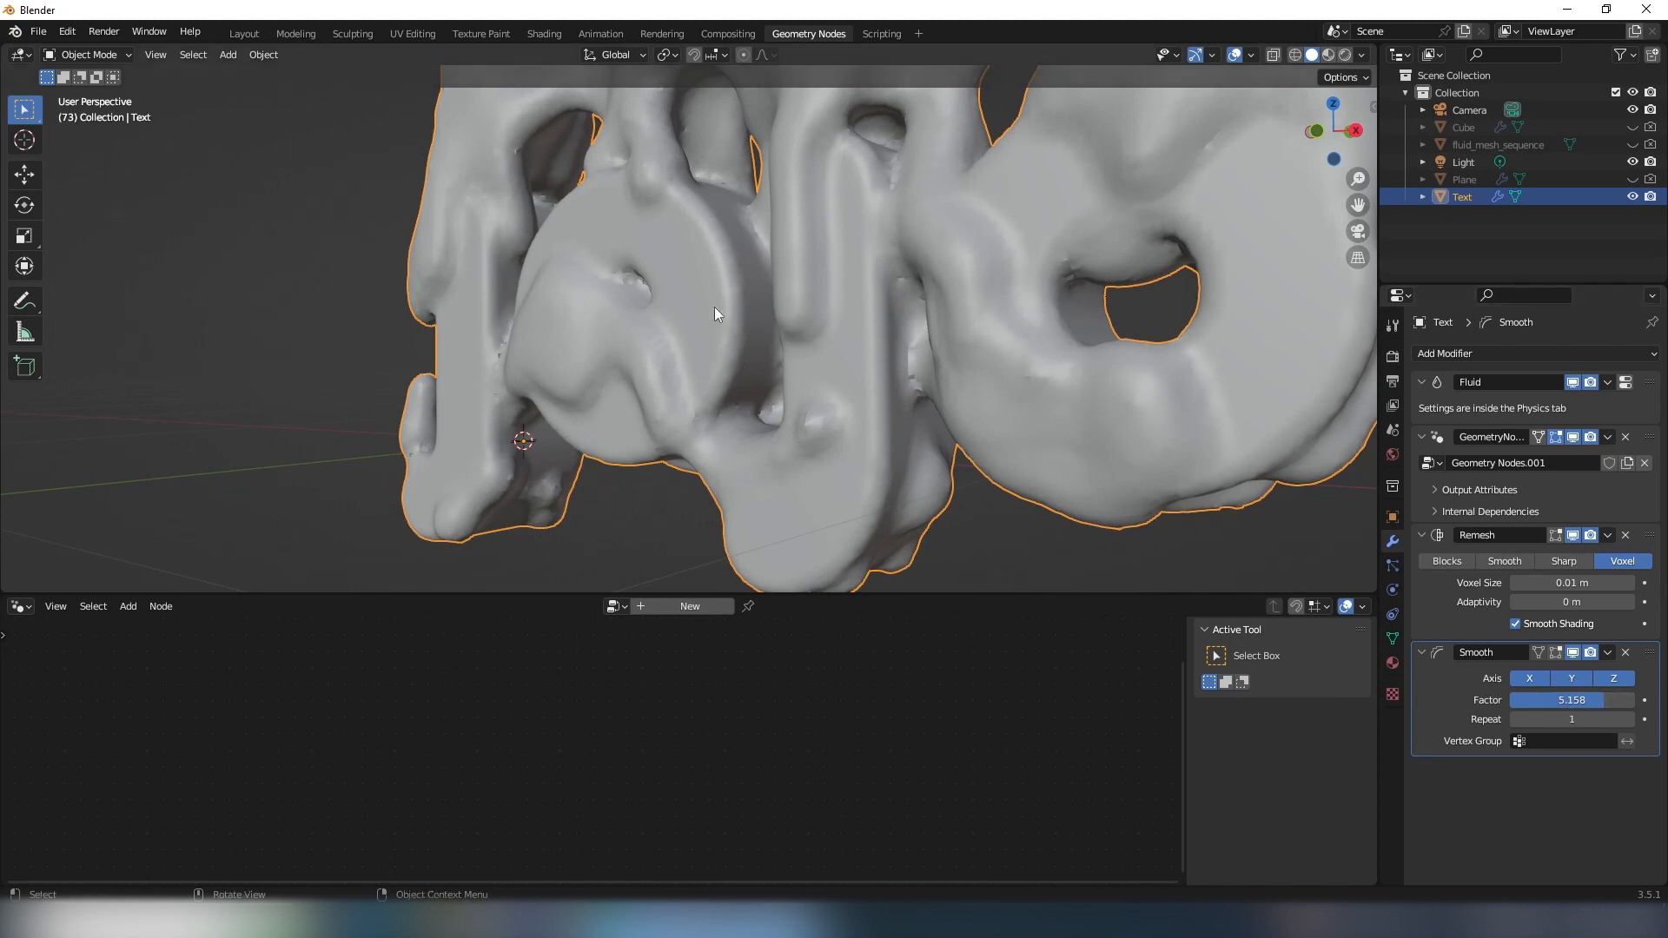
pyautogui.moveTo(714, 305); pyautogui.dragTo(759, 342, button='middle')
pyautogui.scroll(3, 768, 315)
# - Compare the mesh with the Smooth modifier switched off and back on in the viewport
pyautogui.click(1573, 653)
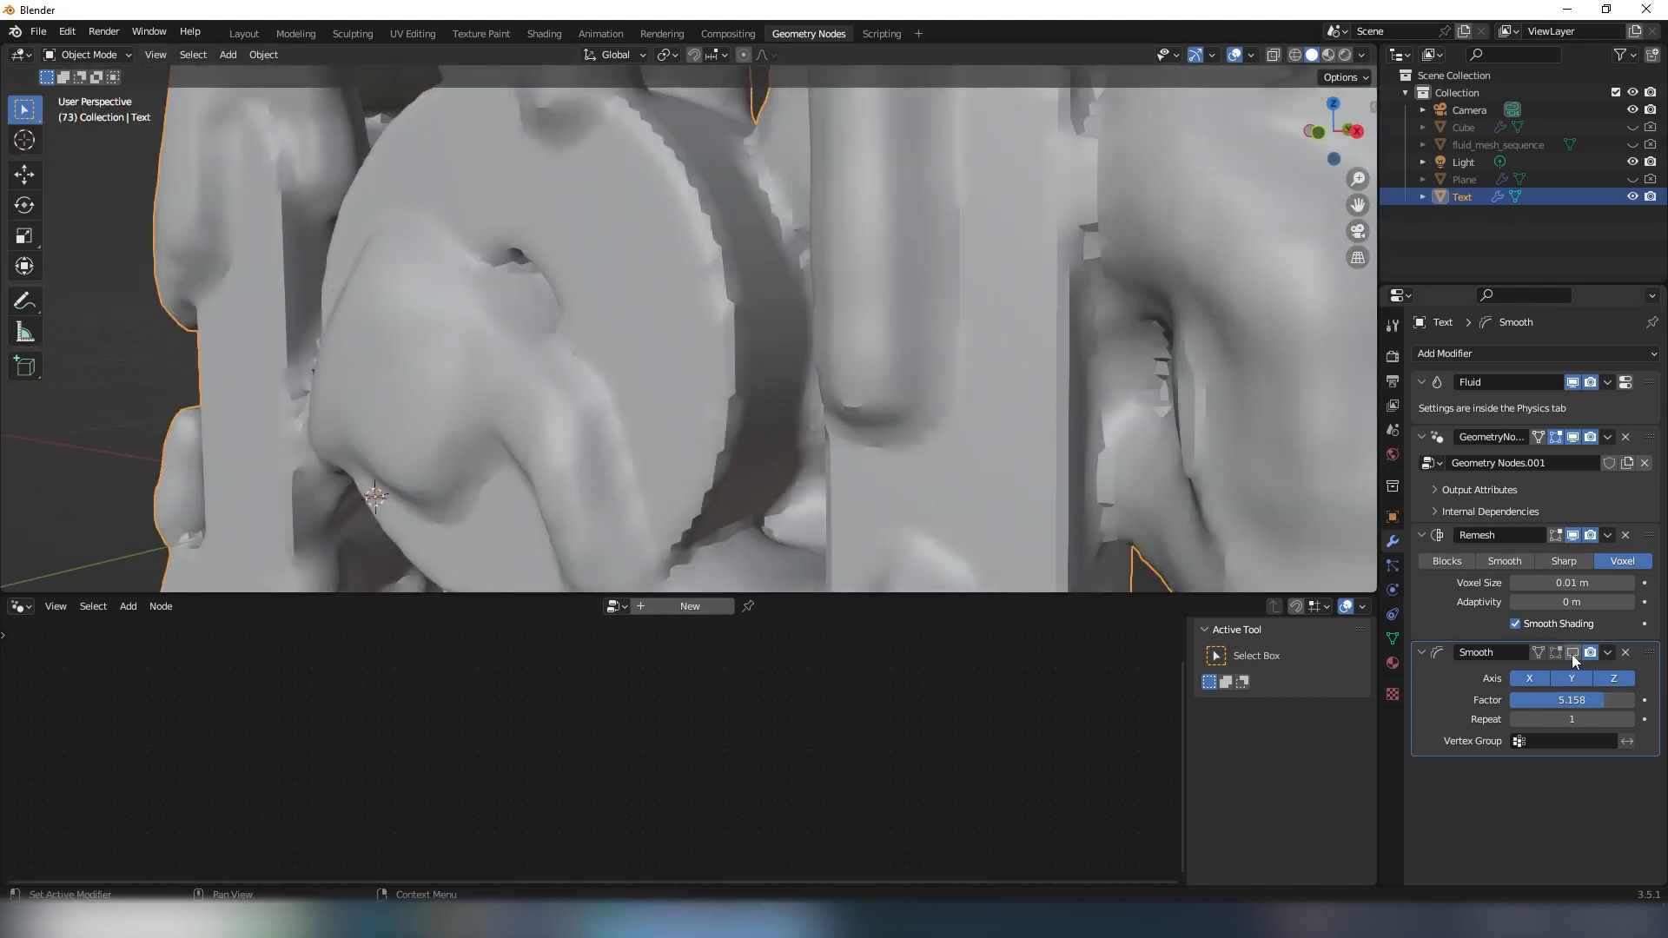
pyautogui.click(1573, 653)
pyautogui.moveTo(930, 346); pyautogui.dragTo(827, 300, button='middle')
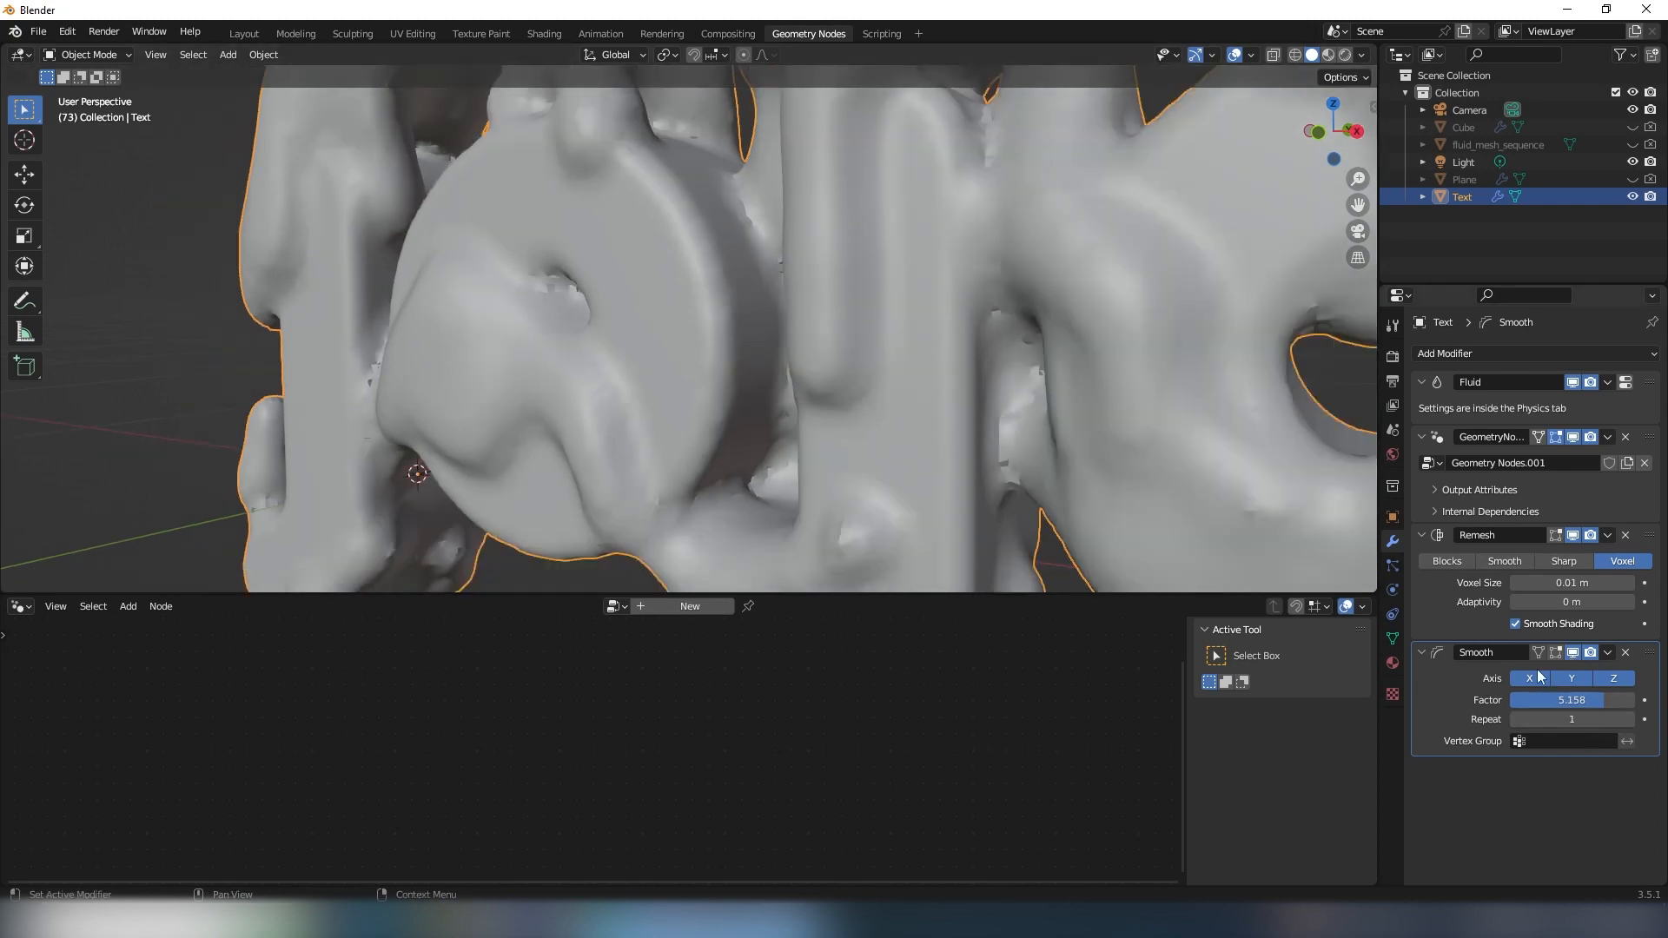
# - Try a repeat count of 3 on the Smooth modifier and return it to 1
pyautogui.click(1630, 719)
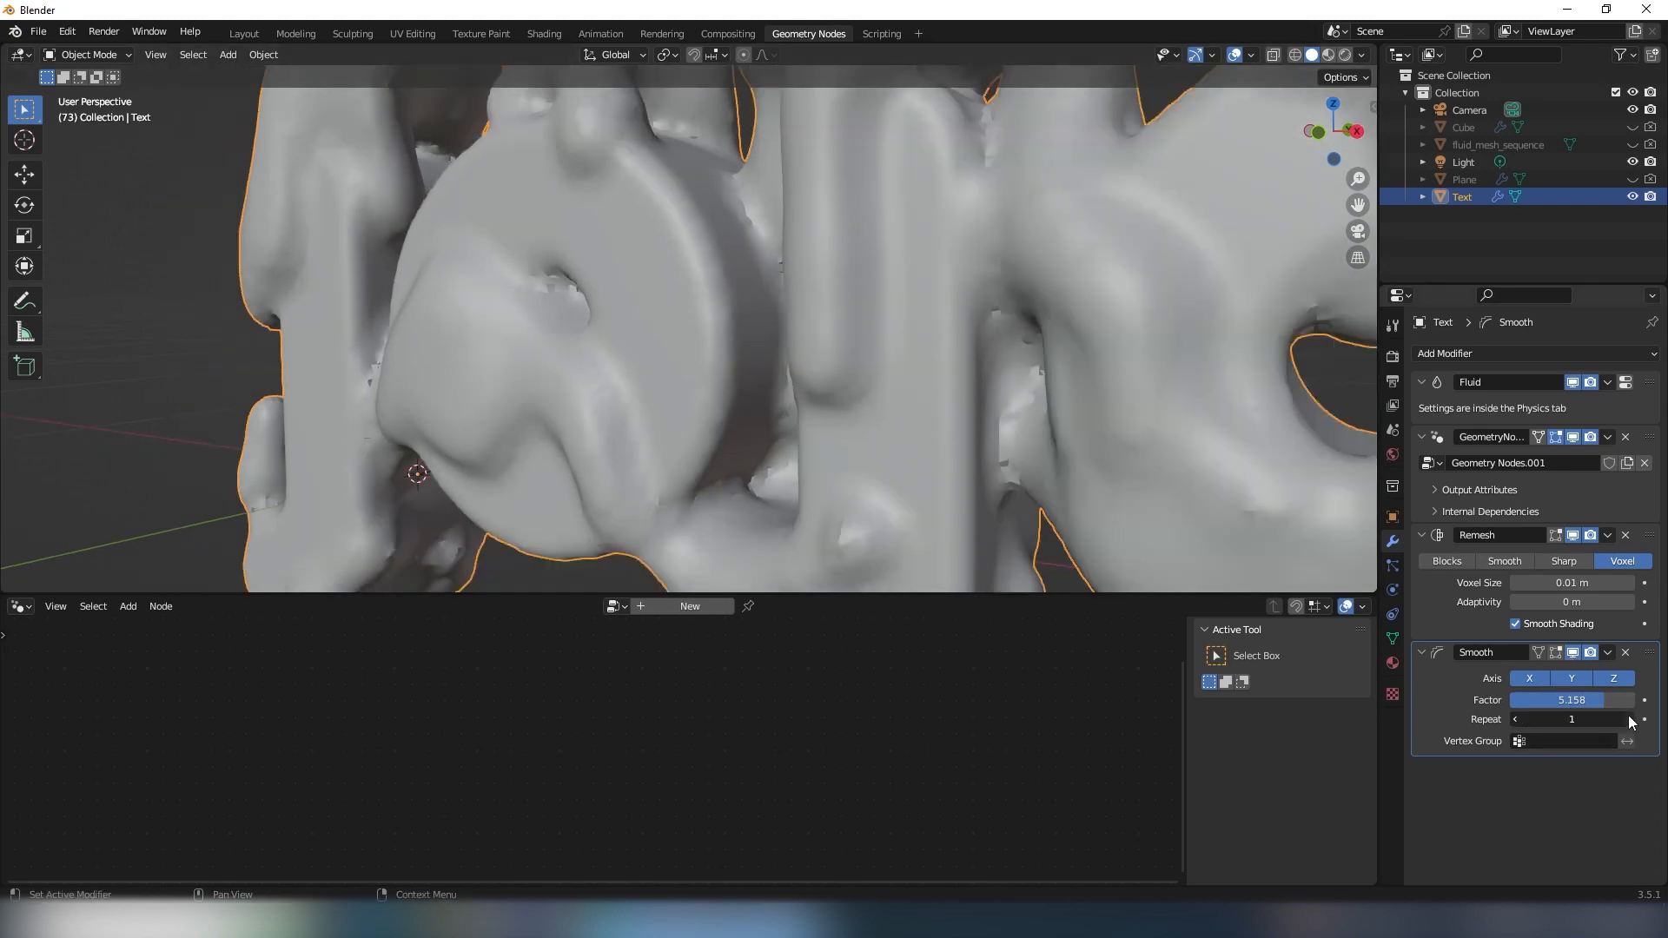
pyautogui.click(1629, 719)
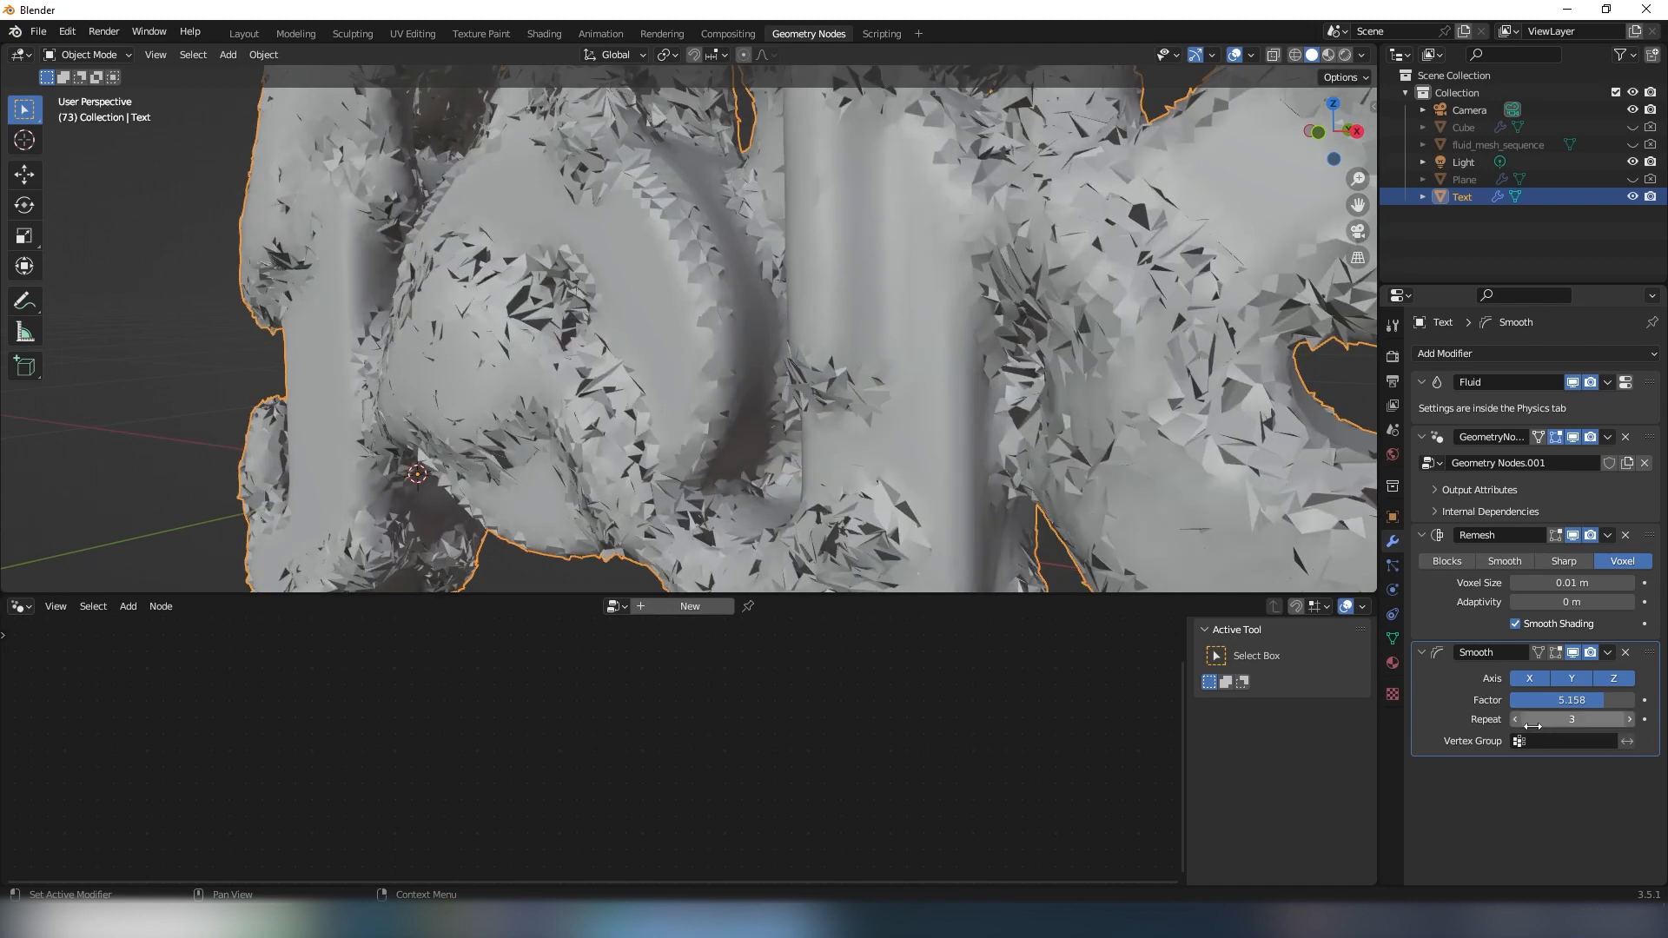
pyautogui.click(1516, 723)
pyautogui.click(1516, 723)
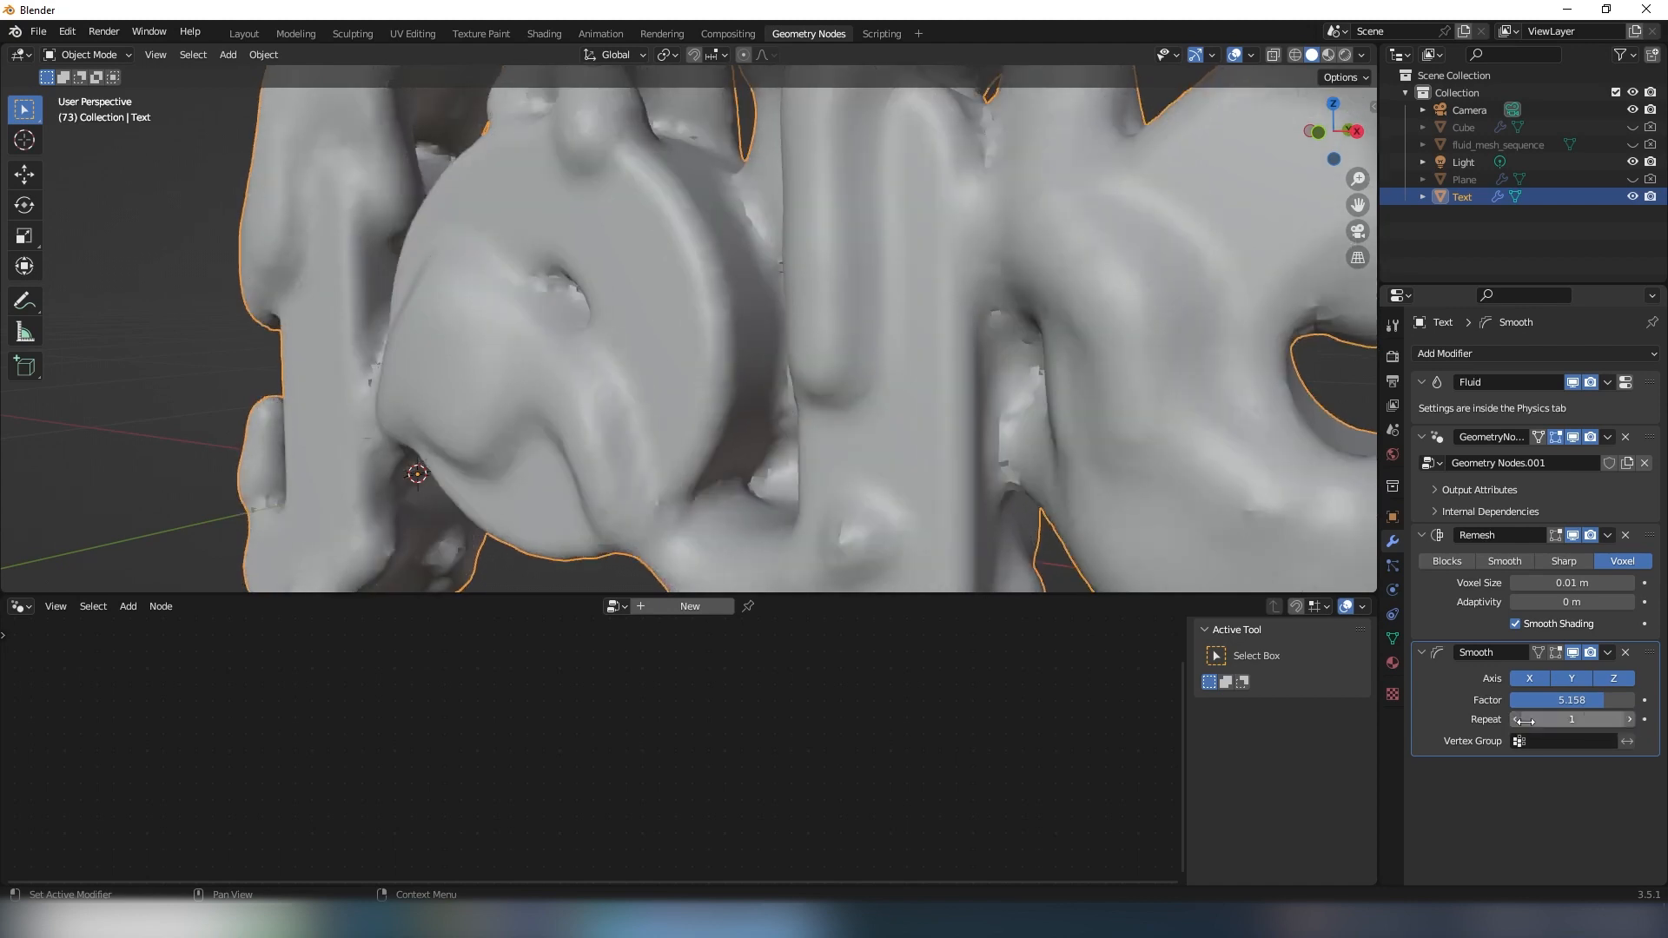
pyautogui.scroll(-4, 618, 365)
pyautogui.moveTo(619, 365); pyautogui.dragTo(877, 378, button='middle')
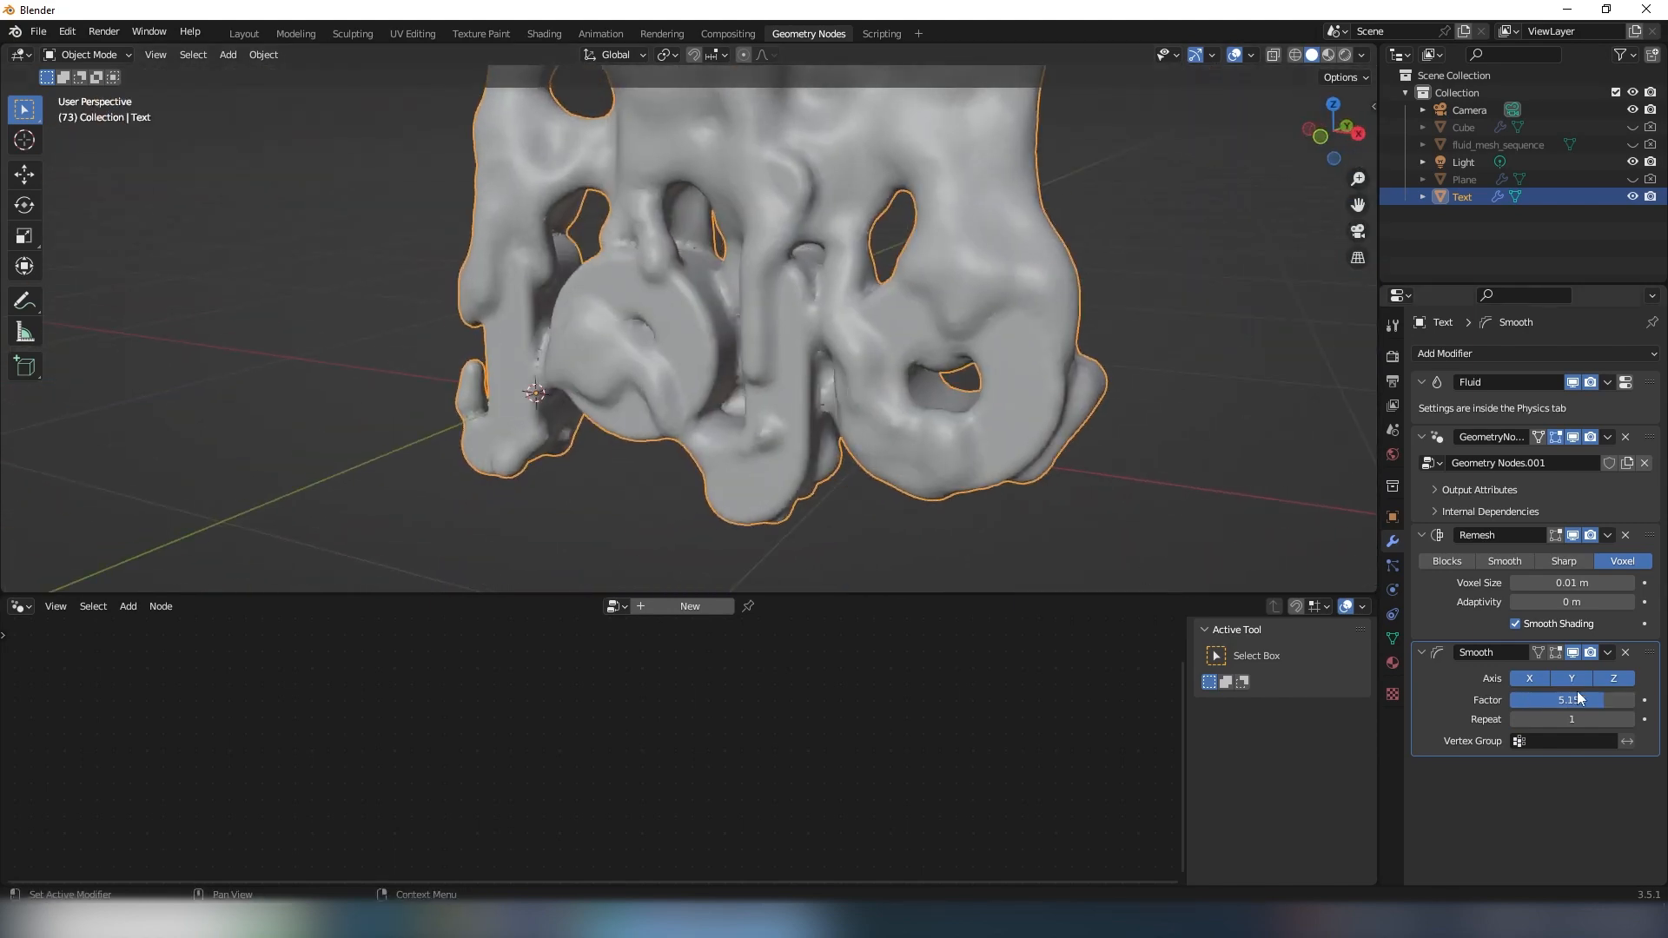
# - Disable the Smooth and Remesh modifiers for both the viewport and rendering
pyautogui.moveTo(962, 311); pyautogui.dragTo(794, 301, button='middle')
pyautogui.scroll(3, 947, 321)
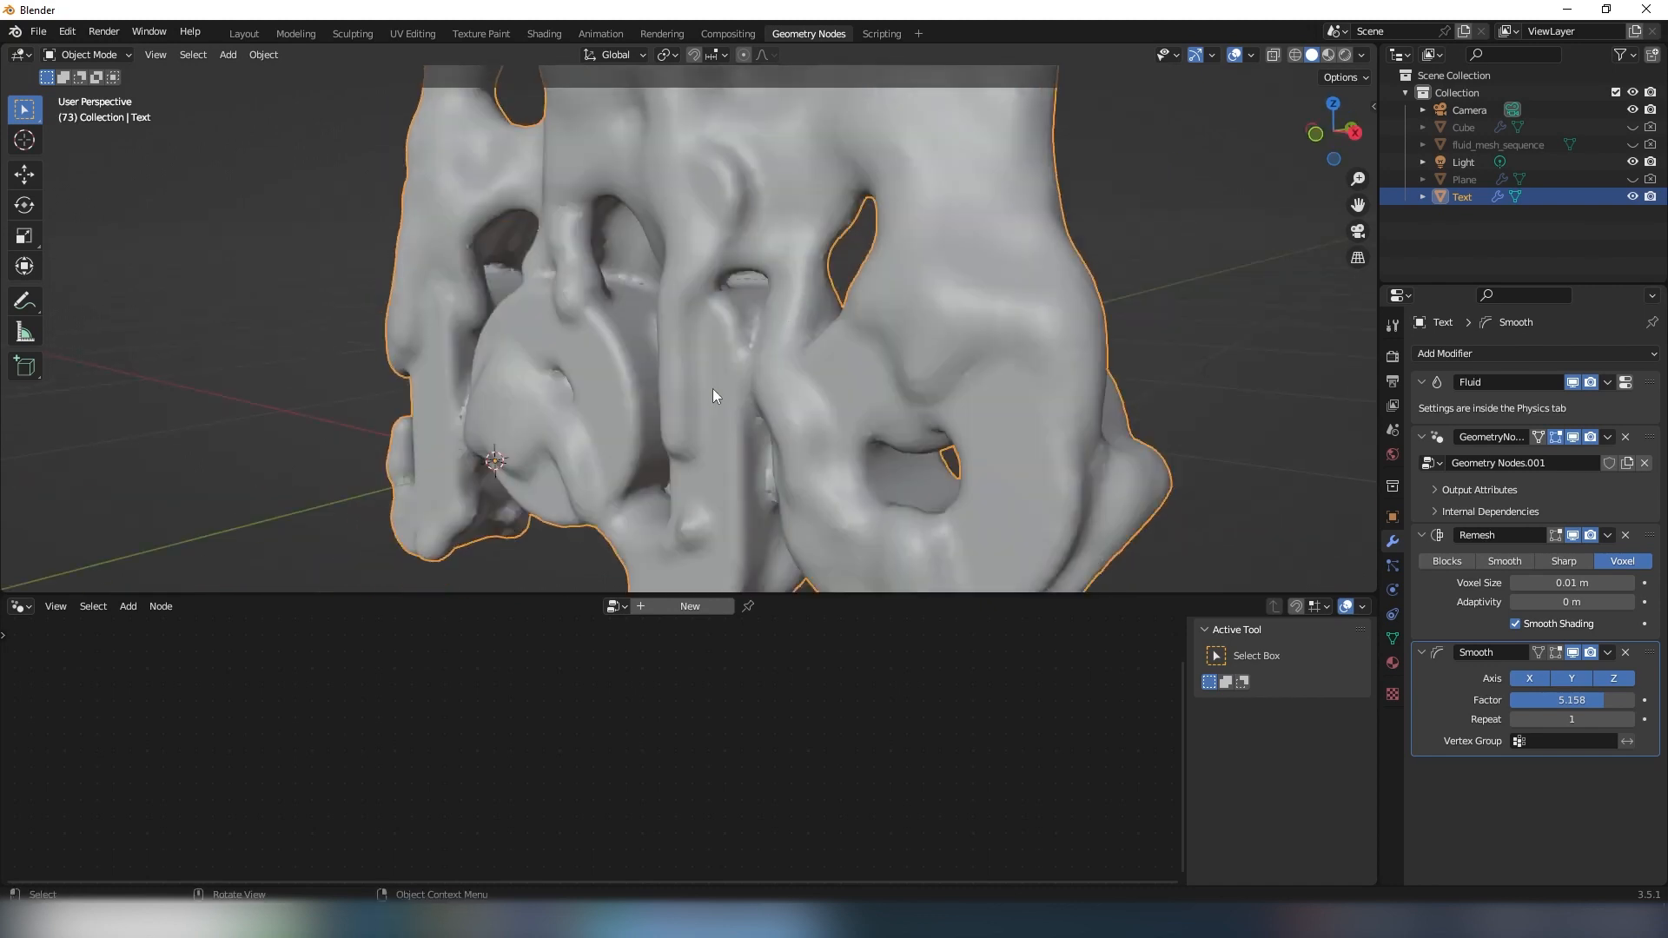
pyautogui.click(1574, 652)
pyautogui.click(1591, 652)
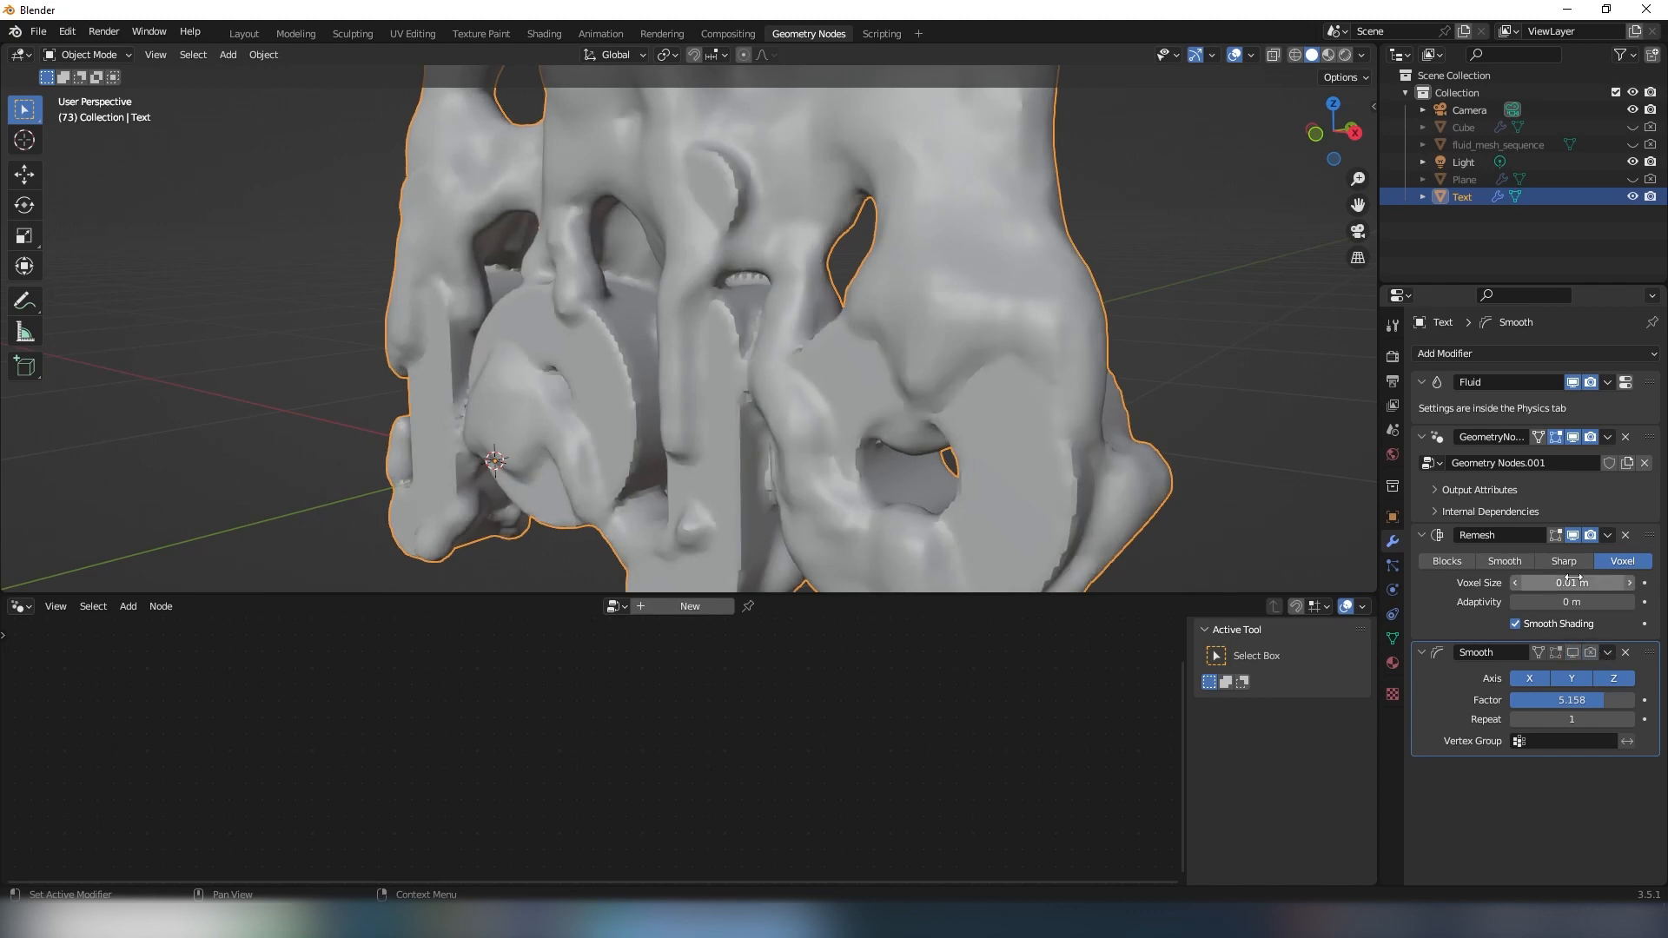
pyautogui.click(1573, 535)
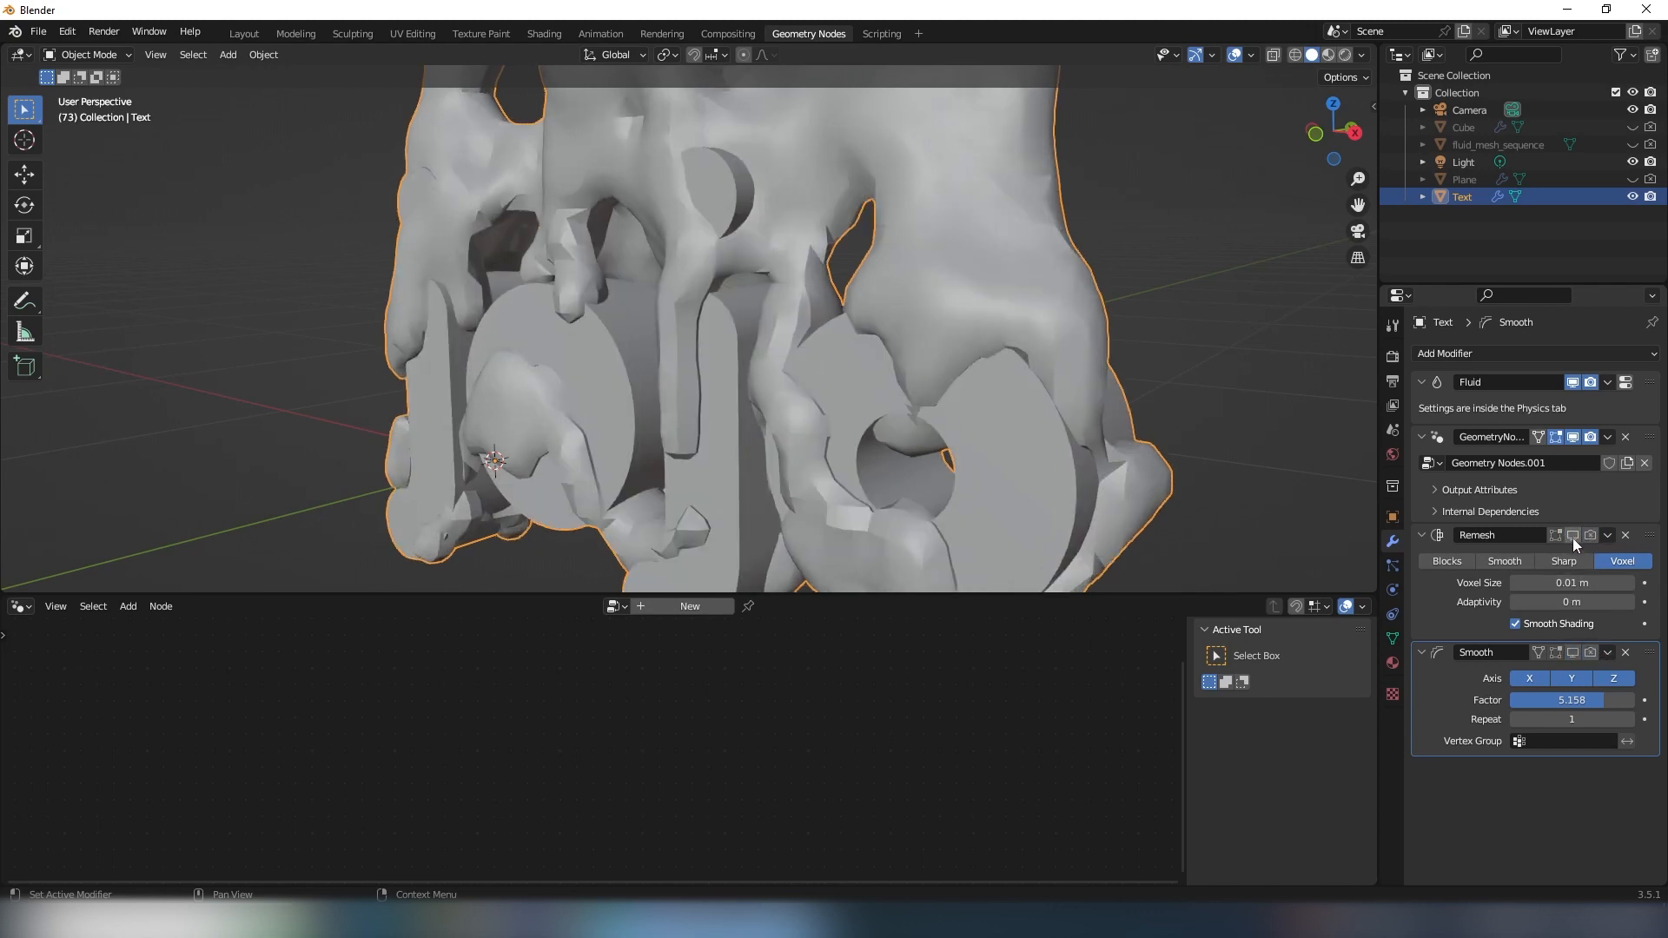
# - Disable the Text object's Geometry Nodes modifier for both the viewport and rendering, leaving only the plain lettering
pyautogui.click(1573, 438)
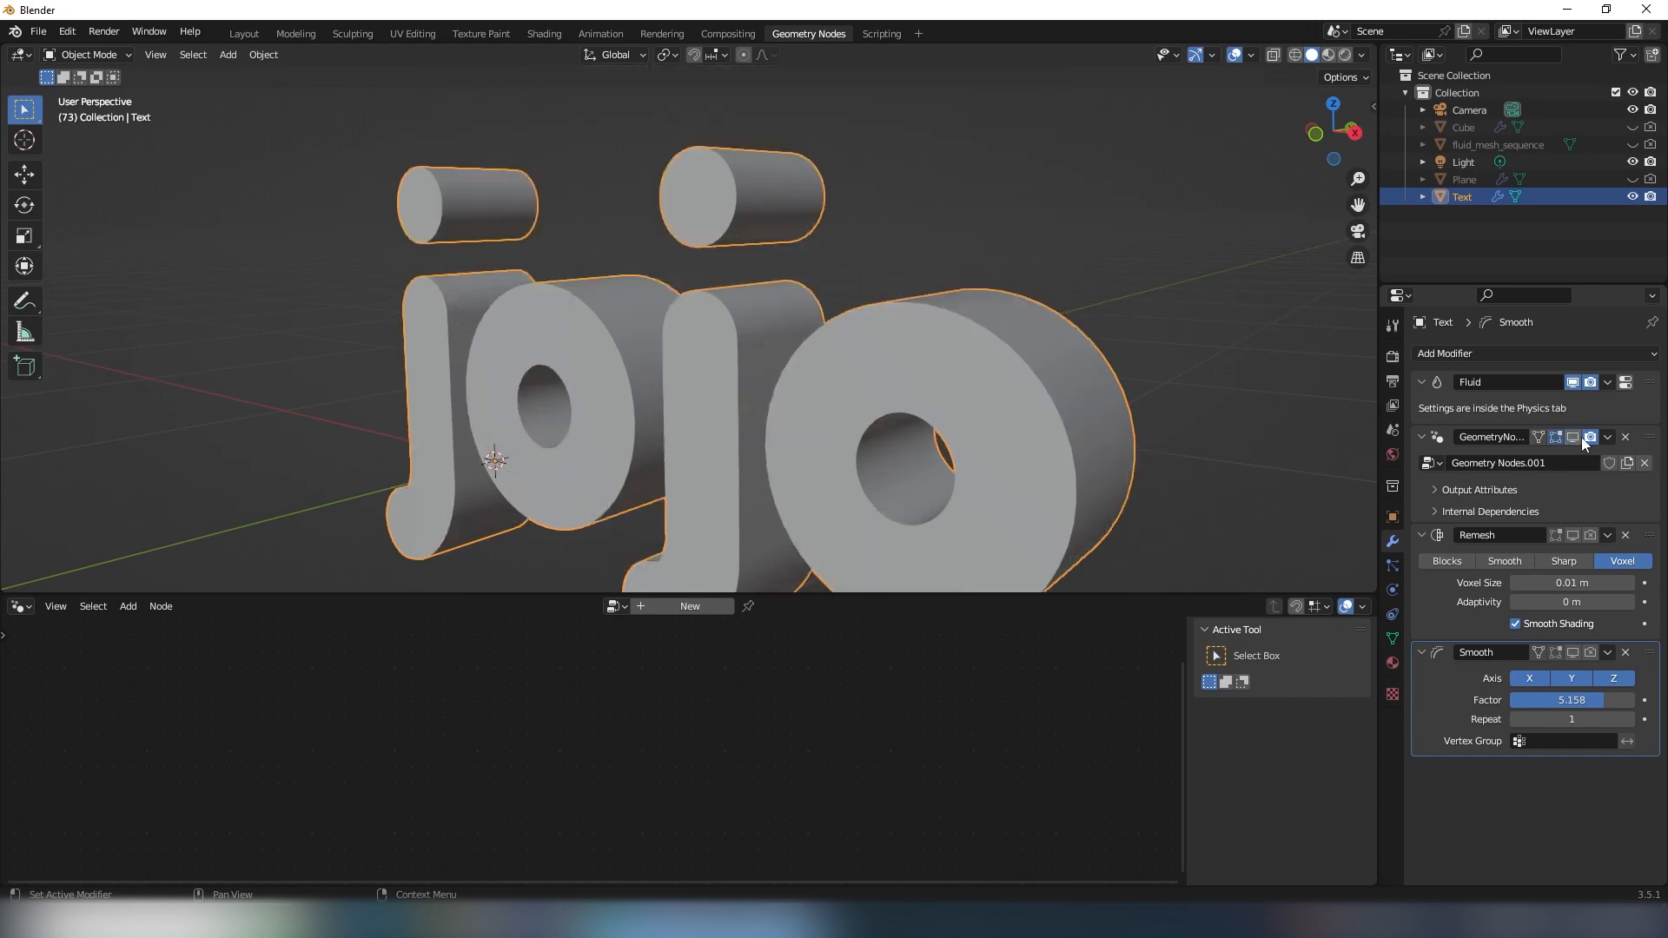
pyautogui.scroll(-4, 1019, 342)
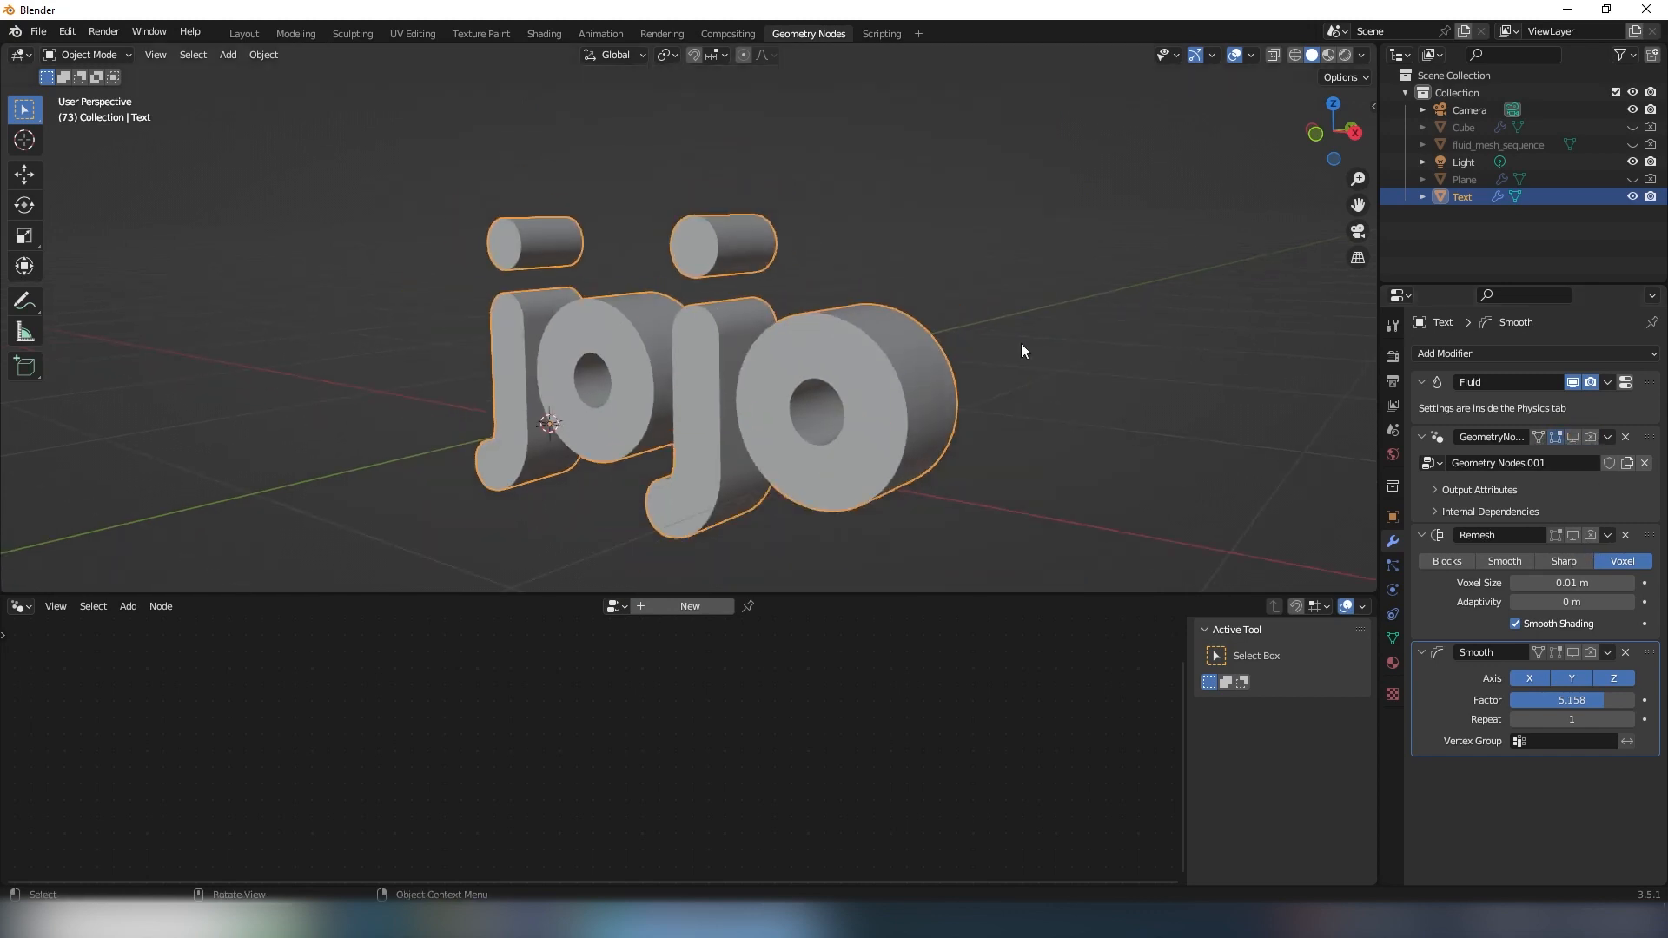
pyautogui.moveTo(1020, 343); pyautogui.dragTo(659, 359, button='middle')
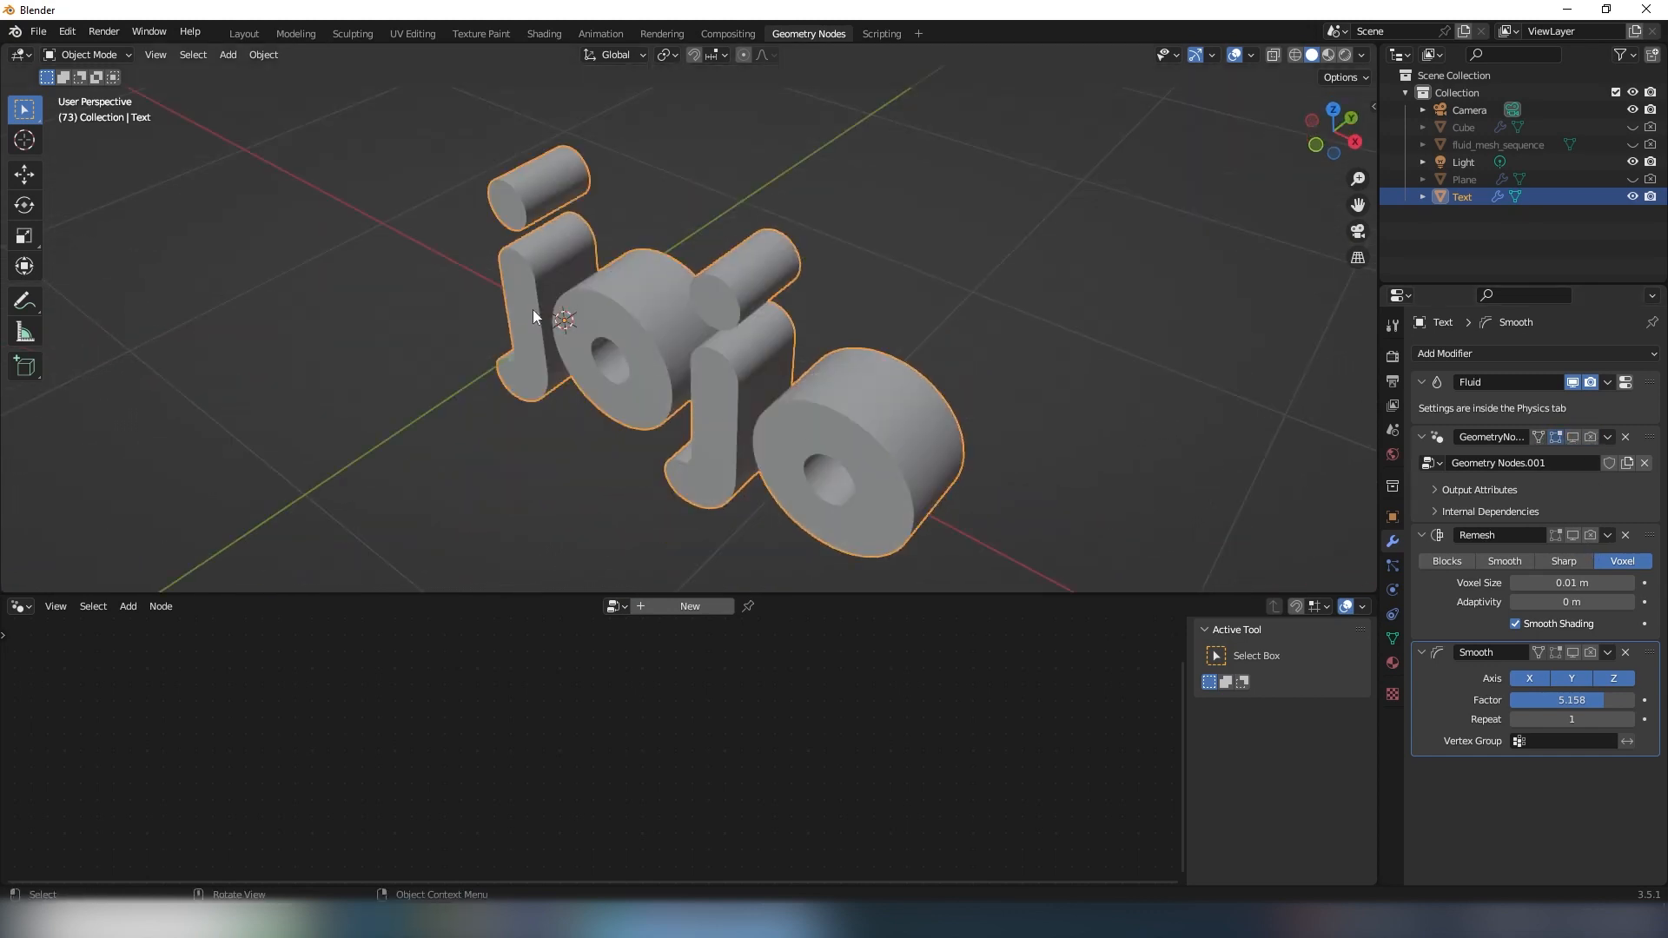
pyautogui.moveTo(744, 404)
pyautogui.mouseDown(button='middle')
pyautogui.moveTo(708, 347)
pyautogui.moveTo(801, 334)
pyautogui.moveTo(754, 281)
pyautogui.moveTo(846, 289)
pyautogui.moveTo(744, 315)
pyautogui.moveTo(721, 342)
pyautogui.moveTo(576, 342)
pyautogui.moveTo(648, 375)
pyautogui.moveTo(706, 330)
pyautogui.mouseUp(button='middle')
pyautogui.scroll(6, 721, 342)
pyautogui.scroll(-5, 669, 306)
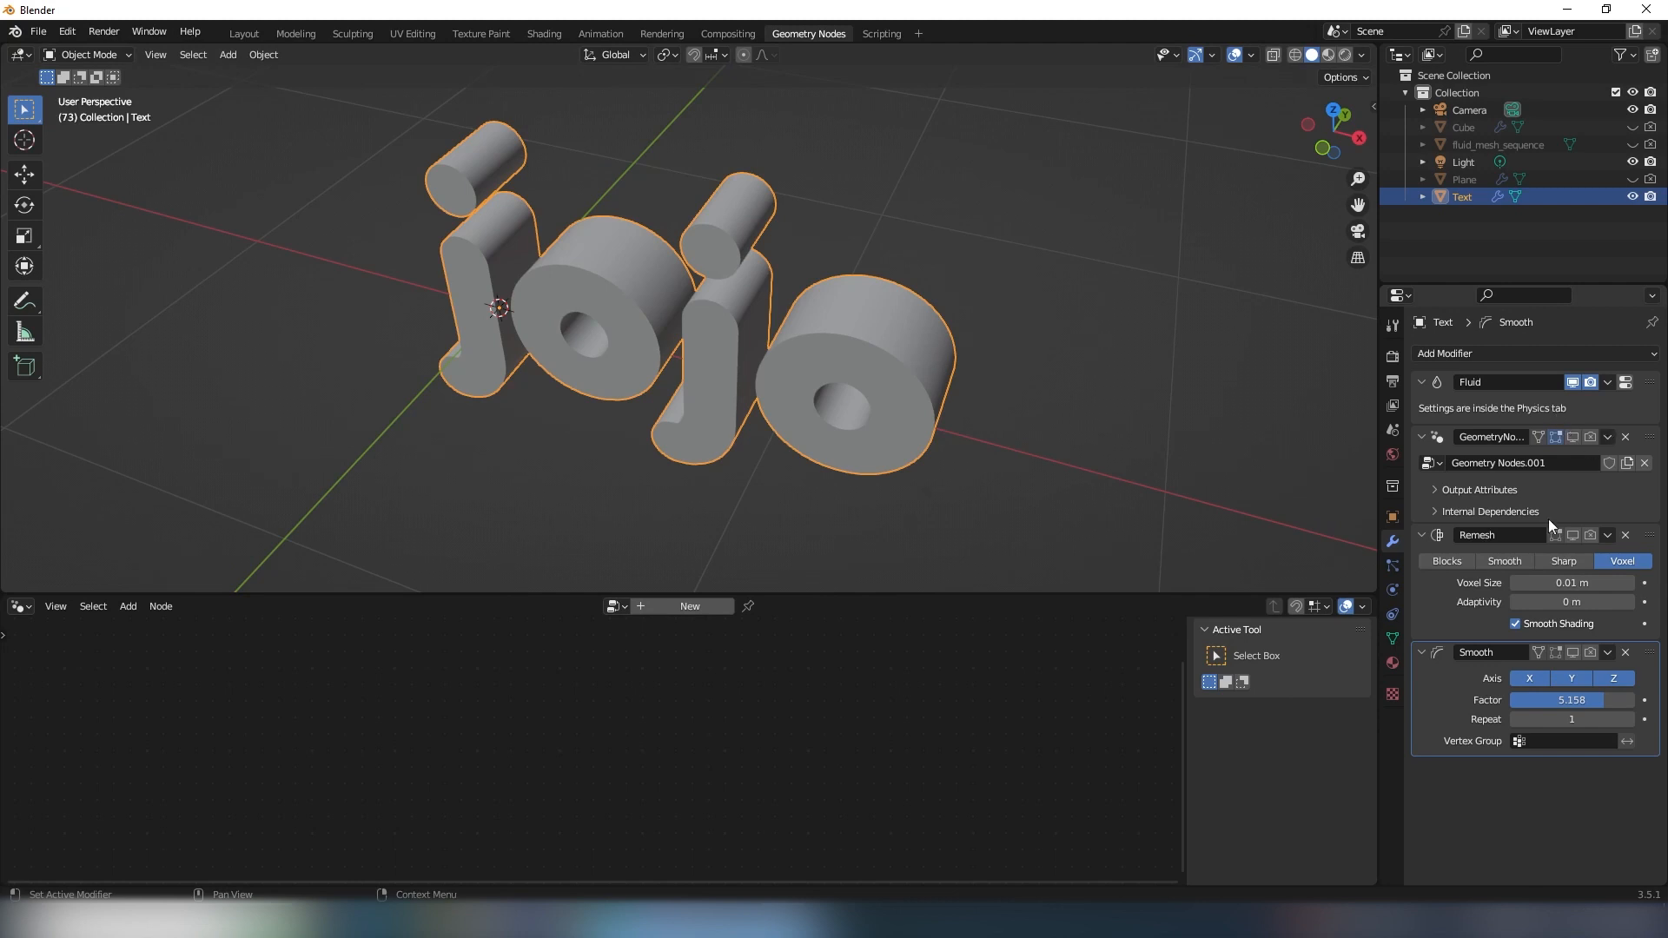
pyautogui.moveTo(722, 295); pyautogui.dragTo(537, 267, button='middle')
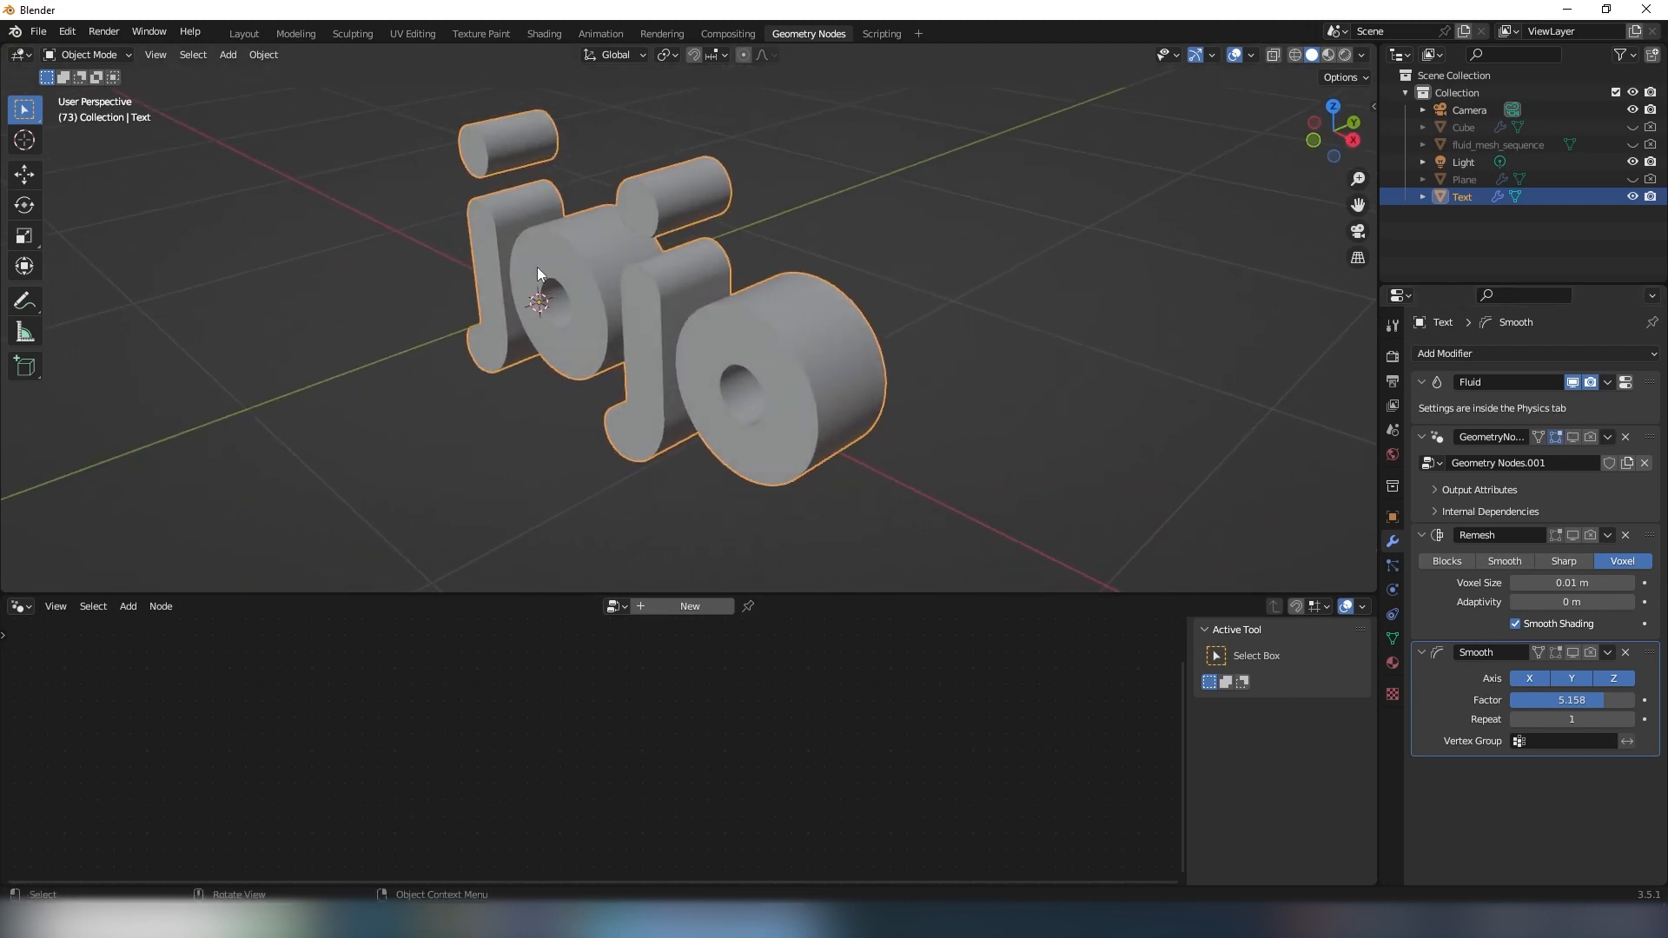
pyautogui.moveTo(637, 231); pyautogui.dragTo(679, 347, button='middle')
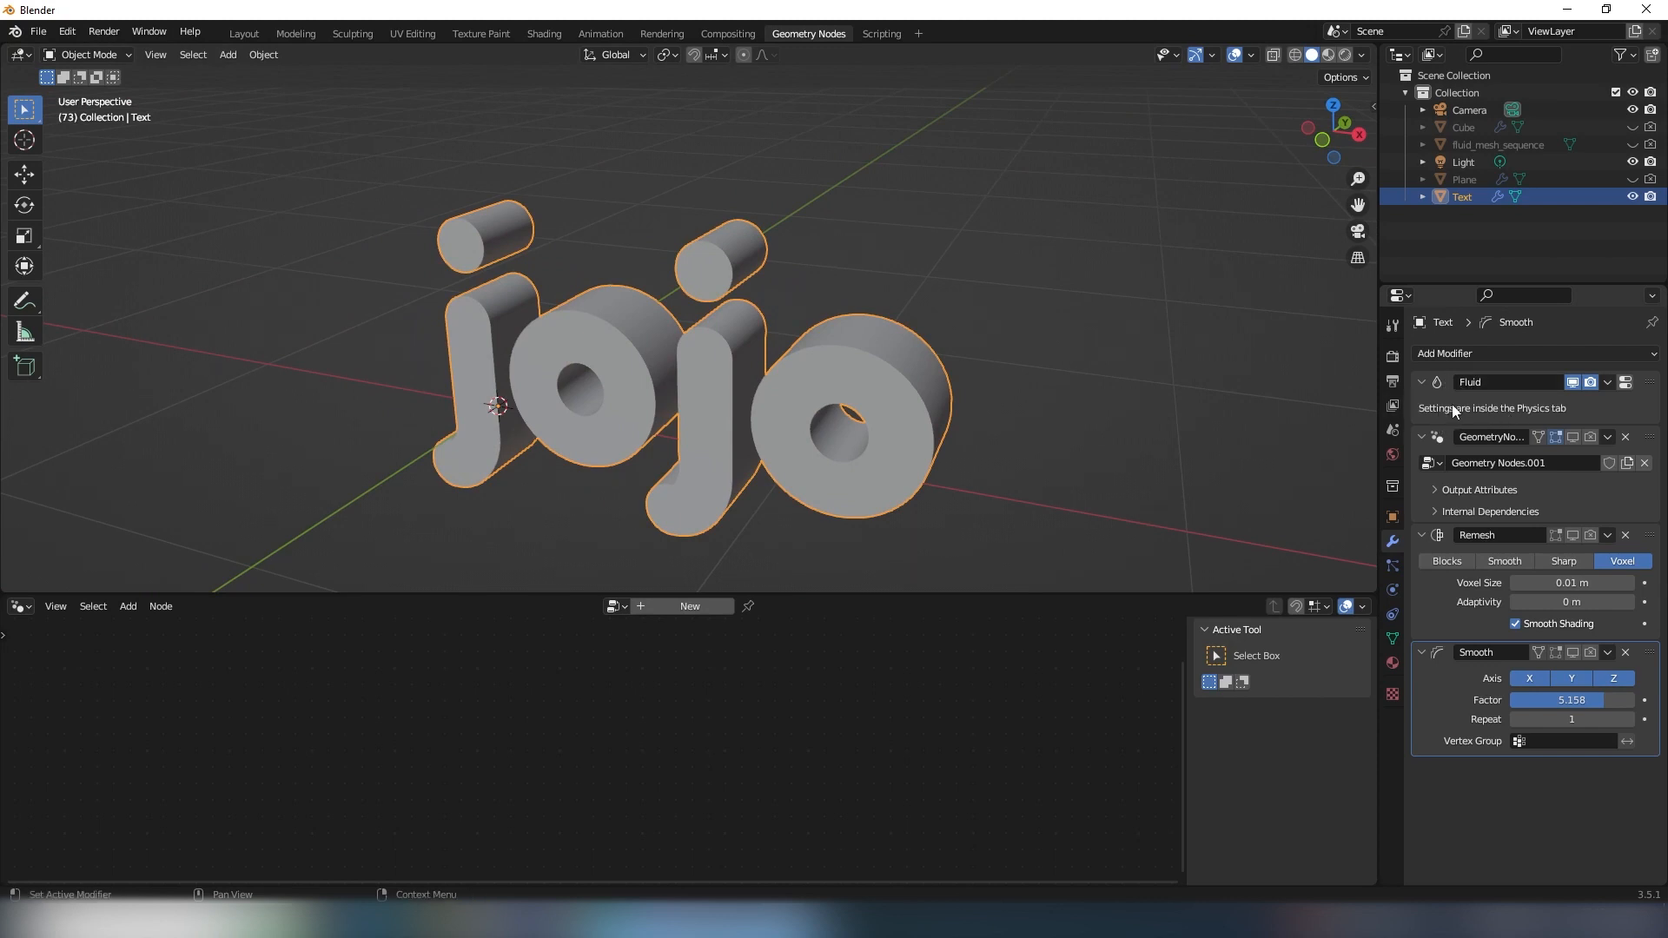
# - Add a second Remesh modifier to the Text object and move it directly below the Fluid modifier
pyautogui.click(1461, 355)
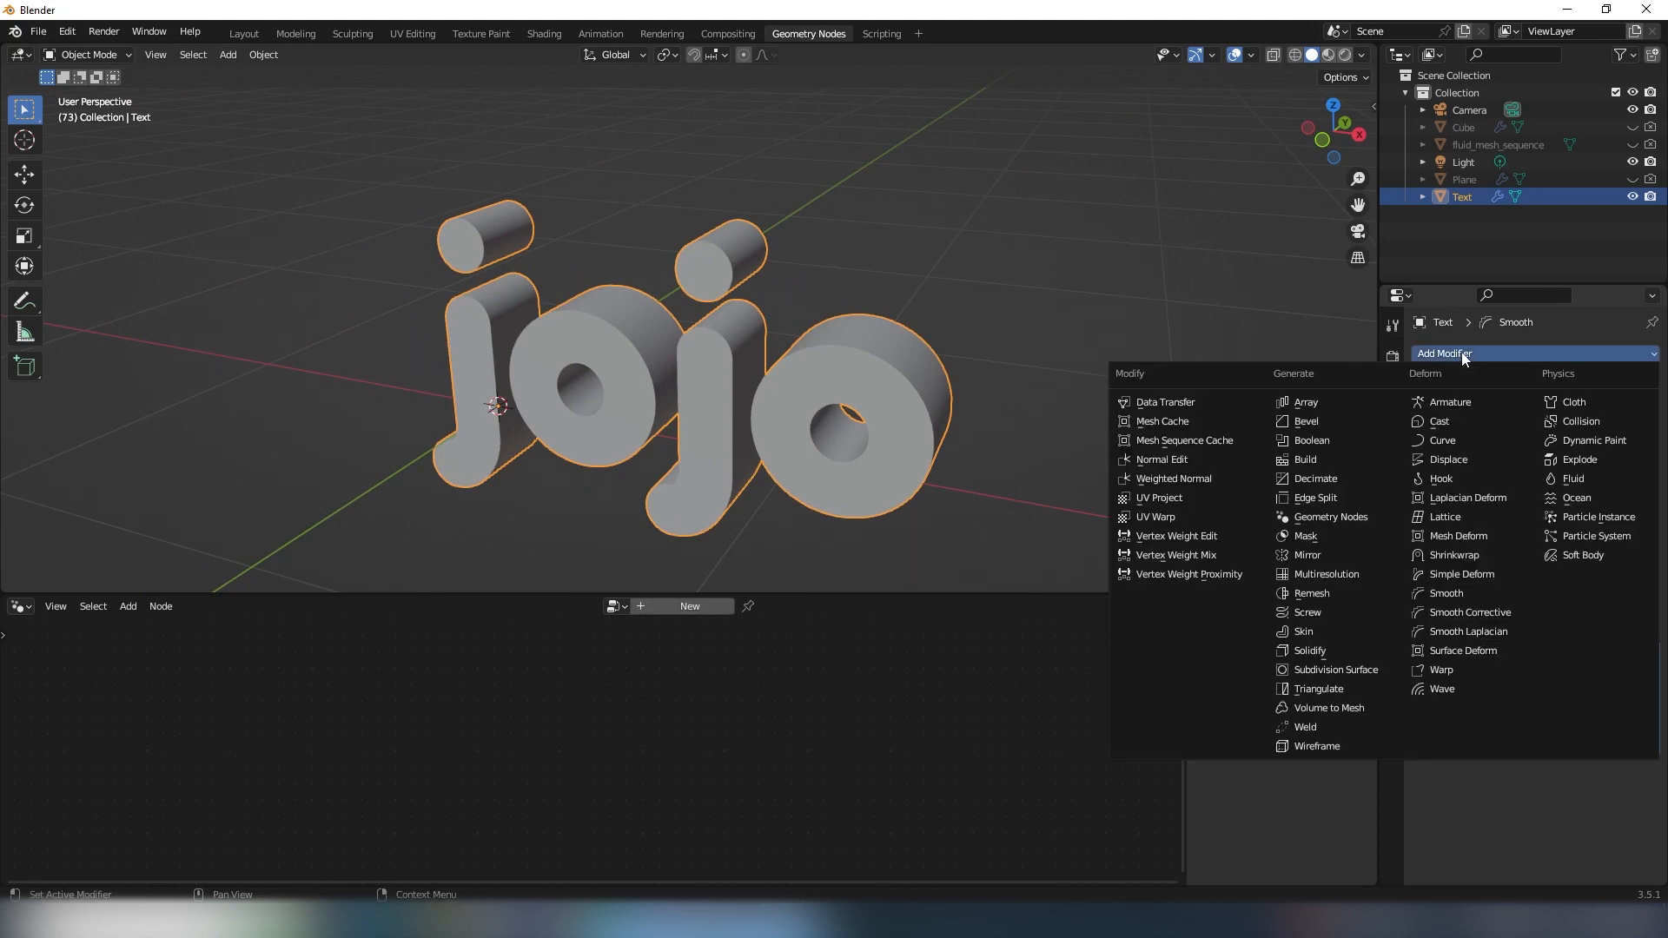
pyautogui.click(1312, 594)
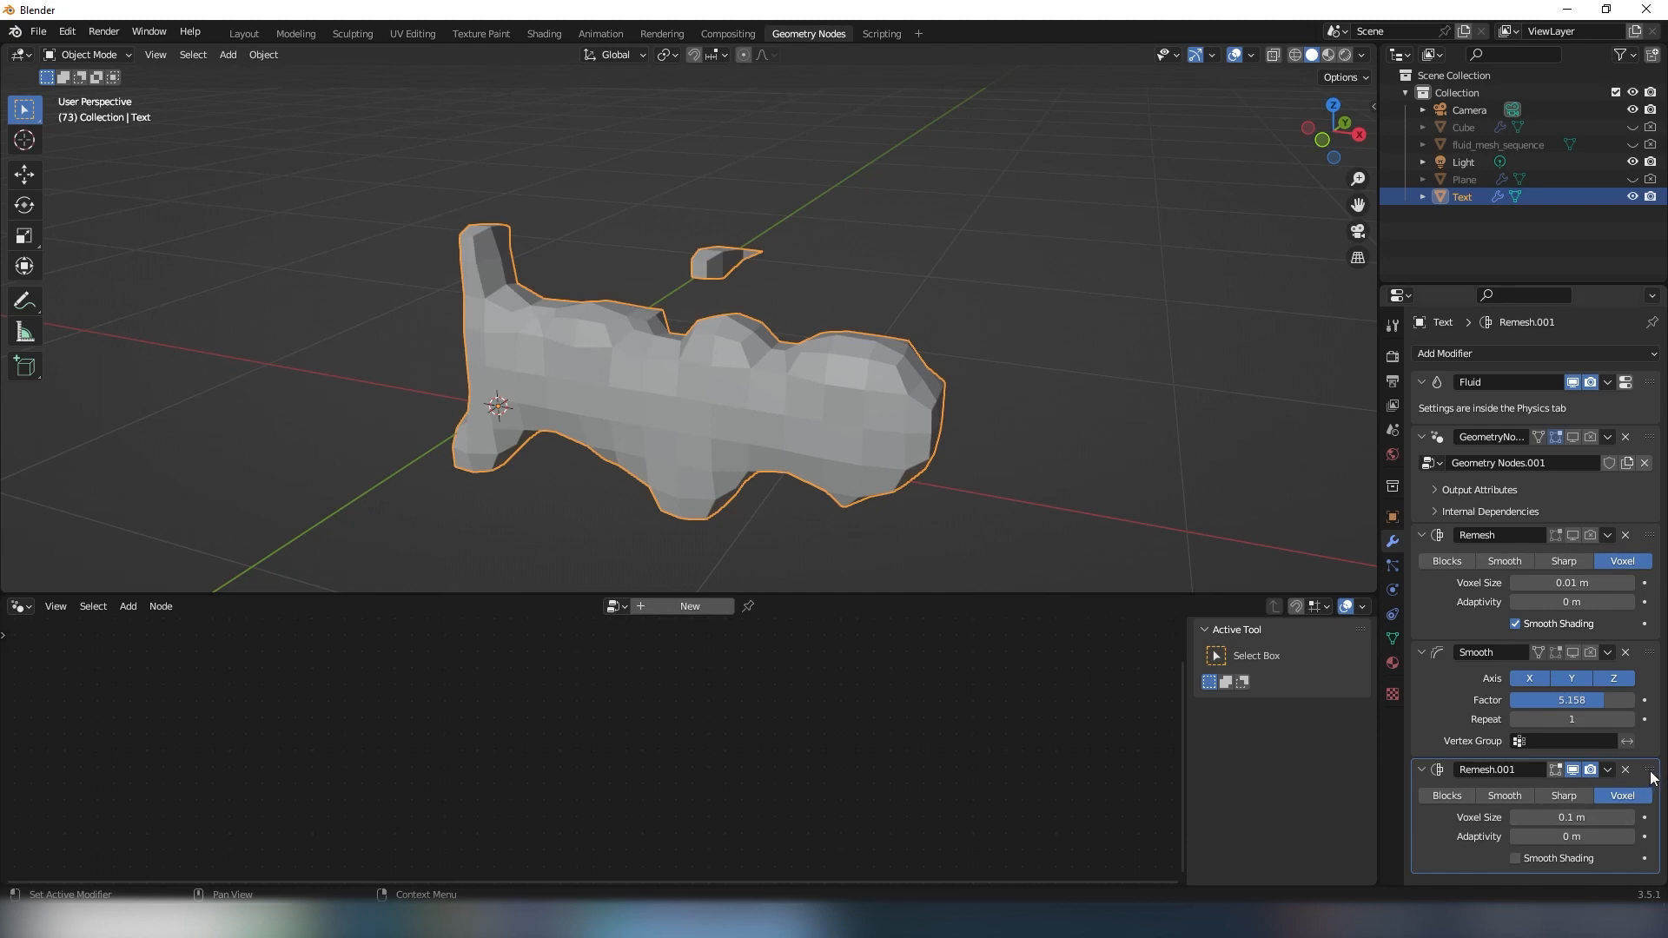
pyautogui.moveTo(1650, 775); pyautogui.dragTo(1611, 425)
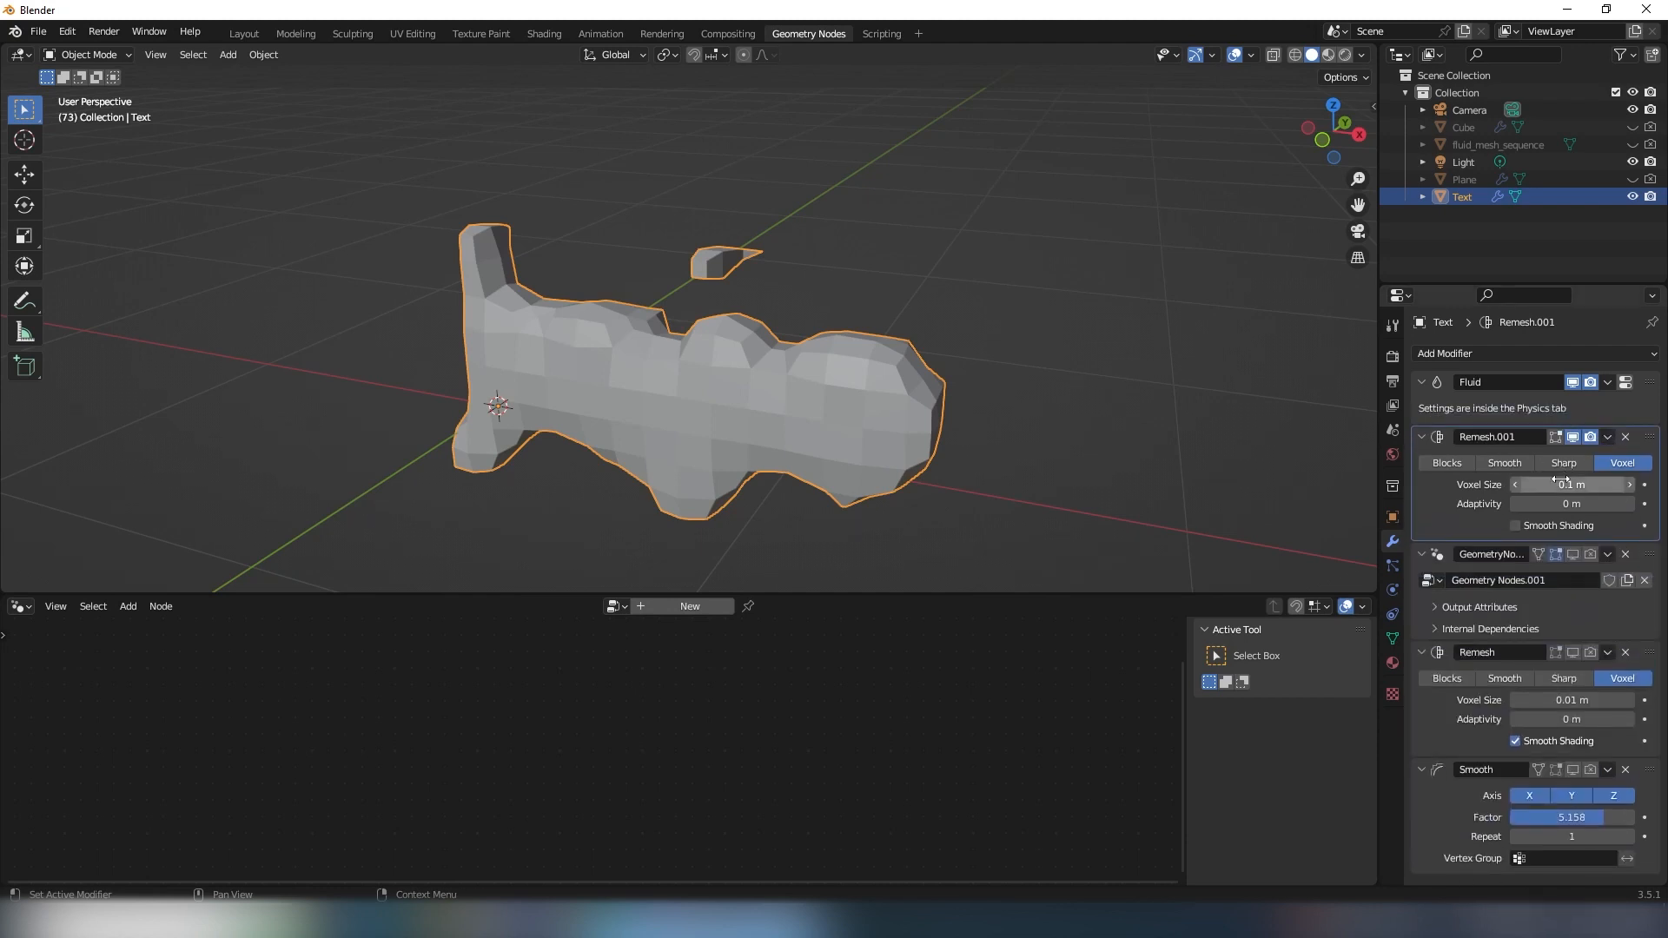
# - Reduce the new Remesh modifier's voxel size to 0.015 m
pyautogui.moveTo(1561, 482); pyautogui.dragTo(1500, 481)
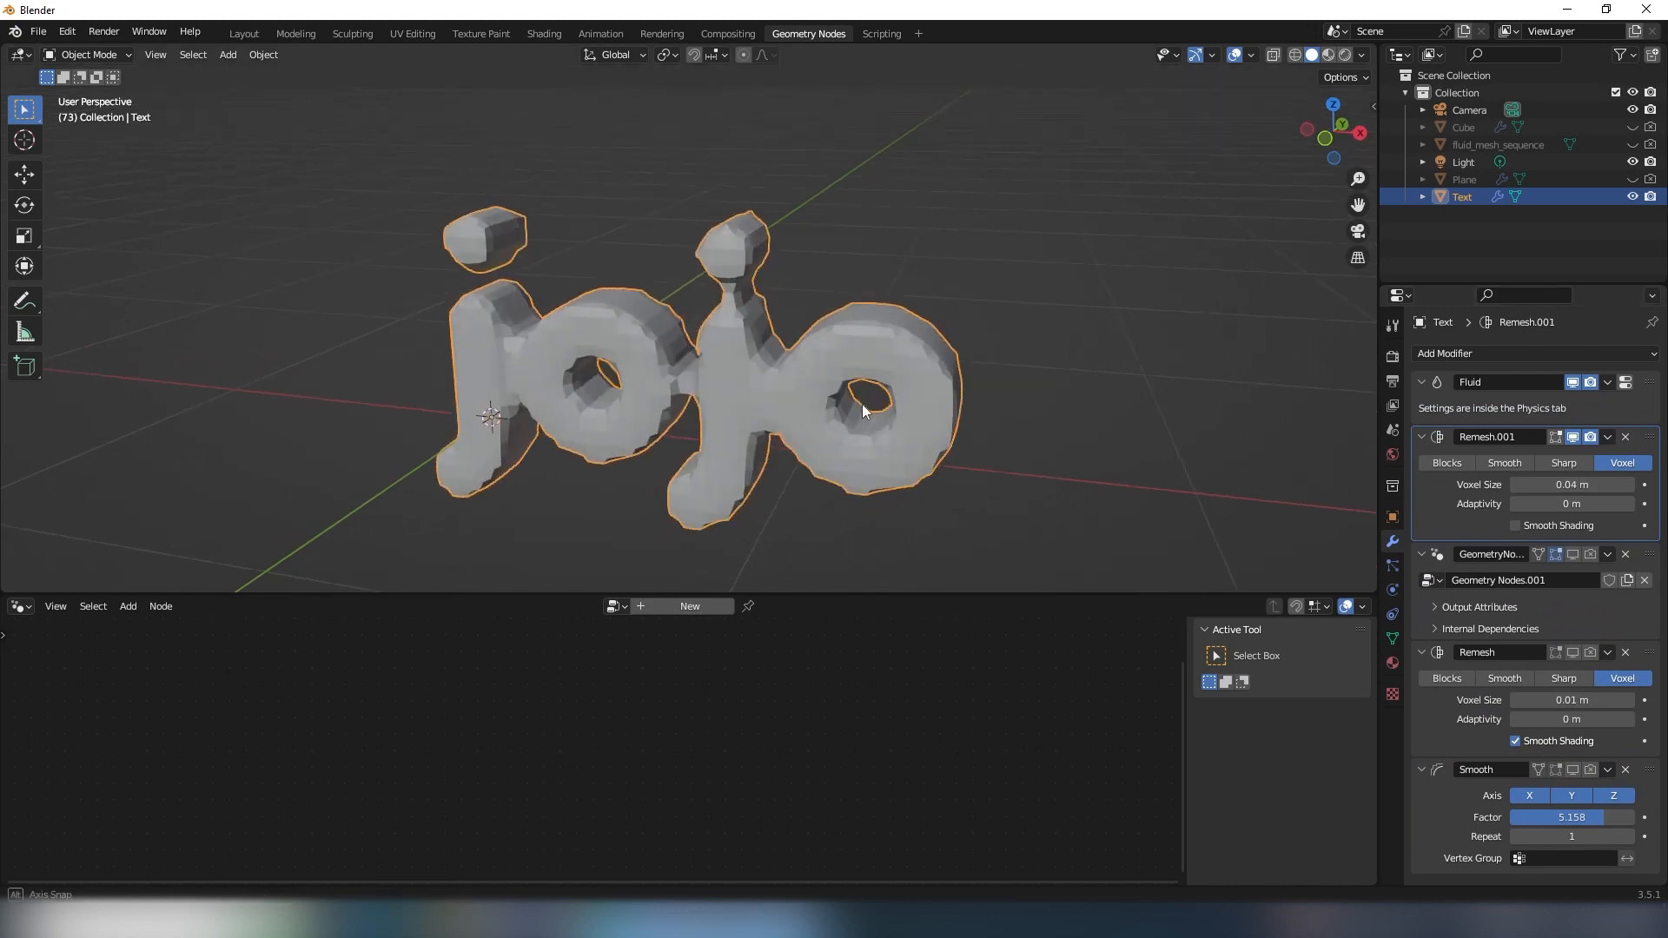
pyautogui.moveTo(862, 404); pyautogui.dragTo(847, 403)
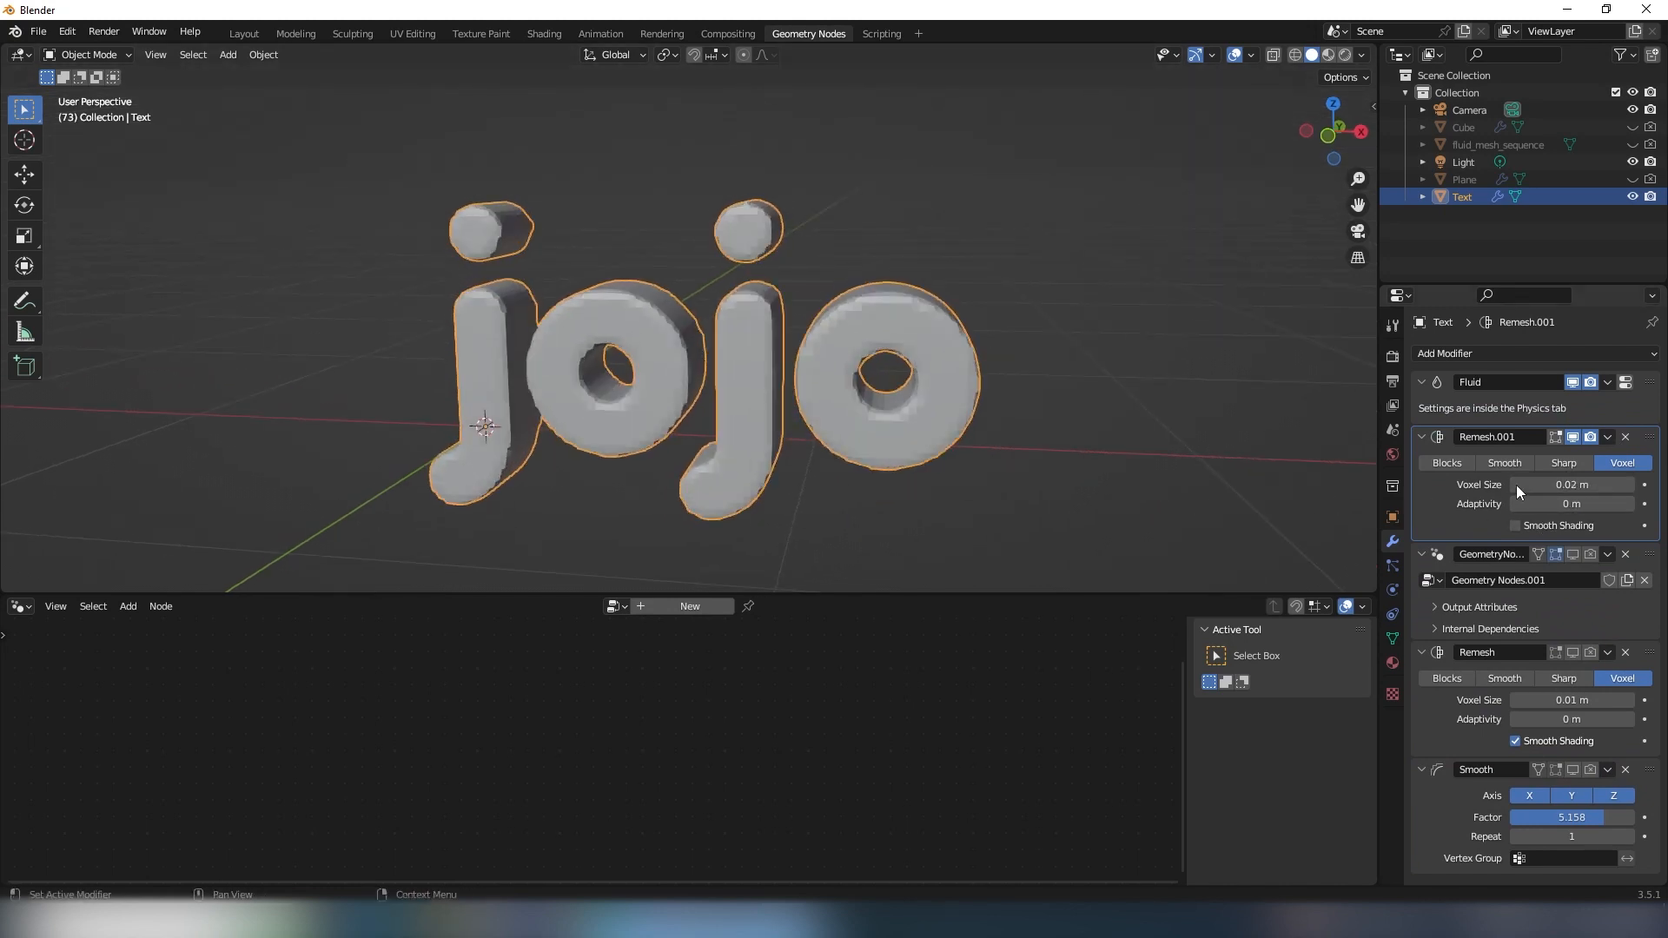
pyautogui.click(1515, 484)
pyautogui.click(1515, 485)
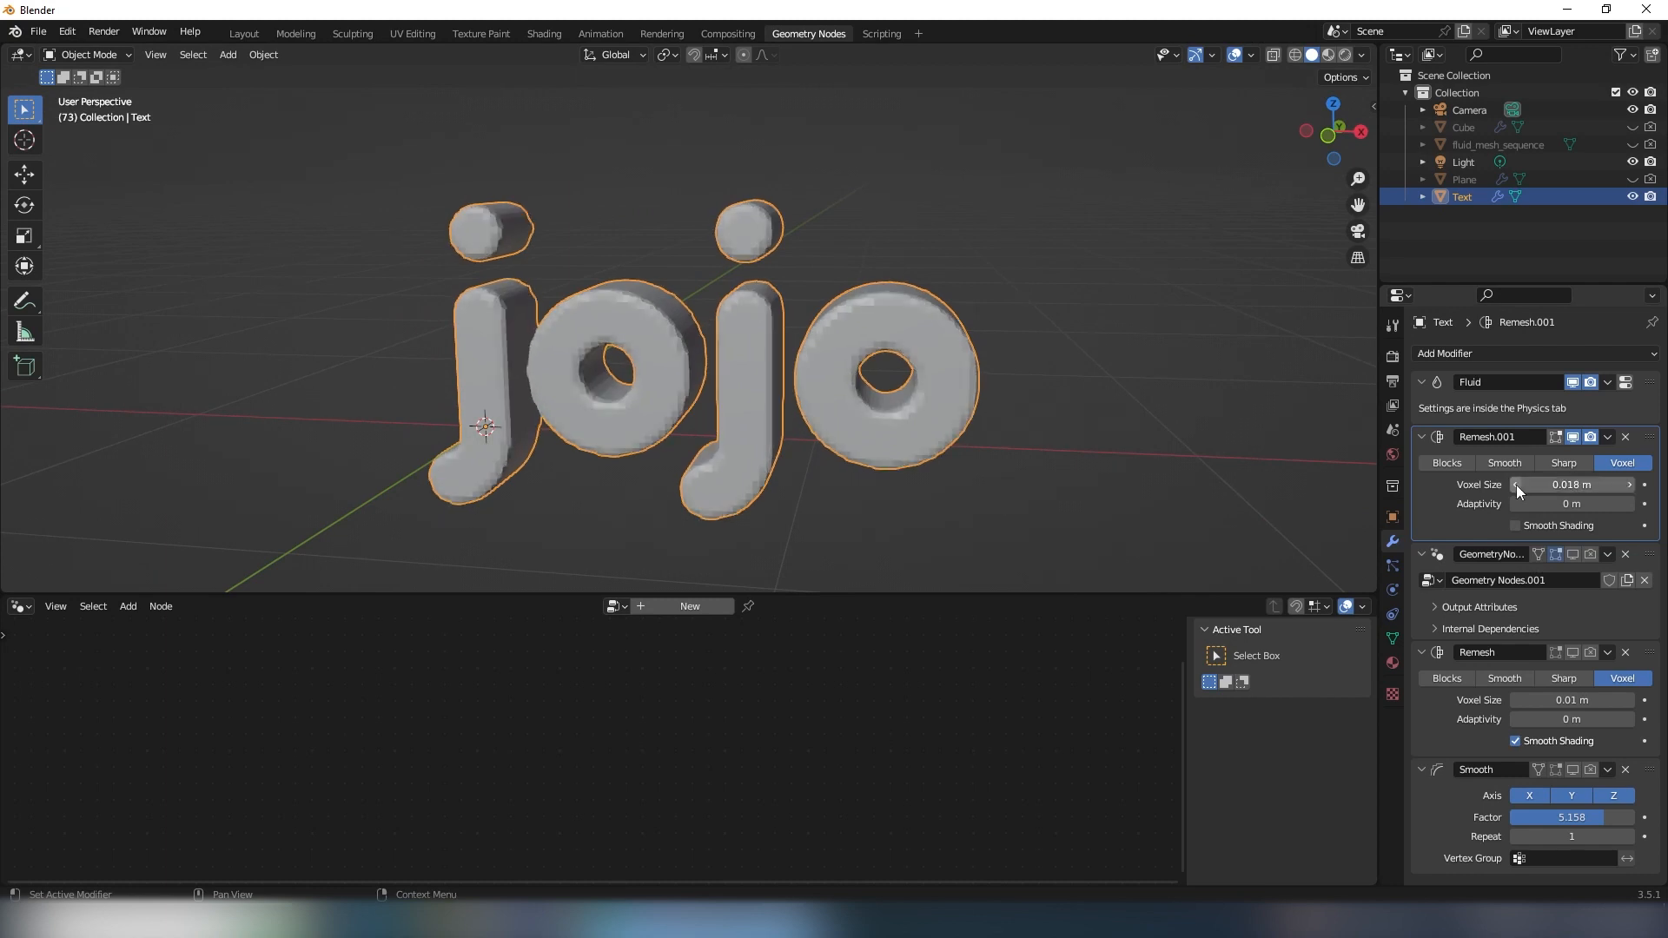
pyautogui.click(1515, 485)
pyautogui.click(1516, 485)
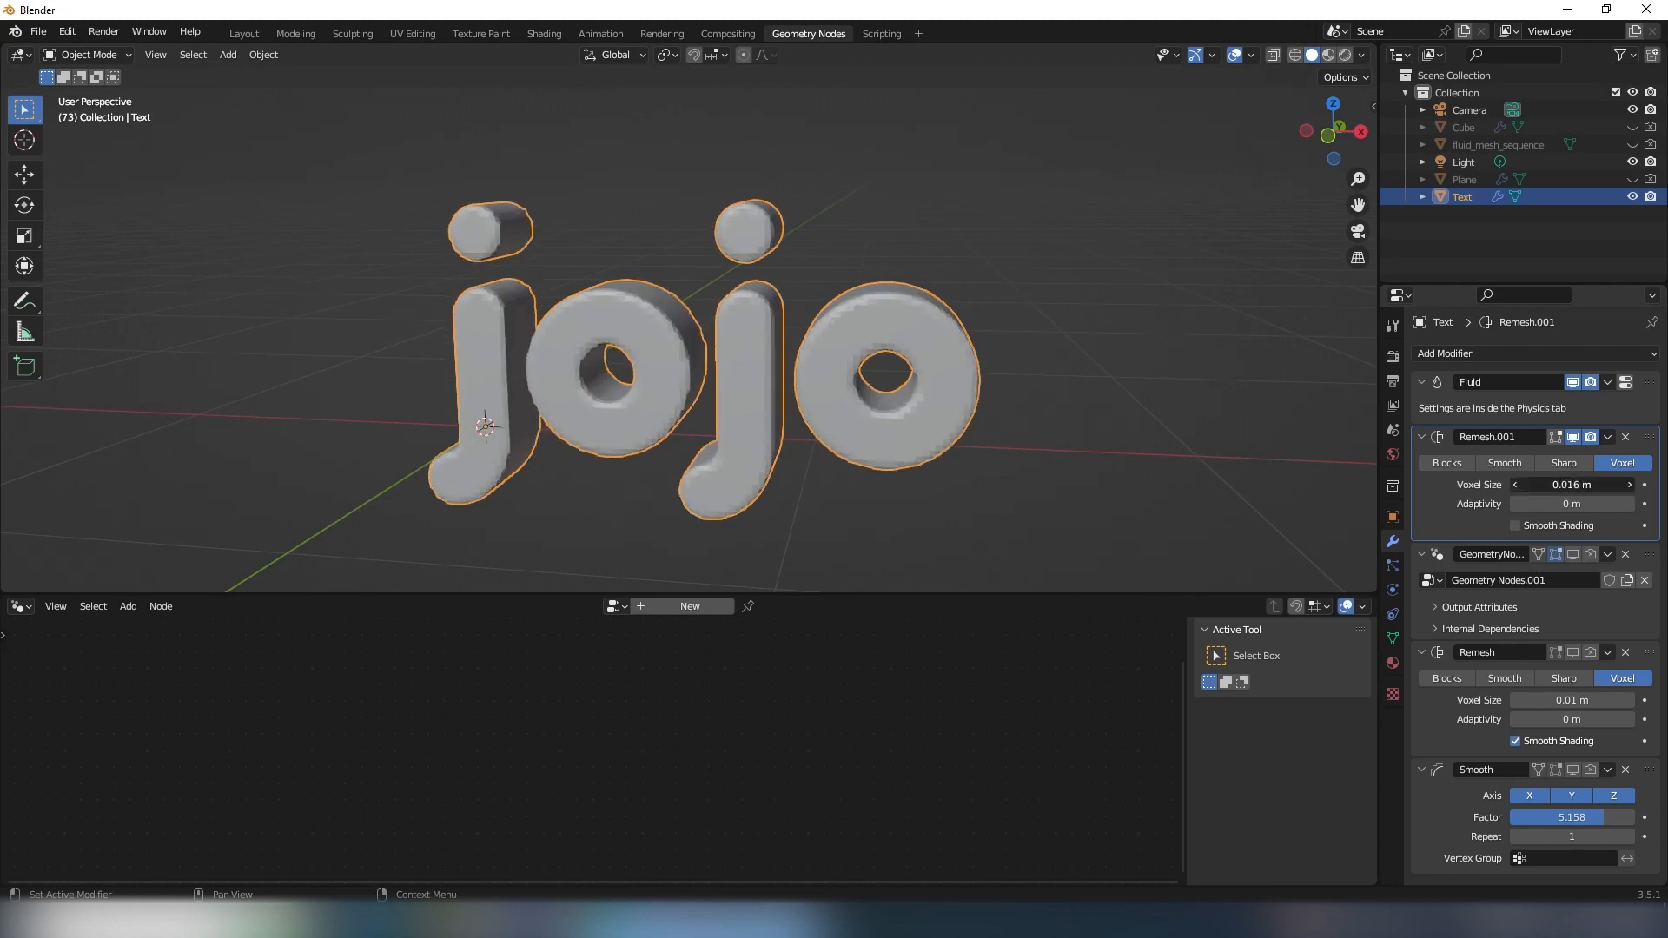
pyautogui.click(1516, 485)
# - Enable smooth shading on the new Remesh modifier and apply it to the lettering
pyautogui.moveTo(1364, 482); pyautogui.dragTo(949, 402, button='middle')
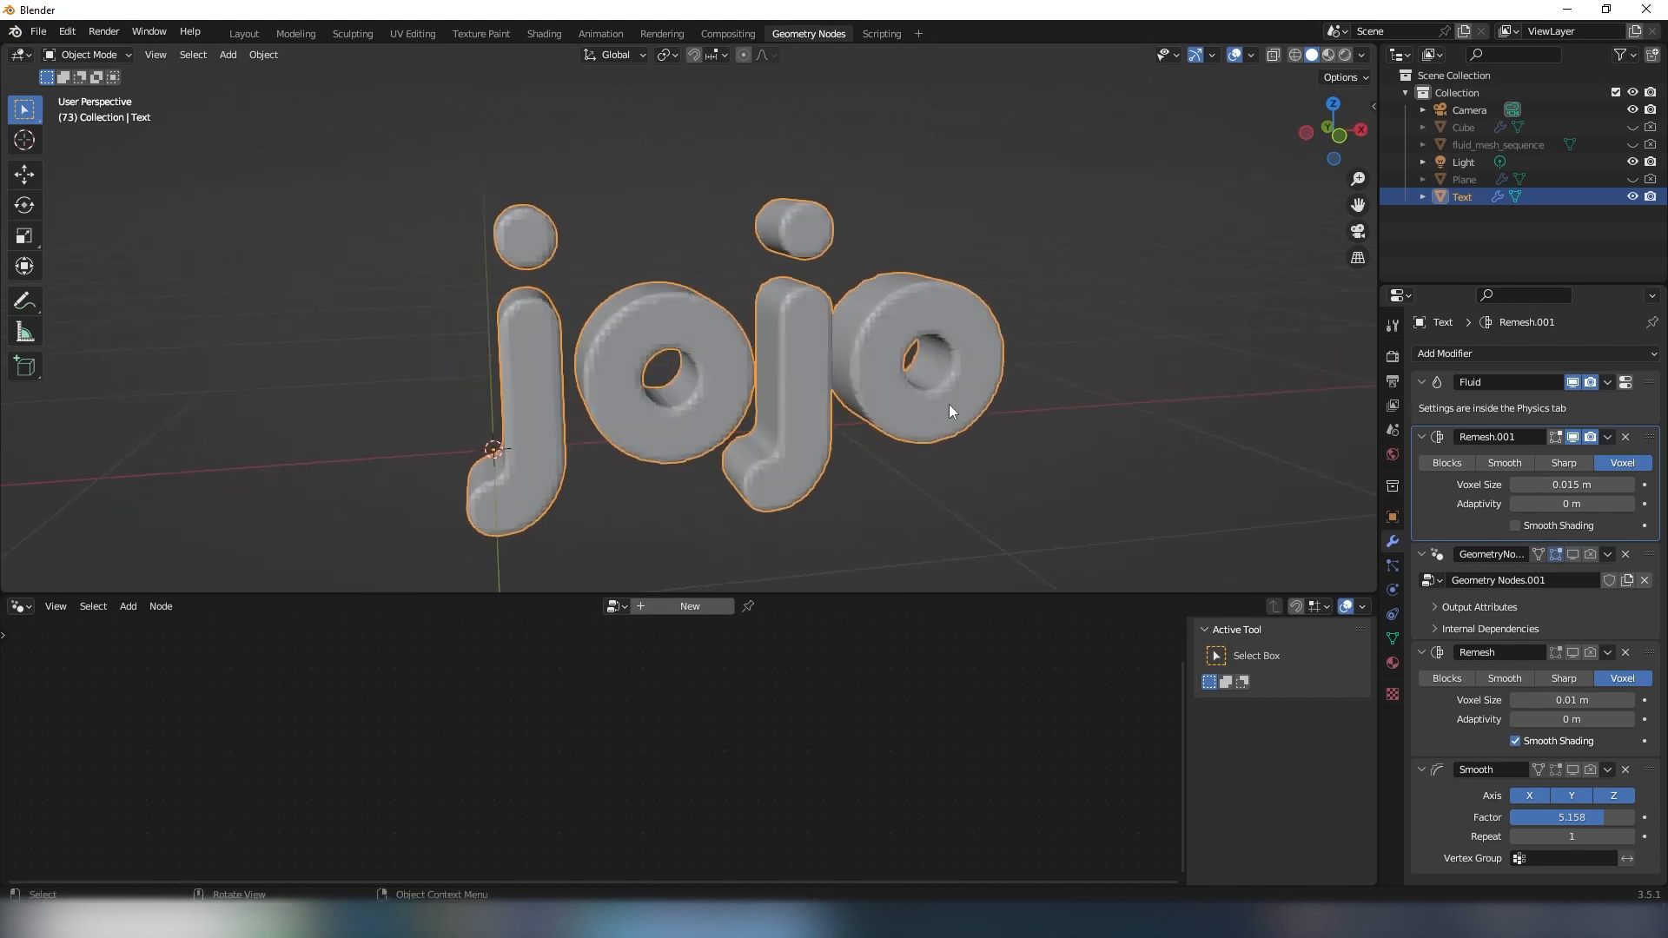
pyautogui.click(1516, 526)
pyautogui.moveTo(972, 330)
pyautogui.mouseDown(button='middle')
pyautogui.moveTo(884, 285)
pyautogui.moveTo(916, 290)
pyautogui.moveTo(835, 378)
pyautogui.mouseUp(button='middle')
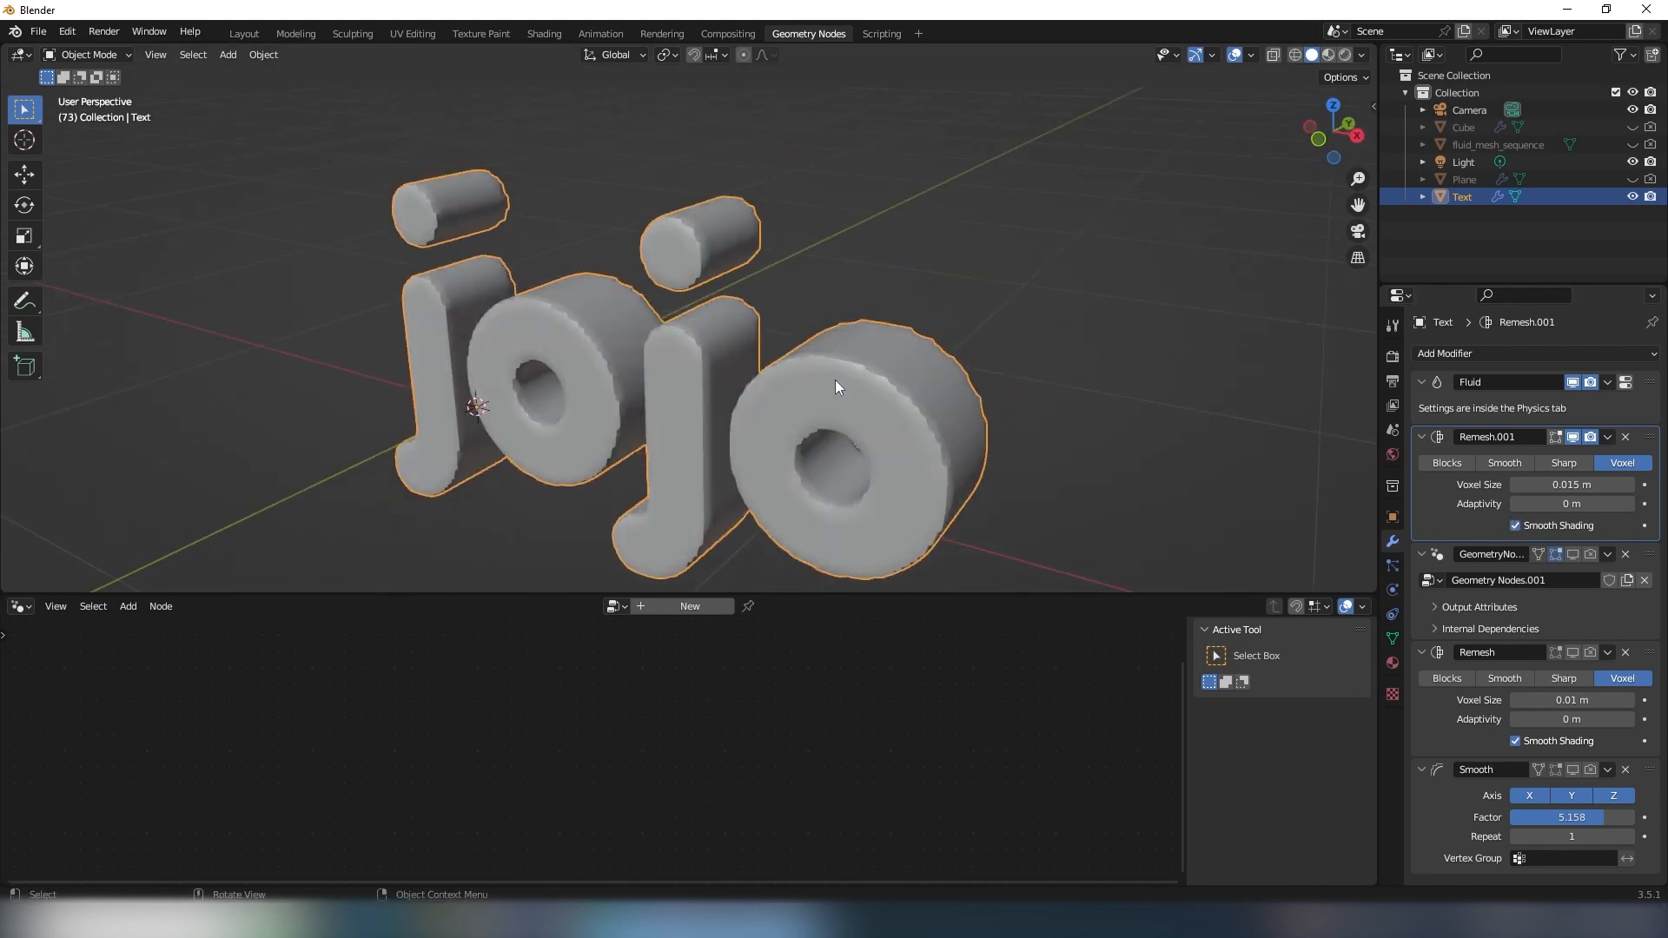
pyautogui.click(1607, 437)
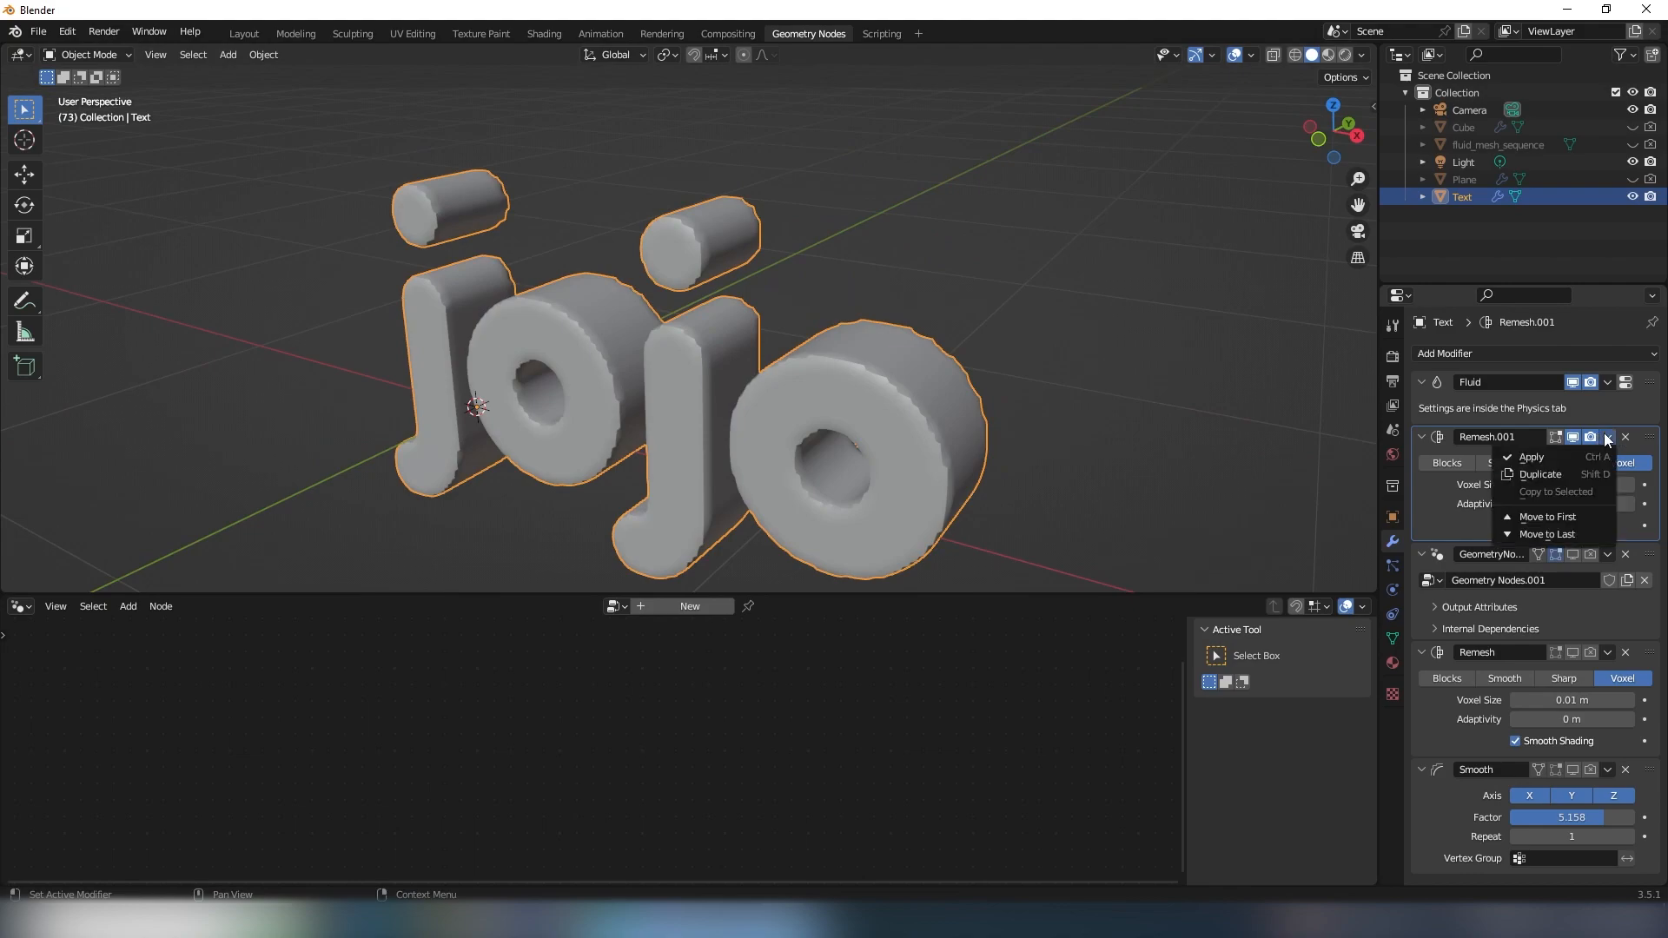
pyautogui.click(1540, 451)
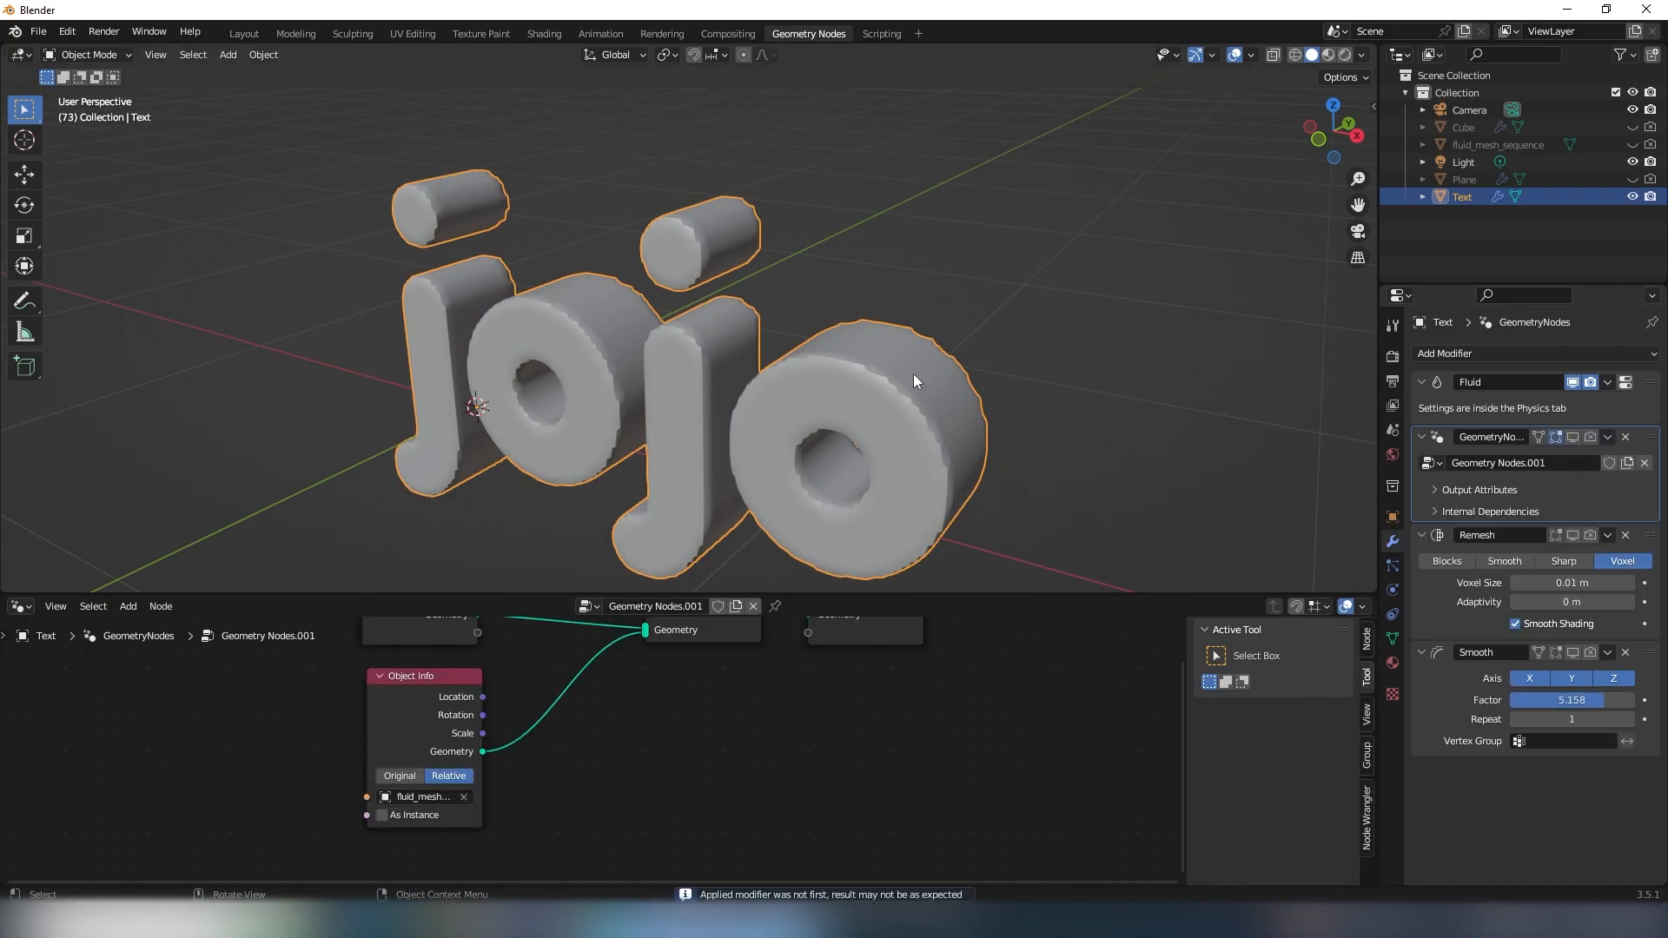
# - Examine the remeshed lettering's topology in Edit Mode and return to Object Mode
pyautogui.press('Tab')
pyautogui.scroll(-3, 900, 372)
pyautogui.moveTo(900, 371); pyautogui.dragTo(669, 366, button='middle')
pyautogui.scroll(3, 793, 402)
pyautogui.scroll(-3, 677, 271)
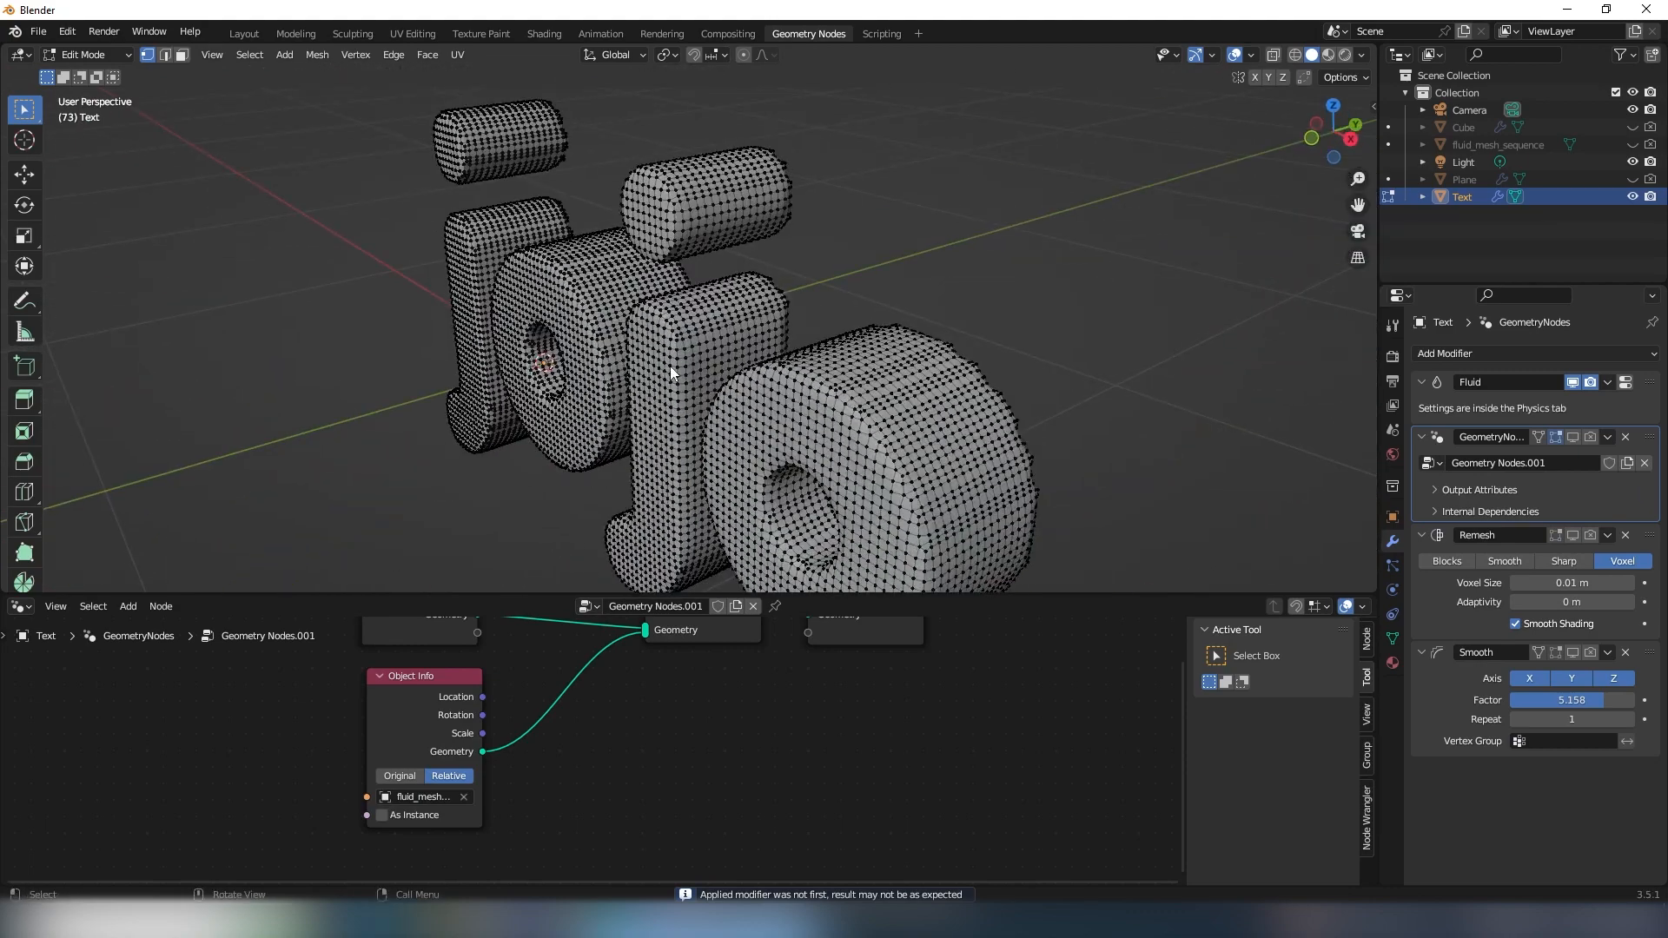
pyautogui.press('Tab')
pyautogui.scroll(-2, 670, 333)
pyautogui.scroll(1, 753, 330)
pyautogui.moveTo(753, 330); pyautogui.dragTo(775, 290, button='middle')
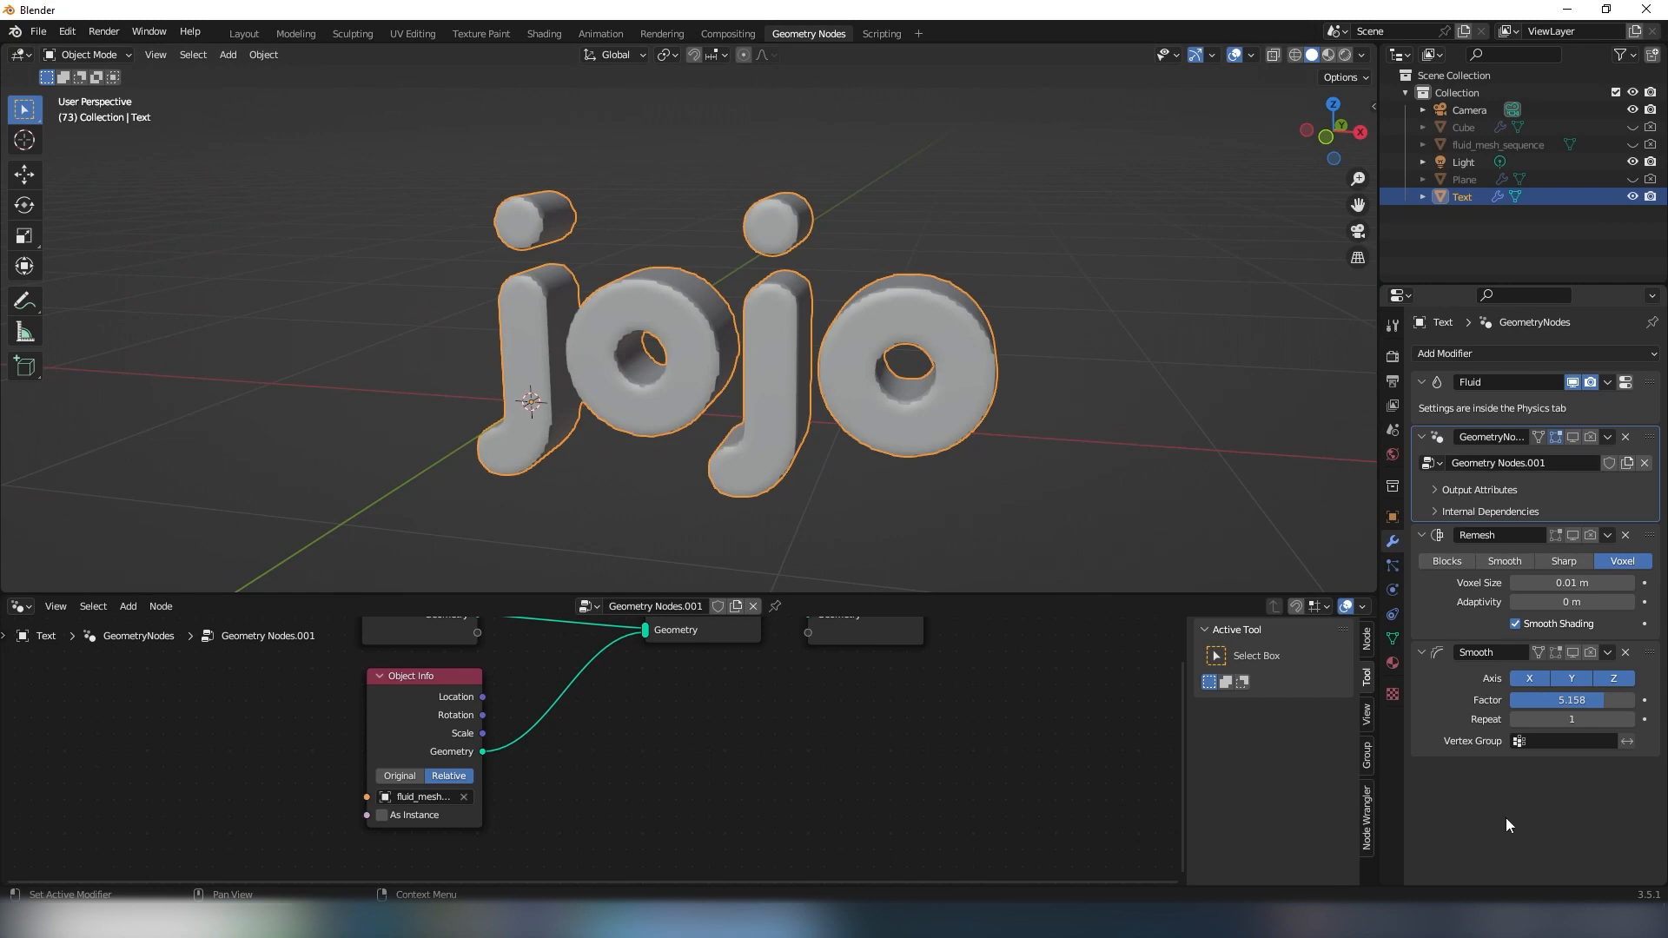
# - Add another Geometry Nodes modifier directly below the Fluid modifier and create a new node group for it
pyautogui.click(1452, 350)
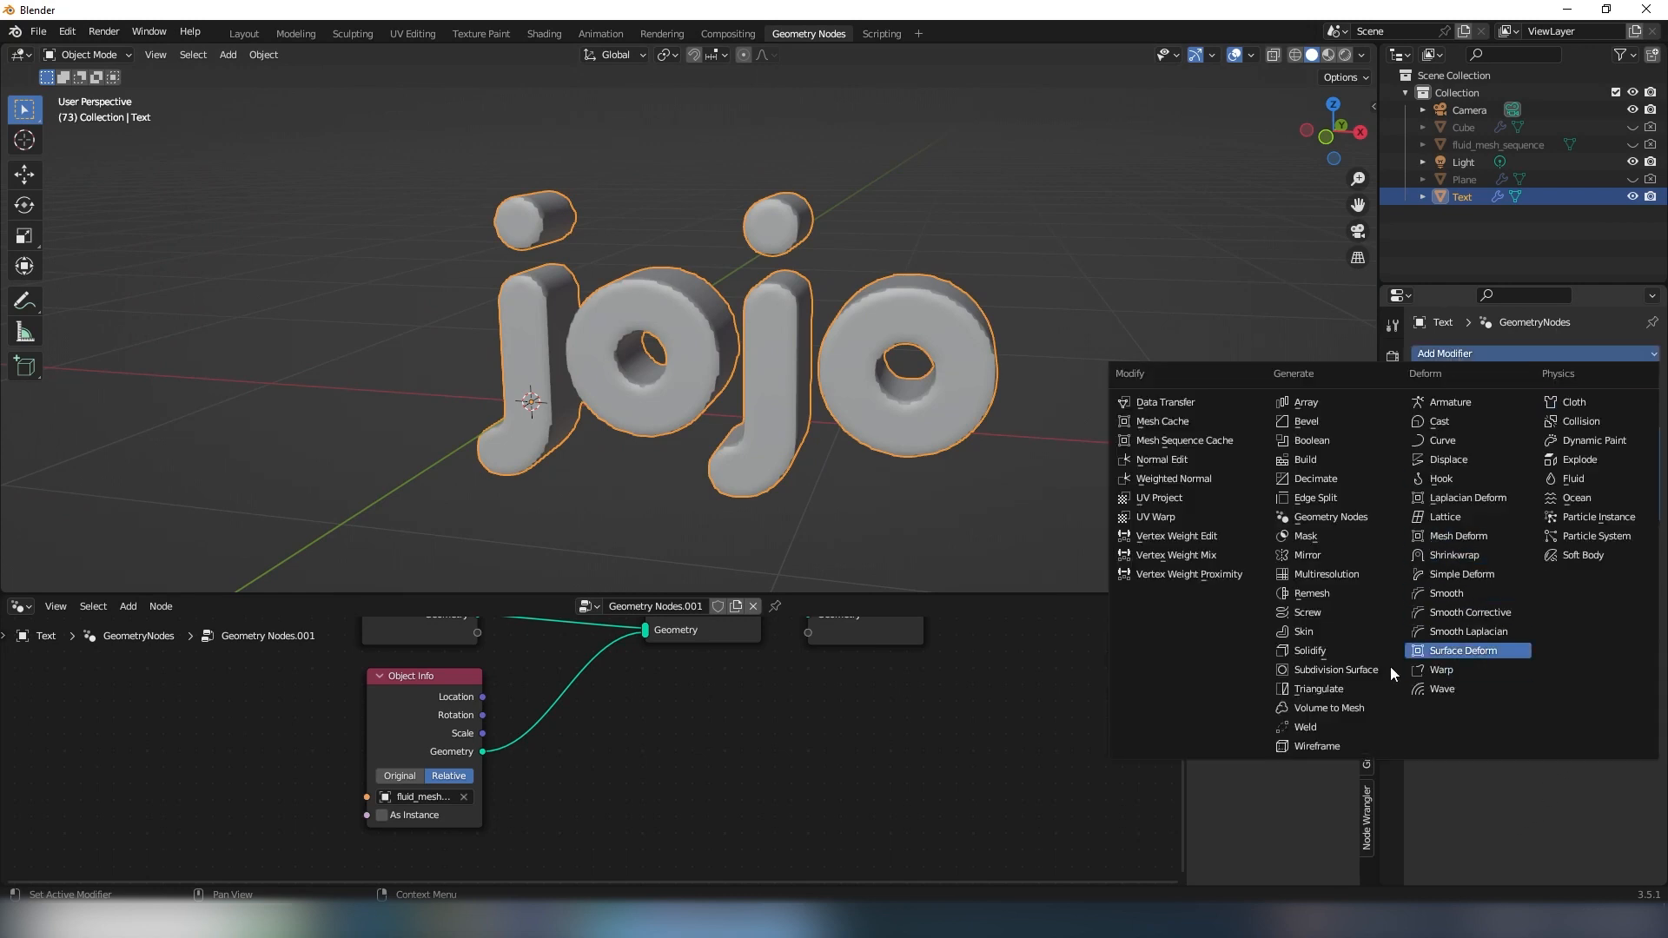
pyautogui.click(1327, 517)
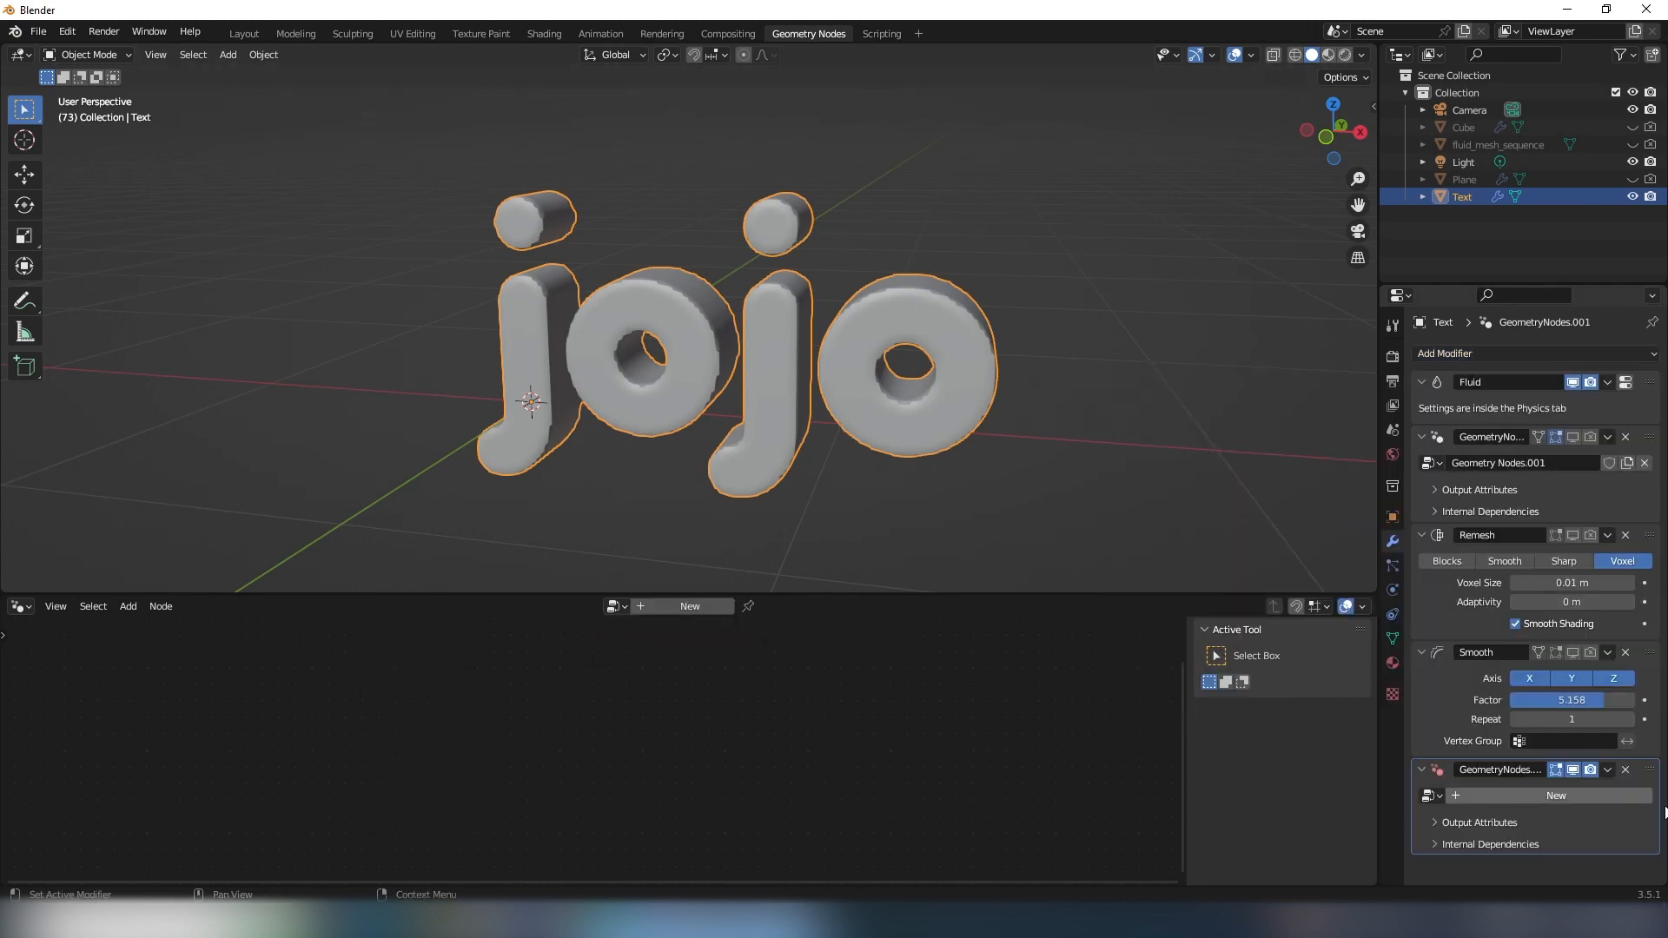
pyautogui.moveTo(1653, 780); pyautogui.dragTo(1598, 424)
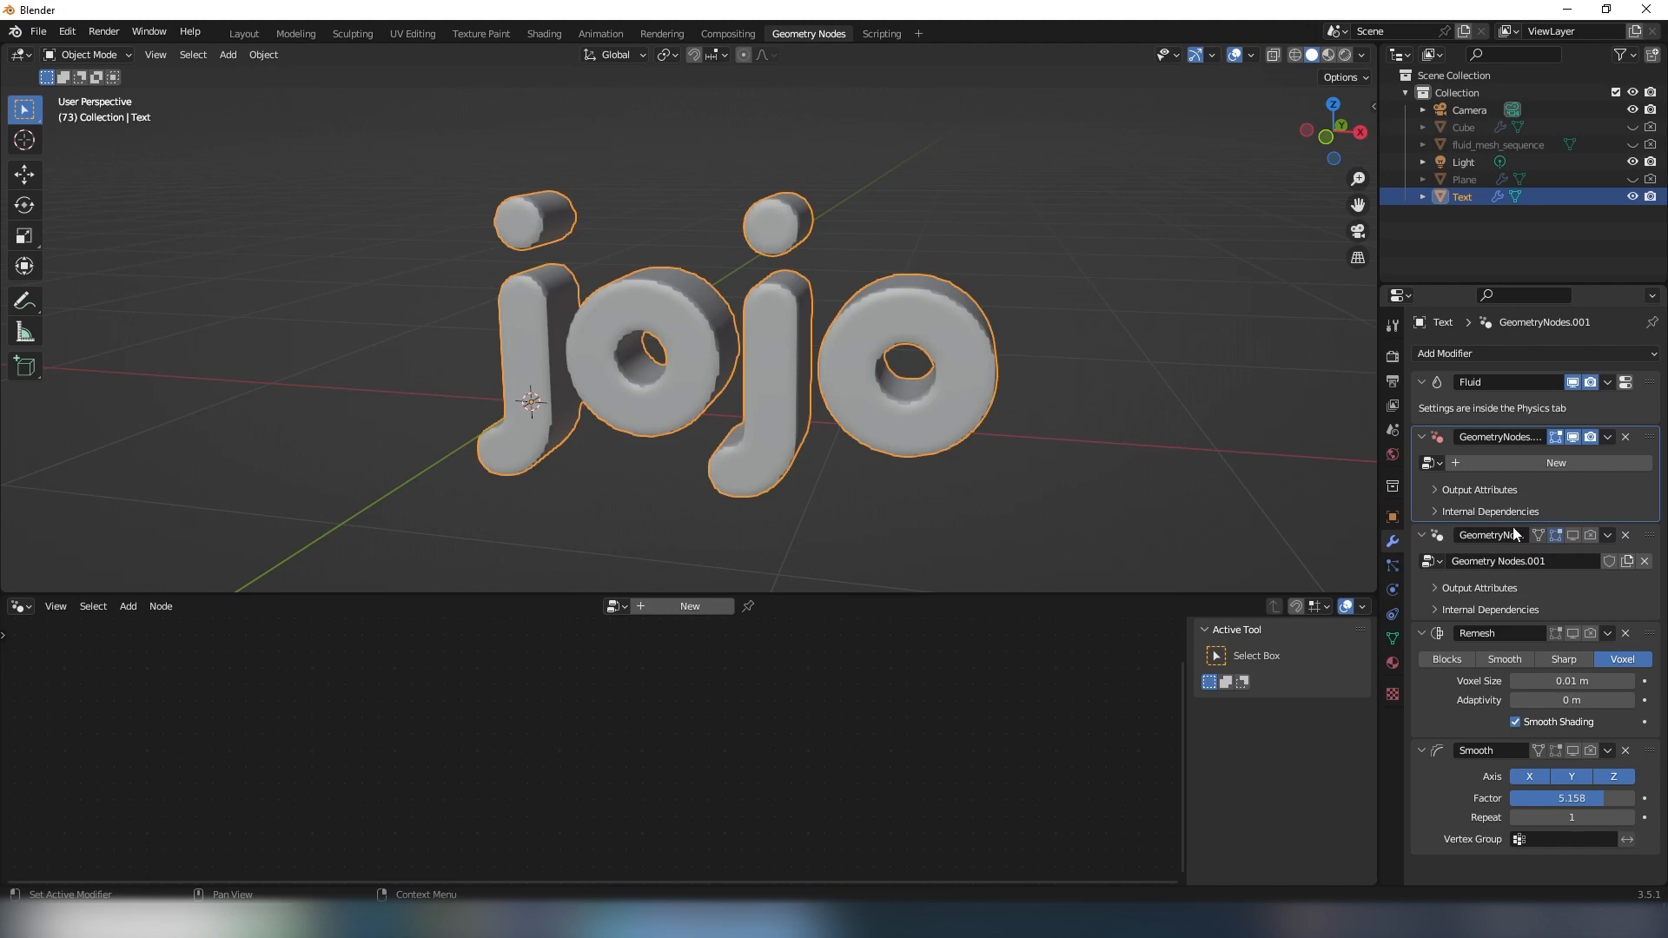
pyautogui.click(1519, 468)
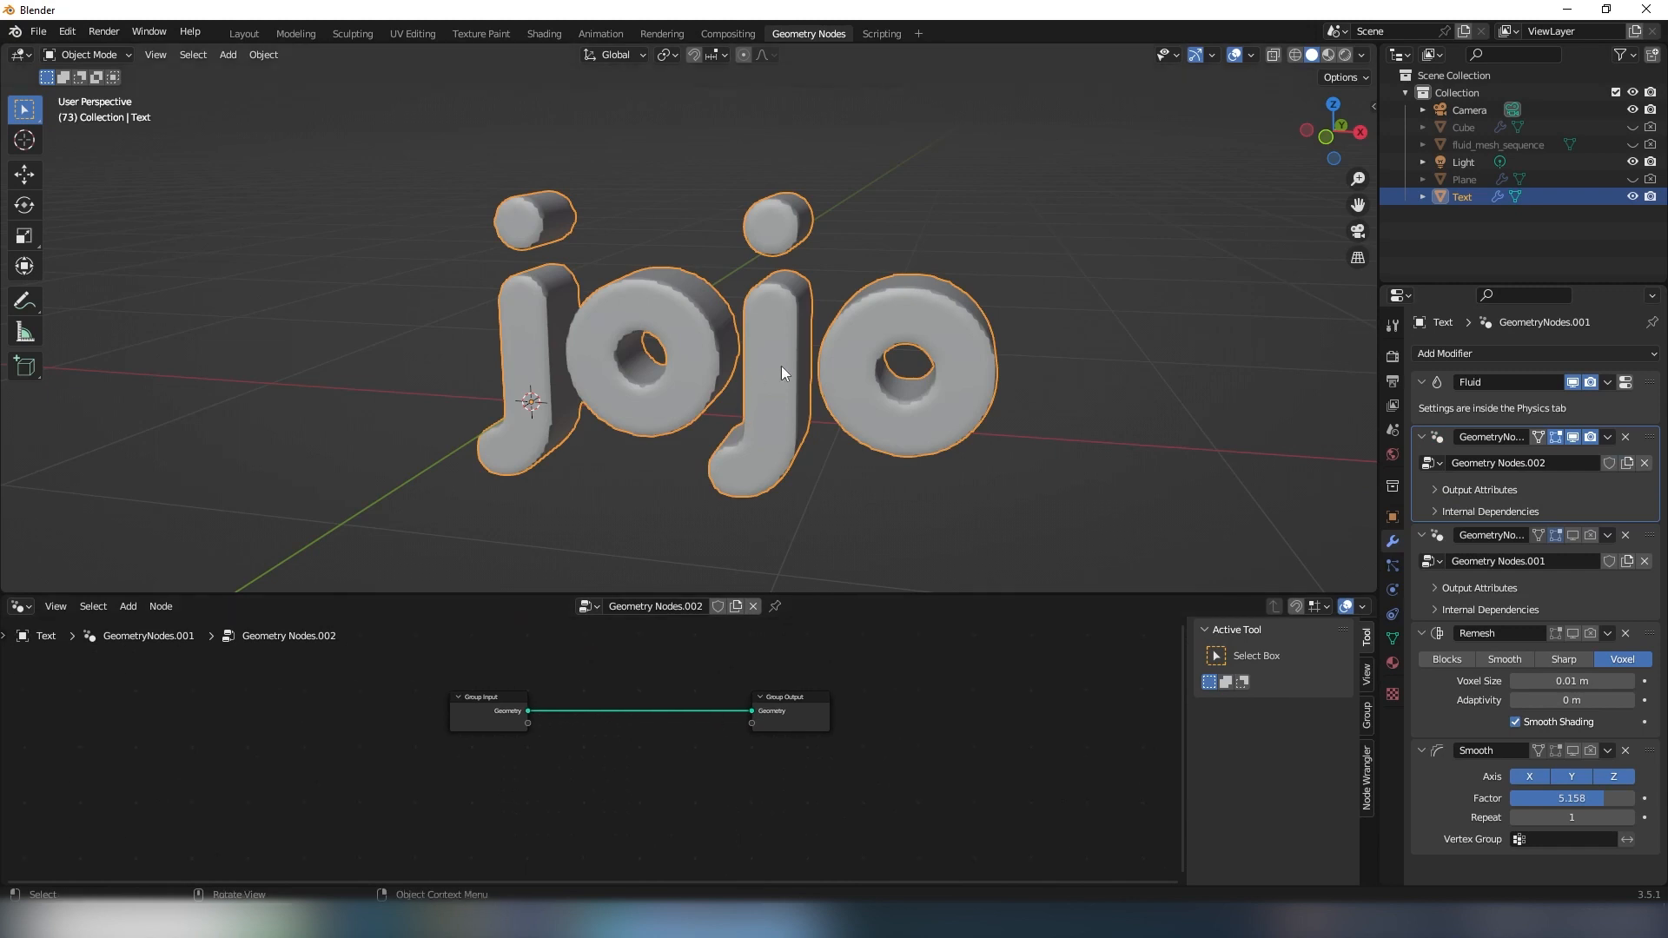
# - Insert a Set Position node between the Group Input and Group Output nodes
pyautogui.moveTo(781, 367); pyautogui.dragTo(669, 398, button='middle')
pyautogui.scroll(4, 742, 351)
pyautogui.scroll(-1, 732, 357)
pyautogui.moveTo(803, 363); pyautogui.dragTo(651, 409, button='middle')
pyautogui.scroll(2, 608, 721)
pyautogui.moveTo(608, 721); pyautogui.dragTo(609, 750, button='middle')
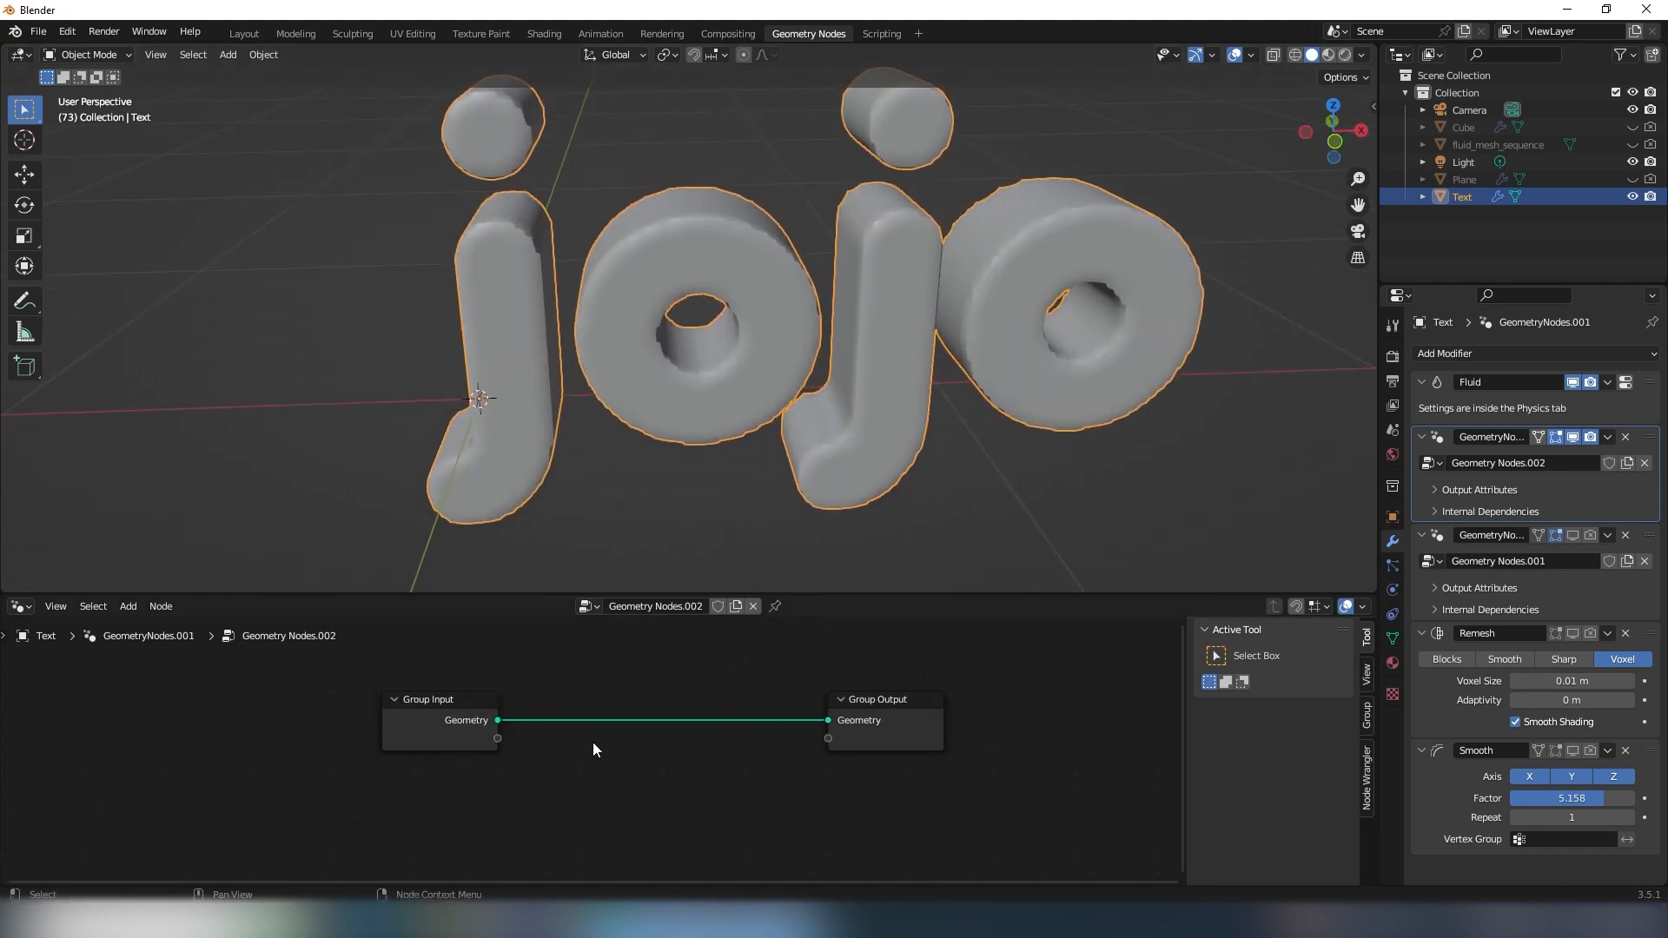
pyautogui.hotkey('shift', 'a')
pyautogui.click(593, 575)
pyautogui.write('set')
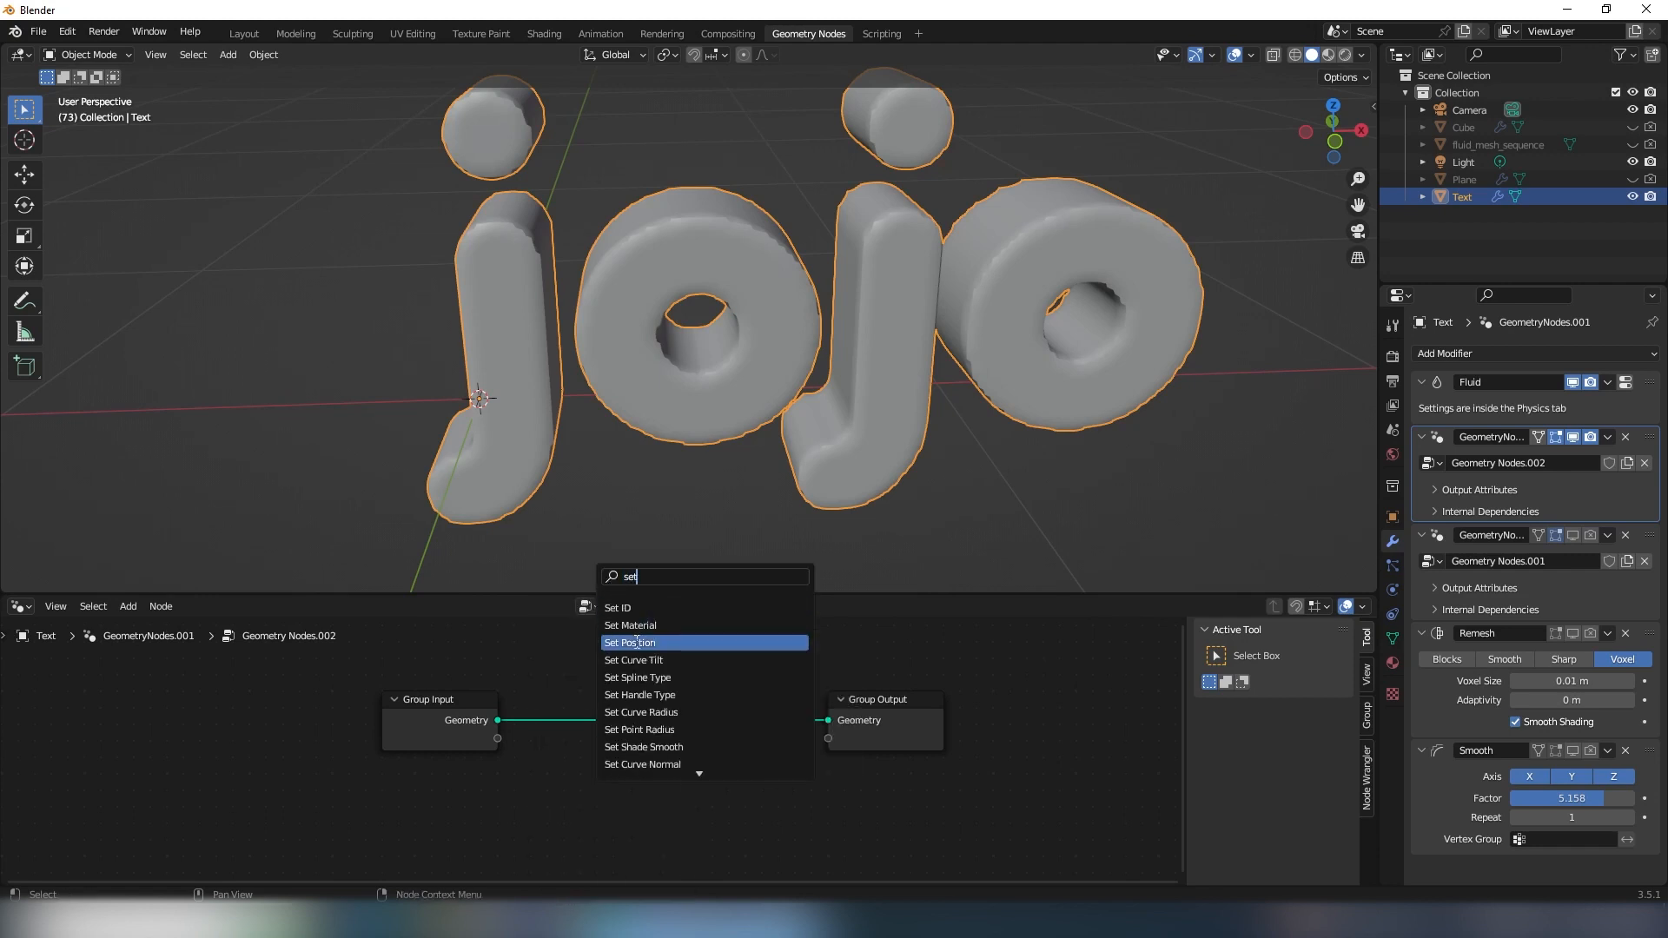
pyautogui.click(660, 660)
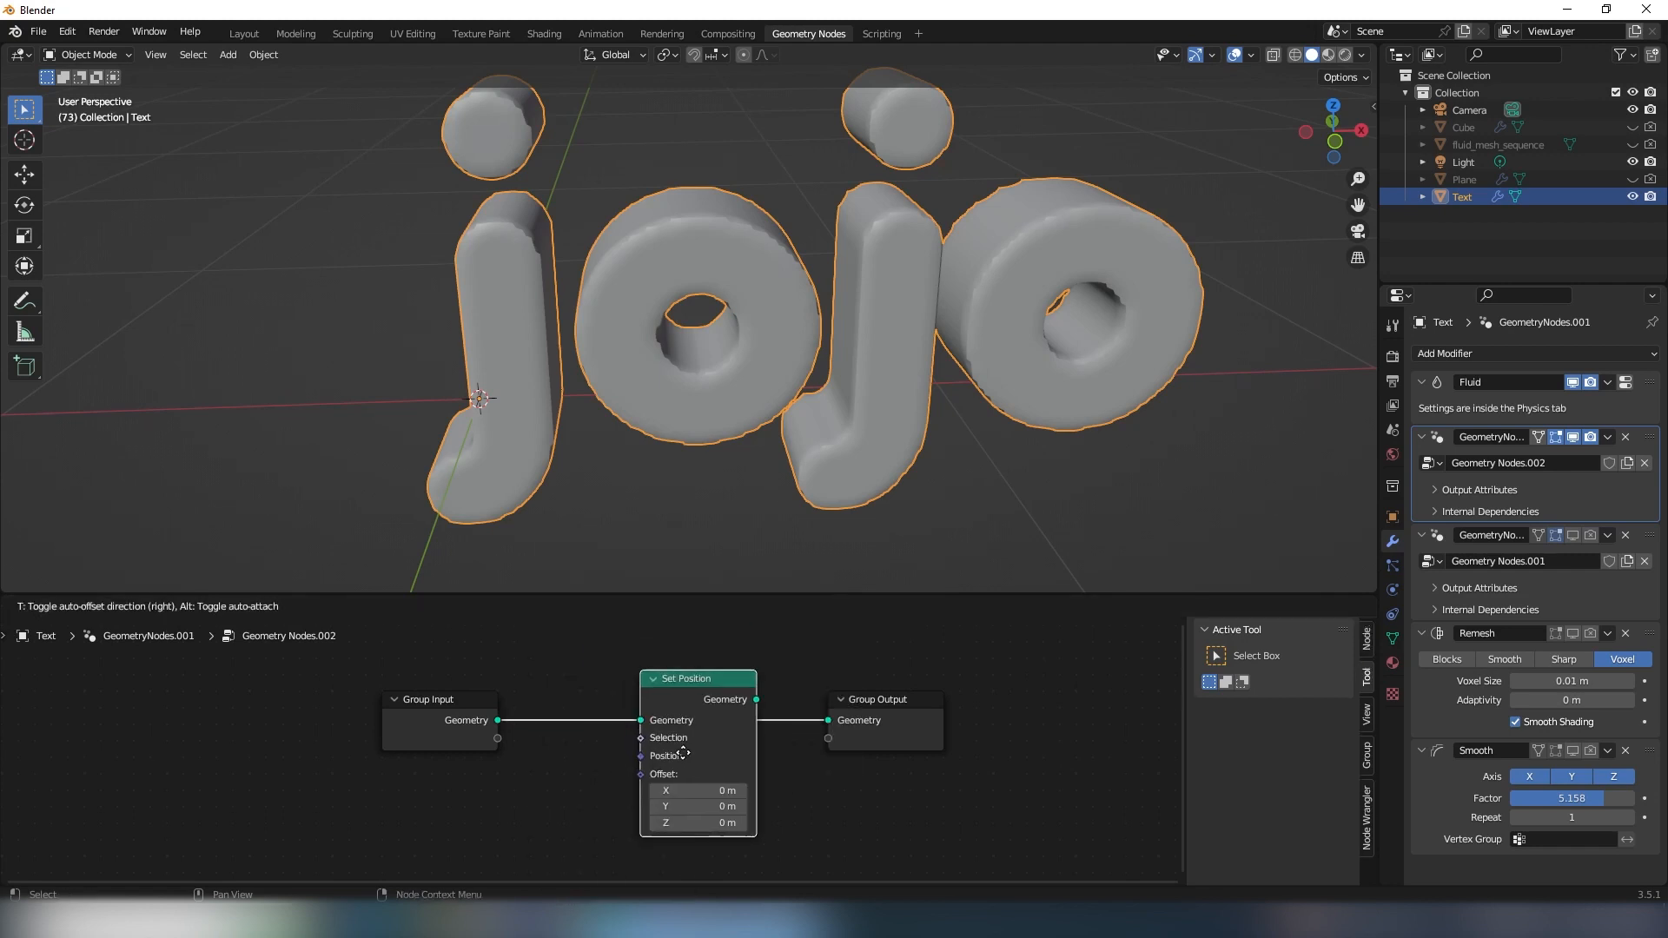
pyautogui.click(707, 721)
pyautogui.moveTo(582, 744); pyautogui.dragTo(628, 722, button='middle')
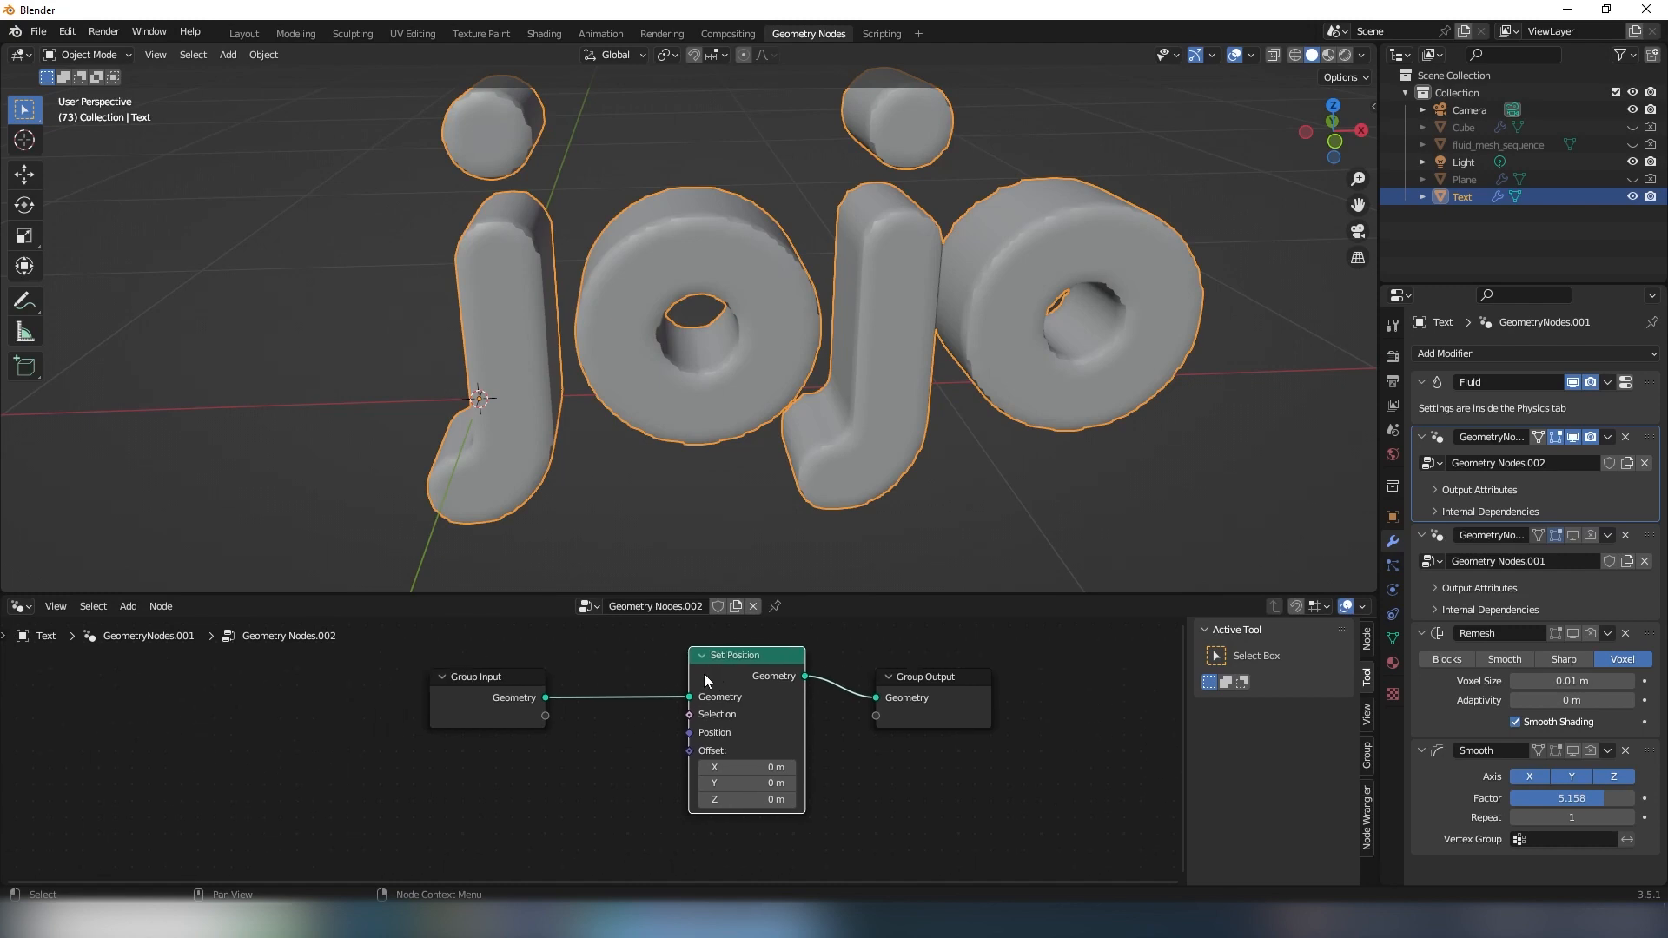
# - Add a Noise Texture node below the Group Input node
pyautogui.scroll(-1, 757, 340)
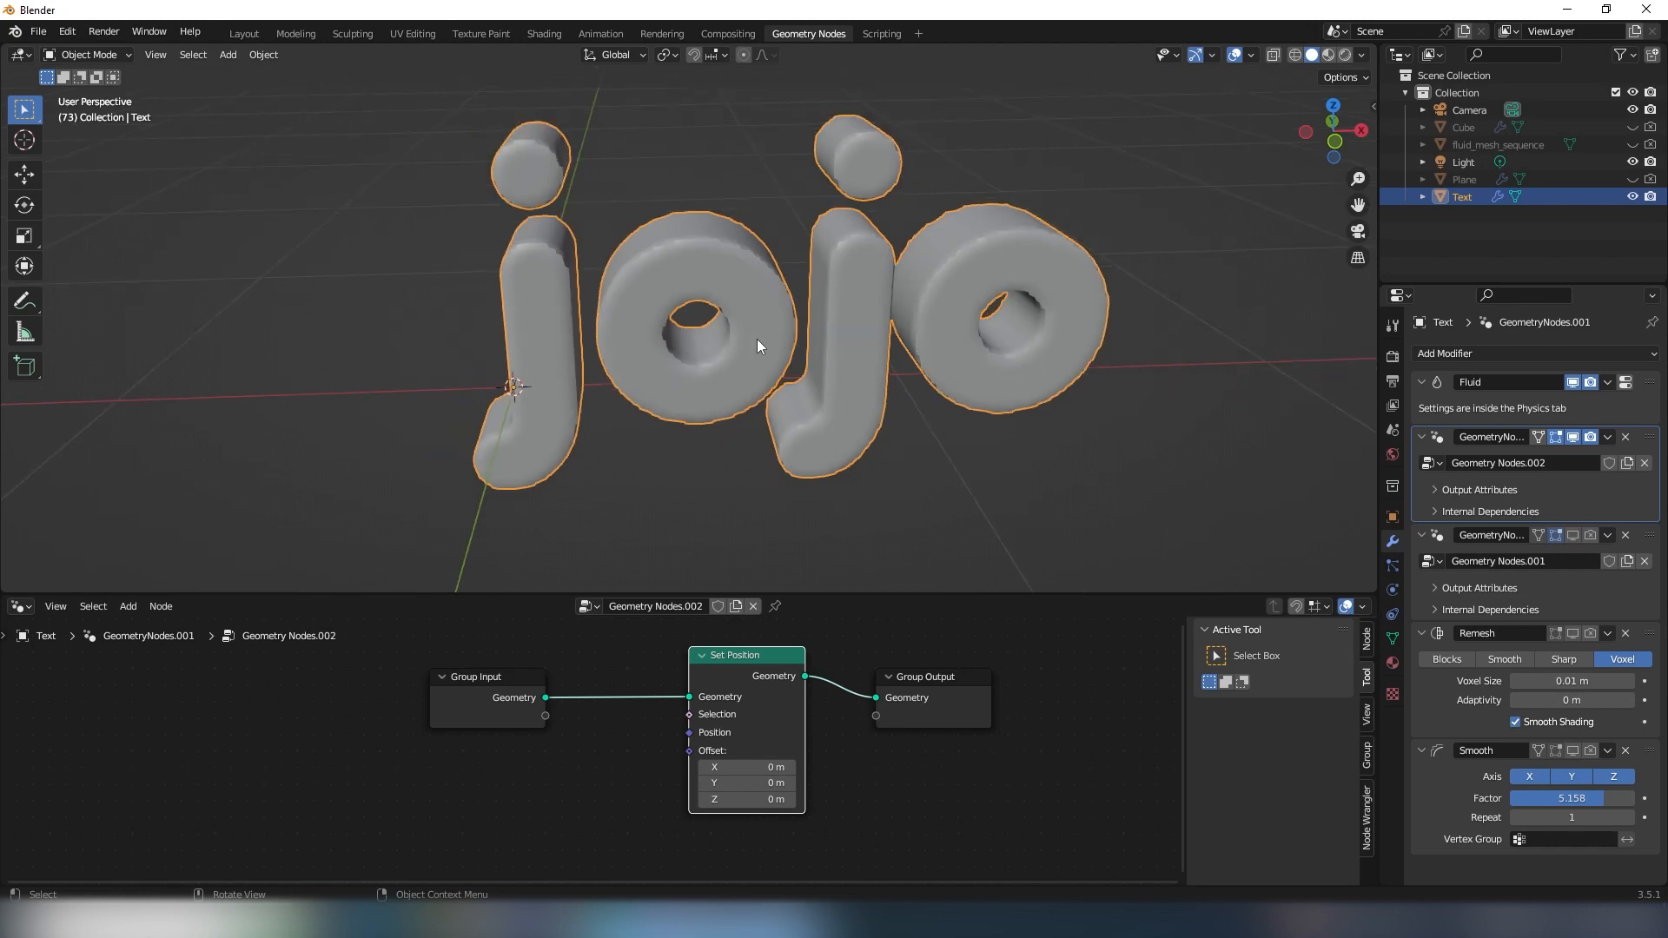
pyautogui.moveTo(757, 340); pyautogui.dragTo(759, 373, button='middle')
pyautogui.moveTo(538, 762); pyautogui.dragTo(568, 750, button='middle')
pyautogui.scroll(-1, 568, 757)
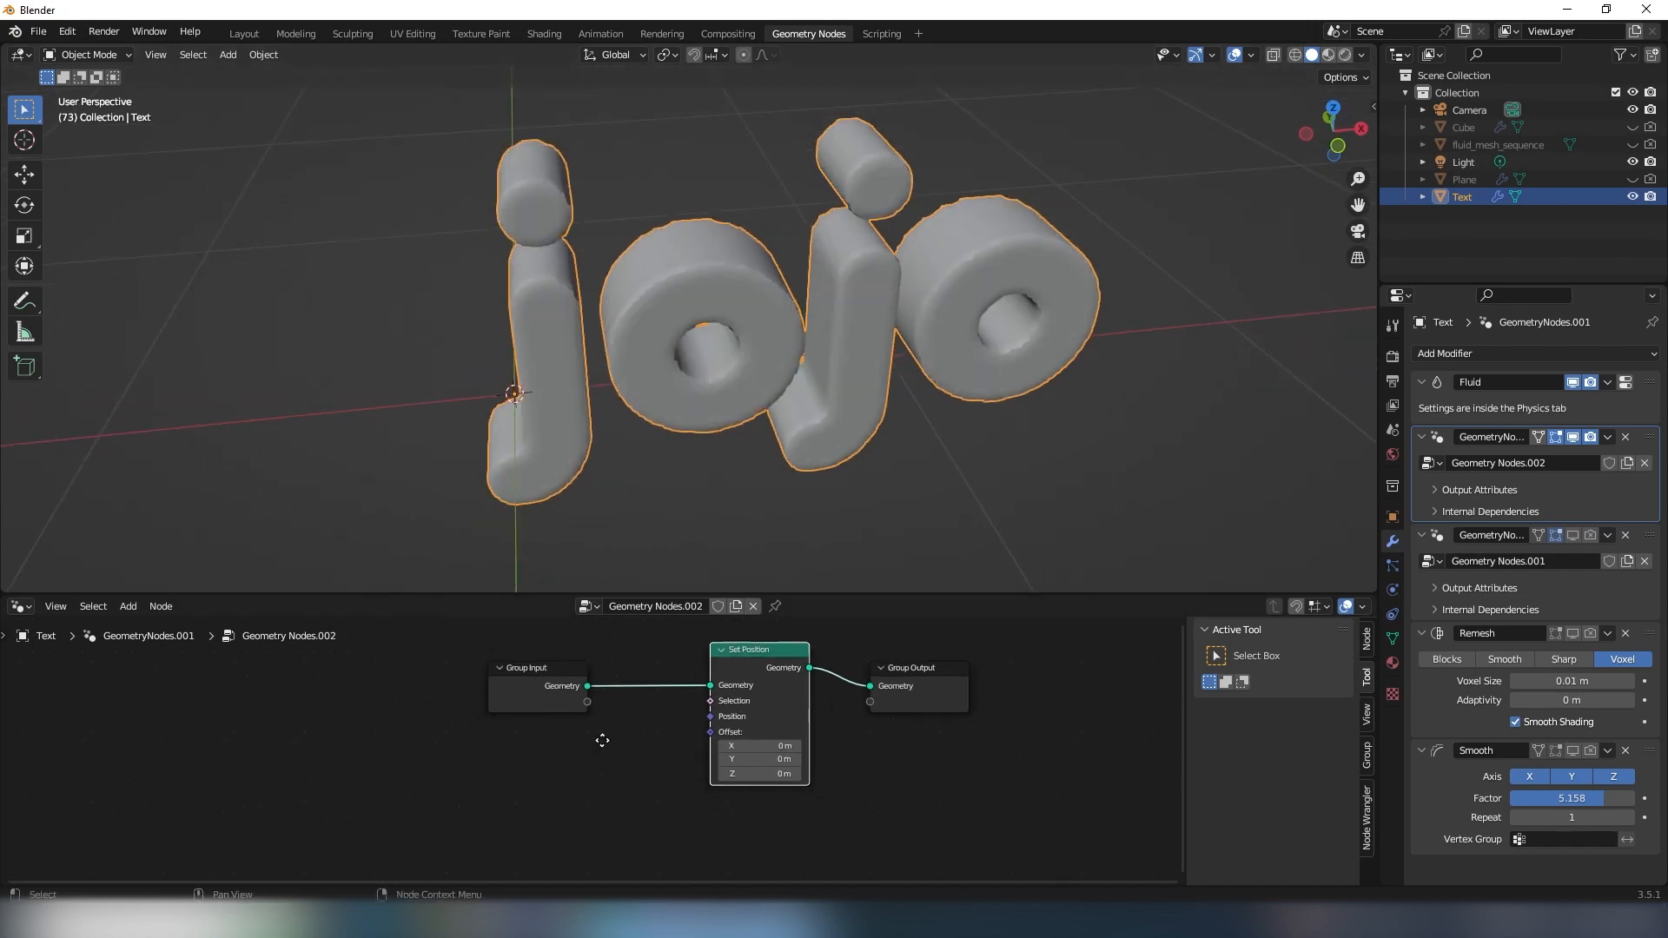
pyautogui.moveTo(734, 564); pyautogui.dragTo(553, 336, button='middle')
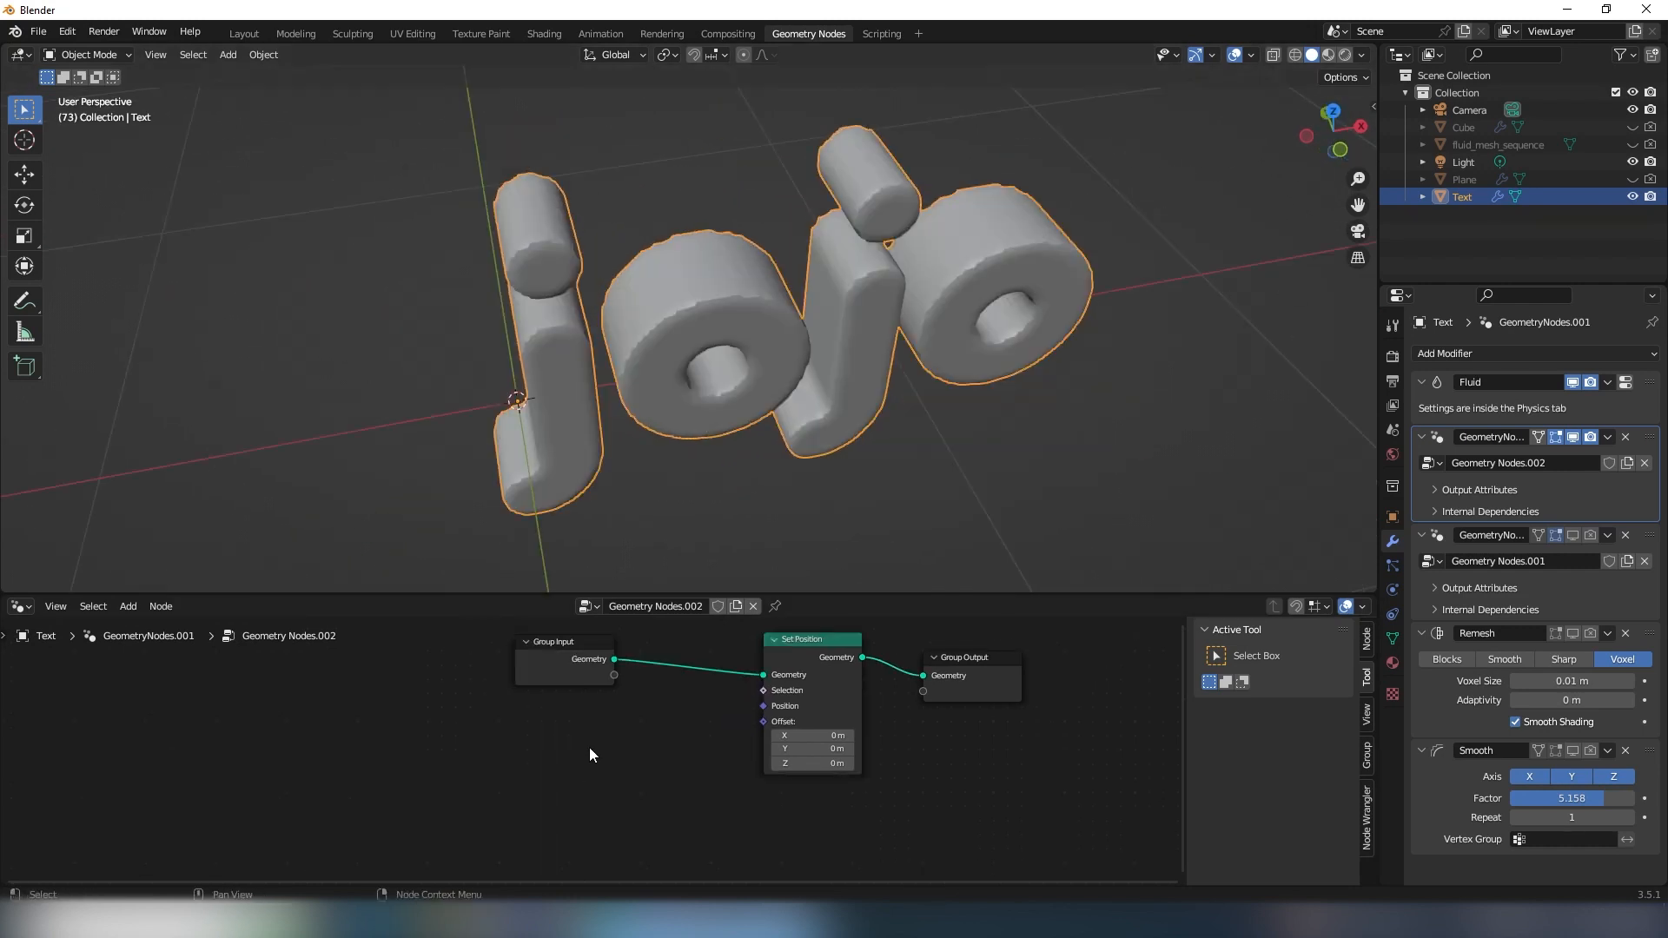
pyautogui.hotkey('shift', 'a')
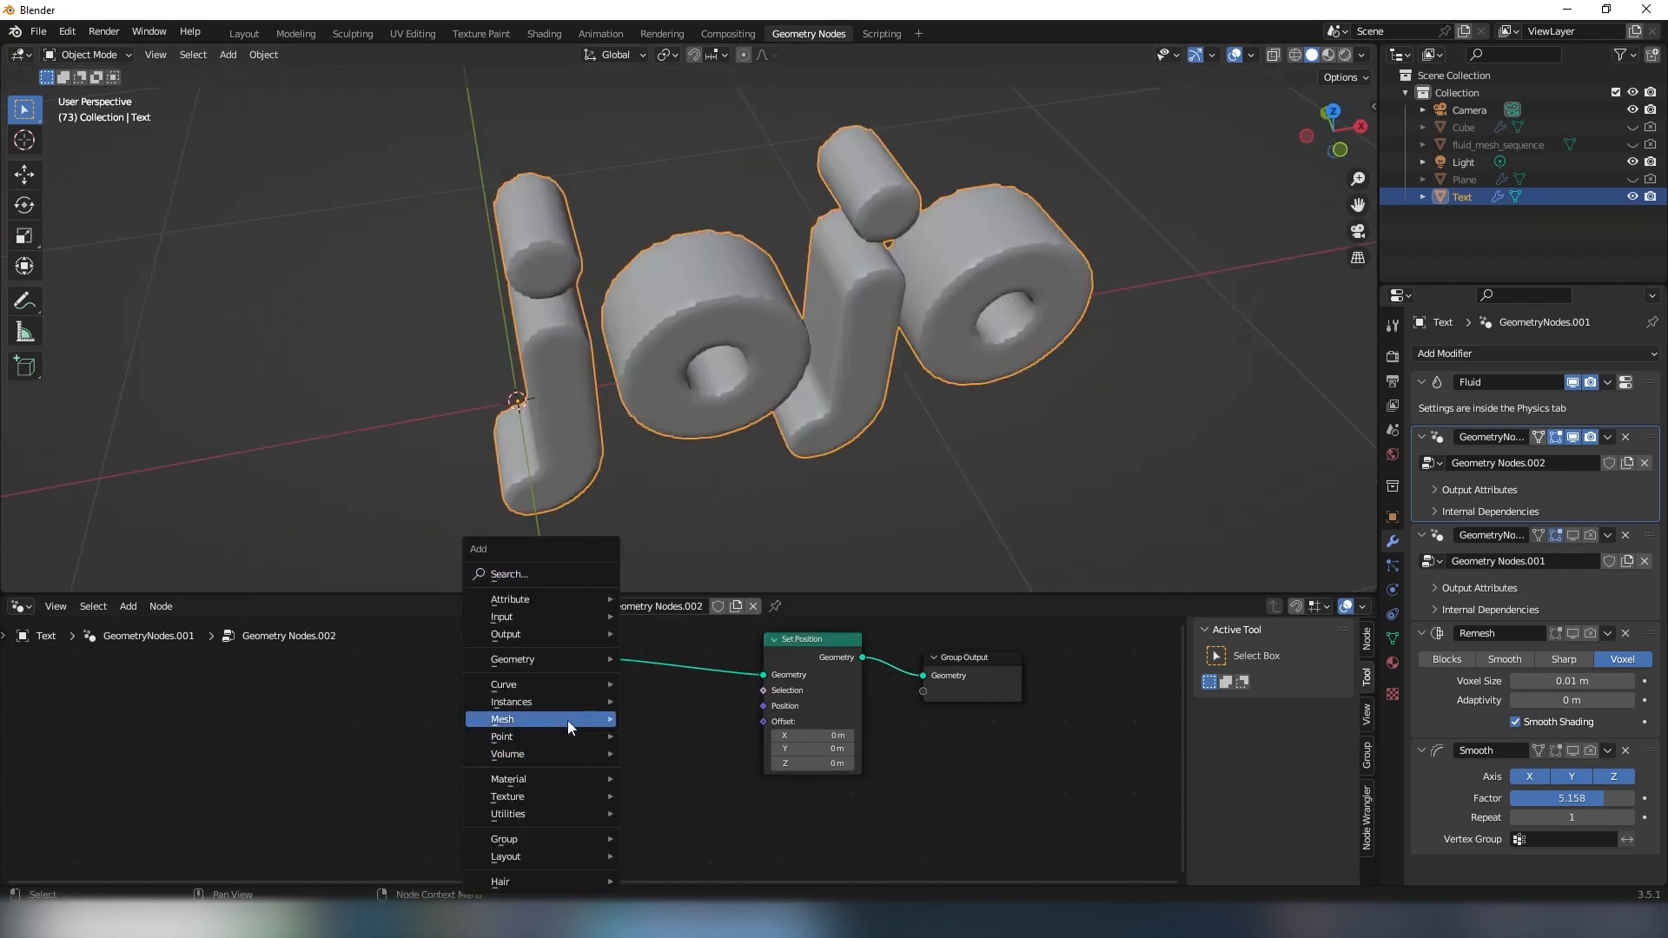
pyautogui.click(515, 574)
pyautogui.write('noi')
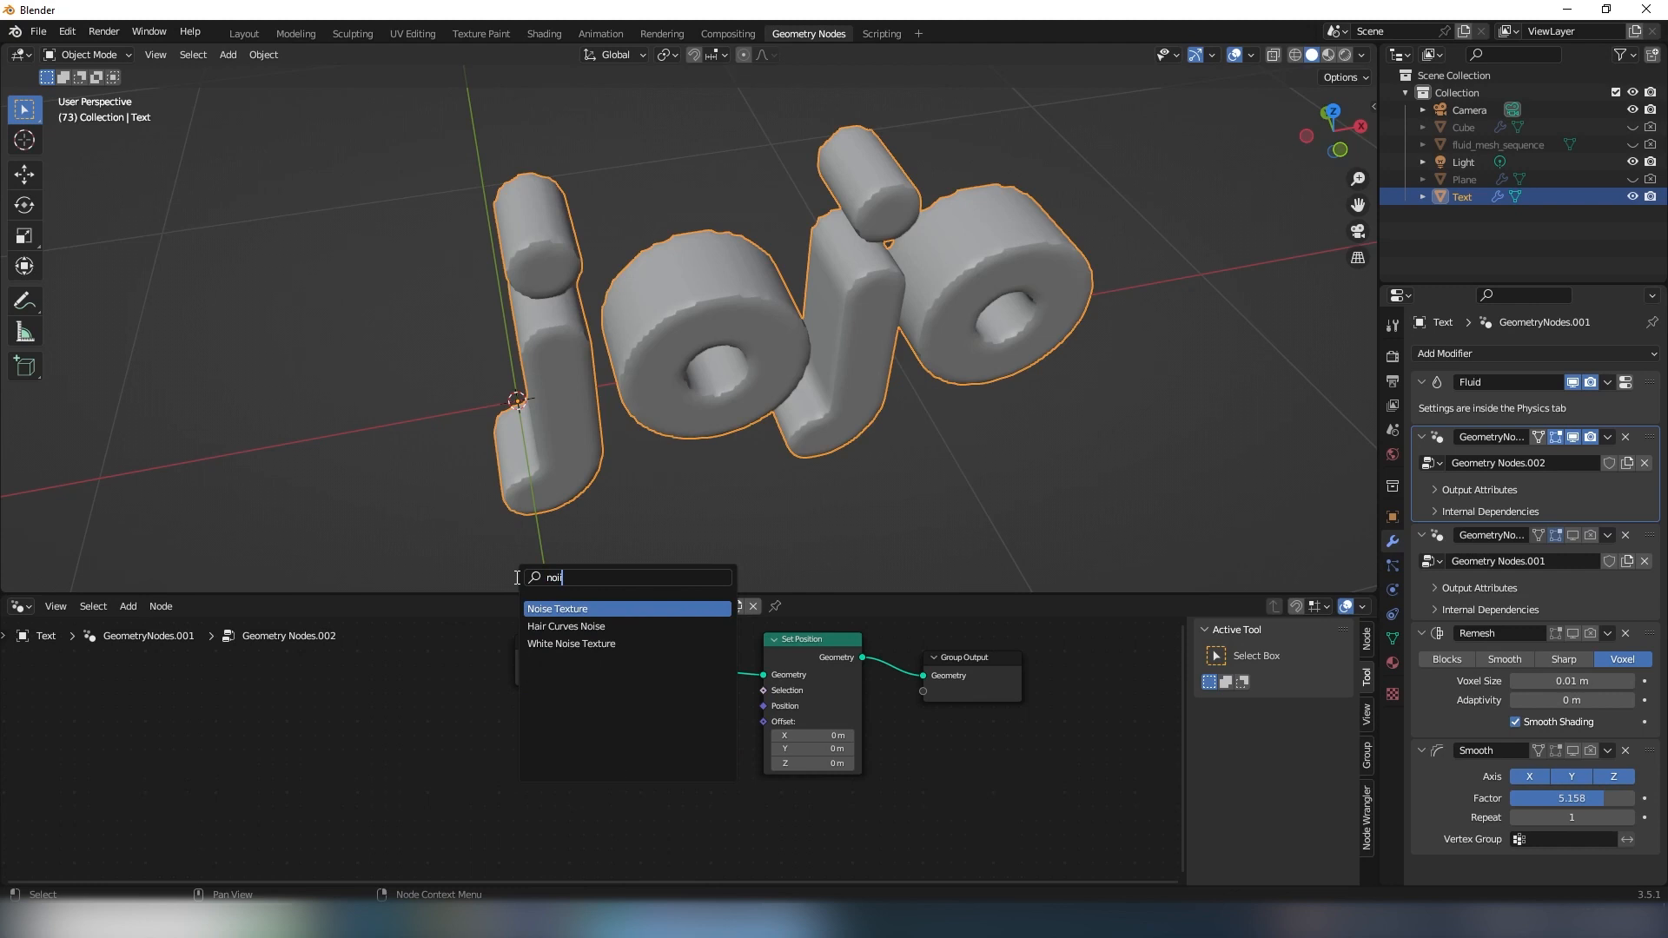
pyautogui.press('Return')
pyautogui.click(628, 744)
# - Add a Combine XYZ node between the Noise Texture and Set Position nodes
pyautogui.hotkey('shift', 'a')
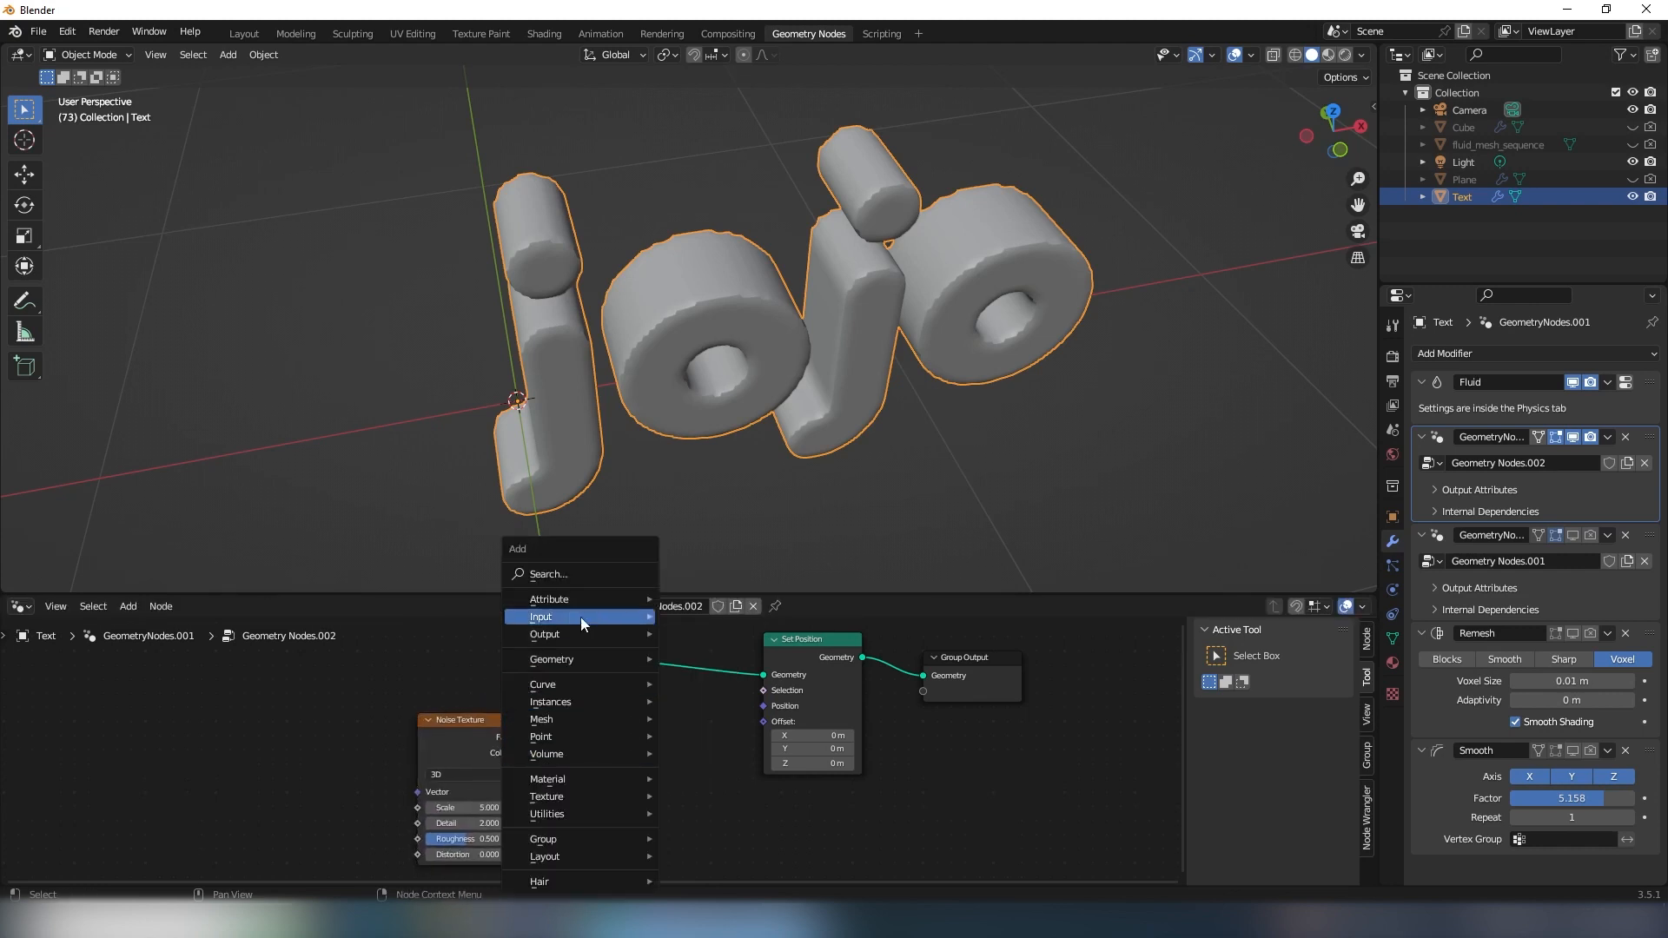
pyautogui.click(546, 574)
pyautogui.write('combi')
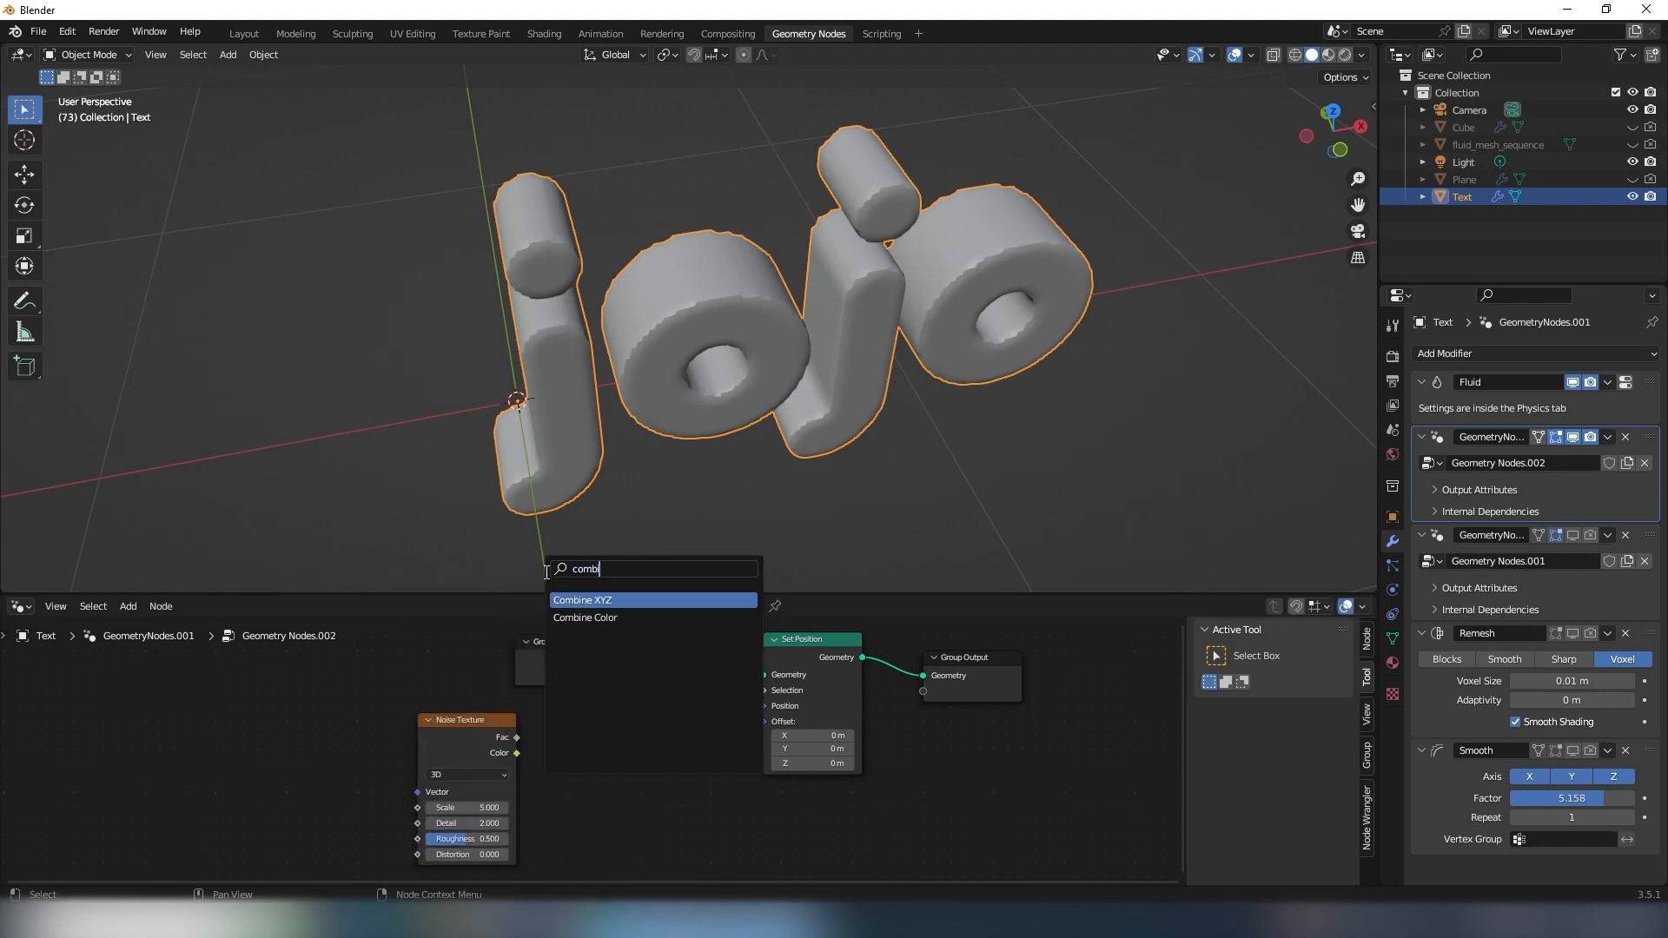
pyautogui.write('ne')
pyautogui.click(616, 600)
pyautogui.click(617, 754)
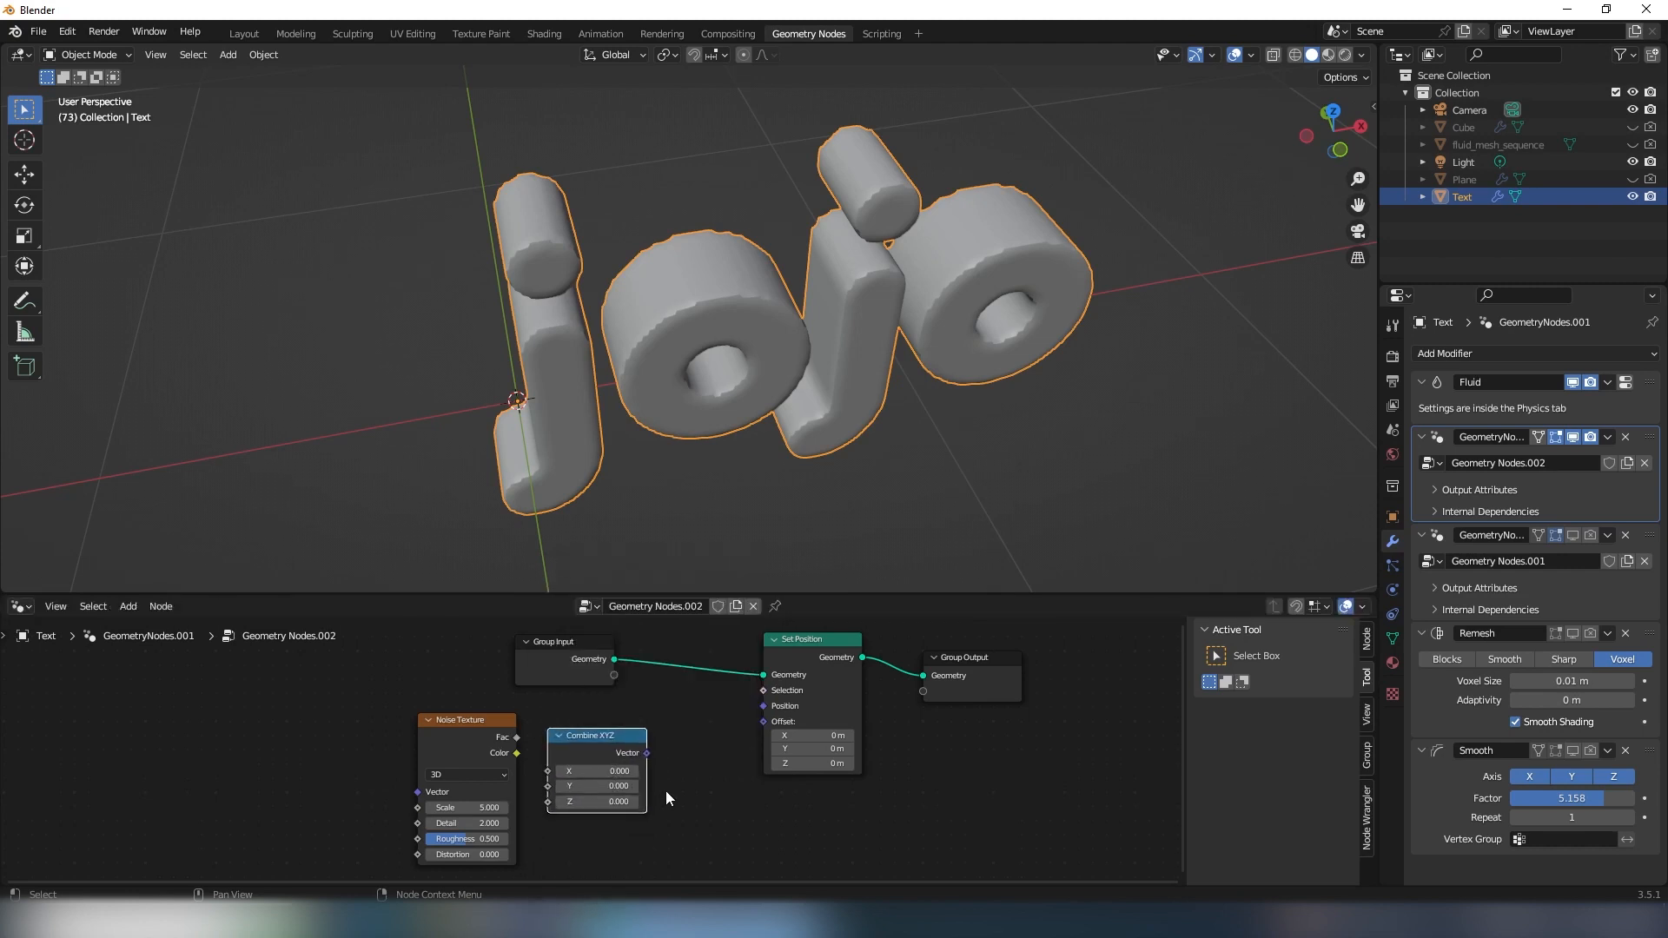
# - Add a Vector Math node between the Combine XYZ and Set Position nodes
pyautogui.moveTo(666, 790); pyautogui.dragTo(663, 773, button='middle')
pyautogui.moveTo(401, 712); pyautogui.dragTo(426, 755)
pyautogui.hotkey('shift', 'a')
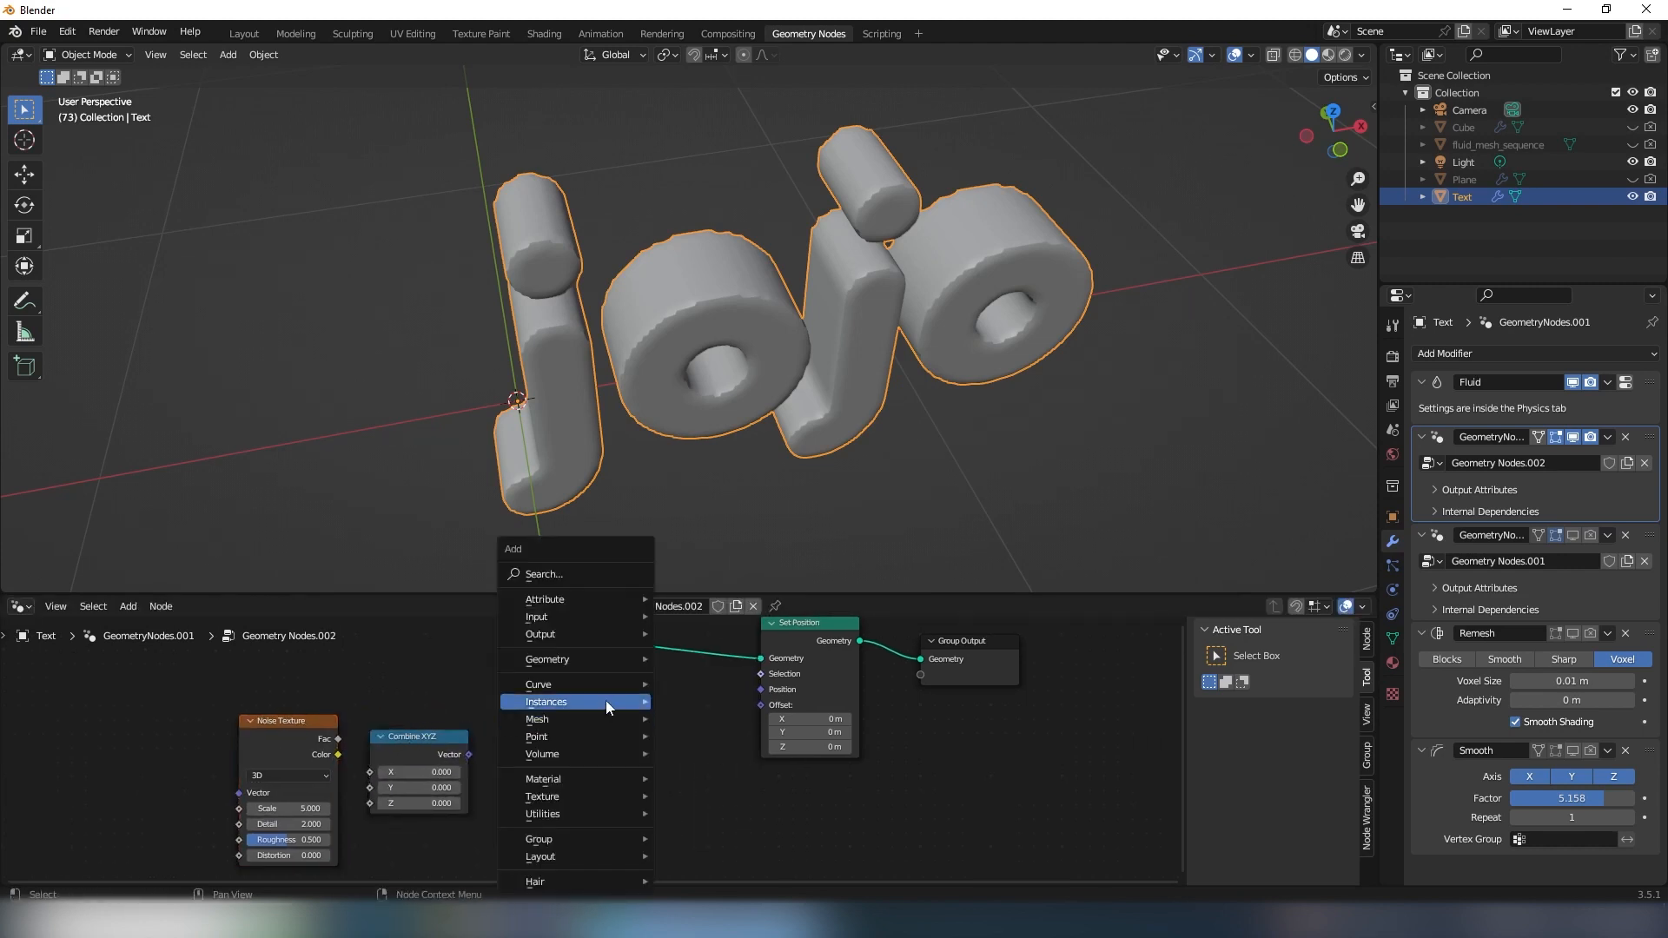
pyautogui.click(560, 574)
pyautogui.write('vecto')
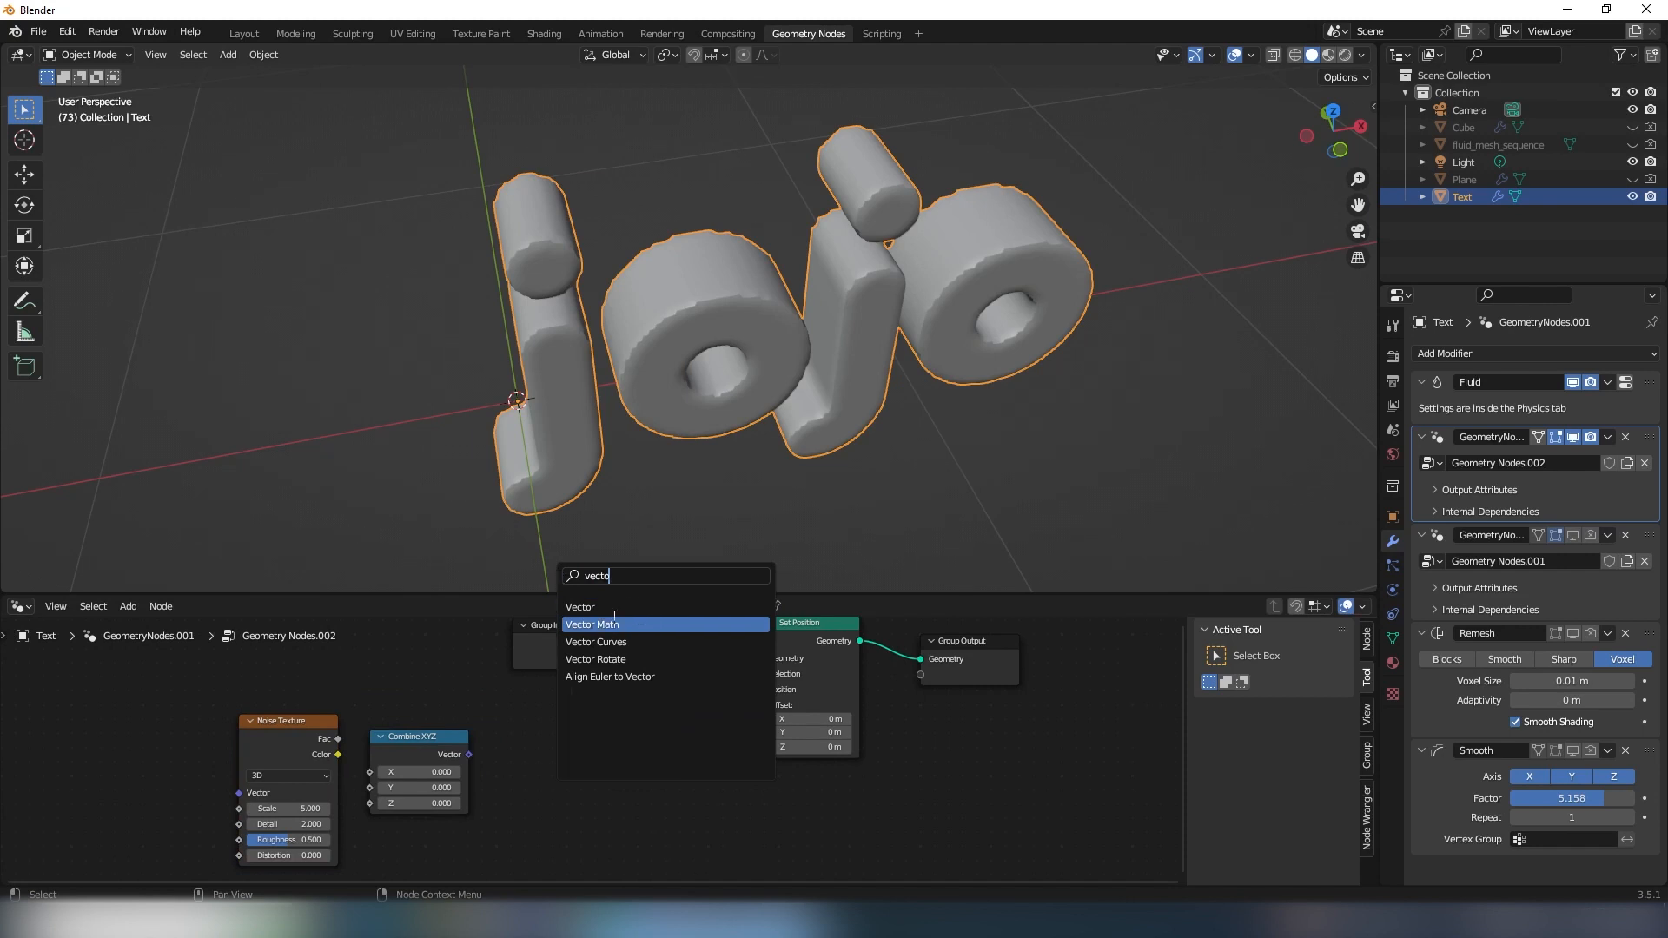
pyautogui.click(629, 624)
pyautogui.click(618, 754)
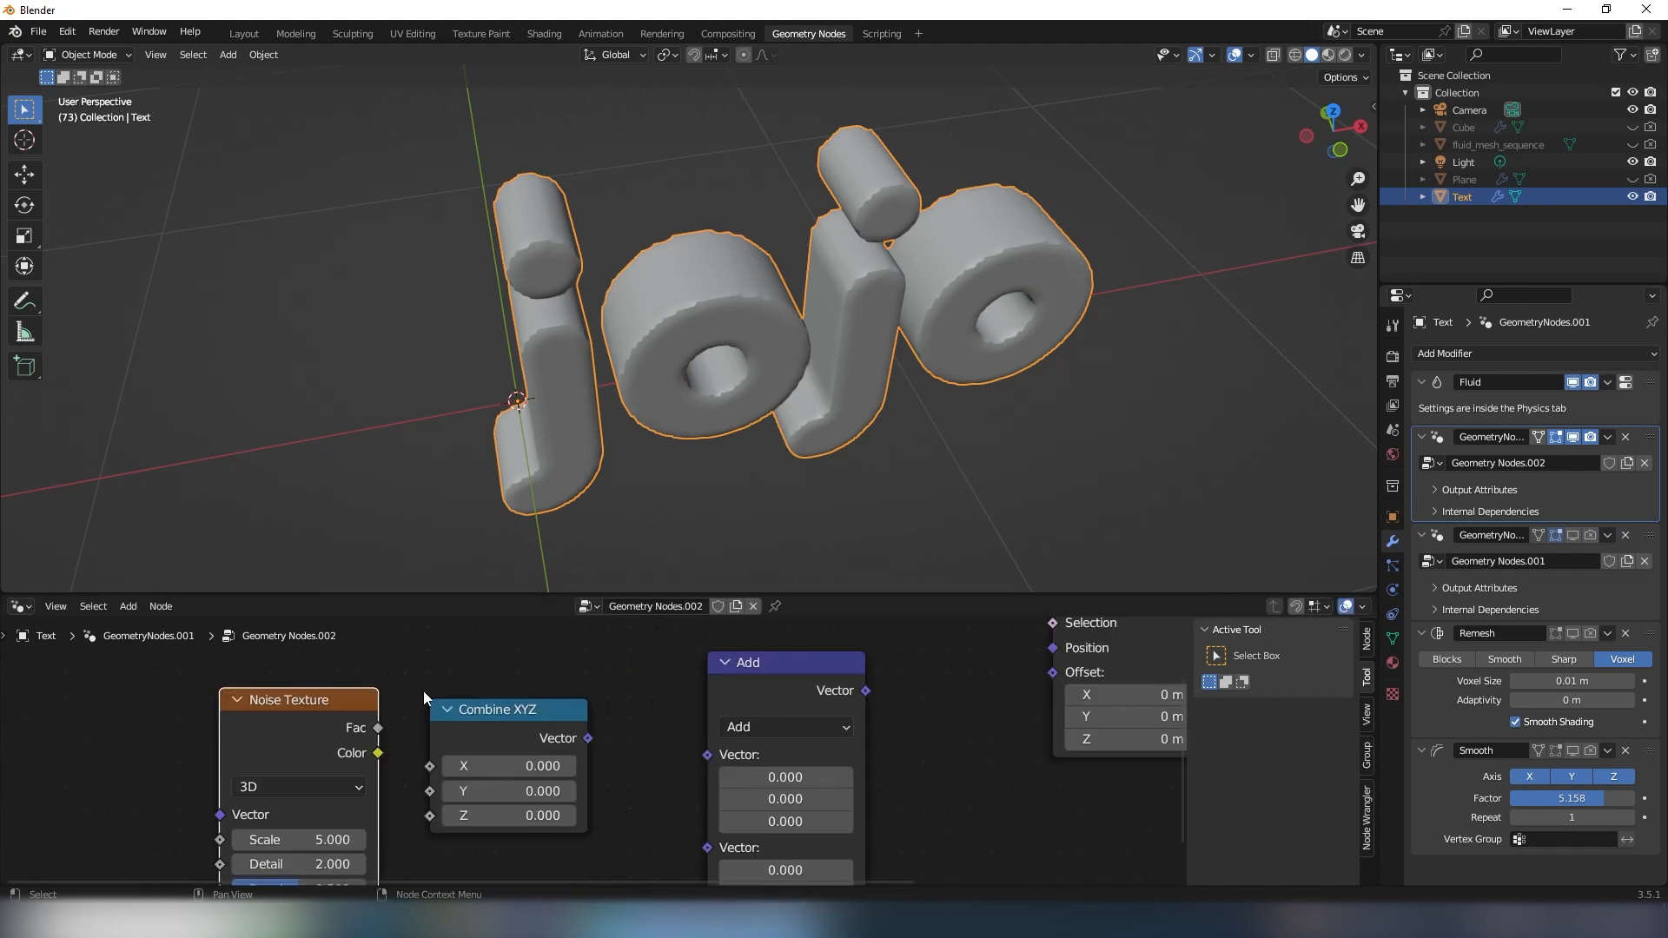
# - Connect the Noise Texture's Fac output to Combine XYZ's X and Y, and the Combine XYZ vector to Set Position's Offset
pyautogui.scroll(-2, 419, 689)
pyautogui.moveTo(404, 687); pyautogui.dragTo(430, 683, button='middle')
pyautogui.moveTo(510, 711); pyautogui.dragTo(458, 747)
pyautogui.click(315, 705)
pyautogui.moveTo(613, 721); pyautogui.dragTo(434, 752, button='middle')
pyautogui.scroll(-2, 426, 781)
pyautogui.moveTo(405, 753); pyautogui.dragTo(748, 710)
# - Switch the Noise Texture node's dimensions to 4D
pyautogui.moveTo(851, 348); pyautogui.dragTo(725, 309, button='middle')
pyautogui.moveTo(388, 884); pyautogui.dragTo(561, 790, button='middle')
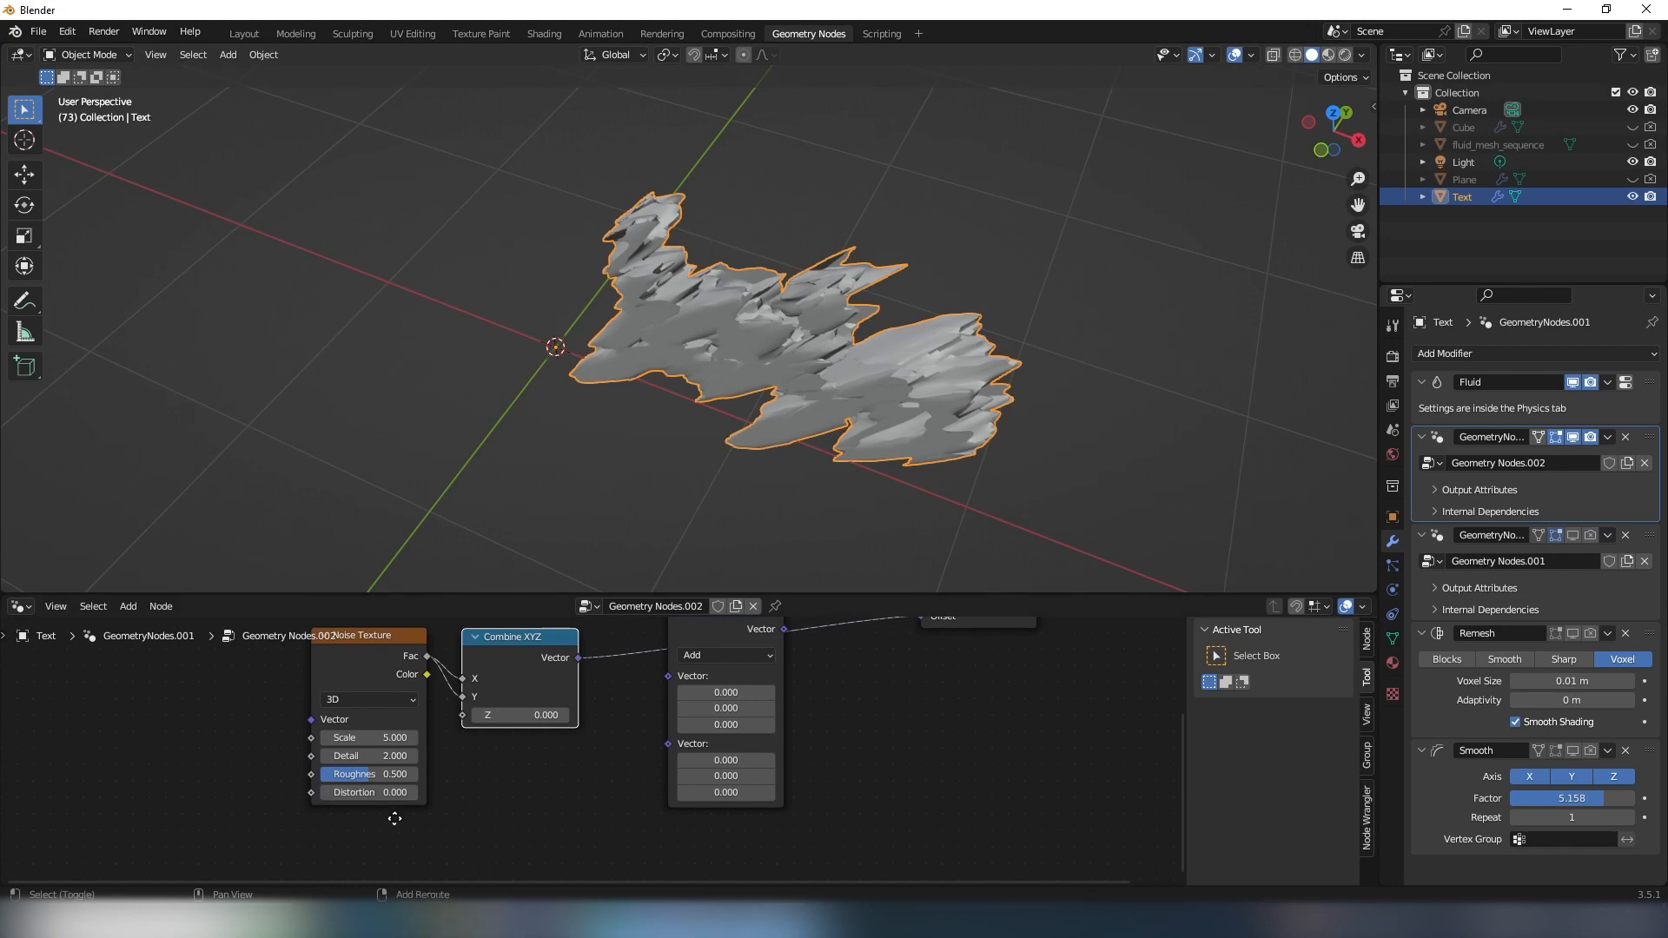
pyautogui.scroll(2, 402, 780)
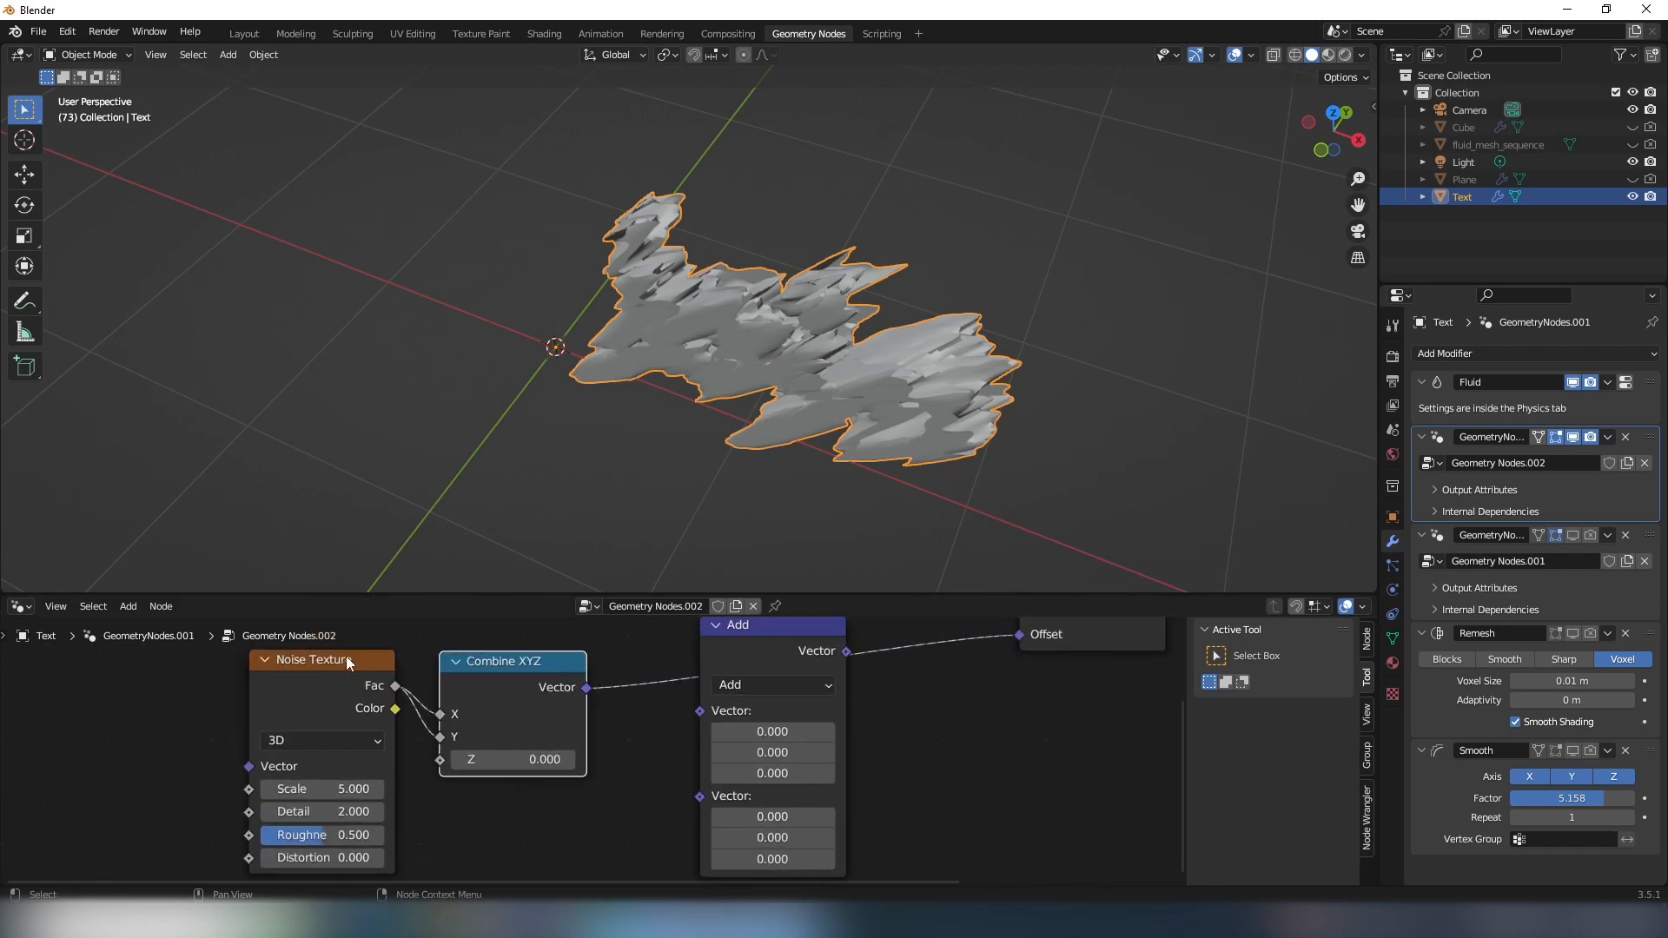
pyautogui.click(294, 736)
pyautogui.click(290, 831)
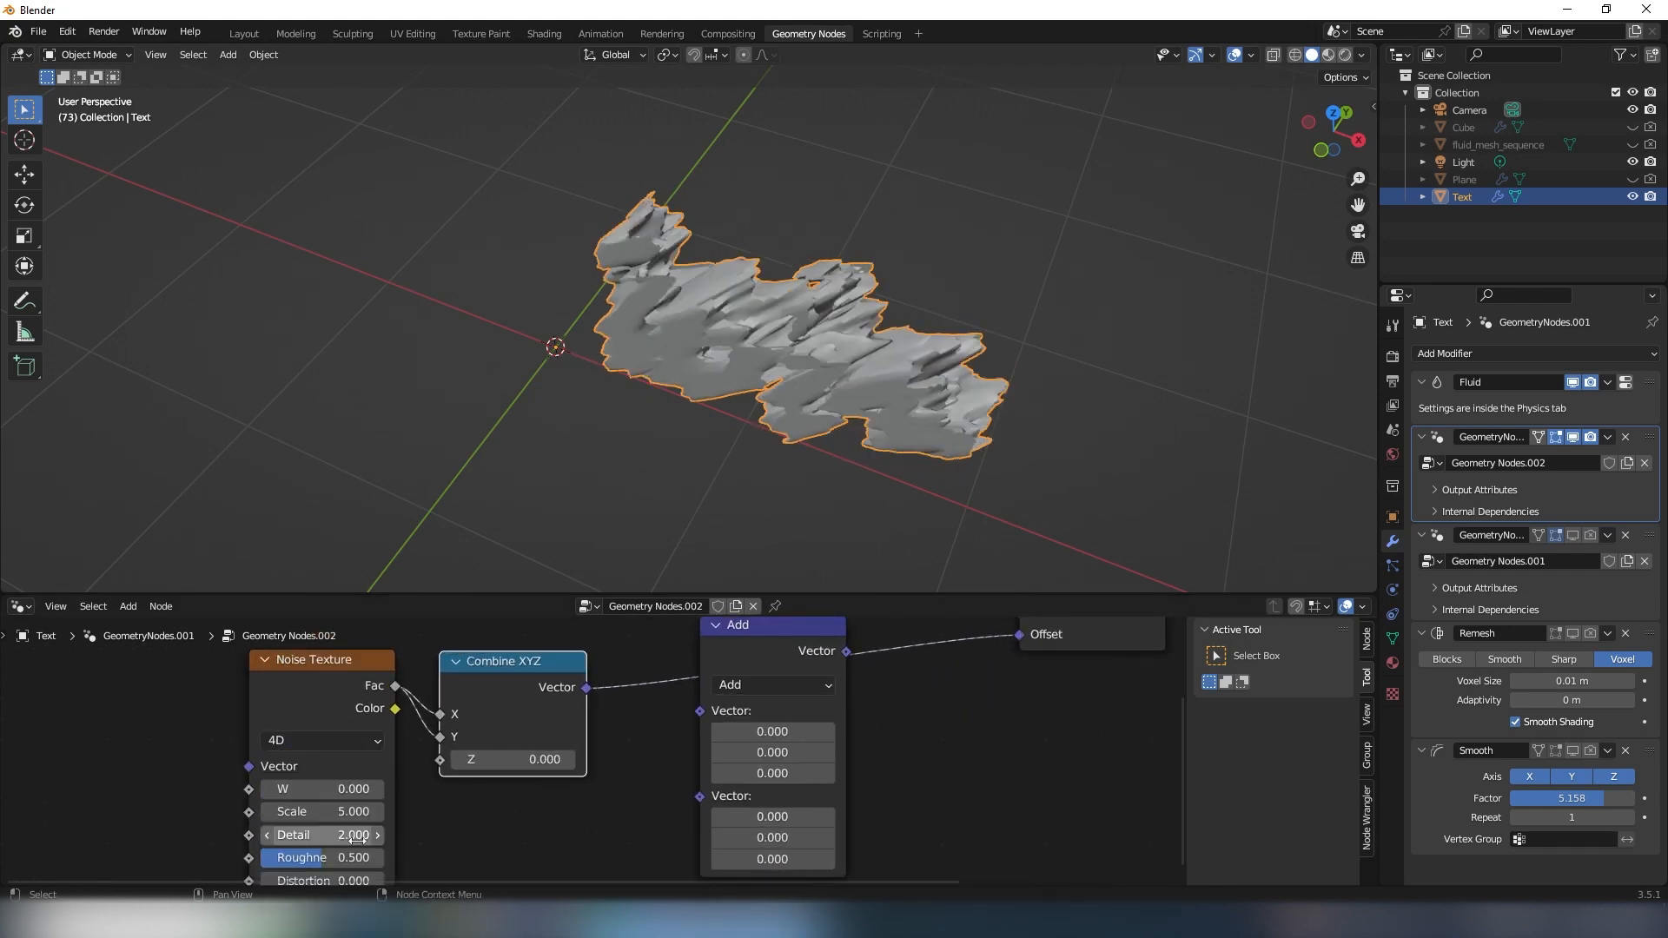
# - Set the Noise Texture's scale to 0.740 and check the deformed lettering from several angles
pyautogui.moveTo(374, 811); pyautogui.dragTo(404, 788, button='middle')
pyautogui.moveTo(405, 788); pyautogui.dragTo(284, 787)
pyautogui.moveTo(878, 434); pyautogui.dragTo(940, 379, button='middle')
pyautogui.moveTo(512, 426)
pyautogui.mouseDown(button='middle')
pyautogui.moveTo(566, 419)
pyautogui.moveTo(495, 420)
pyautogui.mouseUp(button='middle')
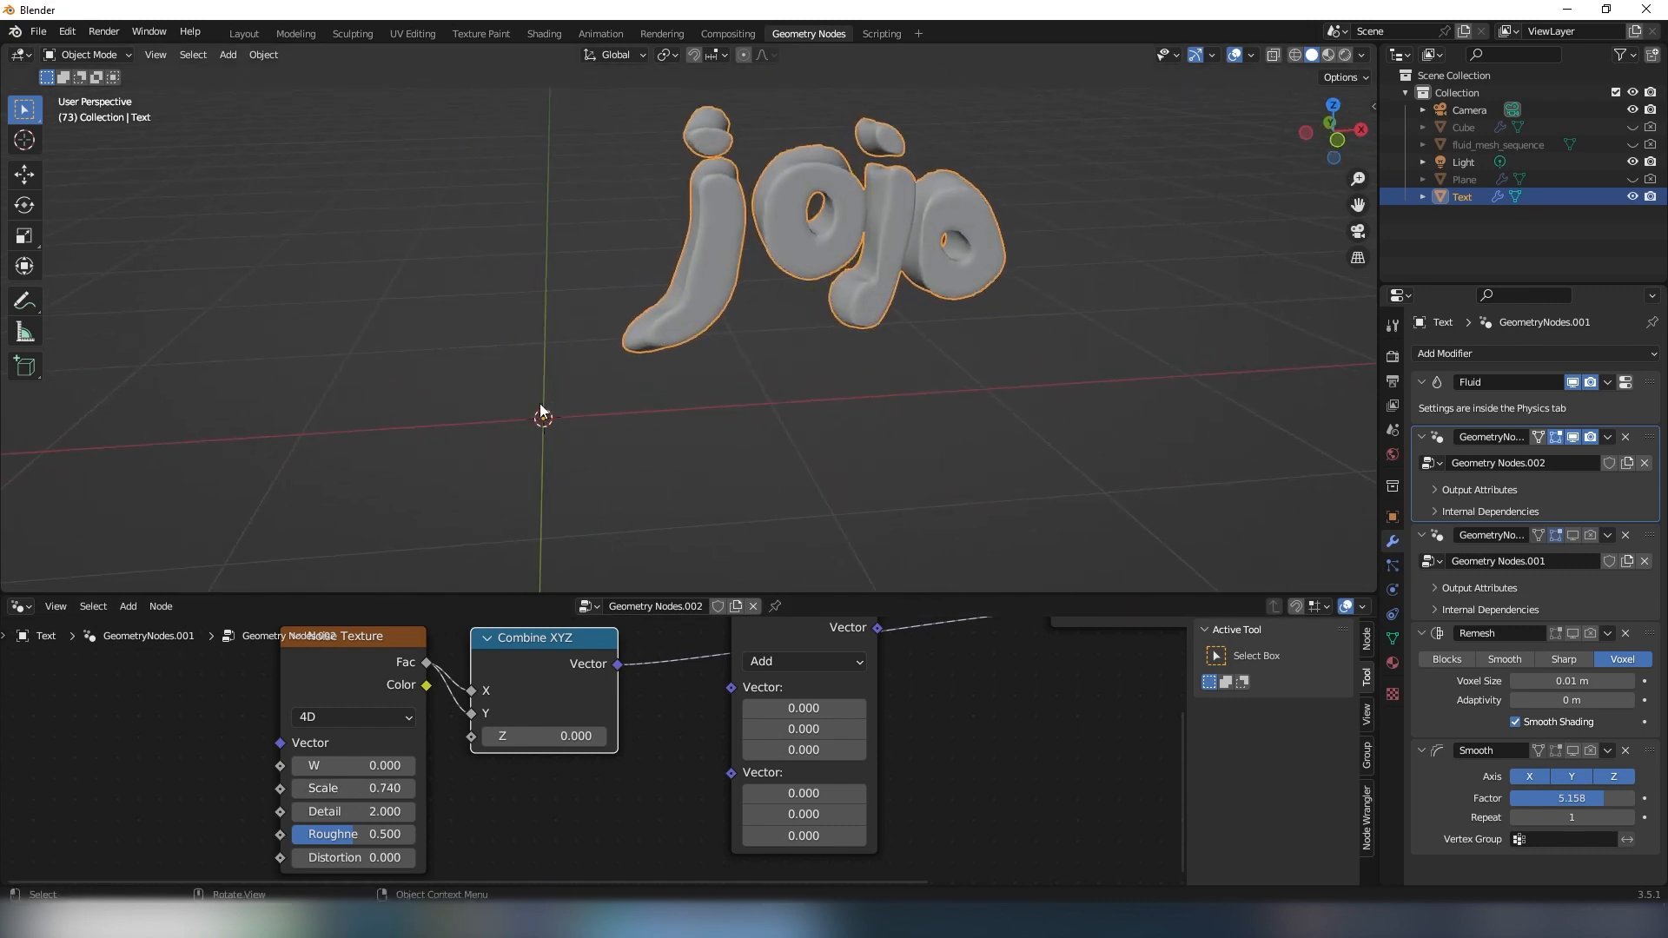
pyautogui.moveTo(556, 465); pyautogui.dragTo(618, 461, button='middle')
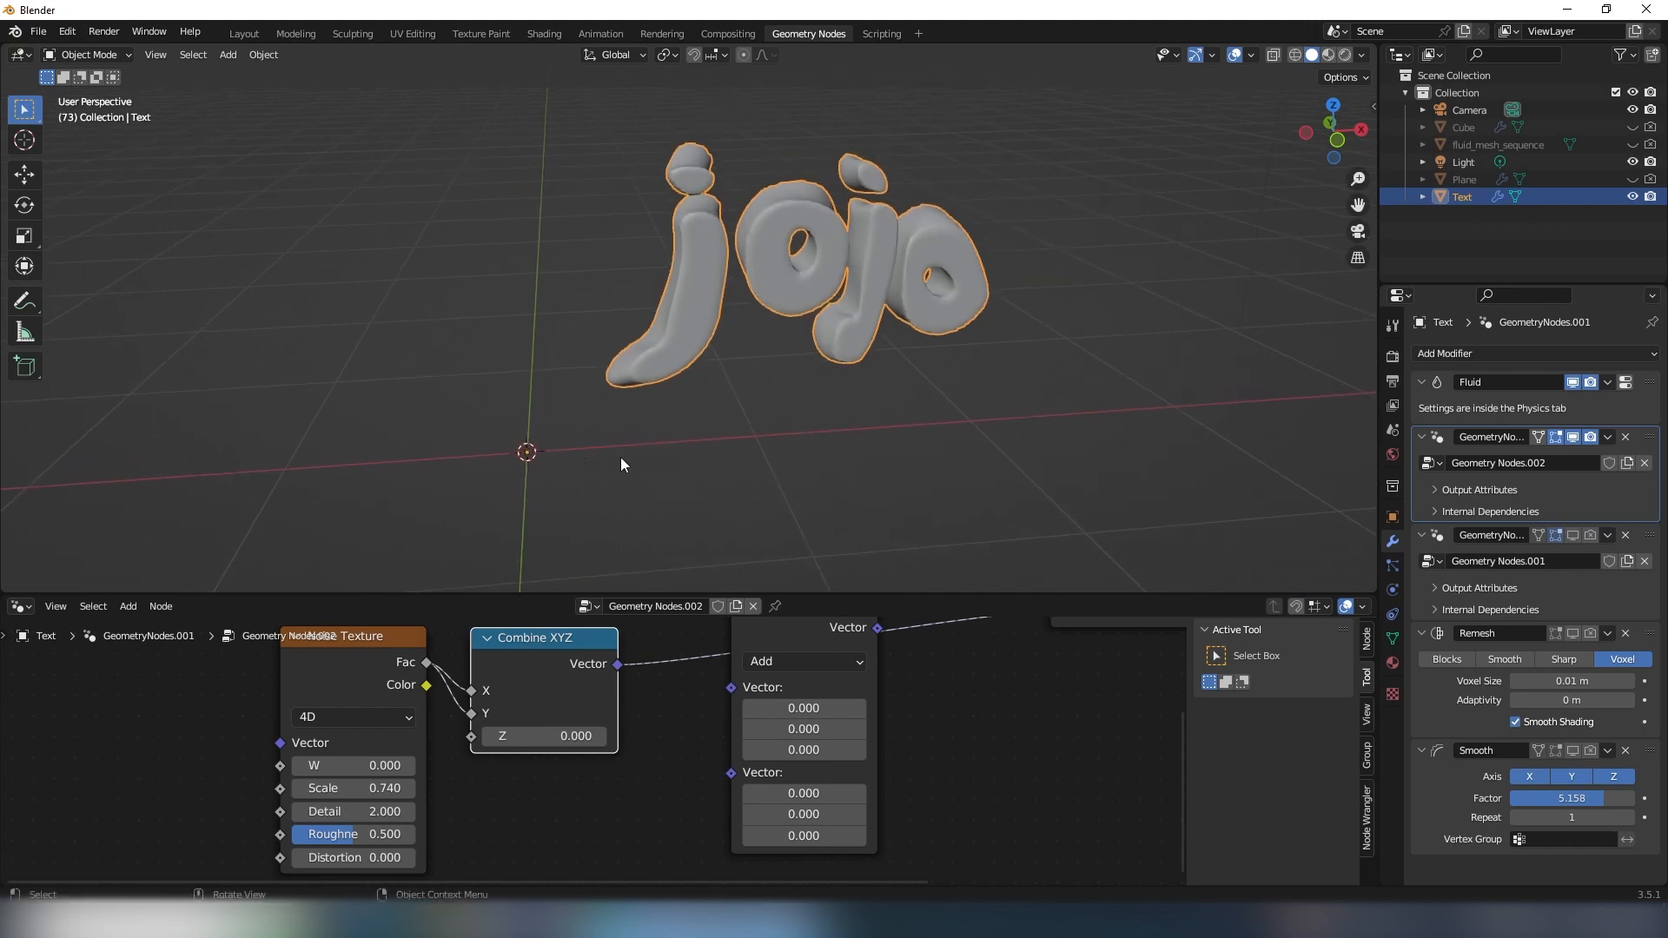
pyautogui.moveTo(738, 623); pyautogui.dragTo(628, 663, button='middle')
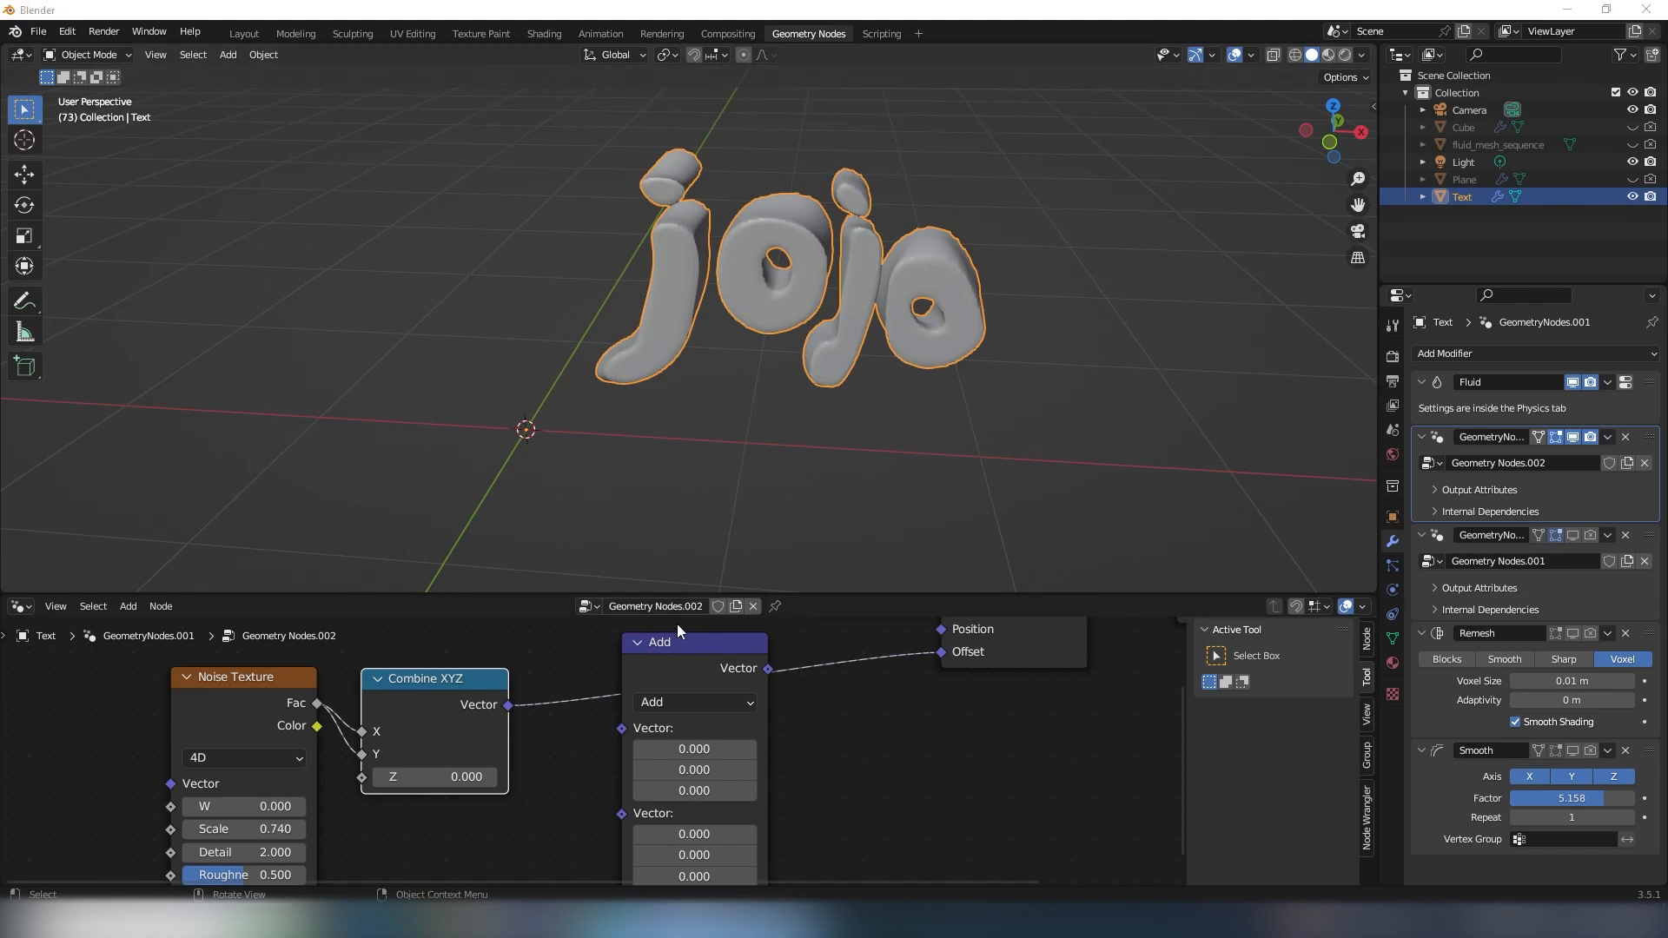
# - Connect the Combine XYZ vector to the Vector Math node's first input and switch its operation to Subtract
pyautogui.moveTo(554, 744); pyautogui.dragTo(554, 738, button='middle')
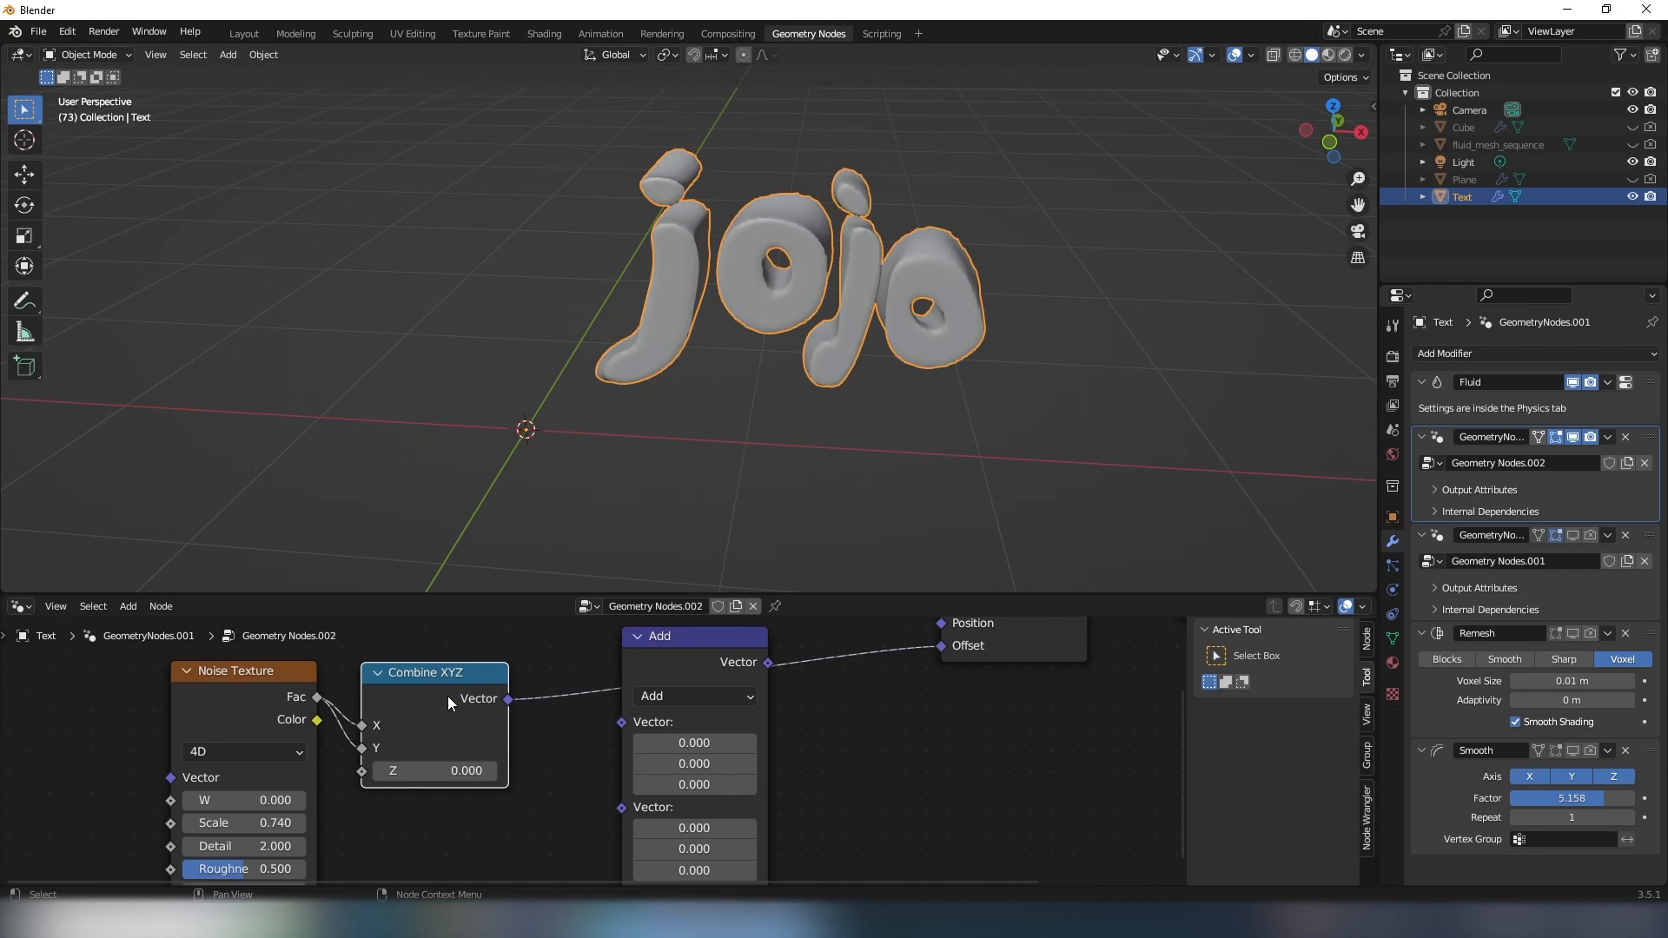
pyautogui.moveTo(448, 697); pyautogui.dragTo(448, 712)
pyautogui.moveTo(474, 708); pyautogui.dragTo(302, 702, button='middle')
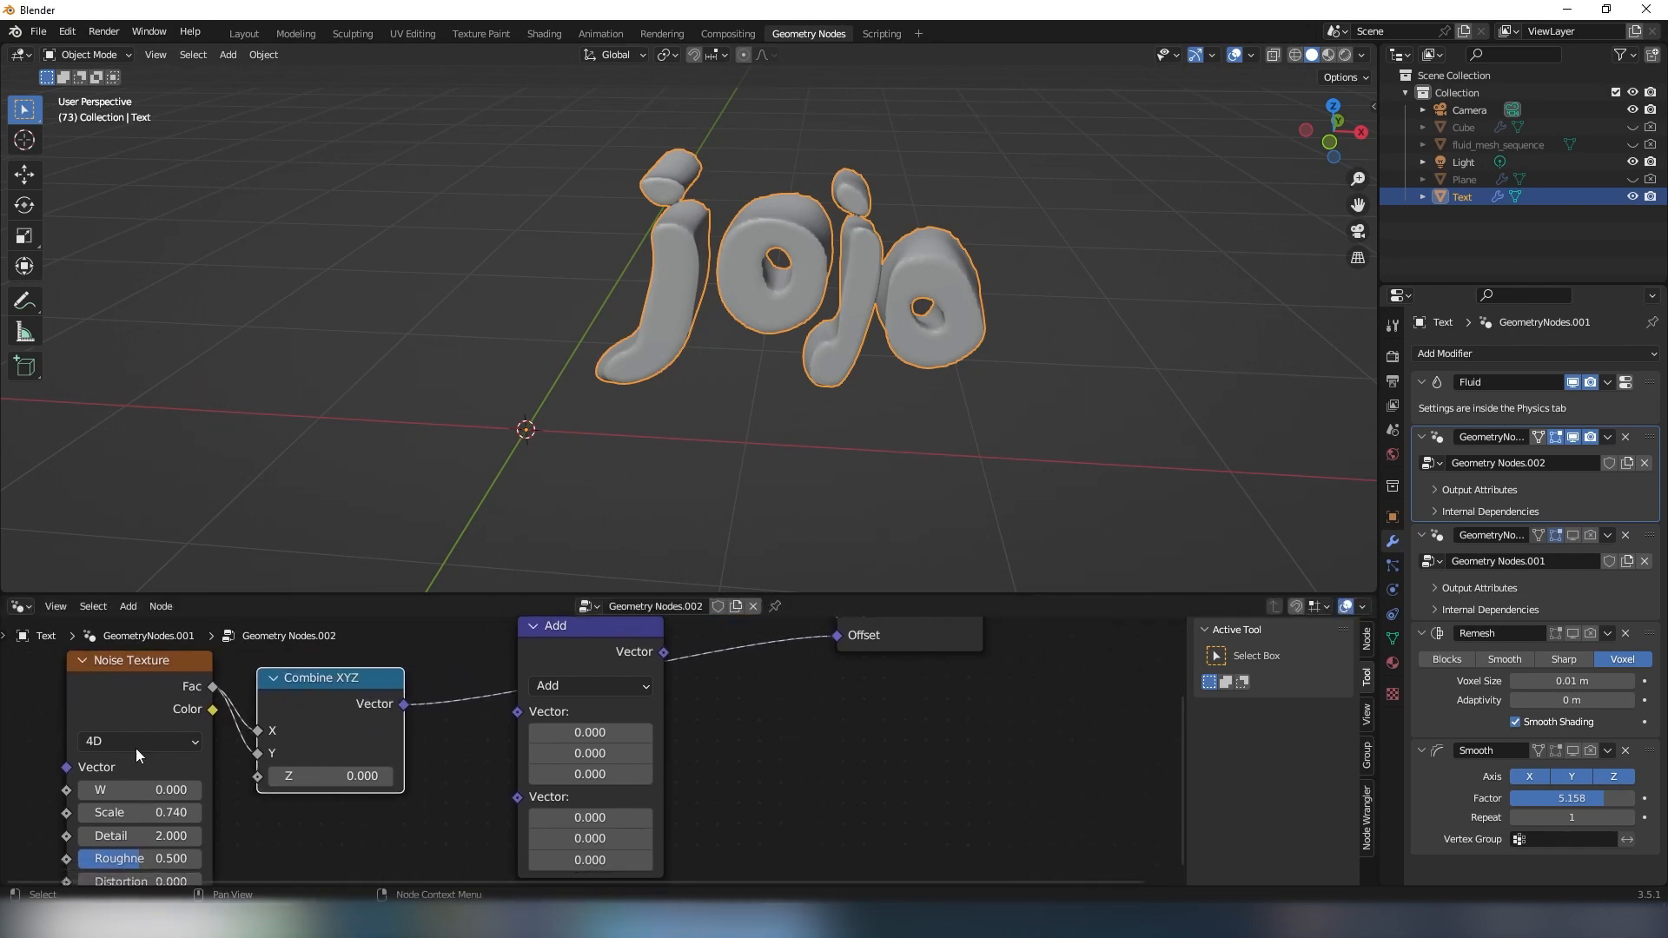
pyautogui.moveTo(136, 748); pyautogui.dragTo(133, 748, button='middle')
pyautogui.moveTo(634, 343); pyautogui.dragTo(657, 331, button='middle')
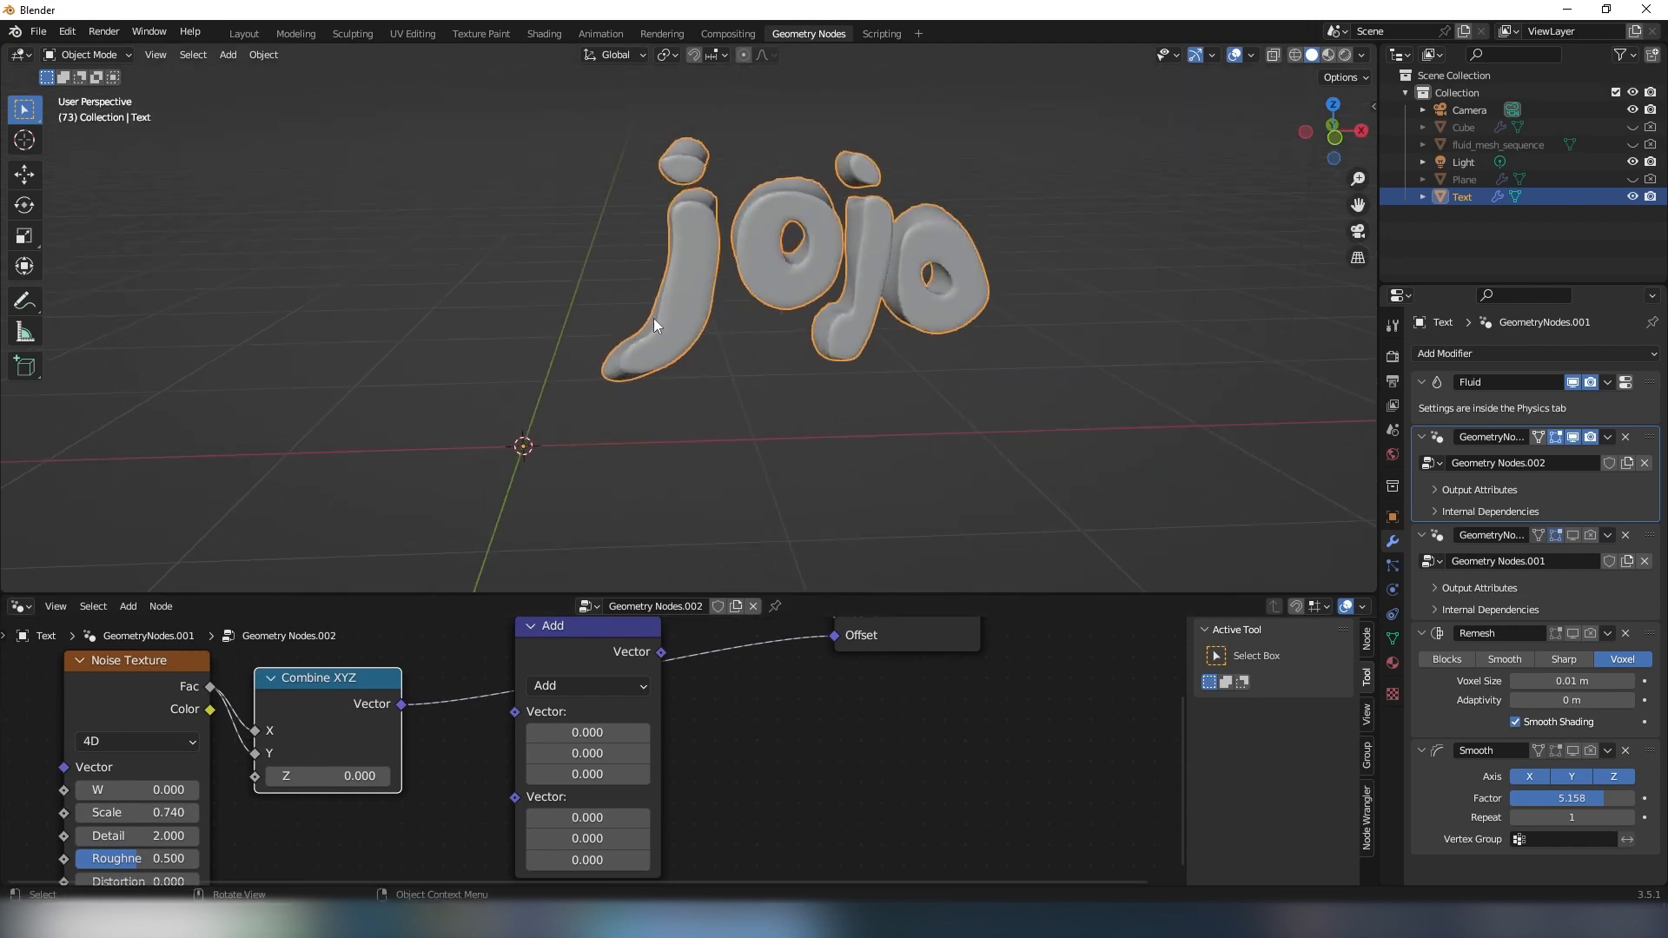
pyautogui.moveTo(409, 721); pyautogui.dragTo(395, 718, button='middle')
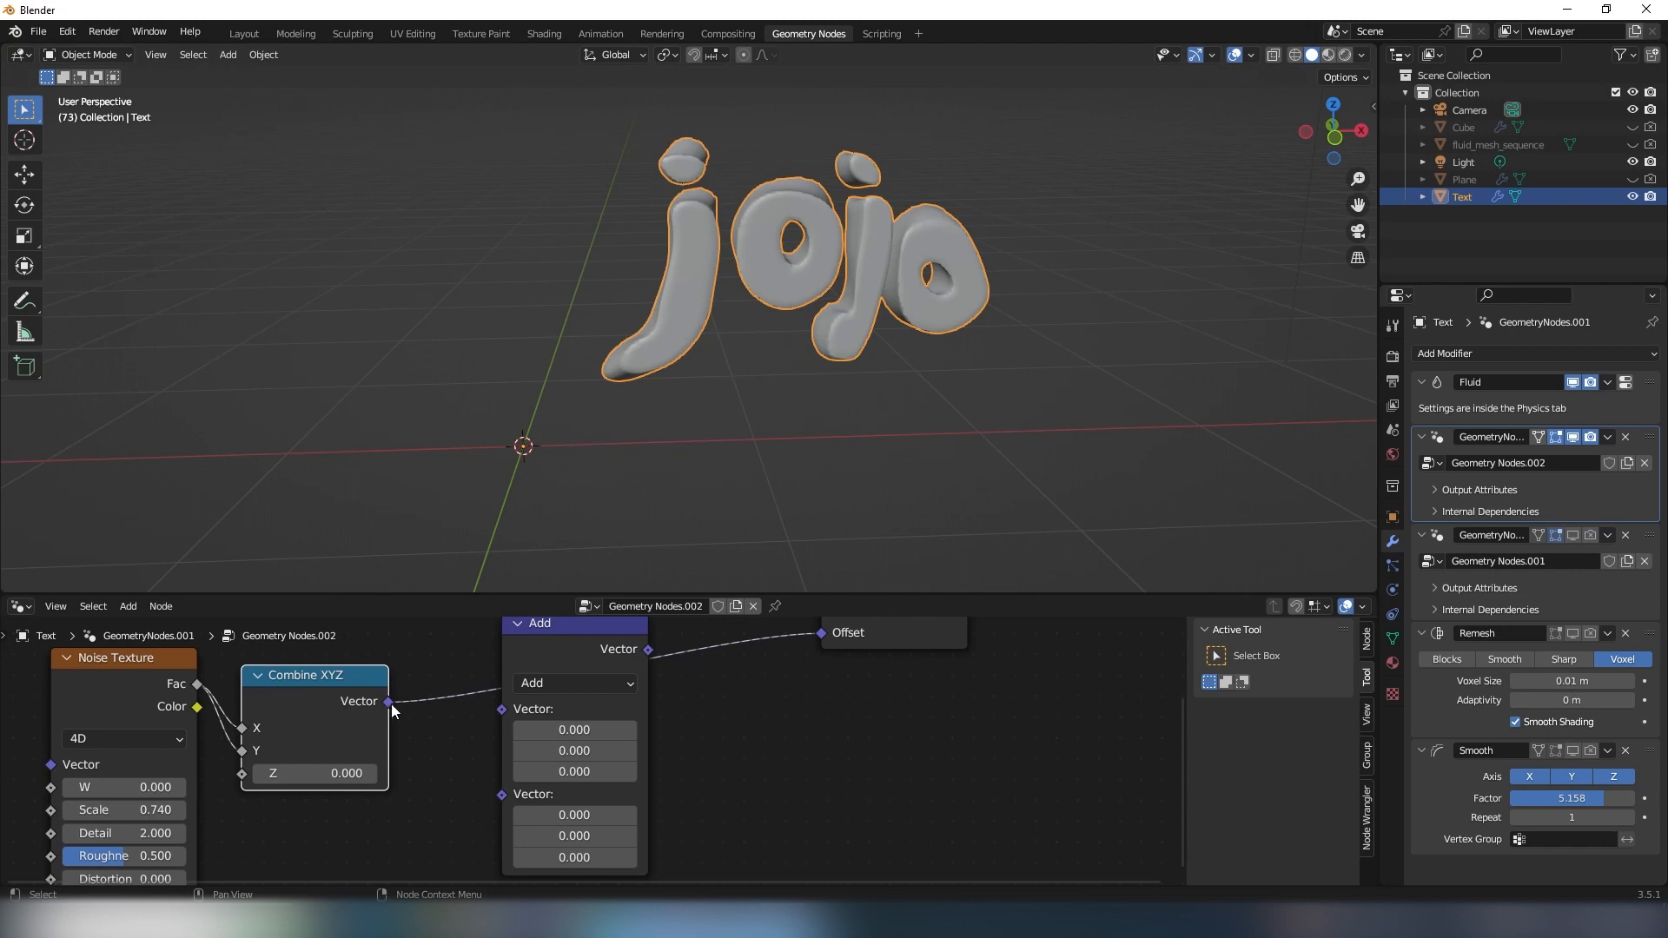
pyautogui.moveTo(388, 701); pyautogui.dragTo(514, 711)
pyautogui.click(573, 682)
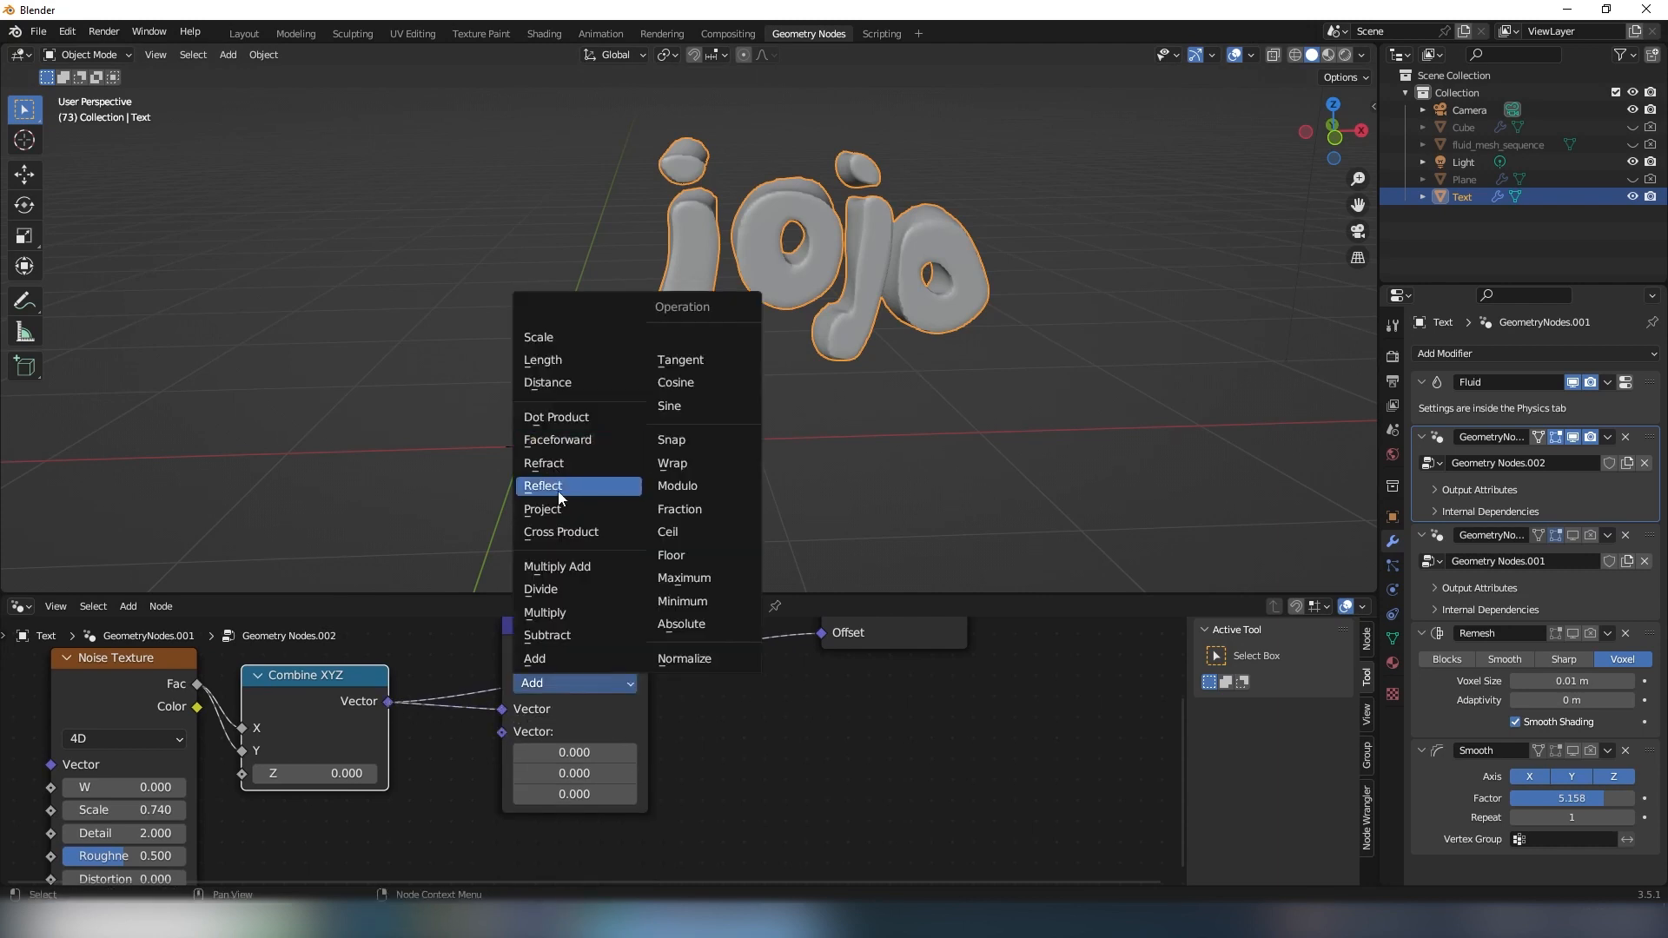
pyautogui.click(561, 640)
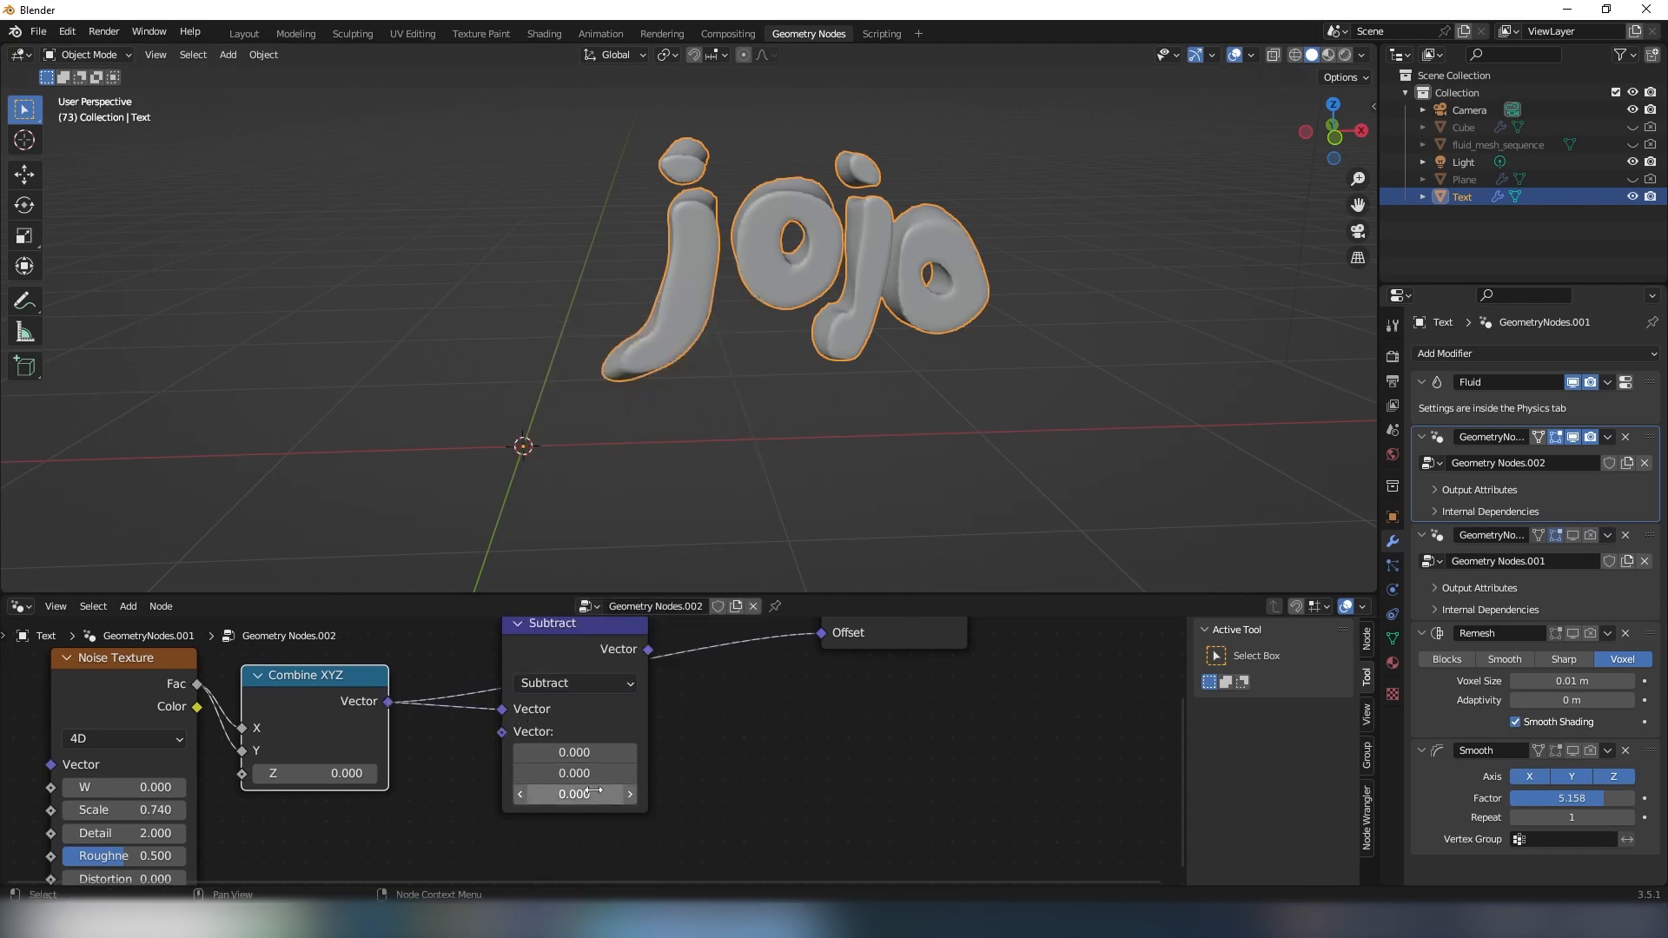
# - Set all three components of the Subtract node's second vector to 0.5 and connect its output to Set Position's Offset
pyautogui.click(570, 752)
pyautogui.write('0.5')
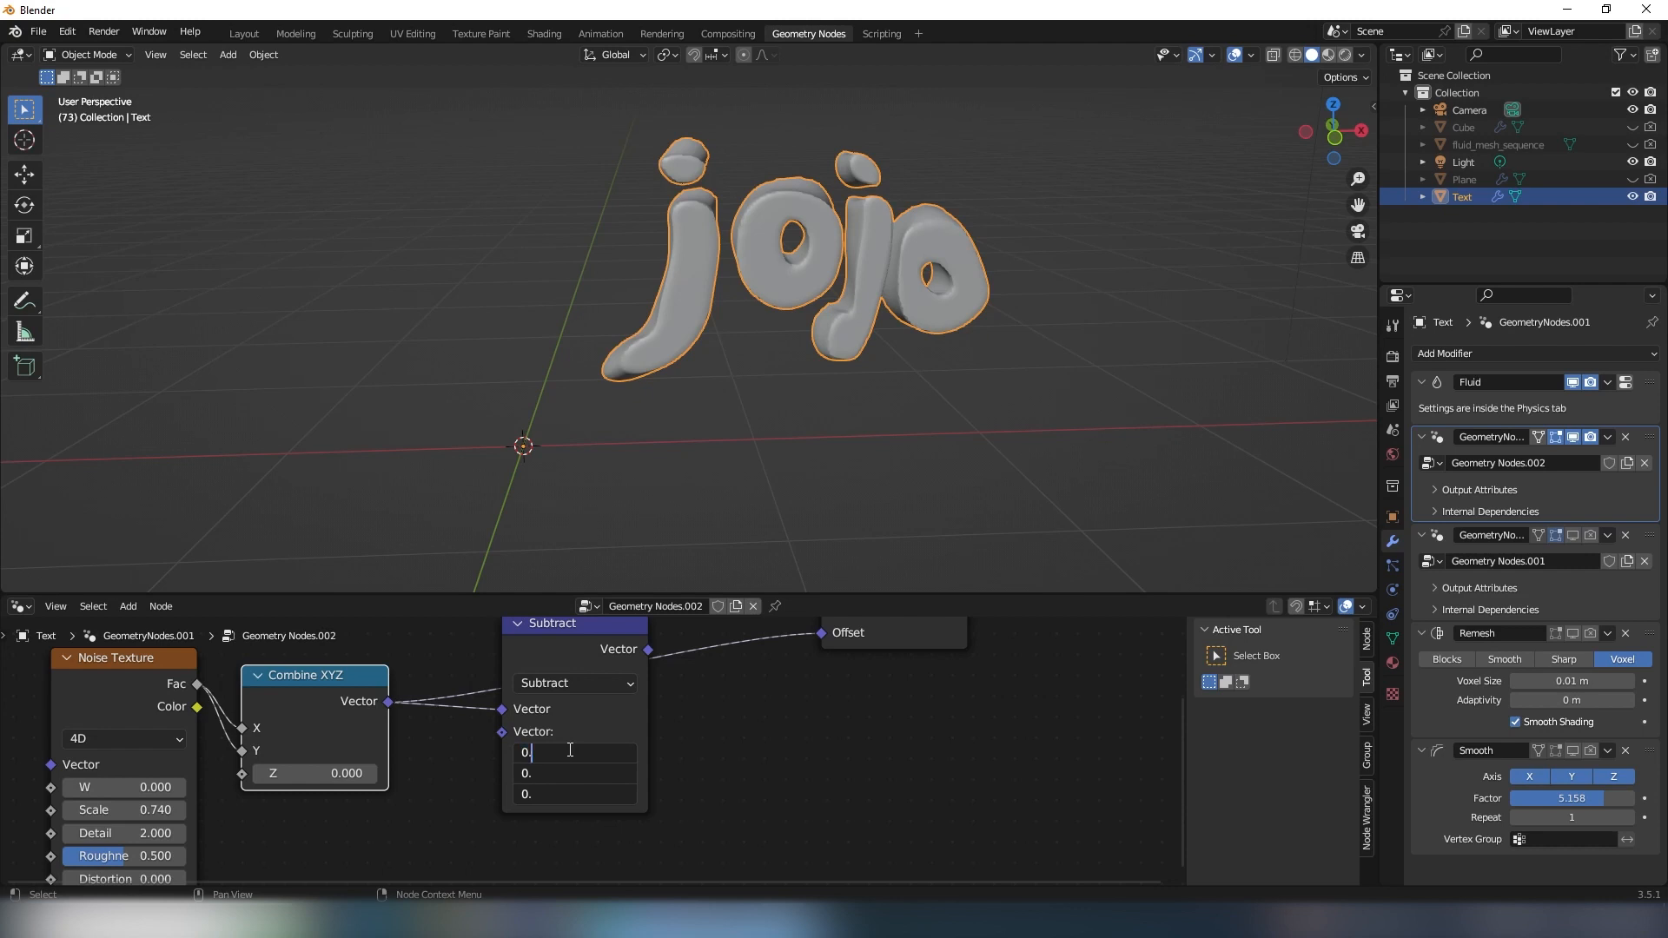
pyautogui.press('Return')
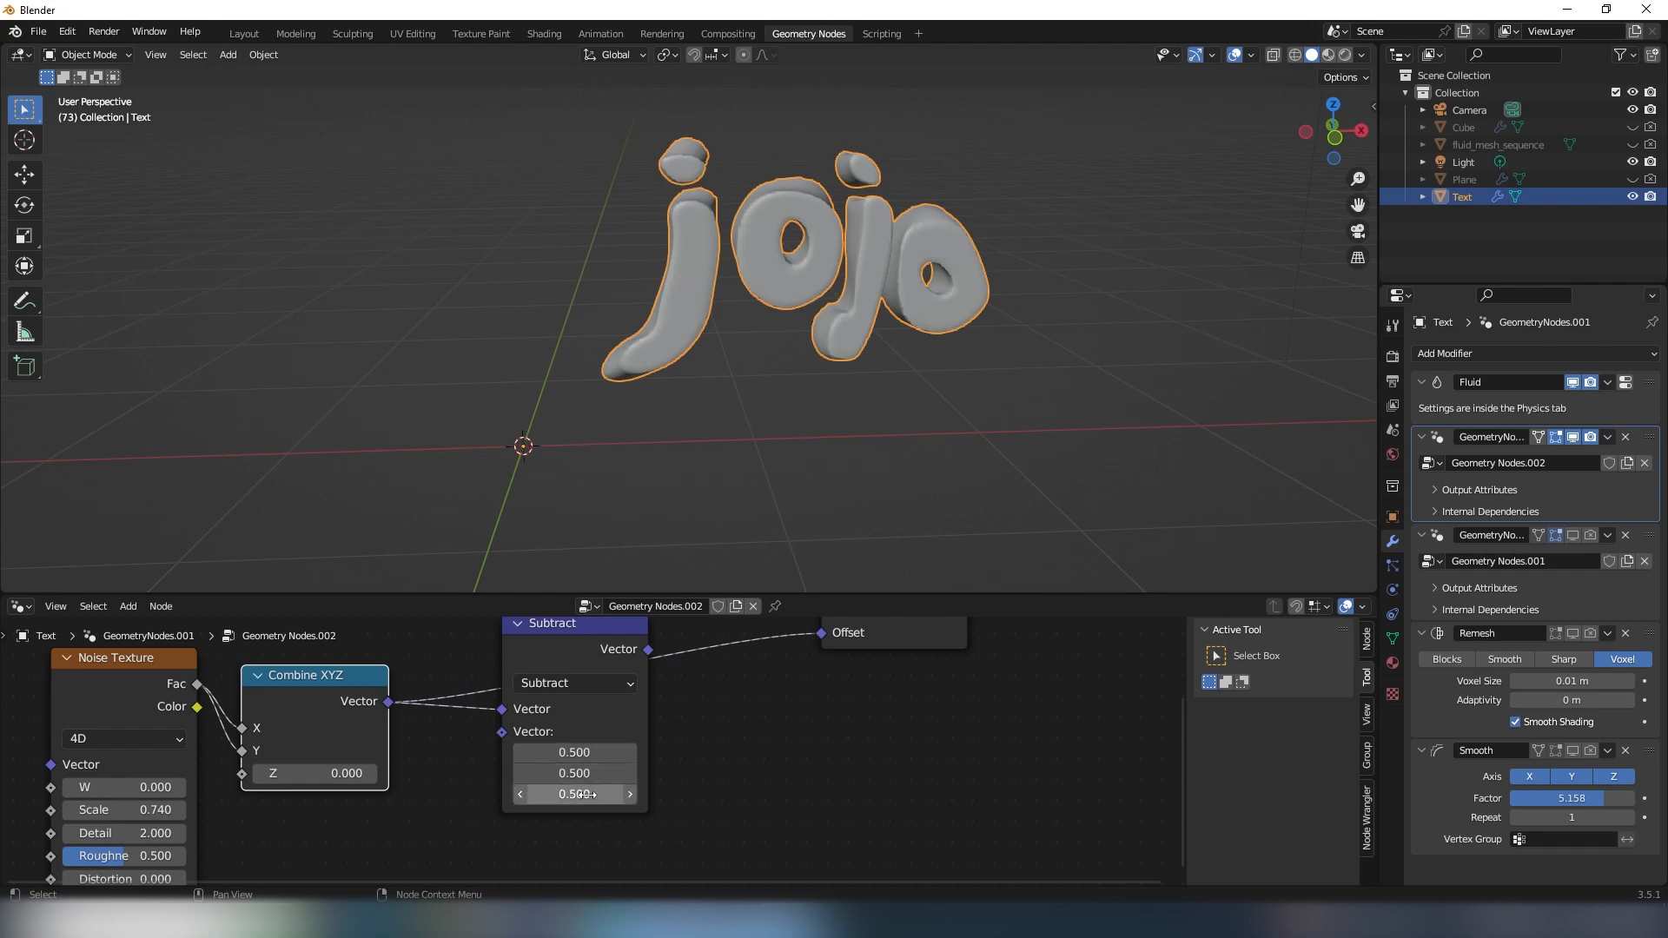
pyautogui.moveTo(749, 657); pyautogui.dragTo(725, 722, button='middle')
pyautogui.moveTo(626, 717); pyautogui.dragTo(795, 700)
# - Add a Scene Time node before the Noise Texture node
pyautogui.moveTo(678, 389); pyautogui.dragTo(647, 477, button='middle')
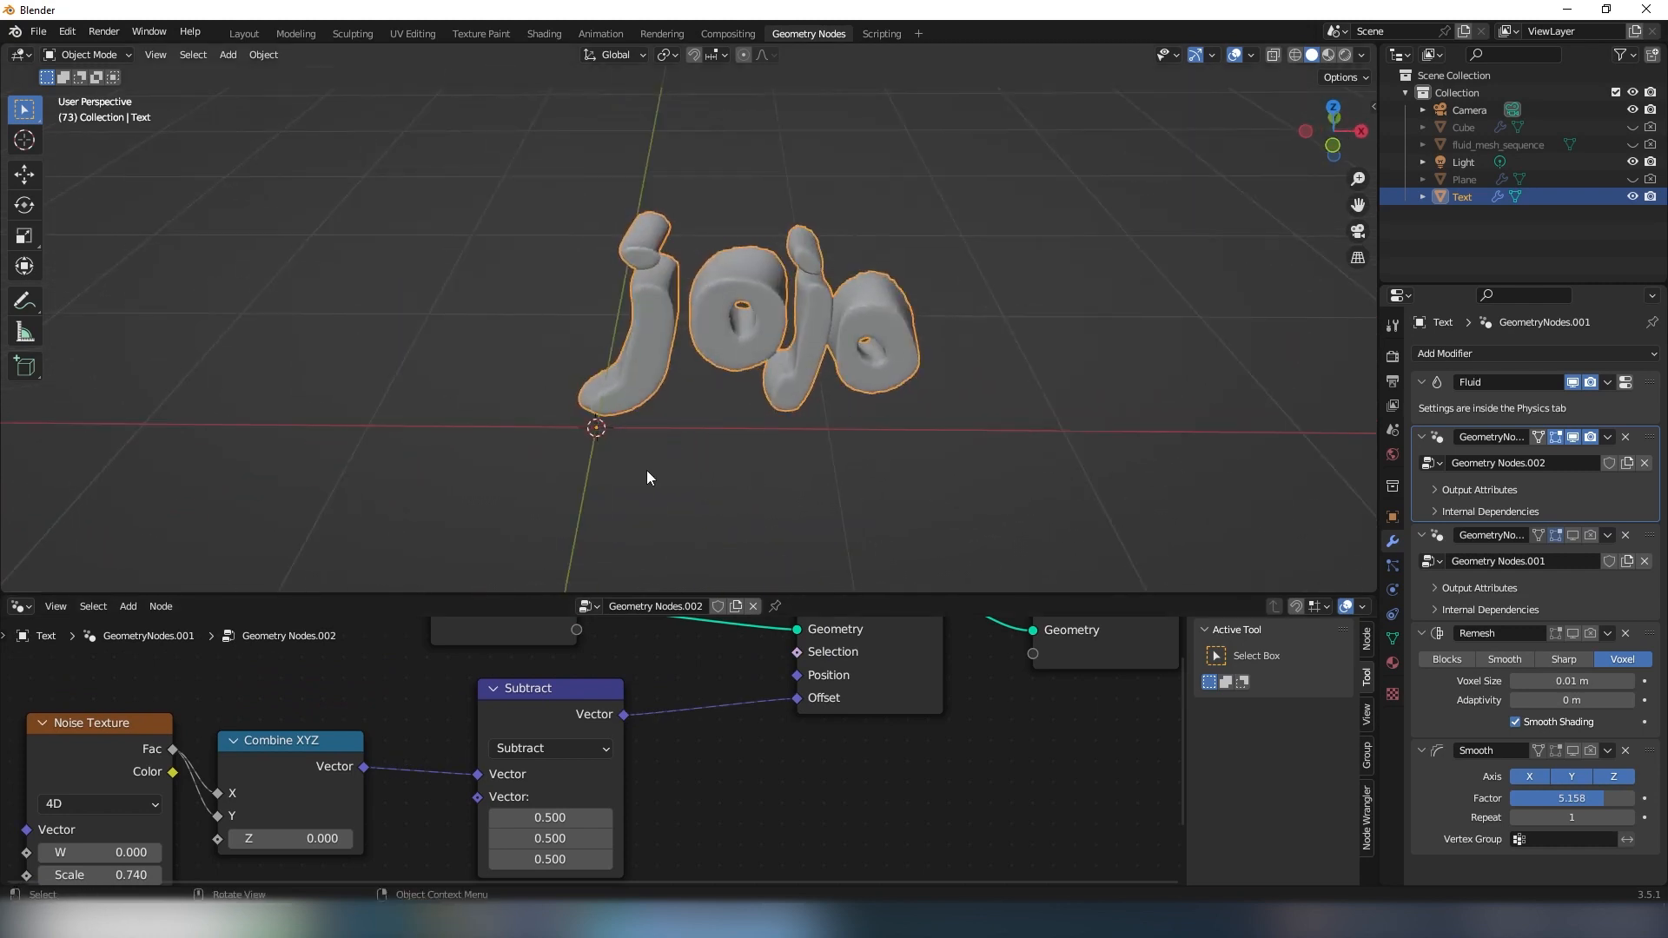
pyautogui.moveTo(706, 410); pyautogui.dragTo(734, 395, button='middle')
pyautogui.scroll(-3, 278, 778)
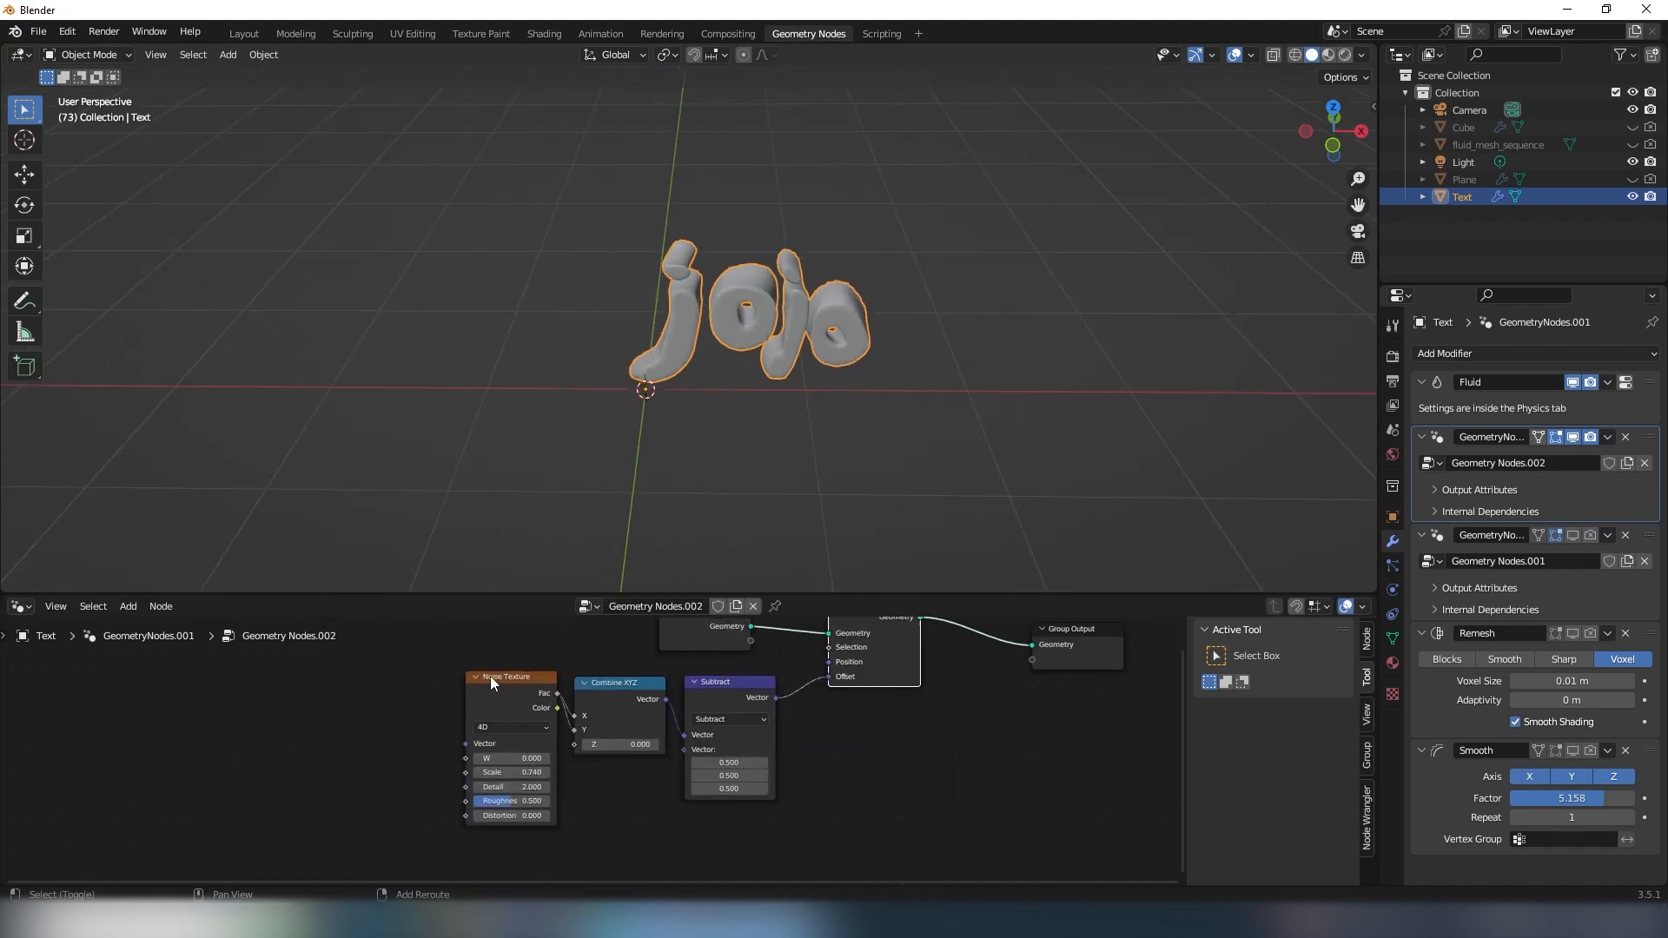
pyautogui.scroll(3, 486, 678)
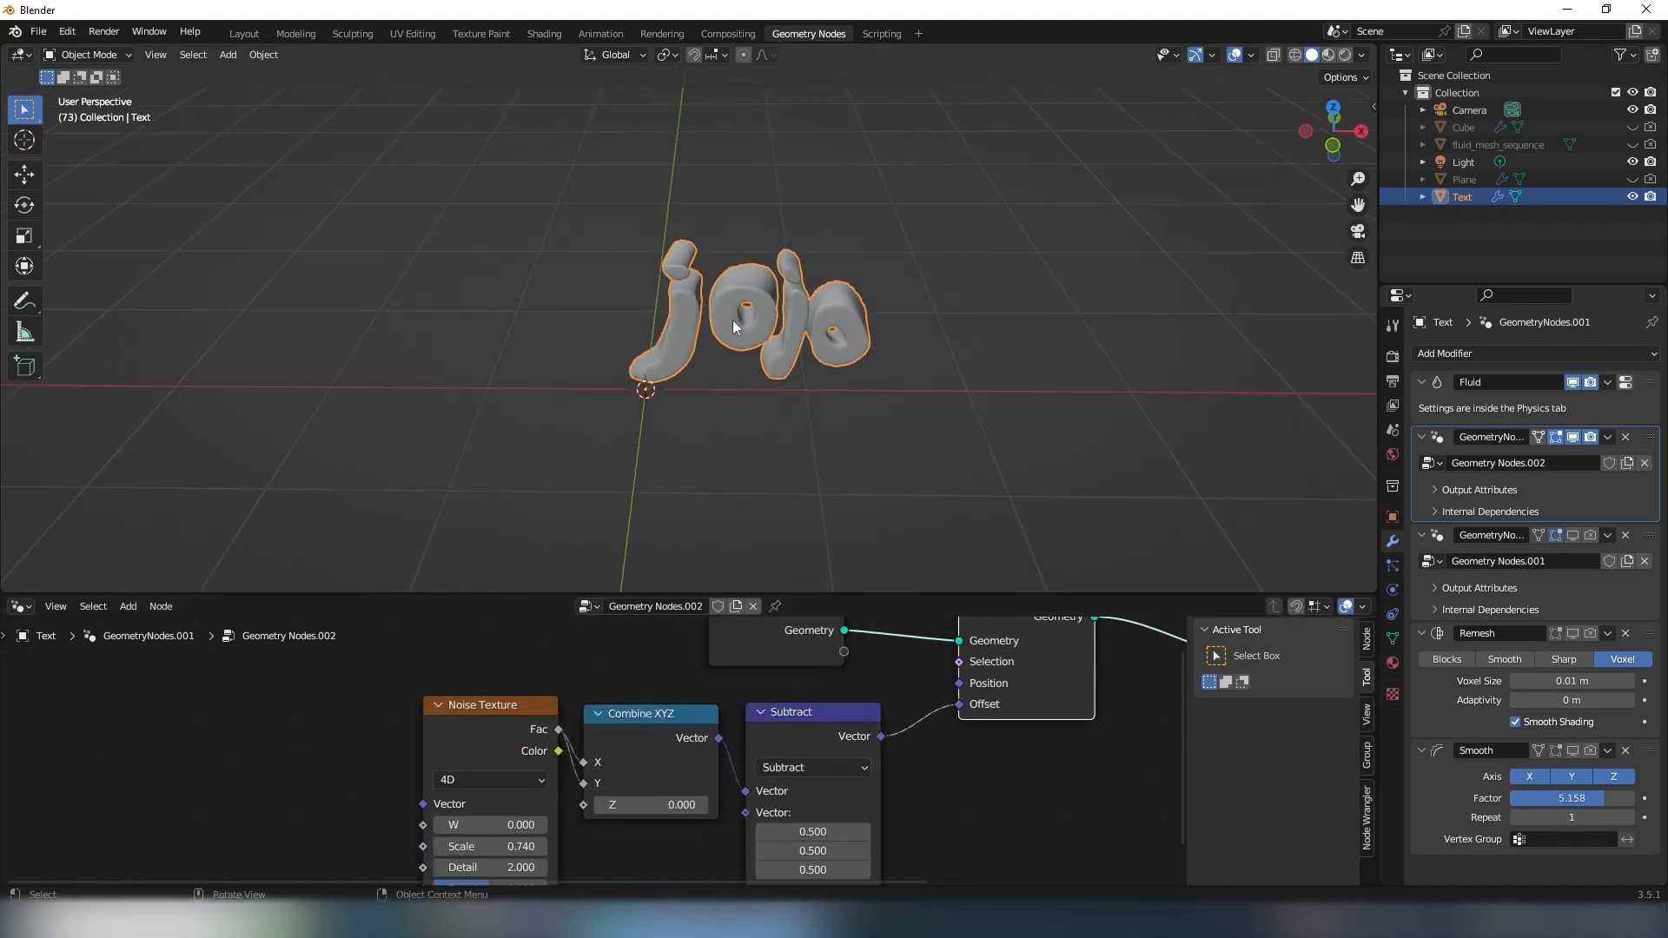
pyautogui.moveTo(660, 389); pyautogui.dragTo(701, 364, button='middle')
pyautogui.moveTo(333, 754); pyautogui.dragTo(430, 741, button='middle')
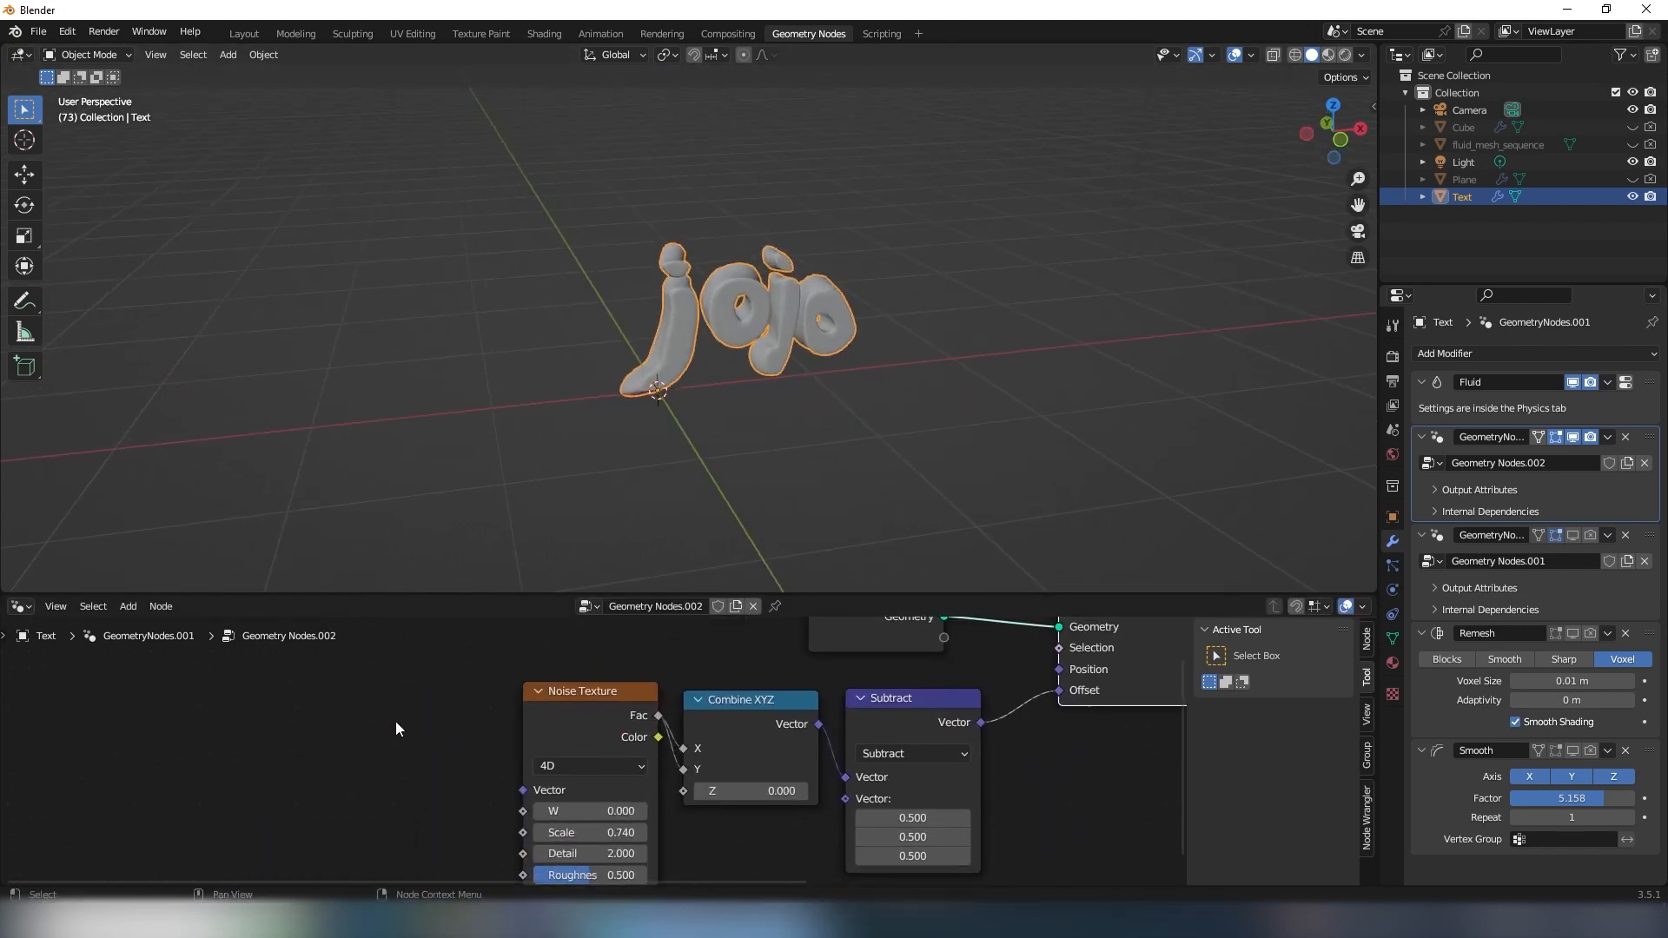
pyautogui.hotkey('shift', 'a')
pyautogui.write('sce')
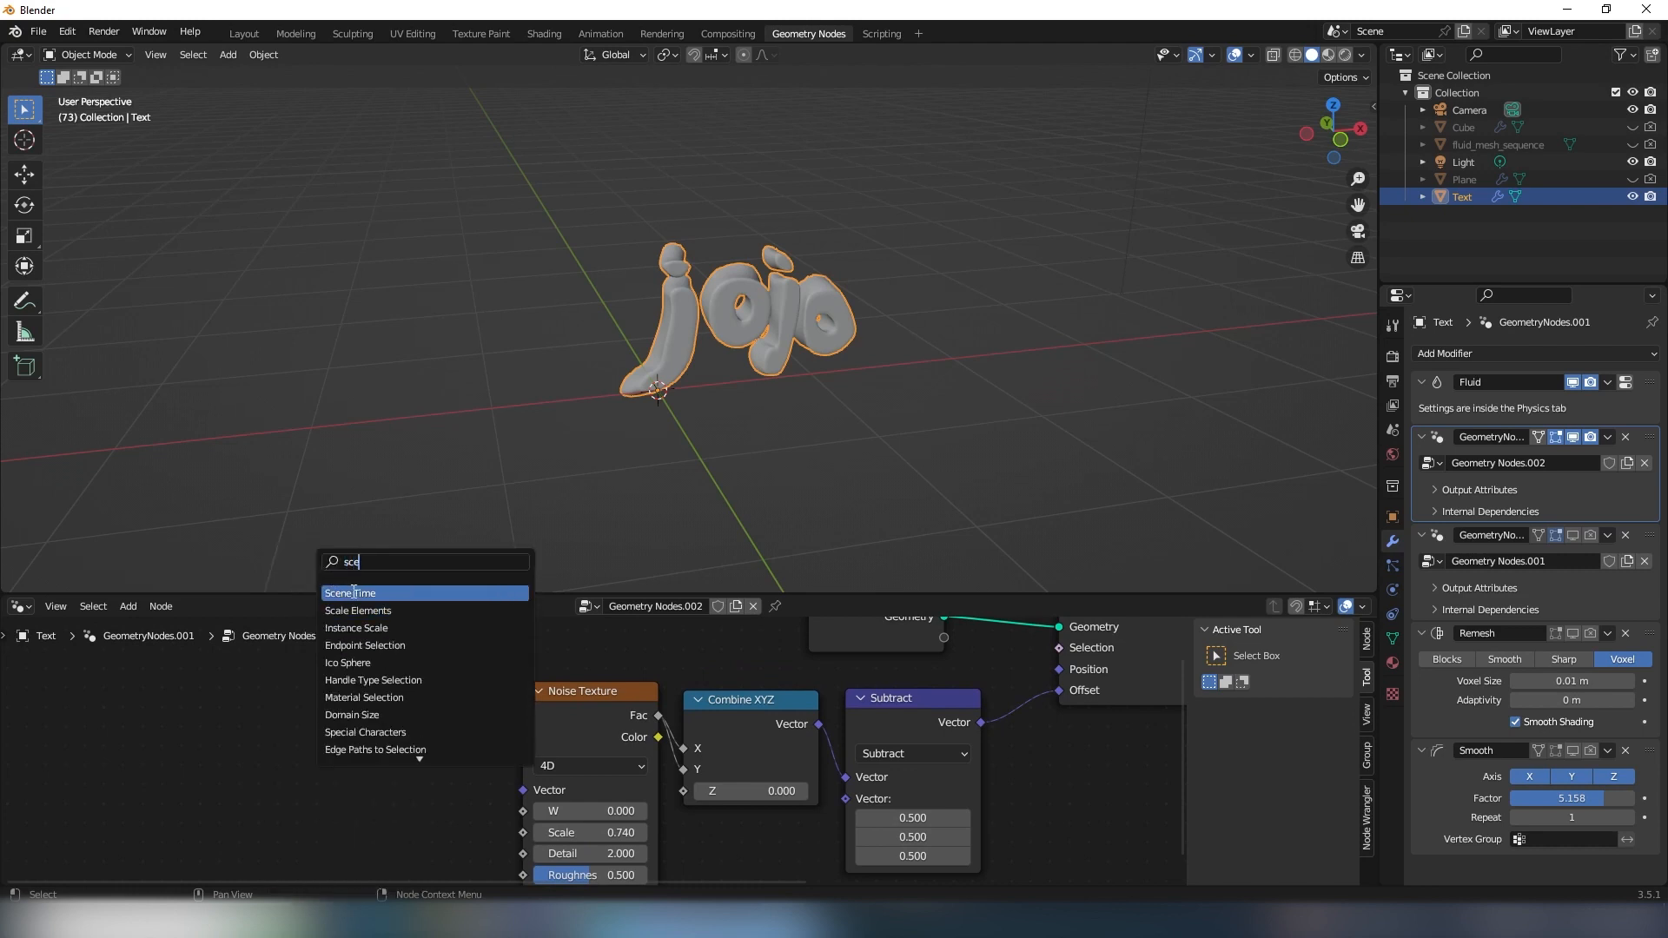
pyautogui.click(354, 593)
pyautogui.click(354, 781)
pyautogui.moveTo(354, 781); pyautogui.dragTo(371, 718, button='middle')
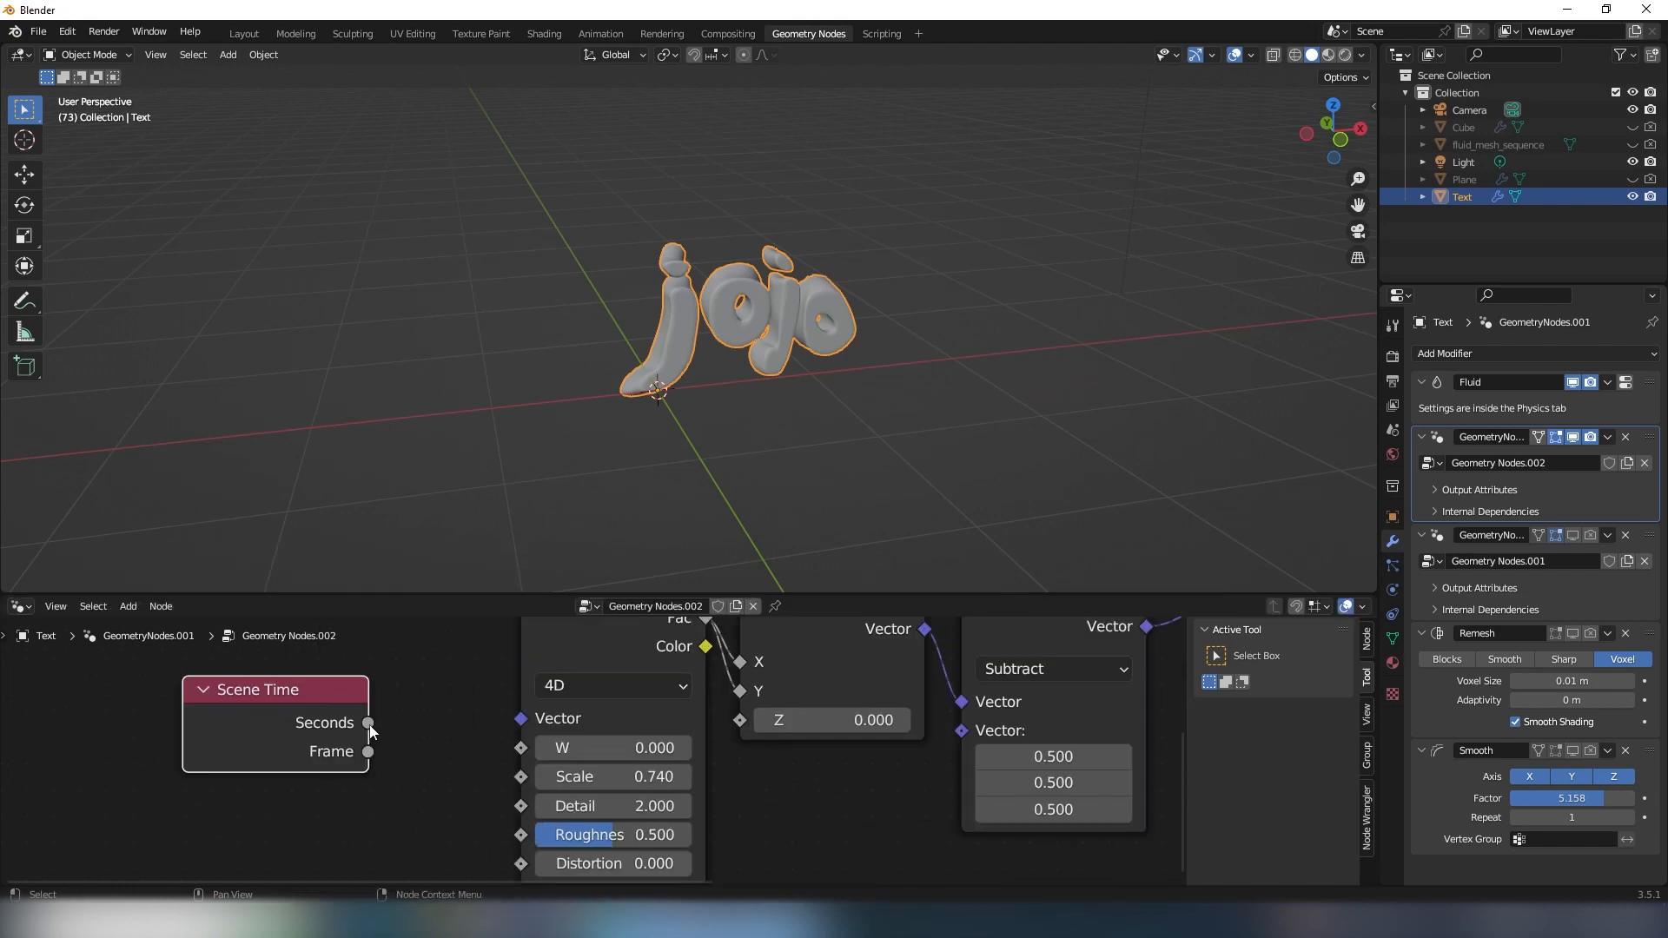
# - Try the Noise Texture's W at 6.800 to see how it deforms the lettering
pyautogui.moveTo(370, 724); pyautogui.dragTo(477, 789)
pyautogui.scroll(3, 733, 443)
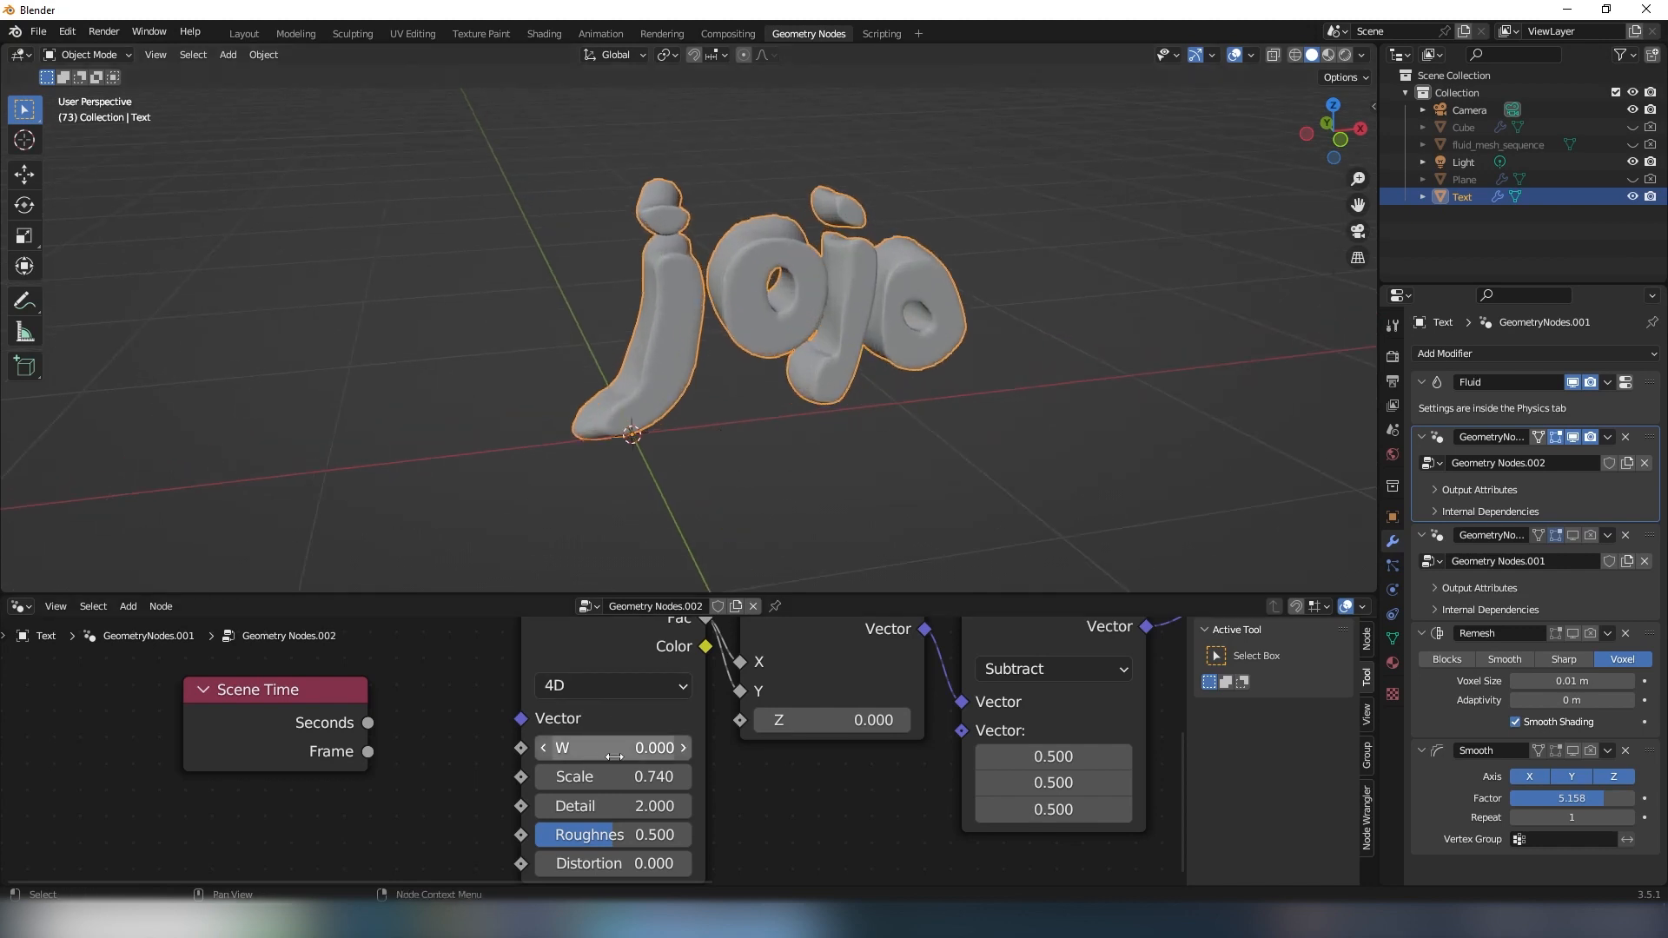
pyautogui.moveTo(611, 753); pyautogui.dragTo(856, 354)
pyautogui.moveTo(855, 354); pyautogui.dragTo(877, 356, button='middle')
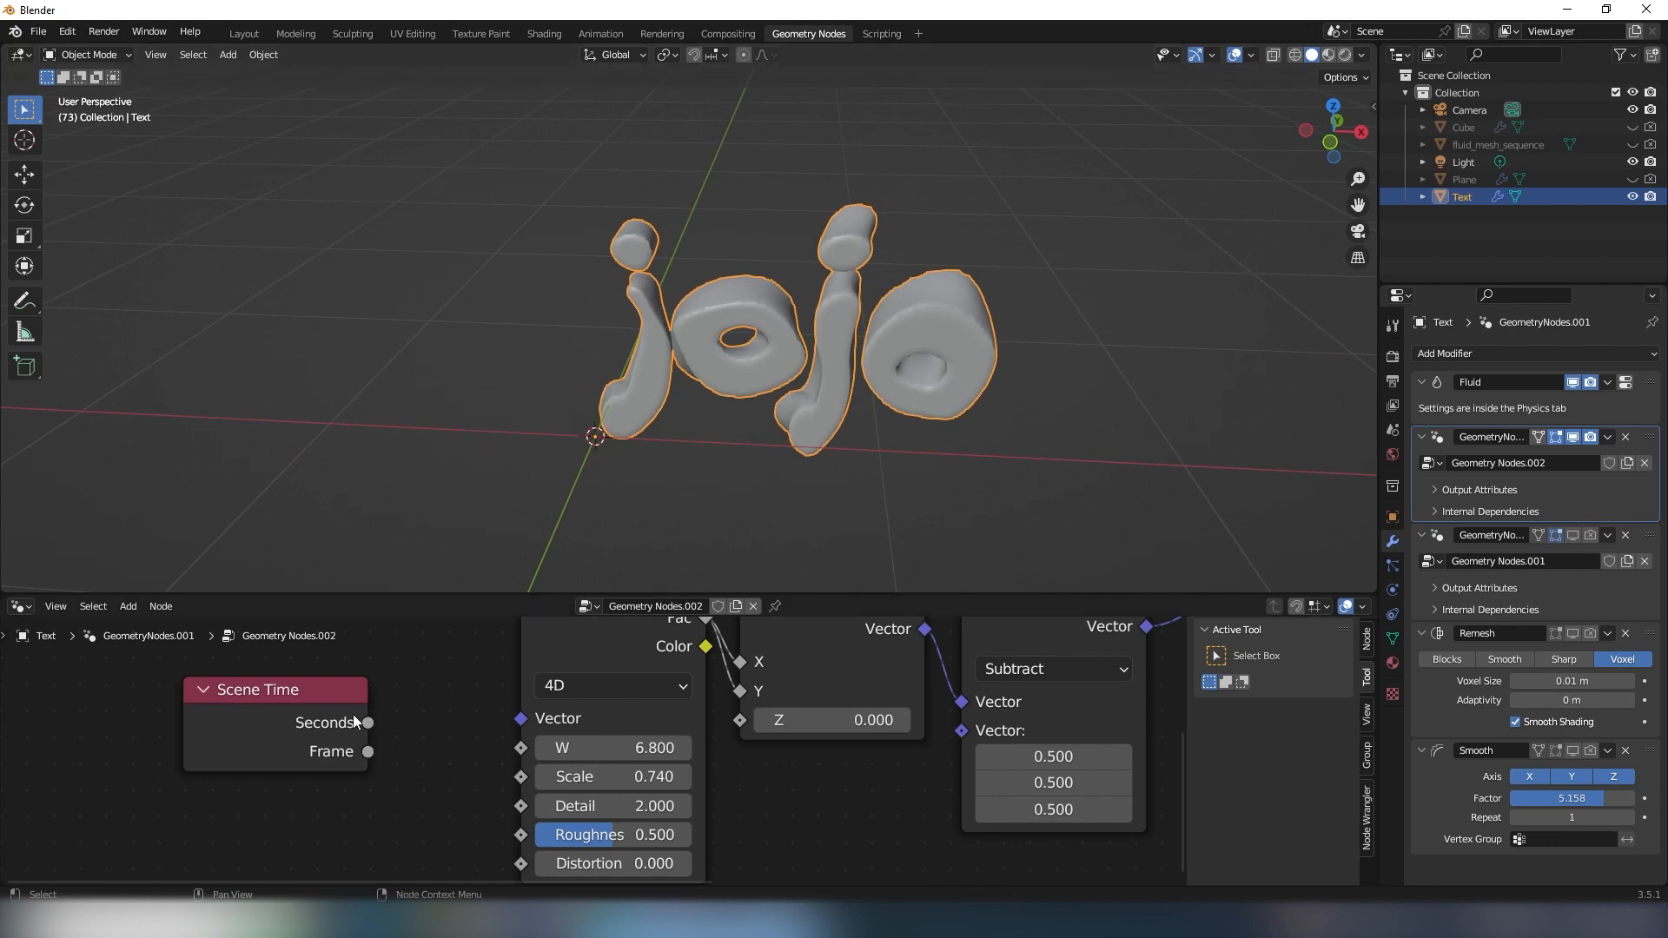
# - Connect Scene Time's Seconds output to the Noise Texture's W and play the animation to check the lettering's movement
pyautogui.moveTo(368, 724)
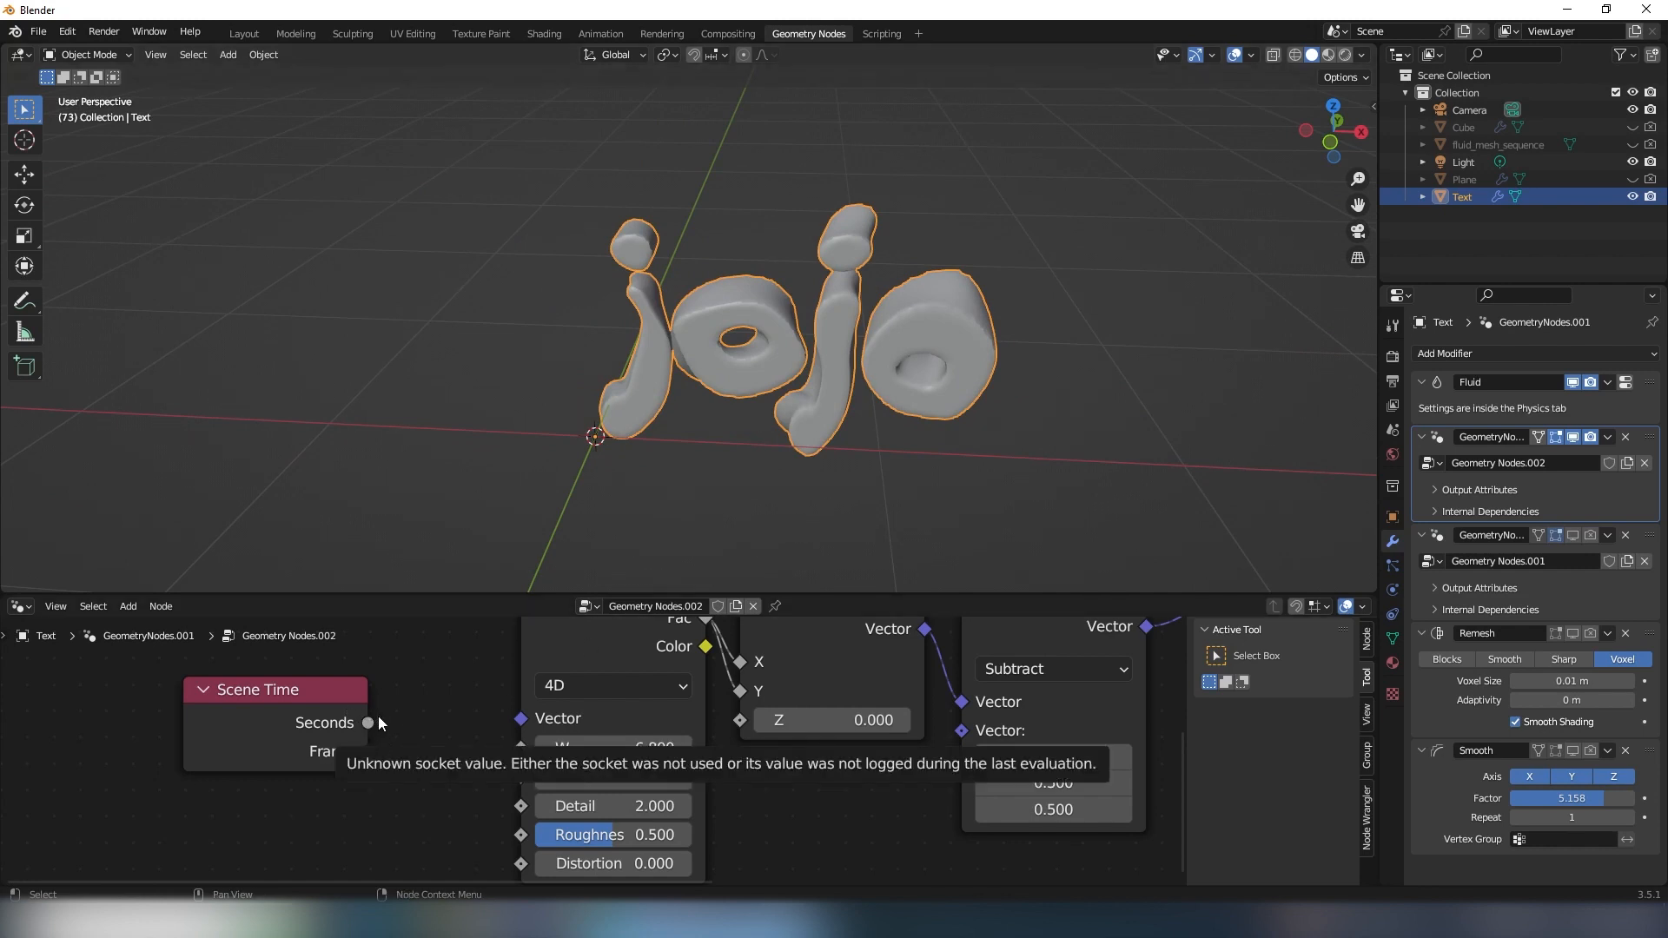
pyautogui.moveTo(368, 723); pyautogui.dragTo(521, 748)
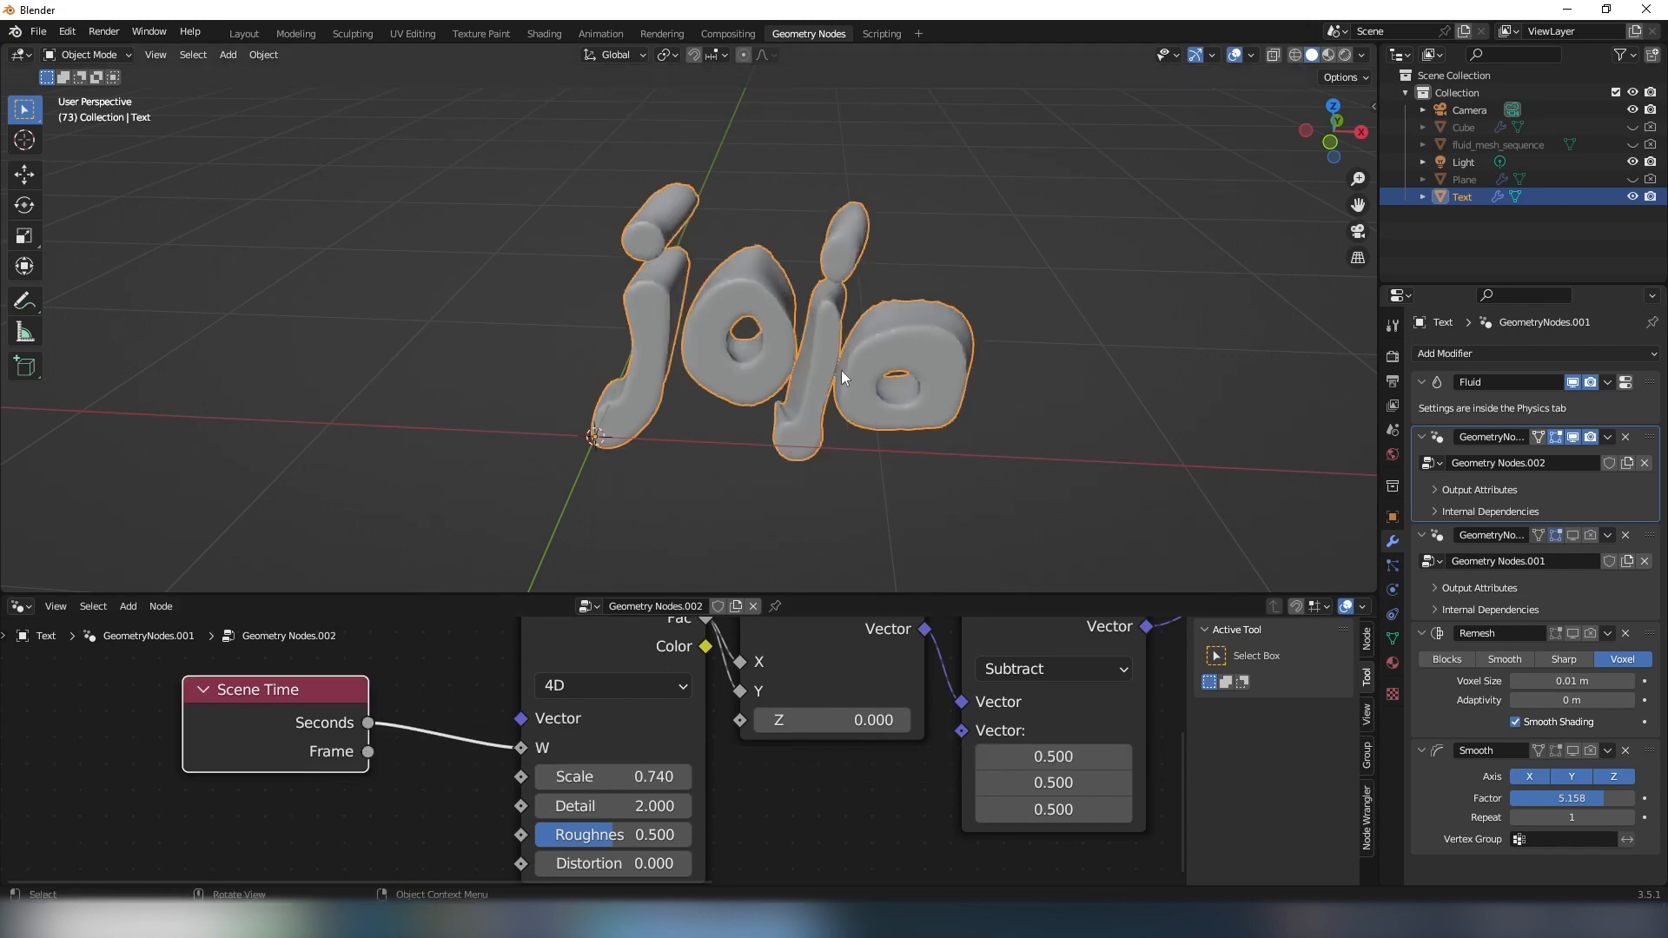
pyautogui.moveTo(841, 370); pyautogui.dragTo(887, 340, button='middle')
pyautogui.press('space')
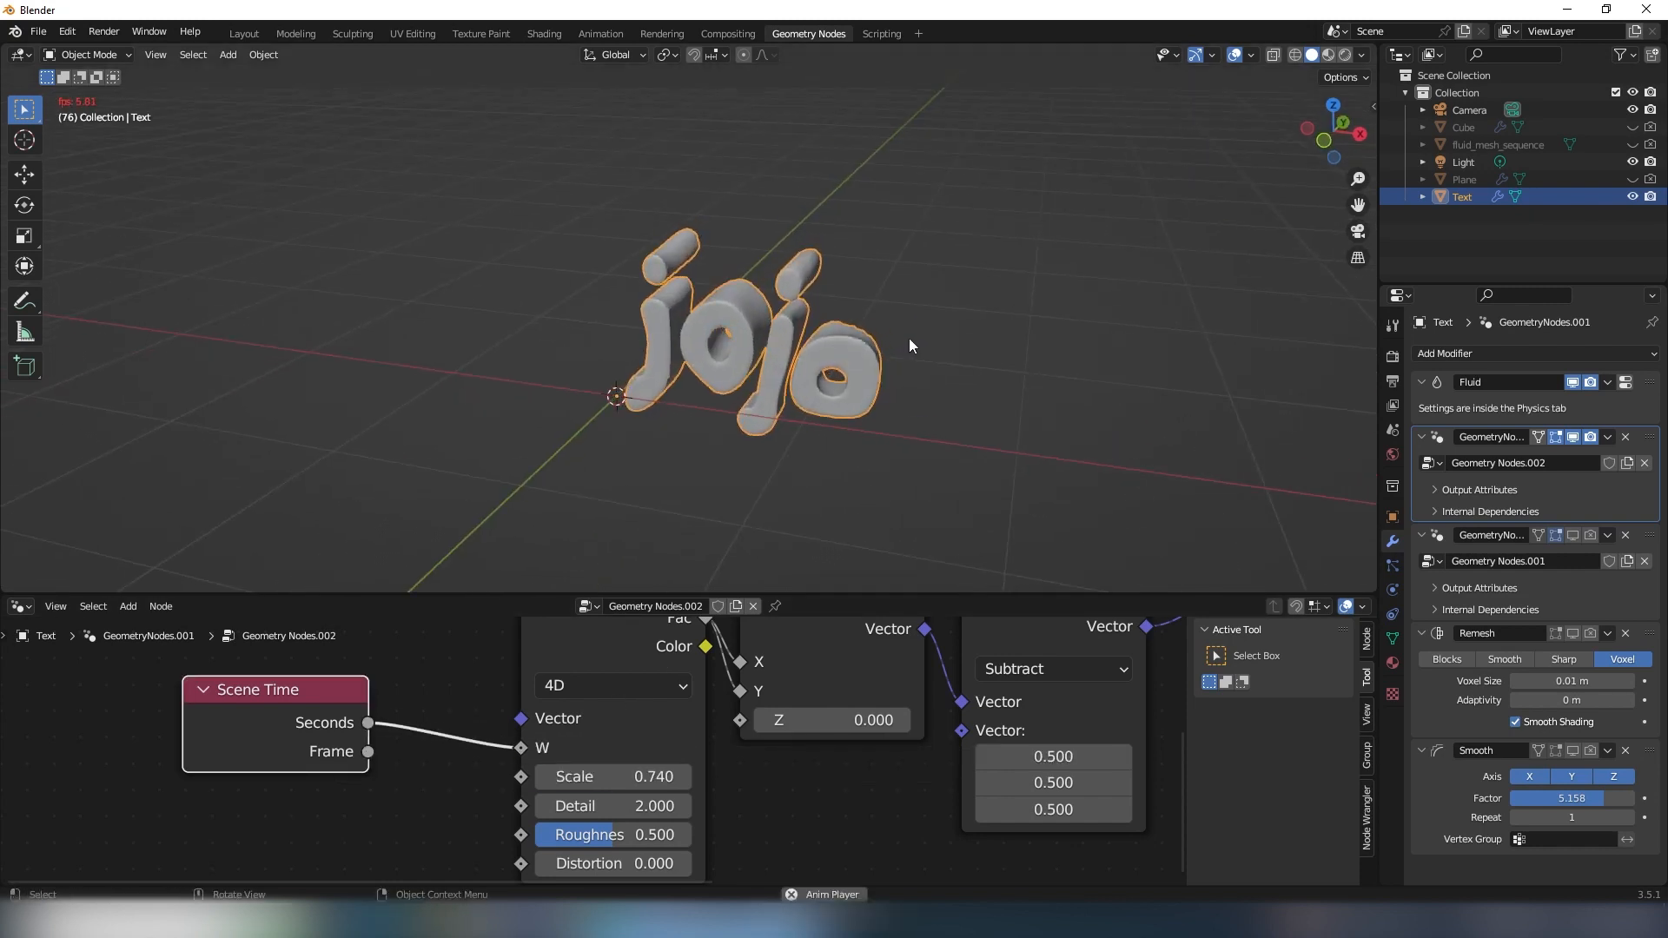
pyautogui.moveTo(895, 267); pyautogui.dragTo(851, 259, button='middle')
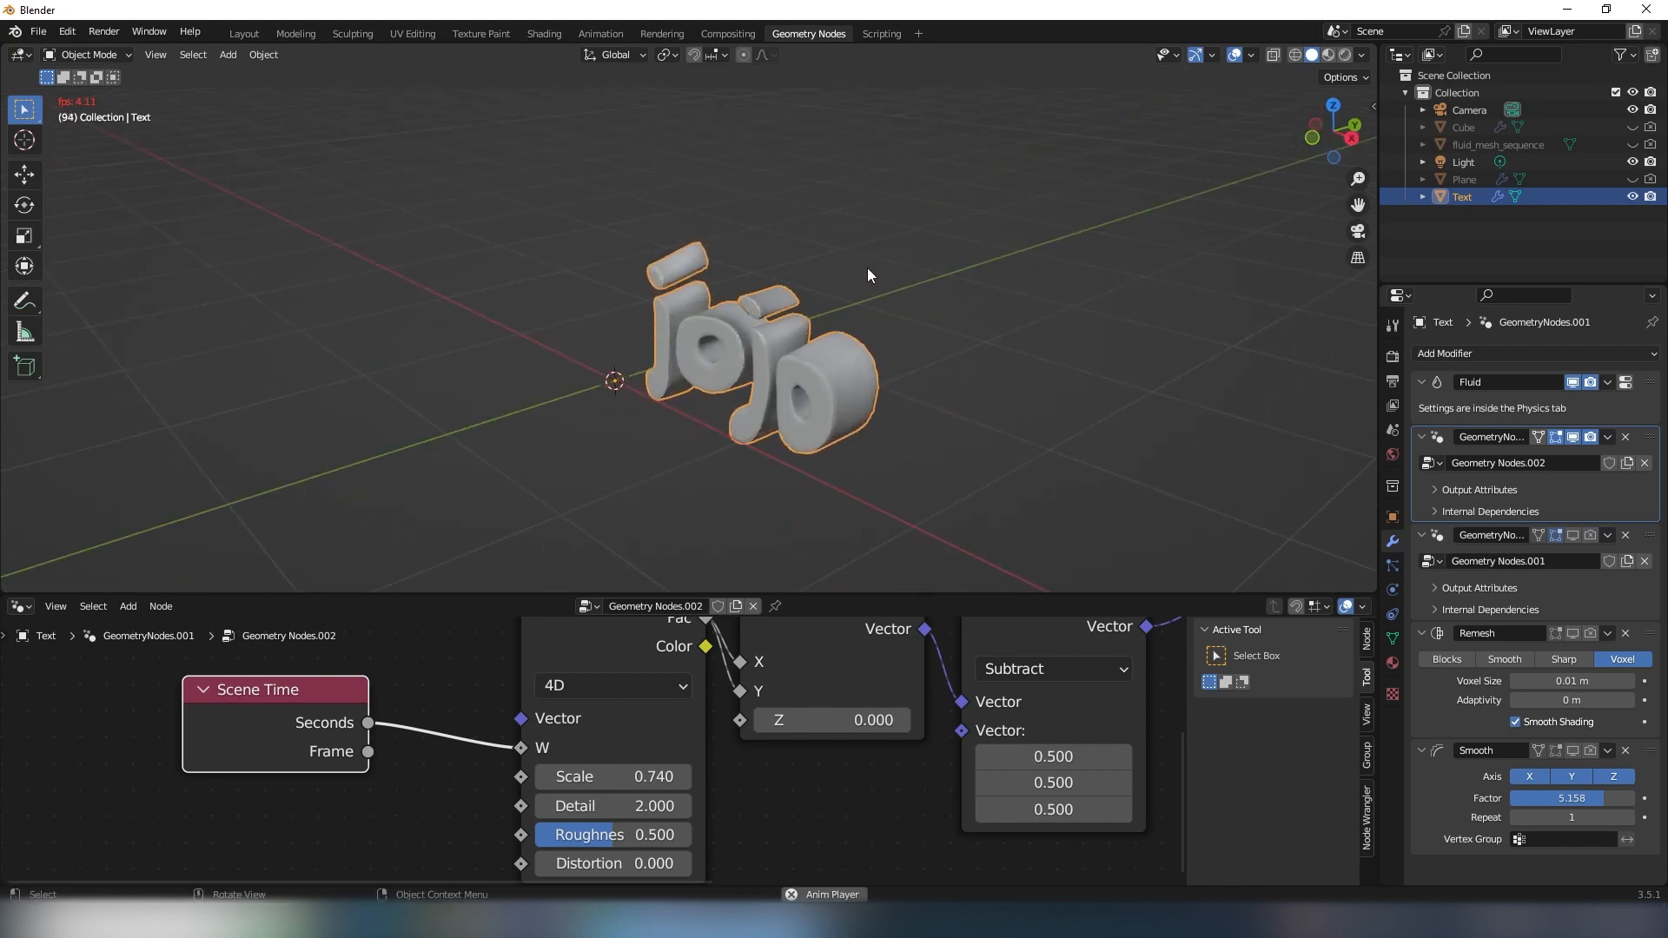
pyautogui.scroll(2, 867, 268)
pyautogui.press('space')
pyautogui.moveTo(779, 408); pyautogui.dragTo(804, 409, button='middle')
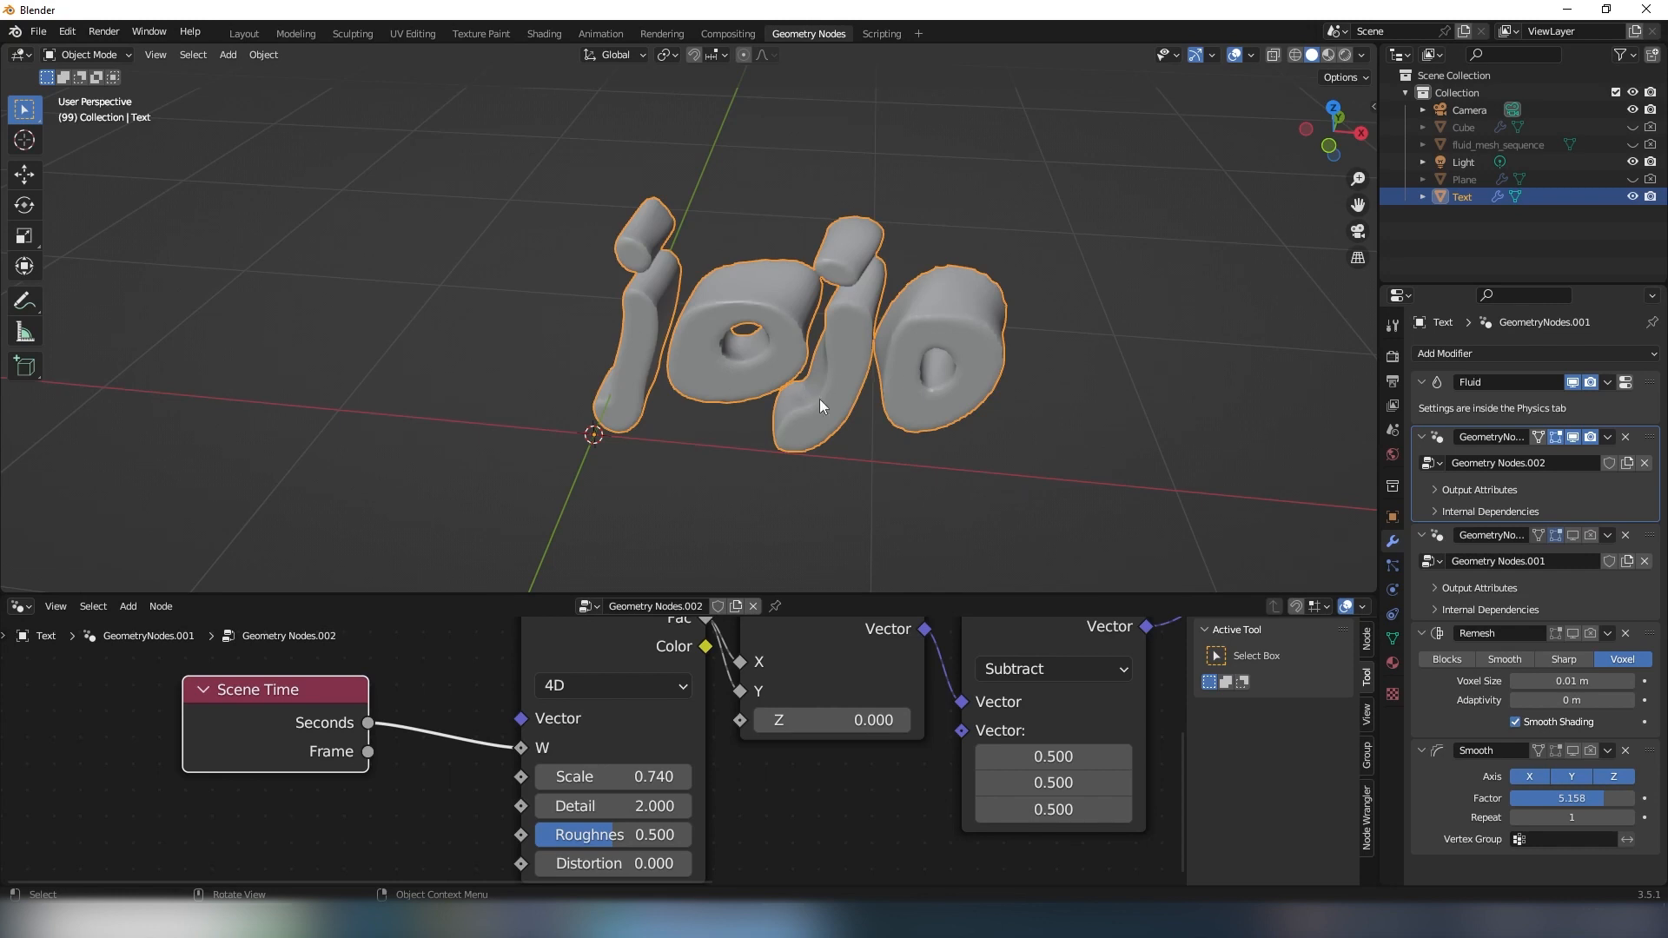
# - Insert a Math node on the link between Scene Time's Seconds and the Noise Texture's W
pyautogui.moveTo(664, 431); pyautogui.dragTo(625, 341, button='middle')
pyautogui.scroll(-2, 276, 775)
pyautogui.moveTo(285, 761); pyautogui.dragTo(370, 771, button='middle')
pyautogui.moveTo(358, 727); pyautogui.dragTo(232, 726)
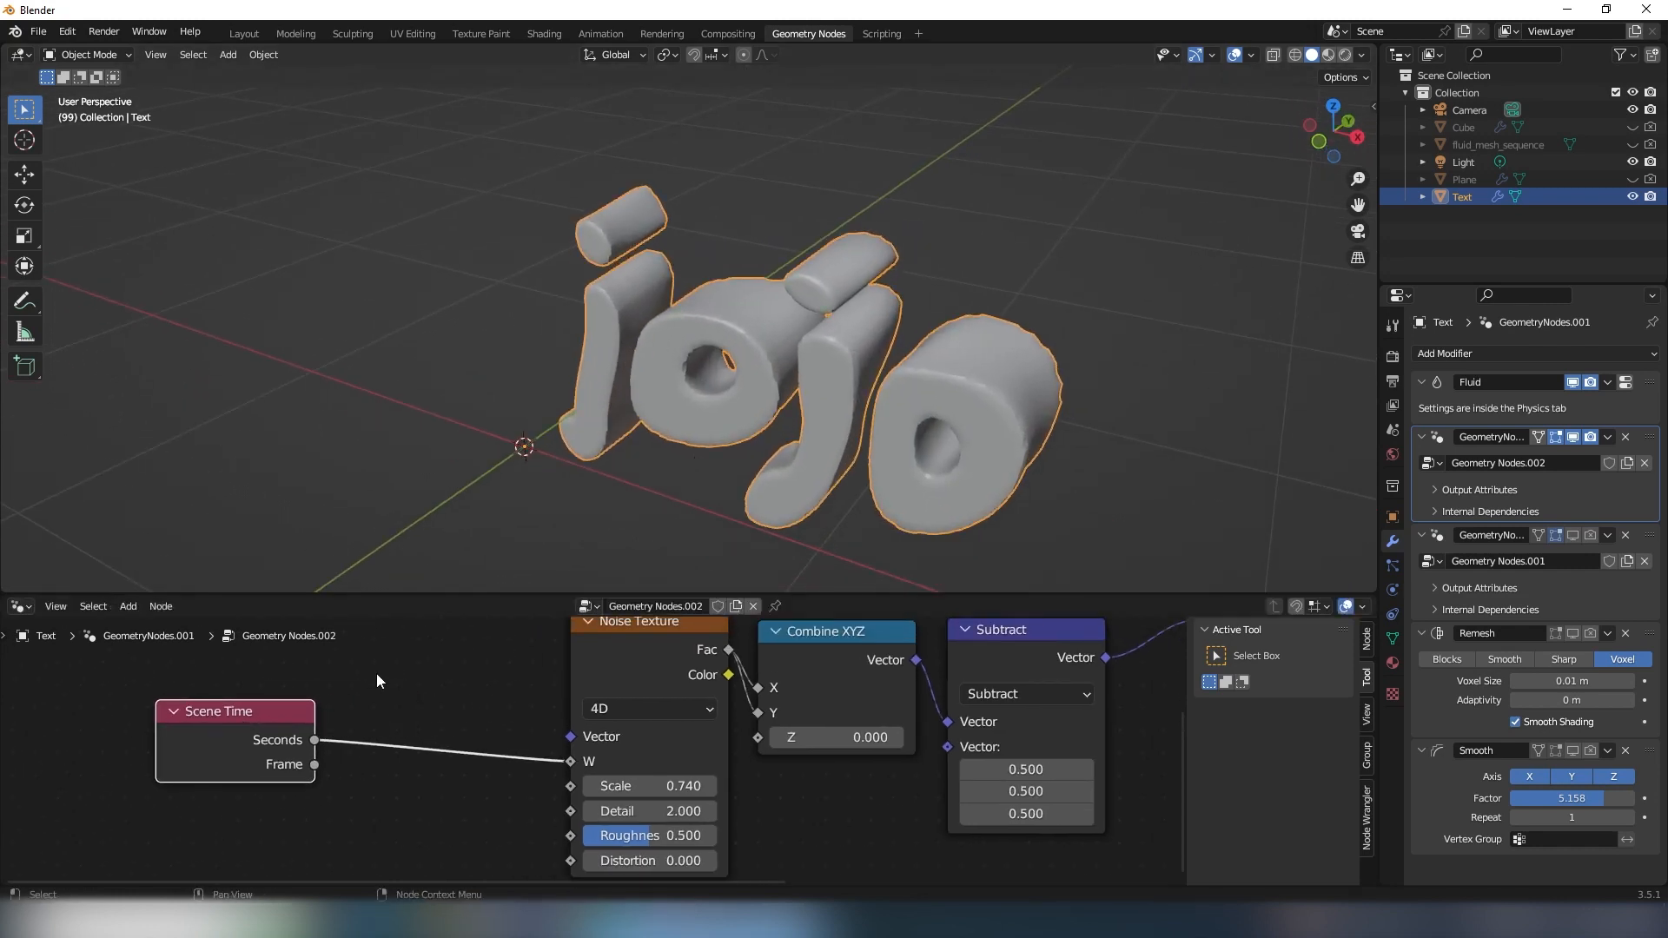
pyautogui.click(377, 674)
pyautogui.hotkey('shift', 'a')
pyautogui.click(314, 579)
pyautogui.write('m')
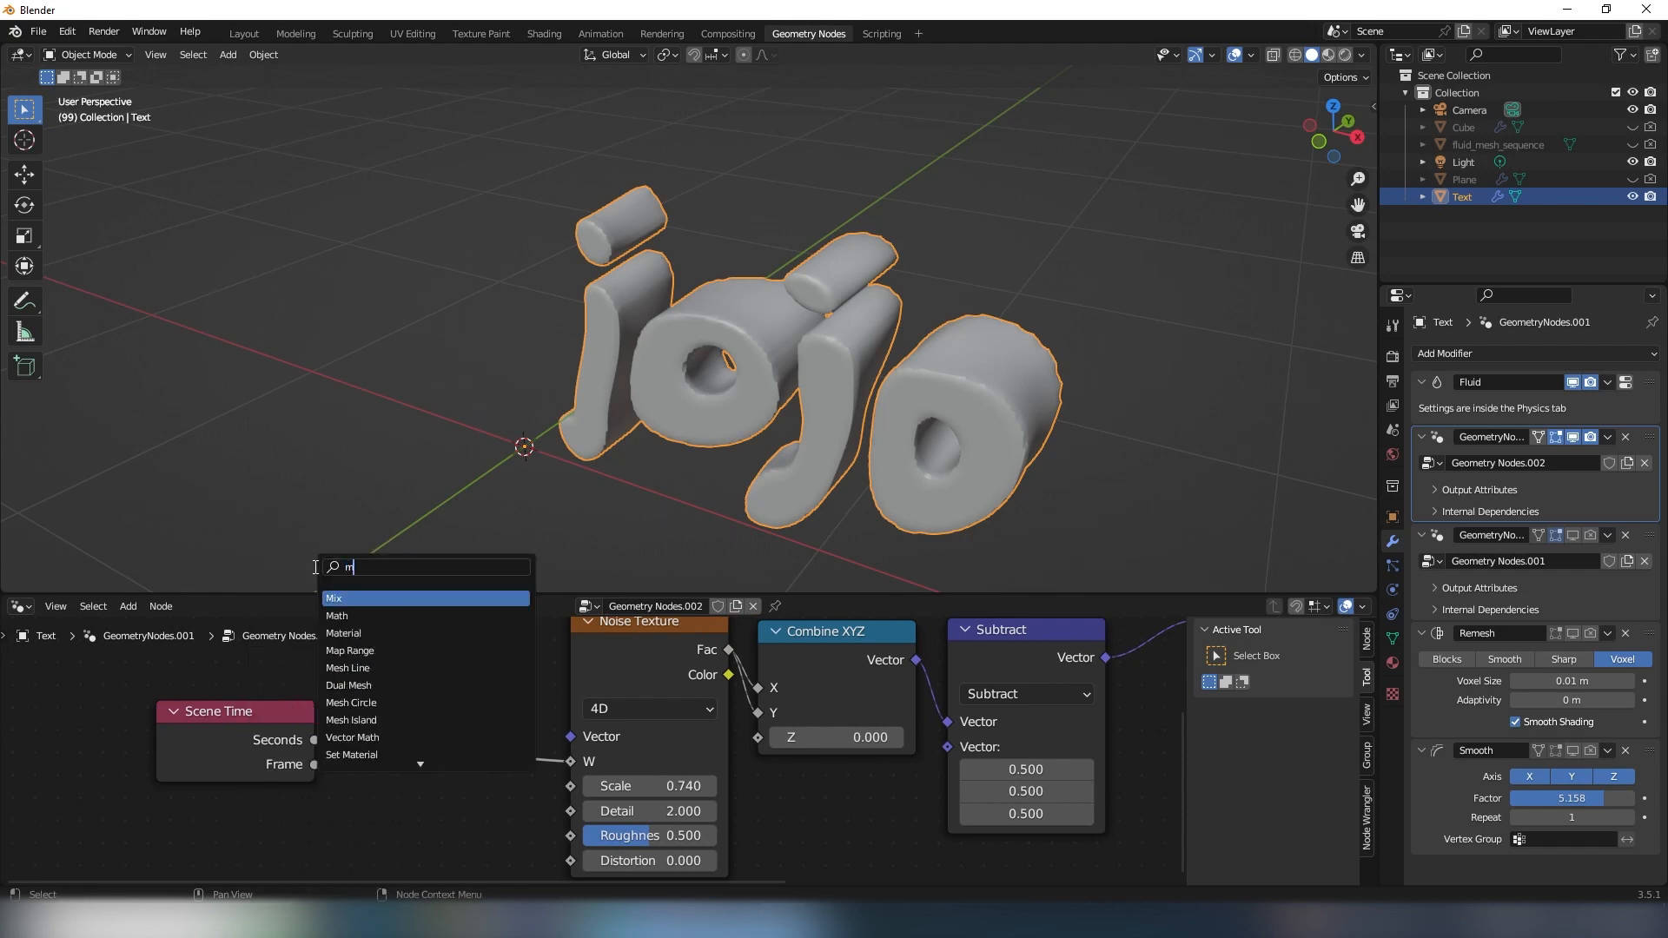
pyautogui.write('ath')
pyautogui.press('Return')
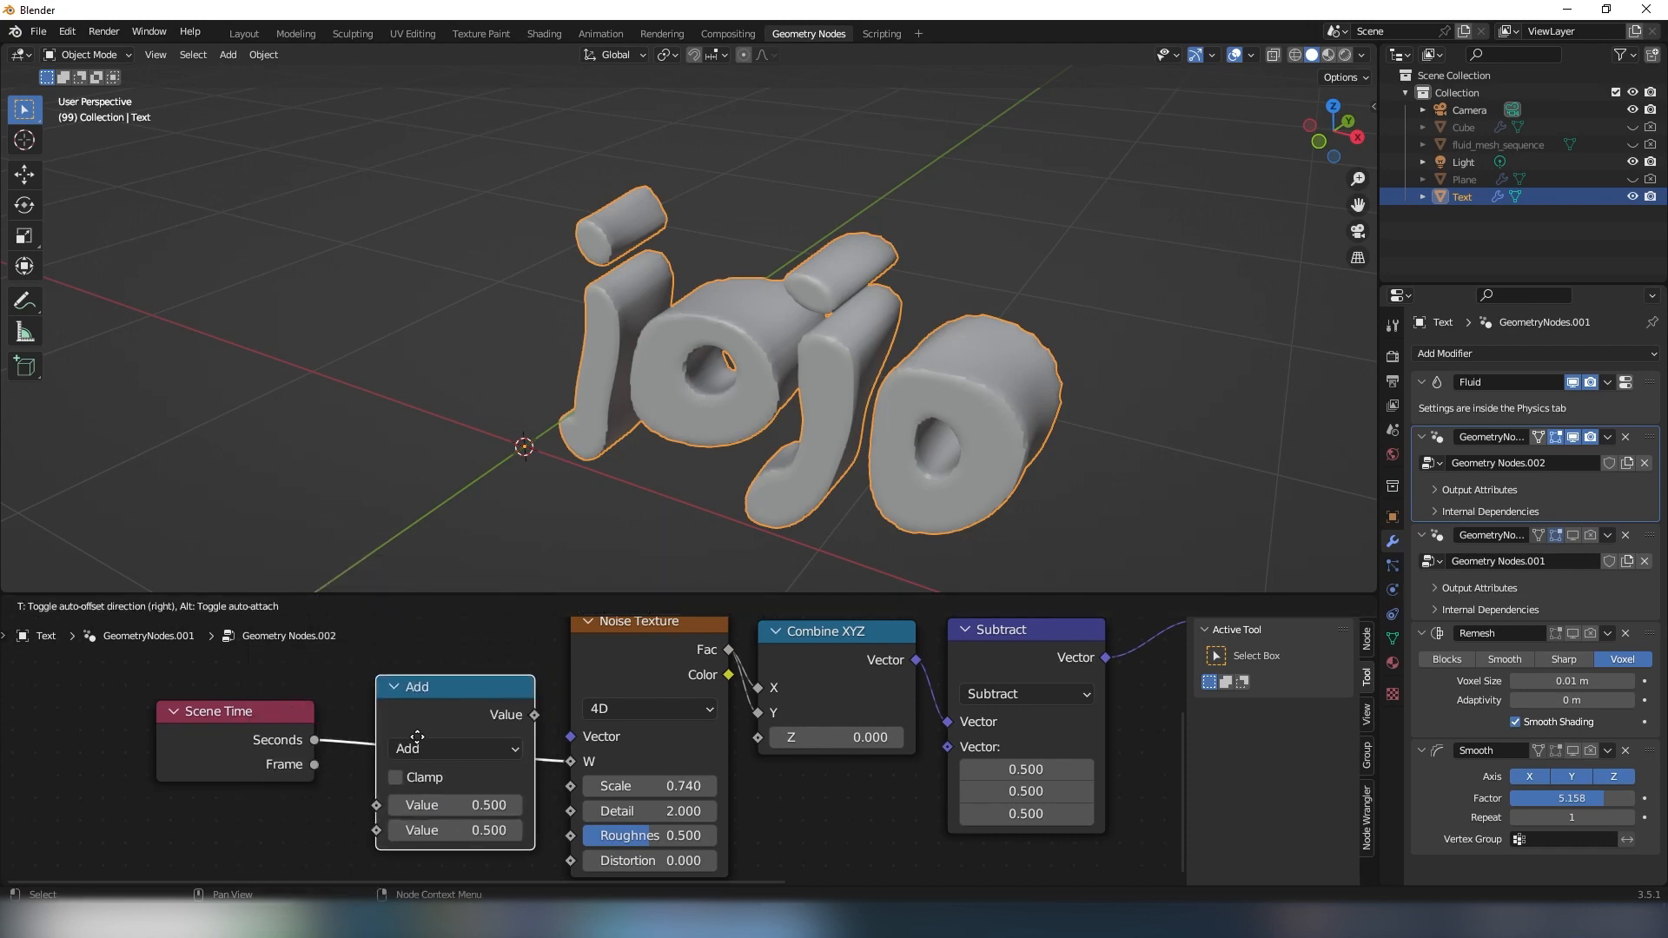
pyautogui.click(443, 743)
# - Switch the Math node's operation to Multiply and play the animation briefly to check the deformation speed
pyautogui.scroll(2, 348, 740)
pyautogui.click(450, 736)
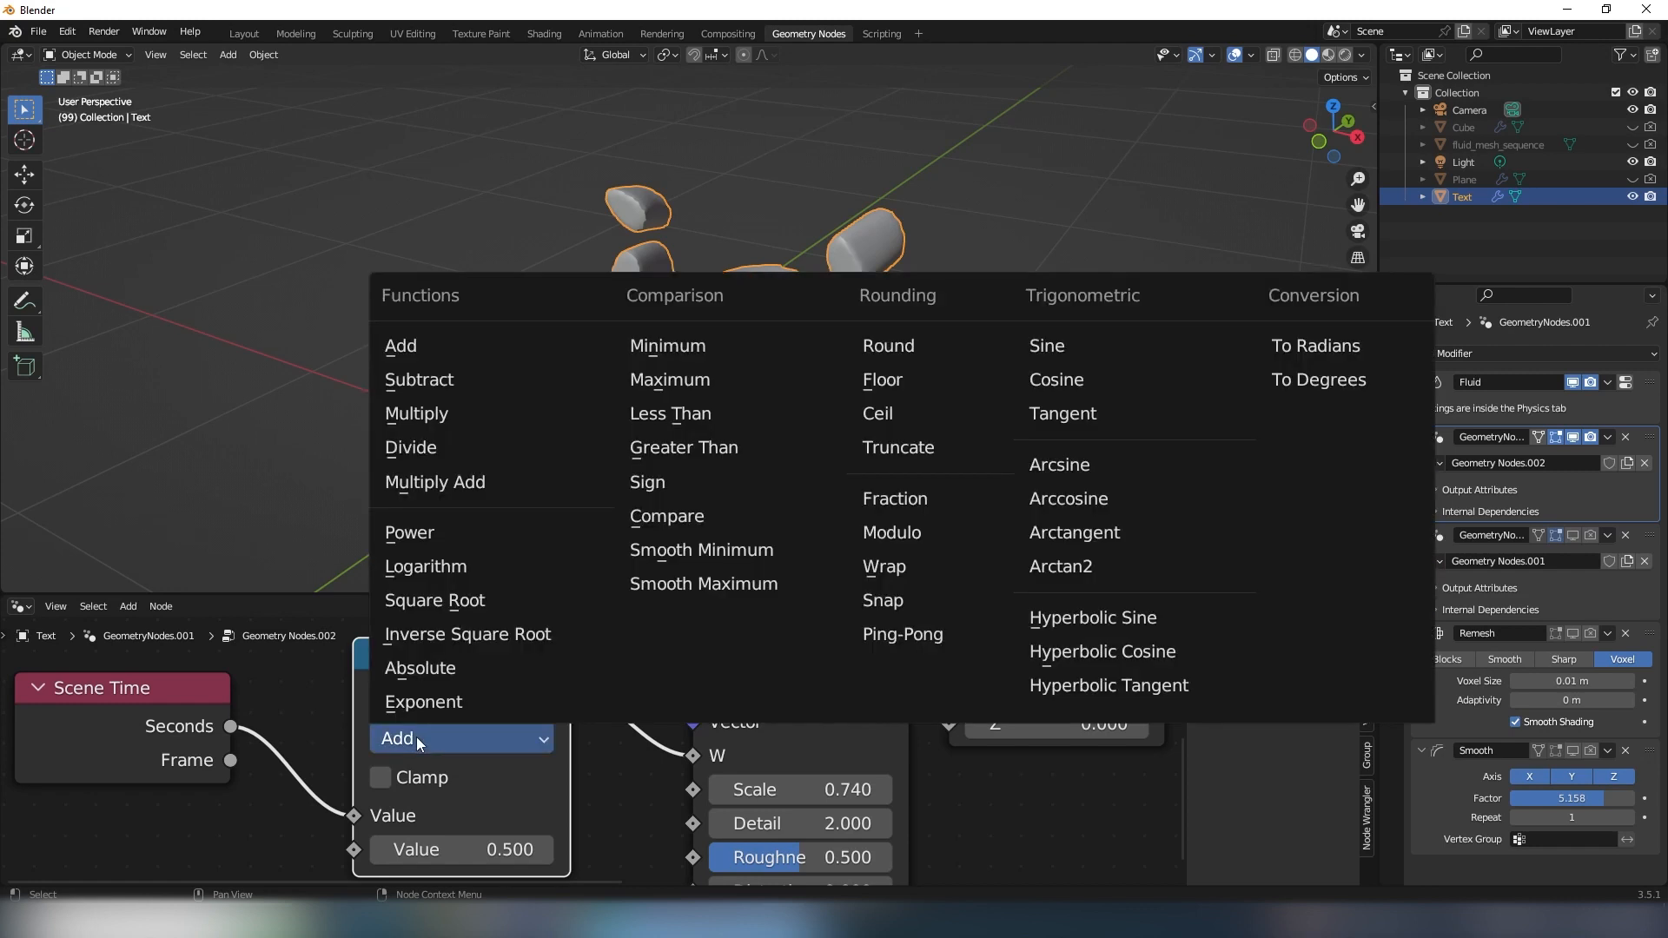
pyautogui.click(424, 418)
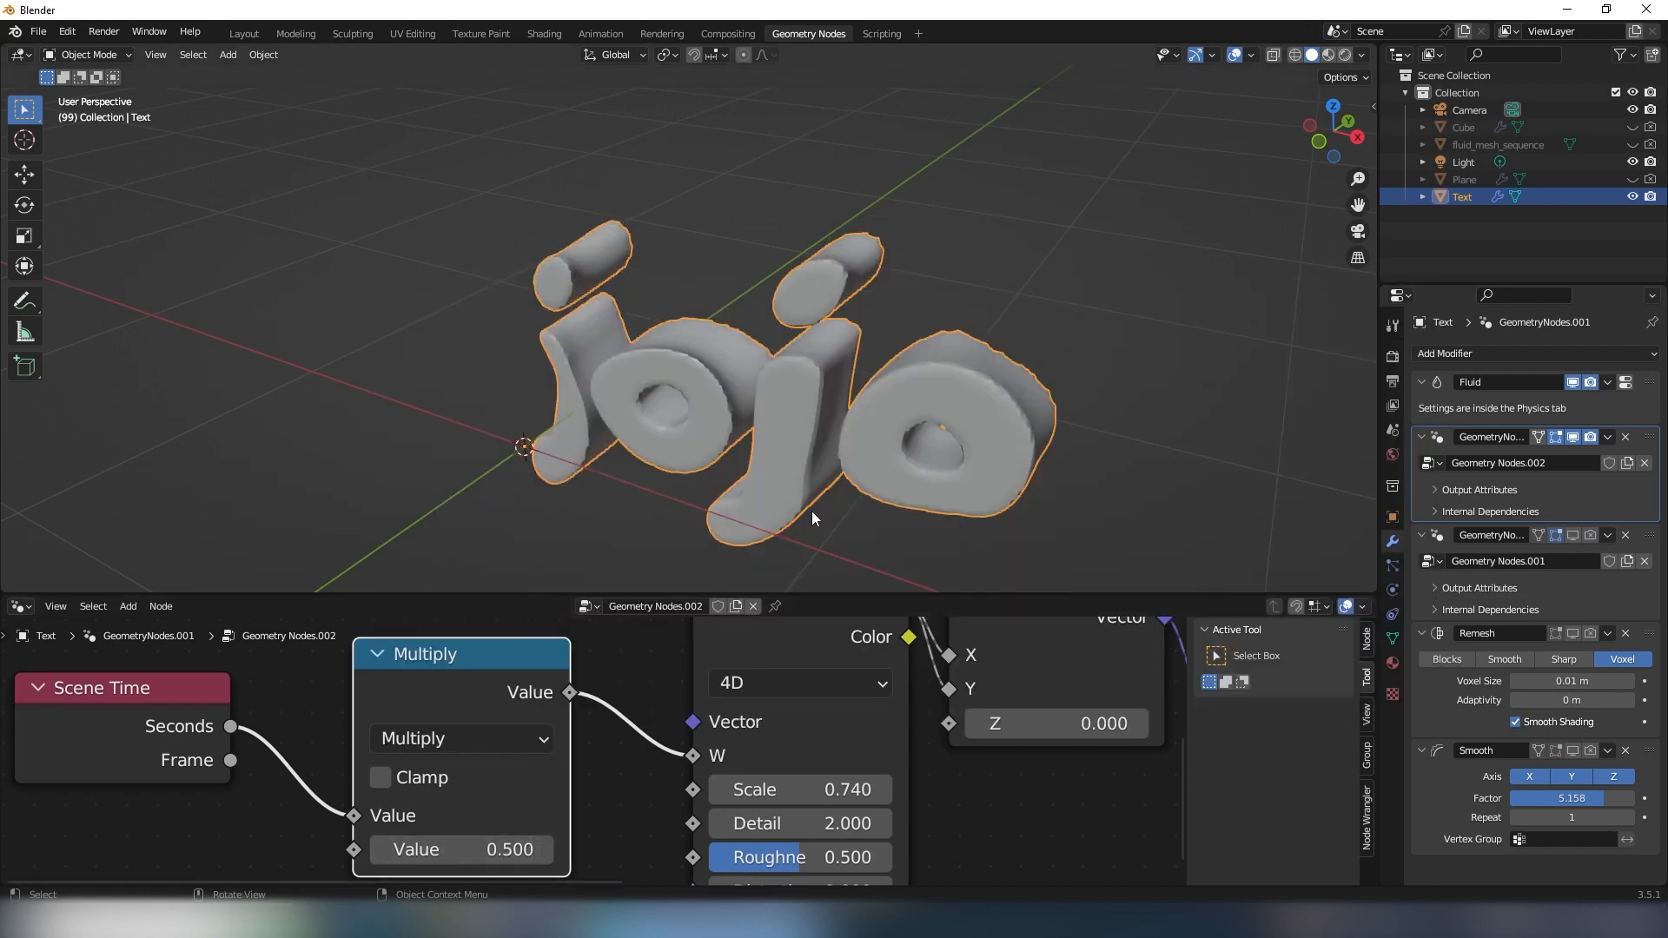
pyautogui.scroll(-4, 826, 461)
pyautogui.moveTo(843, 405); pyautogui.dragTo(749, 355, button='middle')
pyautogui.scroll(5, 822, 396)
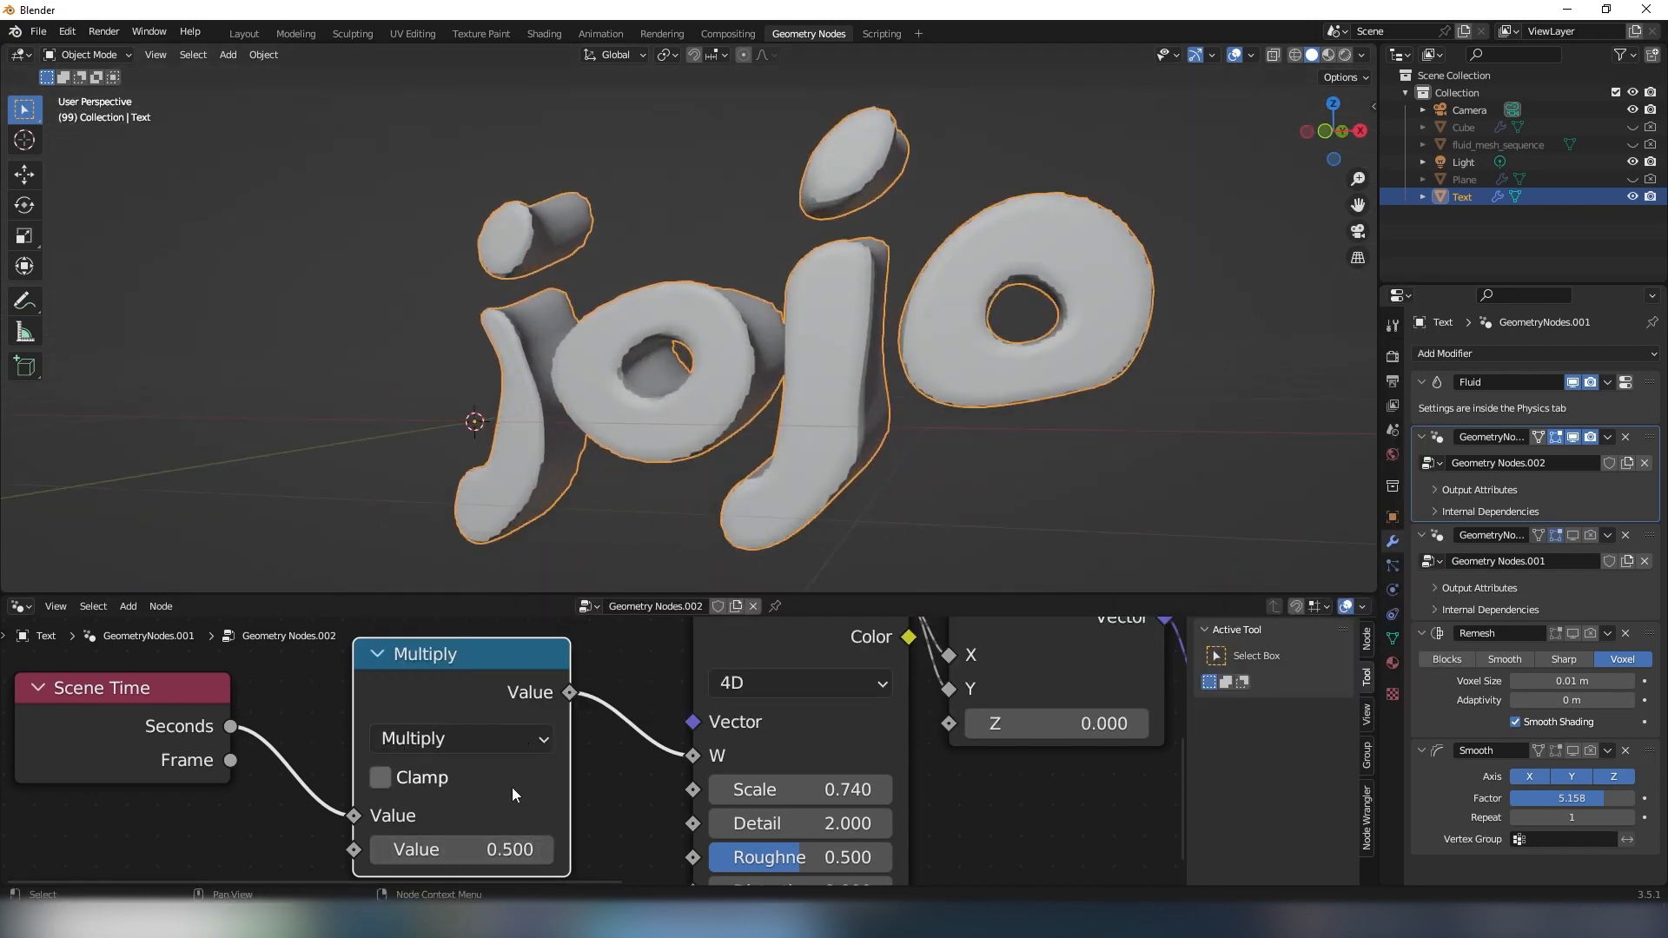
pyautogui.scroll(-1, 513, 787)
pyautogui.press('space')
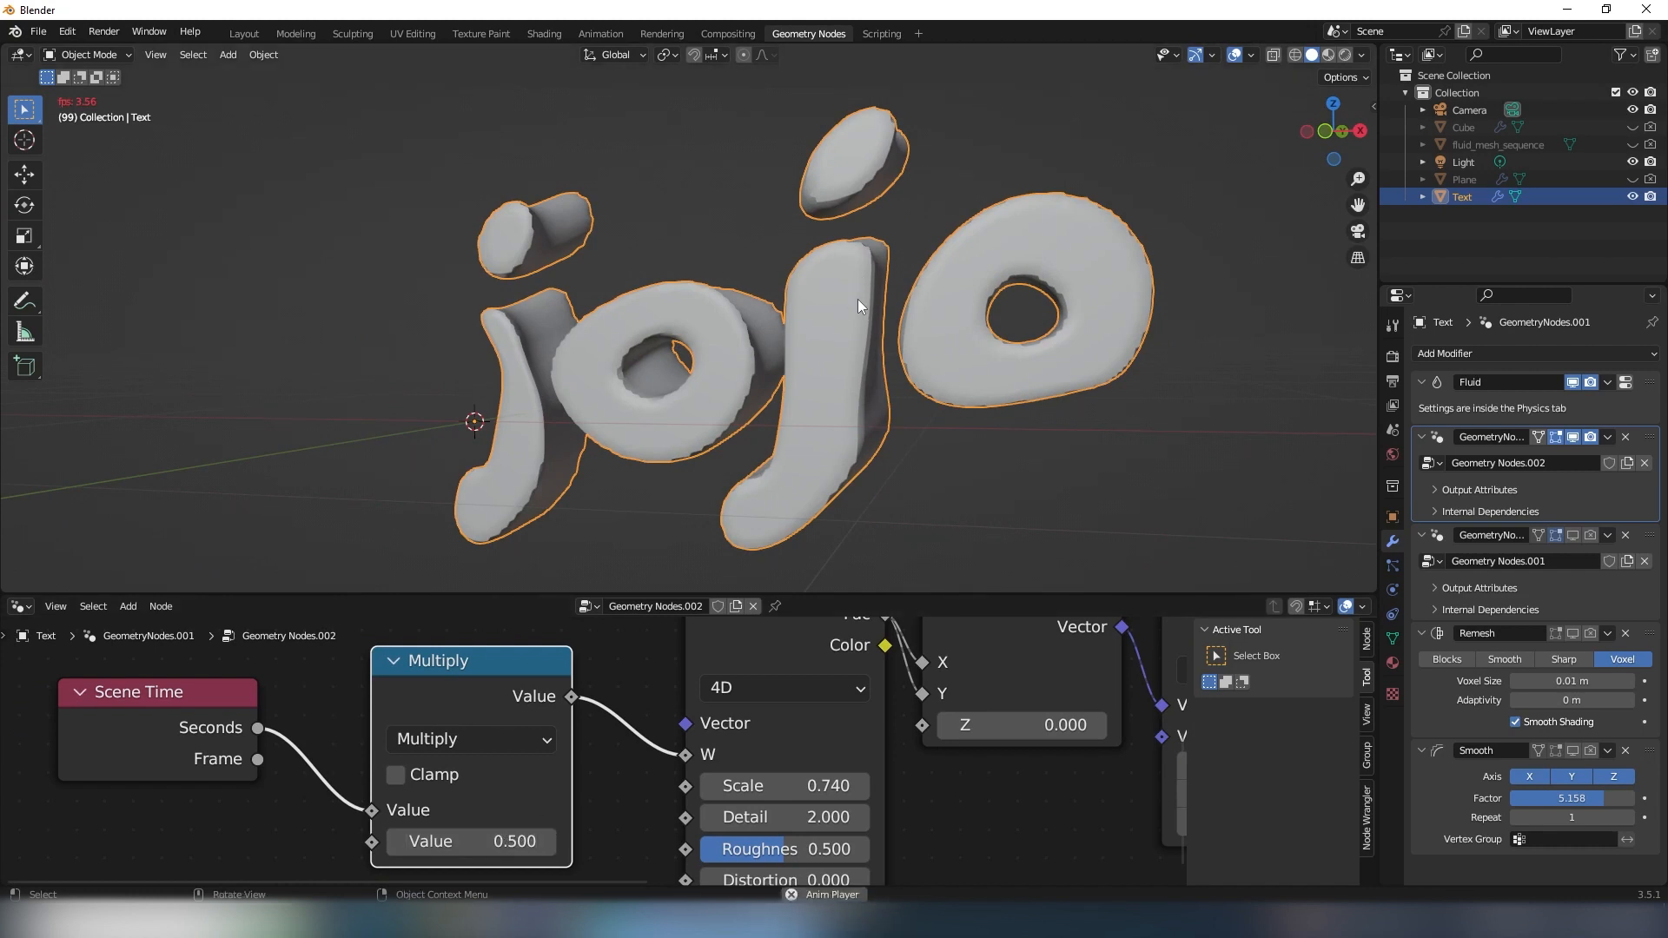
pyautogui.press('space')
# - Set the second value of the Math node after Scene Time to 1.5
pyautogui.click(492, 844)
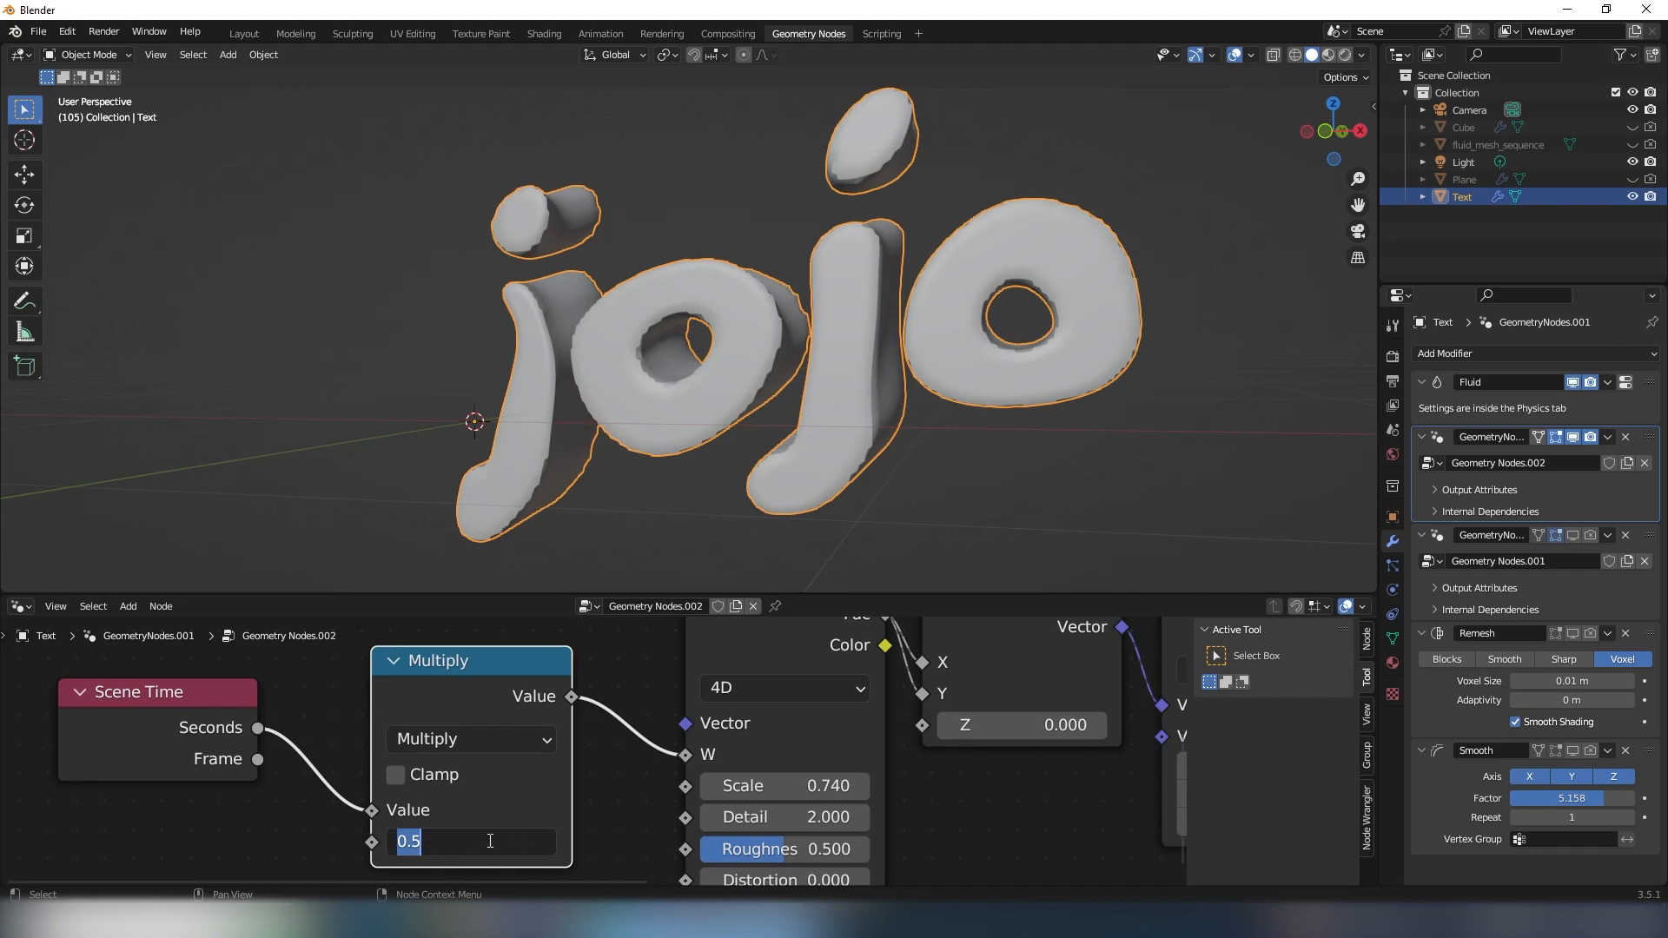
pyautogui.write('1.5')
pyautogui.press('Return')
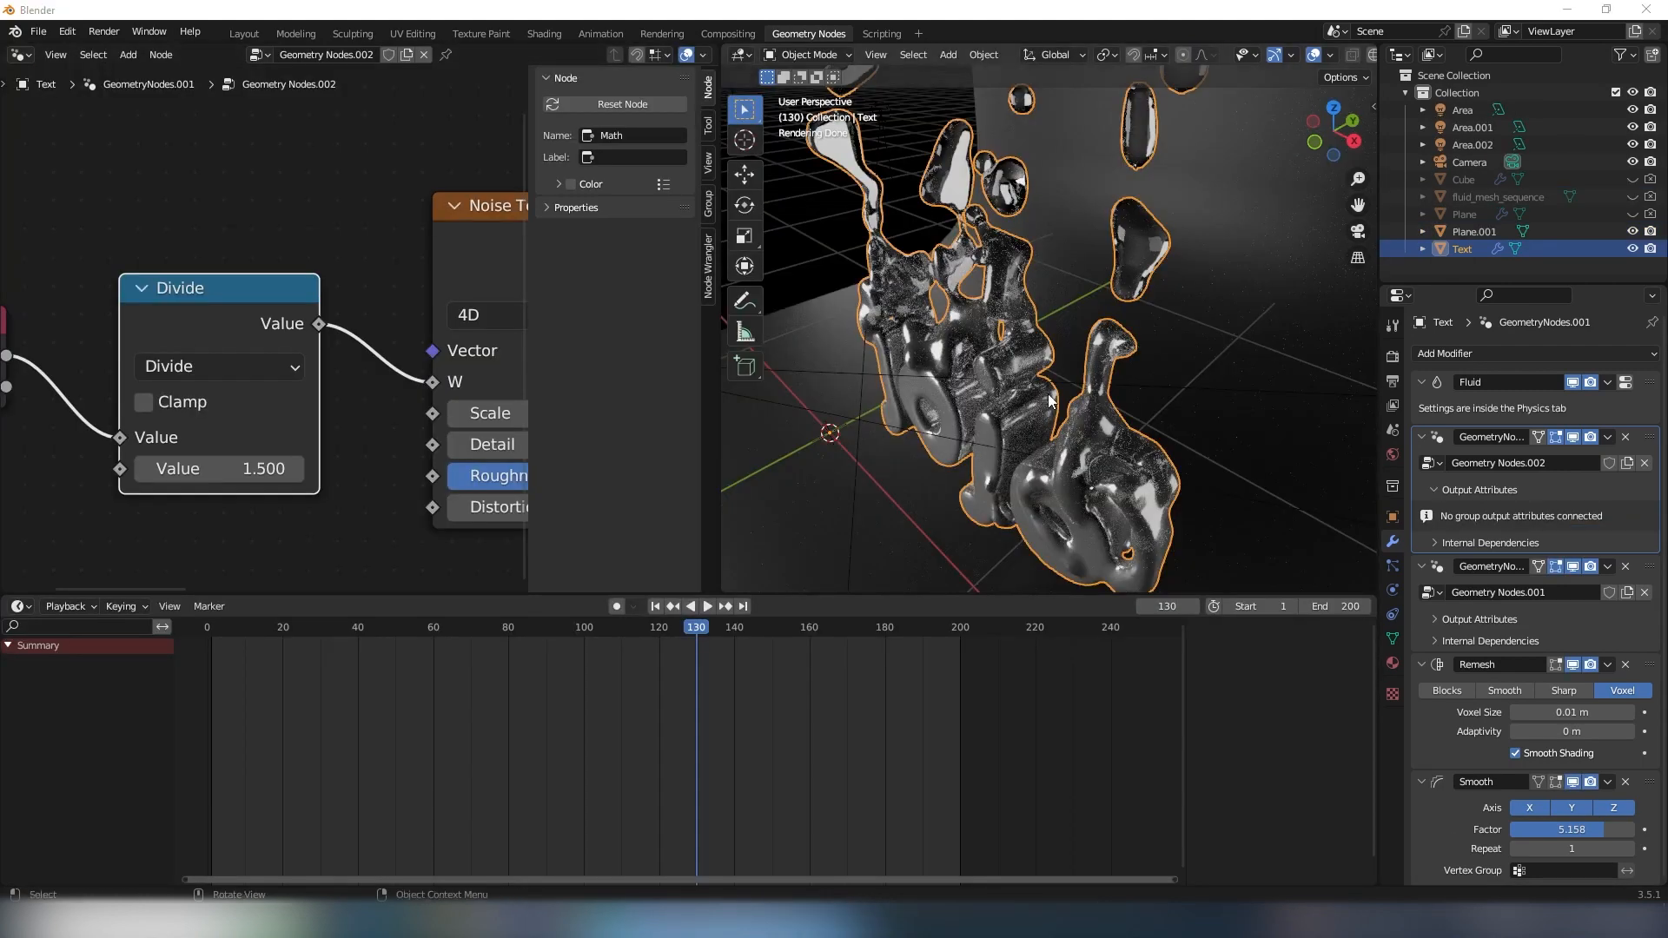
# - Examine the rendered chrome lettering at frame 130 from several angles and review the Divide and Noise Texture nodes
pyautogui.moveTo(1051, 404); pyautogui.dragTo(868, 474, button='middle')
pyautogui.scroll(5, 1002, 388)
pyautogui.moveTo(1014, 451); pyautogui.dragTo(833, 434, button='middle')
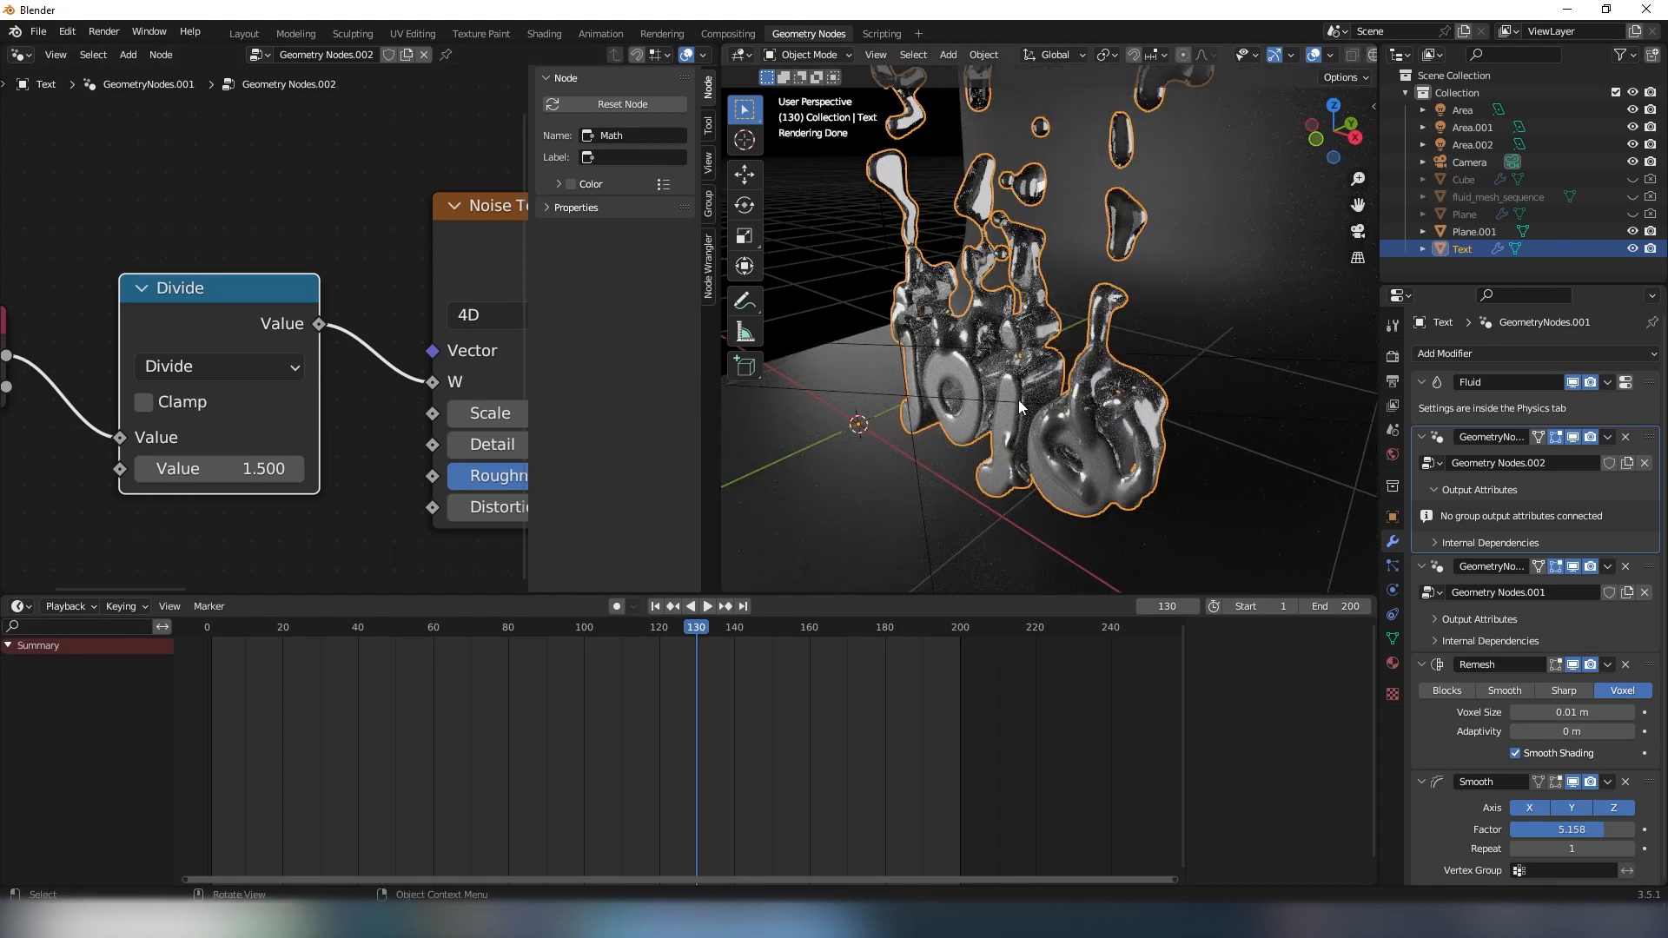
pyautogui.moveTo(1018, 399); pyautogui.dragTo(1003, 439, button='middle')
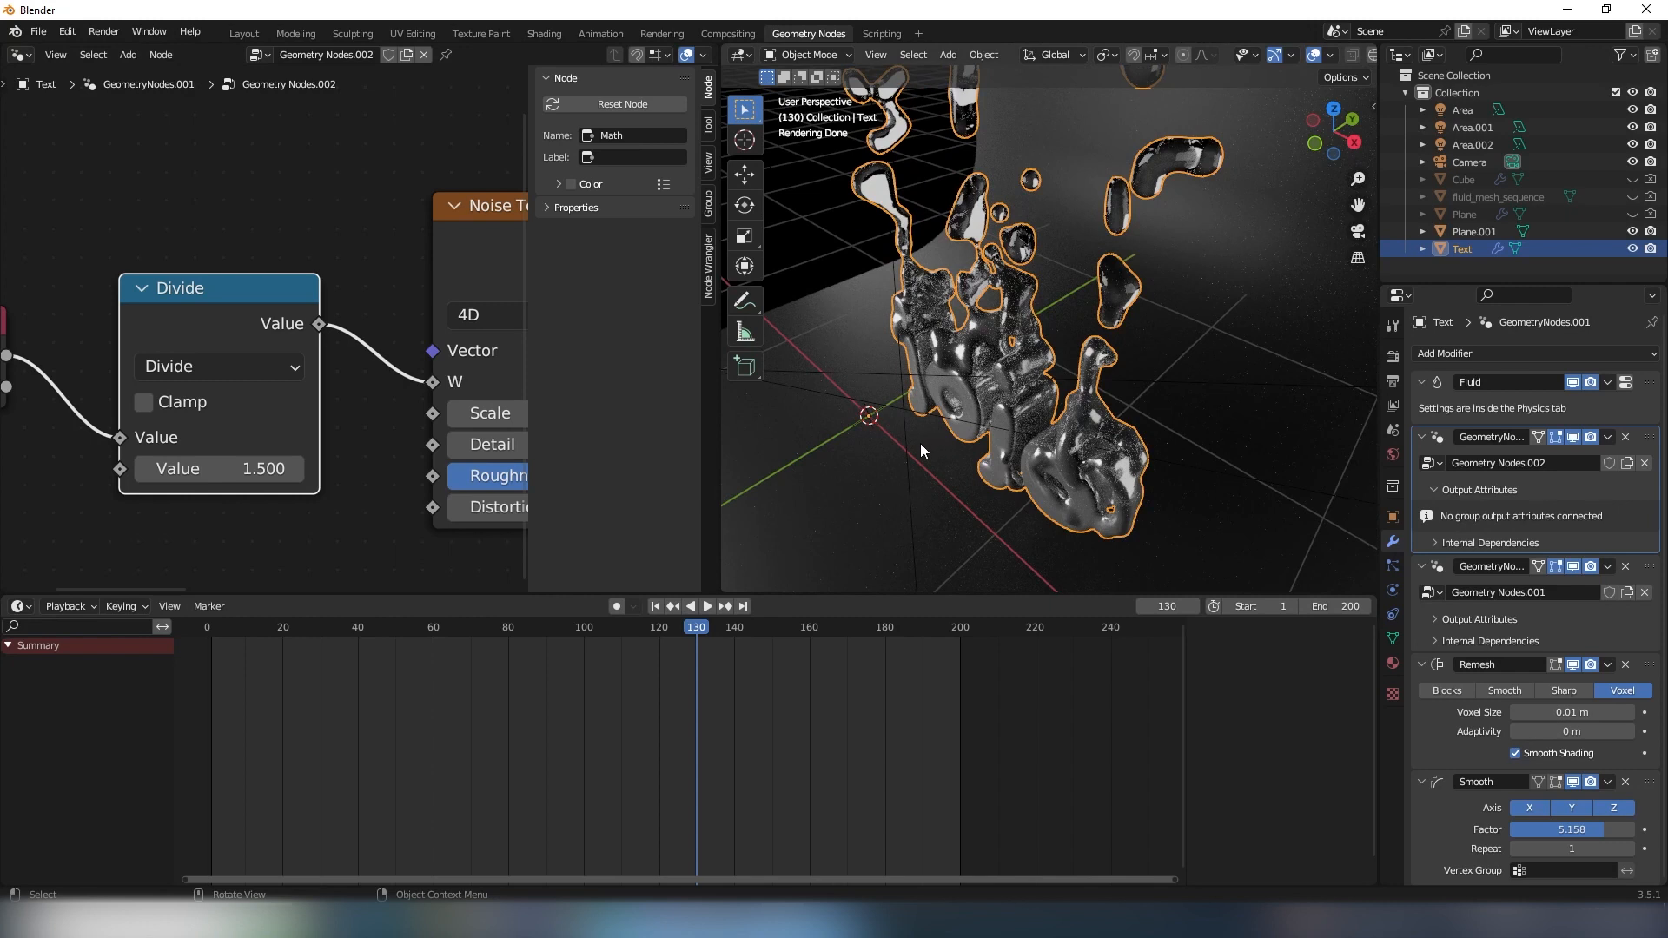
pyautogui.scroll(-4, 364, 383)
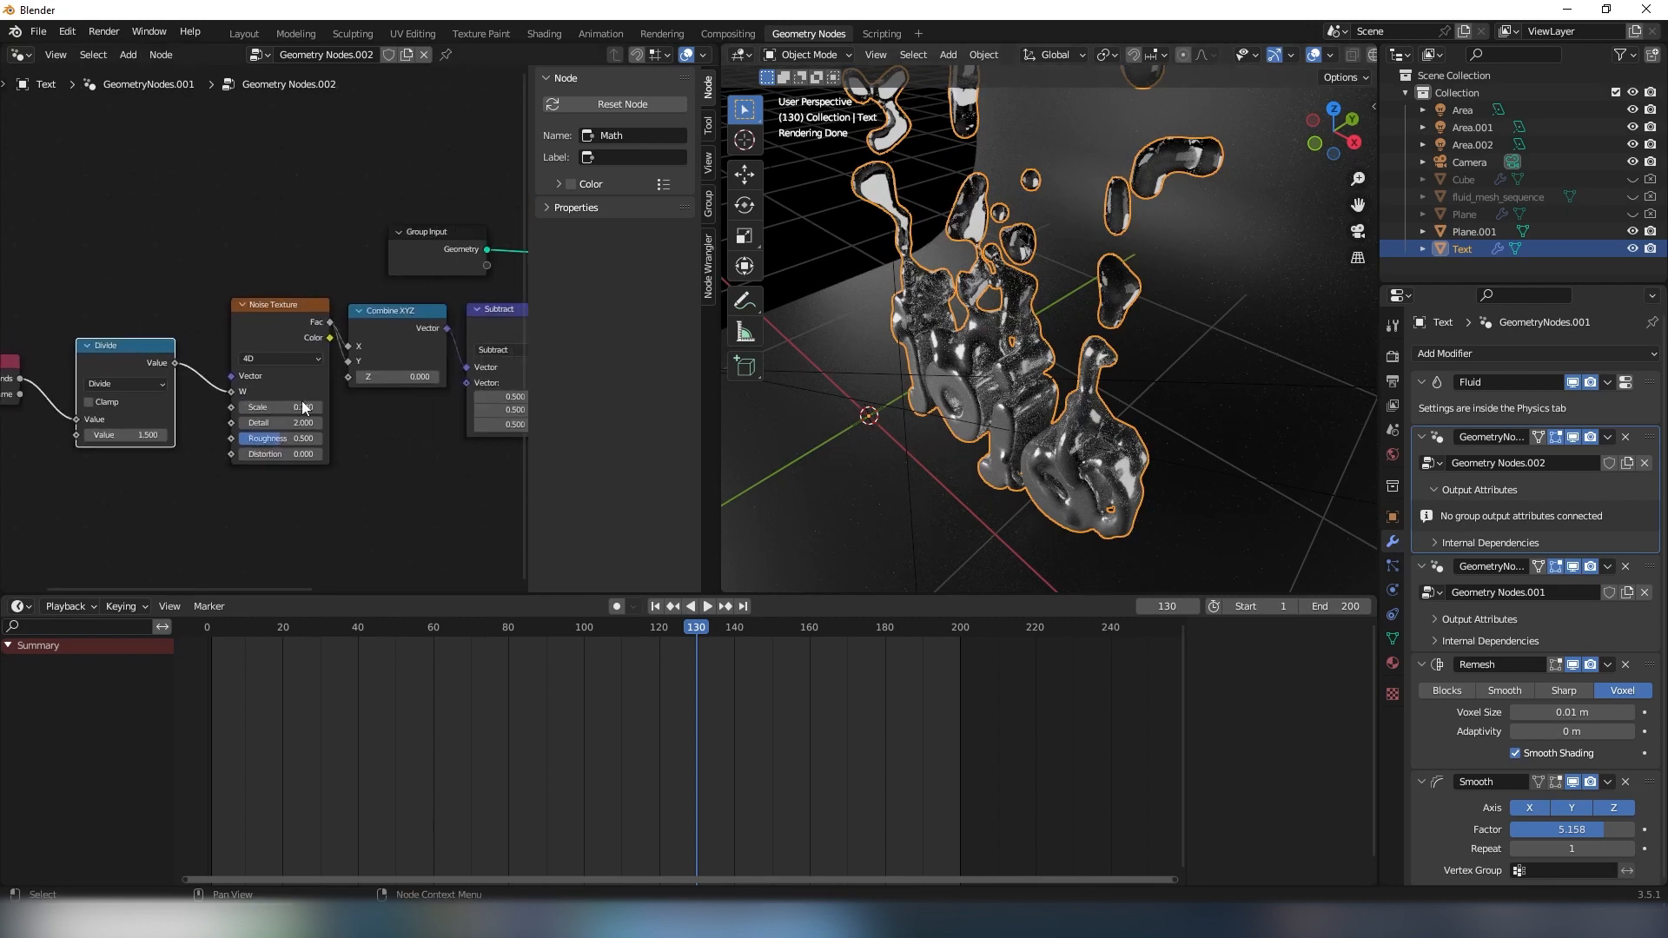
pyautogui.moveTo(304, 407); pyautogui.dragTo(280, 428, button='middle')
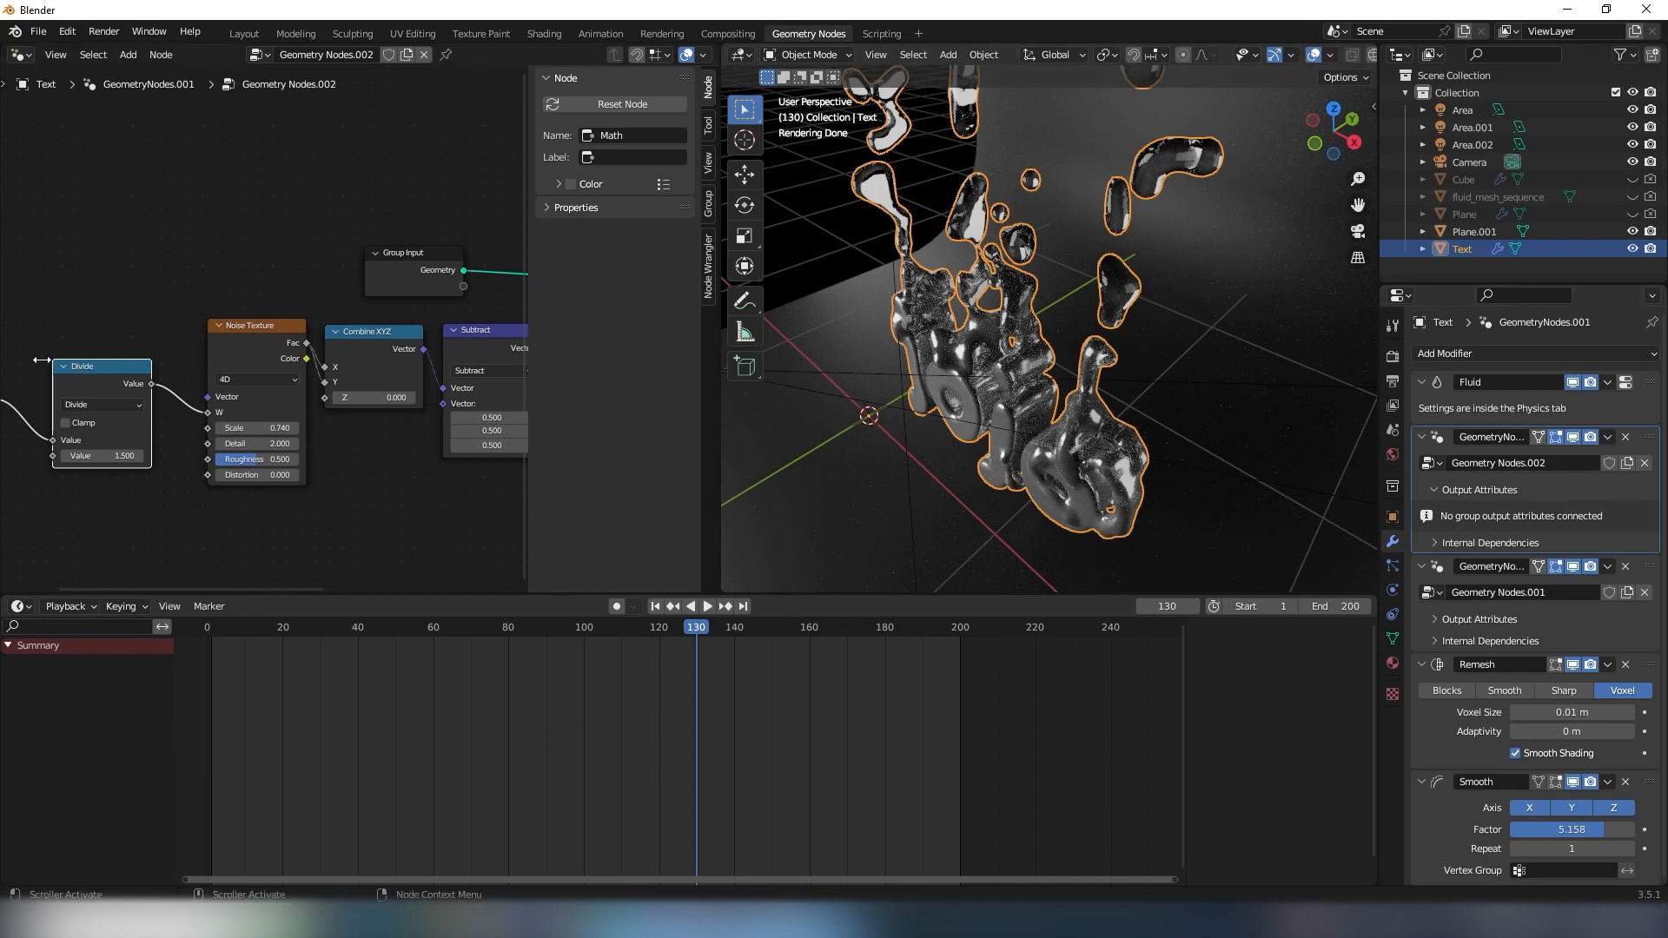
pyautogui.scroll(5, 367, 481)
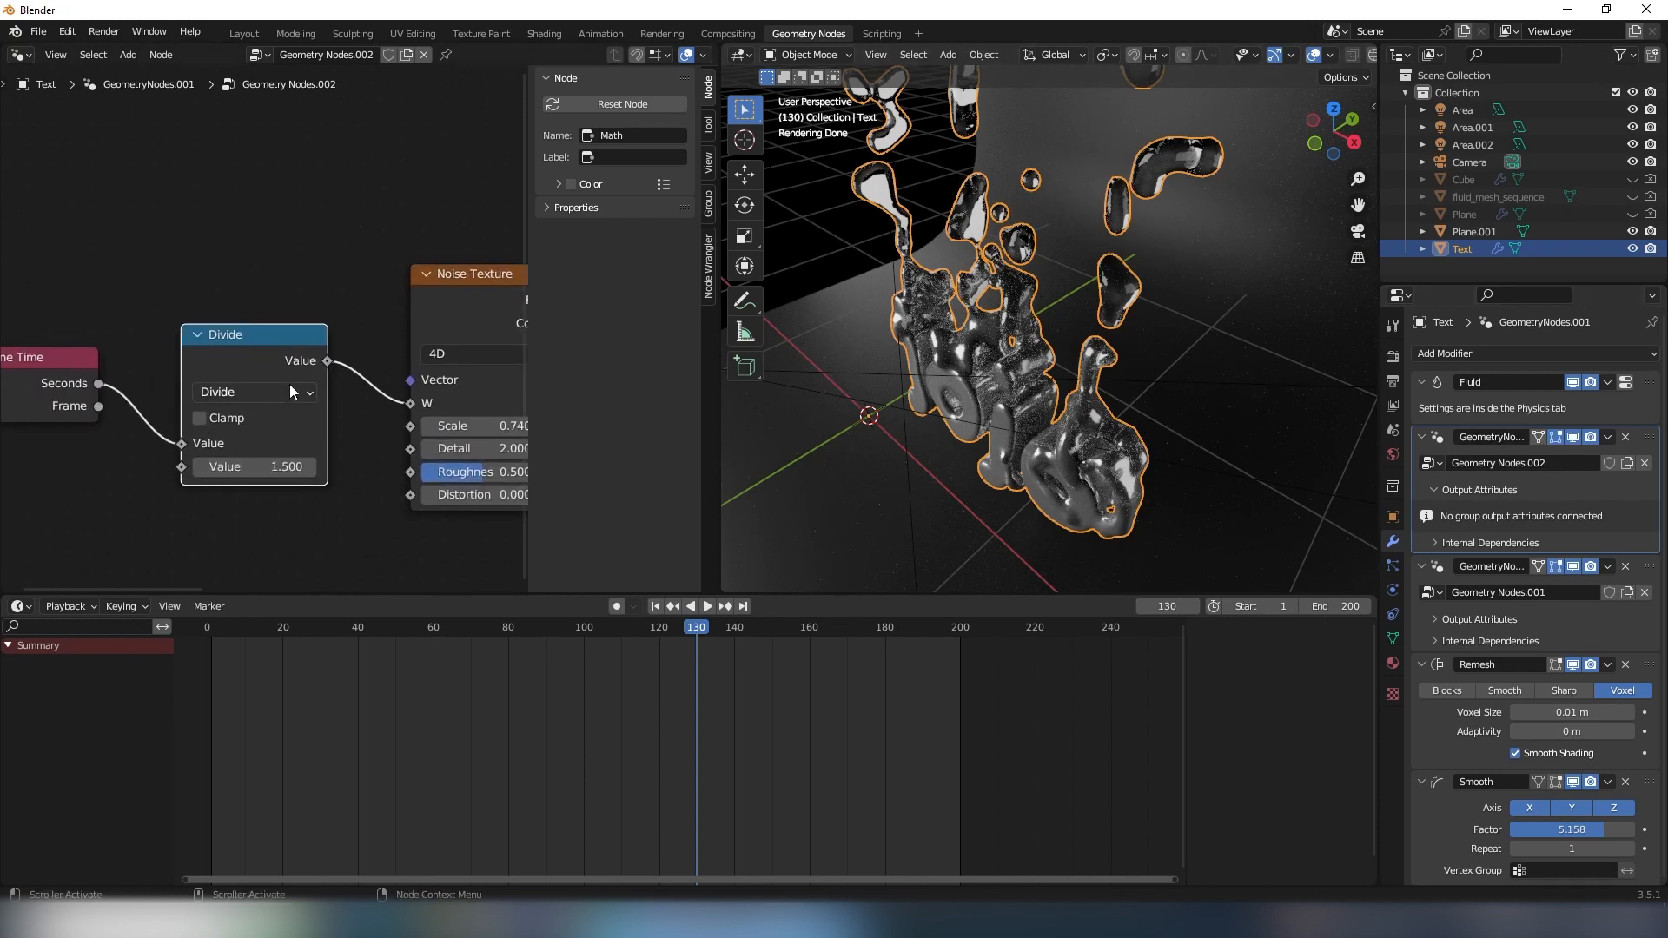
# - Set the second value of the Divide node to 2 and inspect the rendered lettering at frame 130 from several angles
pyautogui.click(222, 371)
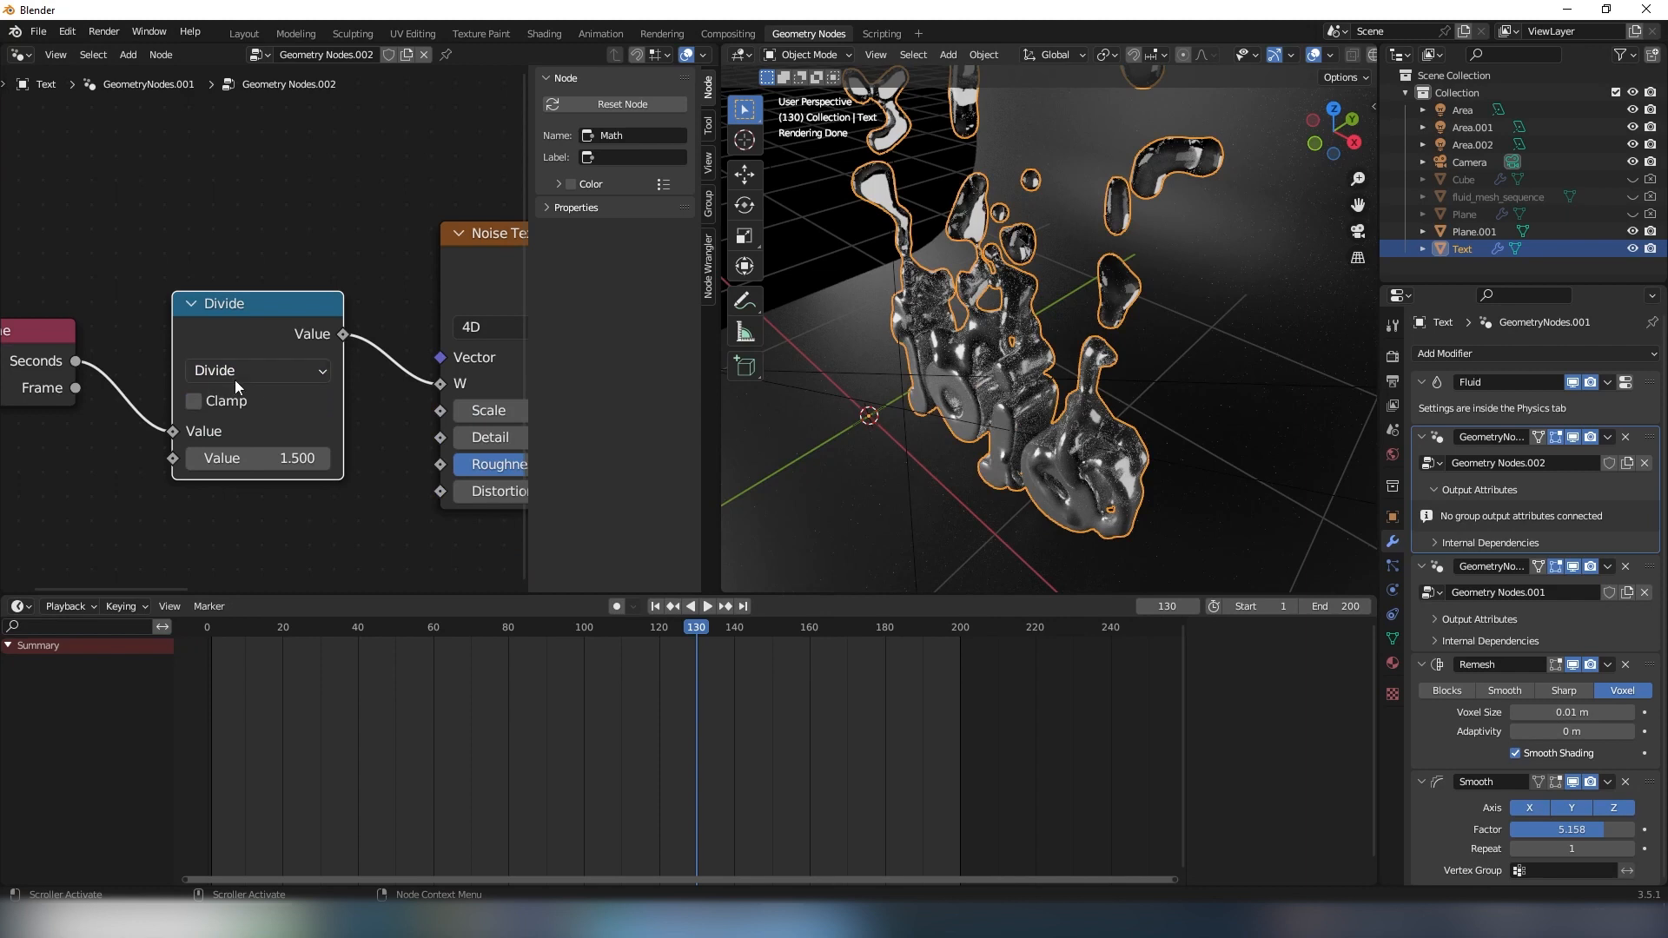
pyautogui.click(271, 454)
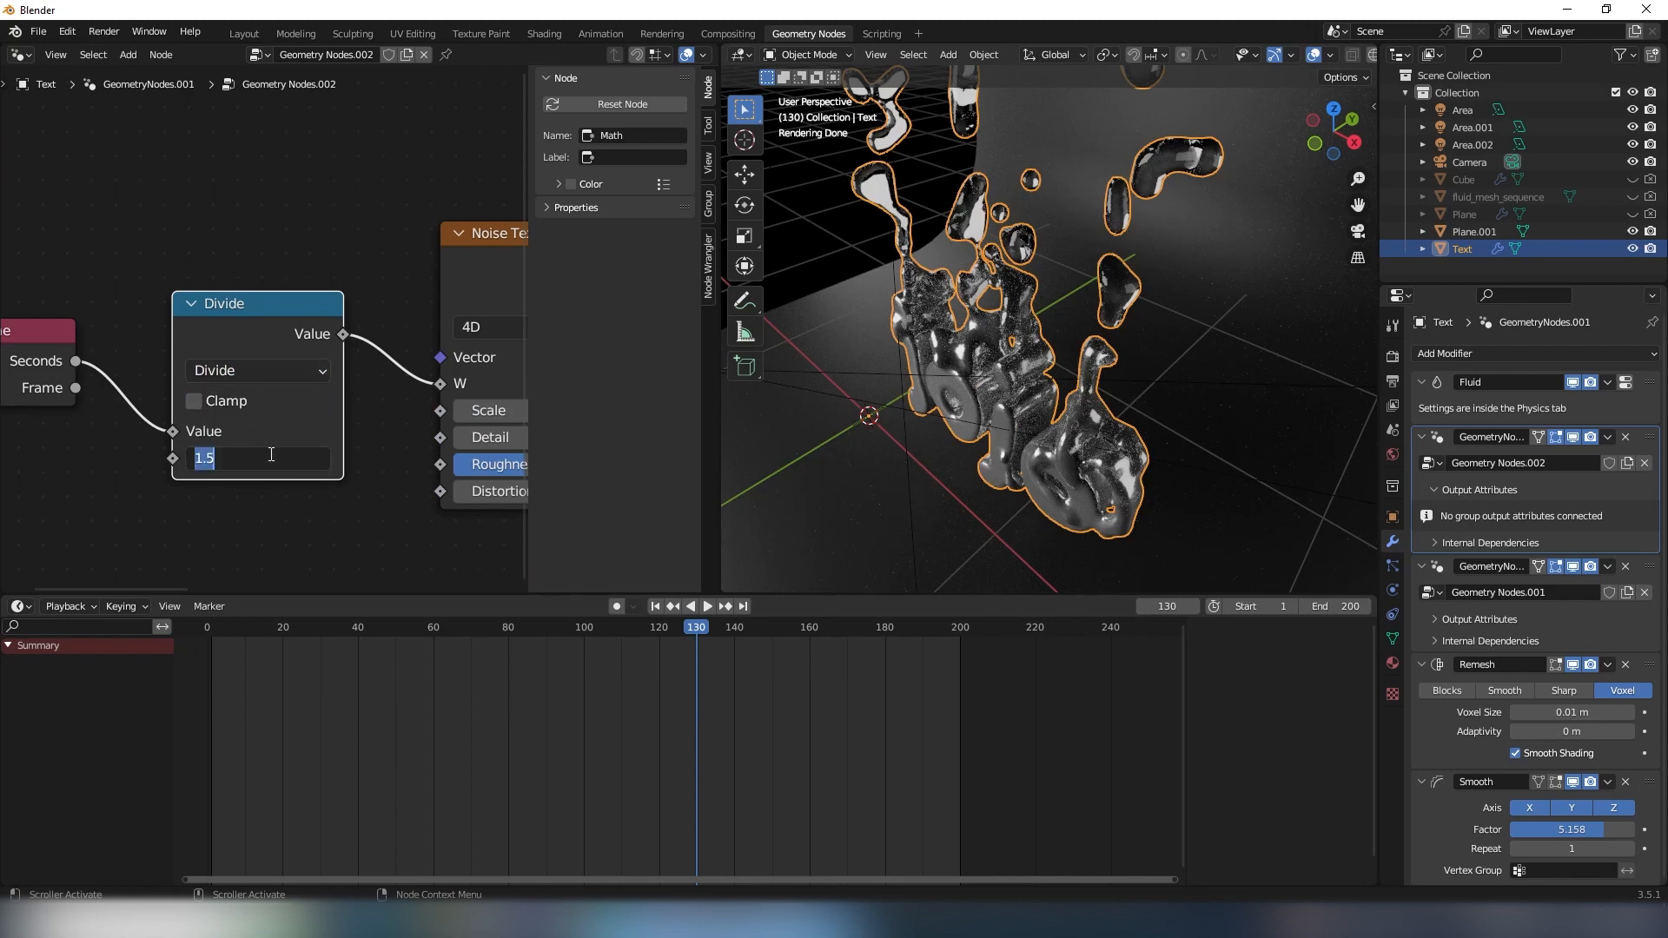
pyautogui.write('2')
pyautogui.press('Return')
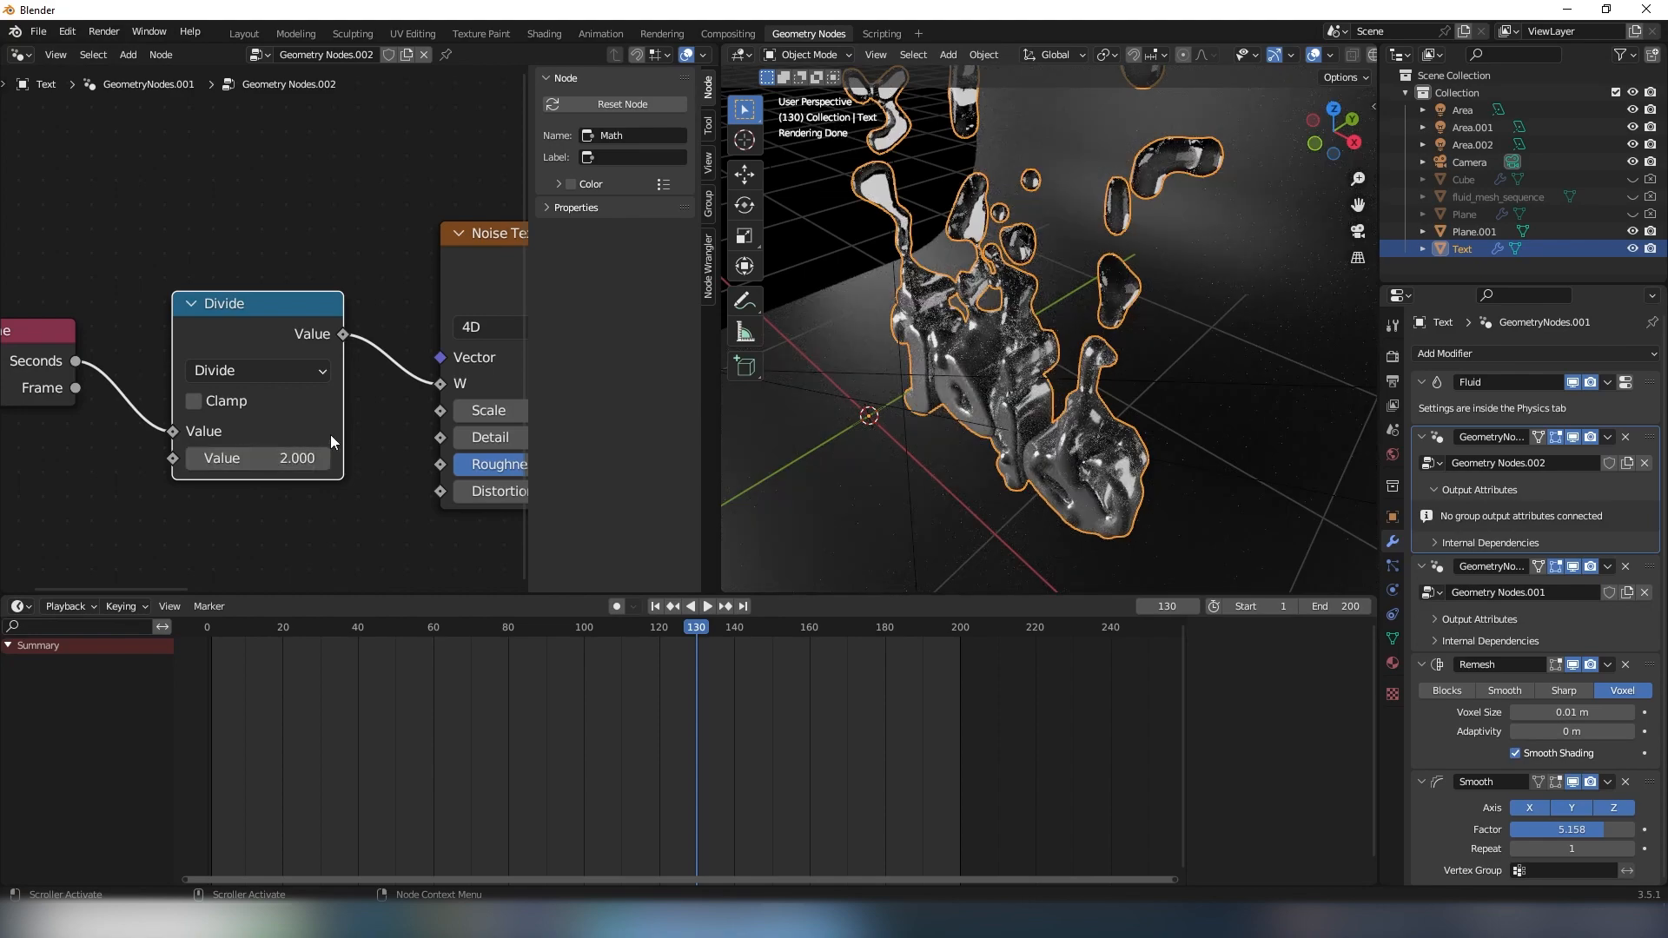
pyautogui.moveTo(977, 448); pyautogui.dragTo(992, 404, button='middle')
pyautogui.scroll(3, 985, 387)
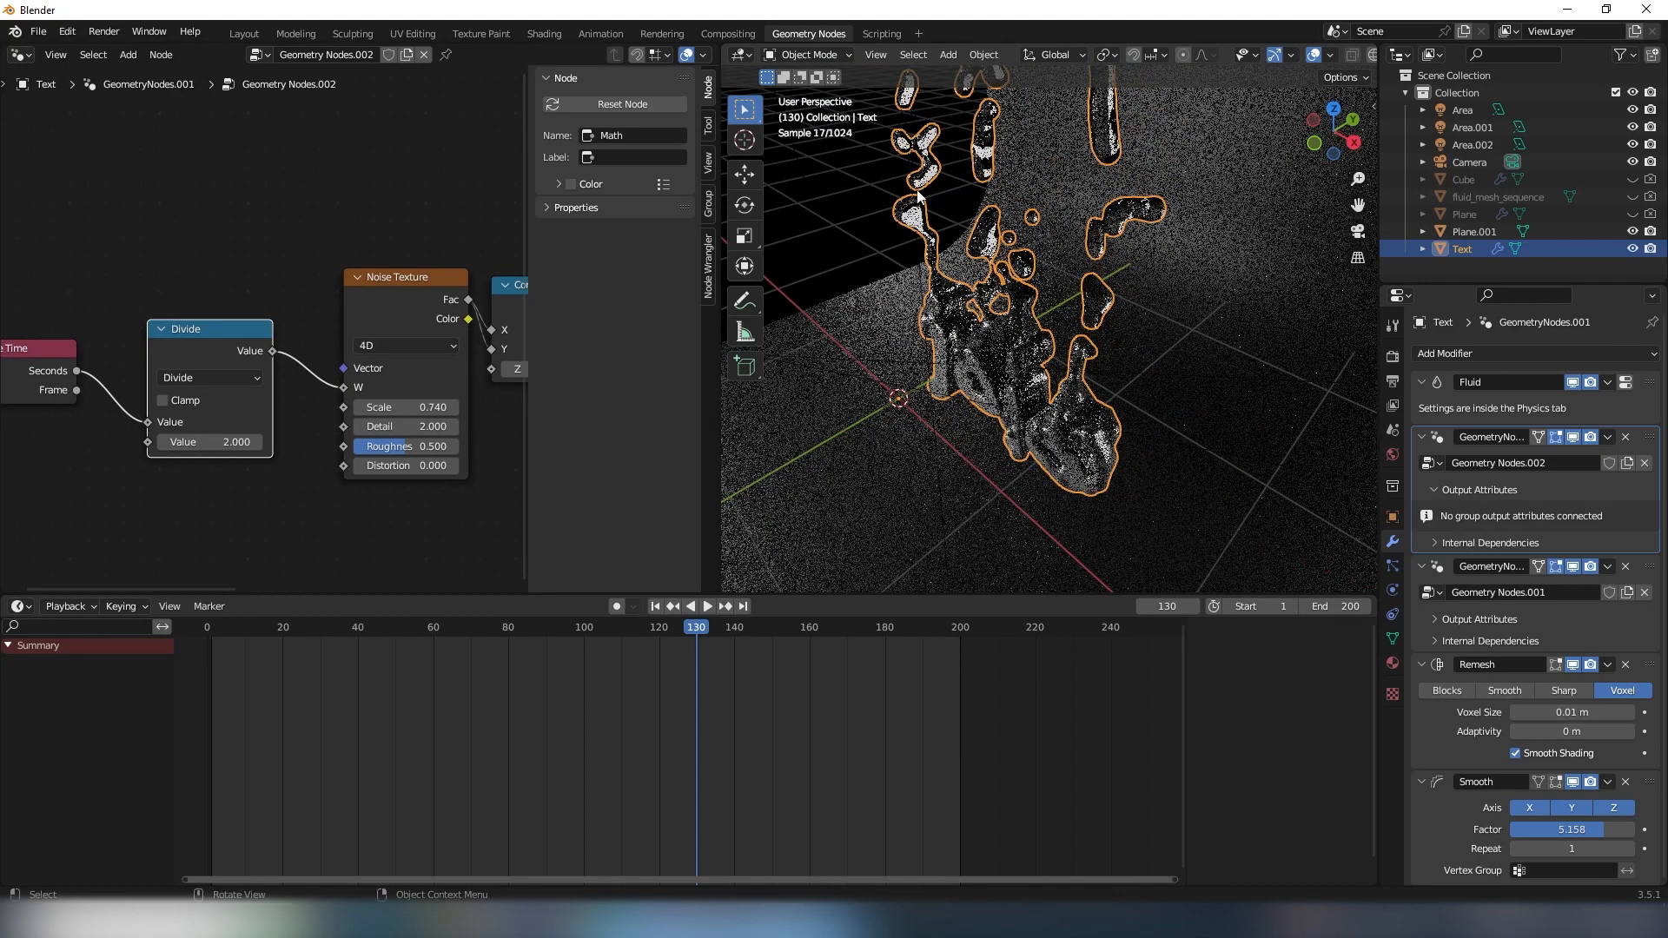
pyautogui.moveTo(981, 347); pyautogui.dragTo(1006, 295, button='middle')
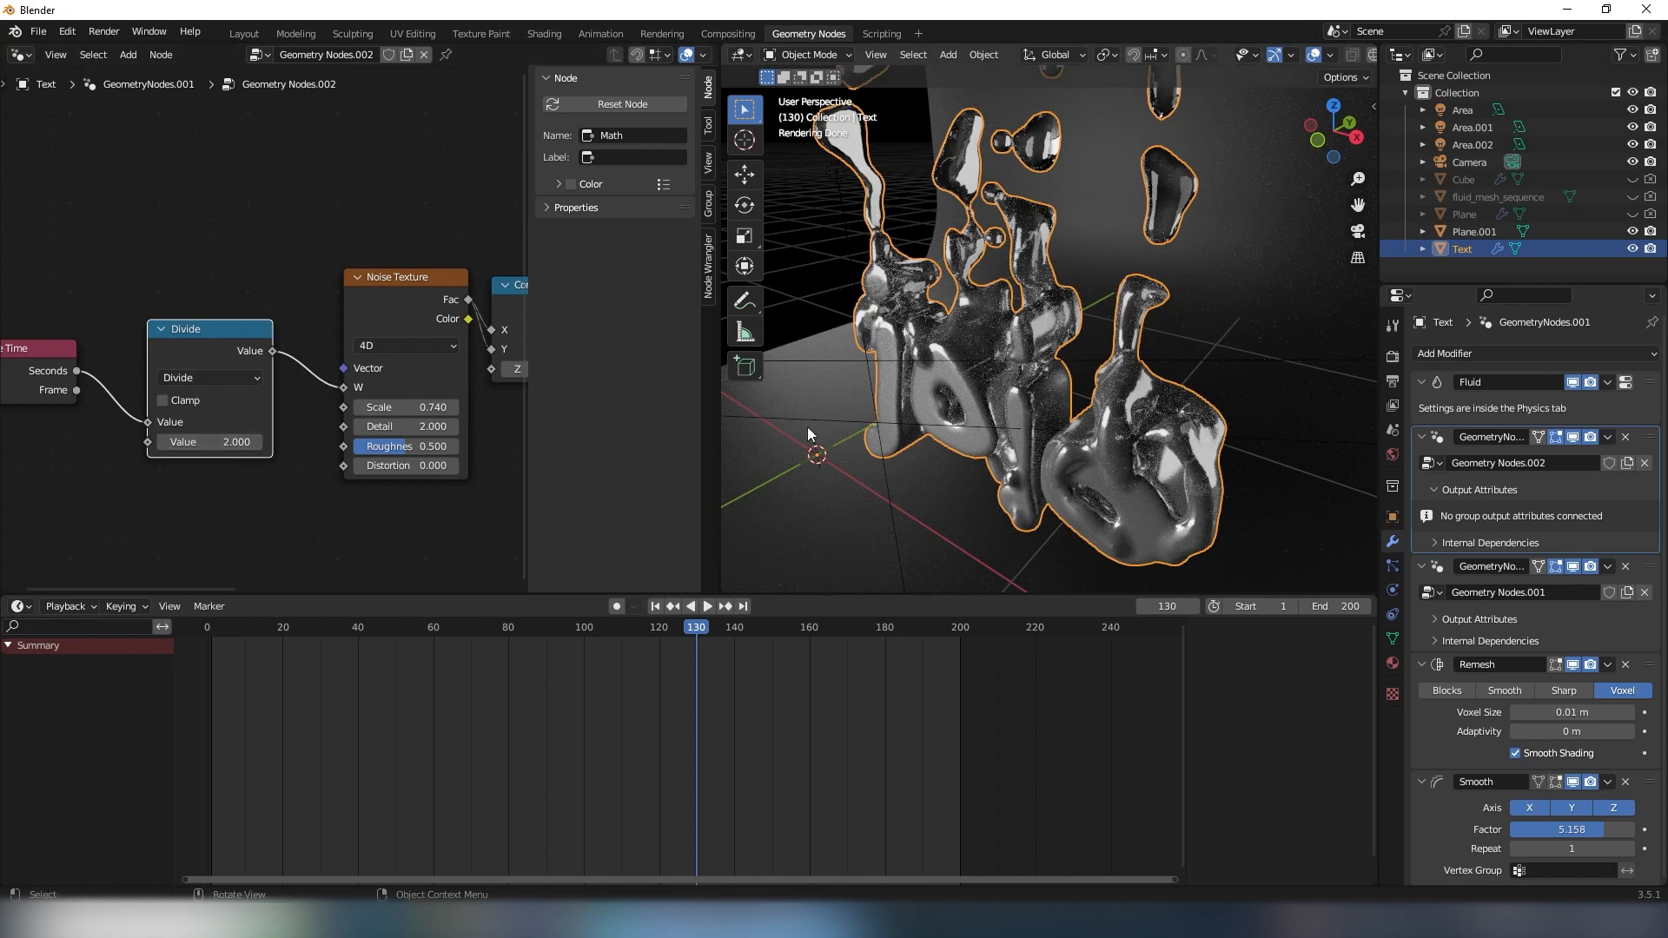
pyautogui.moveTo(1020, 416); pyautogui.dragTo(1013, 431, button='middle')
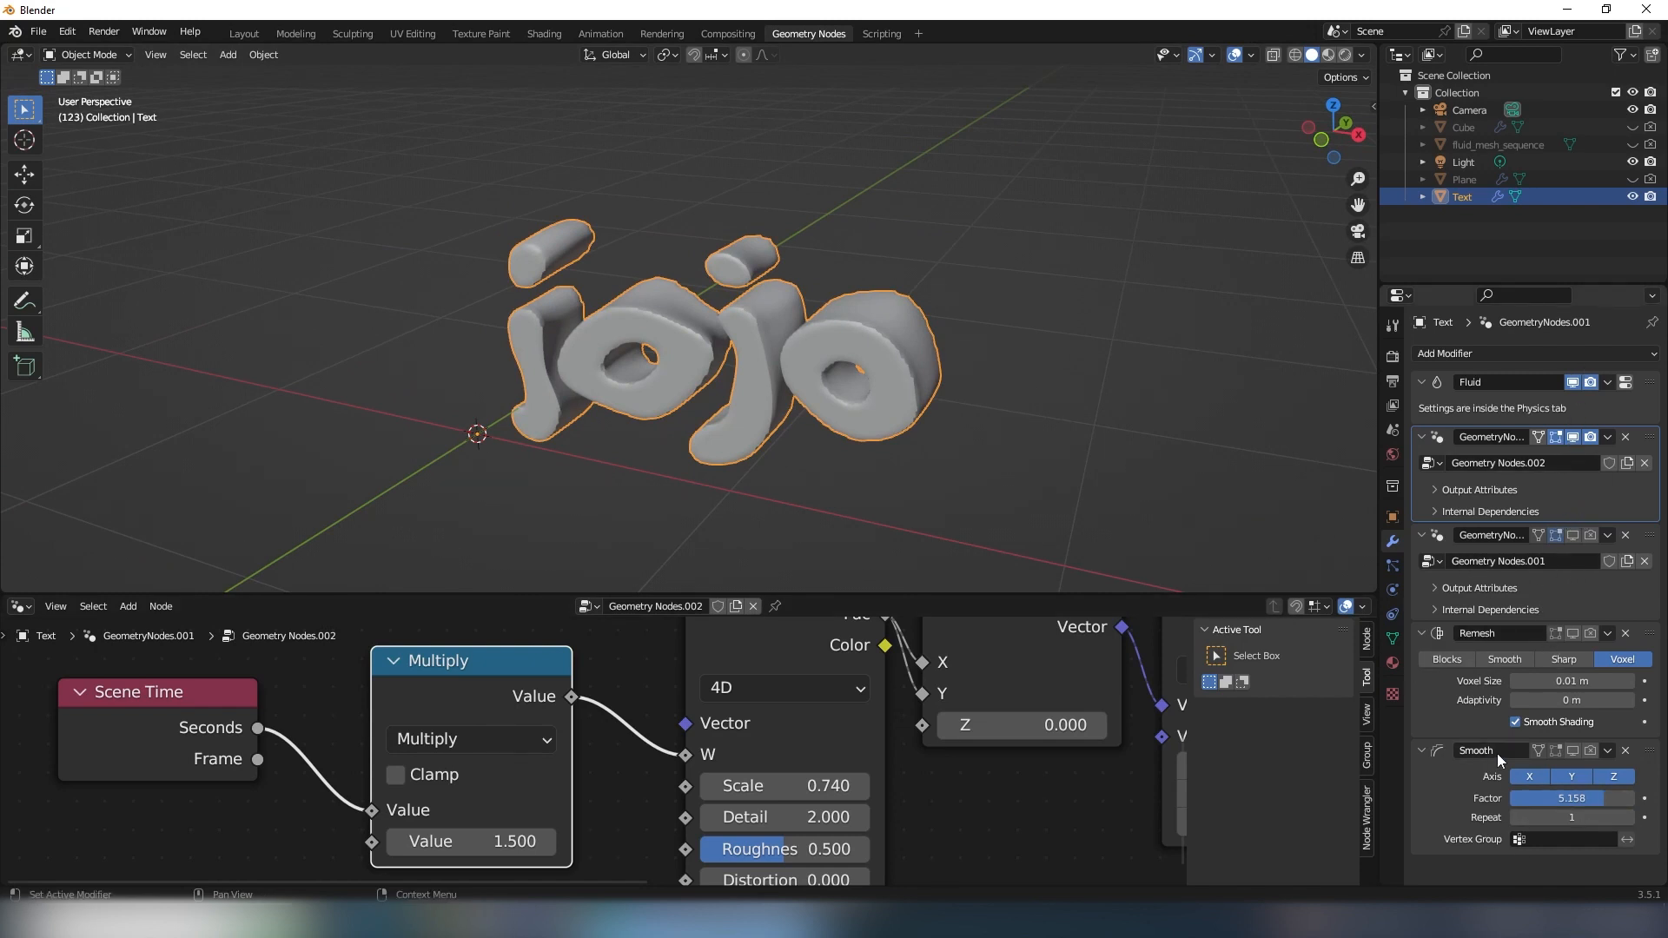
# - Enable the Text object's second Geometry Nodes, Remesh and Smooth modifiers, and view the lettering and fluid from the side
pyautogui.click(1588, 535)
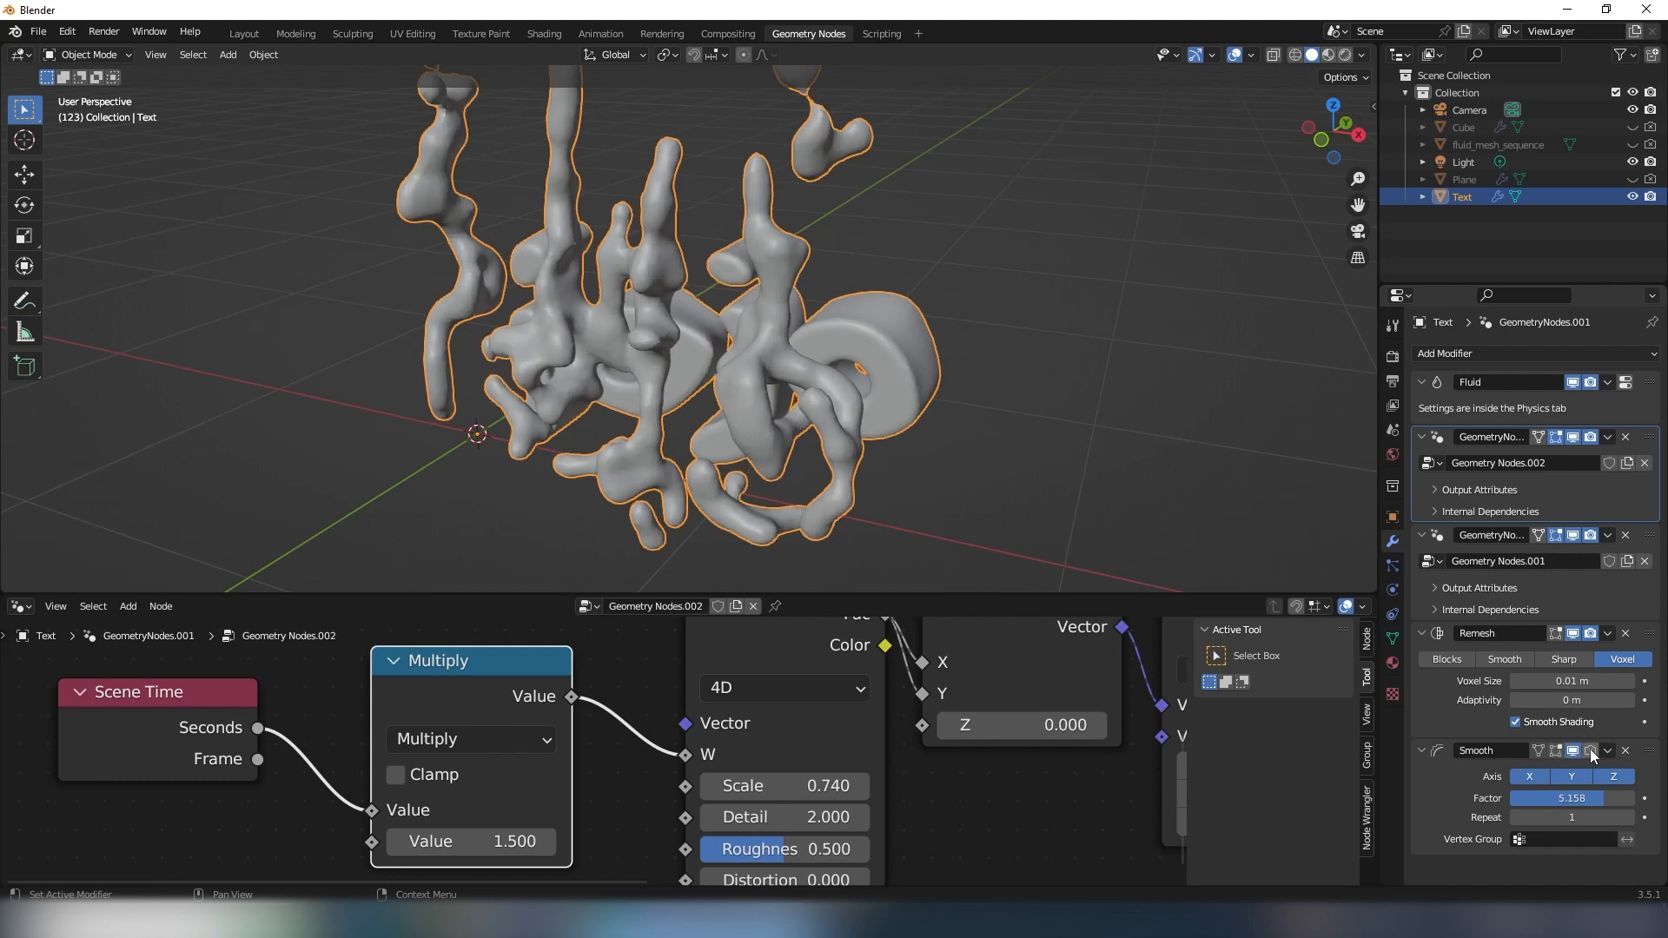
pyautogui.moveTo(1022, 352); pyautogui.dragTo(747, 336, button='middle')
pyautogui.moveTo(1086, 261); pyautogui.dragTo(995, 278, button='middle')
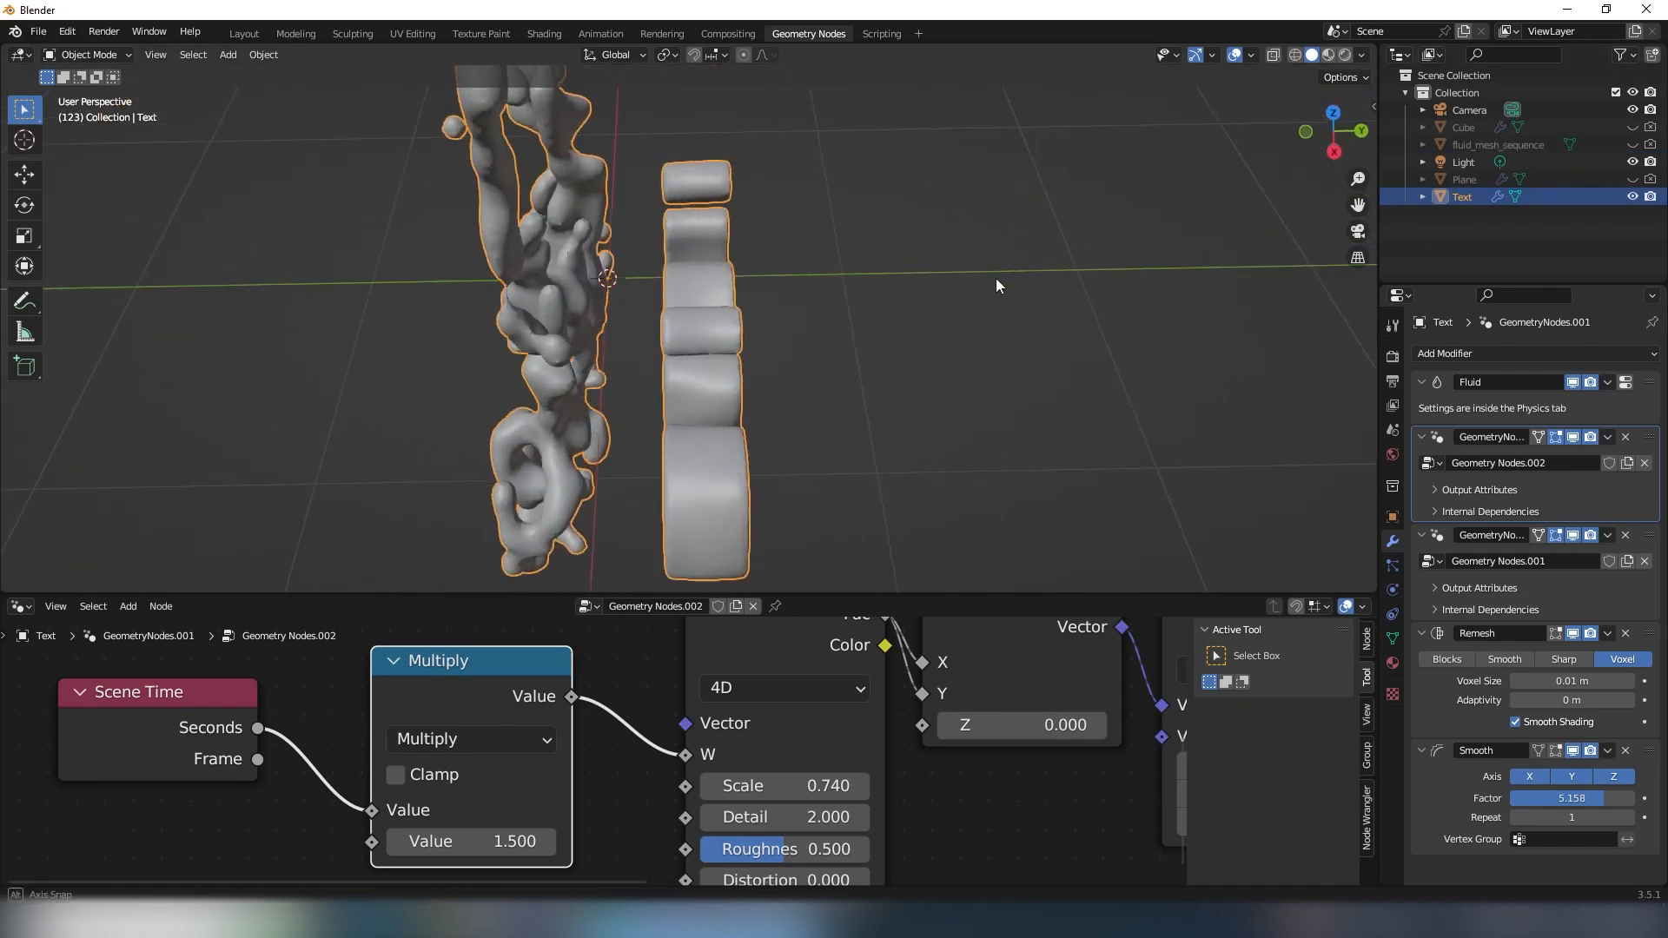
# - Unhide fluid_mesh_sequence and move it about 0.5 m along the Y axis so the fluid overlaps the lettering
pyautogui.click(1508, 149)
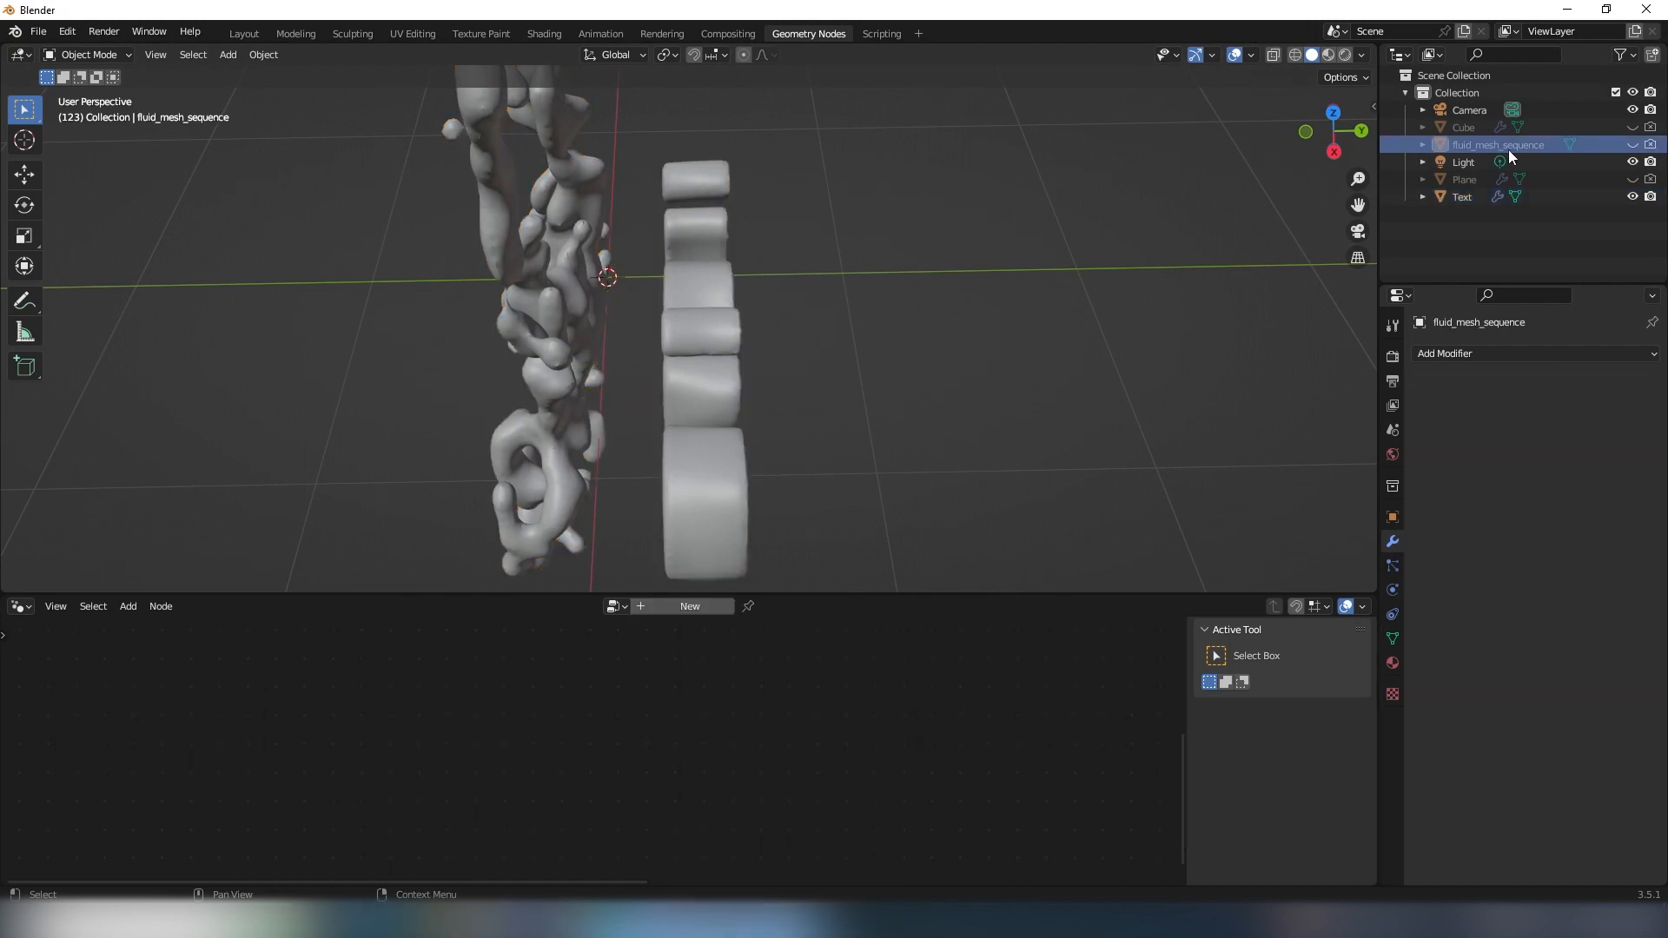
pyautogui.click(1632, 144)
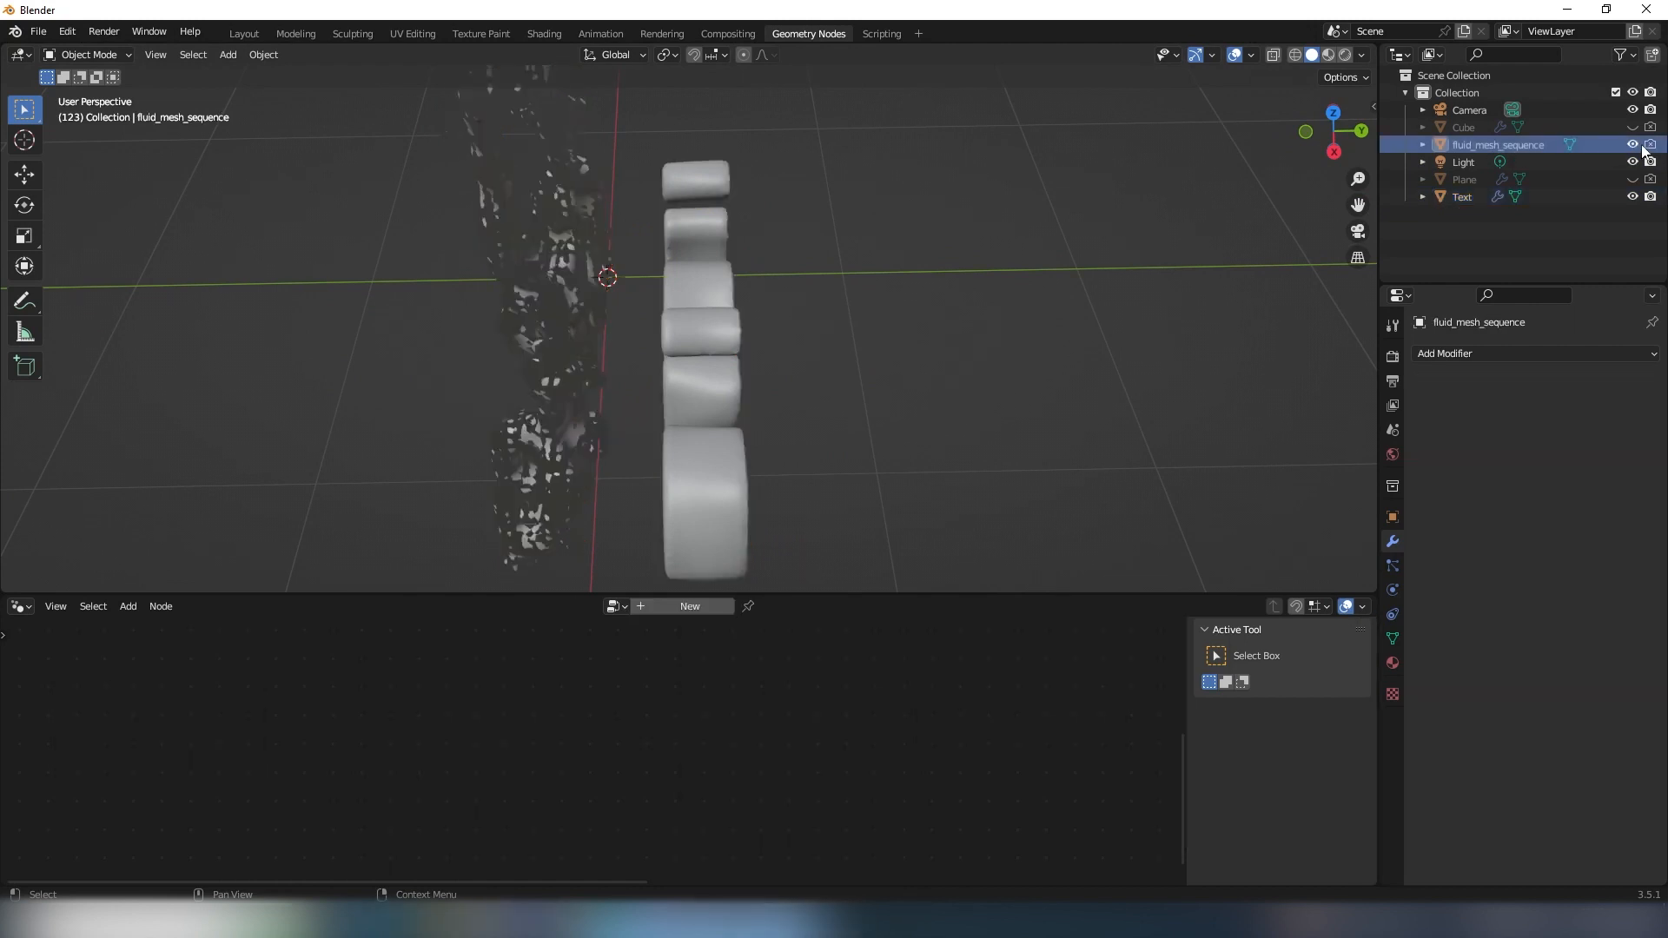
pyautogui.click(561, 316)
pyautogui.press('g')
pyautogui.press('y')
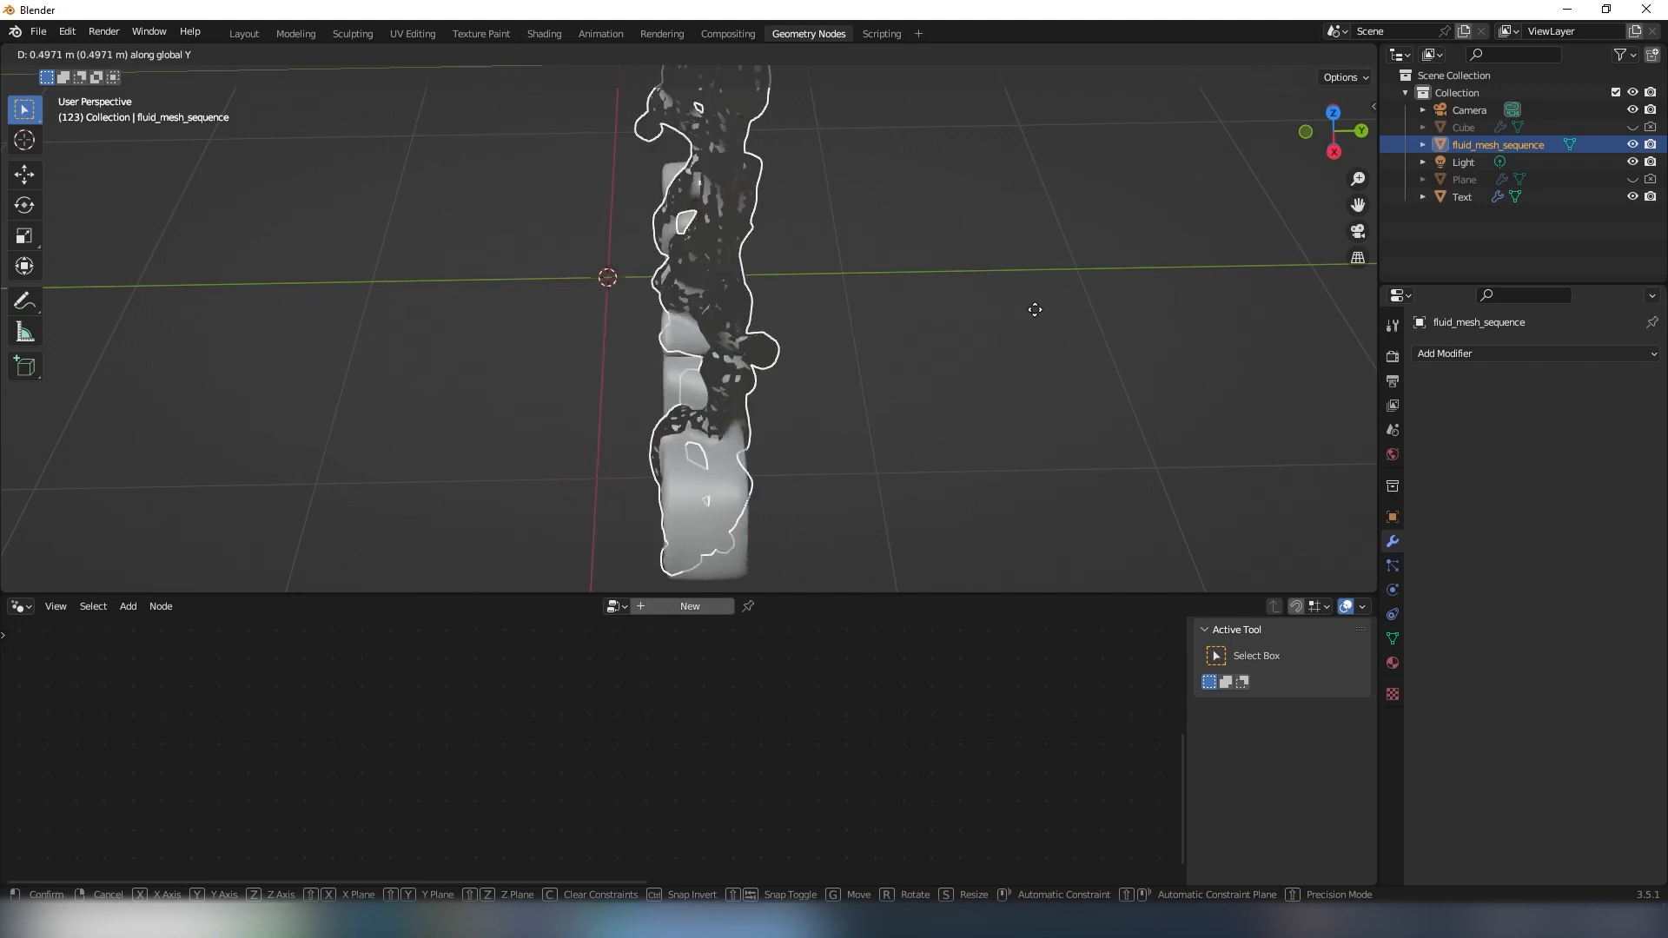
pyautogui.click(942, 360)
pyautogui.moveTo(942, 360)
pyautogui.mouseDown(button='middle')
pyautogui.moveTo(903, 350)
pyautogui.moveTo(881, 368)
pyautogui.moveTo(915, 354)
pyautogui.mouseUp(button='middle')
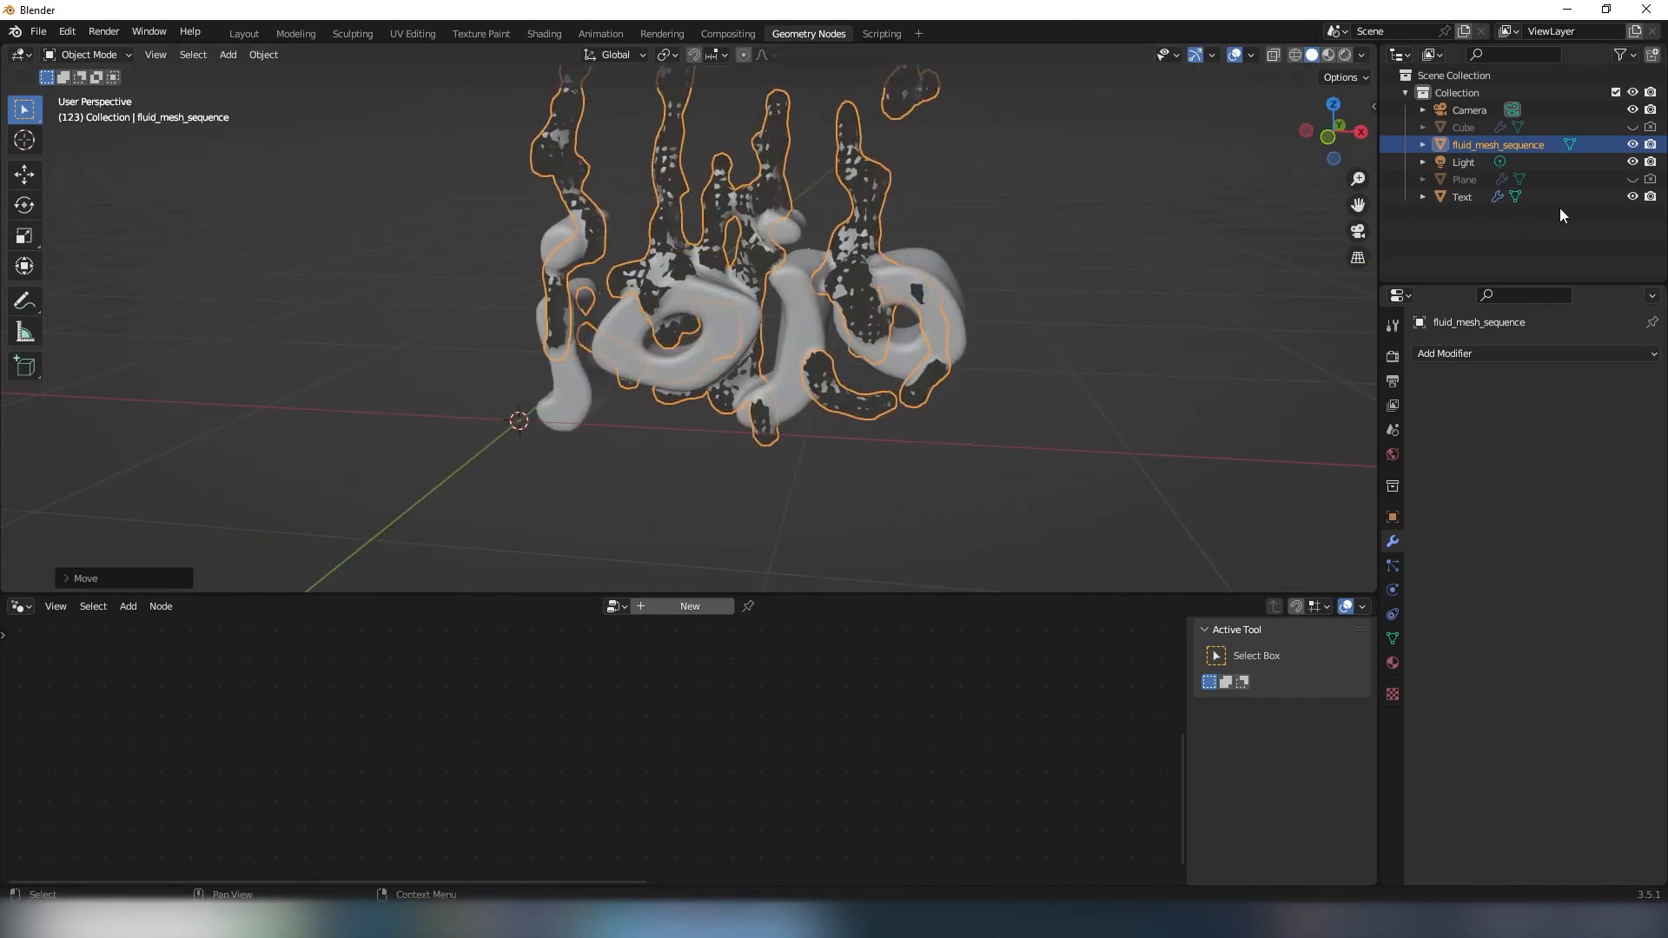
# - Hide fluid_mesh_sequence in the viewport and in renders, and examine the merged fluid lettering from several angles
pyautogui.click(1632, 144)
pyautogui.click(1648, 145)
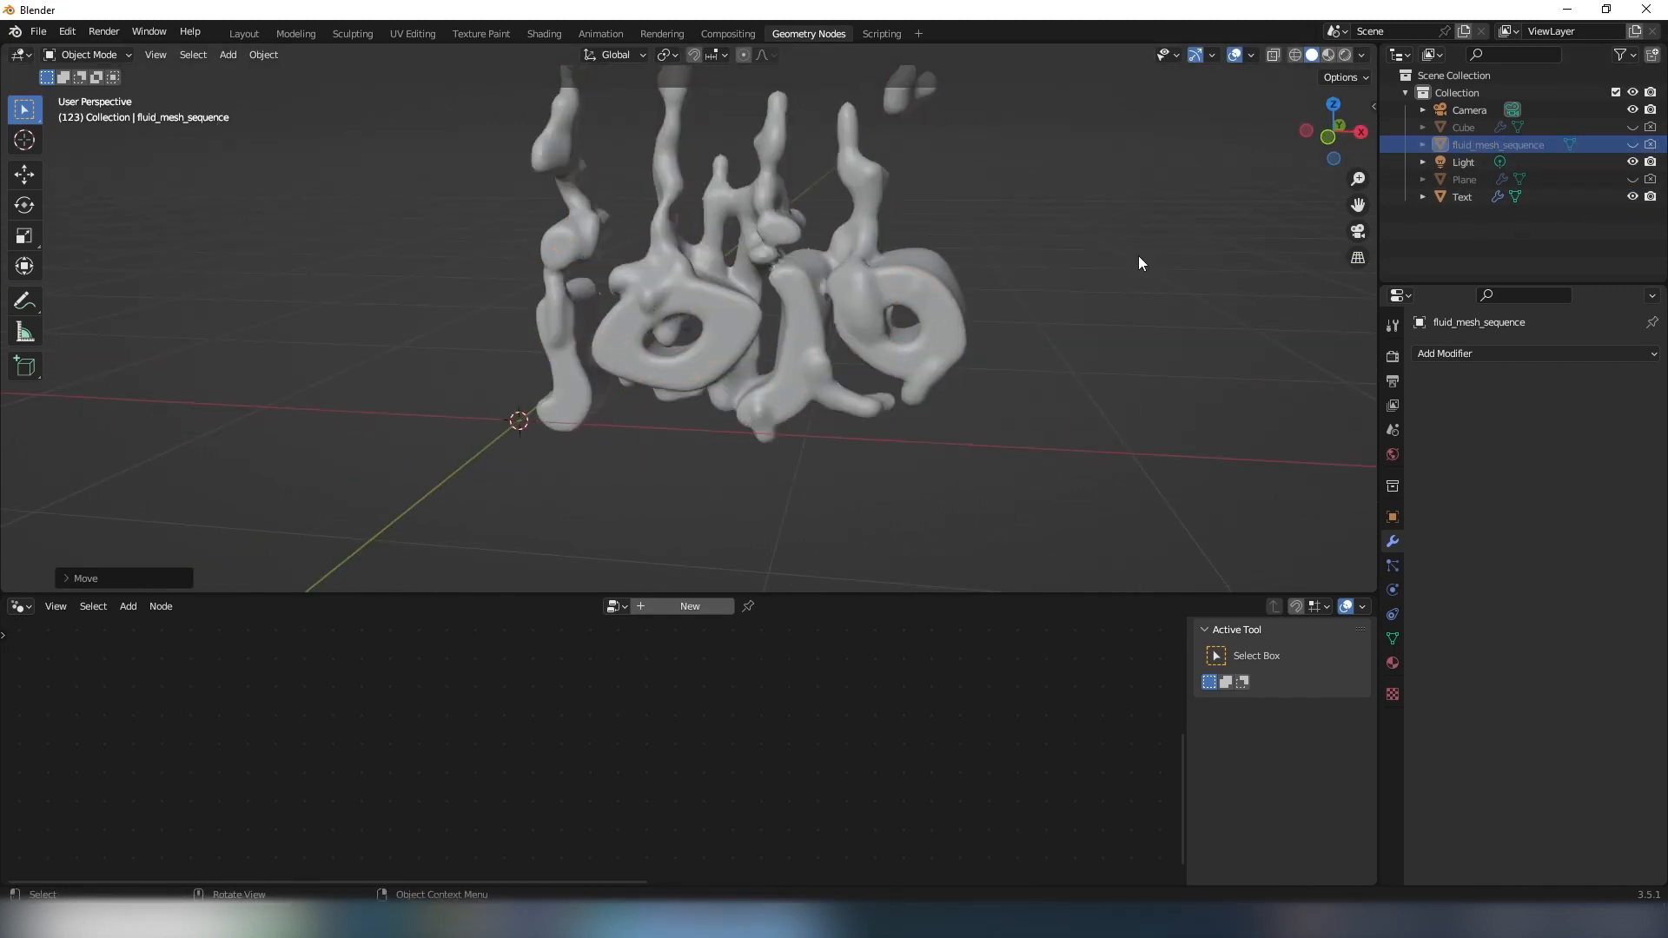
pyautogui.moveTo(894, 313); pyautogui.dragTo(794, 327, button='middle')
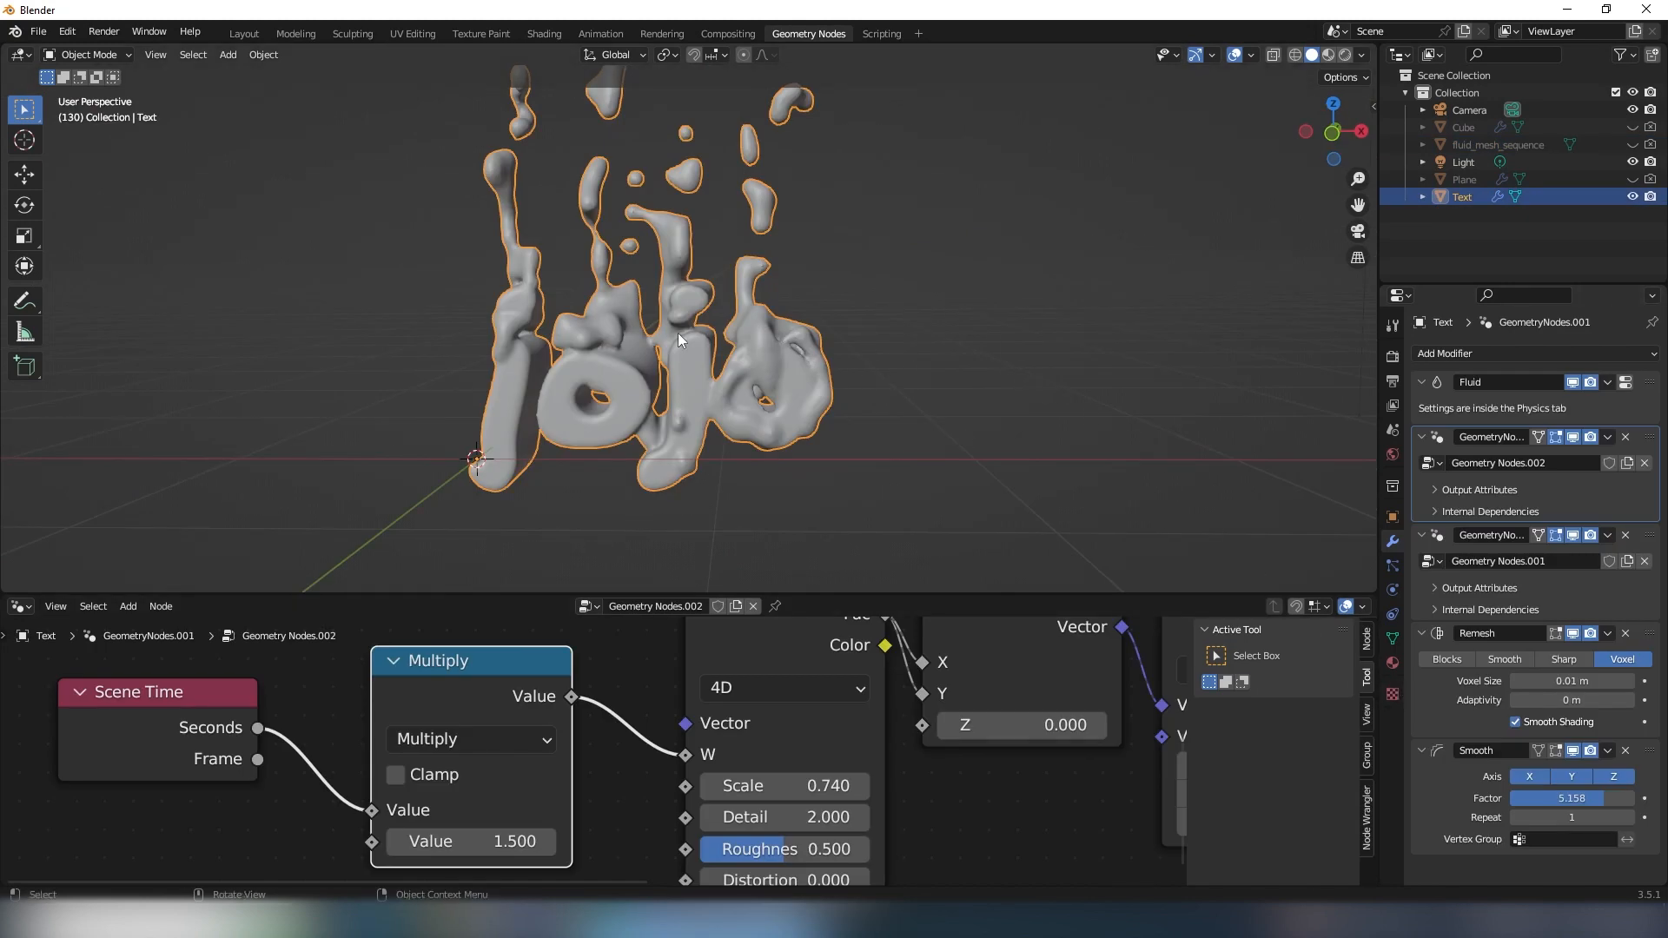
pyautogui.moveTo(678, 331); pyautogui.dragTo(534, 240, button='middle')
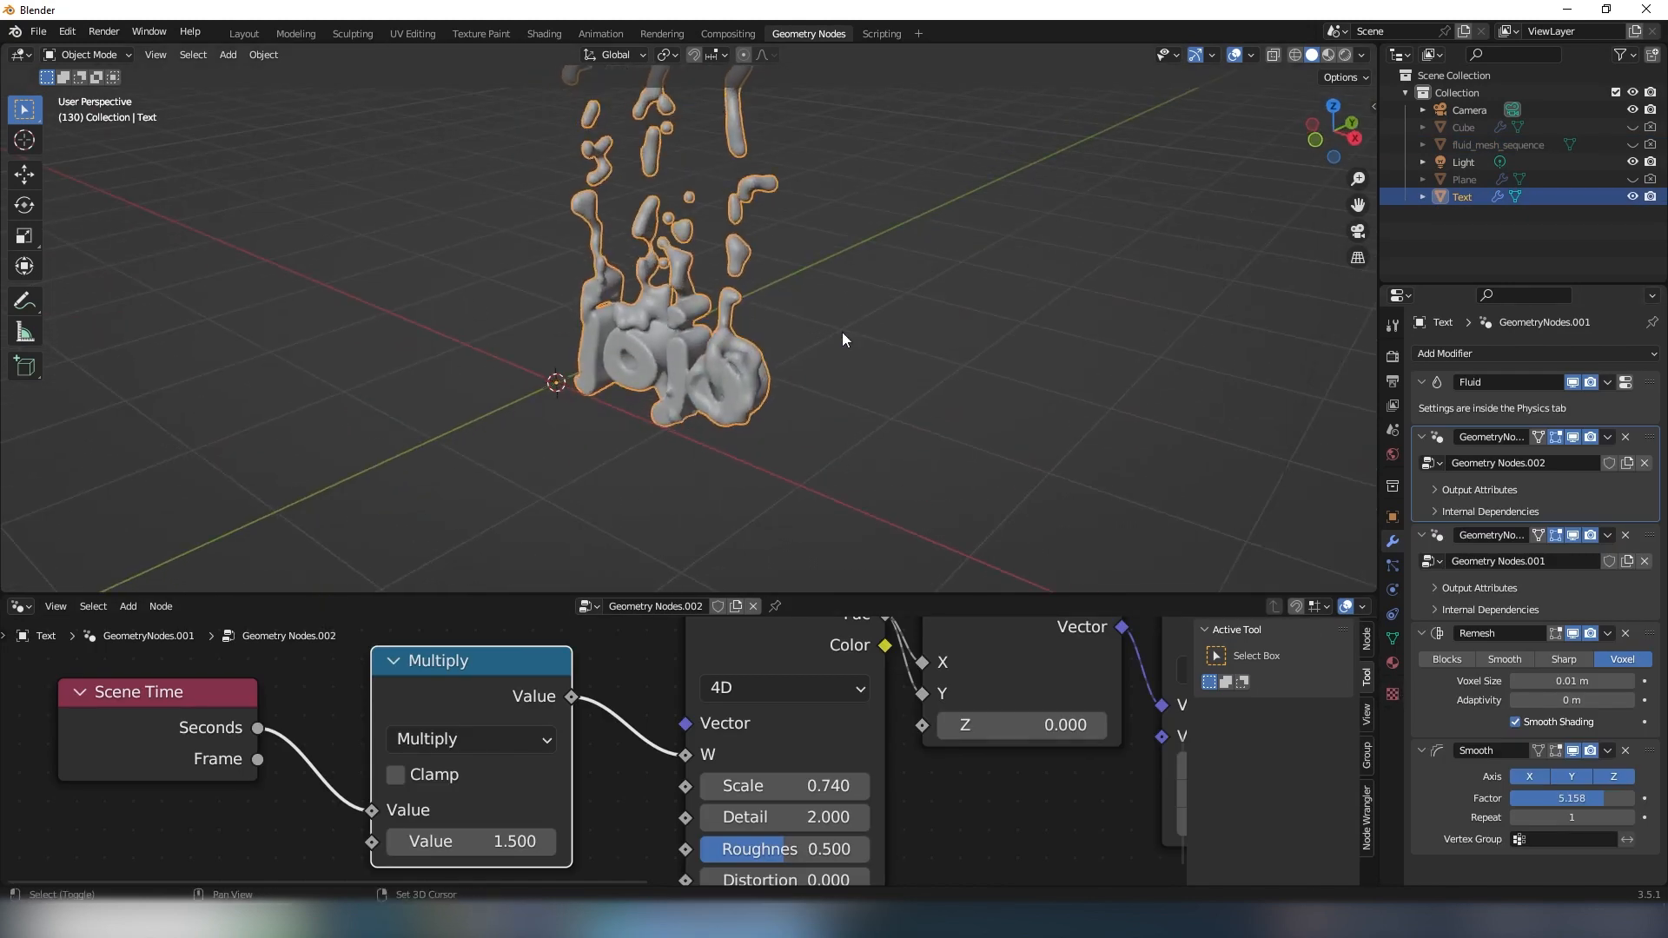
pyautogui.moveTo(842, 338); pyautogui.dragTo(739, 383, button='middle')
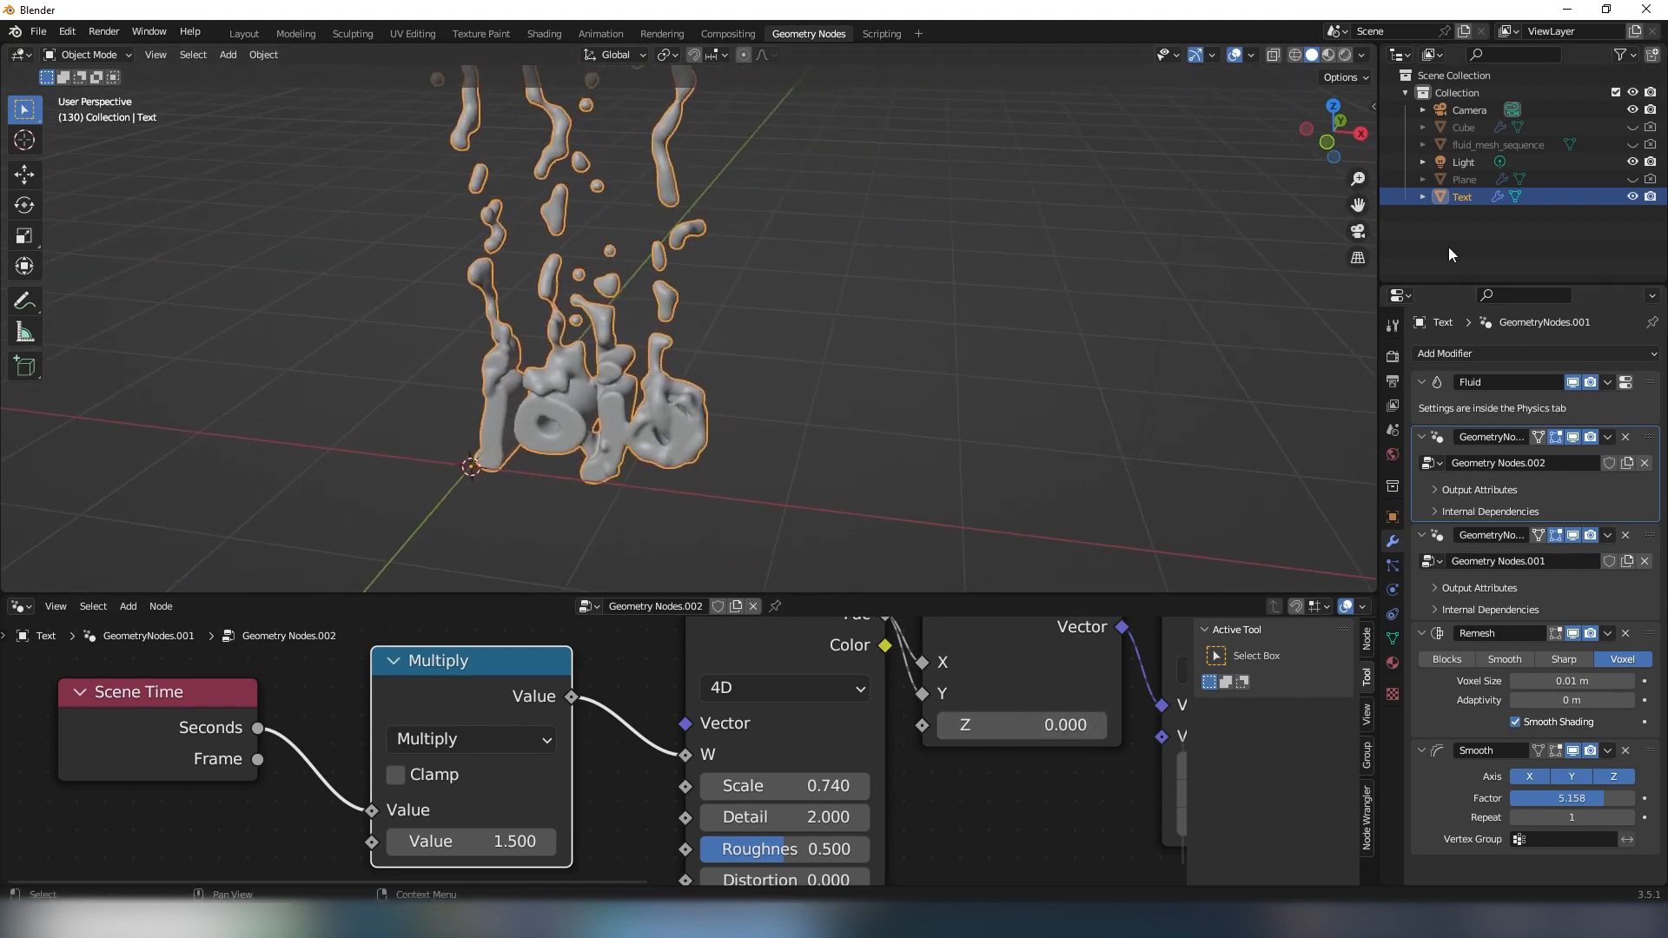
# - Insert a Set Material node between Join Geometry and Group Output in the Geometry Nodes.001 tree
pyautogui.click(1650, 542)
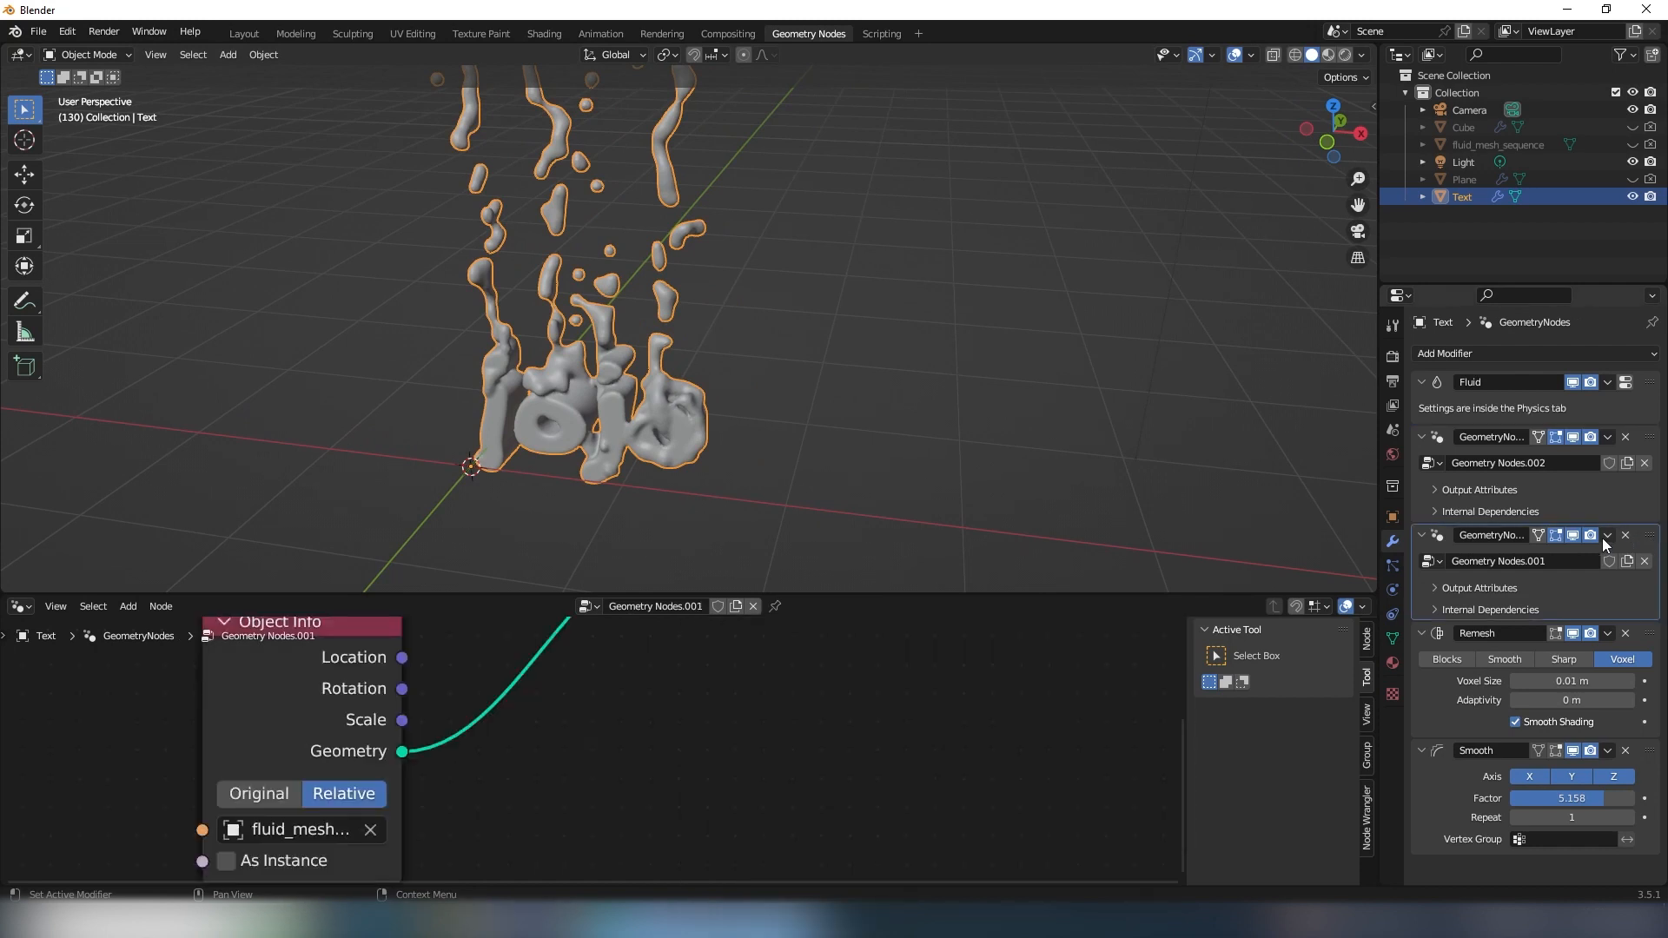
pyautogui.scroll(-5, 608, 769)
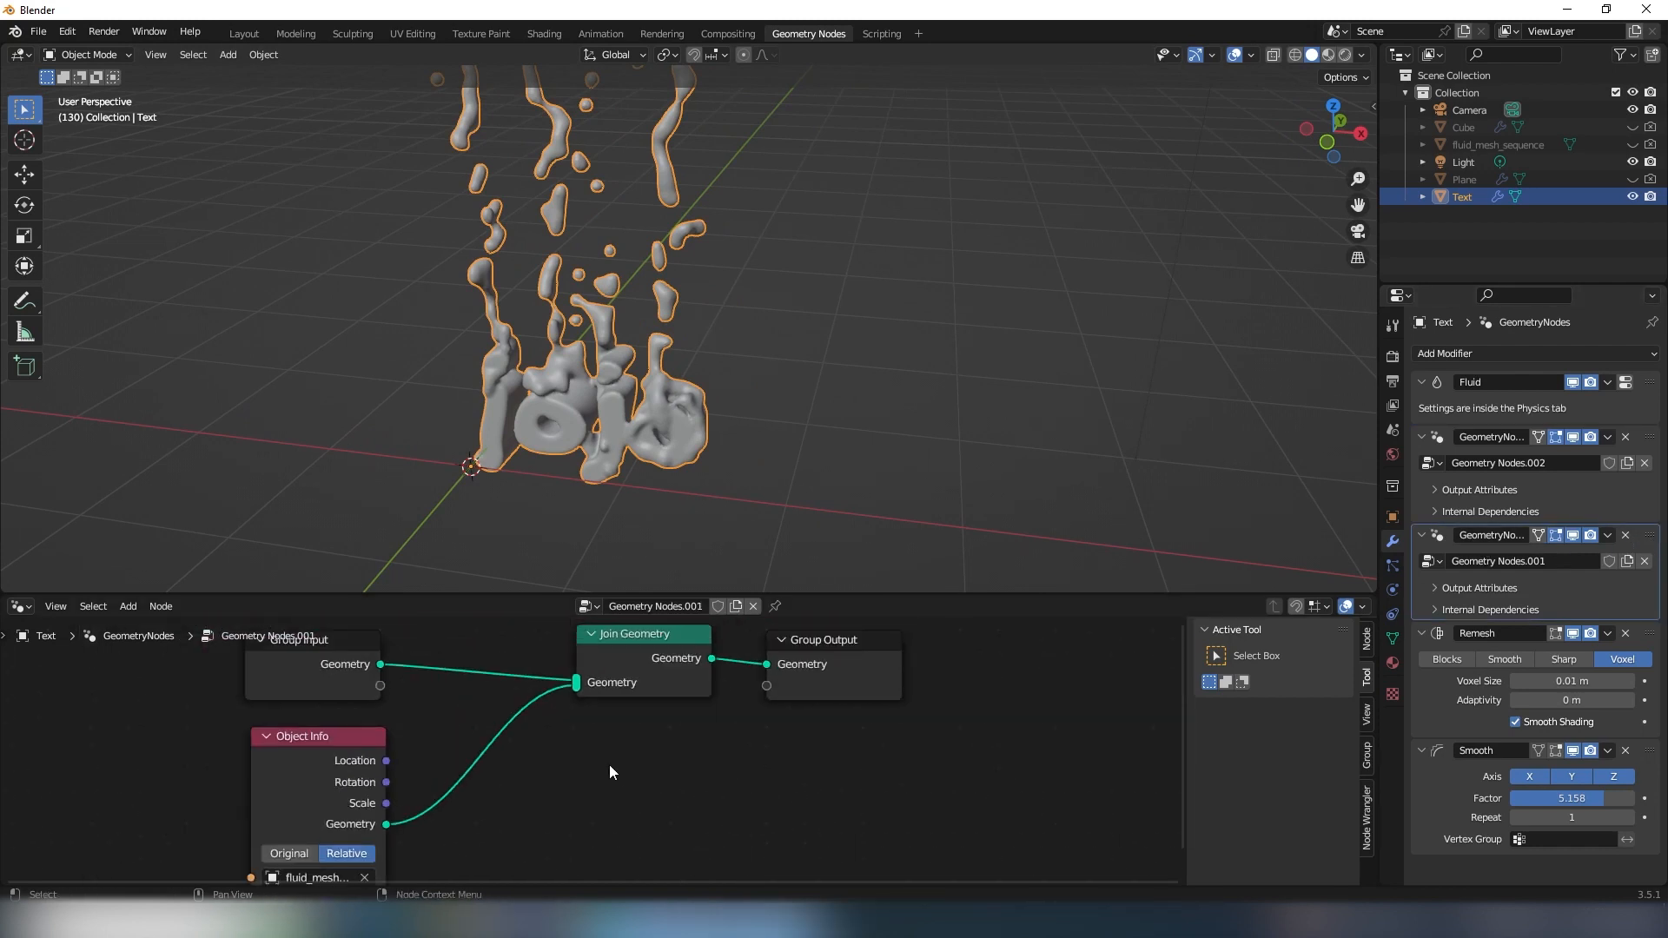
pyautogui.moveTo(653, 658); pyautogui.dragTo(763, 707)
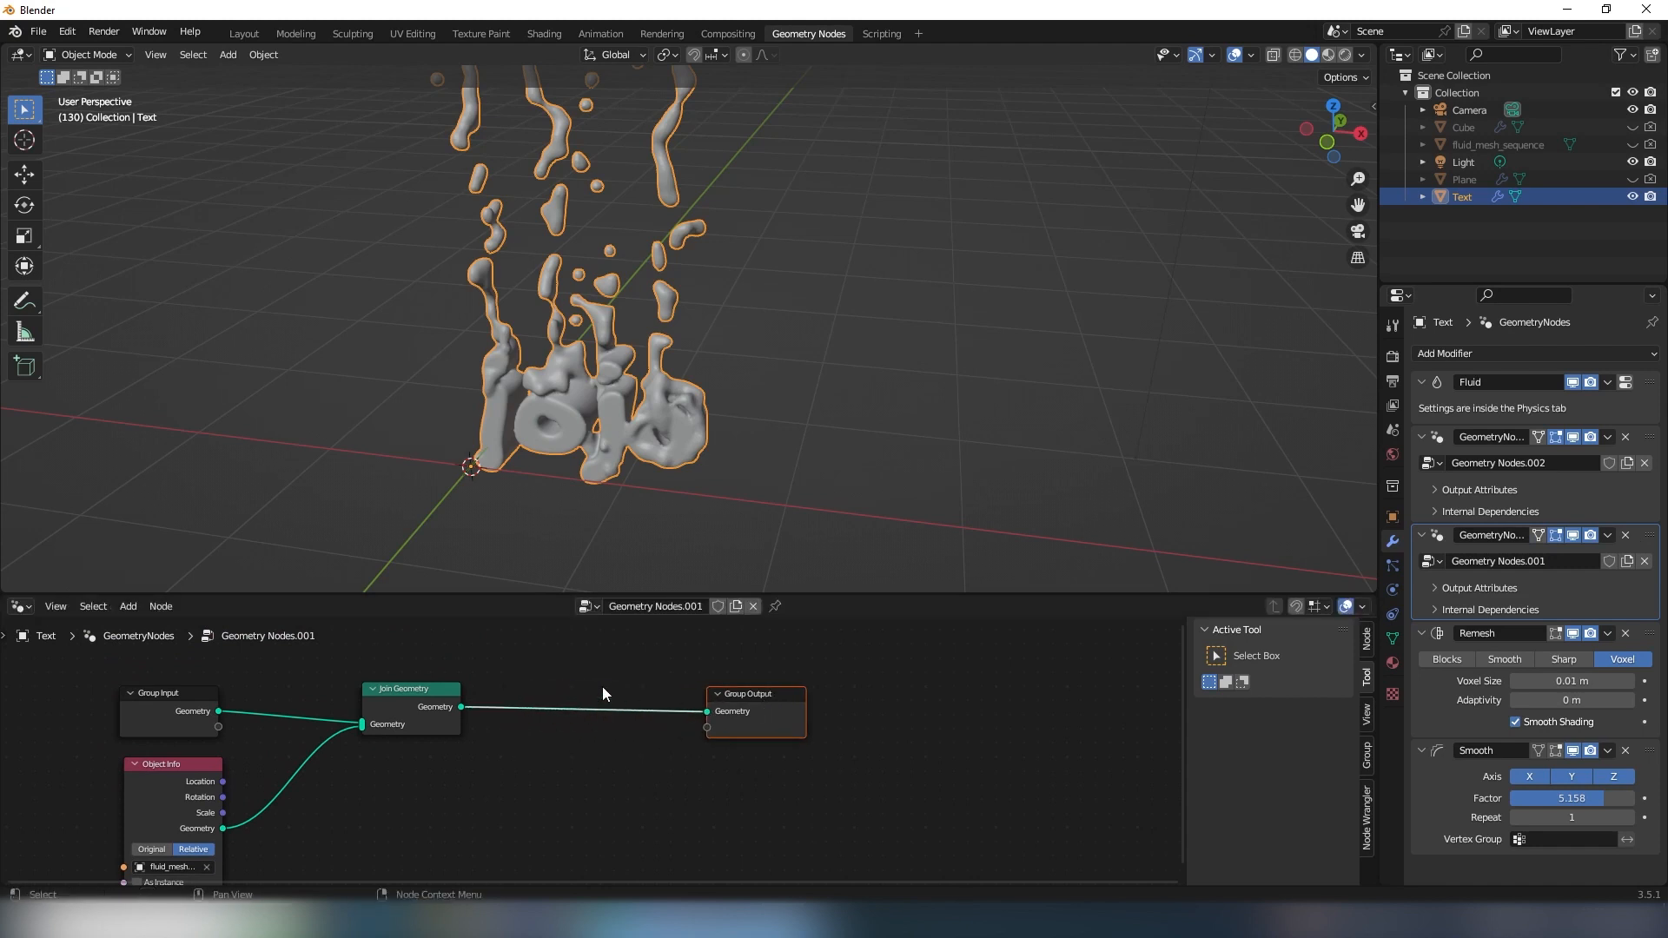
pyautogui.scroll(3, 599, 684)
pyautogui.moveTo(540, 667); pyautogui.dragTo(547, 748, button='middle')
pyautogui.hotkey('shift', 'a')
pyautogui.write('set')
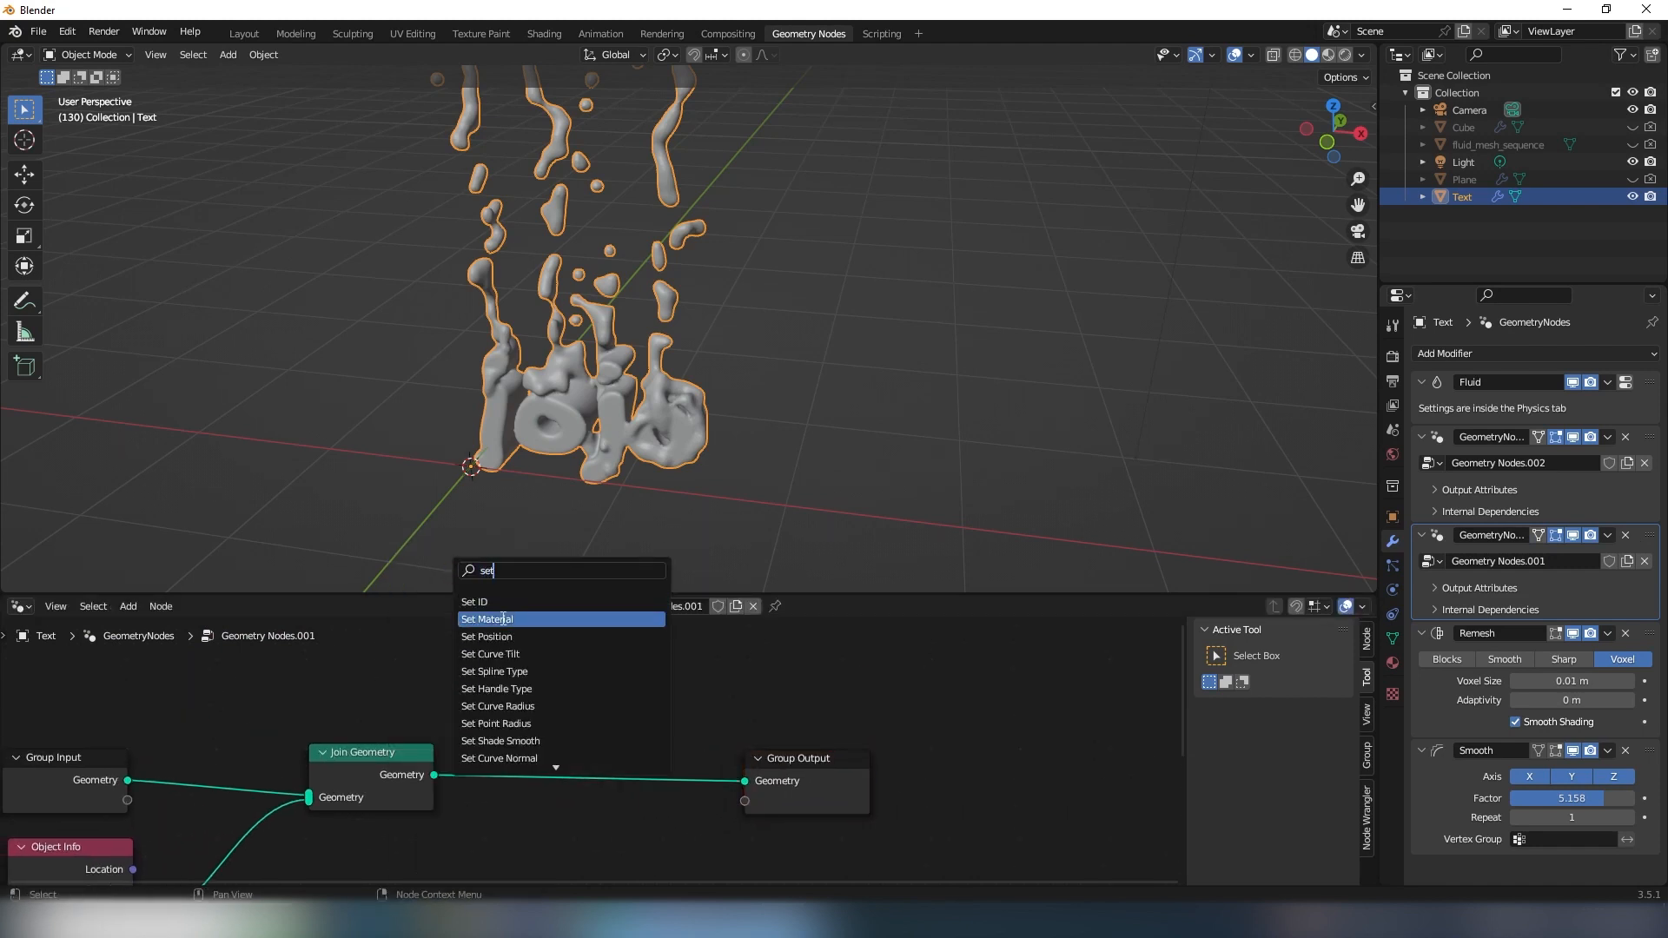
pyautogui.click(504, 619)
pyautogui.click(639, 738)
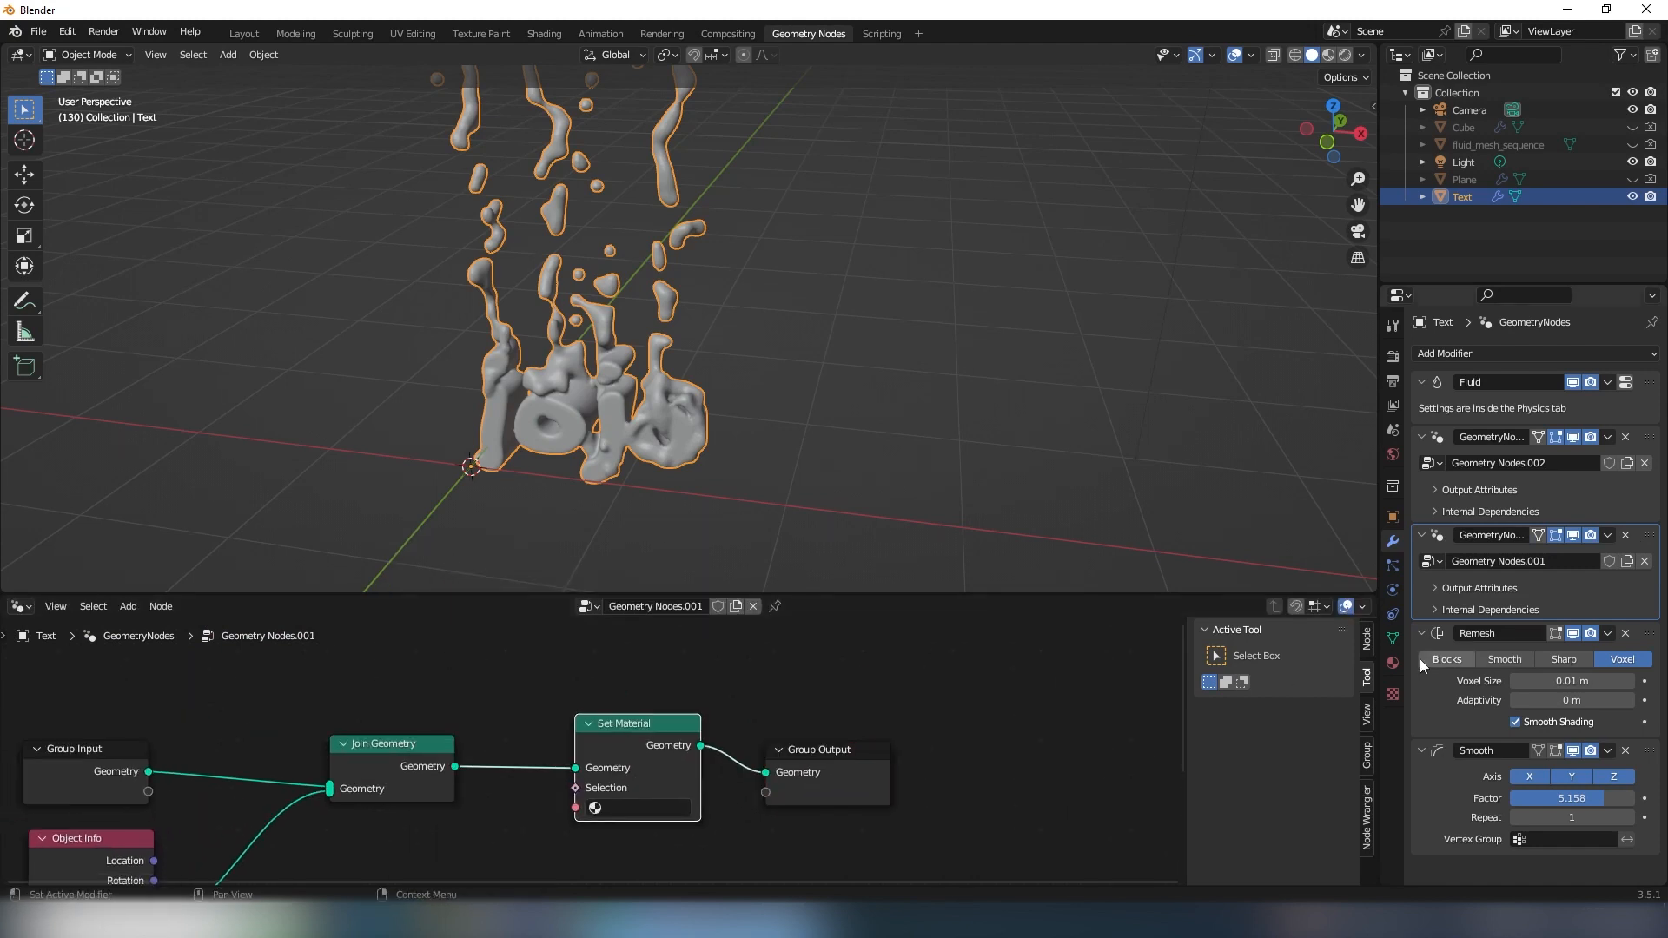
# - Create a new material on the Text object and name it Fluid Shader
pyautogui.click(1393, 662)
pyautogui.click(1474, 429)
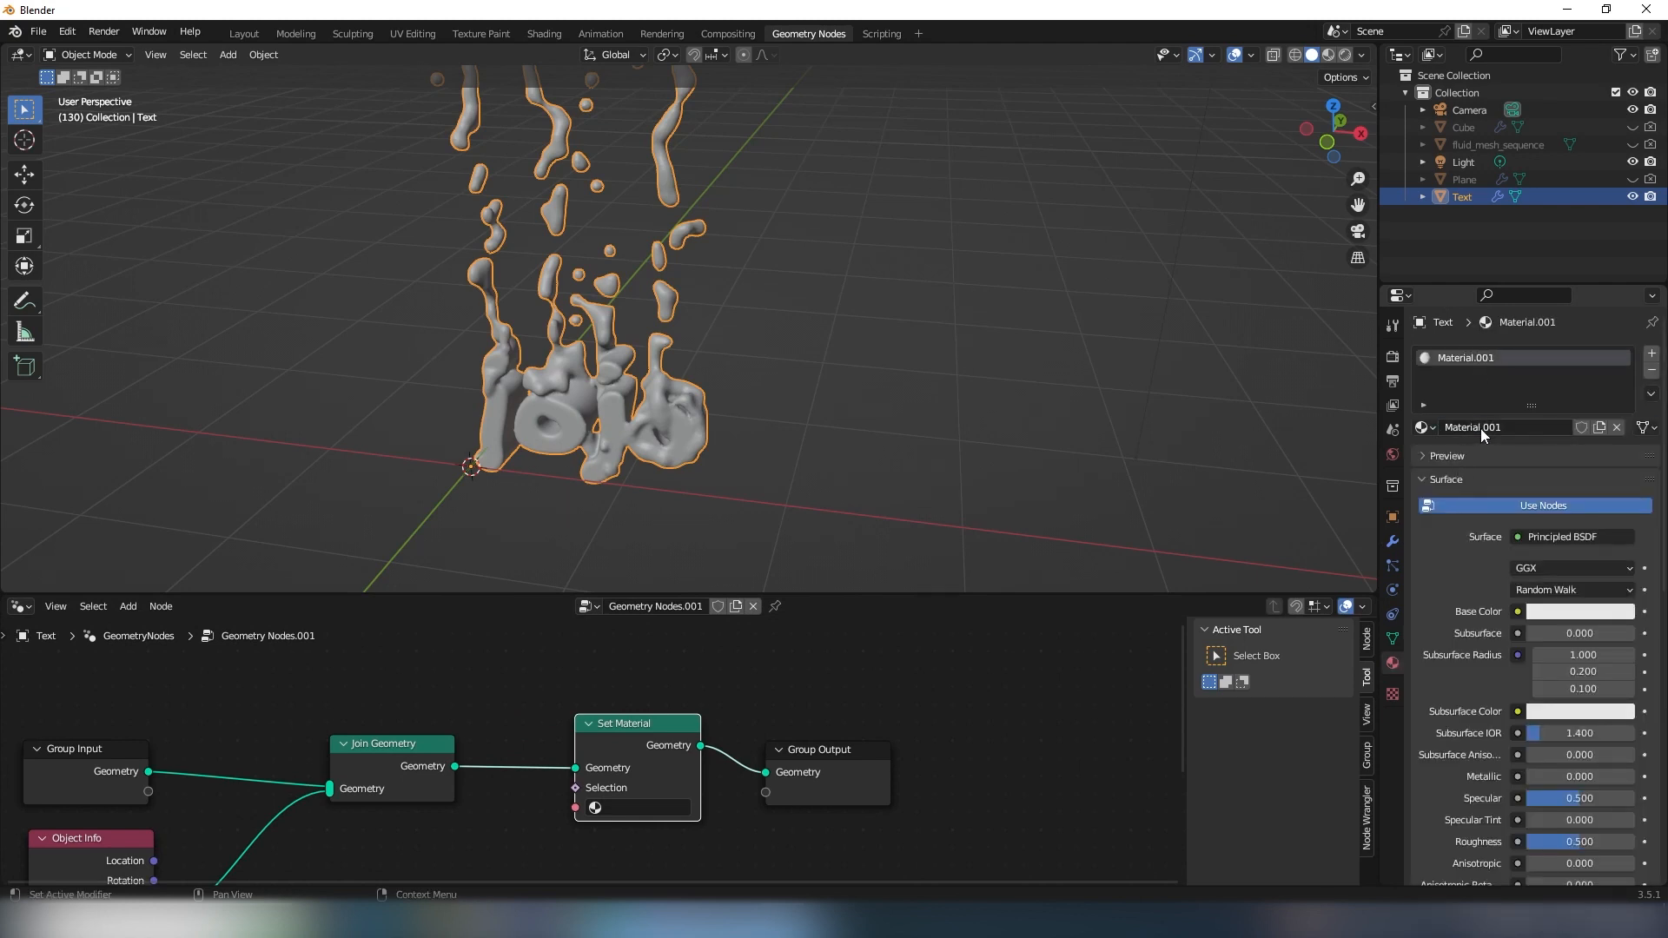
pyautogui.click(1480, 429)
pyautogui.write('Fluid Shader')
pyautogui.press('Return')
# - Assign the Fluid Shader material in the Set Material node
pyautogui.scroll(3, 652, 782)
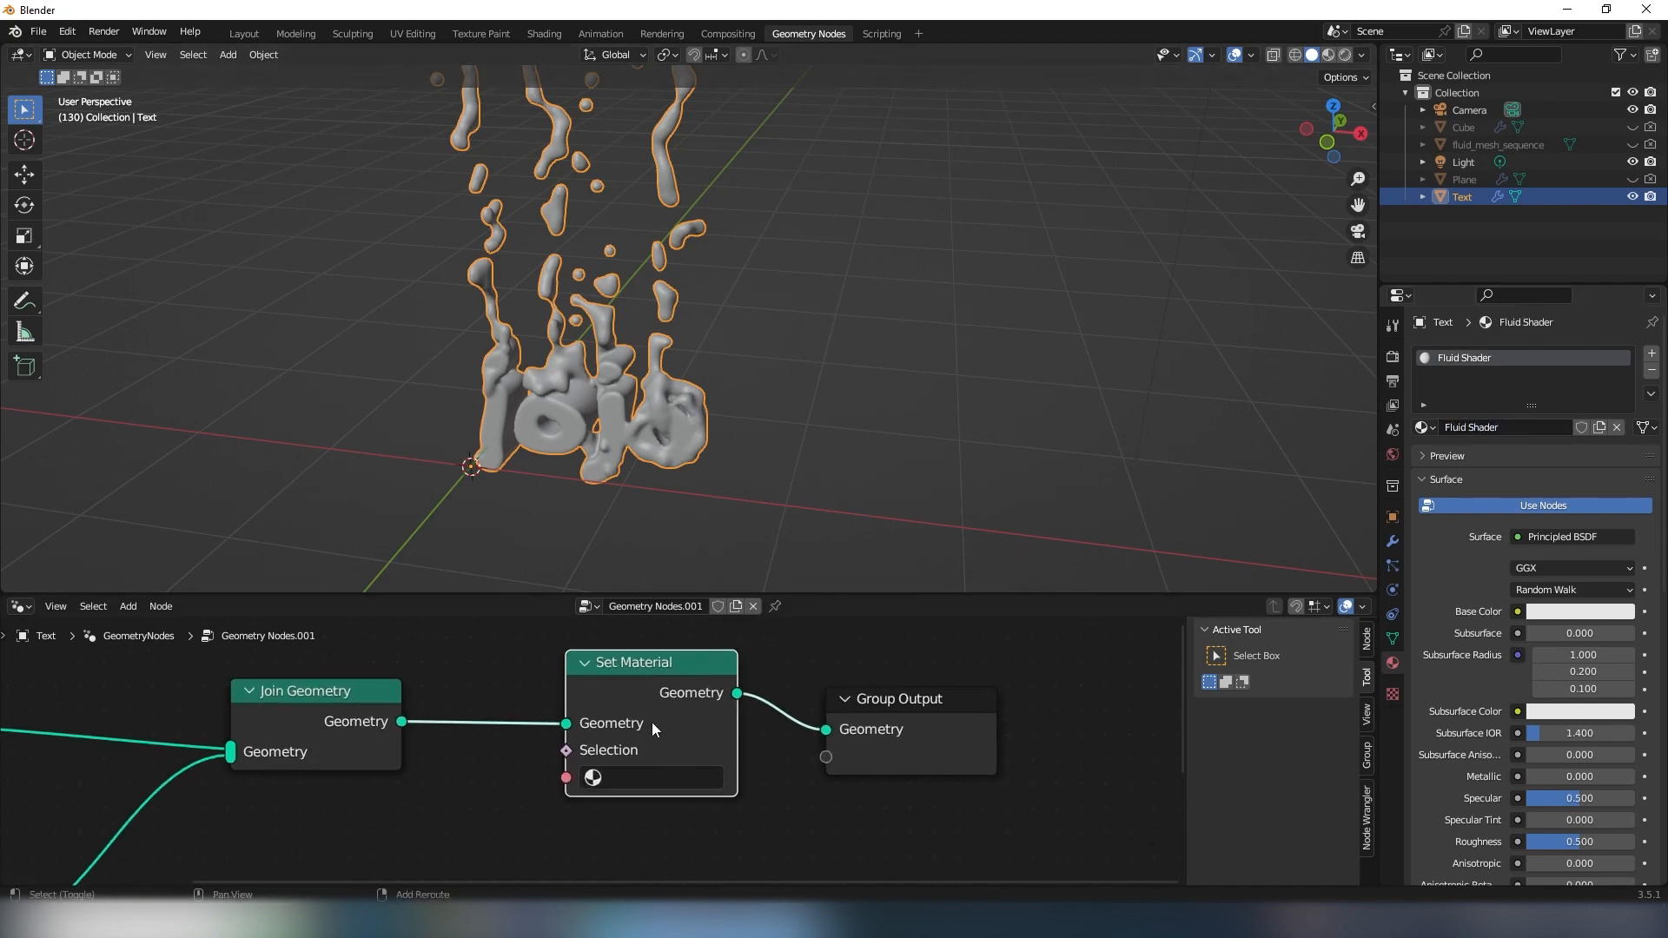
pyautogui.click(649, 777)
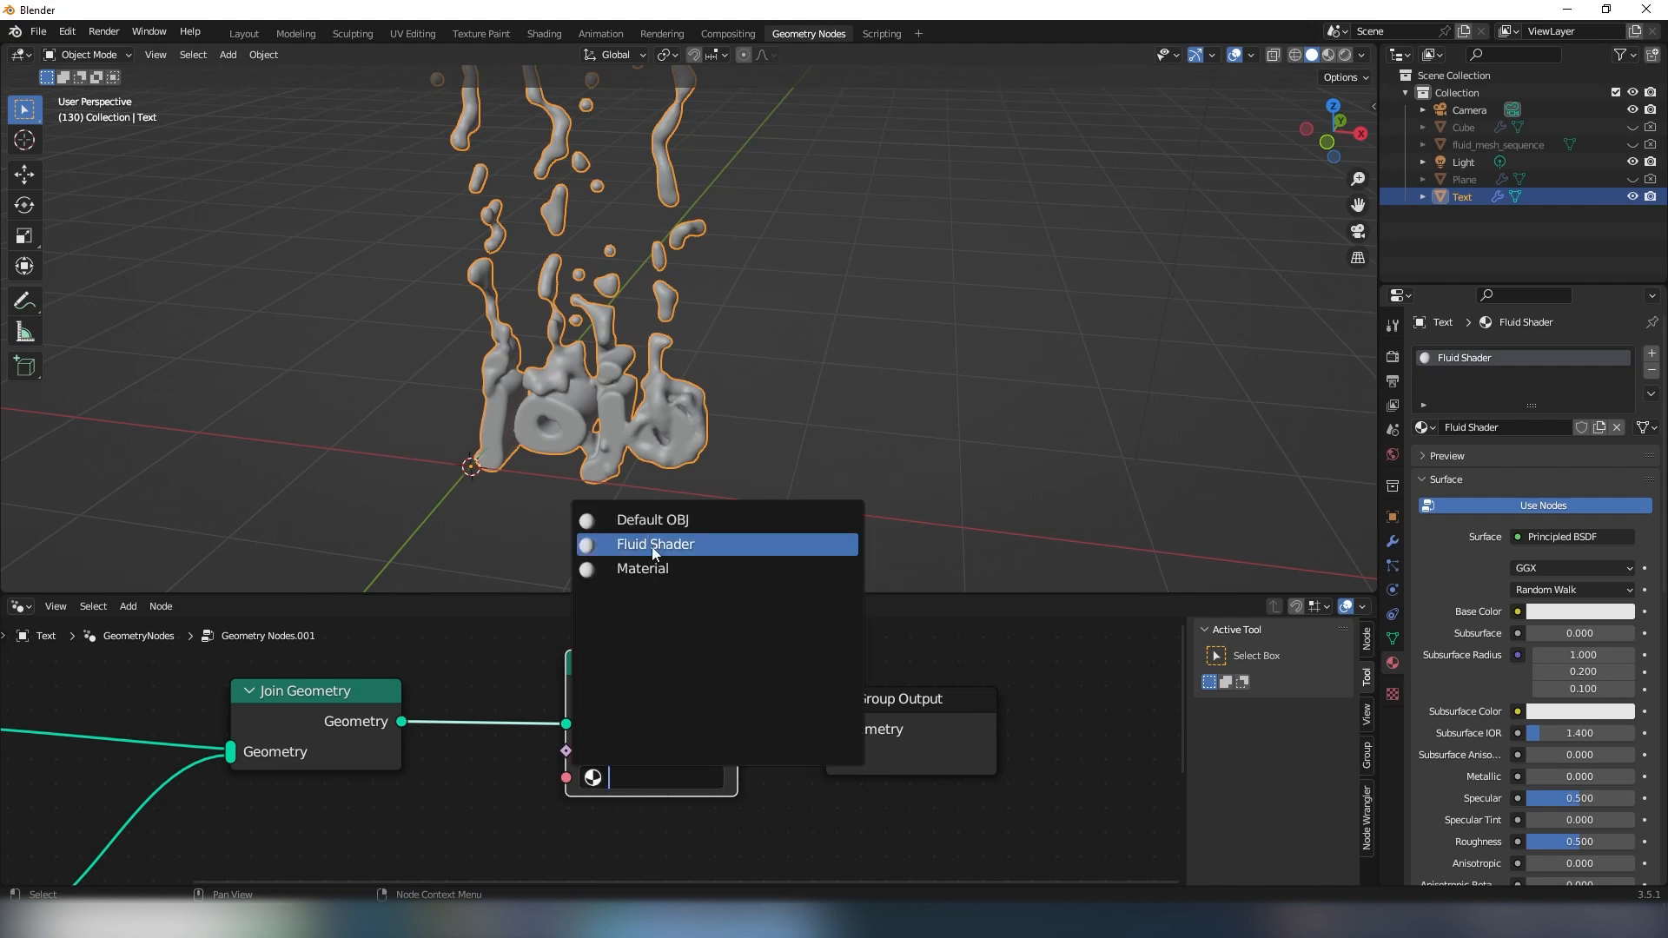
pyautogui.click(655, 544)
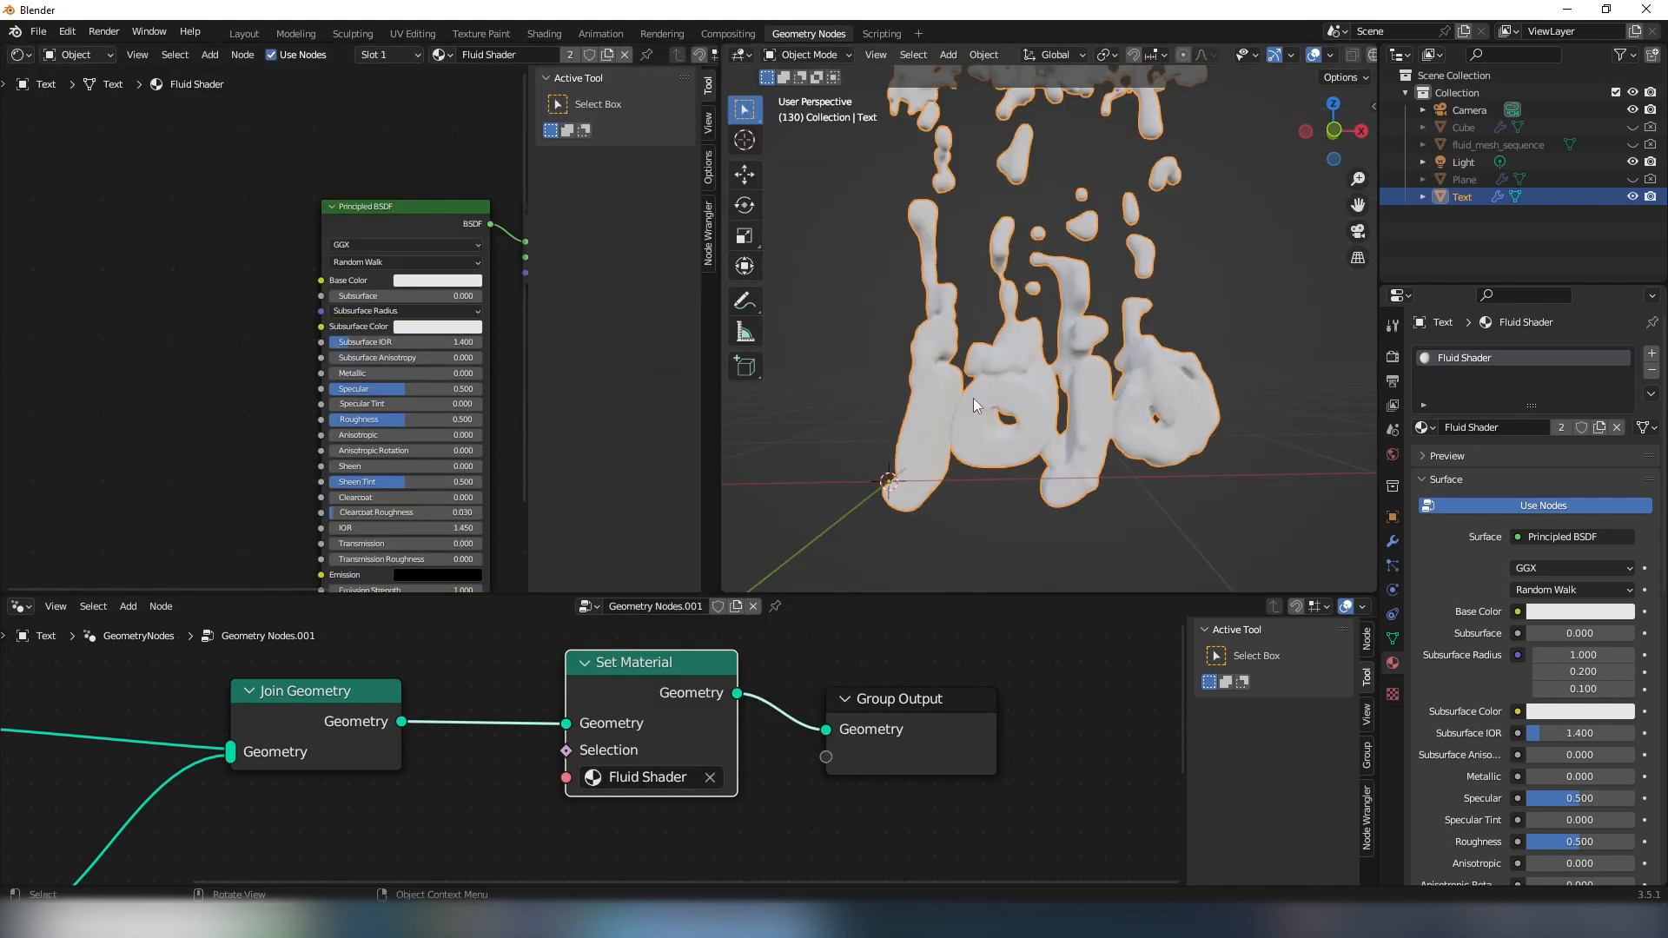
# - Add a Gradient Texture to the Fluid Shader and connect its Color to the Principled BSDF's Base Color
pyautogui.moveTo(407, 292); pyautogui.dragTo(395, 292, button='middle')
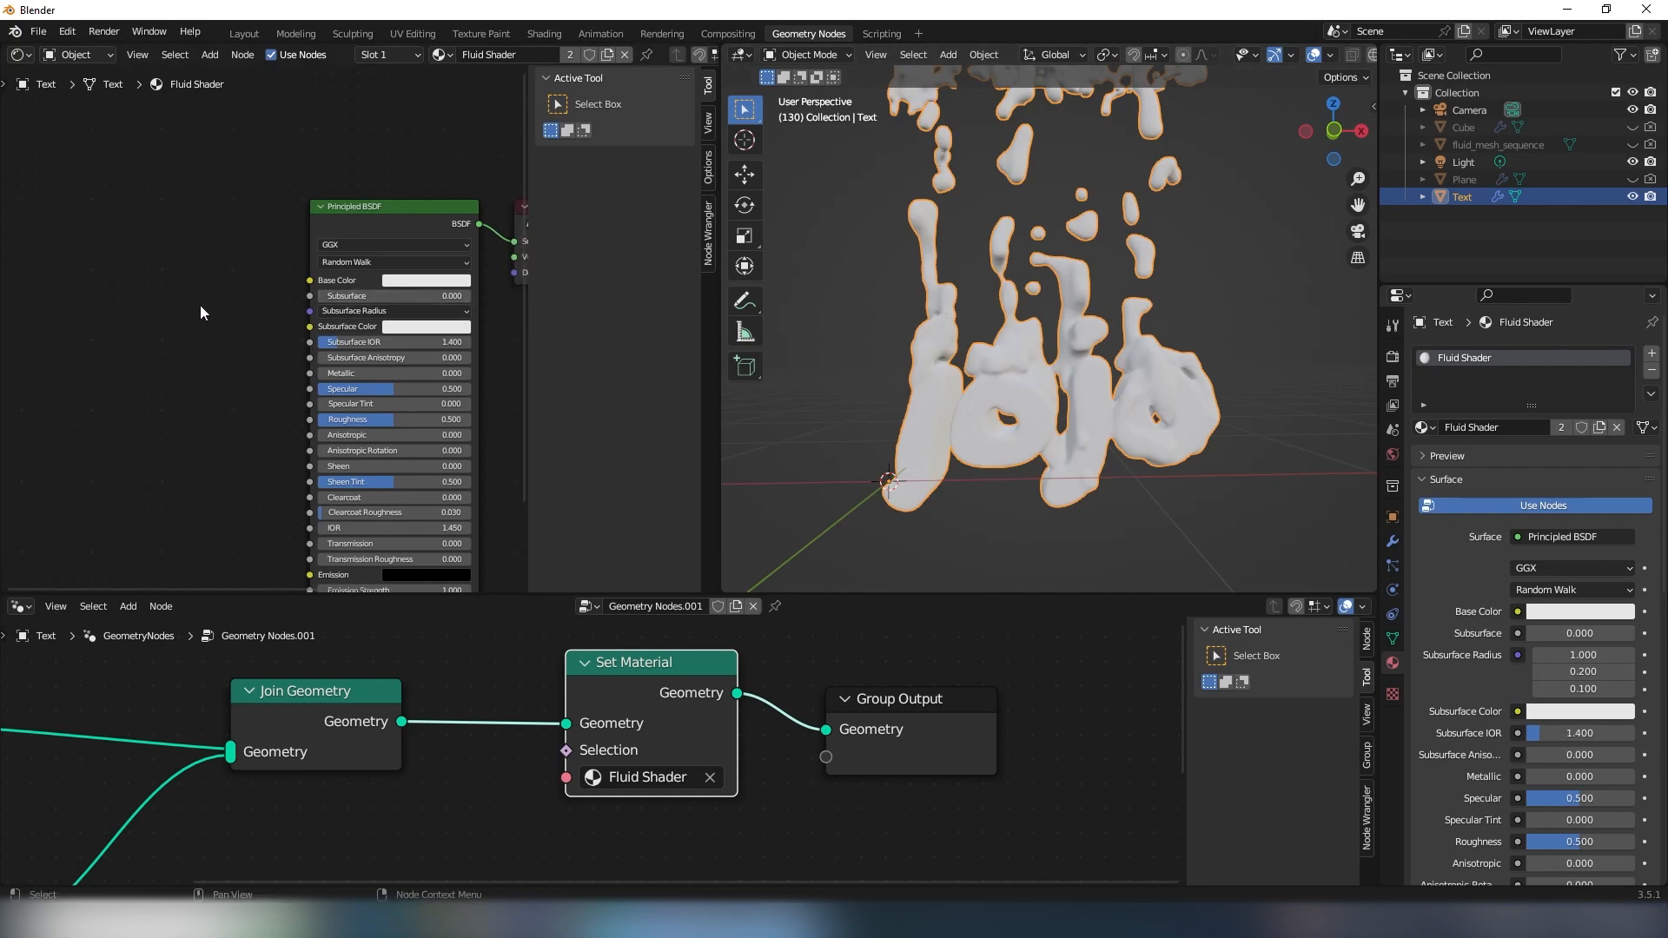
pyautogui.hotkey('shift', 'a')
pyautogui.write('grad')
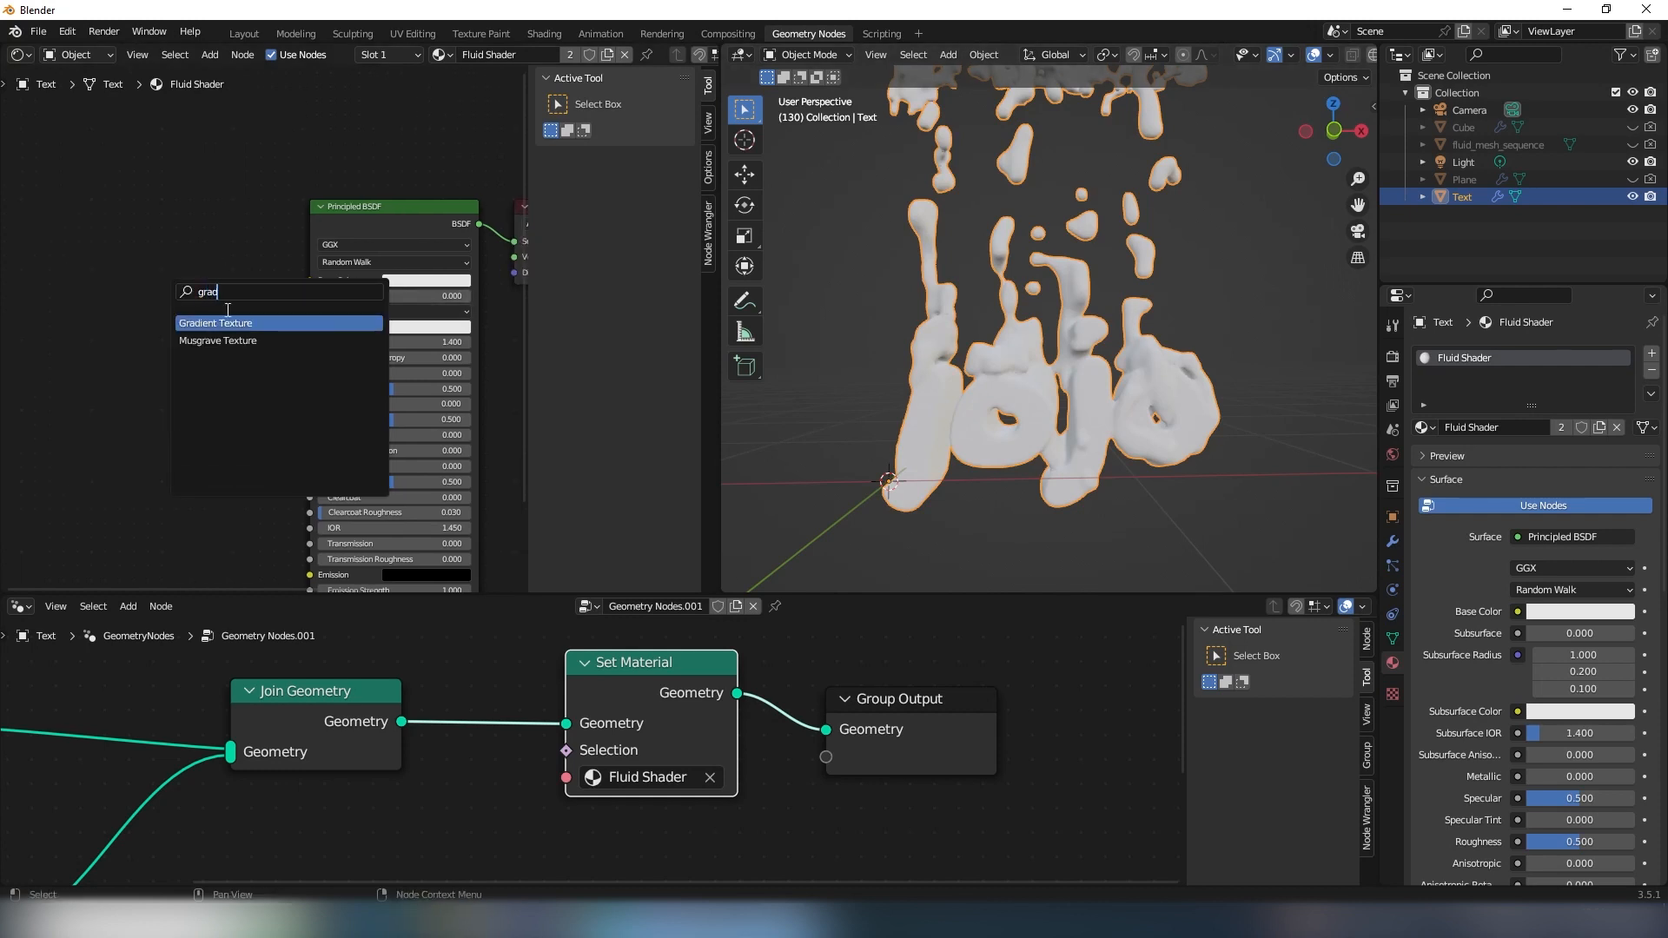
pyautogui.press('Return')
pyautogui.click(330, 334)
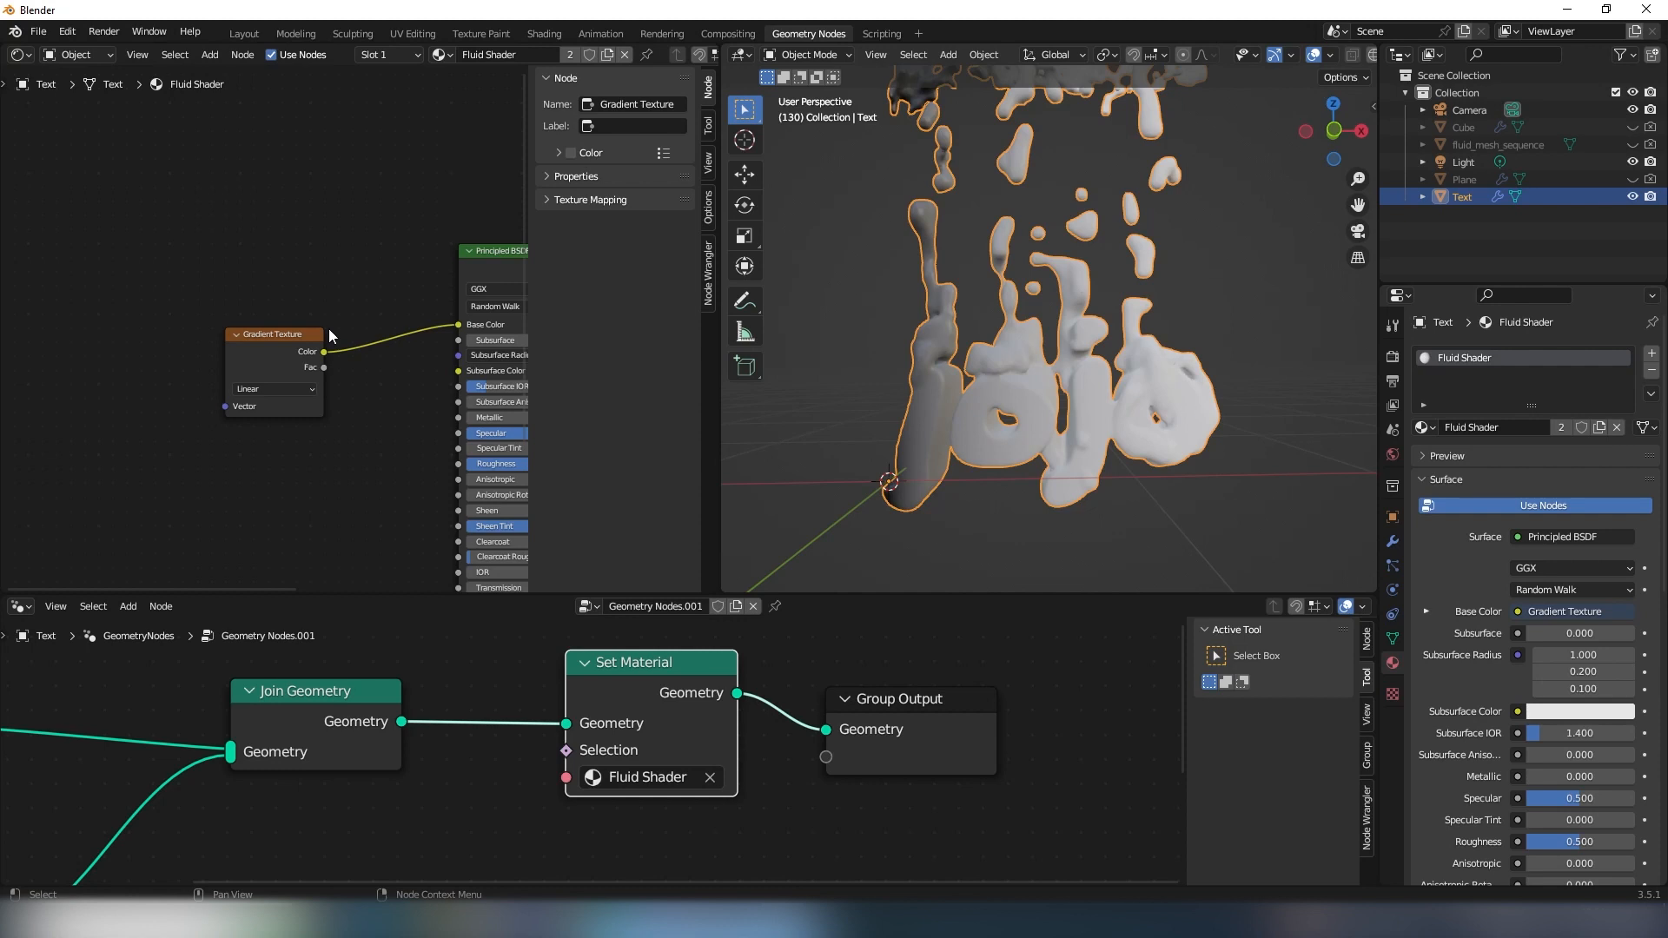
# - Check in the preferences whether the Node Wrangler add-on is enabled
pyautogui.click(66, 31)
pyautogui.click(117, 273)
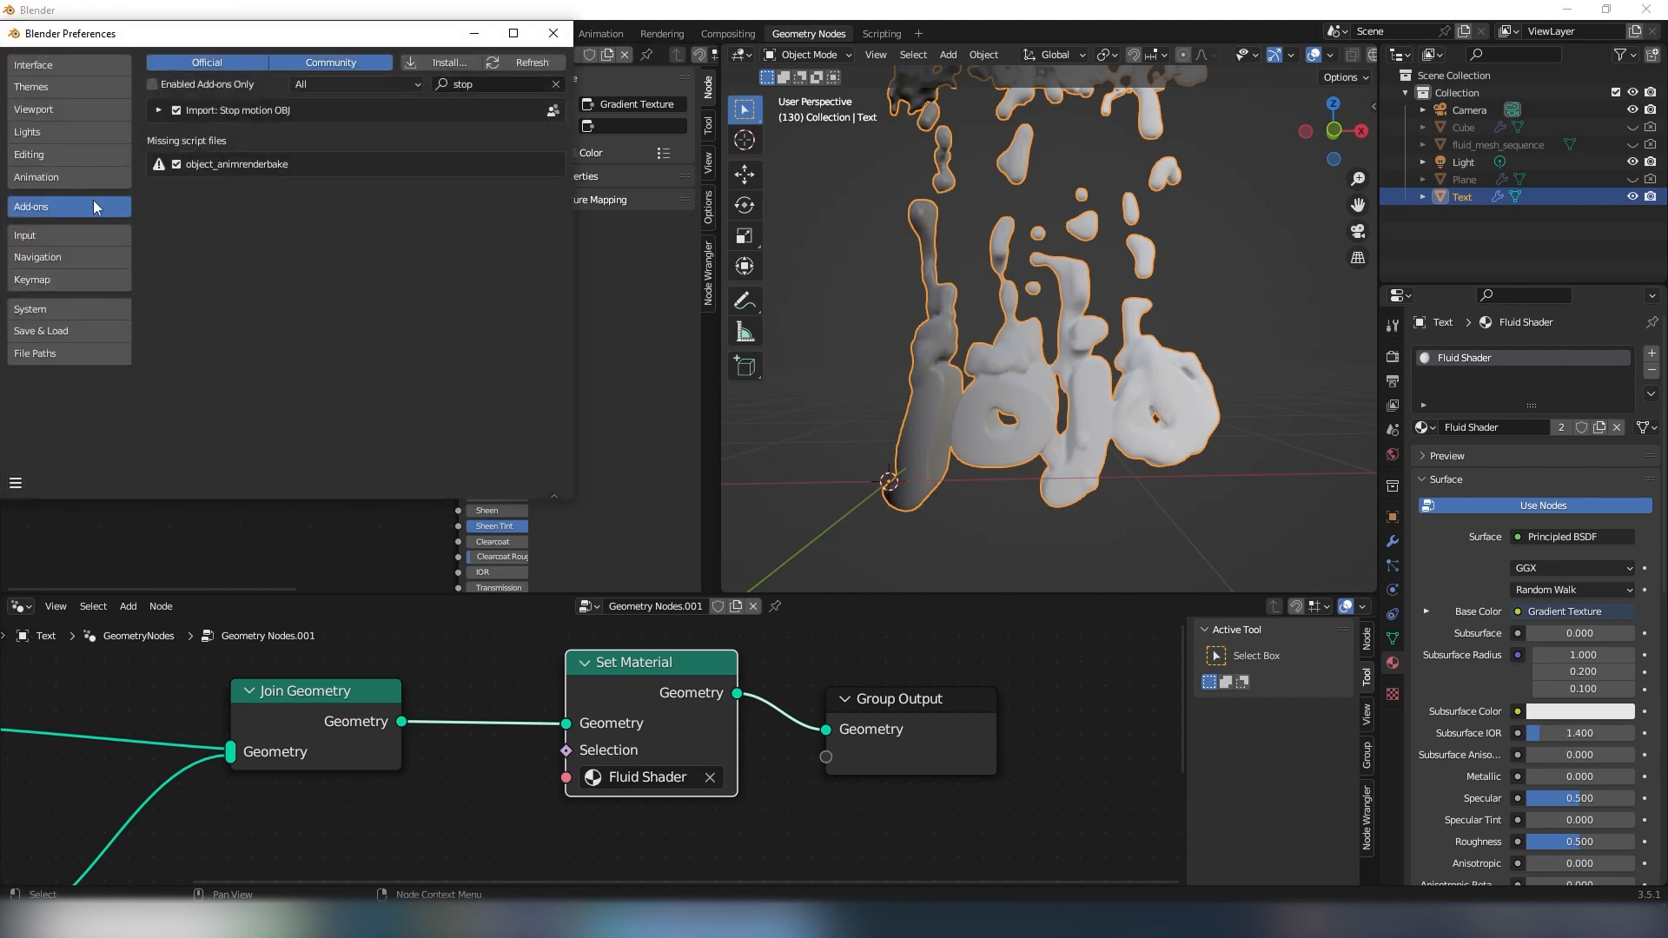
pyautogui.click(462, 84)
pyautogui.press('BackSpace')
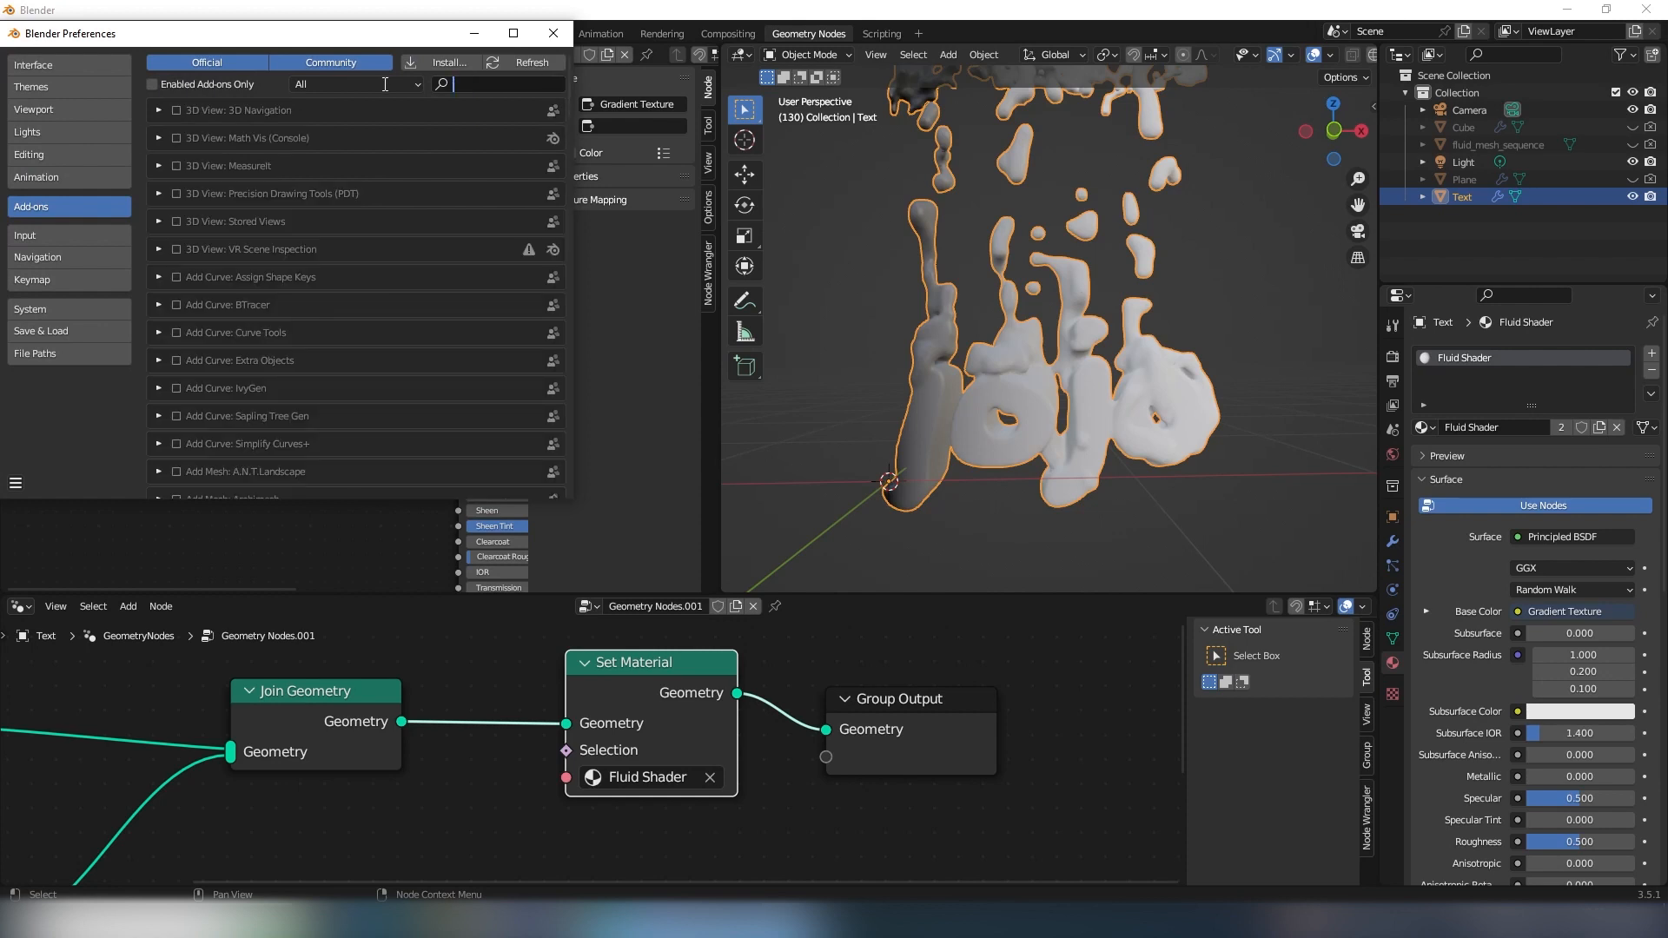
pyautogui.write('node')
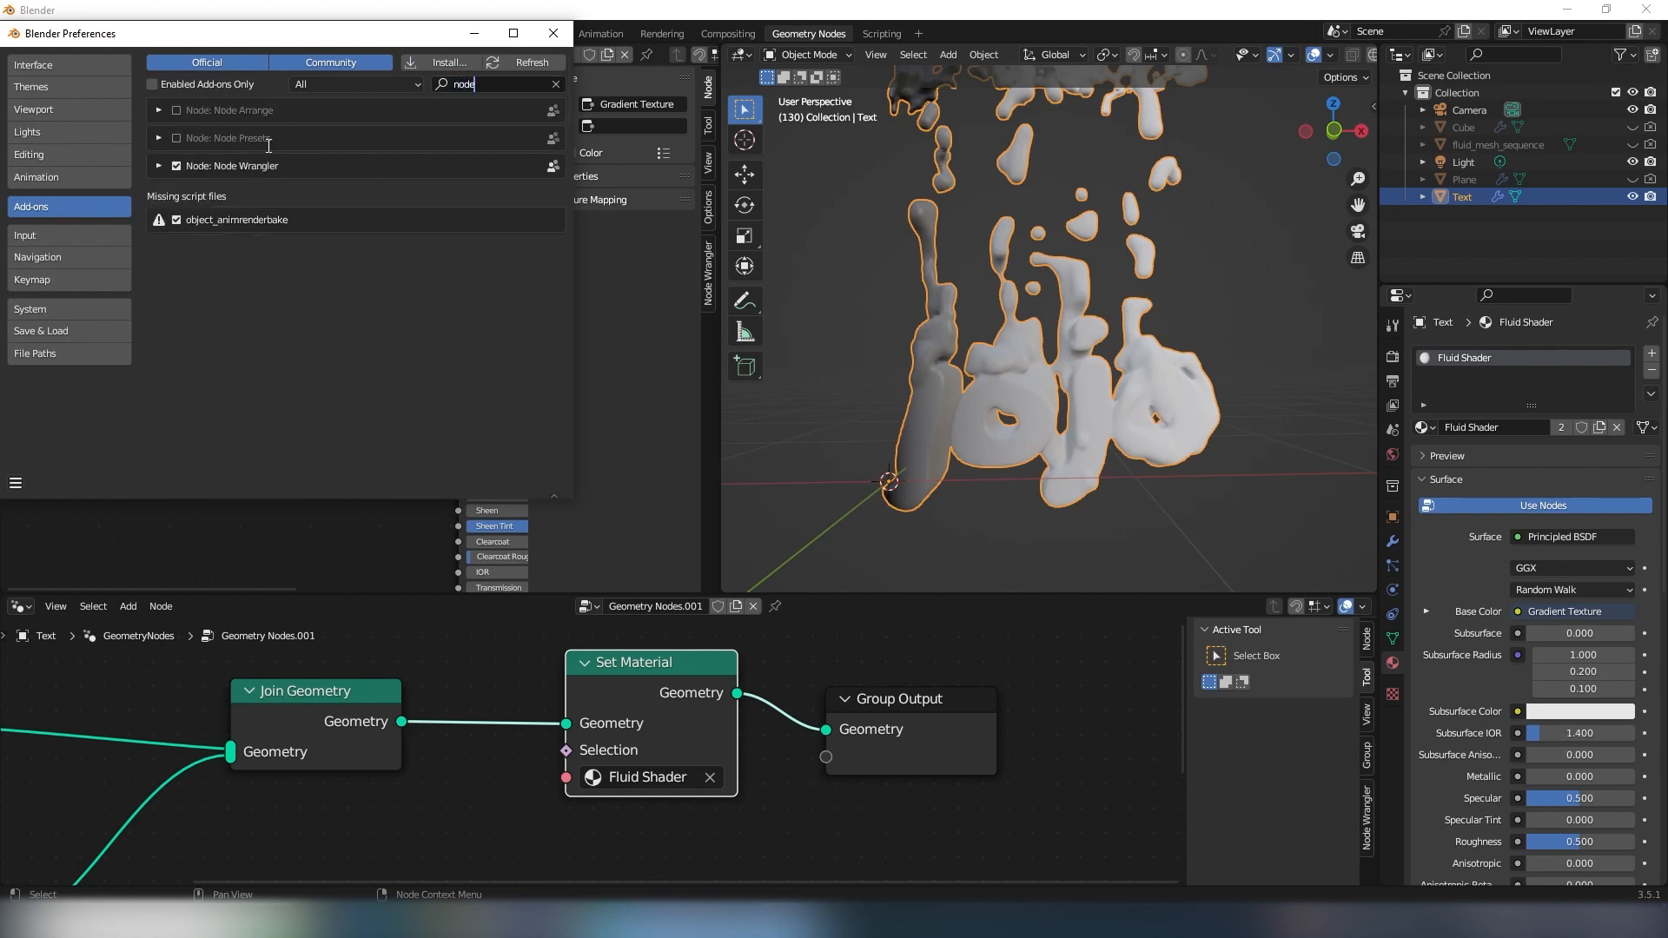
pyautogui.click(554, 33)
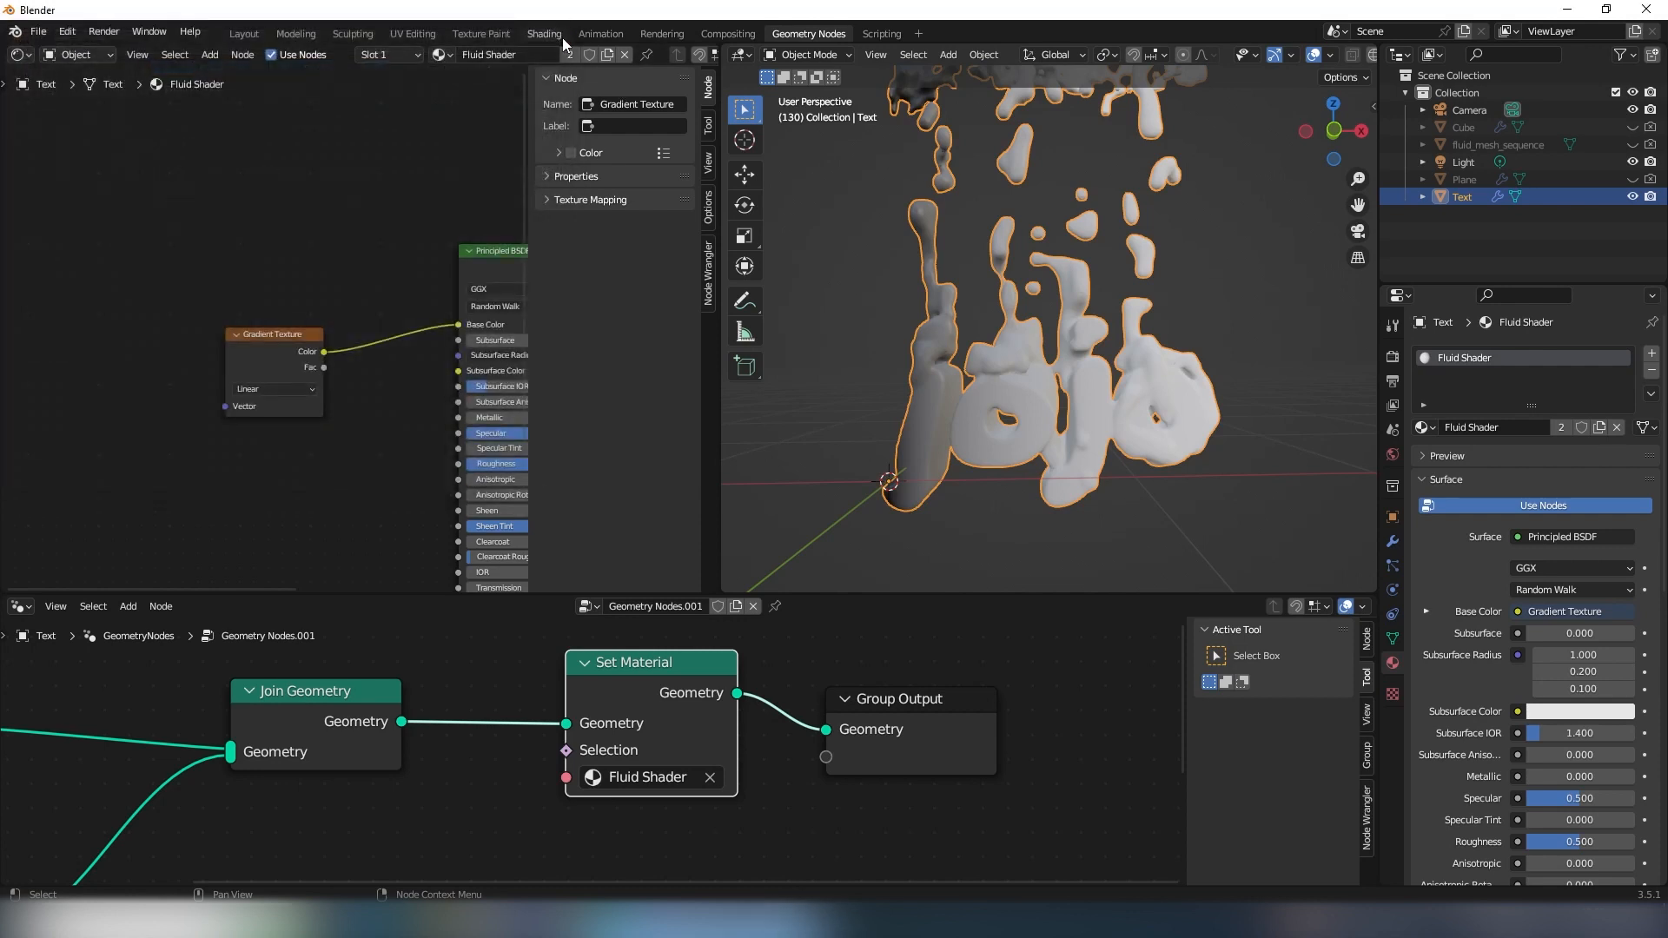
# - Attach Mapping and Texture Coordinate nodes to the Gradient Texture's Vector input with Node Wrangler
pyautogui.keyDown('shift'); pyautogui.moveTo(297, 340); pyautogui.dragTo(250, 325, button='middle'); pyautogui.keyUp('shift')
pyautogui.click(257, 339)
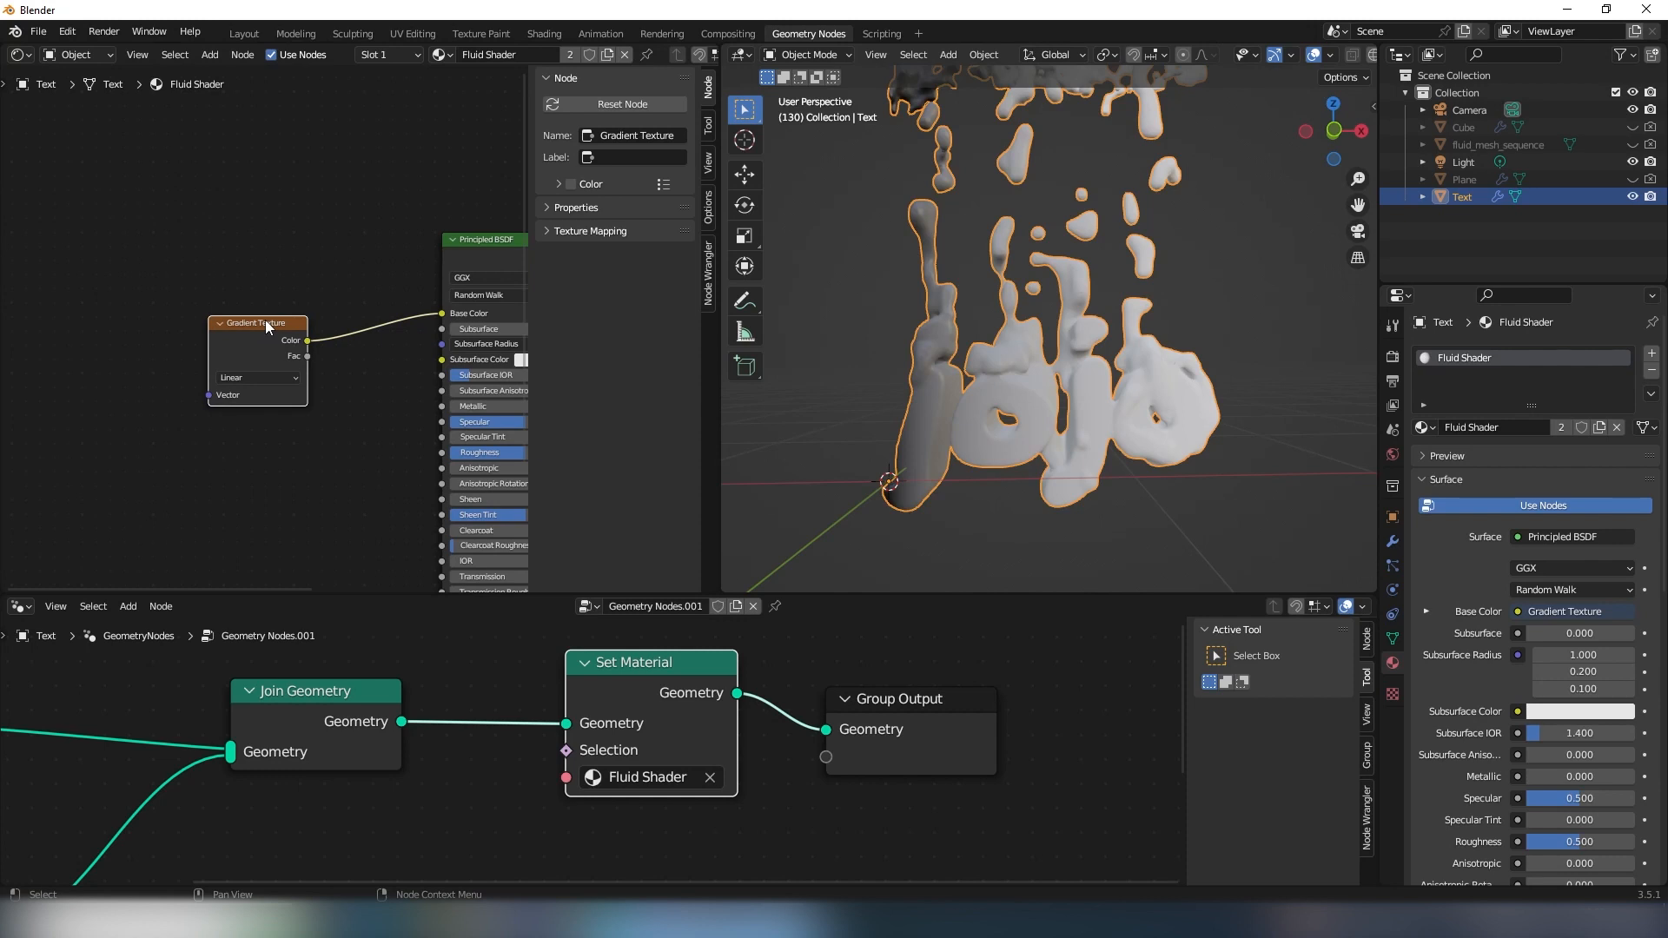
pyautogui.hotkey('ctrl', 't')
pyautogui.moveTo(154, 325); pyautogui.dragTo(241, 315, button='middle')
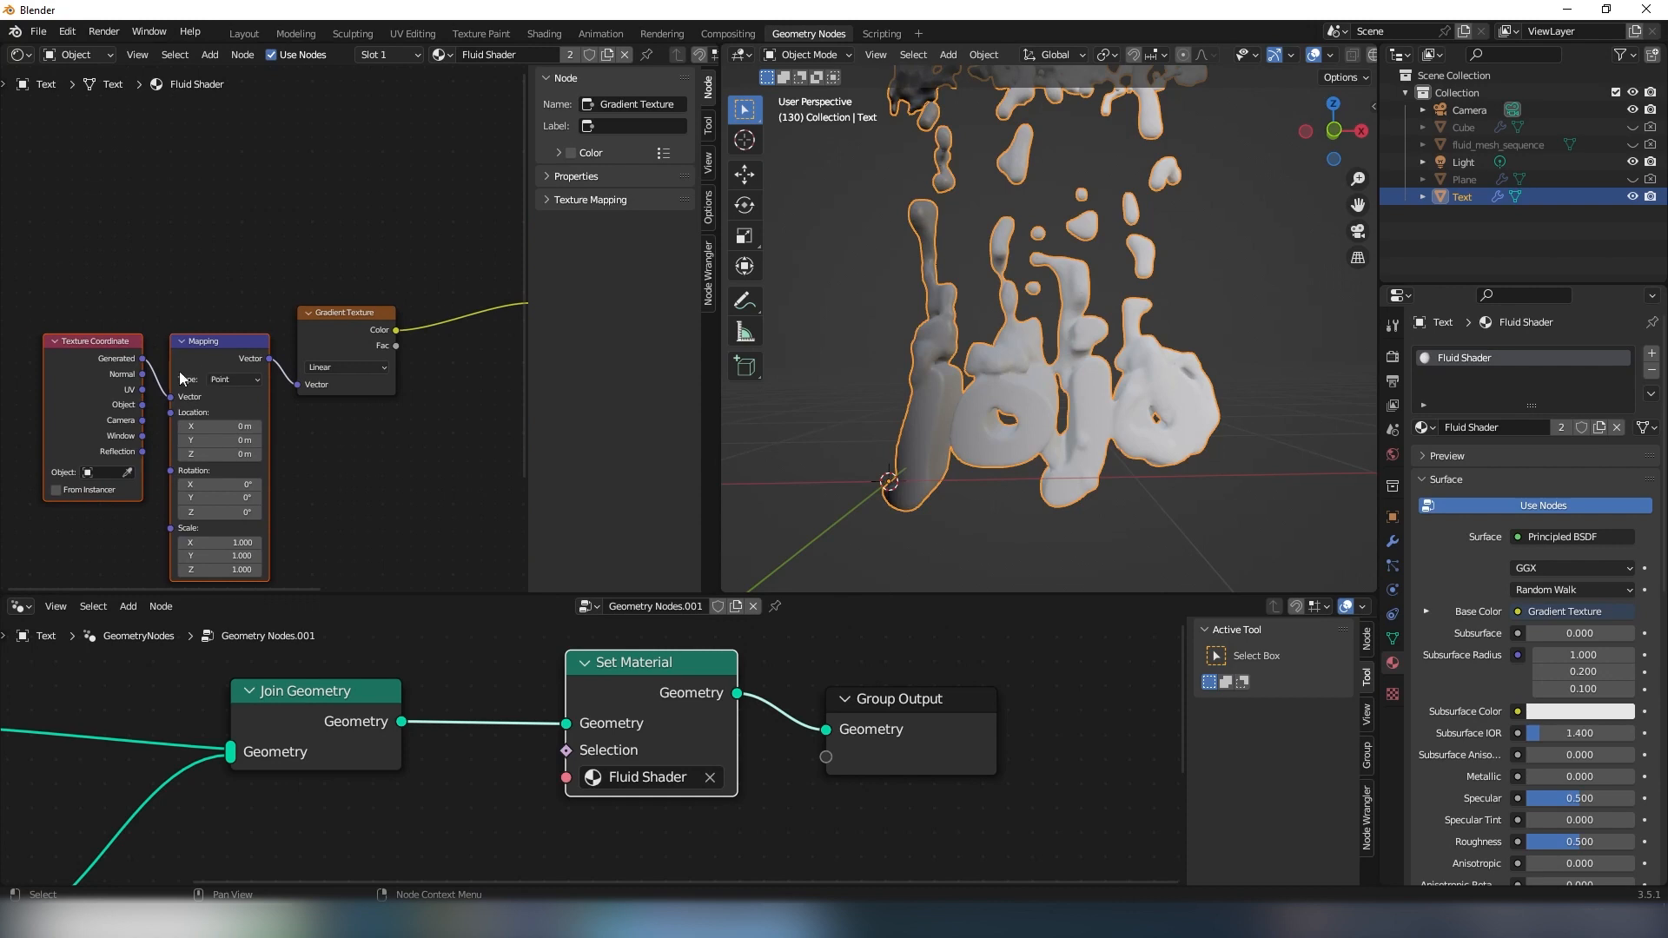
pyautogui.scroll(2, 200, 356)
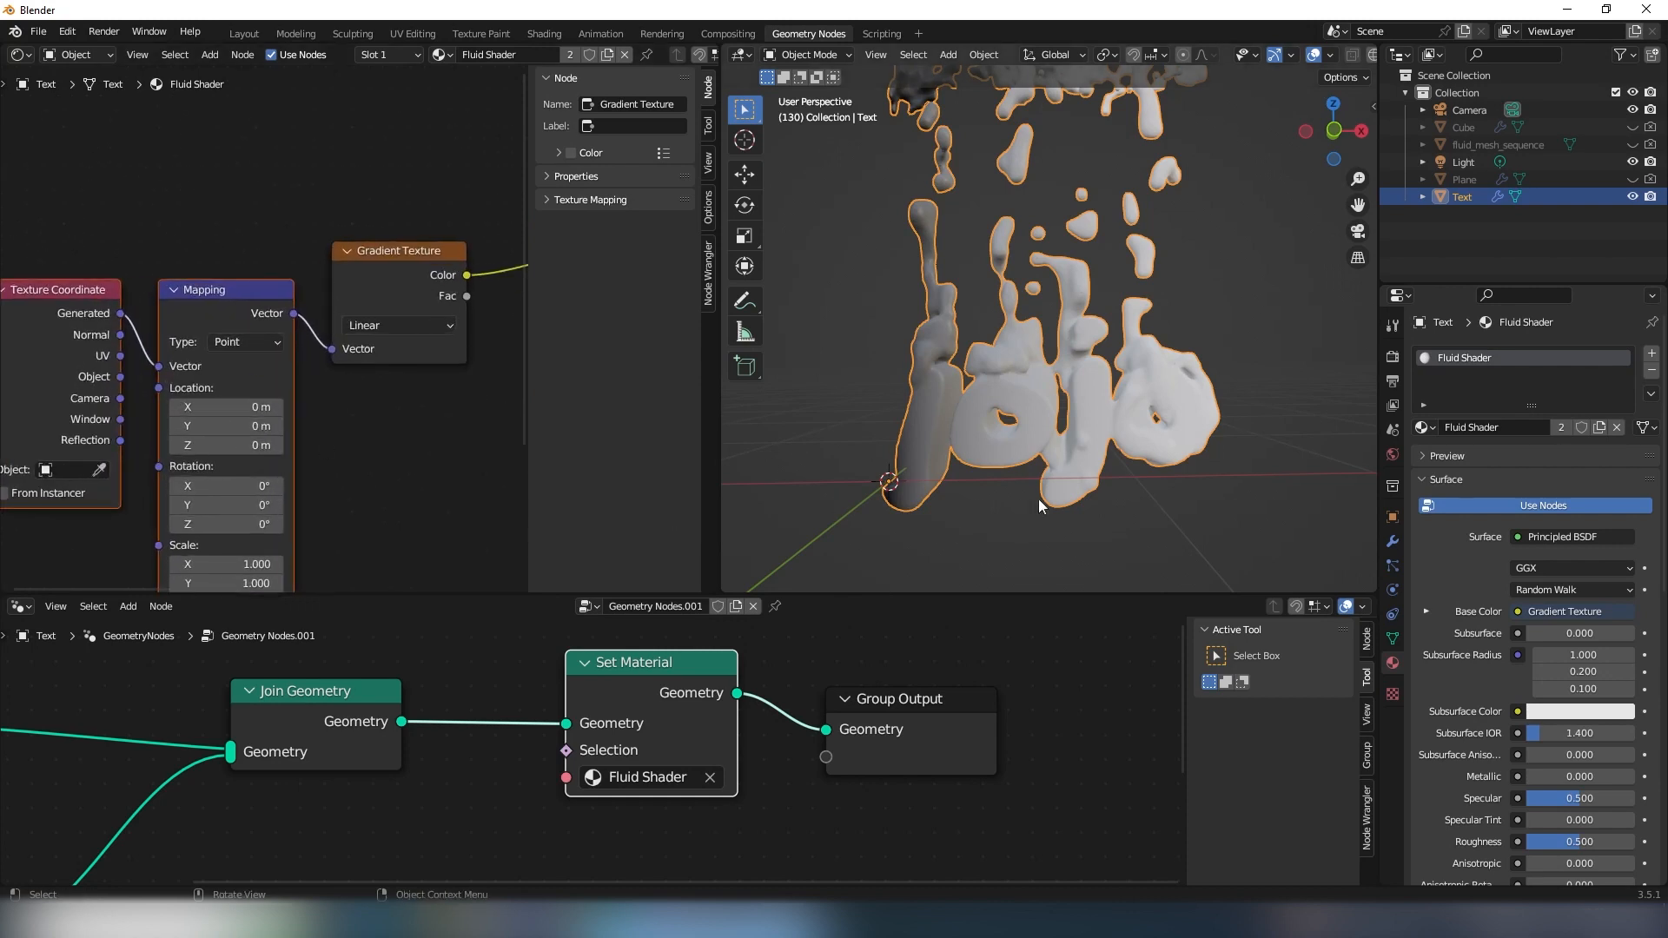
# - Set the Mapping node's Z rotation to -95.8° to level the gradient across the lettering
pyautogui.moveTo(345, 335); pyautogui.dragTo(327, 241, button='middle')
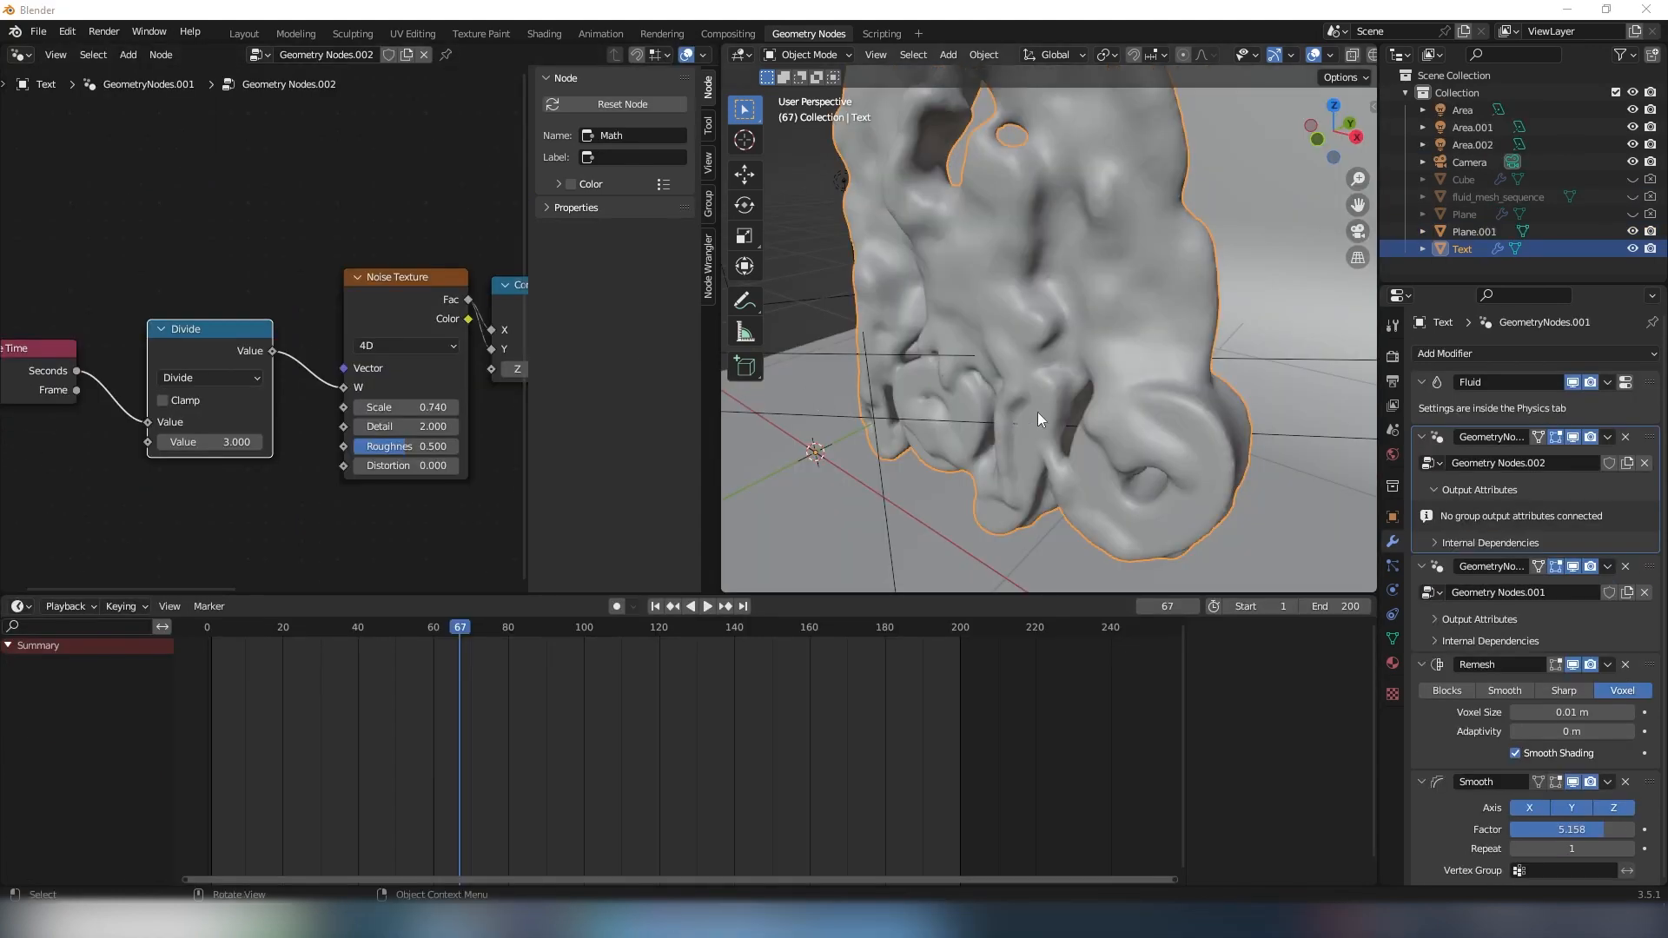
pyautogui.moveTo(1037, 412)
pyautogui.mouseDown(button='middle')
pyautogui.moveTo(1056, 403)
pyautogui.moveTo(859, 415)
pyautogui.moveTo(882, 378)
pyautogui.moveTo(1080, 372)
pyautogui.moveTo(1042, 400)
pyautogui.mouseUp(button='middle')
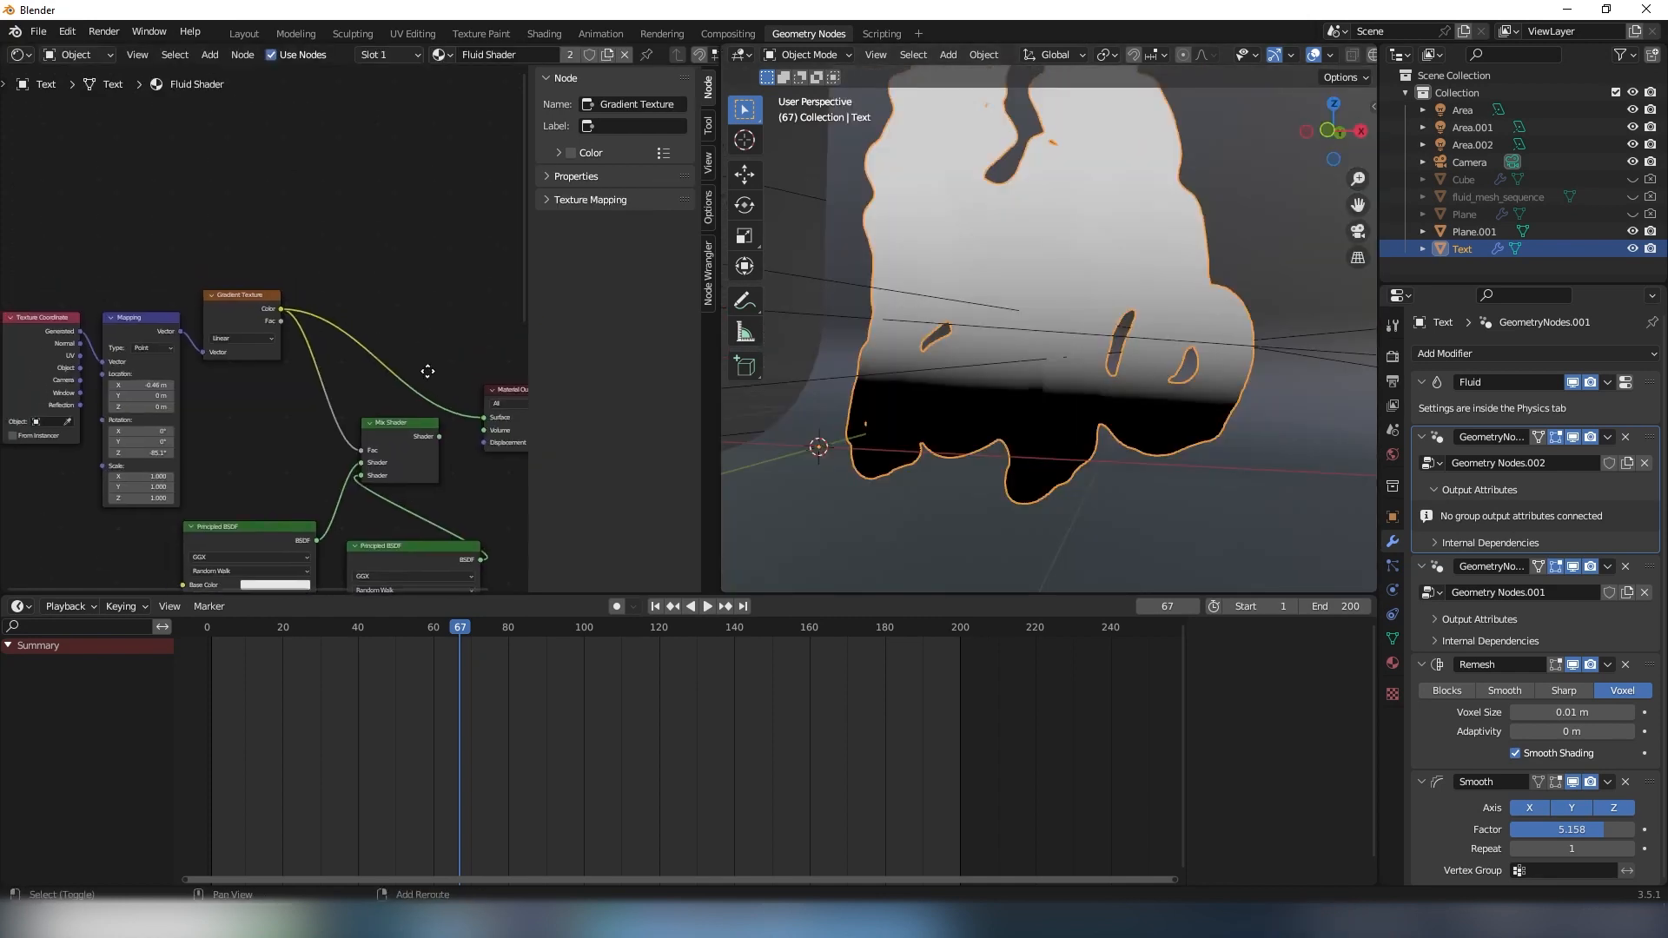
pyautogui.moveTo(428, 371); pyautogui.dragTo(482, 389, button='middle')
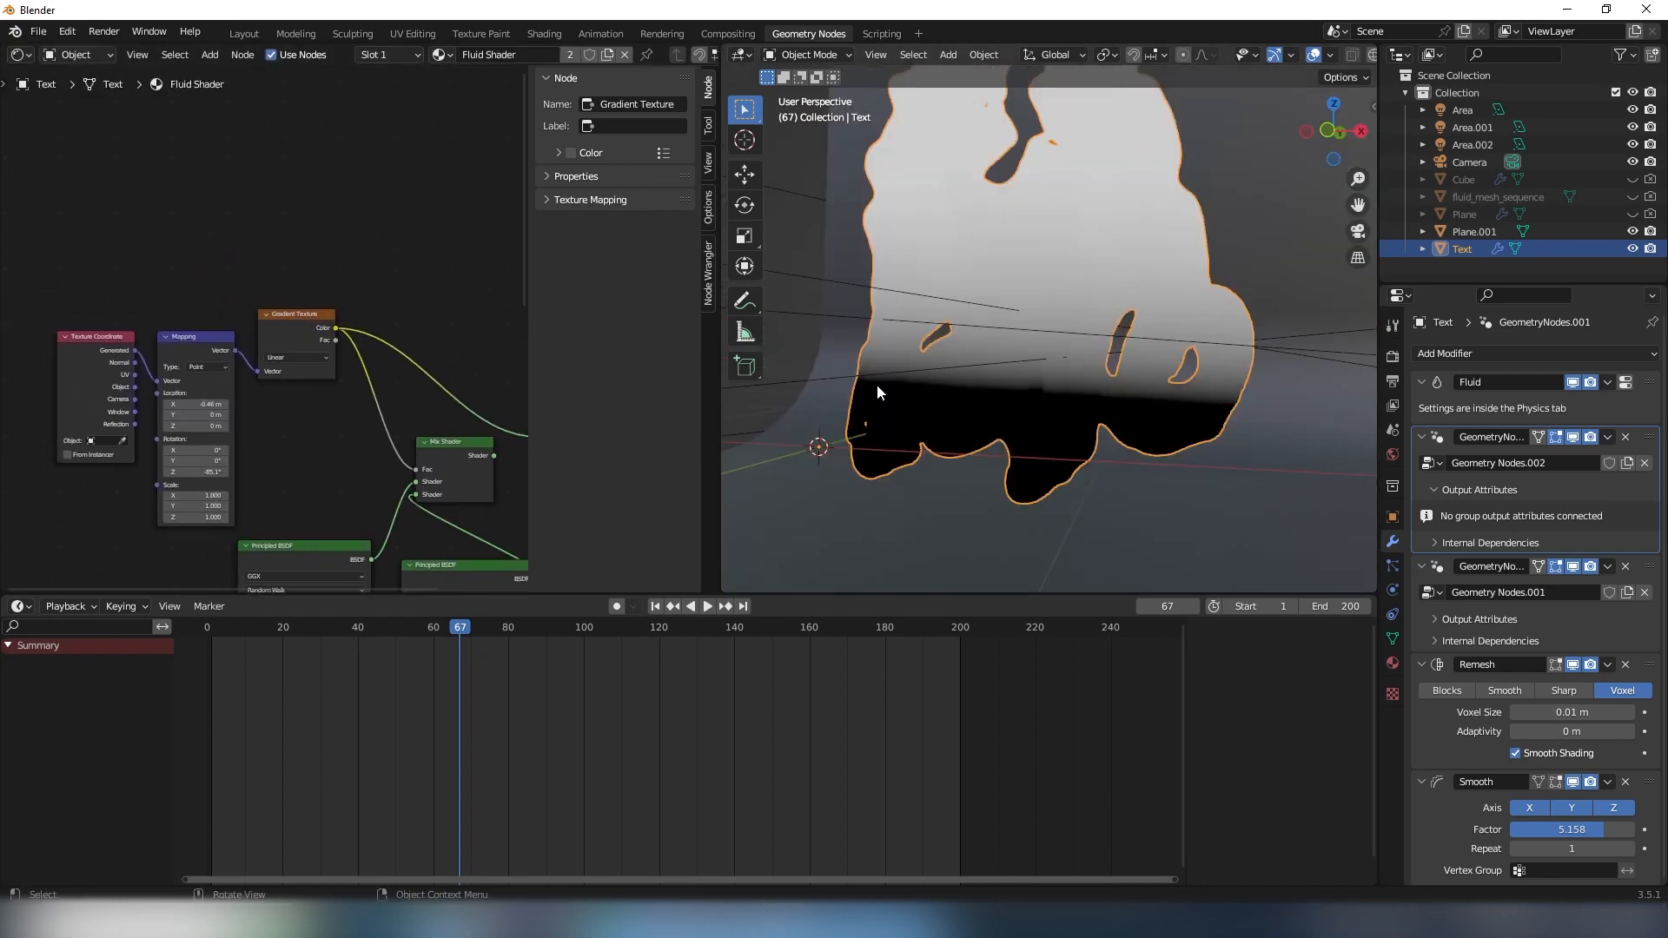
pyautogui.moveTo(1012, 417); pyautogui.dragTo(966, 432, button='middle')
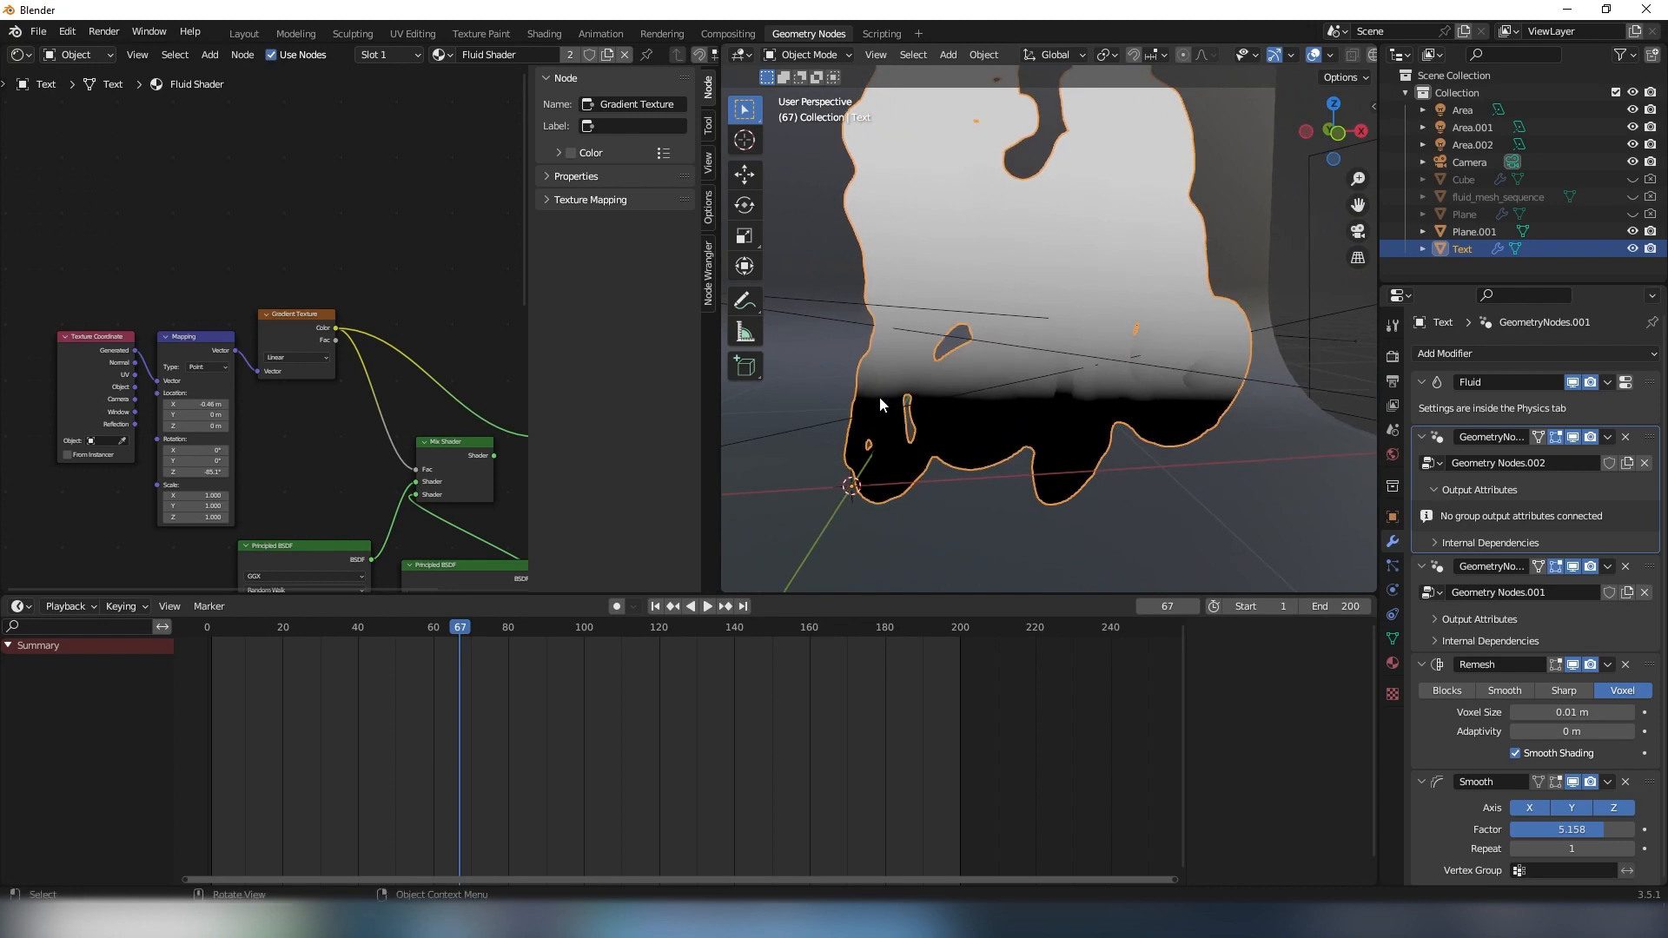
pyautogui.scroll(5, 439, 365)
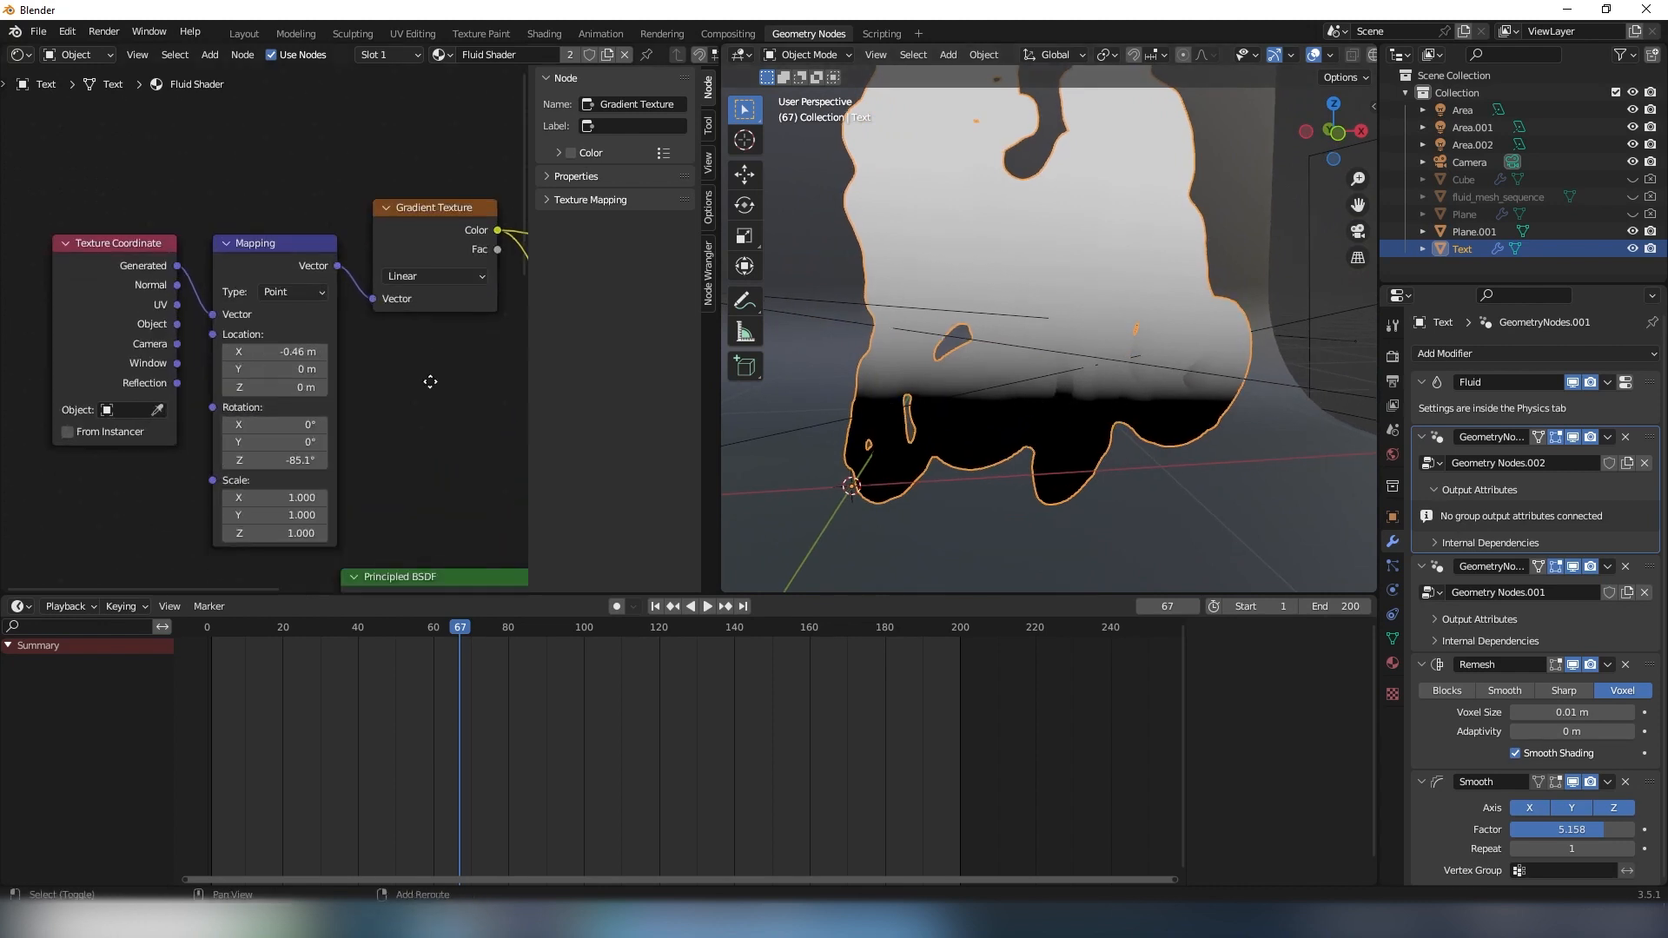
pyautogui.moveTo(207, 407)
pyautogui.mouseDown()
pyautogui.moveTo(60, 407)
pyautogui.moveTo(307, 407)
pyautogui.moveTo(177, 407)
pyautogui.moveTo(215, 405)
pyautogui.mouseUp()
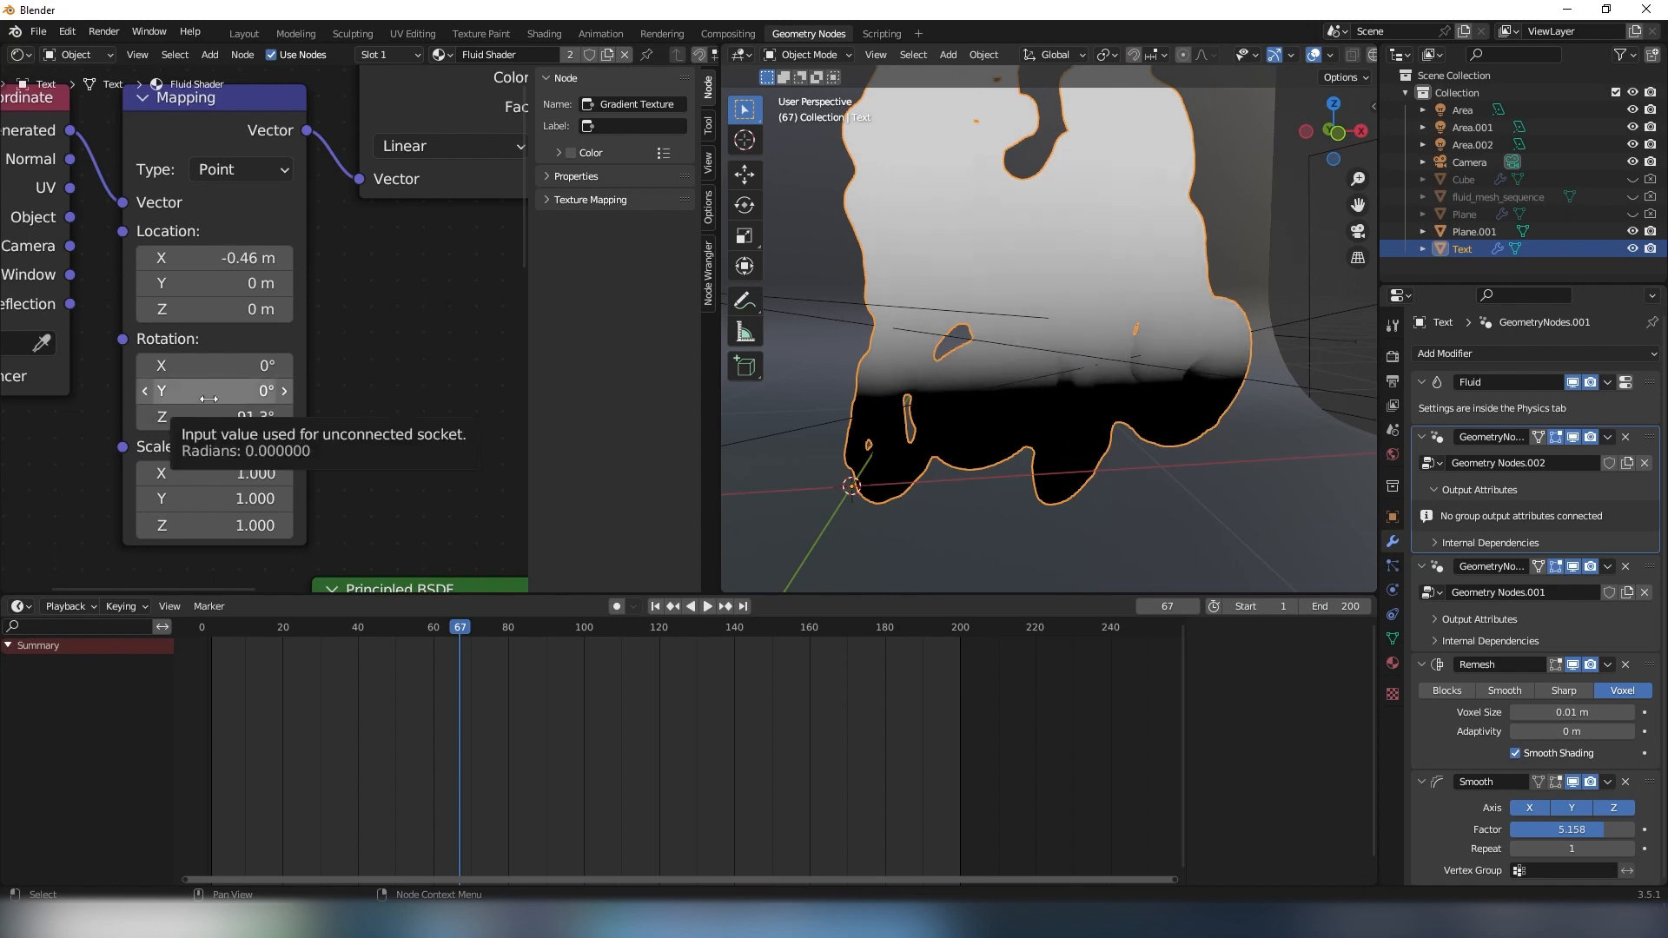
pyautogui.moveTo(209, 398)
pyautogui.mouseDown()
pyautogui.moveTo(241, 399)
pyautogui.moveTo(196, 424)
pyautogui.mouseUp()
pyautogui.press('Escape')
pyautogui.moveTo(903, 392)
pyautogui.mouseDown(button='middle')
pyautogui.moveTo(998, 391)
pyautogui.moveTo(885, 383)
pyautogui.mouseUp(button='middle')
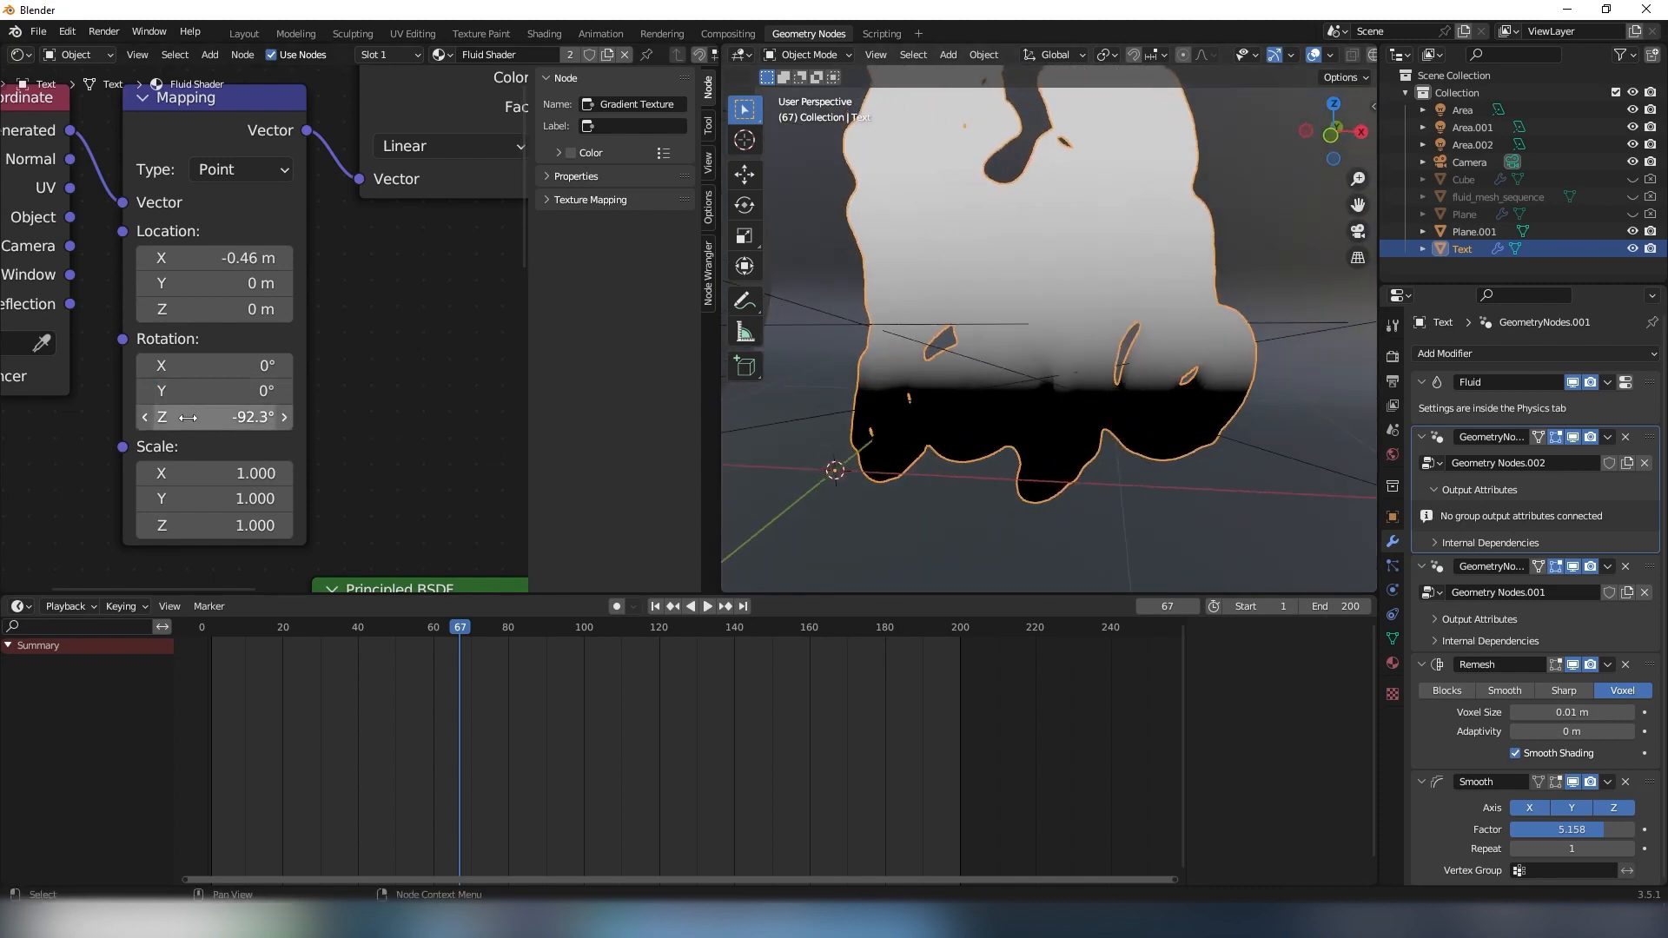
pyautogui.moveTo(186, 418)
pyautogui.mouseDown()
pyautogui.moveTo(266, 418)
pyautogui.moveTo(169, 424)
pyautogui.mouseUp()
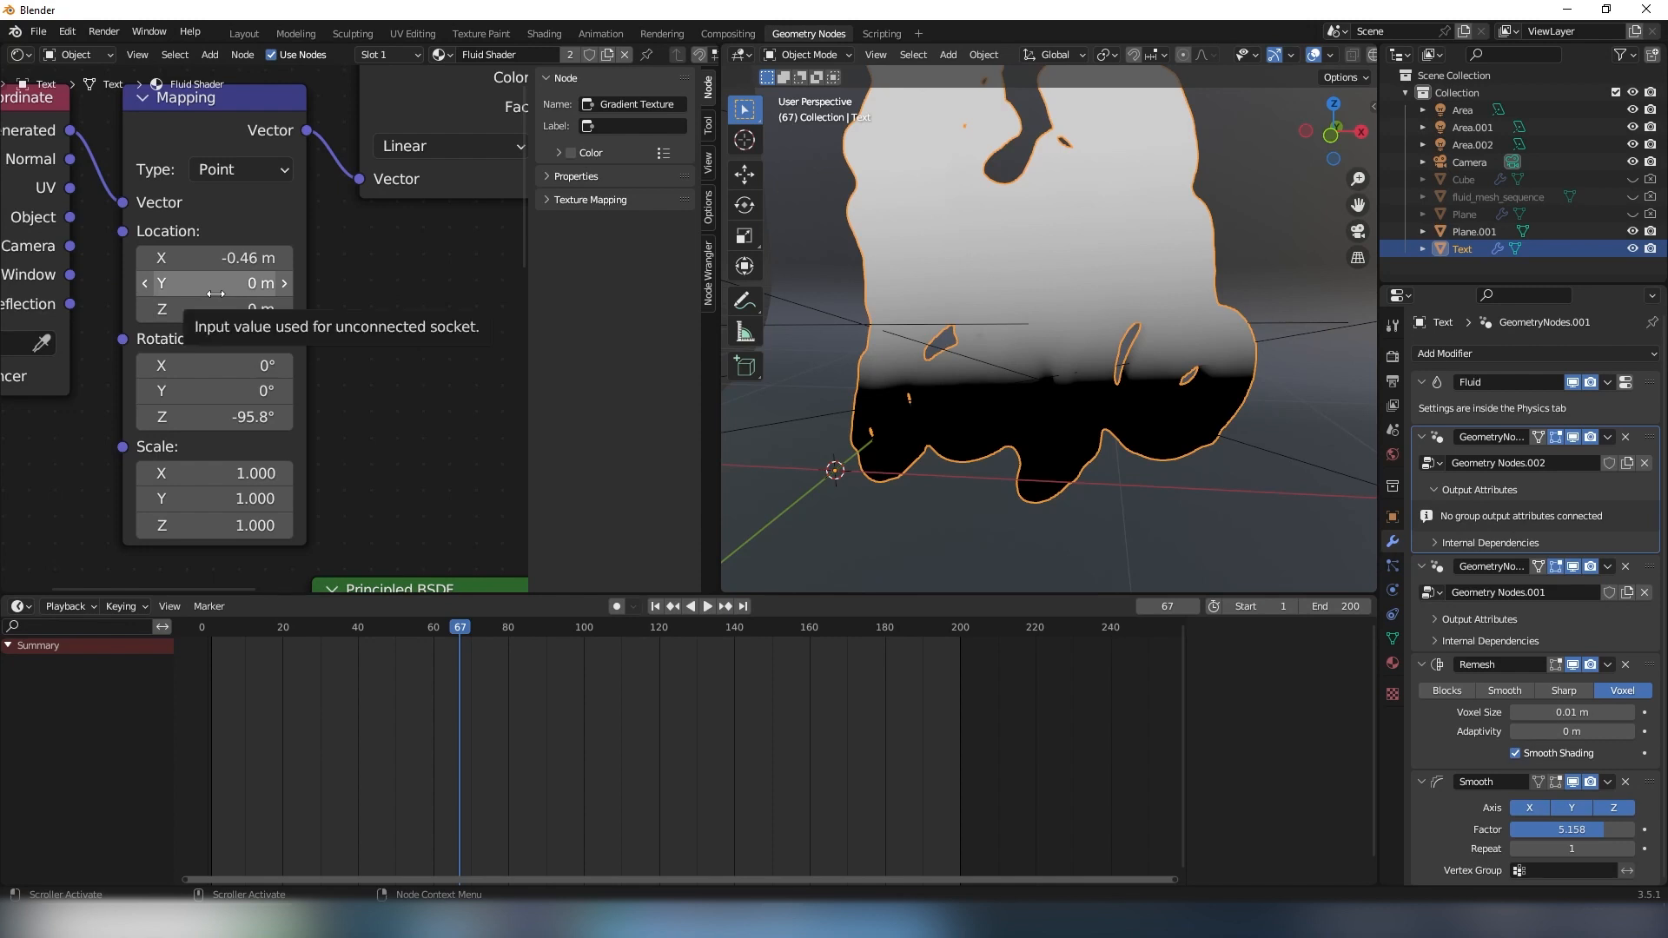
# - Set the Mapping node's X location to -0.6 m and inspect the gradient on the lettering from several angles
pyautogui.moveTo(913, 504); pyautogui.dragTo(1025, 341, button='middle')
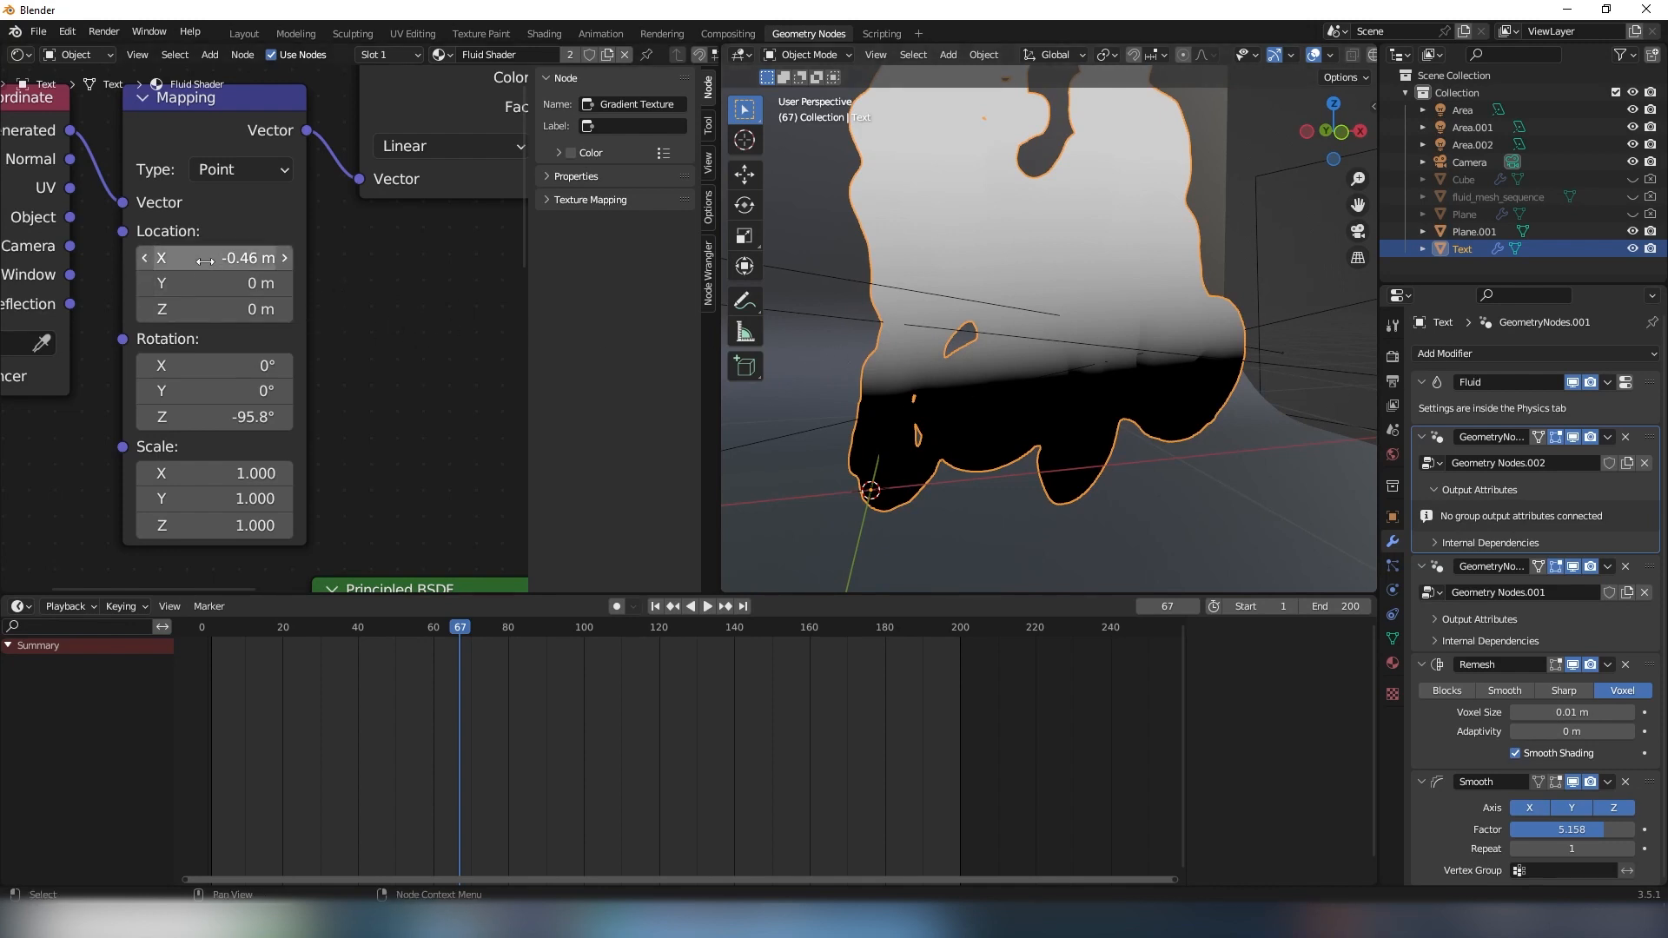
pyautogui.moveTo(205, 261); pyautogui.dragTo(166, 261)
pyautogui.moveTo(968, 318); pyautogui.dragTo(957, 398, button='middle')
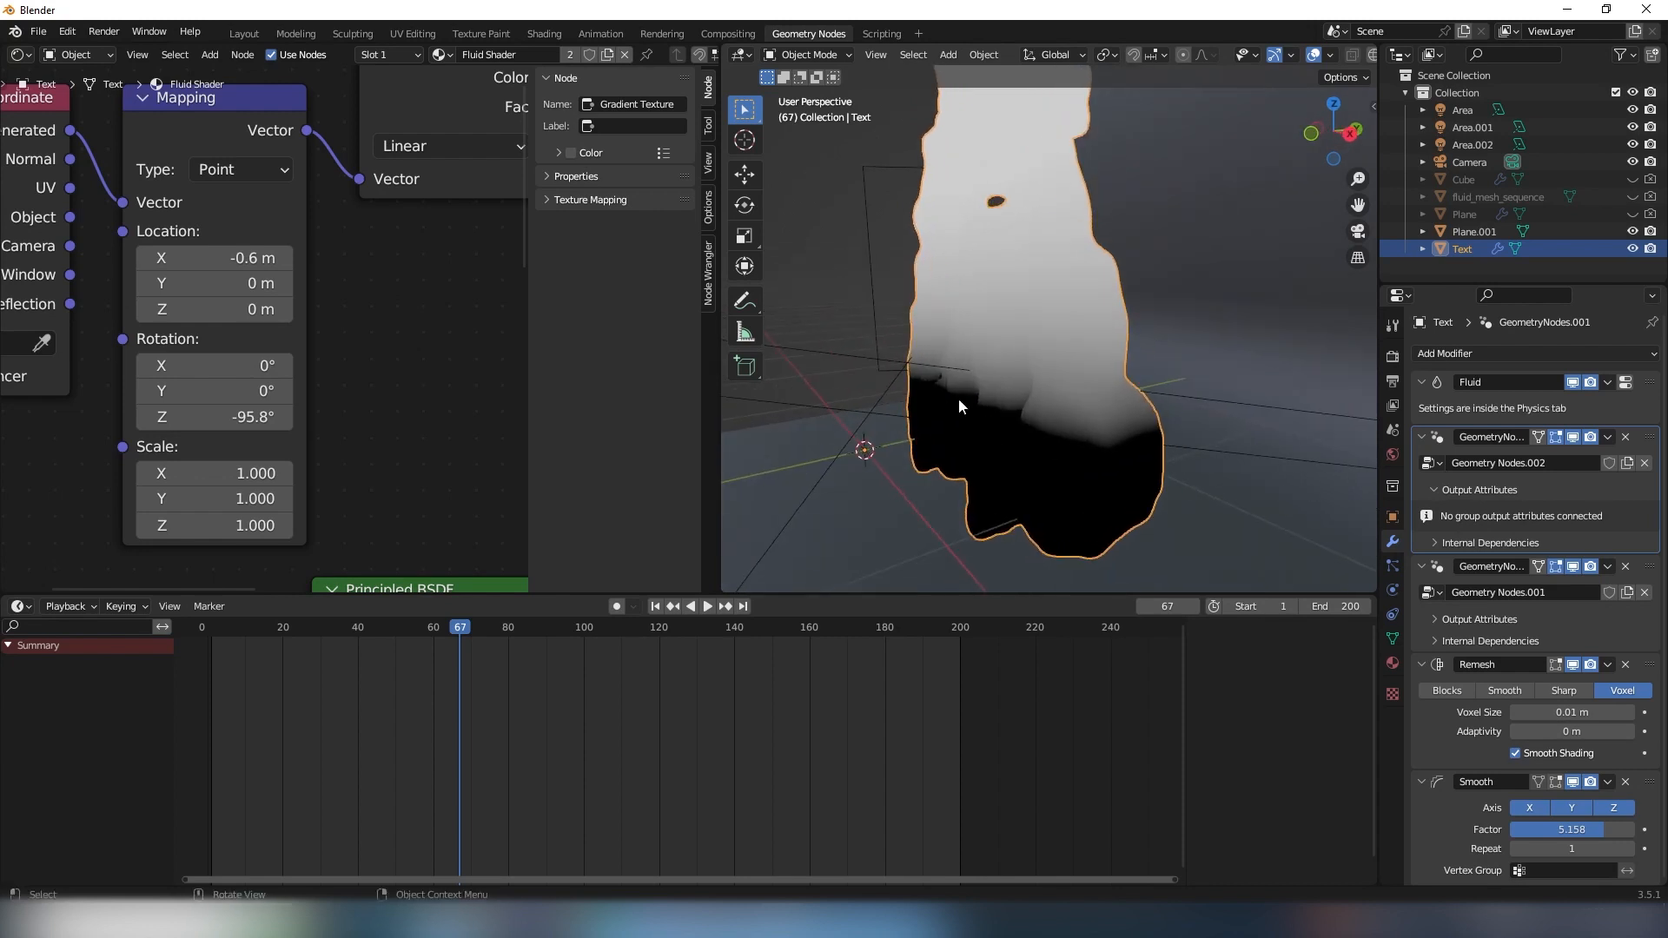
pyautogui.moveTo(1009, 343); pyautogui.dragTo(846, 358, button='middle')
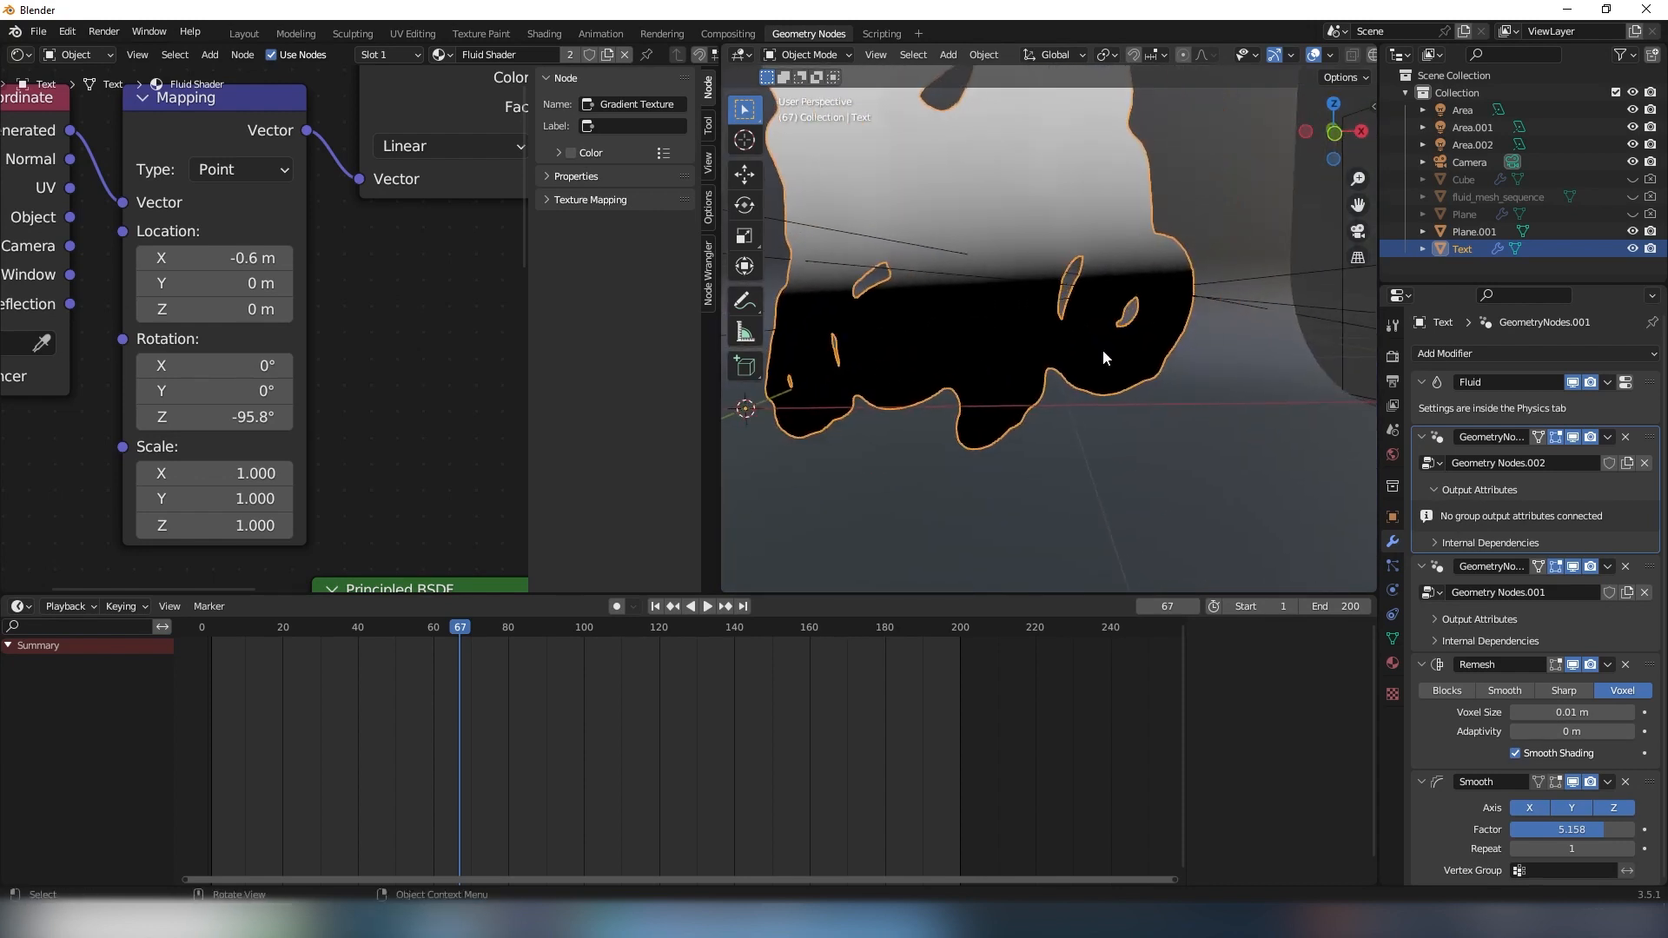
pyautogui.moveTo(1102, 349); pyautogui.dragTo(940, 320, button='middle')
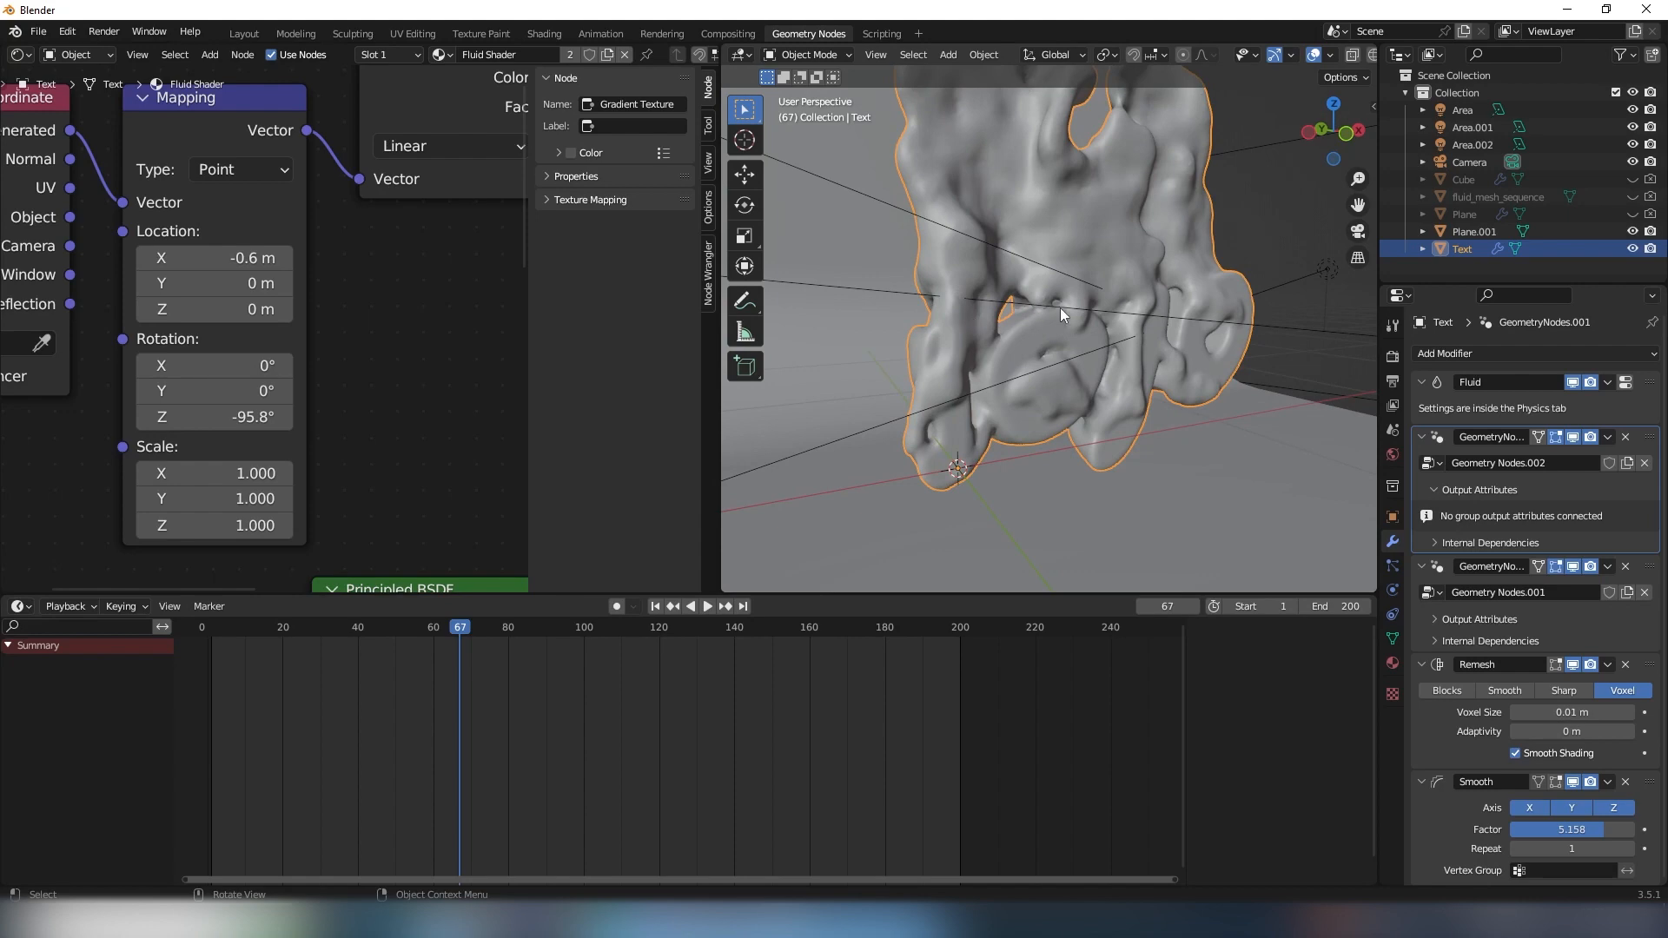
pyautogui.moveTo(1128, 313); pyautogui.dragTo(1084, 325, button='middle')
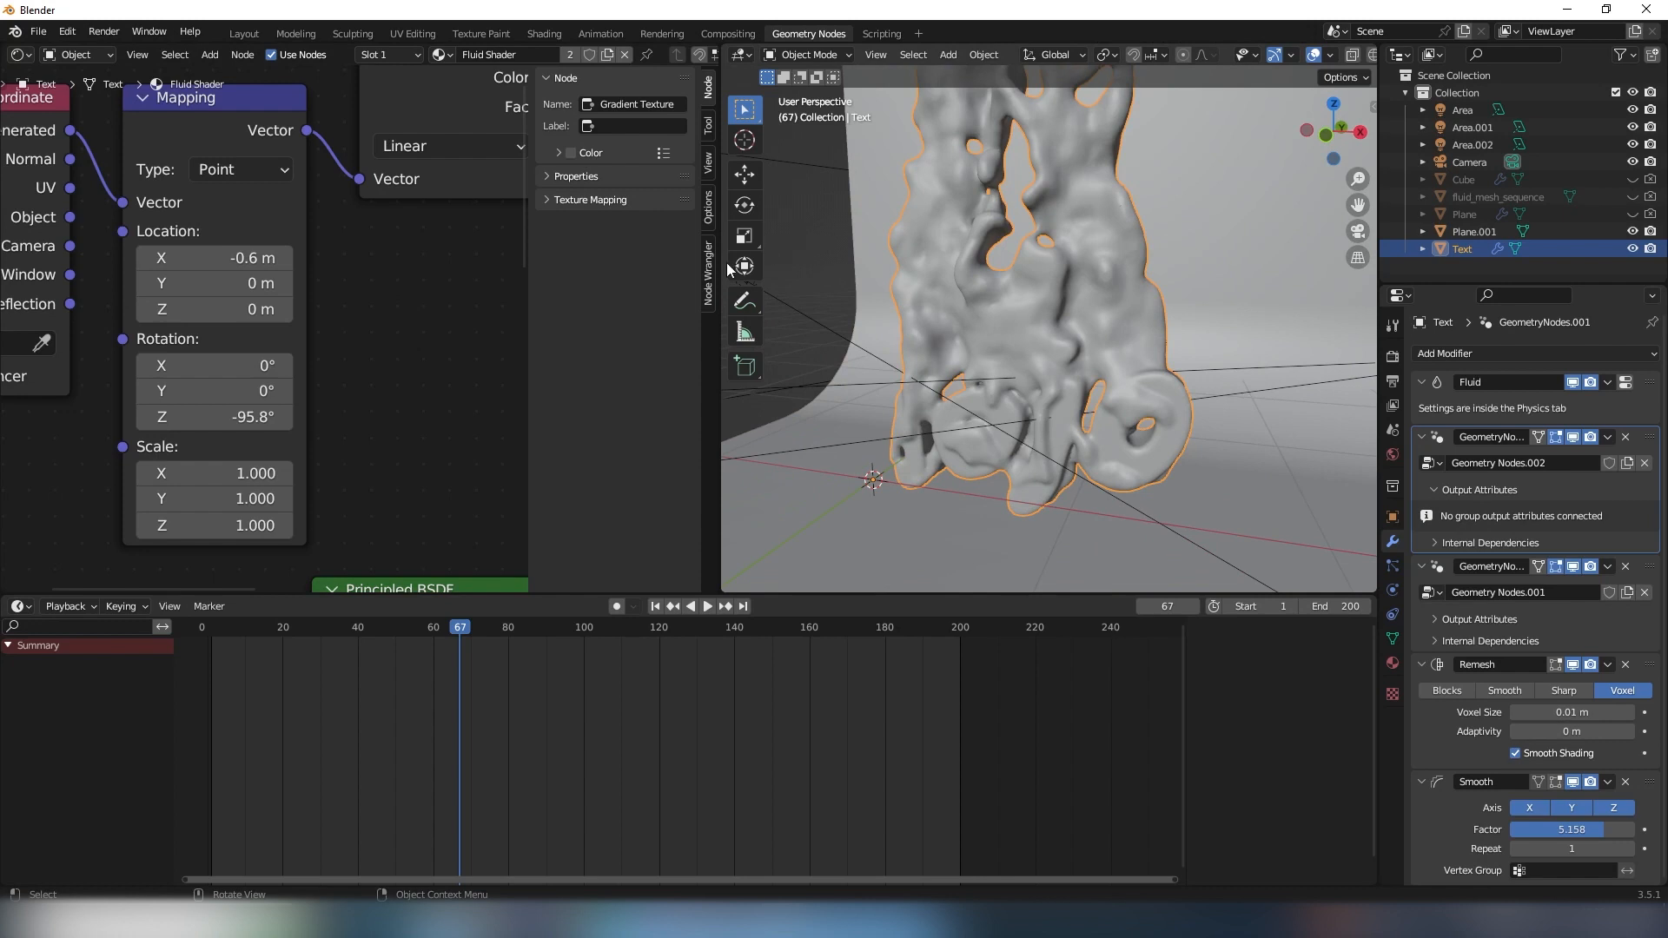
pyautogui.moveTo(1078, 324)
pyautogui.mouseDown(button='middle')
pyautogui.moveTo(1051, 330)
pyautogui.moveTo(1049, 304)
pyautogui.moveTo(1103, 306)
pyautogui.mouseUp(button='middle')
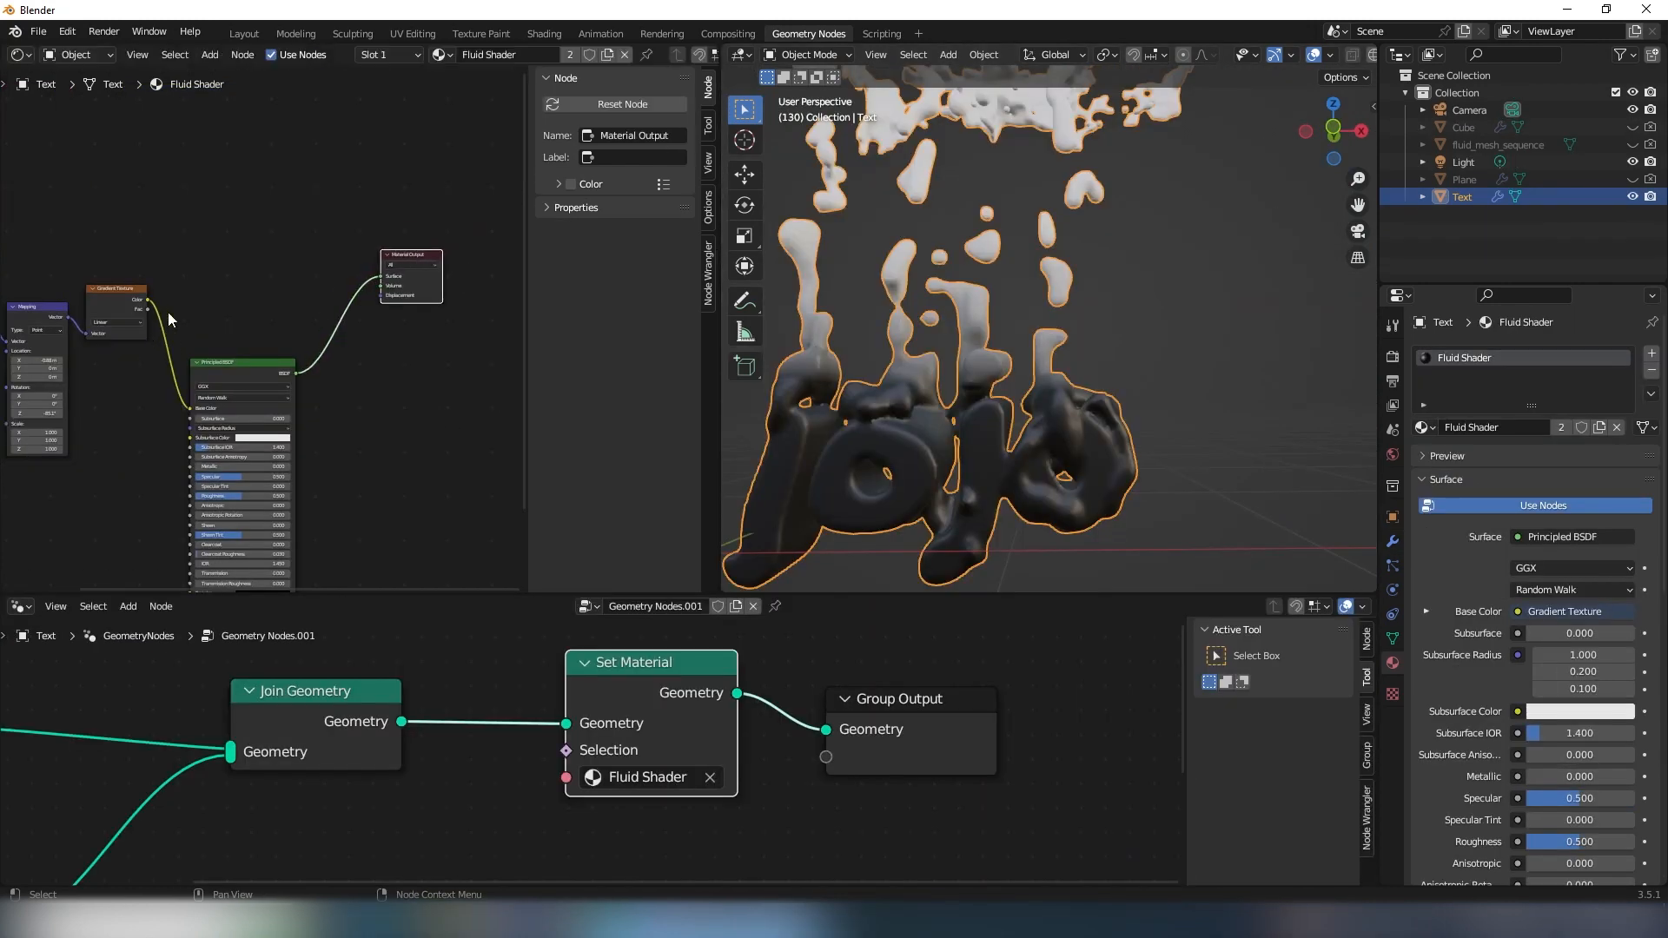
# - Add a second Principled BSDF to the Fluid Shader and place it beside the first one
pyautogui.moveTo(495, 277); pyautogui.dragTo(248, 280, button='middle')
pyautogui.click(311, 369)
pyautogui.hotkey('shift', 'a')
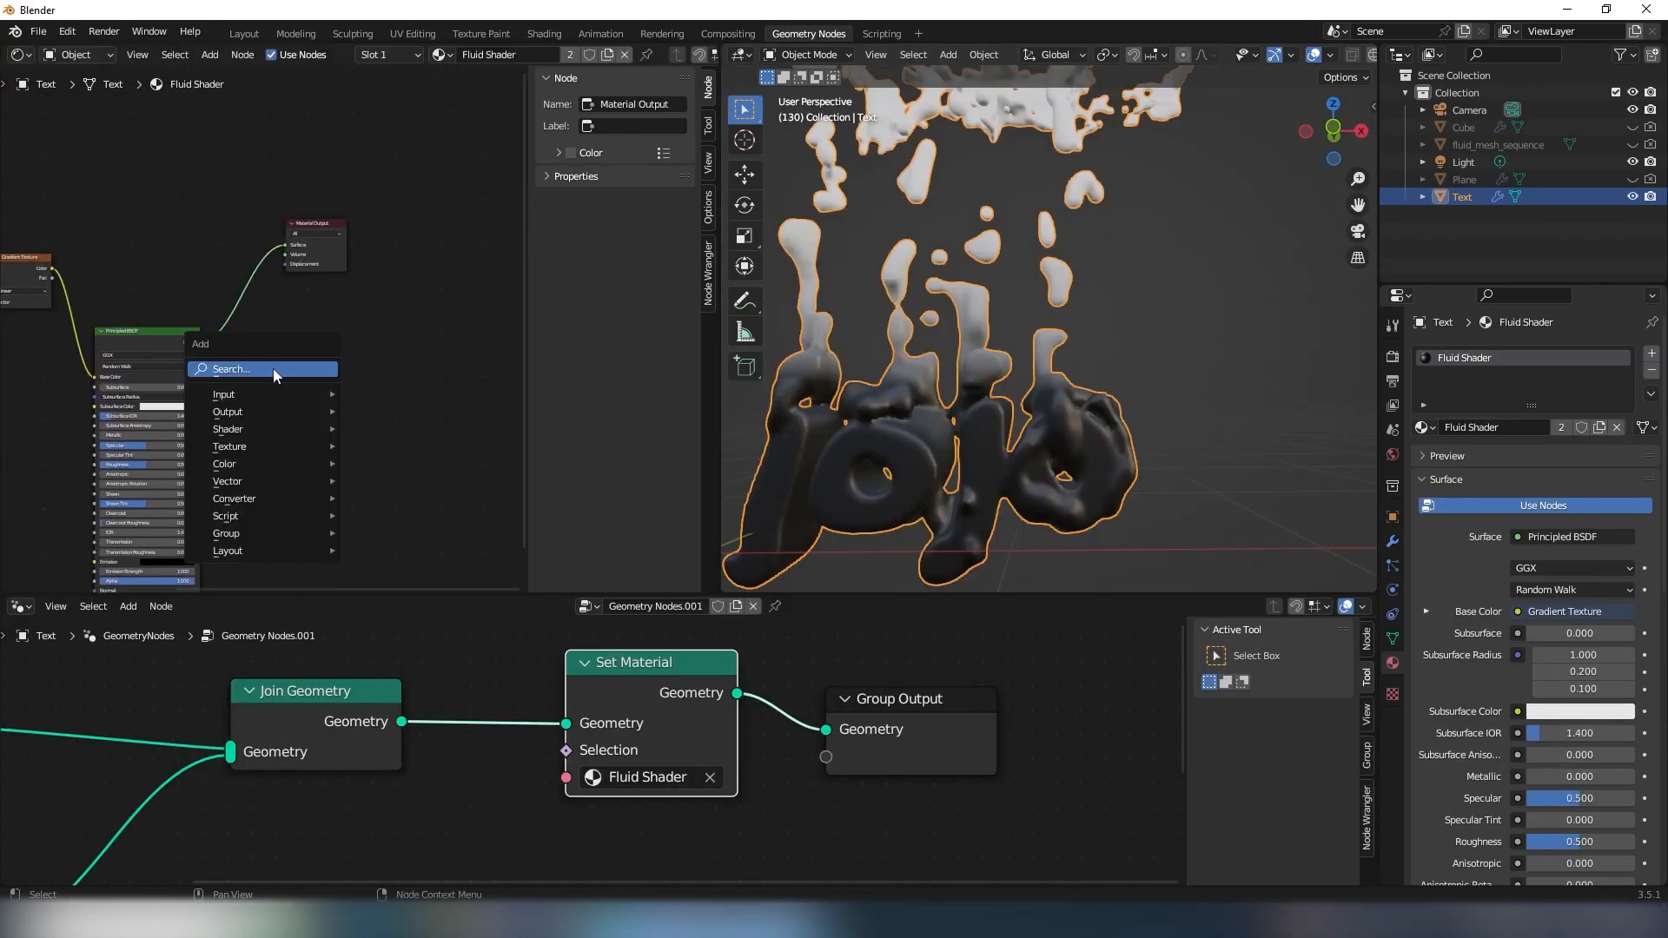
pyautogui.click(266, 366)
pyautogui.write('sh')
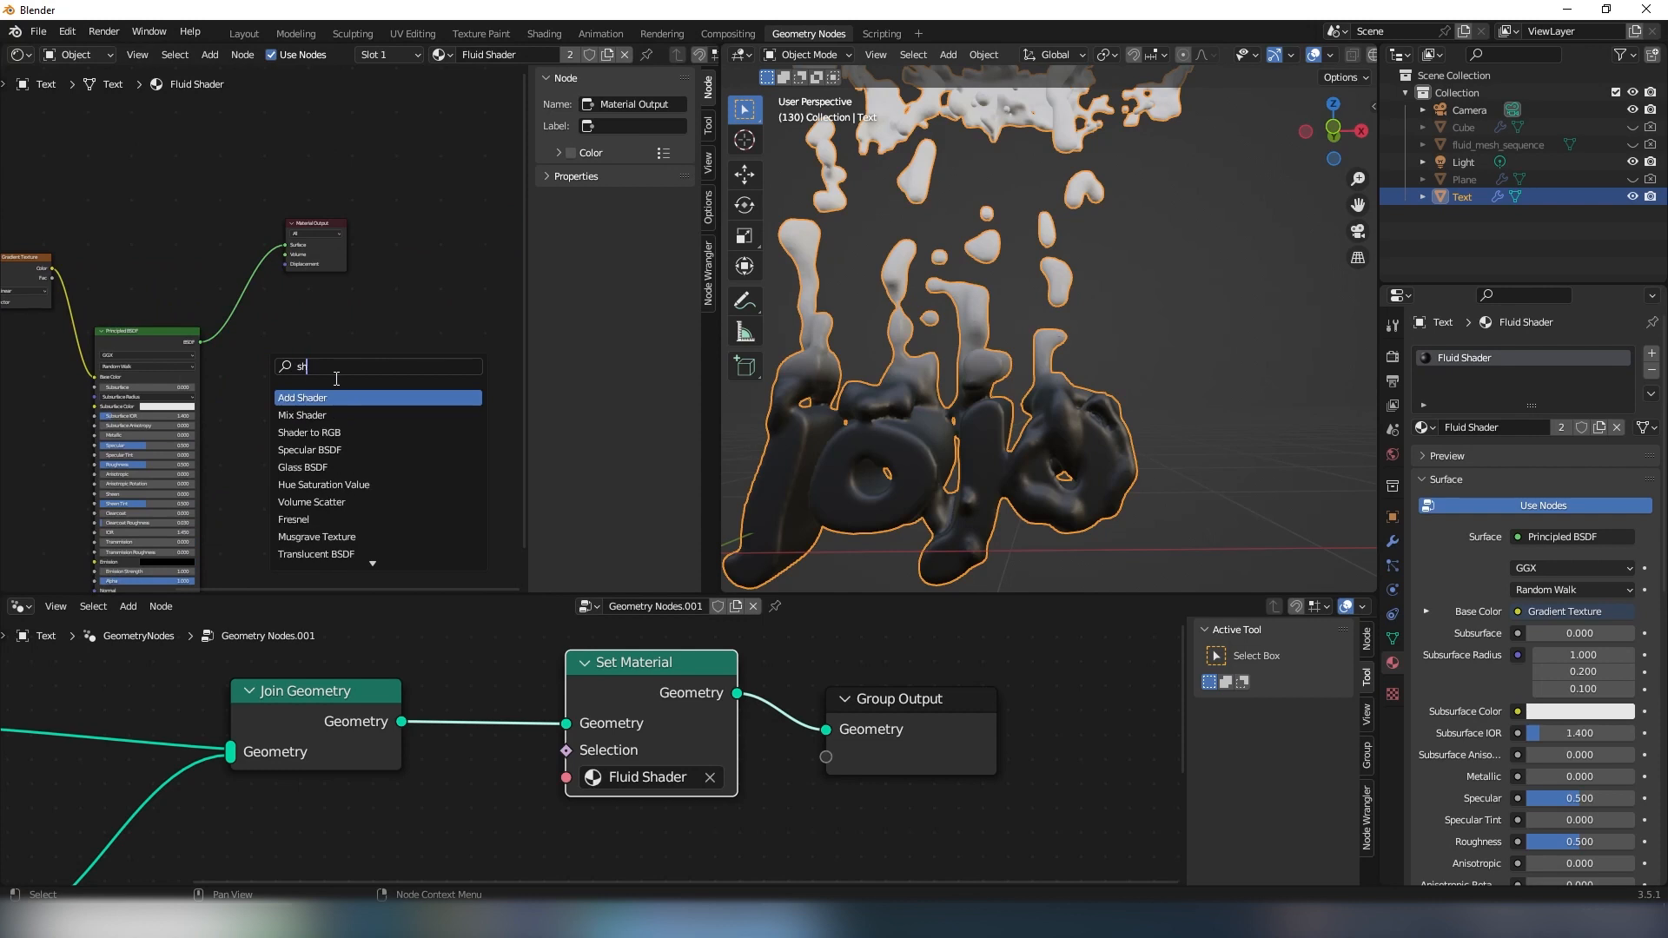
pyautogui.press('BackSpace')
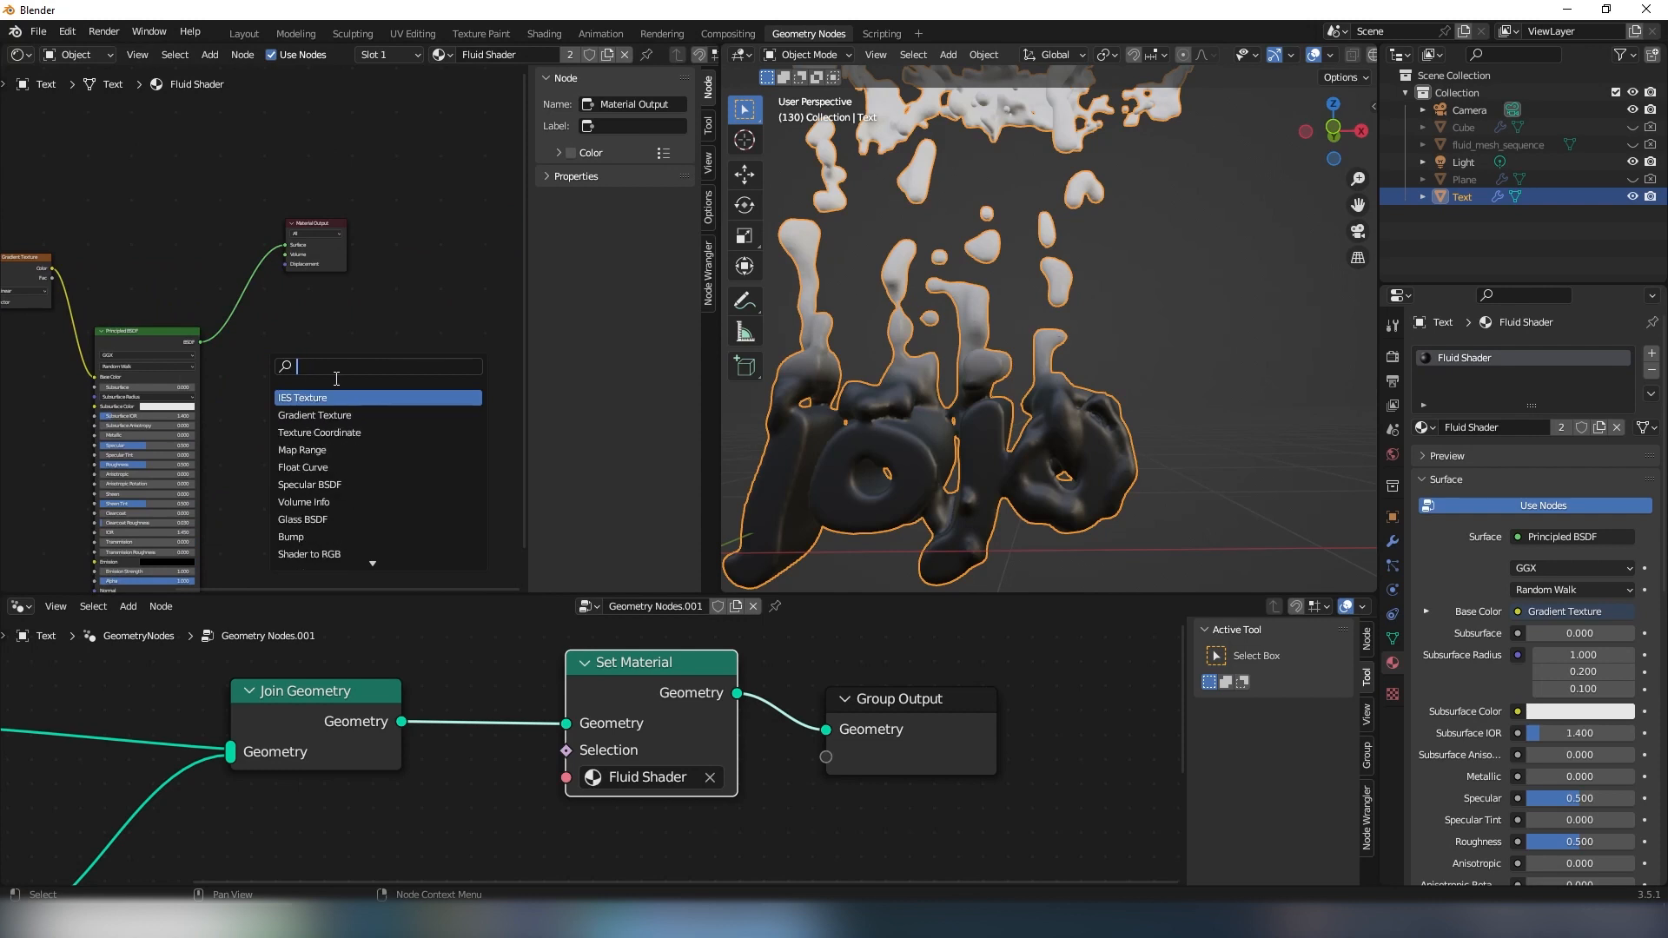
pyautogui.write('pri')
pyautogui.click(339, 396)
pyautogui.click(244, 380)
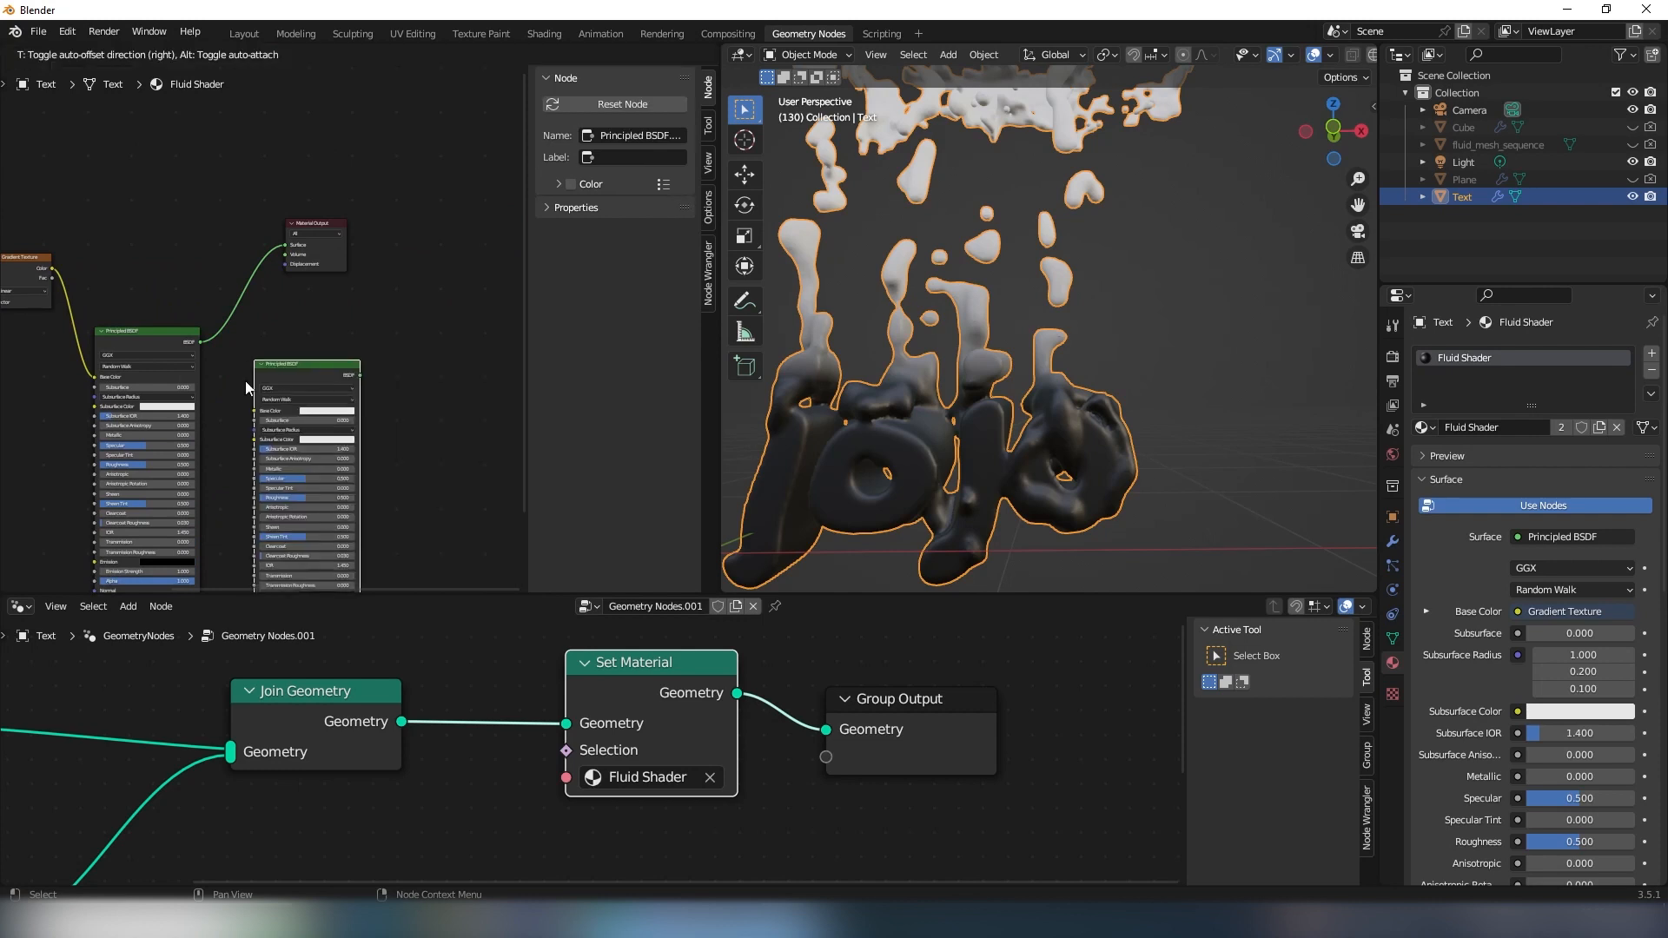
pyautogui.scroll(1, 210, 367)
pyautogui.moveTo(205, 367); pyautogui.dragTo(226, 399, button='middle')
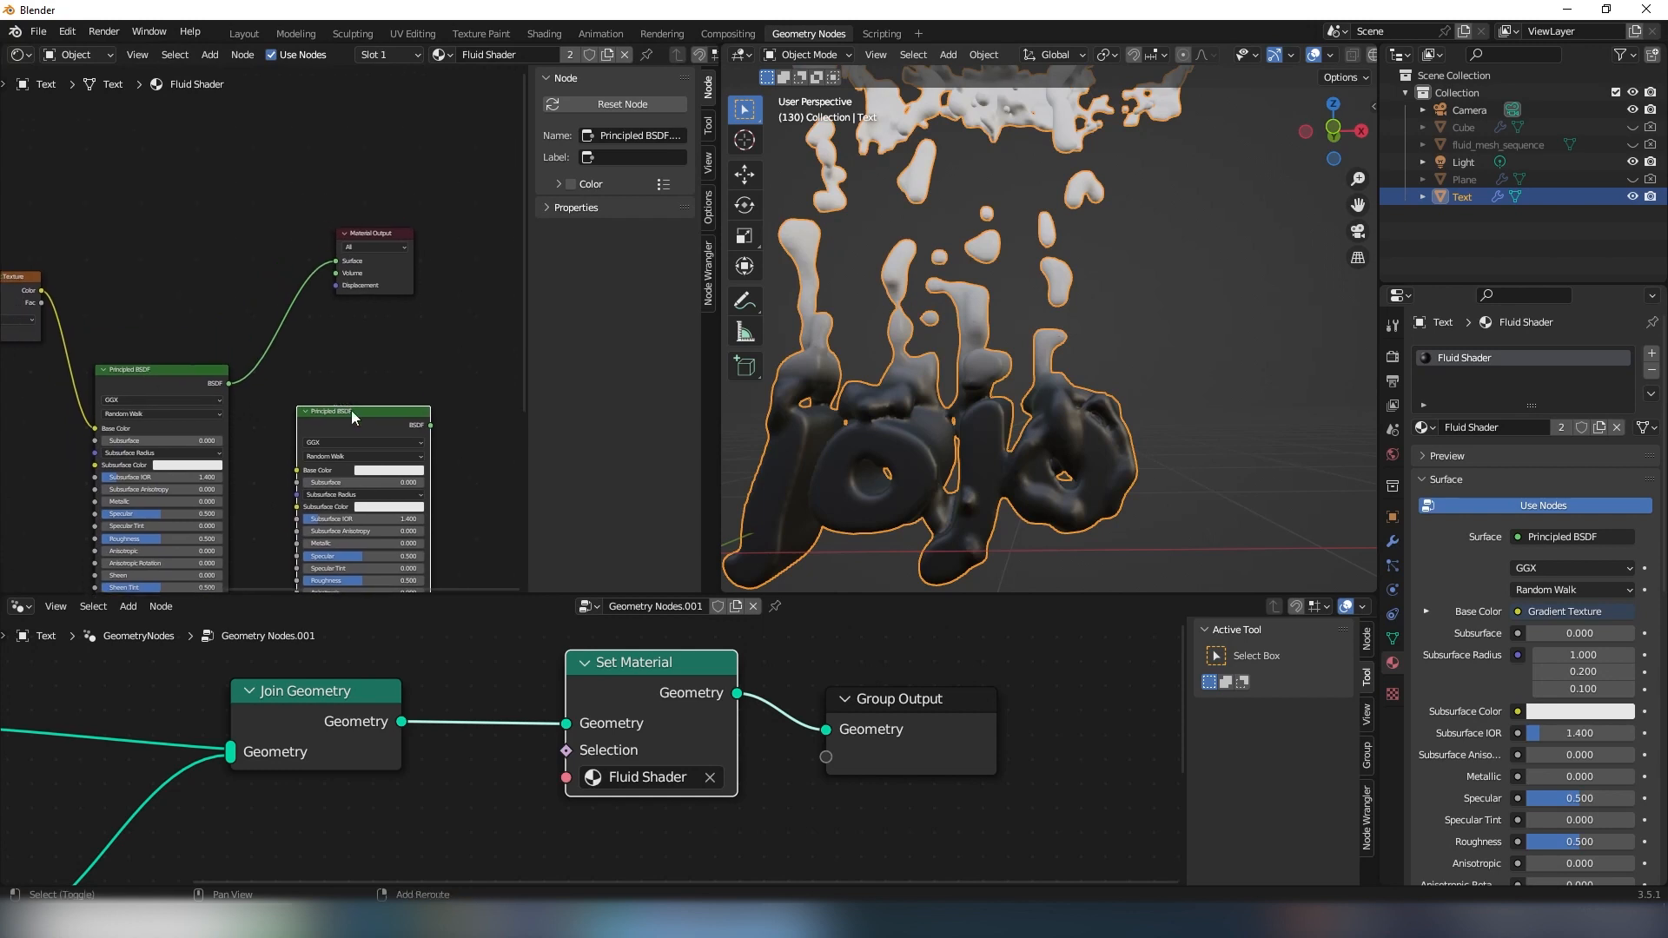
pyautogui.moveTo(351, 410); pyautogui.dragTo(314, 397)
pyautogui.moveTo(391, 351); pyautogui.dragTo(406, 387, button='middle')
# - Insert a Mix Shader on the link between the first Principled BSDF and the Material Output
pyautogui.click(414, 387)
pyautogui.hotkey('shift', 'a')
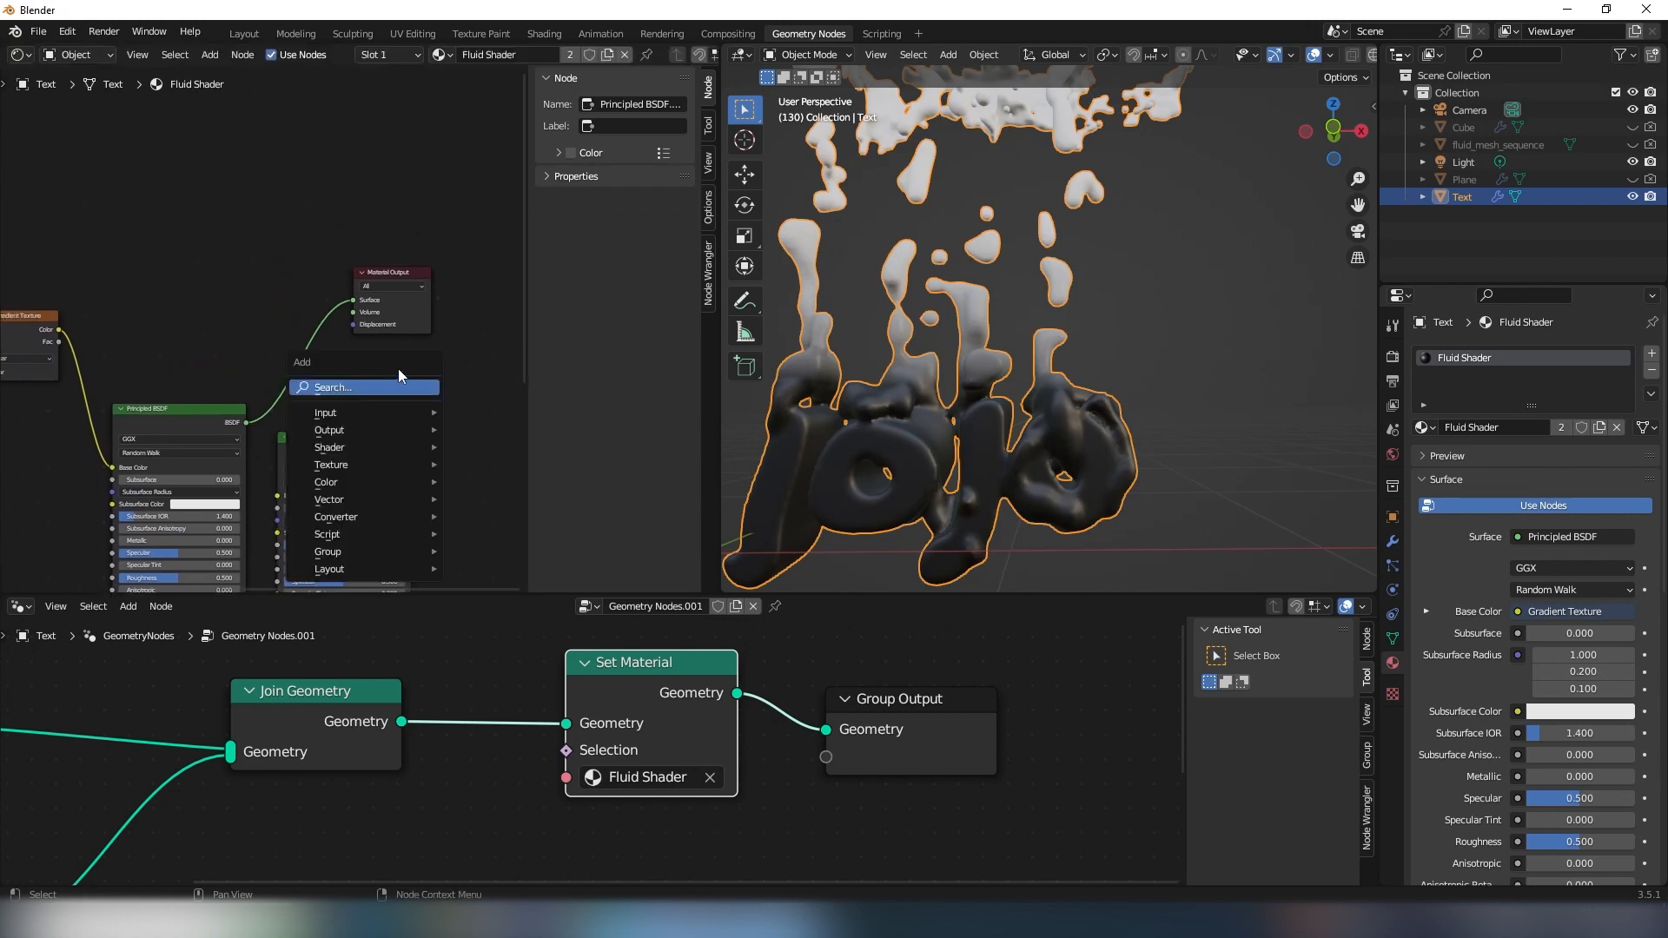
pyautogui.click(347, 387)
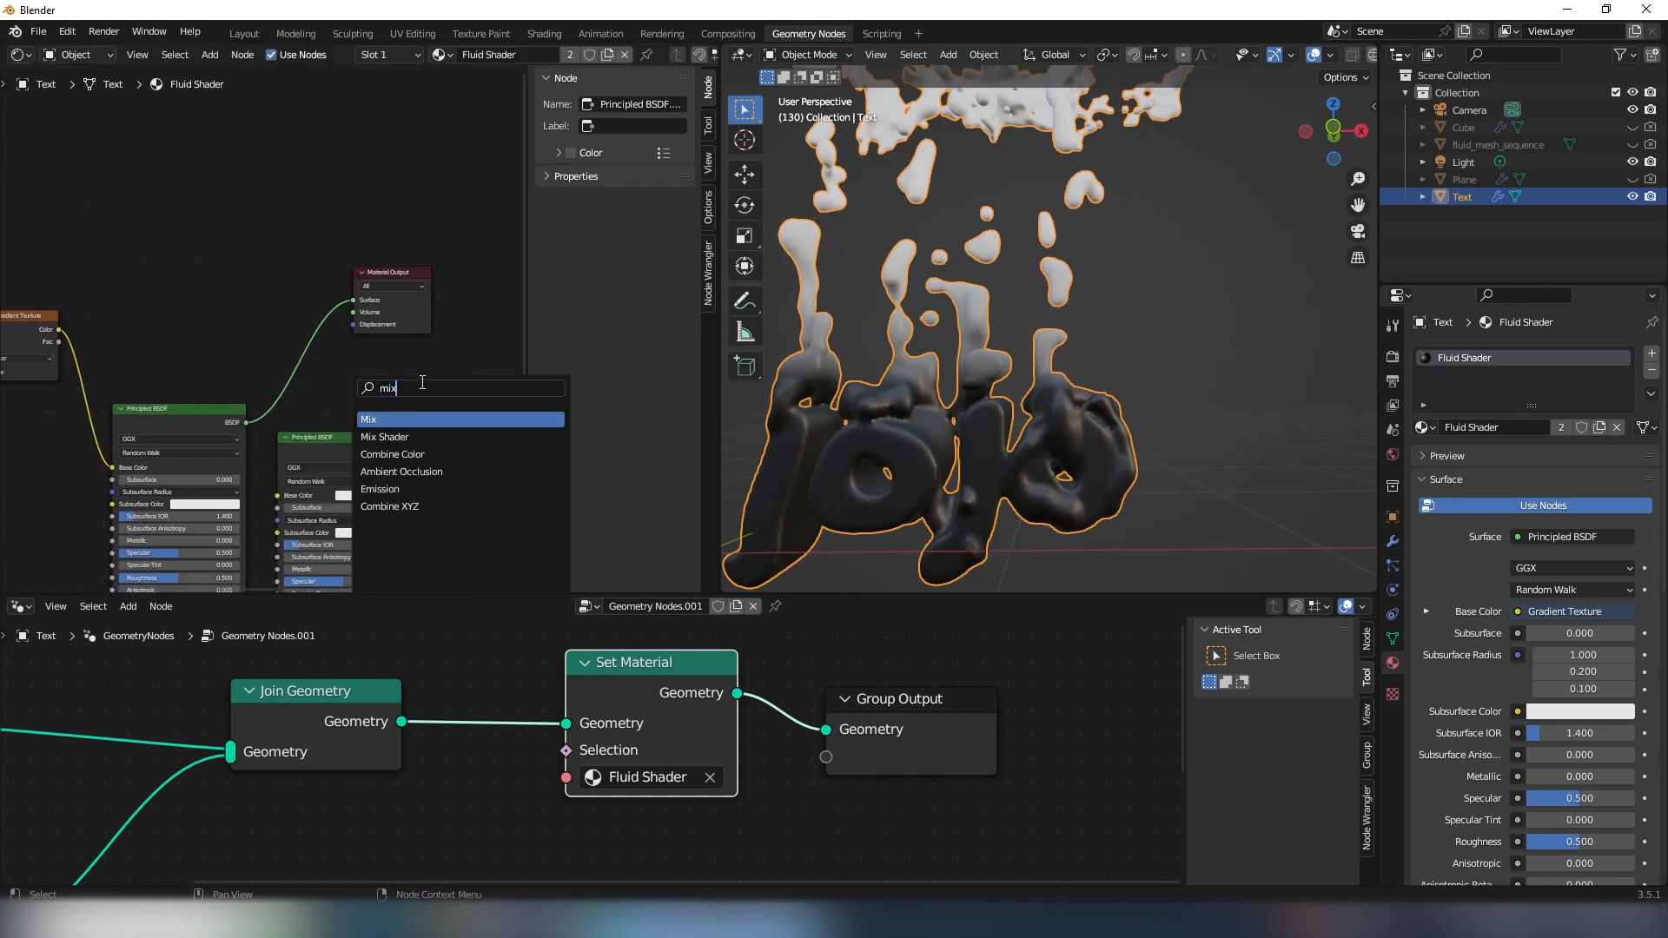
pyautogui.write('mix')
pyautogui.press('Down')
pyautogui.press('Return')
pyautogui.click(329, 317)
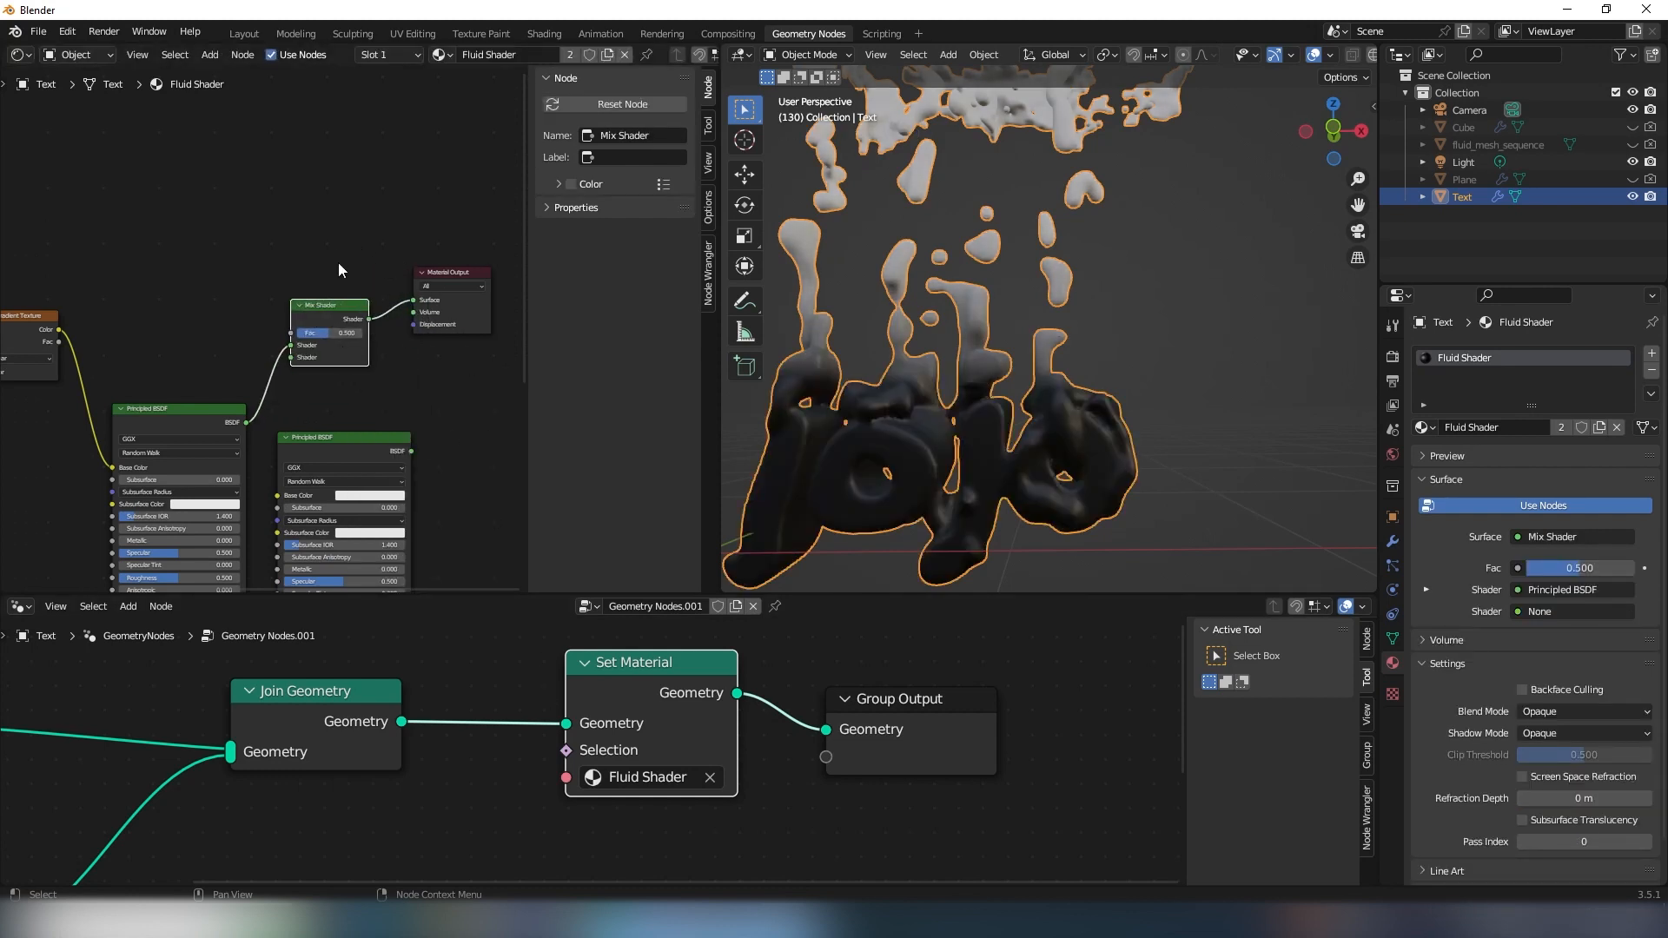
# - Connect the second Principled BSDF's output to the Mix Shader's free Shader input
pyautogui.scroll(2, 337, 296)
pyautogui.moveTo(334, 457); pyautogui.dragTo(332, 446)
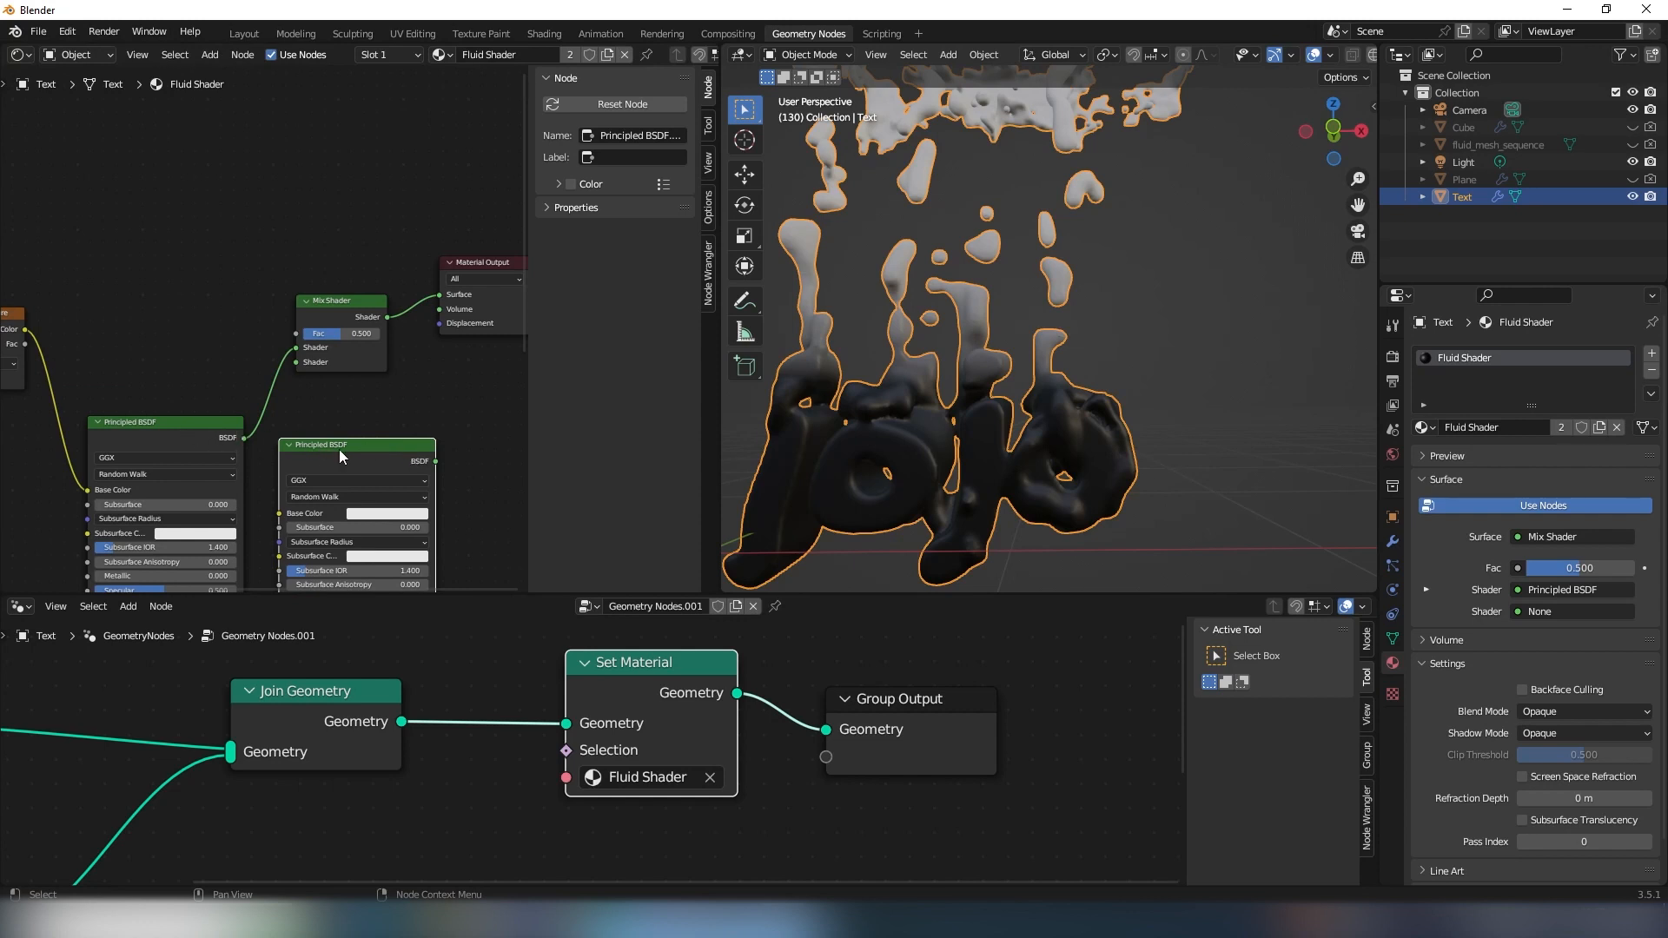
pyautogui.moveTo(436, 461); pyautogui.dragTo(296, 362)
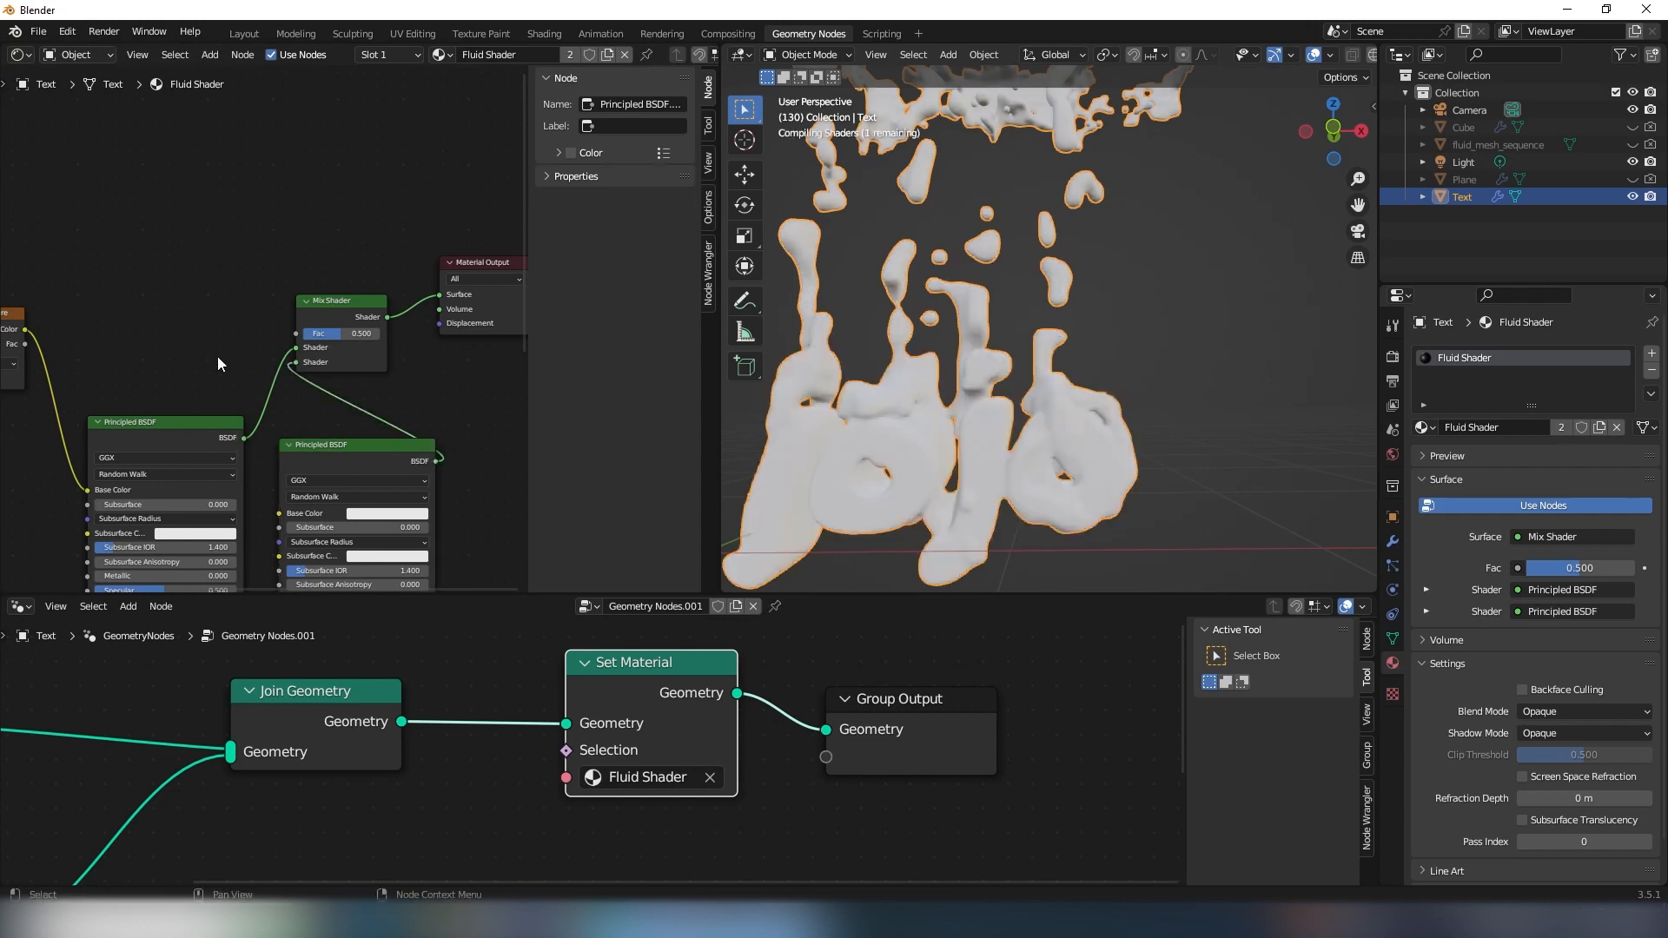
# - Reposition the gradient nodes and reroute the Gradient Texture's Color from the first Principled BSDF's Base Color to the Mix Shader's Fac
pyautogui.moveTo(132, 406); pyautogui.dragTo(238, 427, button='middle')
pyautogui.click(92, 340)
pyautogui.scroll(-3, 130, 325)
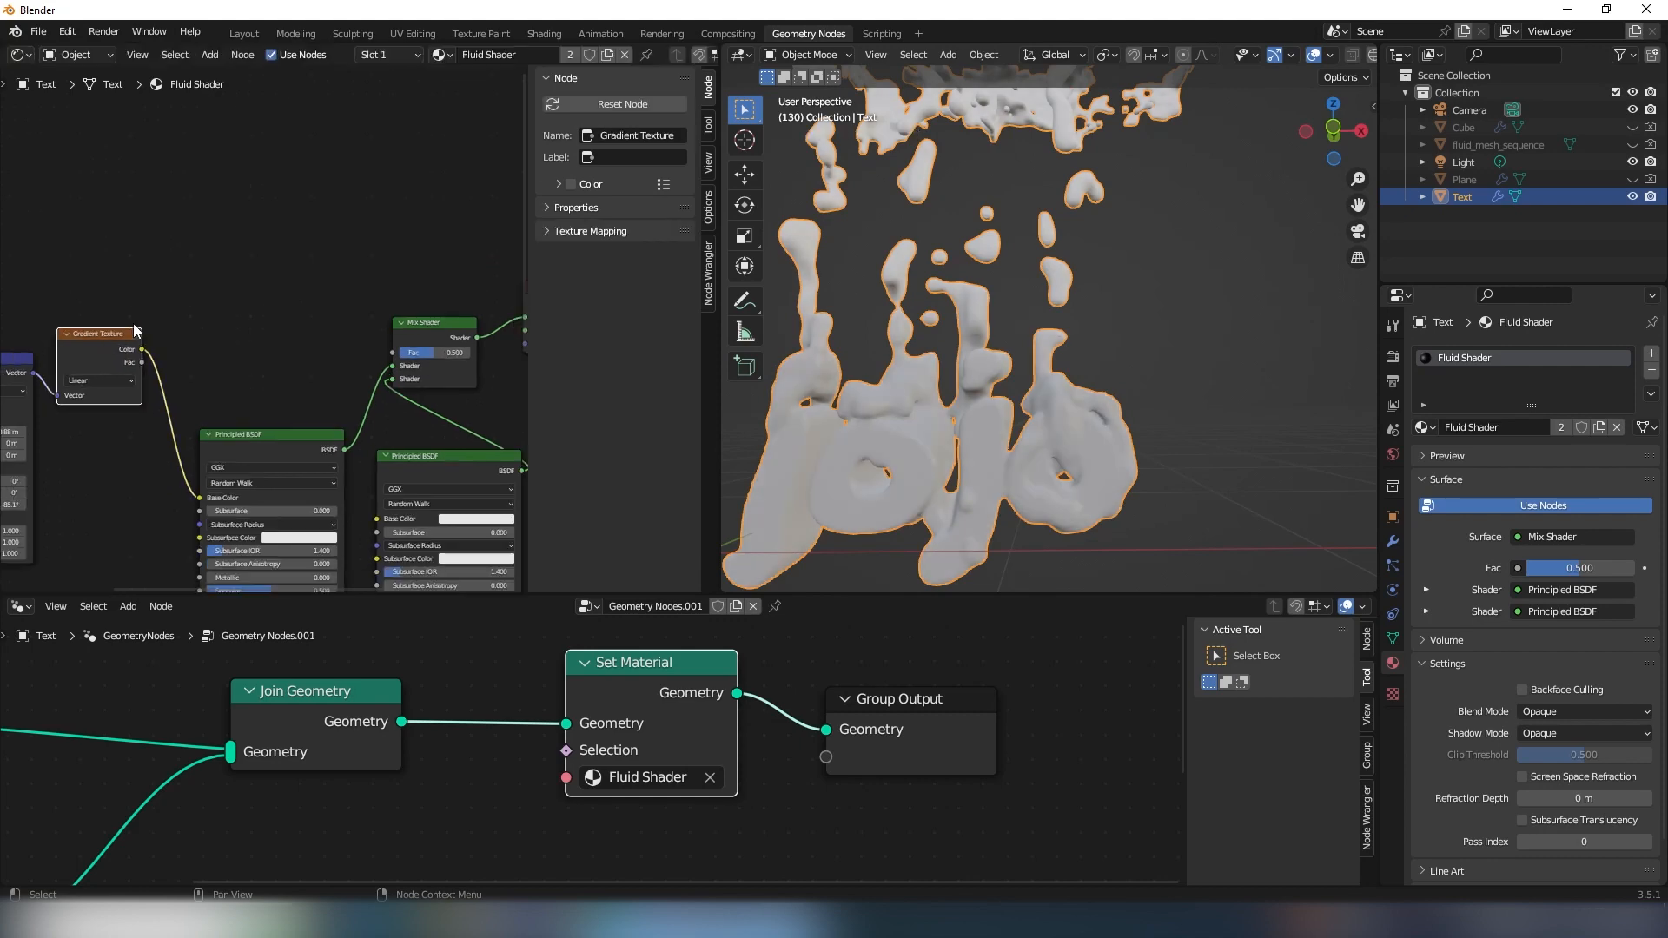
pyautogui.moveTo(131, 325); pyautogui.dragTo(307, 294, button='middle')
pyautogui.scroll(-2, 261, 291)
pyautogui.moveTo(96, 260); pyautogui.dragTo(401, 208)
pyautogui.moveTo(401, 207); pyautogui.dragTo(201, 237, button='middle')
pyautogui.scroll(2, 201, 243)
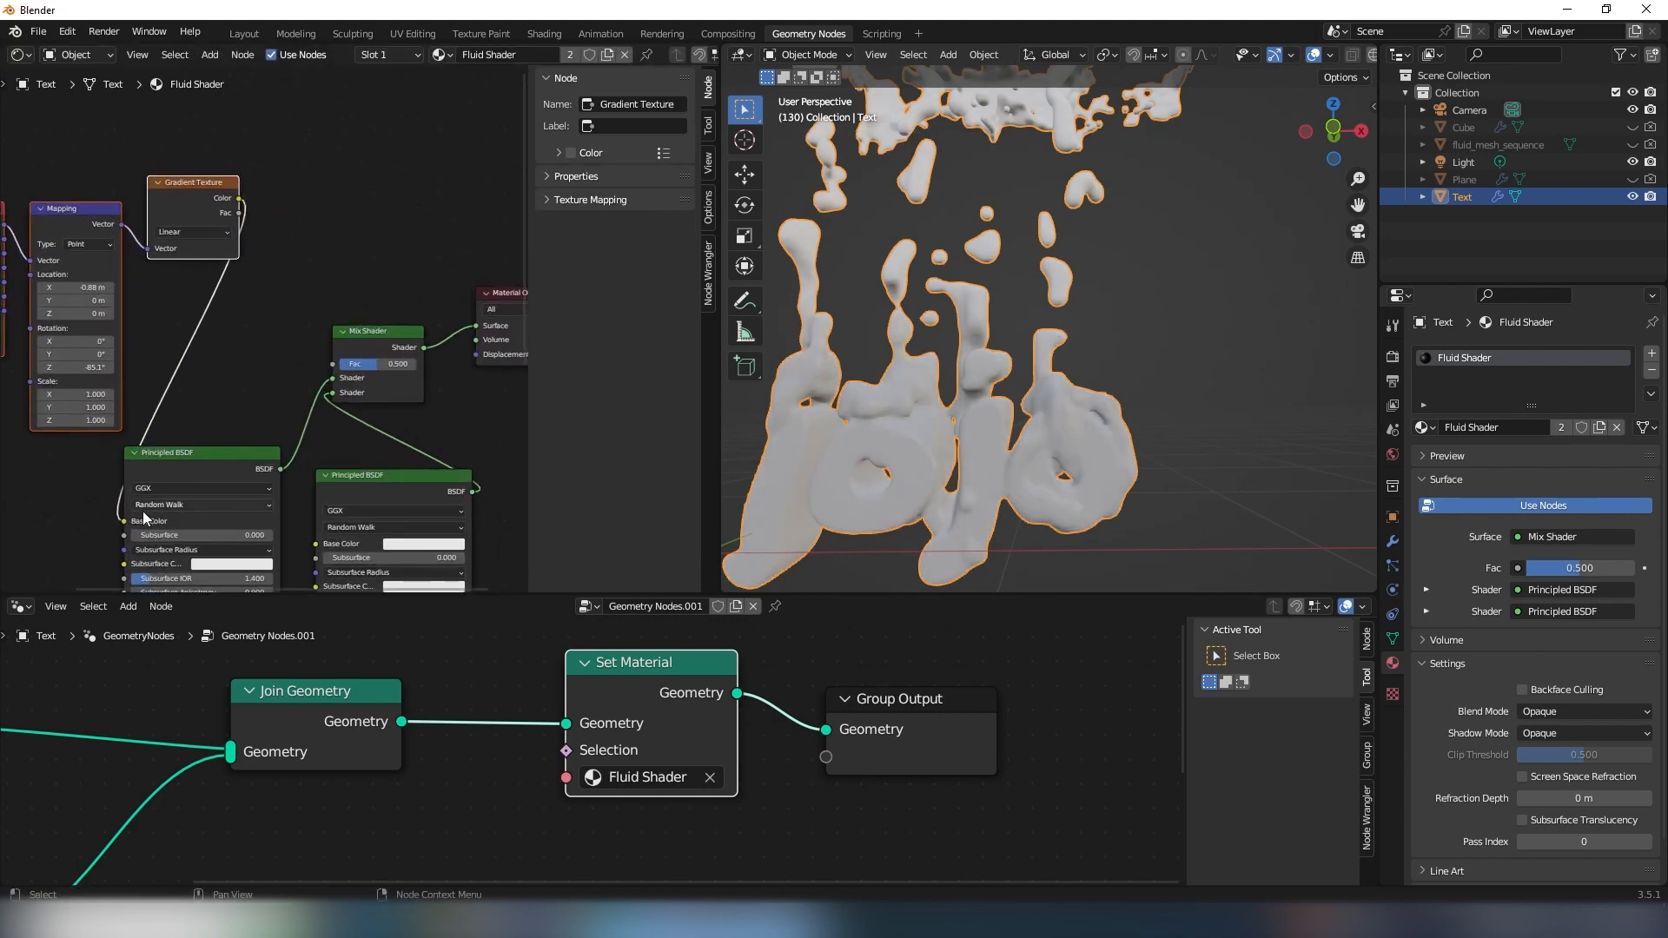
pyautogui.moveTo(126, 522); pyautogui.dragTo(194, 418)
pyautogui.moveTo(344, 364); pyautogui.dragTo(348, 365)
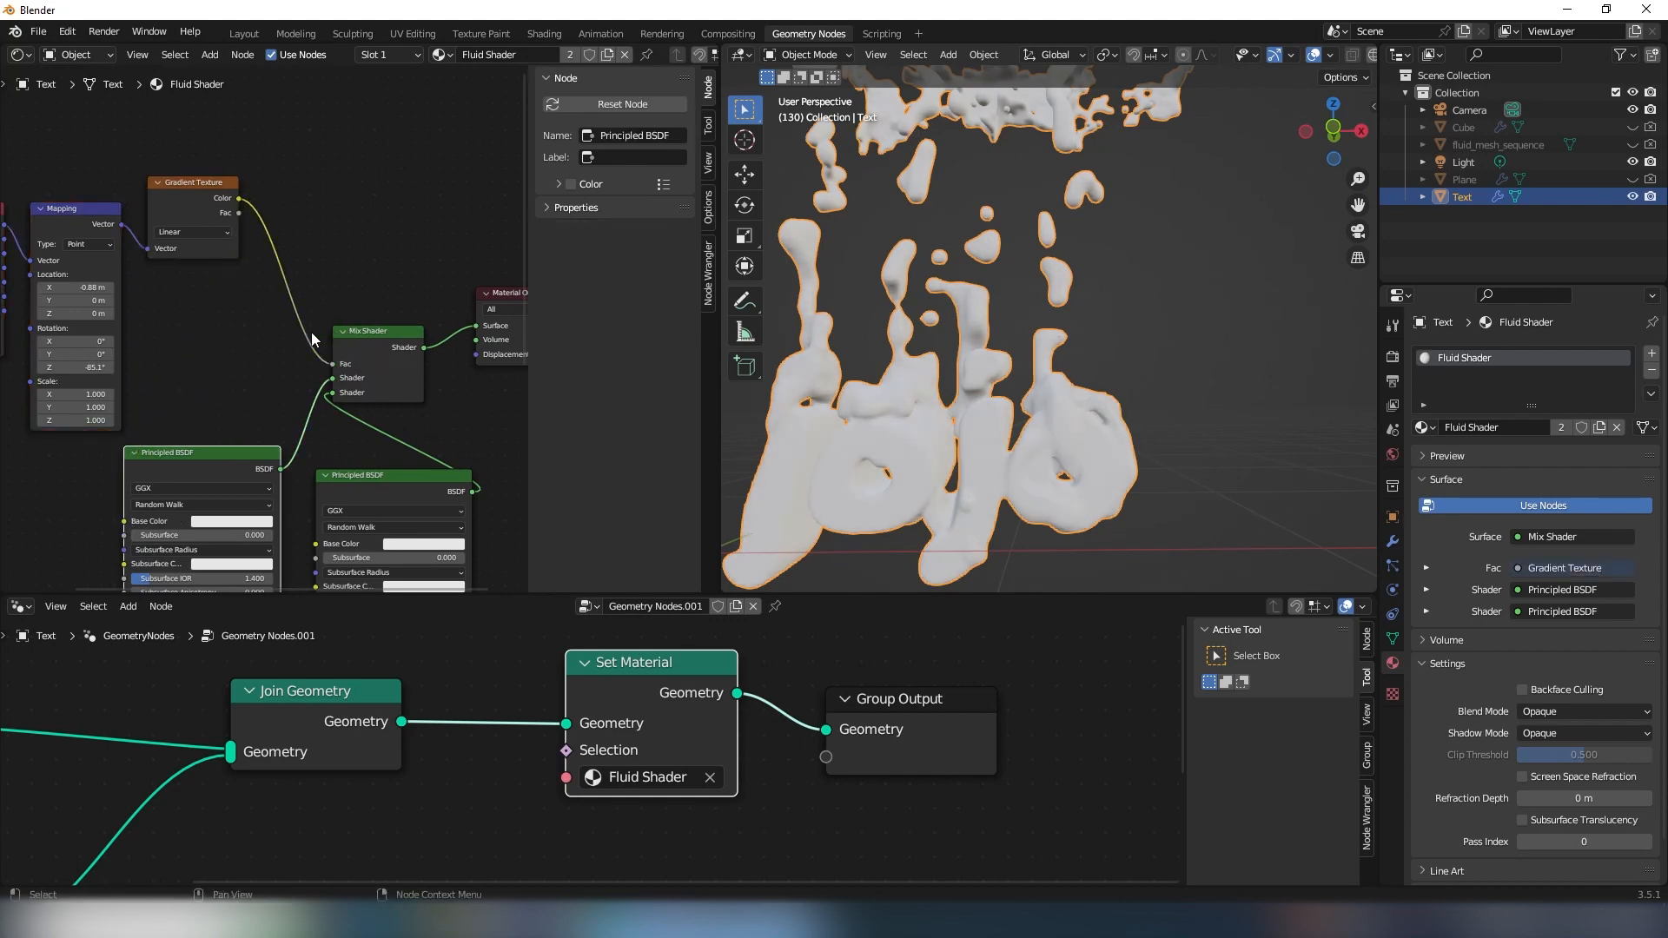
# - Switch the render engine to Cycles and show the 3D viewport in Rendered shading
pyautogui.keyDown('shift'); pyautogui.moveTo(895, 335); pyautogui.dragTo(895, 277, button='middle'); pyautogui.keyUp('shift')
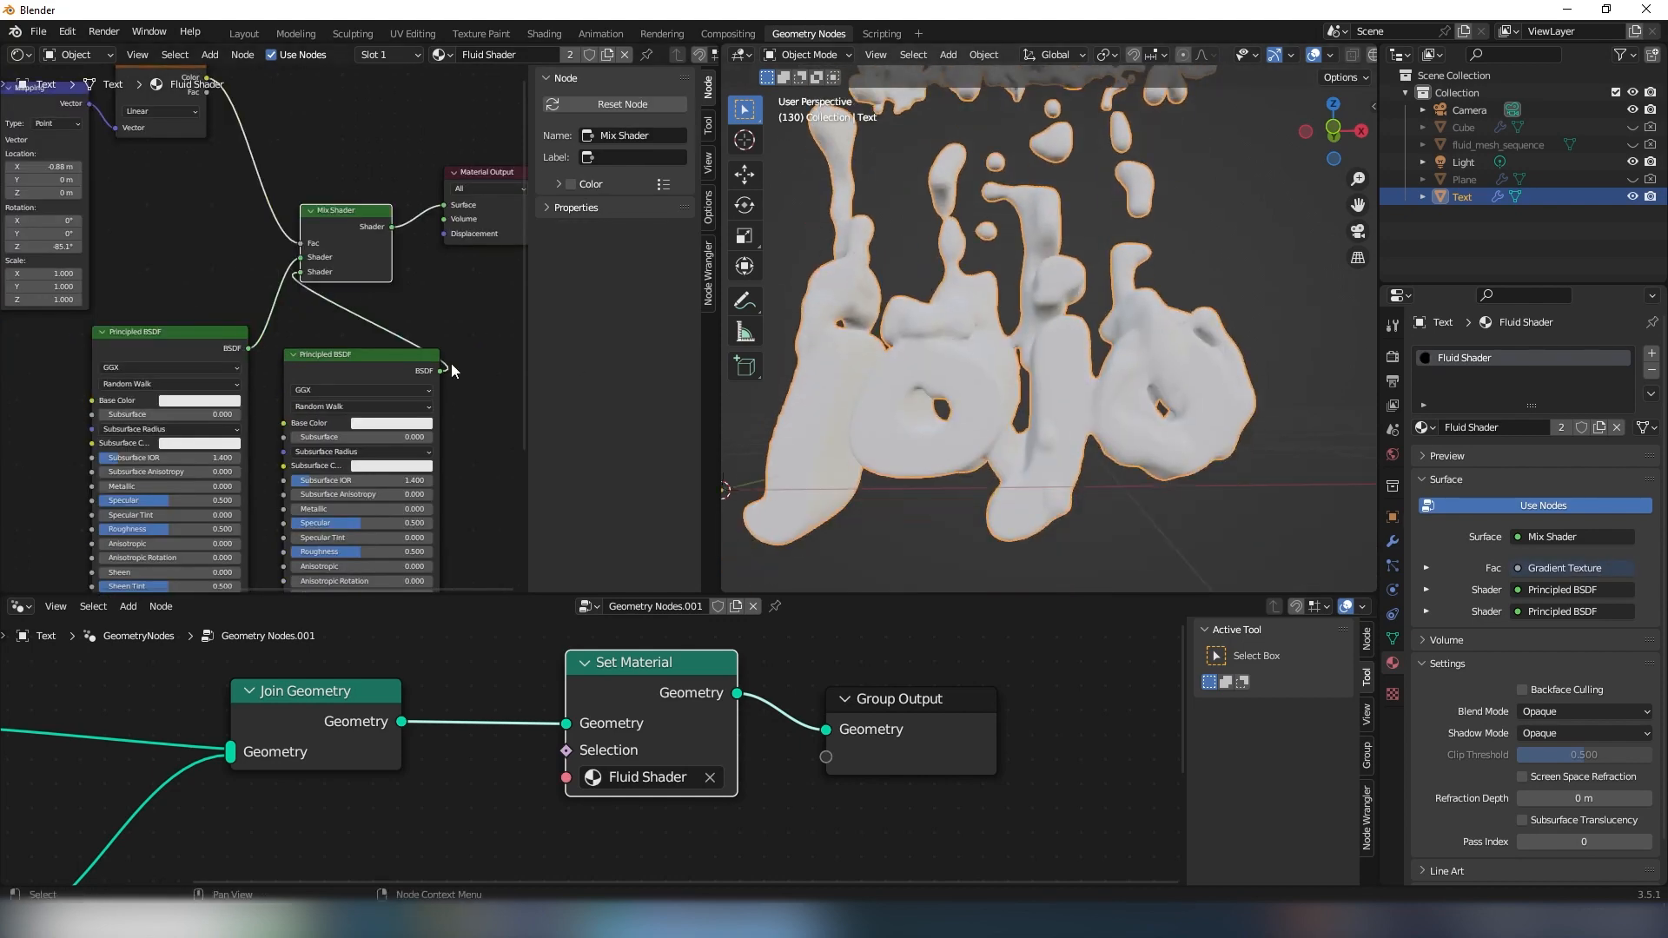
pyautogui.moveTo(419, 322); pyautogui.dragTo(441, 318, button='middle')
pyautogui.moveTo(907, 364); pyautogui.dragTo(941, 359, button='middle')
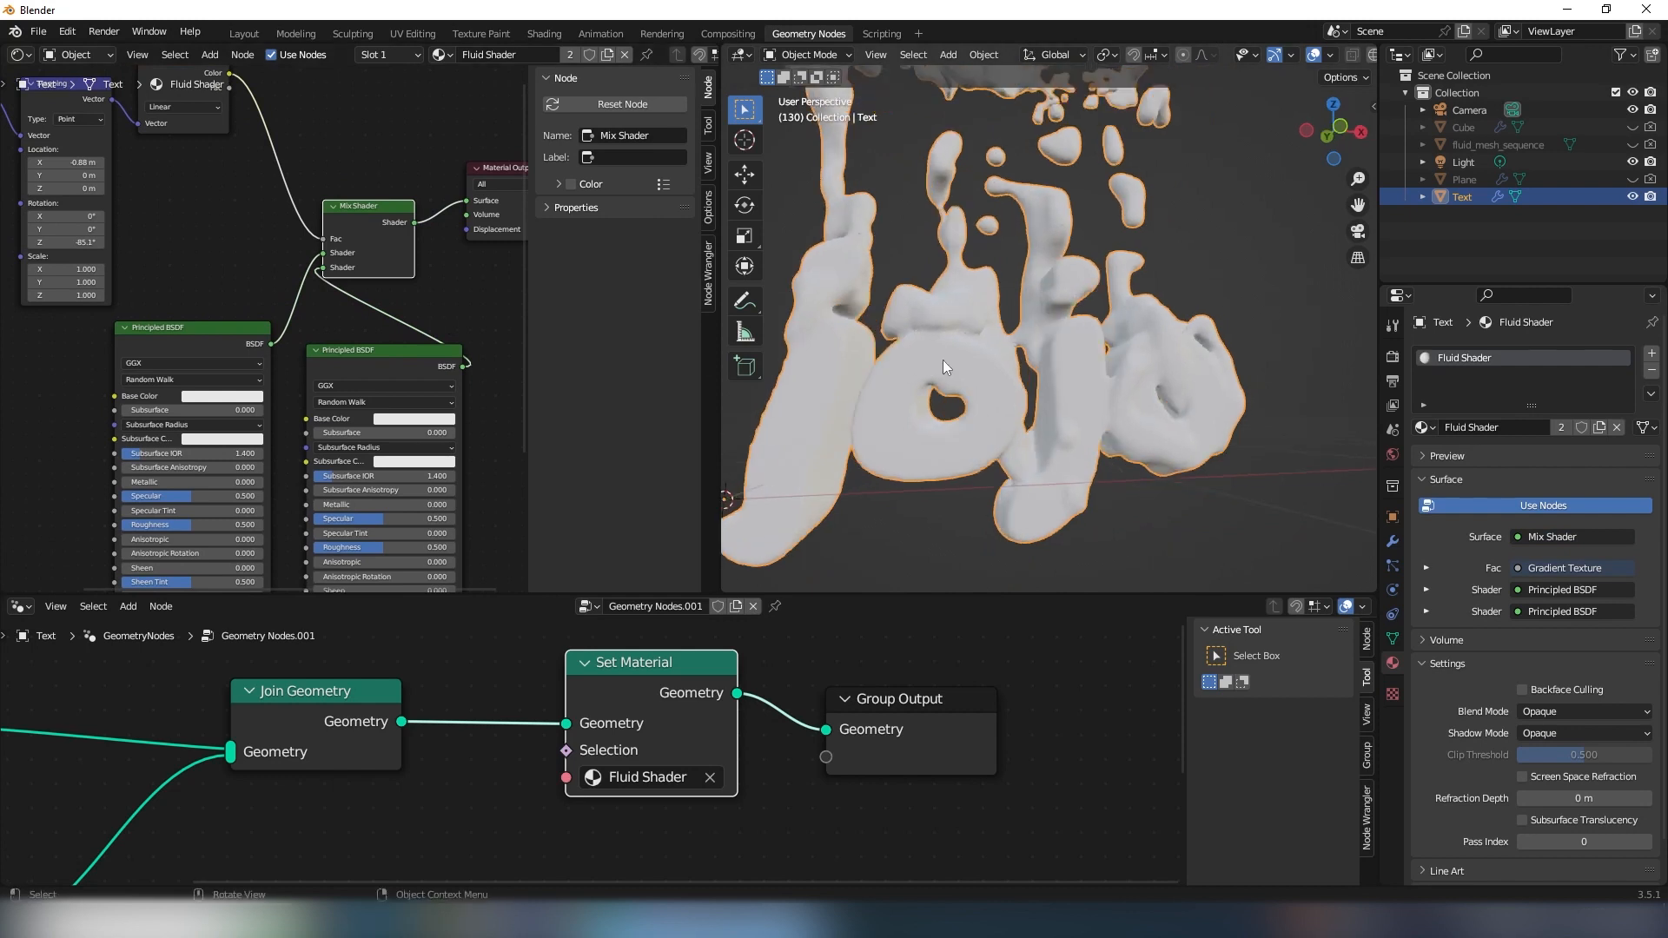
pyautogui.click(1394, 358)
pyautogui.click(1533, 354)
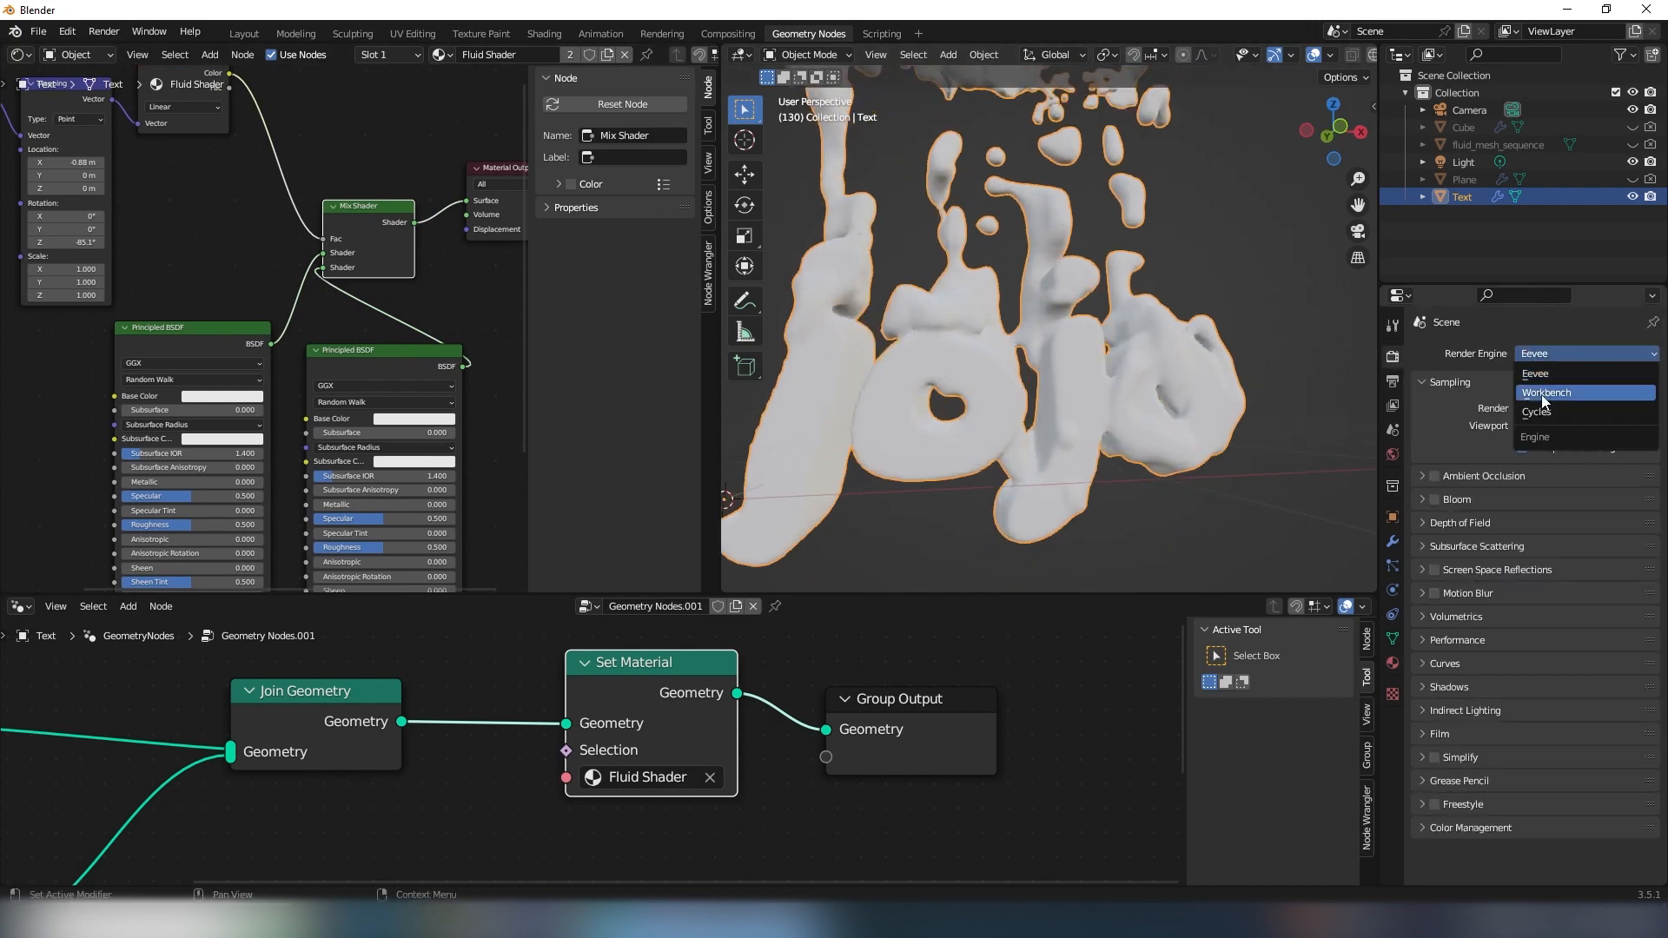
pyautogui.click(1537, 411)
pyautogui.click(1555, 397)
pyautogui.click(1543, 419)
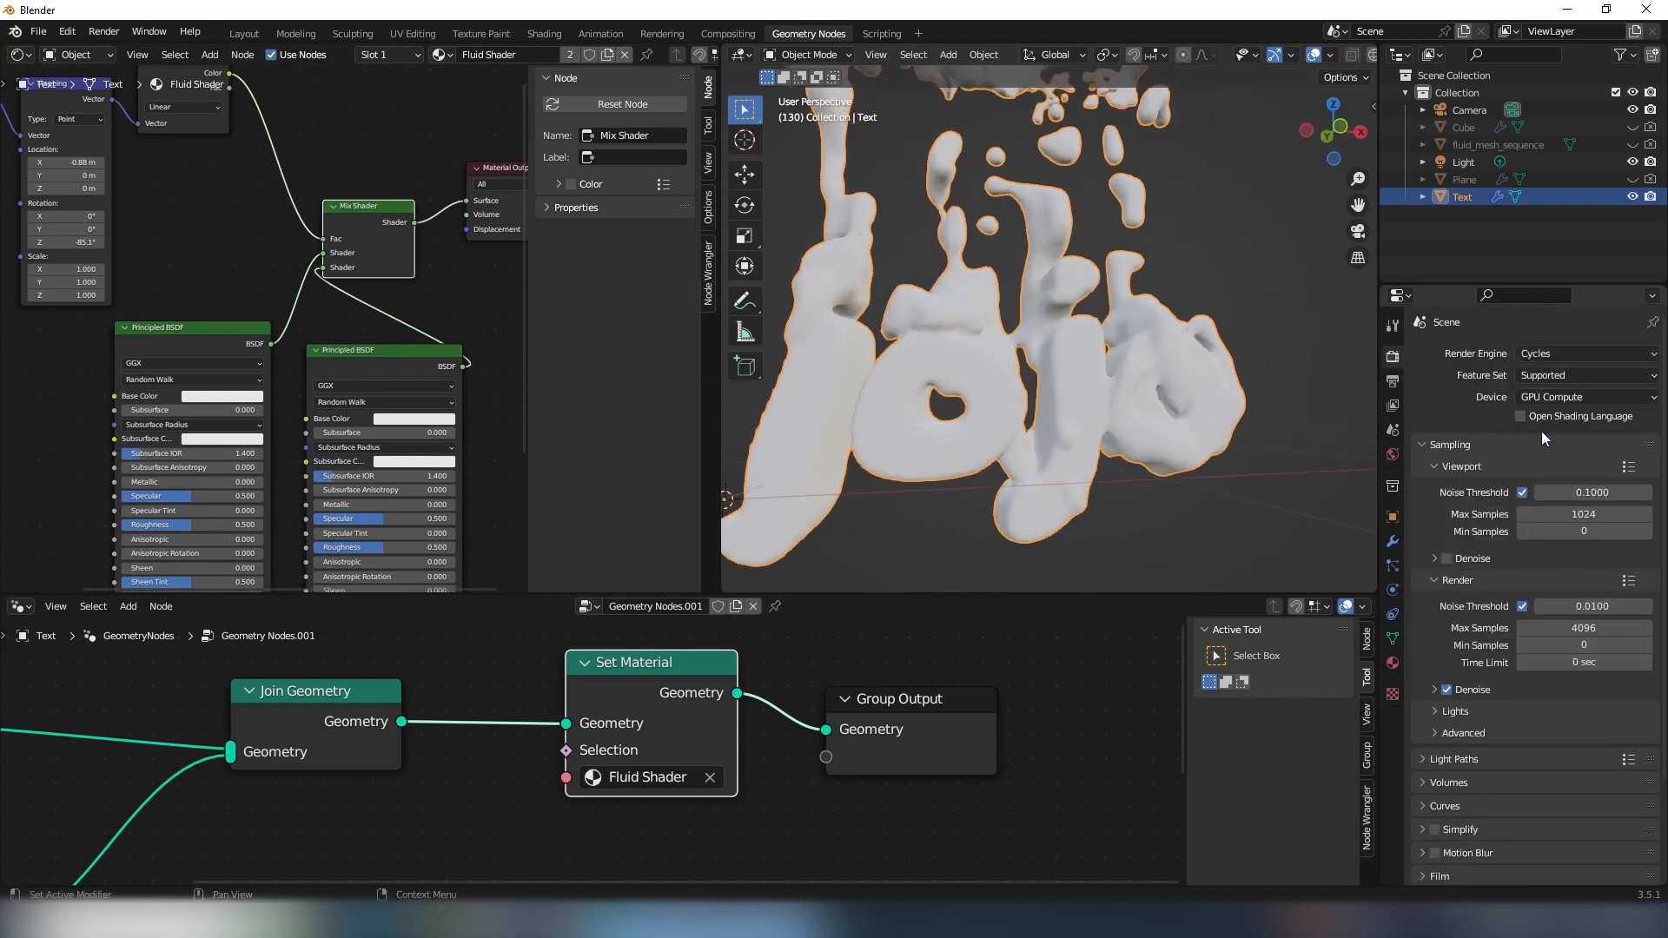
pyautogui.press('z')
pyautogui.click(961, 243)
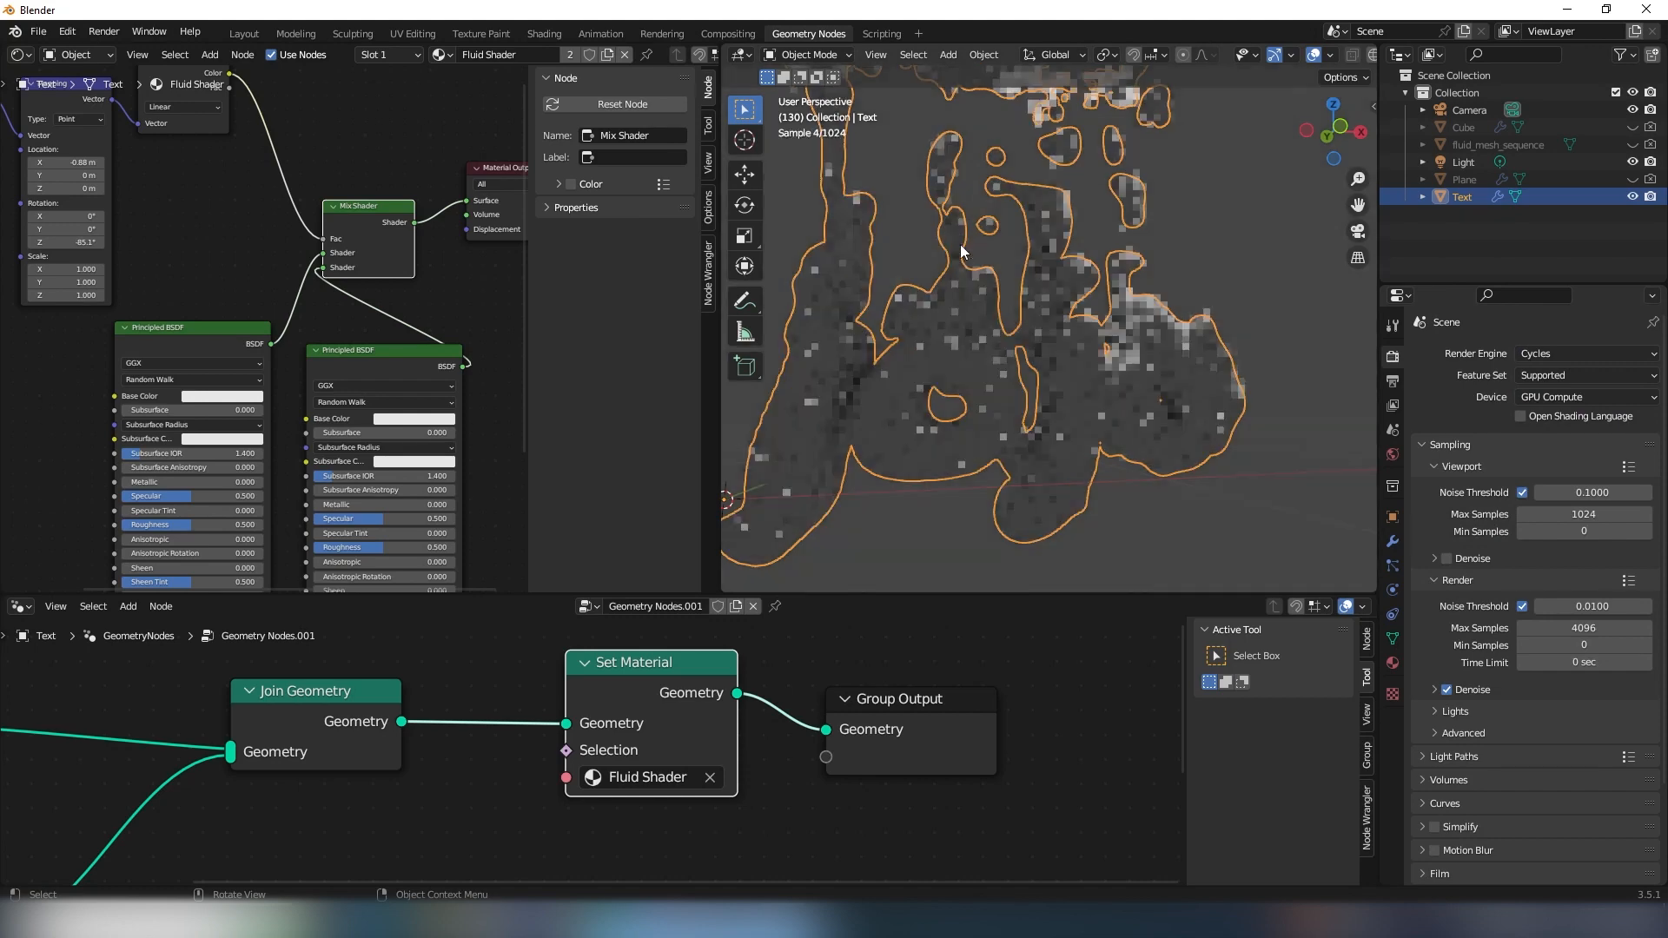
# - Set the second Principled BSDF's Base Color to red and inspect the rendered fluid and lettering
pyautogui.moveTo(359, 374)
pyautogui.mouseDown(button='middle')
pyautogui.moveTo(345, 273)
pyautogui.moveTo(312, 225)
pyautogui.moveTo(339, 260)
pyautogui.mouseUp(button='middle')
pyautogui.click(365, 306)
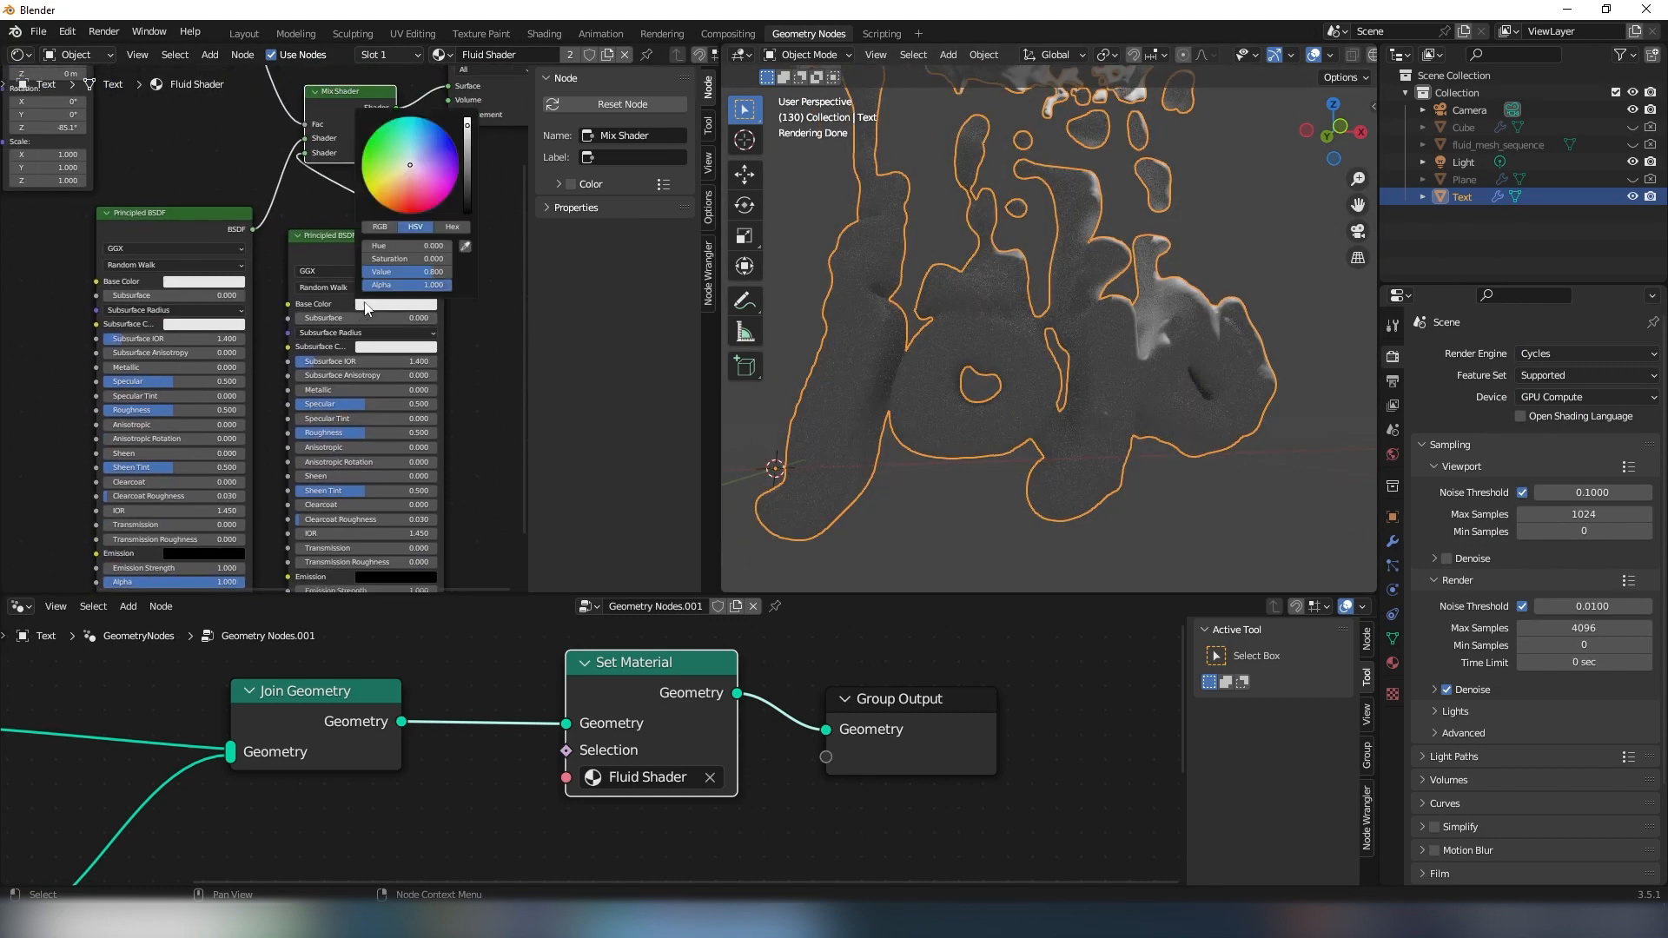
pyautogui.click(415, 211)
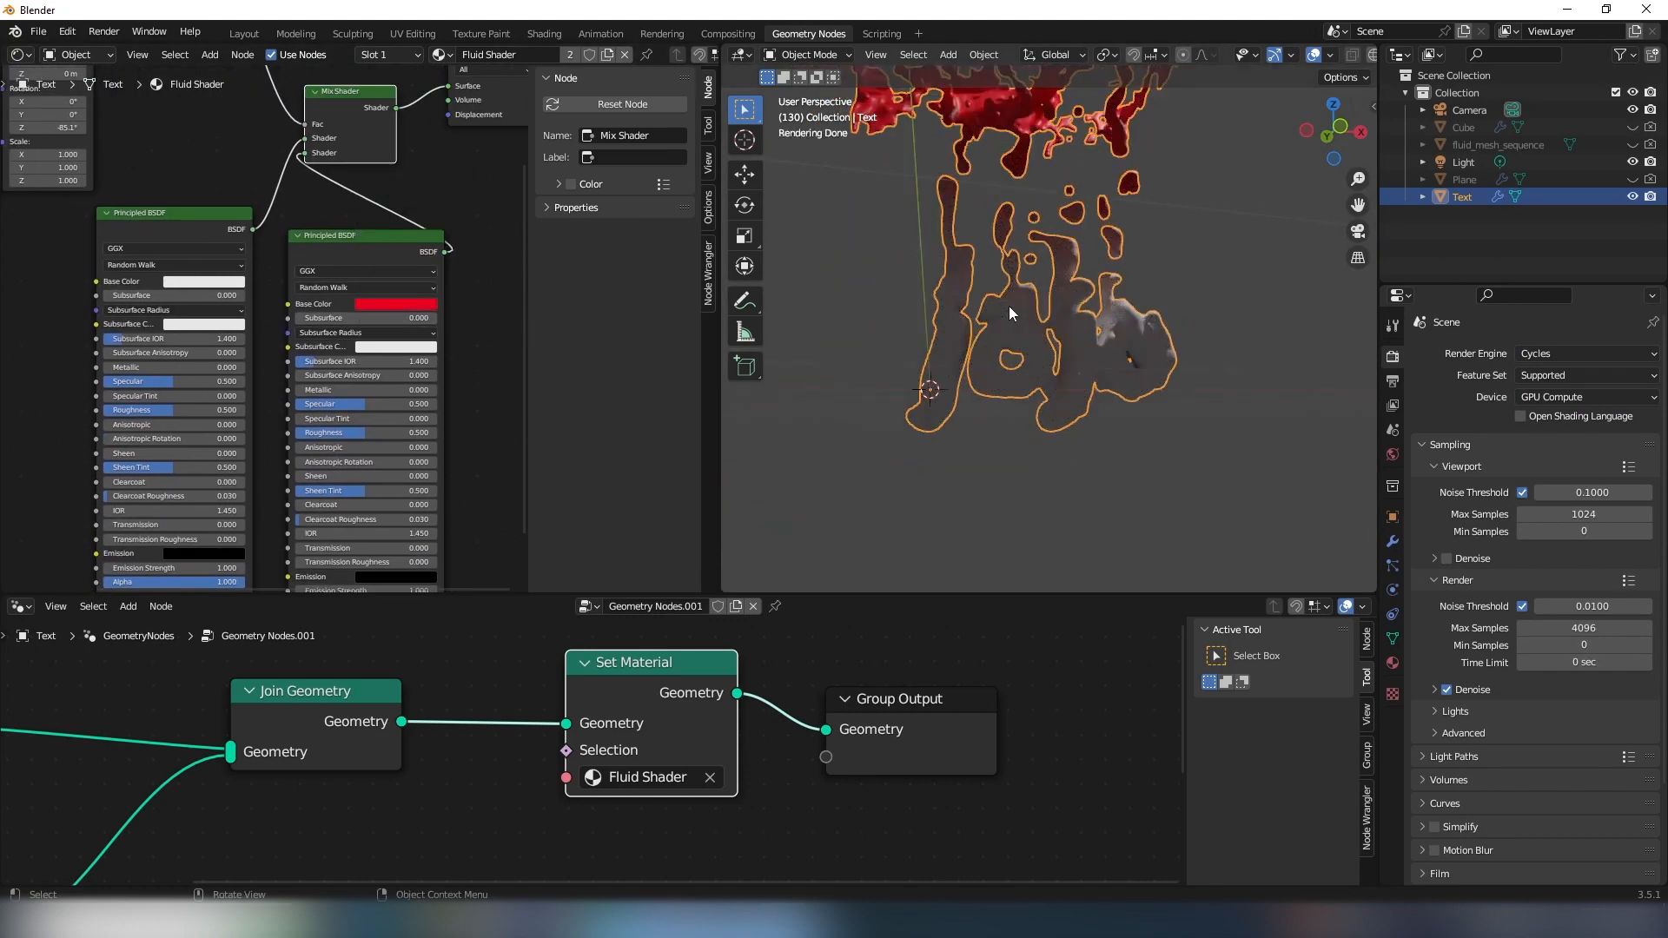
pyautogui.moveTo(1038, 416); pyautogui.dragTo(990, 344, button='middle')
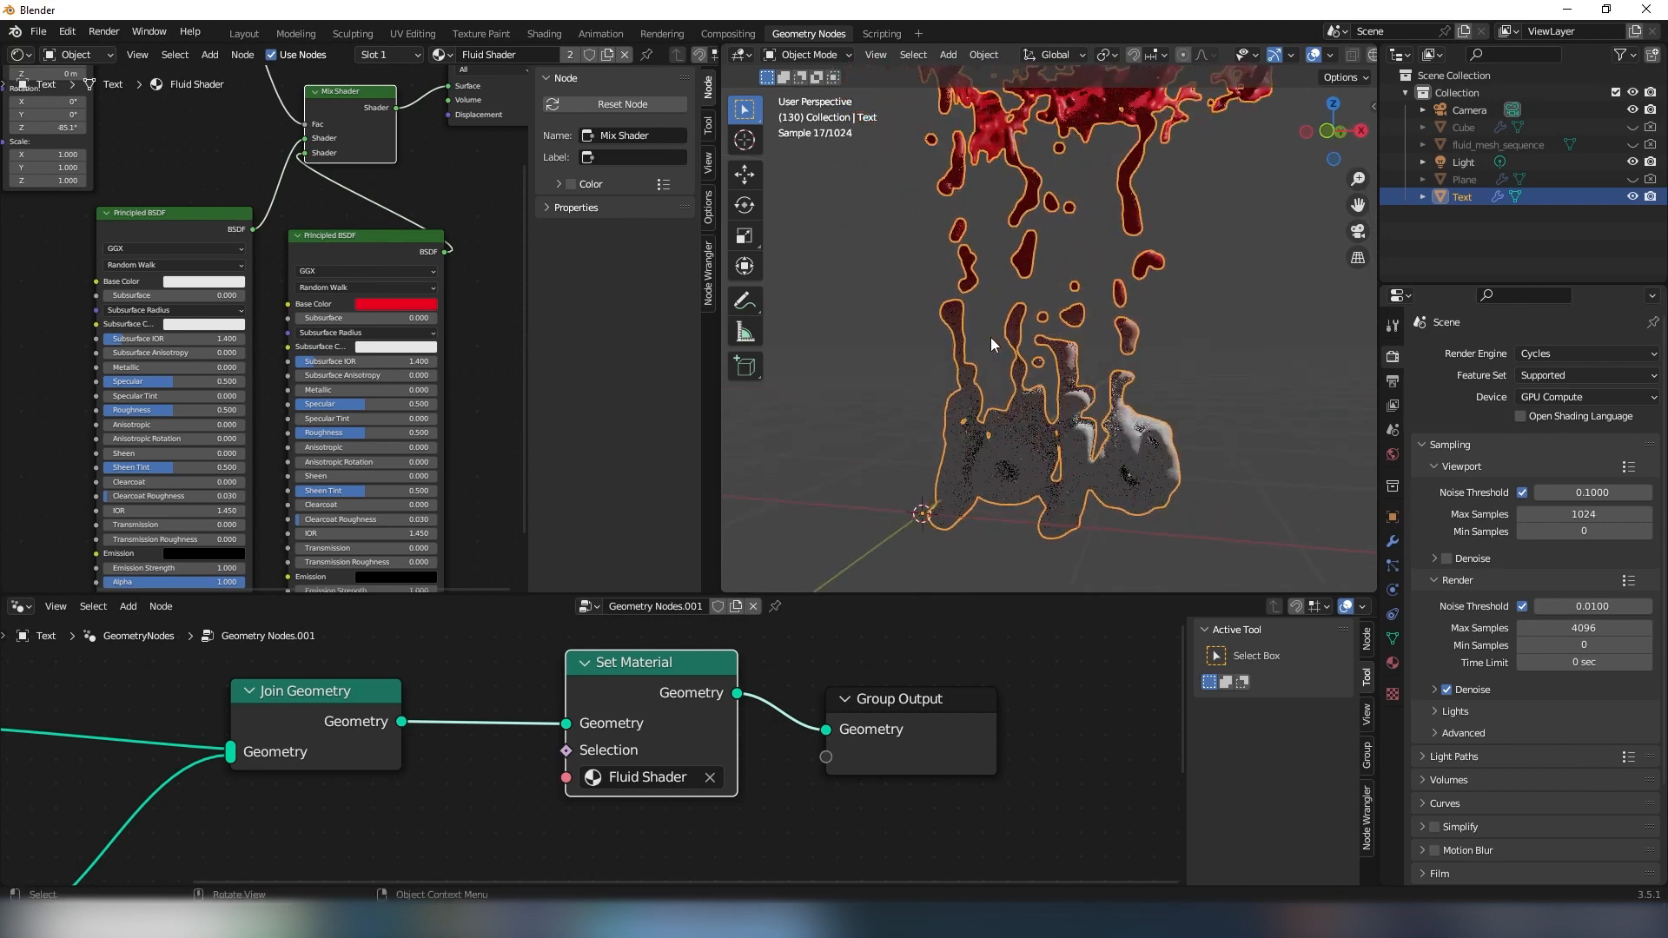
pyautogui.moveTo(209, 121); pyautogui.dragTo(142, 193, button='middle')
pyautogui.moveTo(102, 119); pyautogui.dragTo(109, 209, button='middle')
pyautogui.moveTo(1096, 323); pyautogui.dragTo(1073, 338, button='middle')
pyautogui.moveTo(324, 497); pyautogui.dragTo(317, 128, button='middle')
pyautogui.scroll(3, 317, 128)
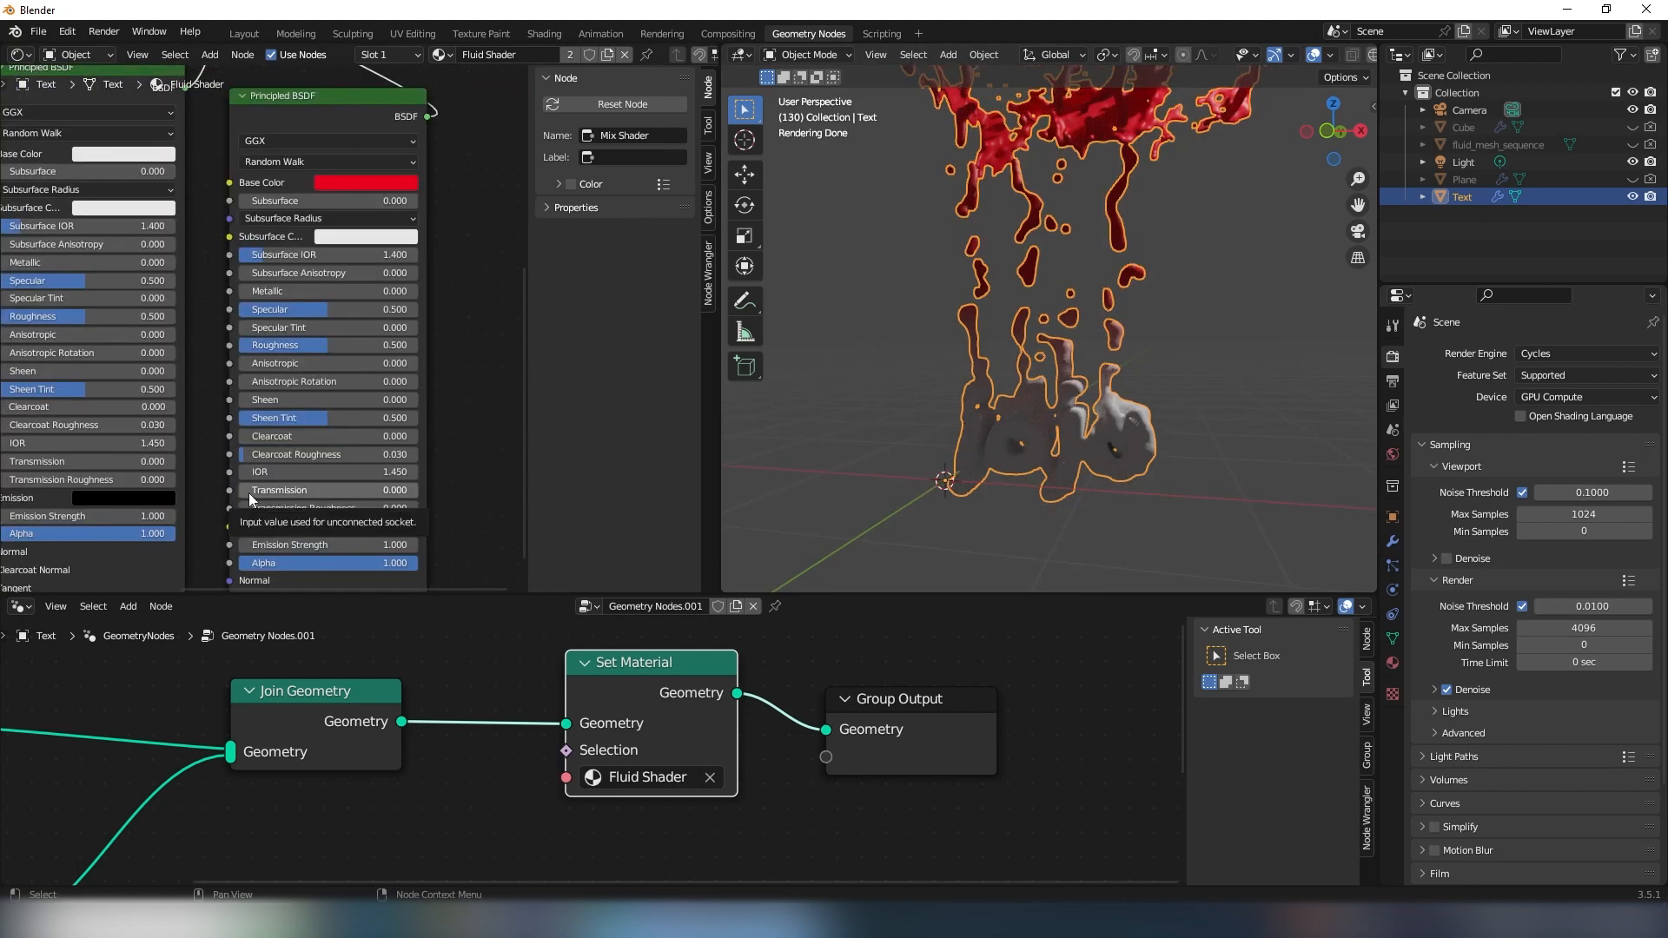
# - Set the second Principled BSDF's Transmission to 1.000 and desaturate its Base Color to white for clear fluid
pyautogui.moveTo(248, 492); pyautogui.dragTo(484, 473)
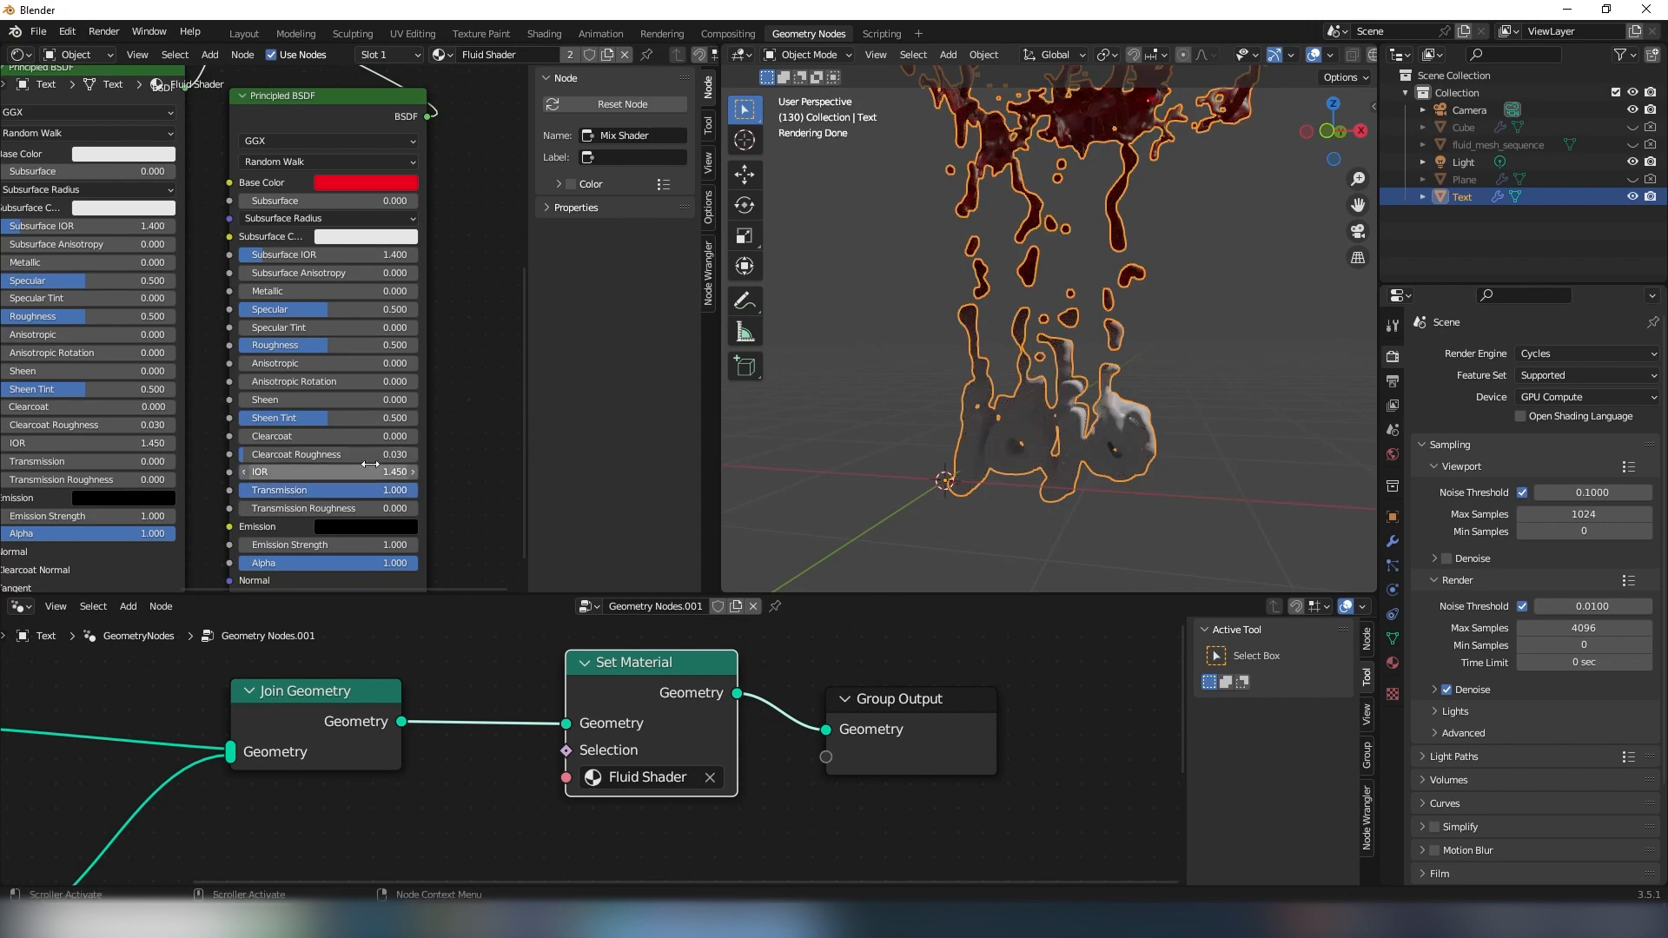
pyautogui.click(366, 183)
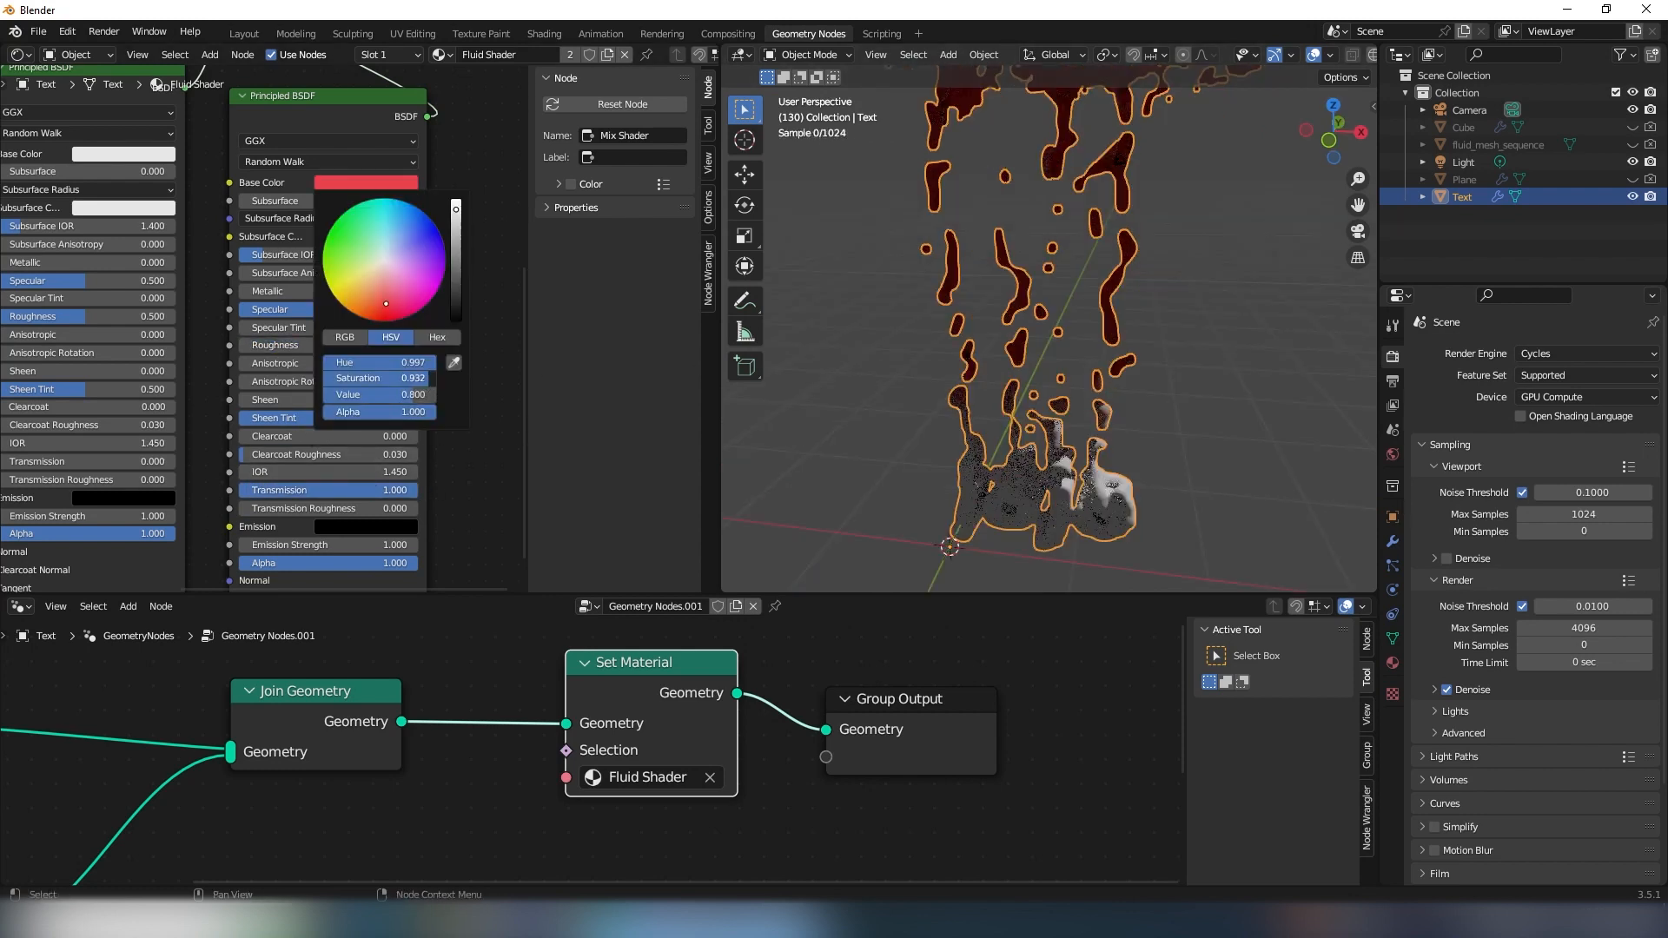
pyautogui.moveTo(425, 379); pyautogui.dragTo(321, 379)
pyautogui.moveTo(818, 356); pyautogui.dragTo(1050, 370, button='middle')
pyautogui.click(1192, 322)
# - Set the first Principled BSDF's Metallic to 0.786 and its Roughness to 0.164
pyautogui.moveTo(106, 342); pyautogui.dragTo(274, 411, button='middle')
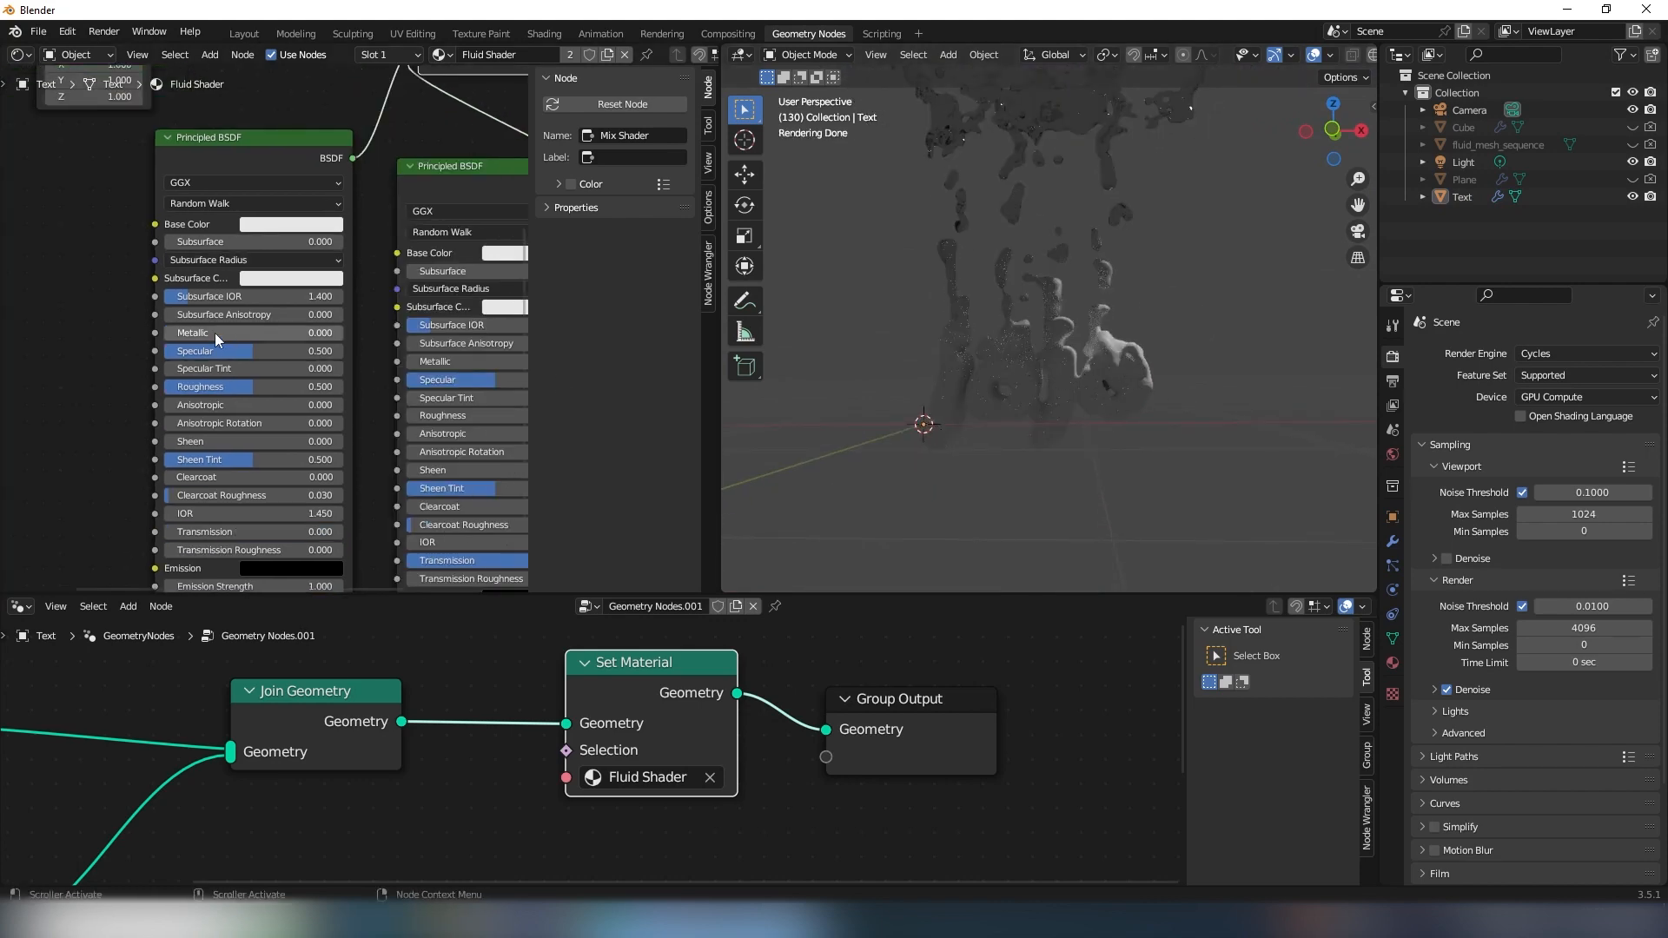
pyautogui.moveTo(214, 334); pyautogui.dragTo(355, 334)
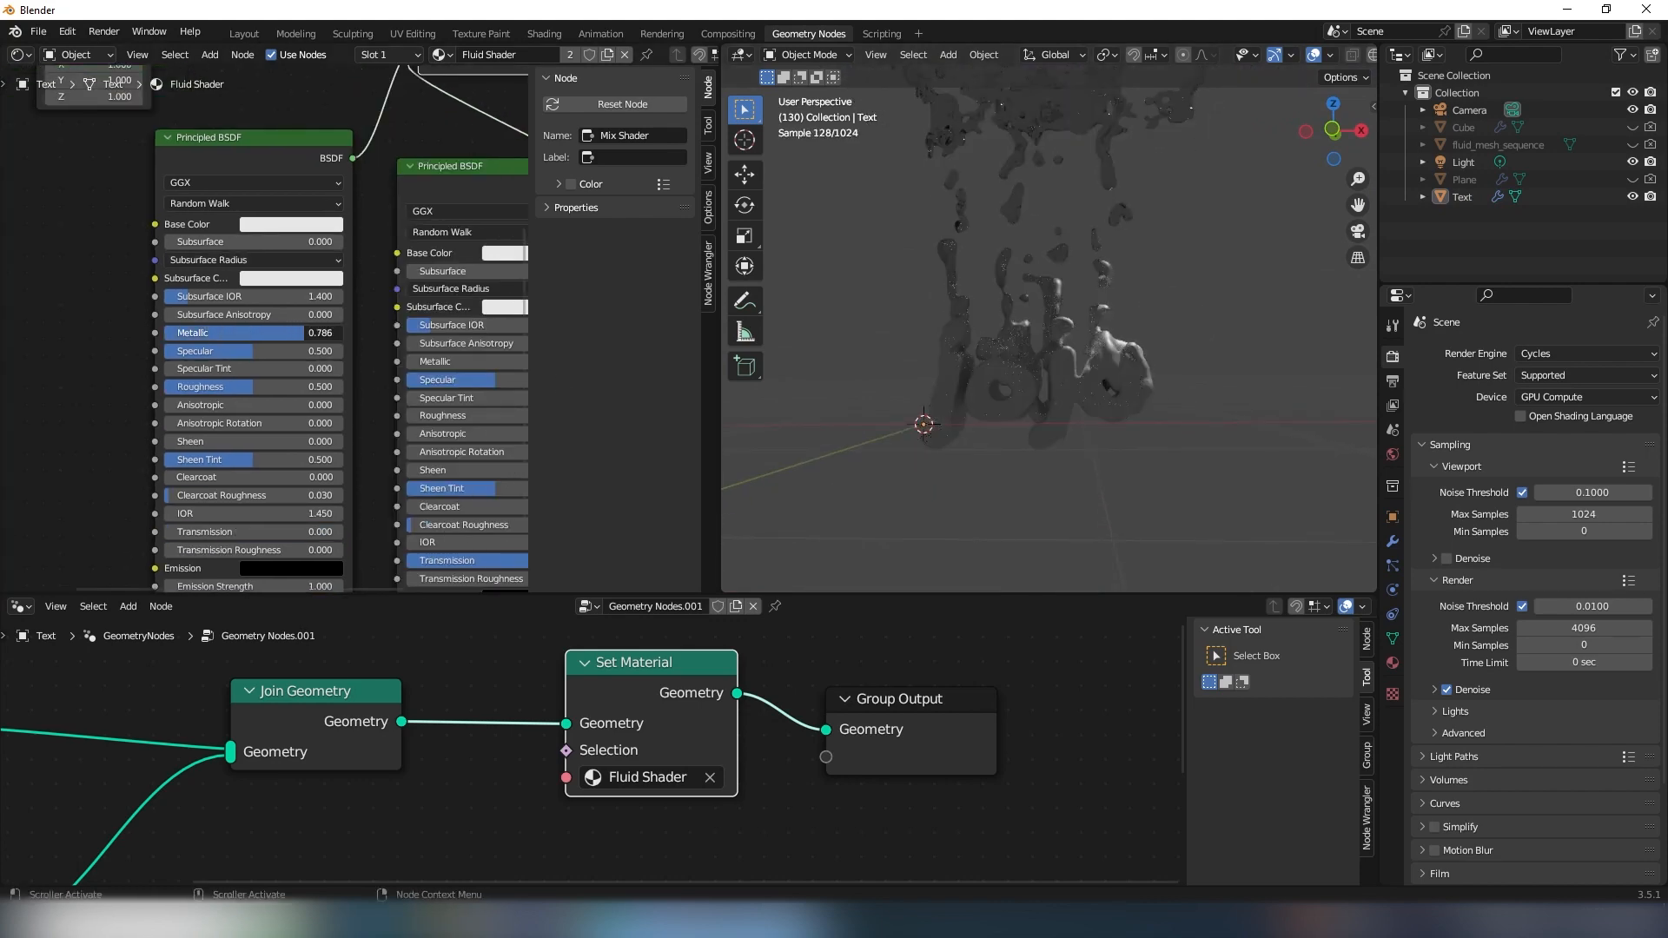
pyautogui.moveTo(261, 387); pyautogui.dragTo(206, 386)
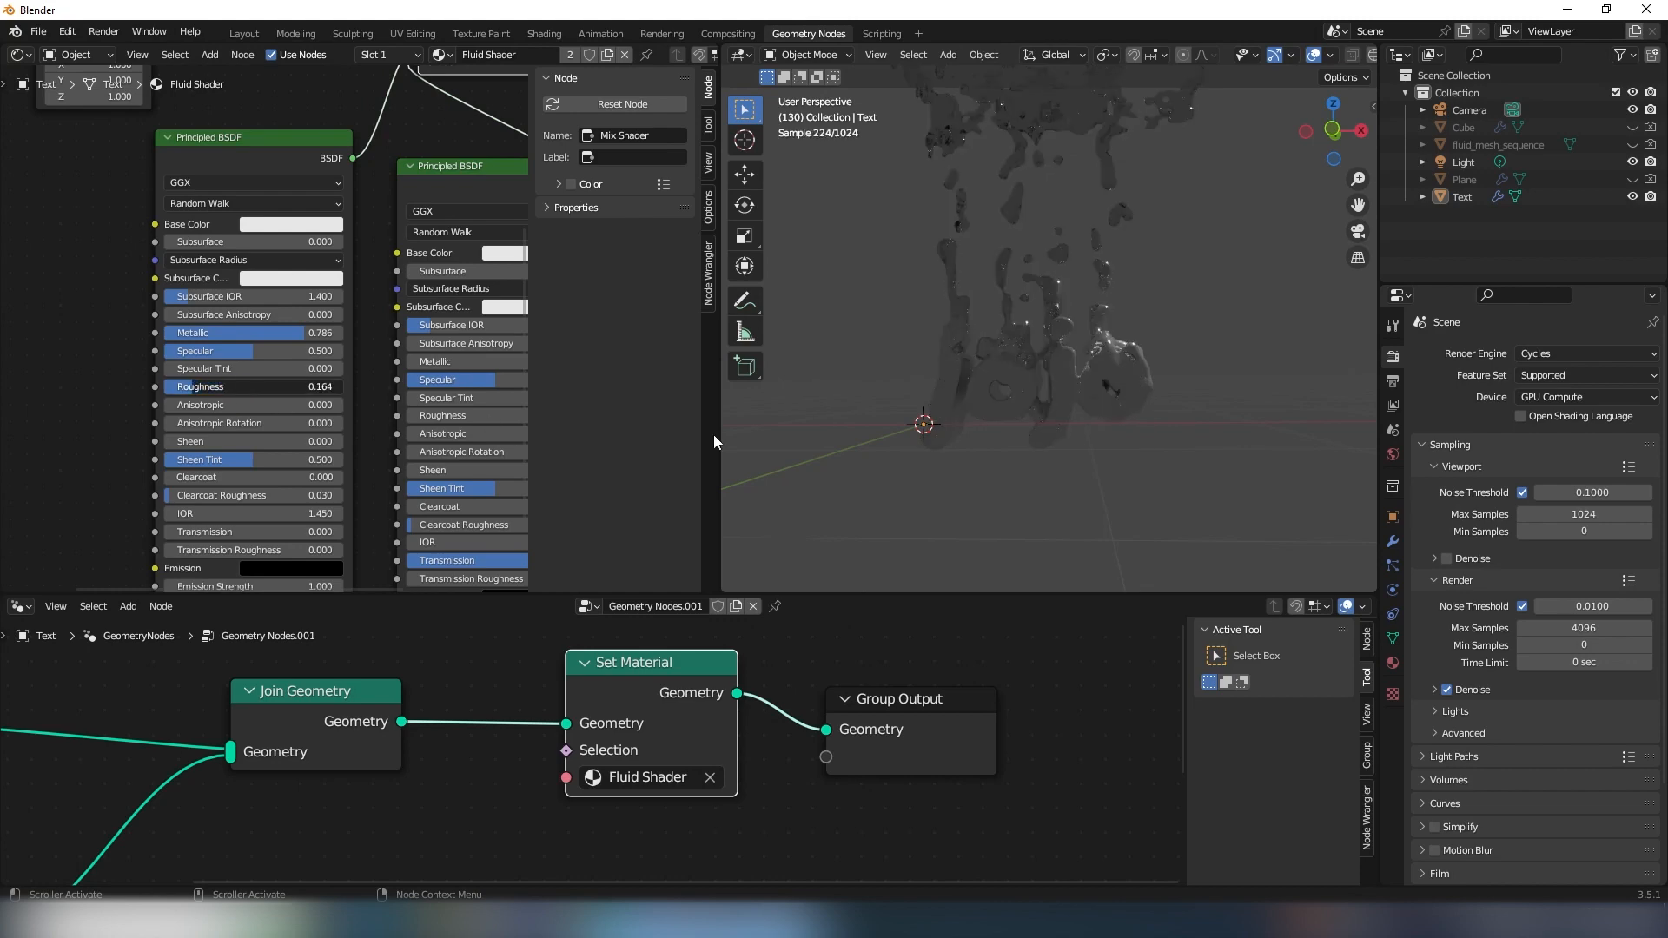
# - Add a mesh plane at the 3D cursor and scale it up as a floor around the lettering
pyautogui.moveTo(764, 443); pyautogui.dragTo(962, 451, button='middle')
pyautogui.hotkey('shift', 'a')
pyautogui.moveTo(966, 450)
pyautogui.click(1129, 452)
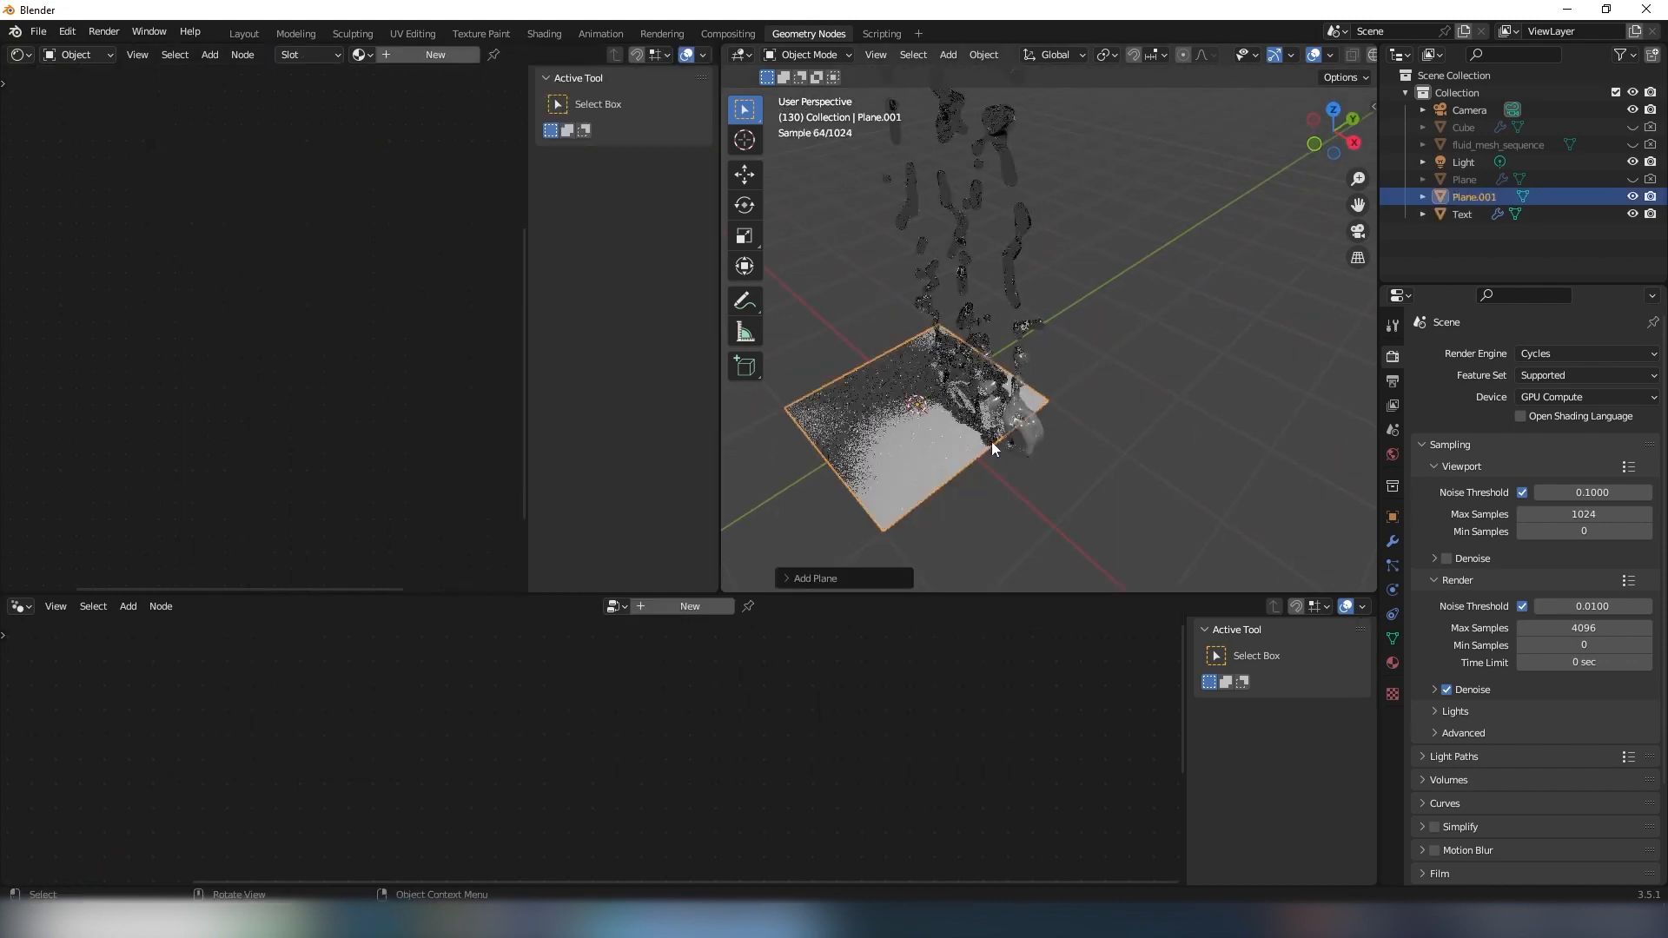
pyautogui.scroll(-4, 994, 443)
pyautogui.press('s')
pyautogui.click(1105, 426)
# - Move the floor plane along the X axis to reposition it under the lettering
pyautogui.moveTo(1102, 421); pyautogui.dragTo(1065, 314, button='middle')
pyautogui.scroll(4, 1048, 379)
pyautogui.scroll(-2, 1046, 382)
pyautogui.press('g')
pyautogui.press('x')
pyautogui.click(1117, 492)
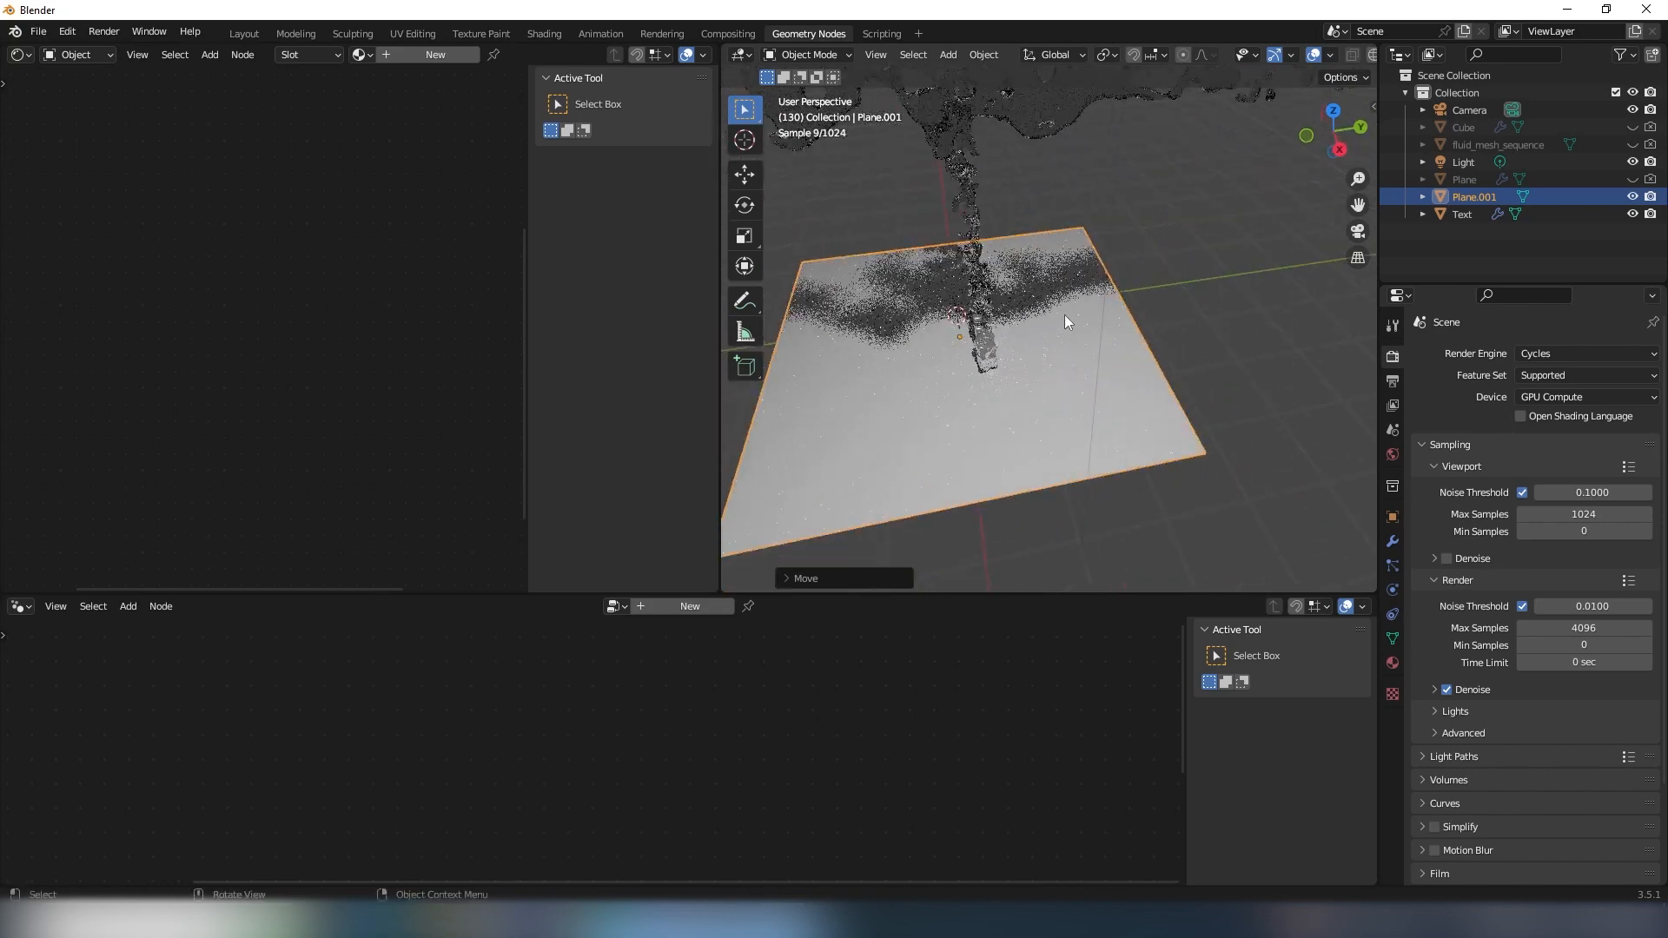
# - In Edit Mode with edge selection, extrude the floor plane's edge behind the lettering upward into a tall back wall
pyautogui.scroll(3, 1065, 315)
pyautogui.press('Tab')
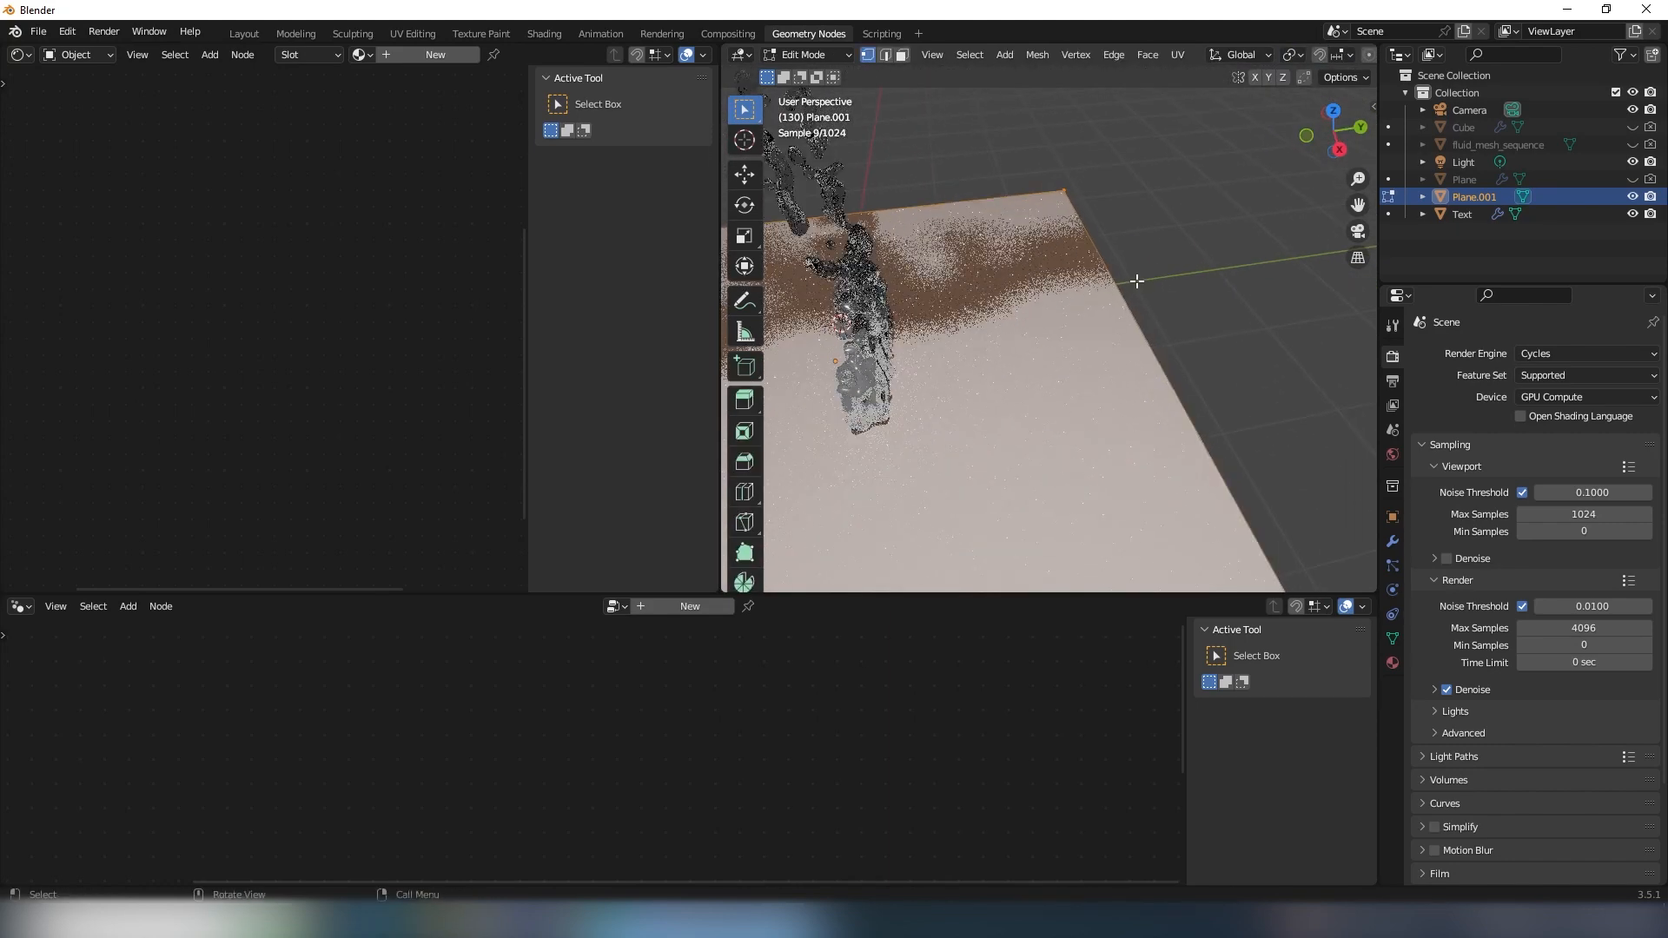
pyautogui.click(885, 55)
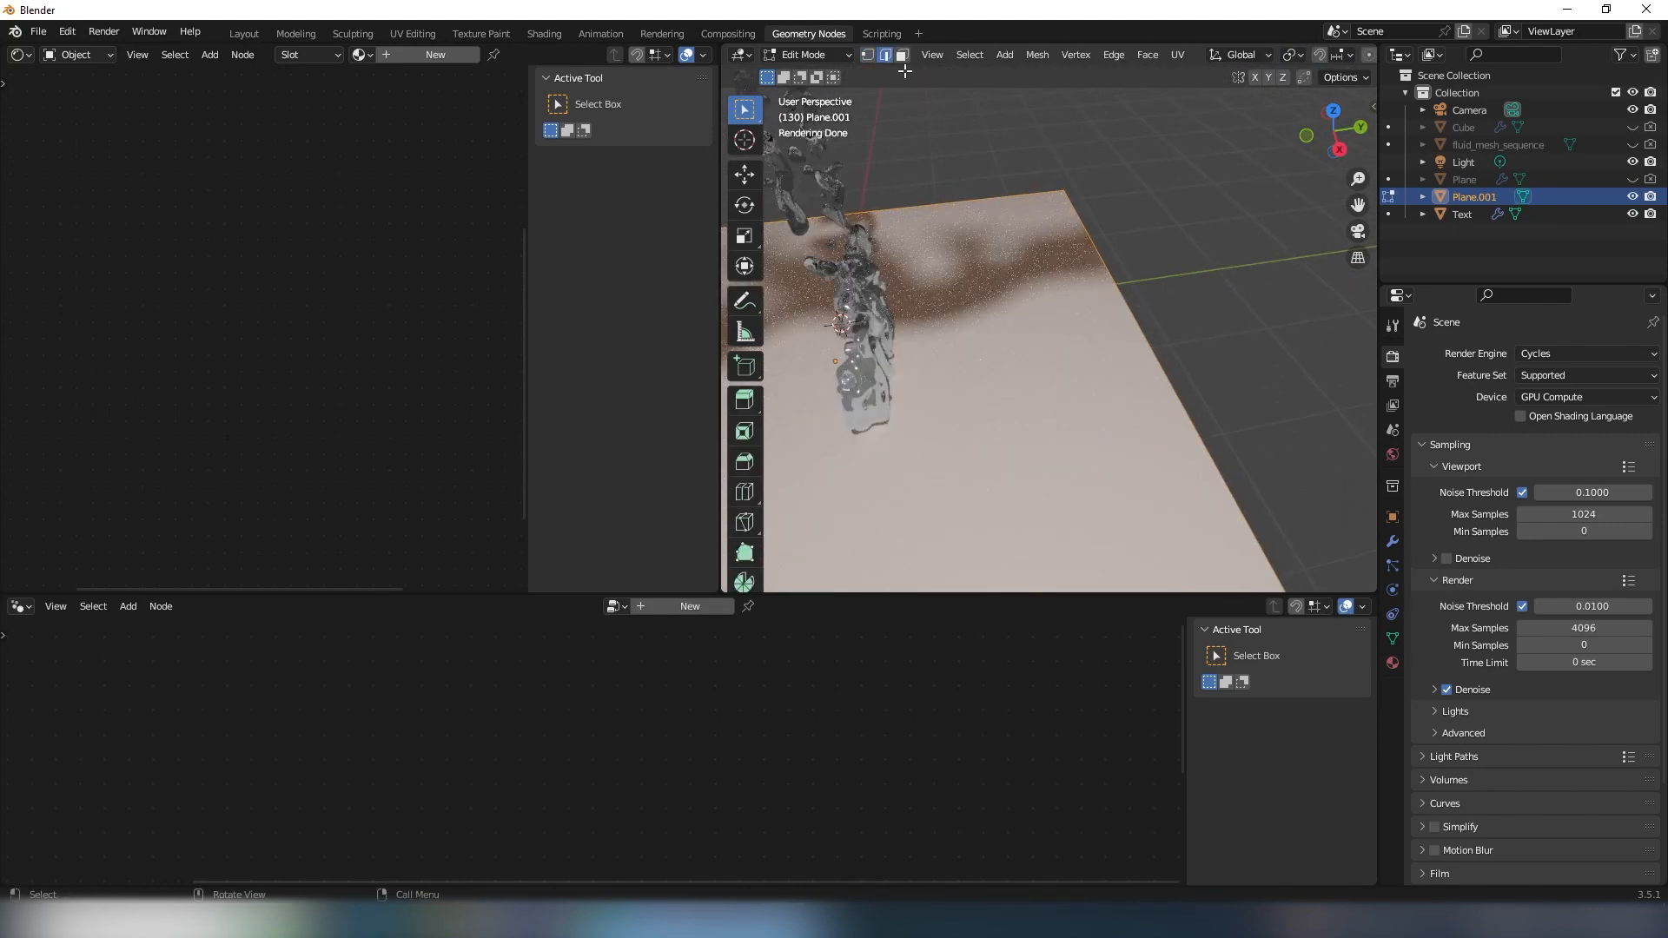
pyautogui.click(1167, 361)
pyautogui.scroll(-4, 1160, 411)
pyautogui.press('e')
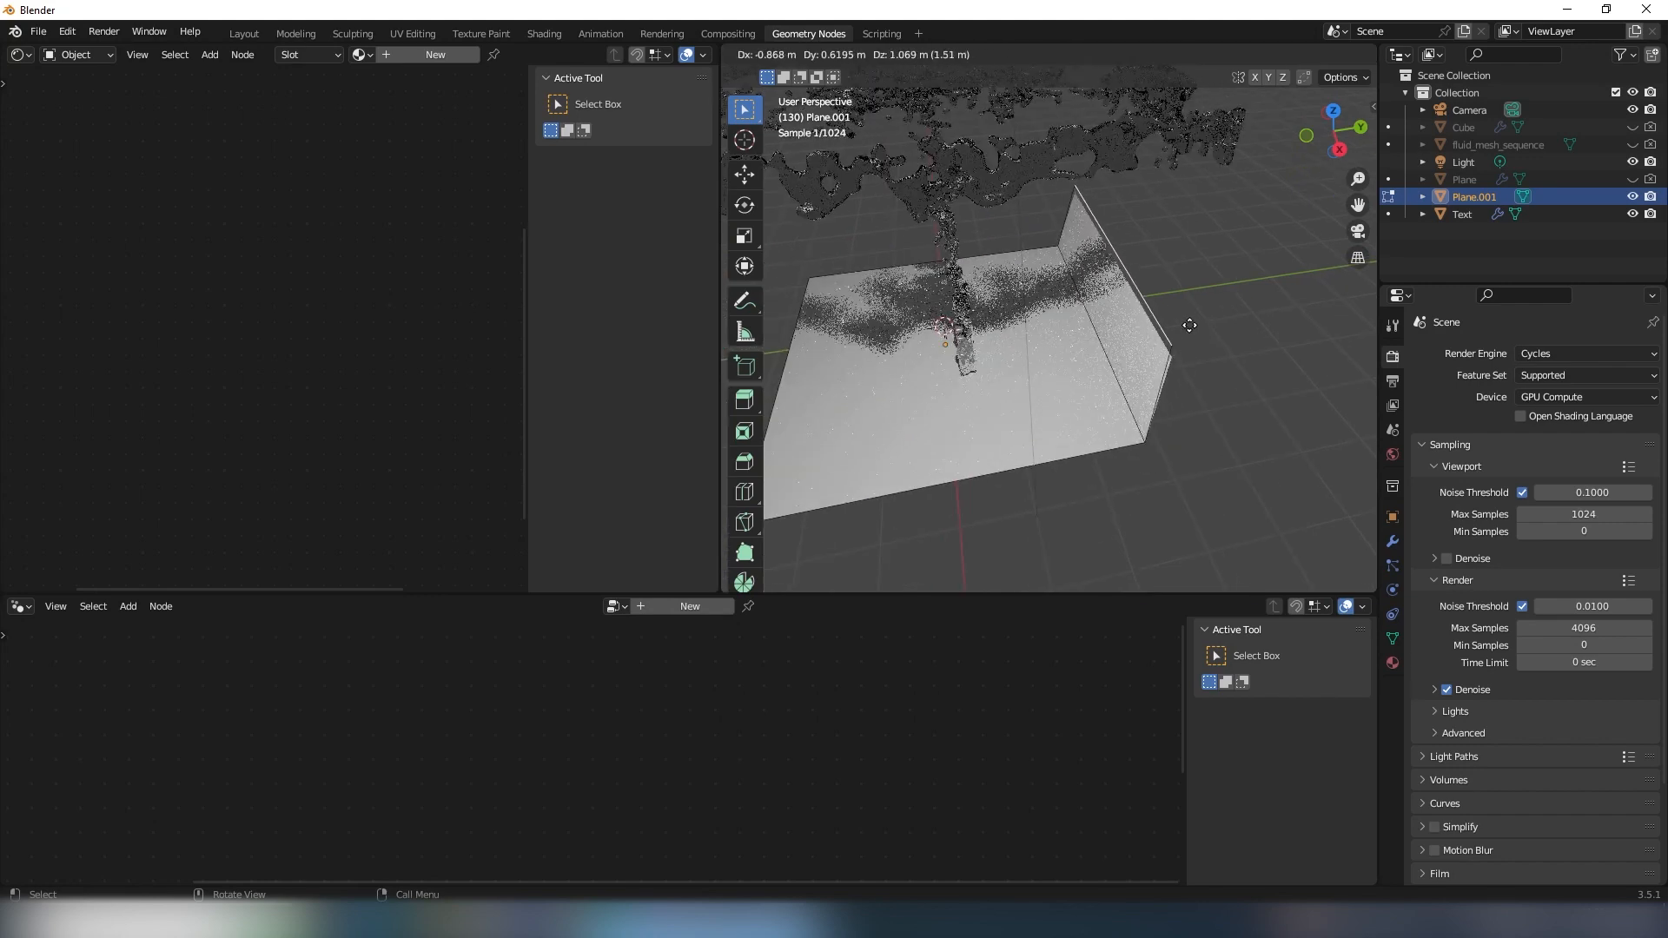
pyautogui.click(1156, 301)
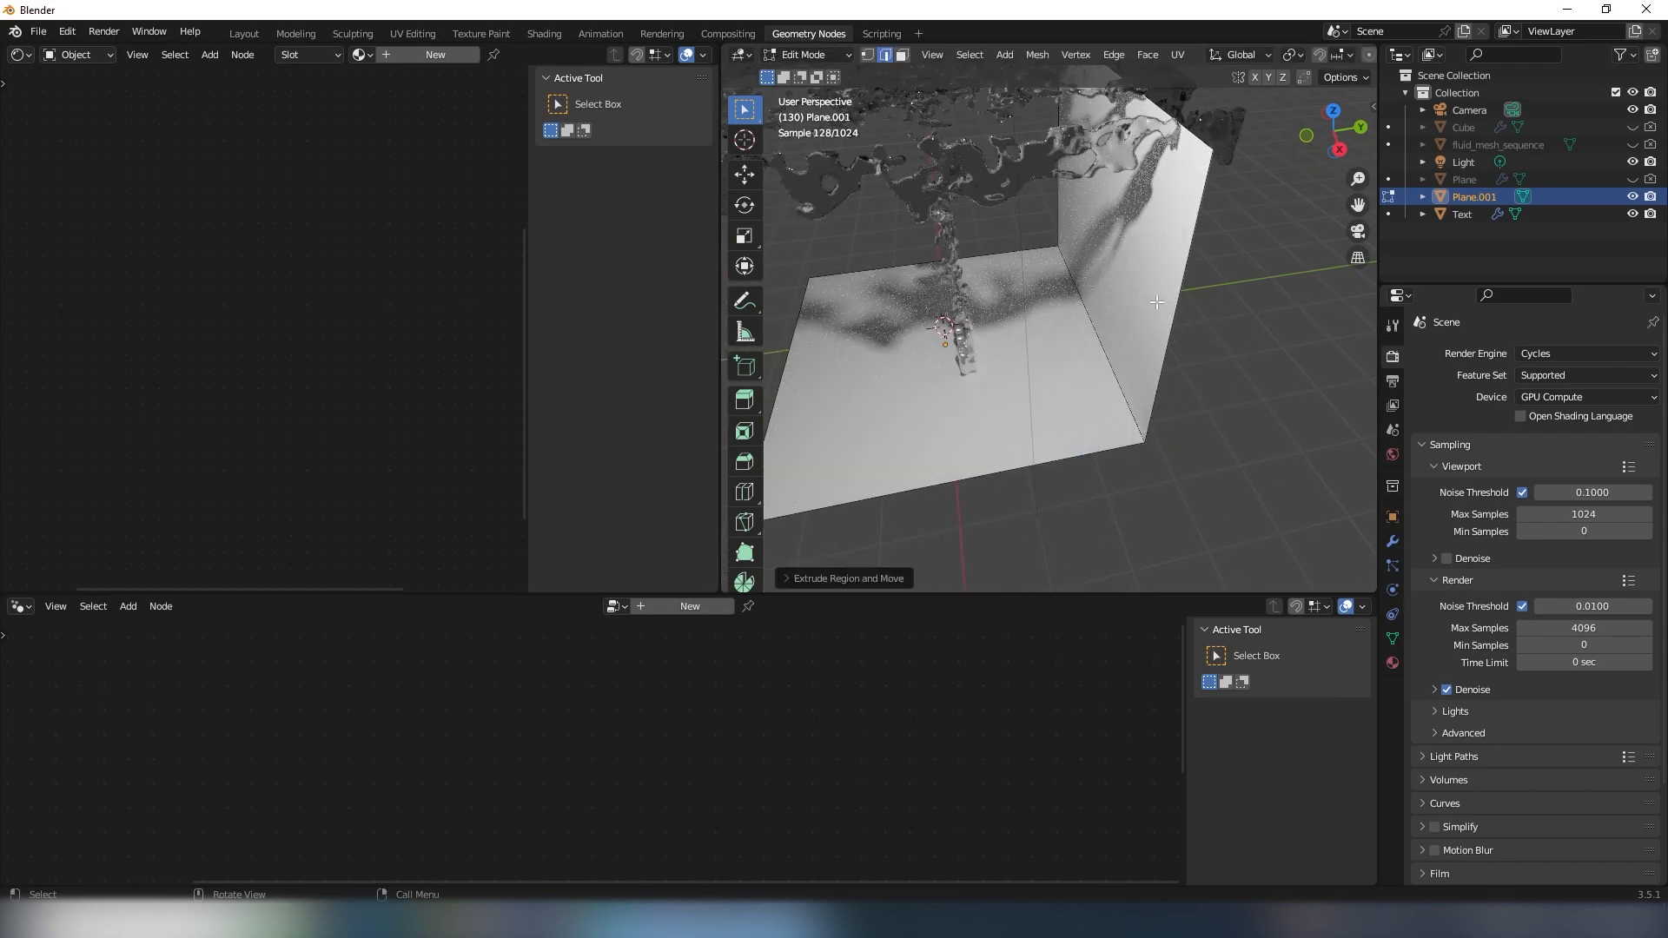
# - Bevel the edge where the floor meets the back wall with several segments to form a rounded studio backdrop
pyautogui.keyDown('shift'); pyautogui.moveTo(1156, 302); pyautogui.dragTo(1108, 213, button='middle'); pyautogui.keyUp('shift')
pyautogui.scroll(3, 1105, 212)
pyautogui.moveTo(946, 122); pyautogui.dragTo(1025, 204, button='middle')
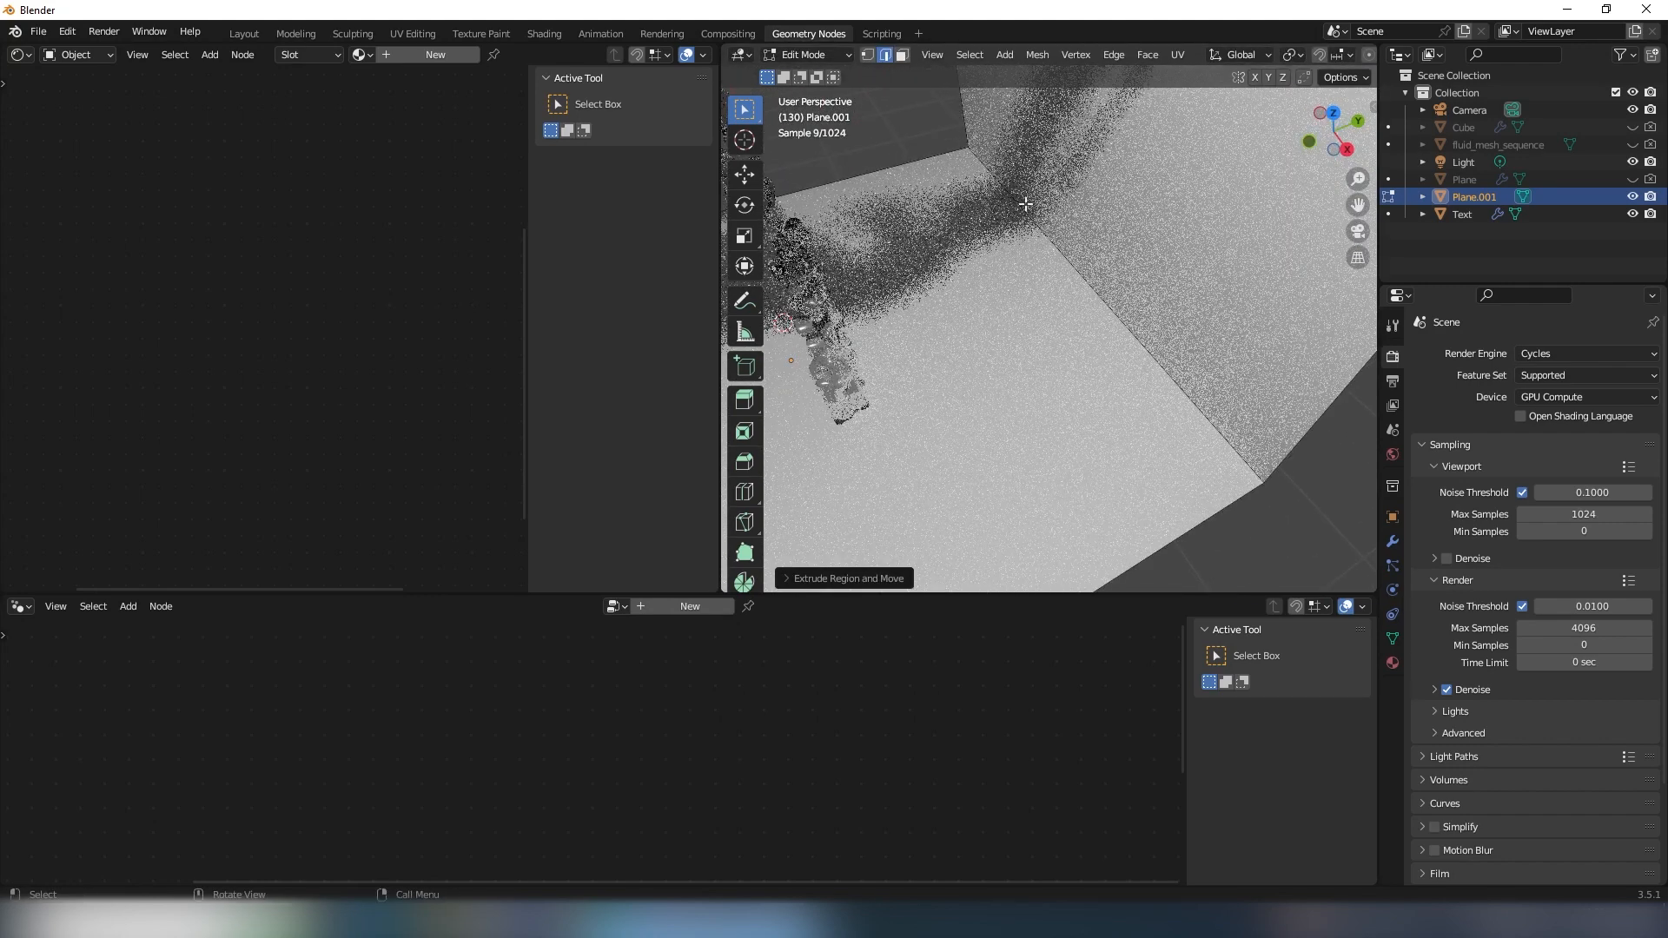
pyautogui.click(1074, 265)
pyautogui.scroll(-3, 1129, 348)
pyautogui.moveTo(1242, 495); pyautogui.dragTo(1223, 444, button='middle')
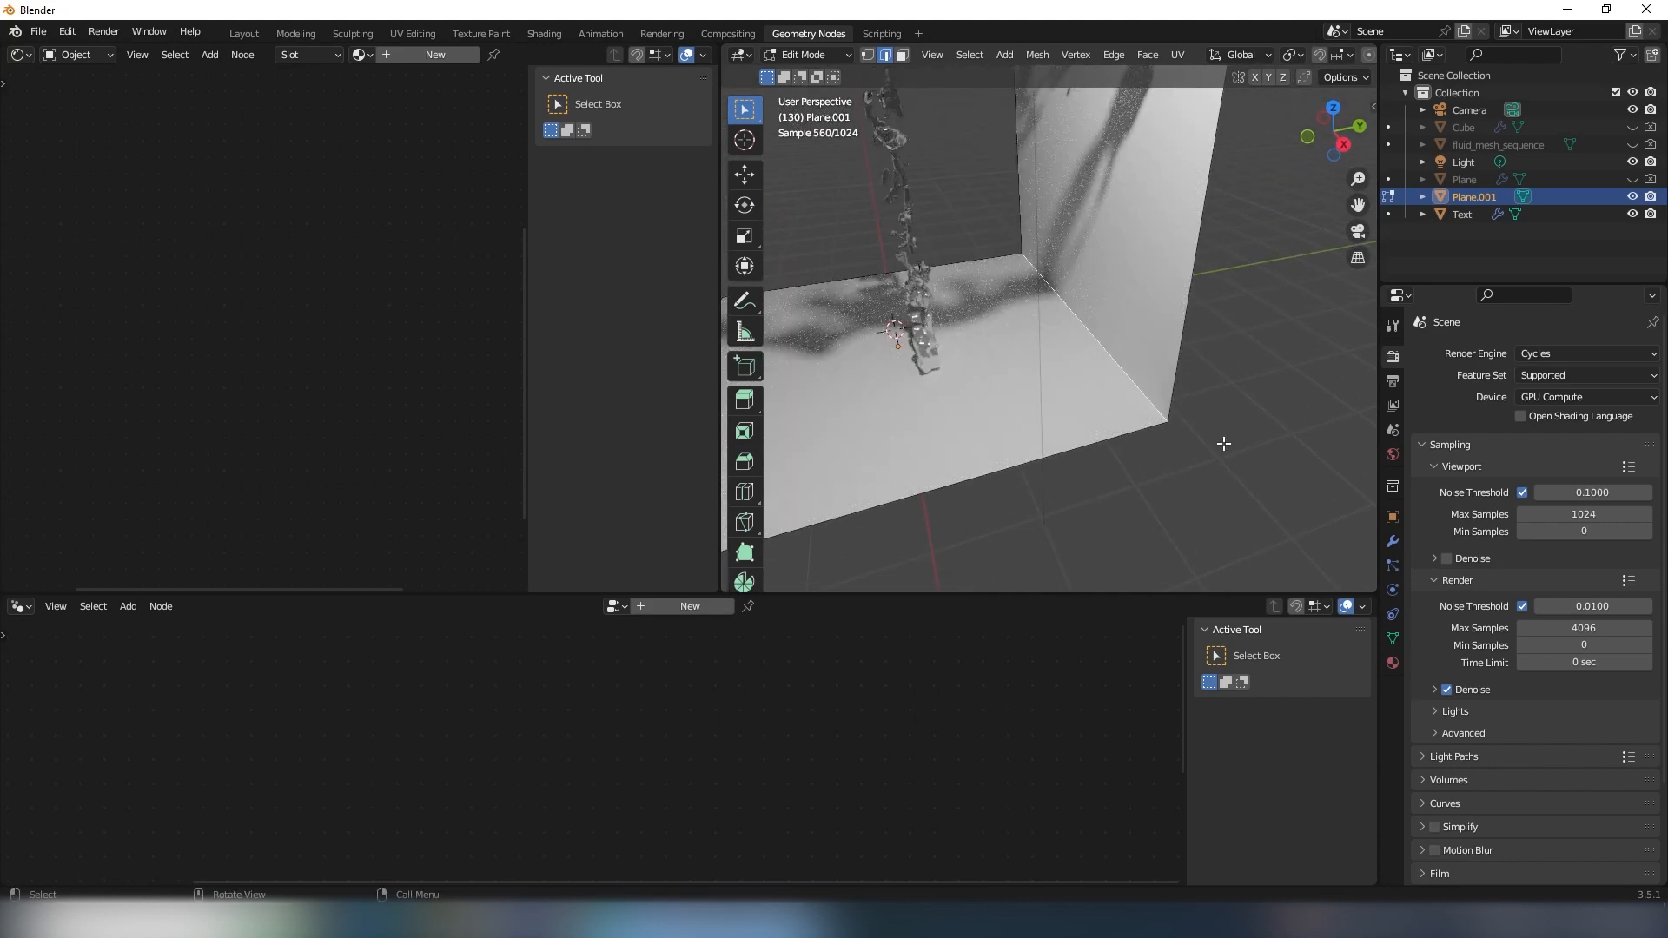
pyautogui.hotkey('ctrl', 'b')
pyautogui.scroll(9, 1277, 473)
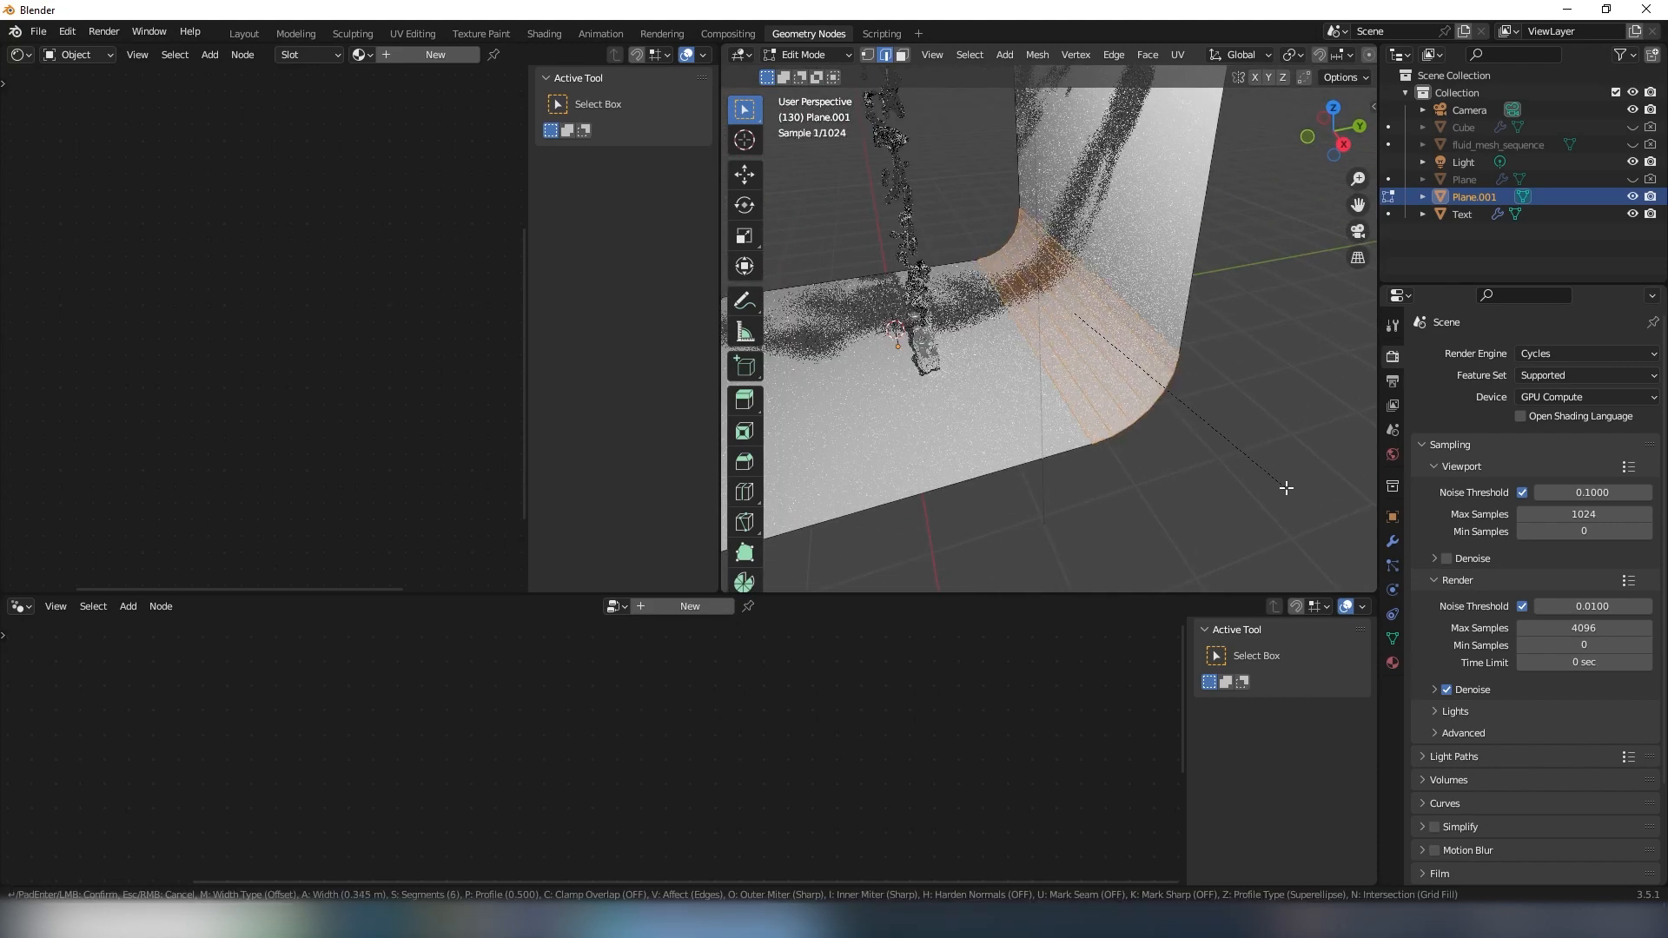
pyautogui.click(1284, 503)
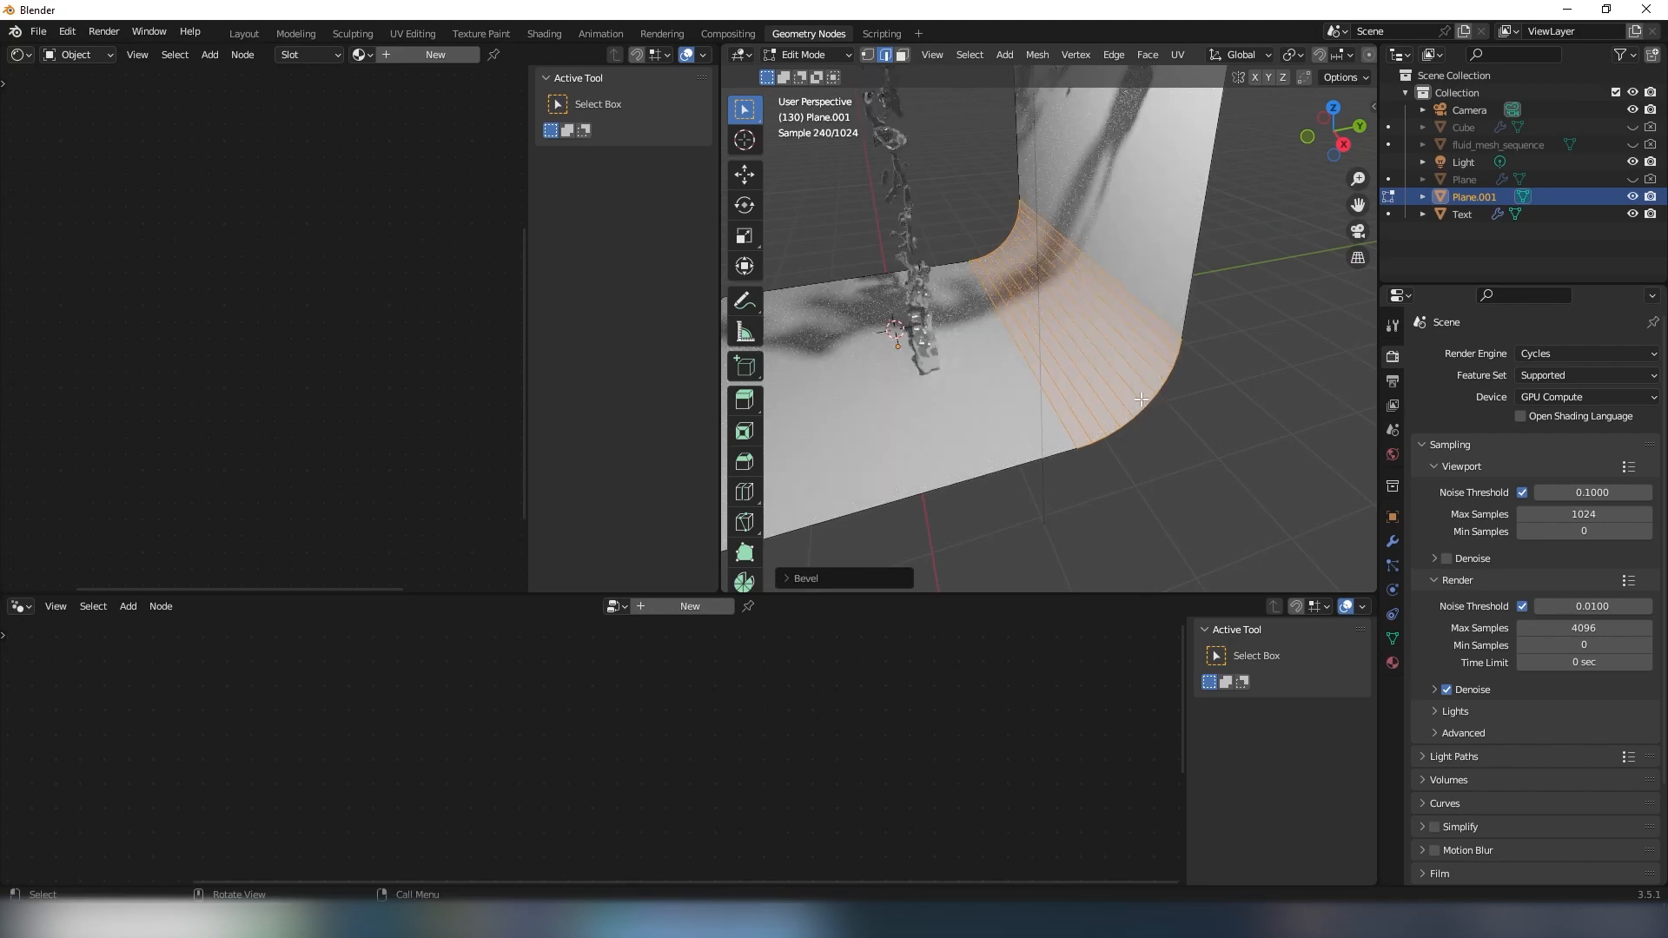
# - Return to Object Mode and apply Shade Smooth to the curved backdrop
pyautogui.press('Tab')
pyautogui.scroll(3, 1129, 348)
pyautogui.moveTo(1086, 347); pyautogui.dragTo(1023, 288, button='middle')
pyautogui.rightClick(1110, 339)
pyautogui.click(1077, 334)
pyautogui.scroll(-3, 1023, 295)
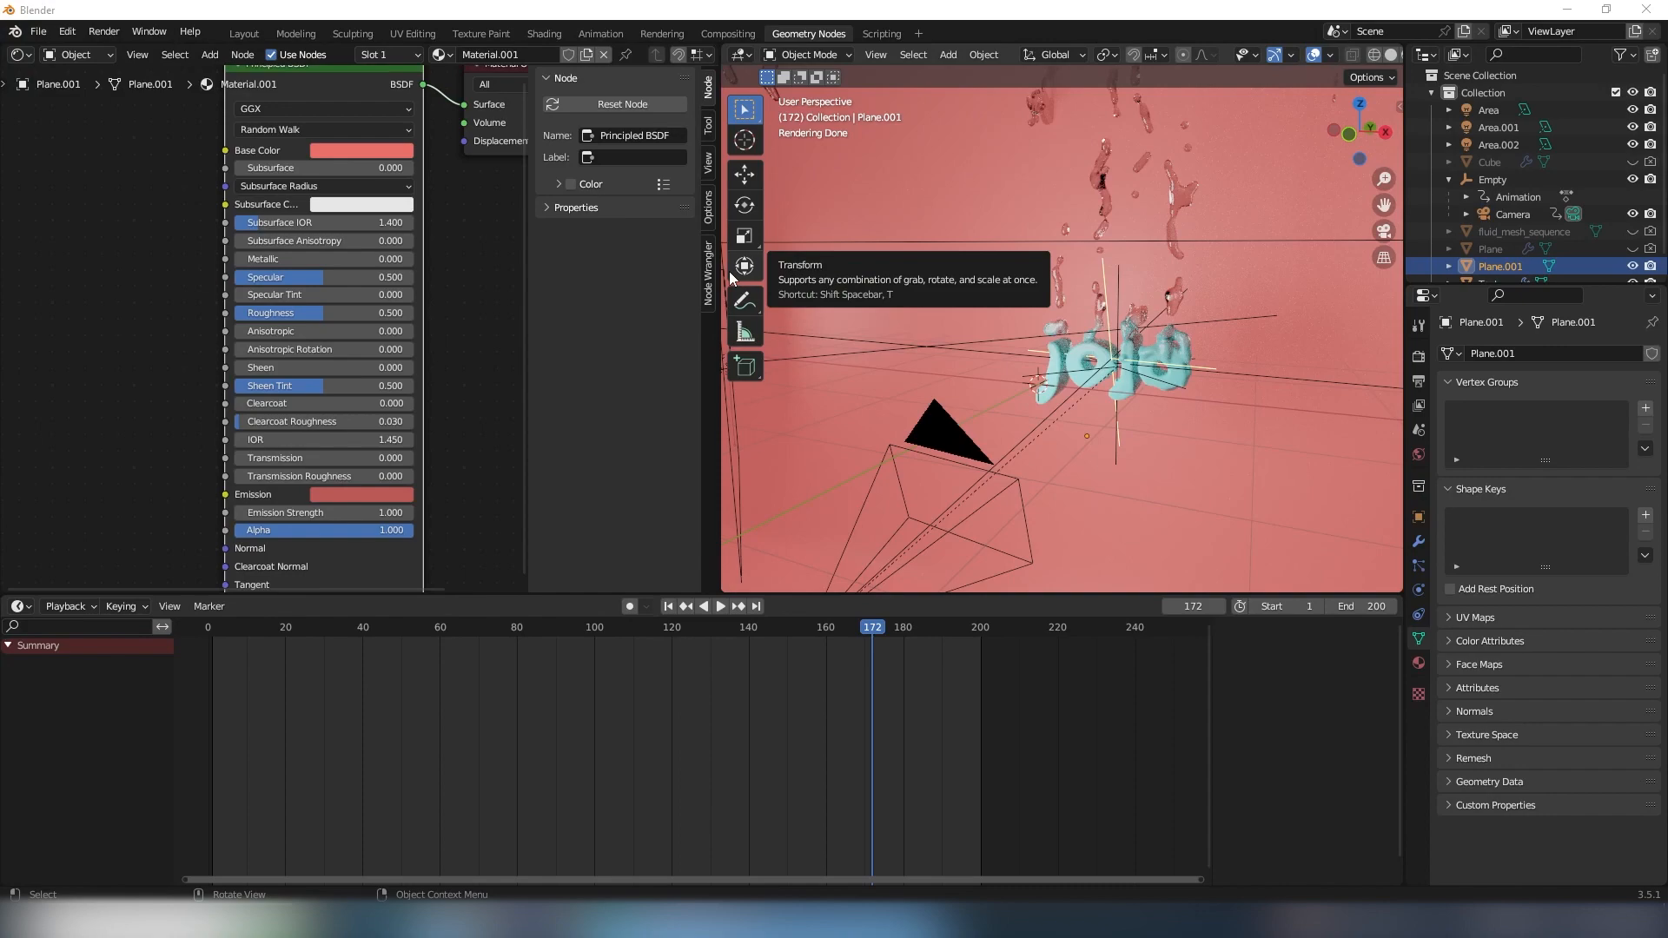
# - Select each of the three area lights around the lettering and examine their placement and power settings
pyautogui.moveTo(832, 277); pyautogui.dragTo(1055, 346, button='middle')
pyautogui.click(907, 382)
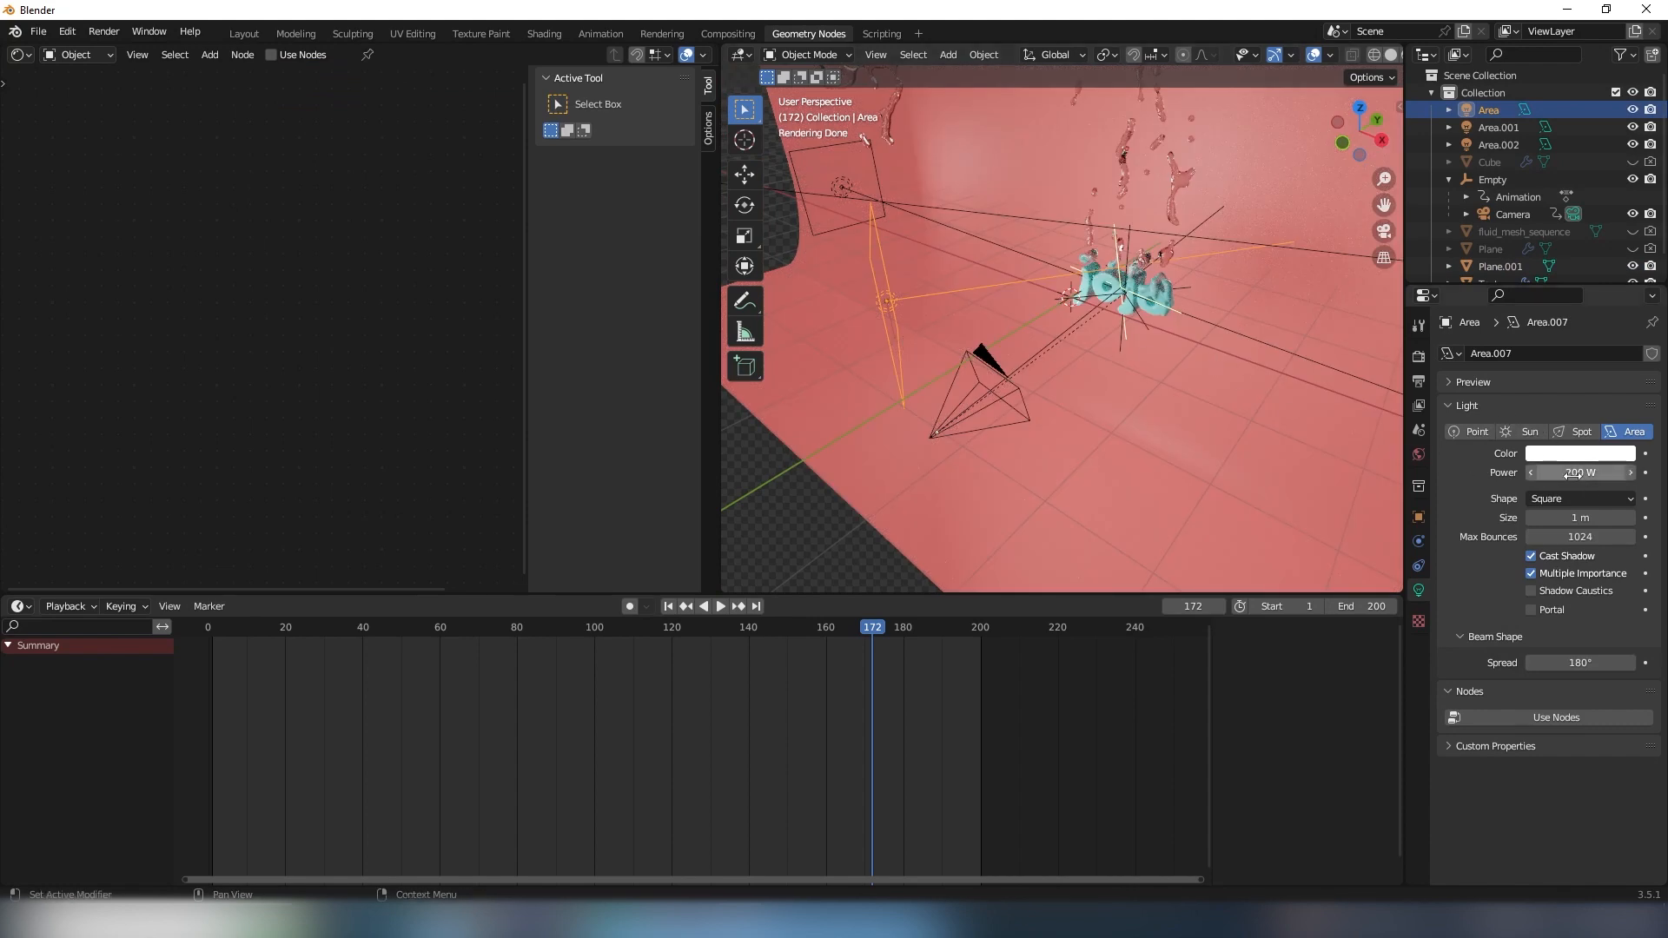
pyautogui.moveTo(1191, 414); pyautogui.dragTo(1093, 393, button='middle')
pyautogui.click(1253, 318)
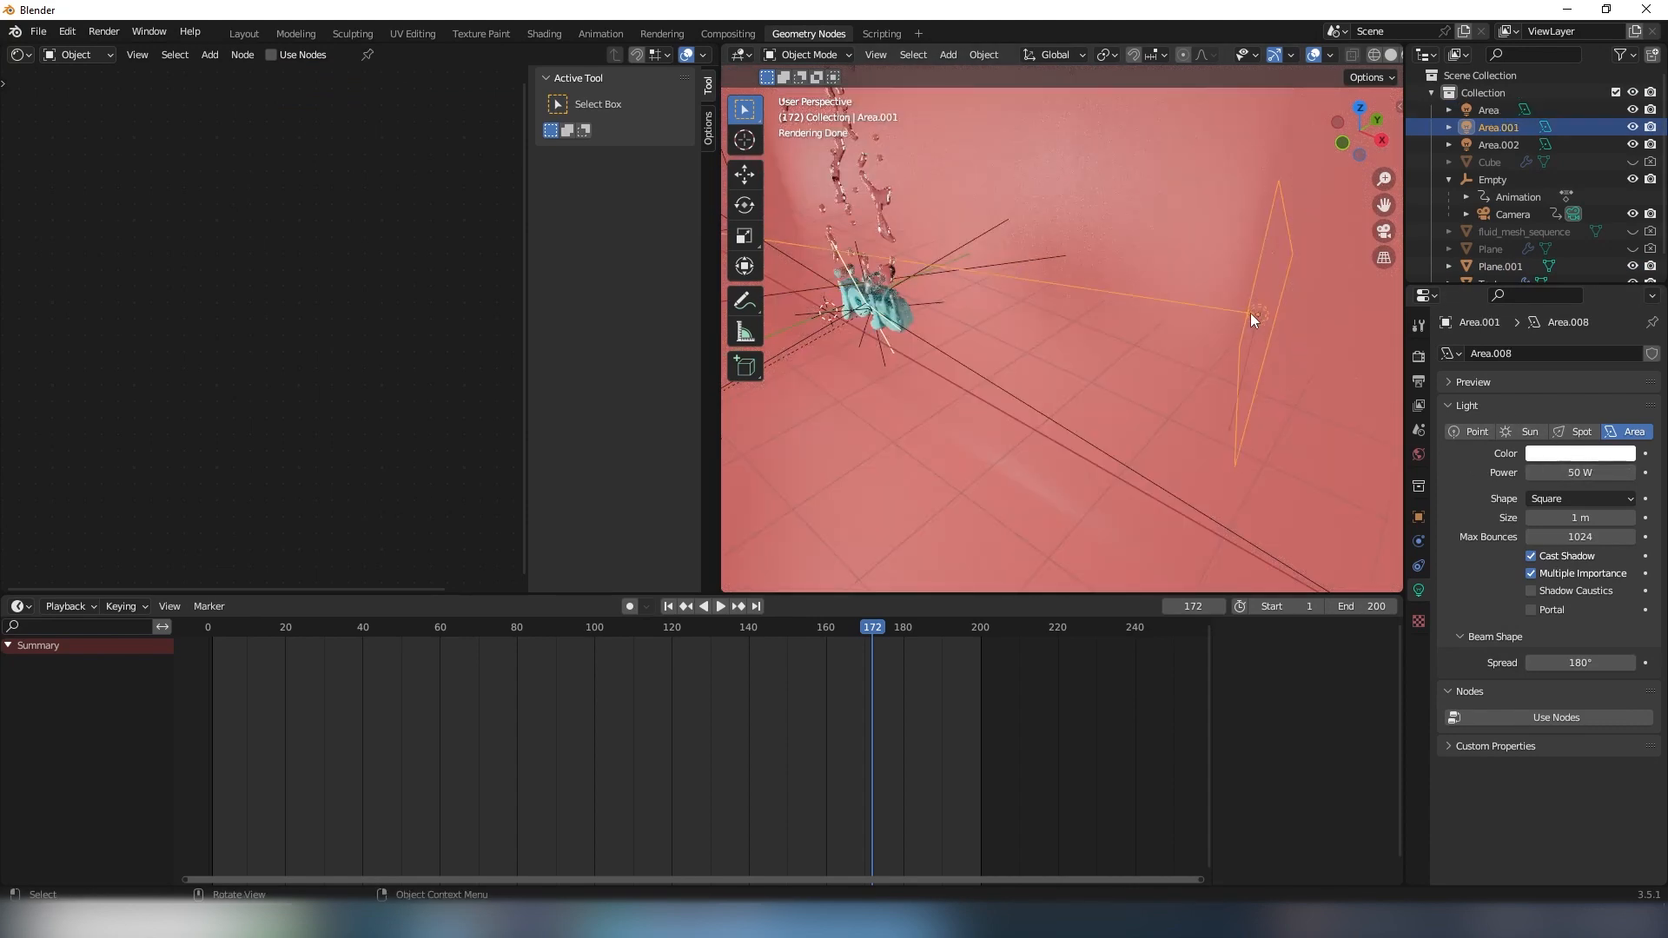
pyautogui.moveTo(1245, 322); pyautogui.dragTo(1149, 327, button='middle')
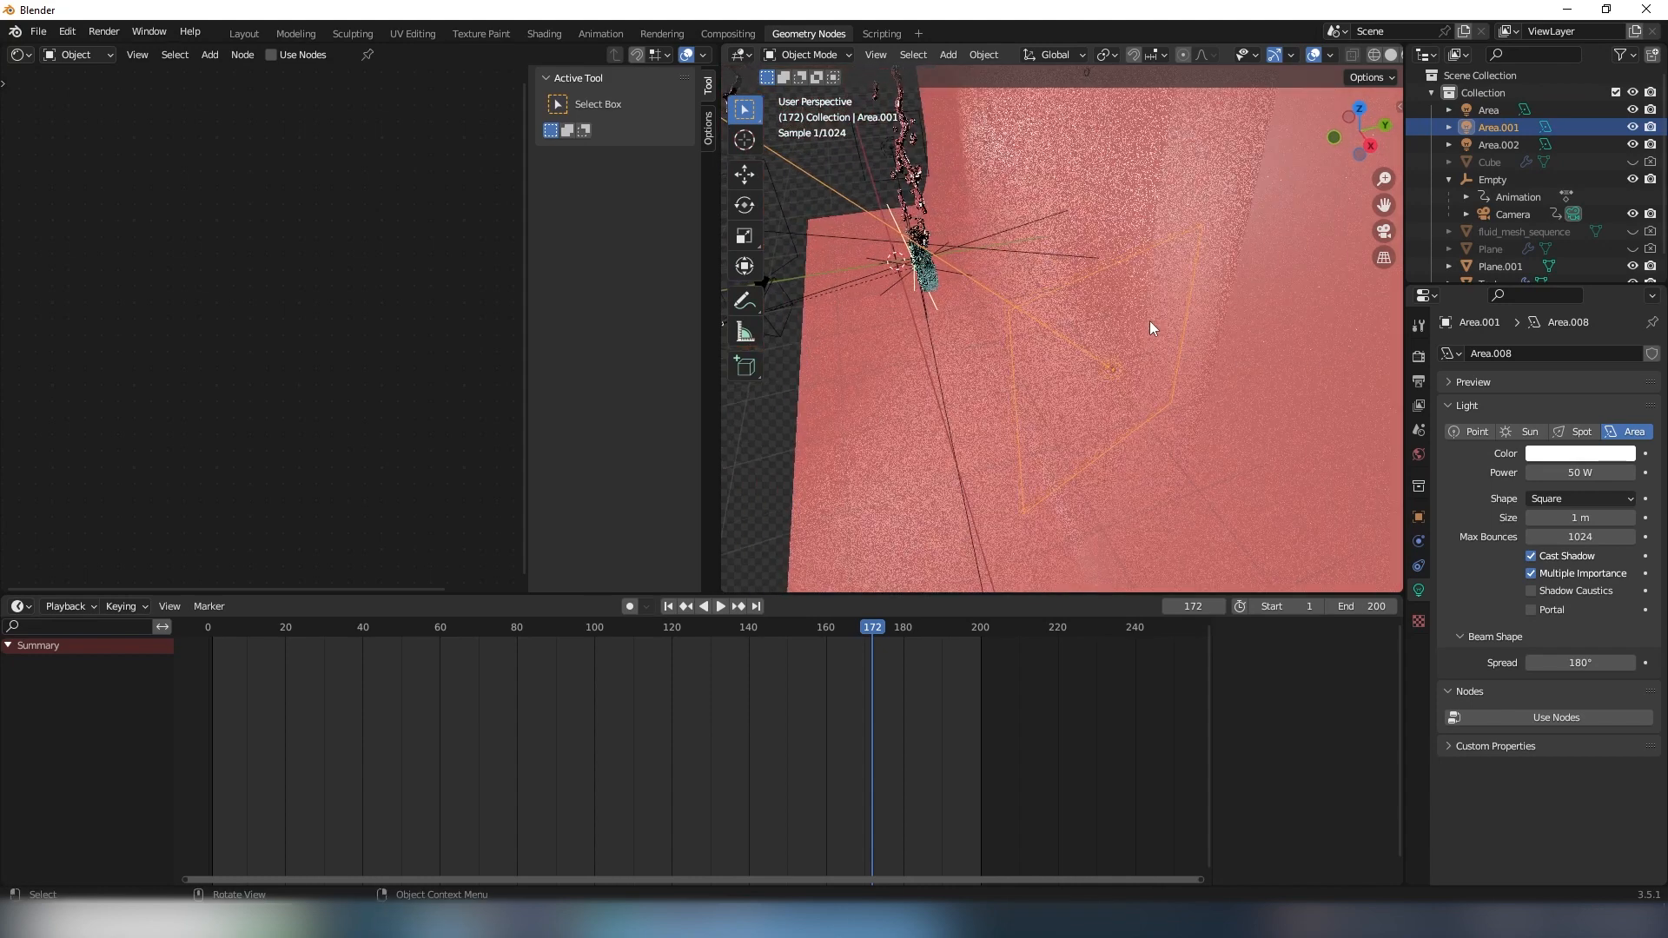
pyautogui.moveTo(879, 155); pyautogui.dragTo(1002, 192, button='middle')
pyautogui.click(1007, 187)
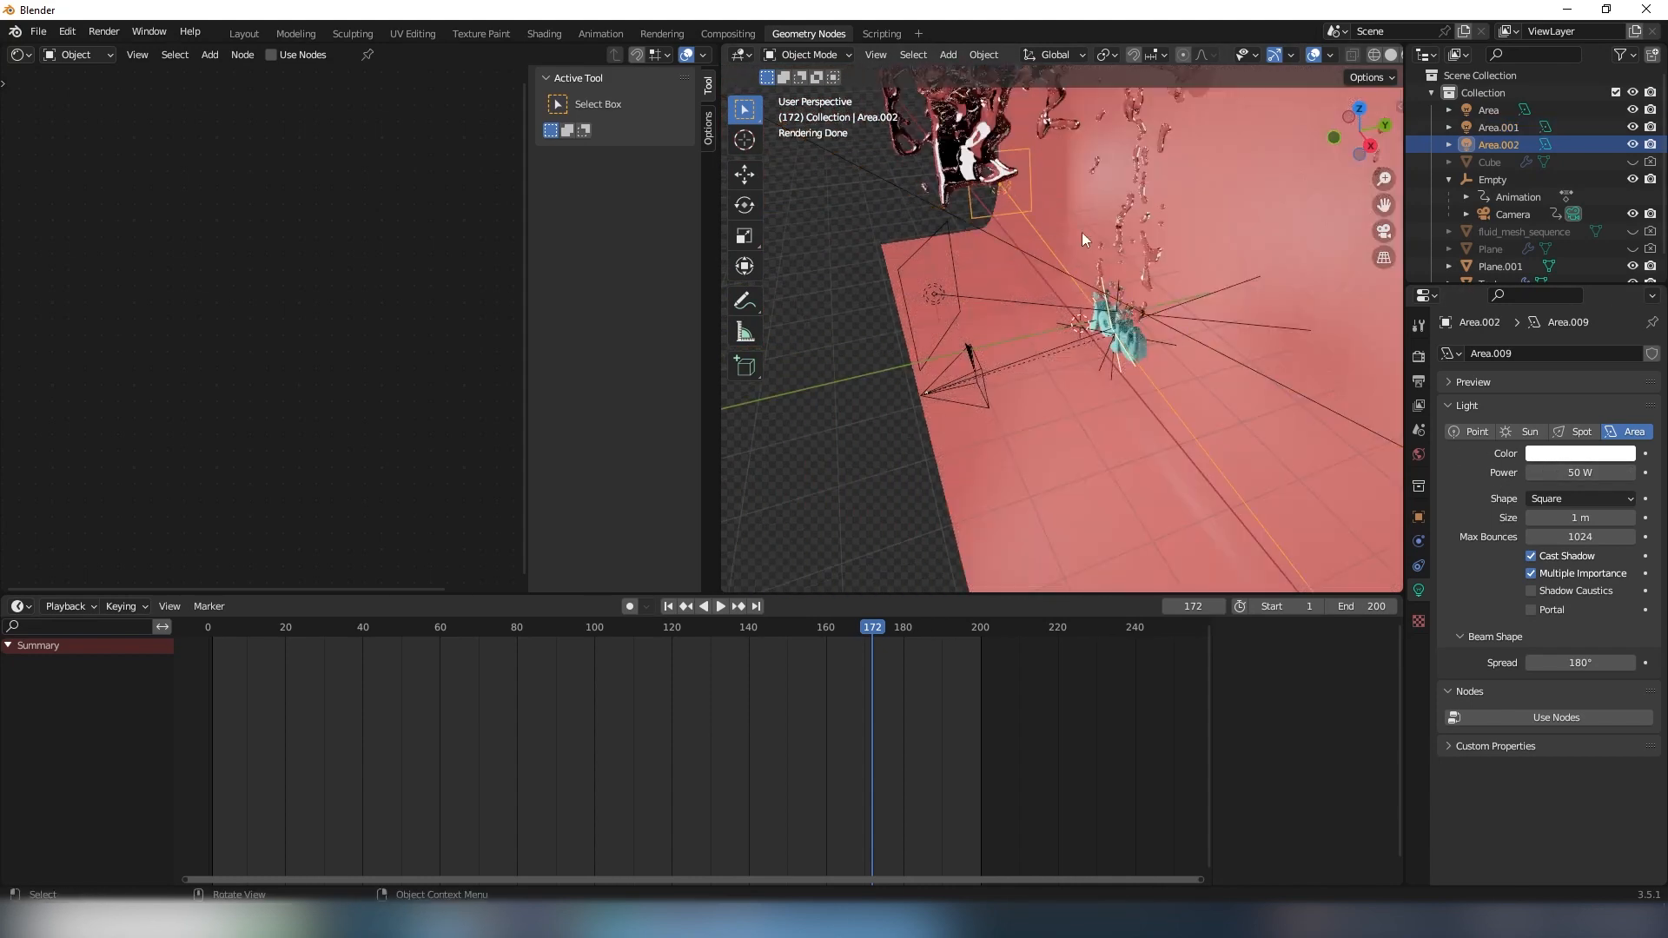
pyautogui.moveTo(1081, 232); pyautogui.dragTo(1111, 295, button='middle')
pyautogui.scroll(6, 1129, 269)
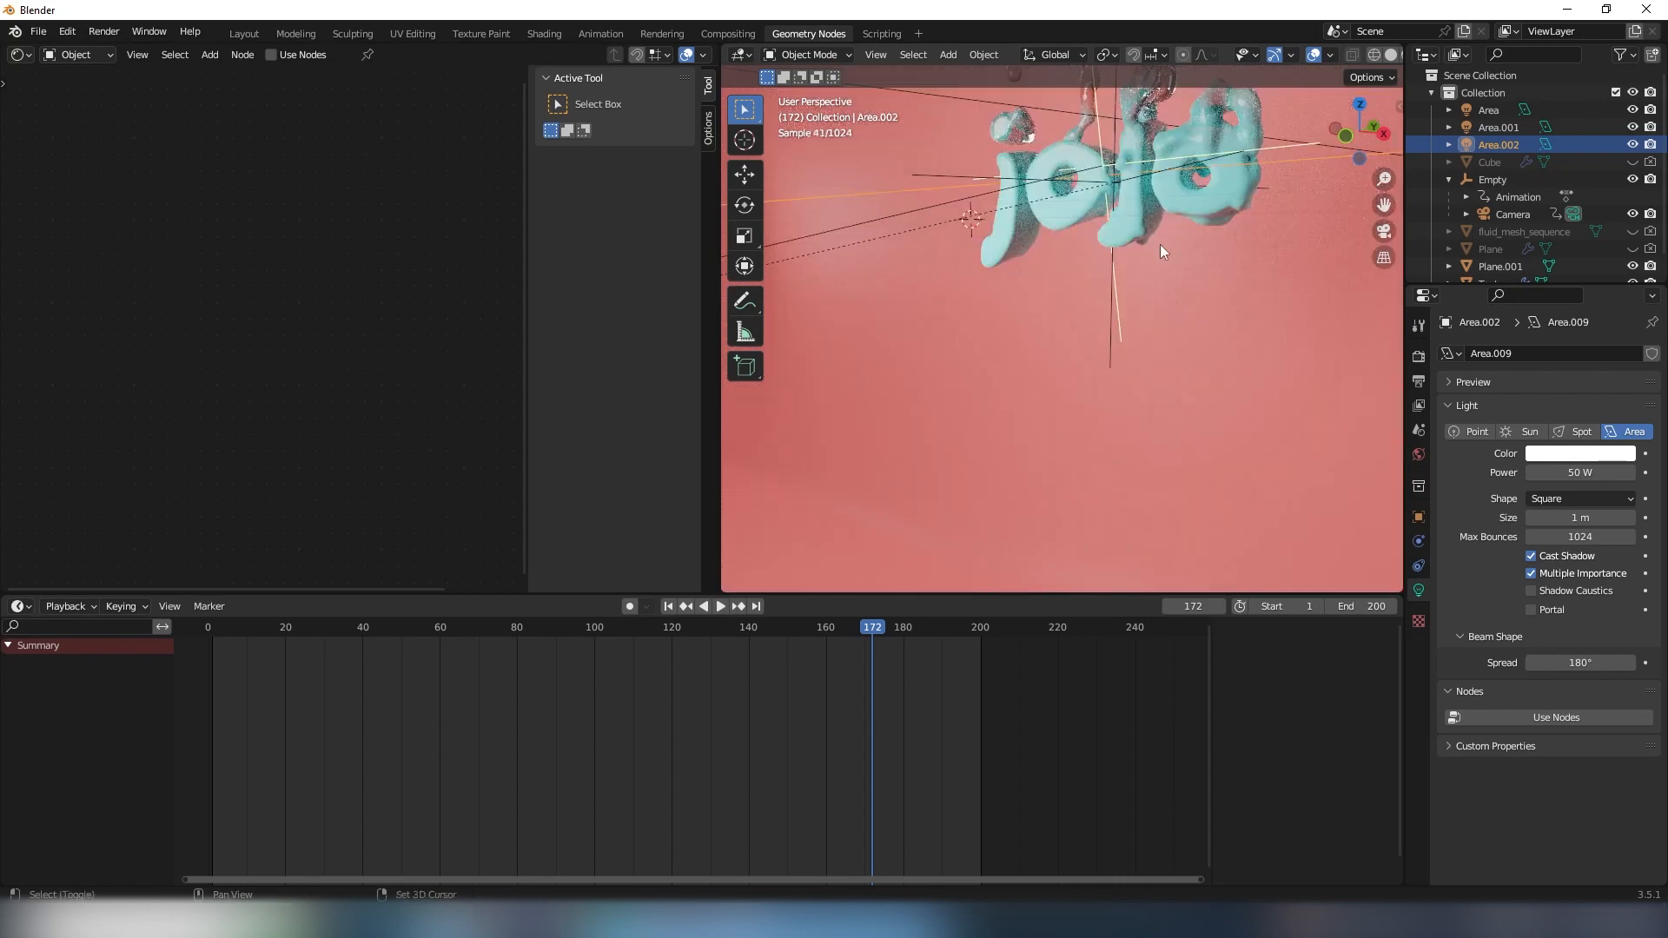
# - Select the Empty and the lettering, and examine the first Principled BSDF's Base Color in the Fluid Shader
pyautogui.moveTo(1160, 243); pyautogui.dragTo(1161, 274, button='middle')
pyautogui.click(1175, 277)
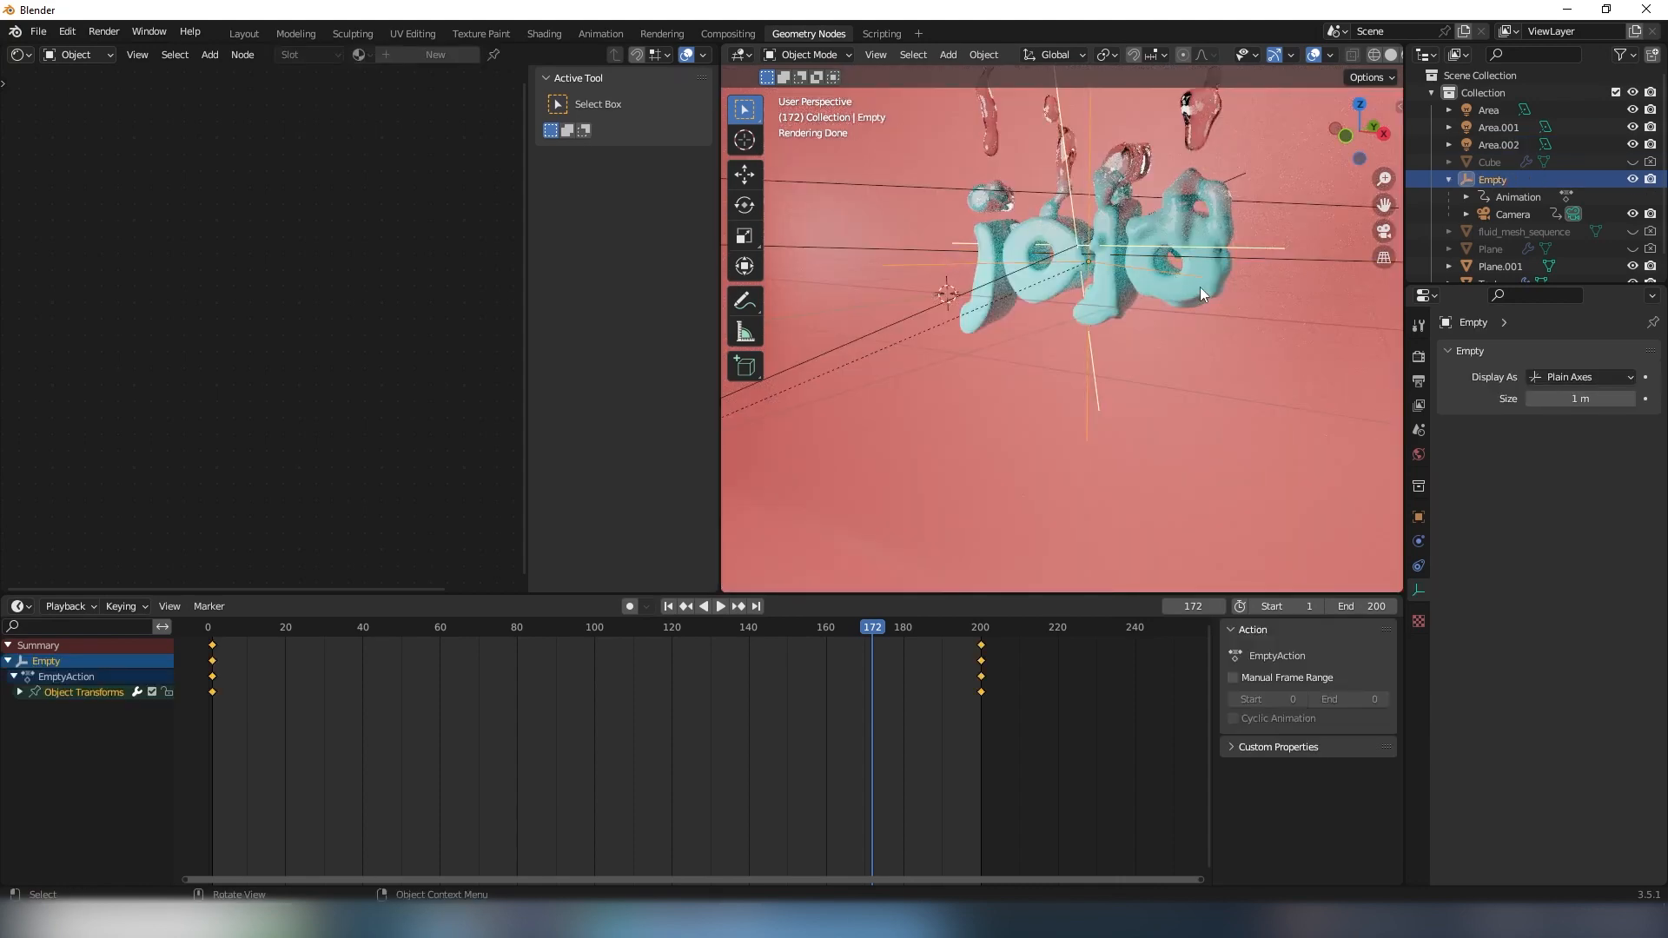
pyautogui.click(1201, 287)
pyautogui.moveTo(298, 287); pyautogui.dragTo(290, 283, button='middle')
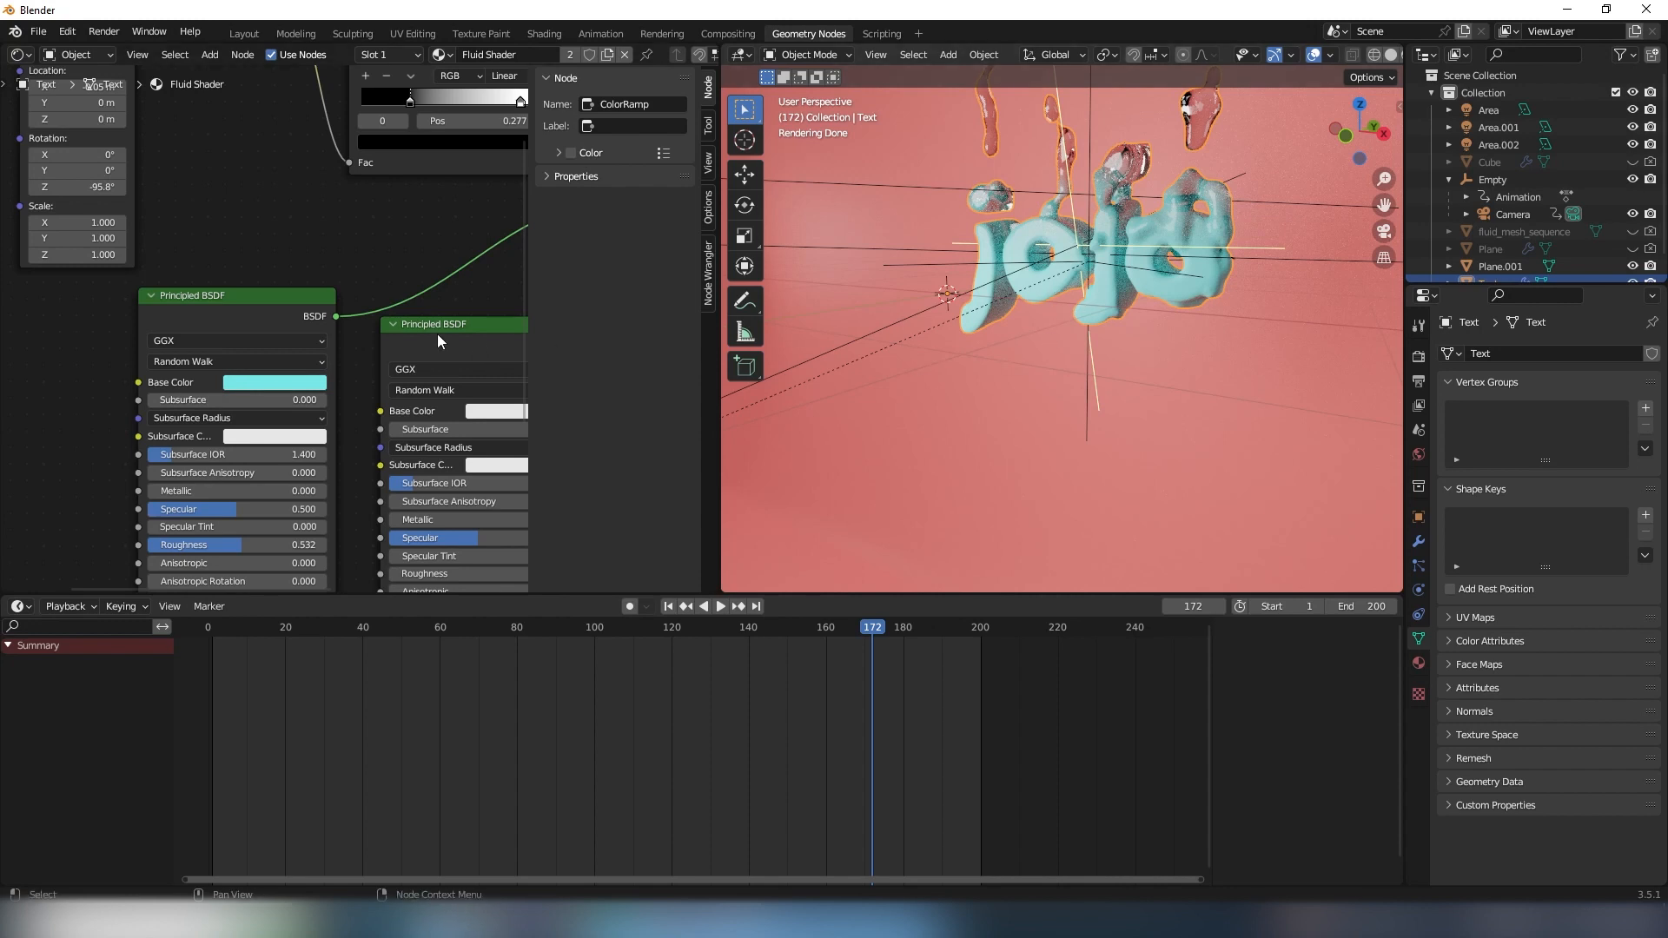
pyautogui.click(264, 384)
pyautogui.click(267, 390)
# - Select the backdrop and adjust its Principled BSDF's Emission color, trying purple before settling on a muted red
pyautogui.click(1074, 454)
pyautogui.moveTo(471, 475); pyautogui.dragTo(389, 429, button='middle')
pyautogui.click(289, 449)
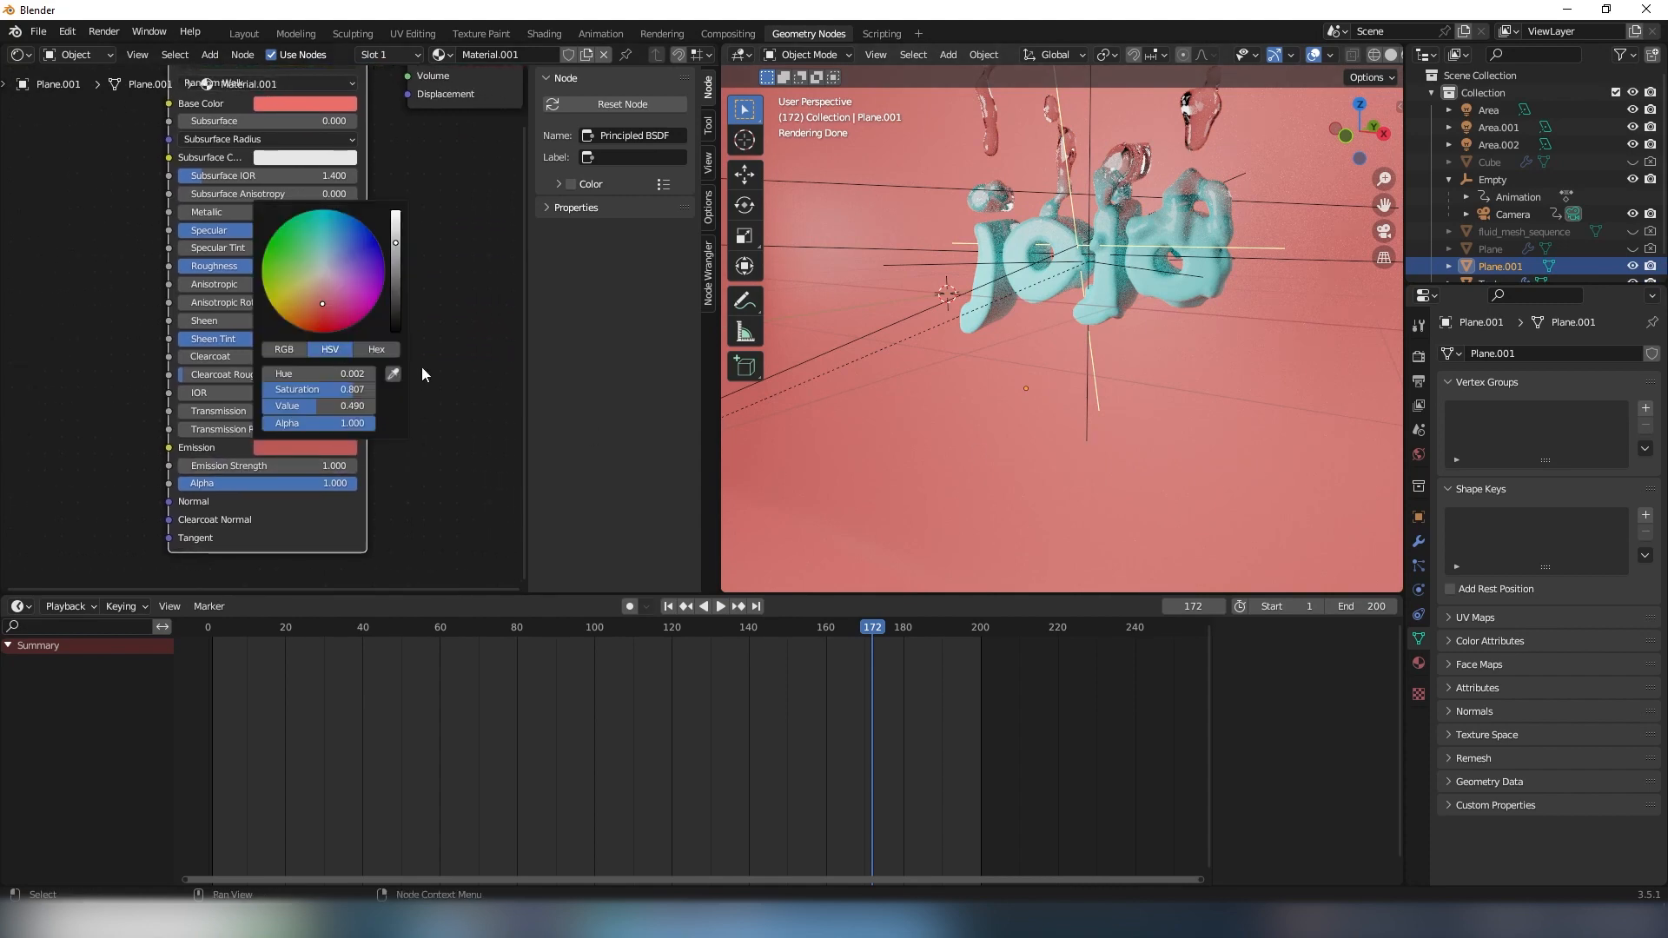
pyautogui.moveTo(330, 297)
pyautogui.mouseDown()
pyautogui.moveTo(305, 259)
pyautogui.moveTo(351, 287)
pyautogui.mouseUp()
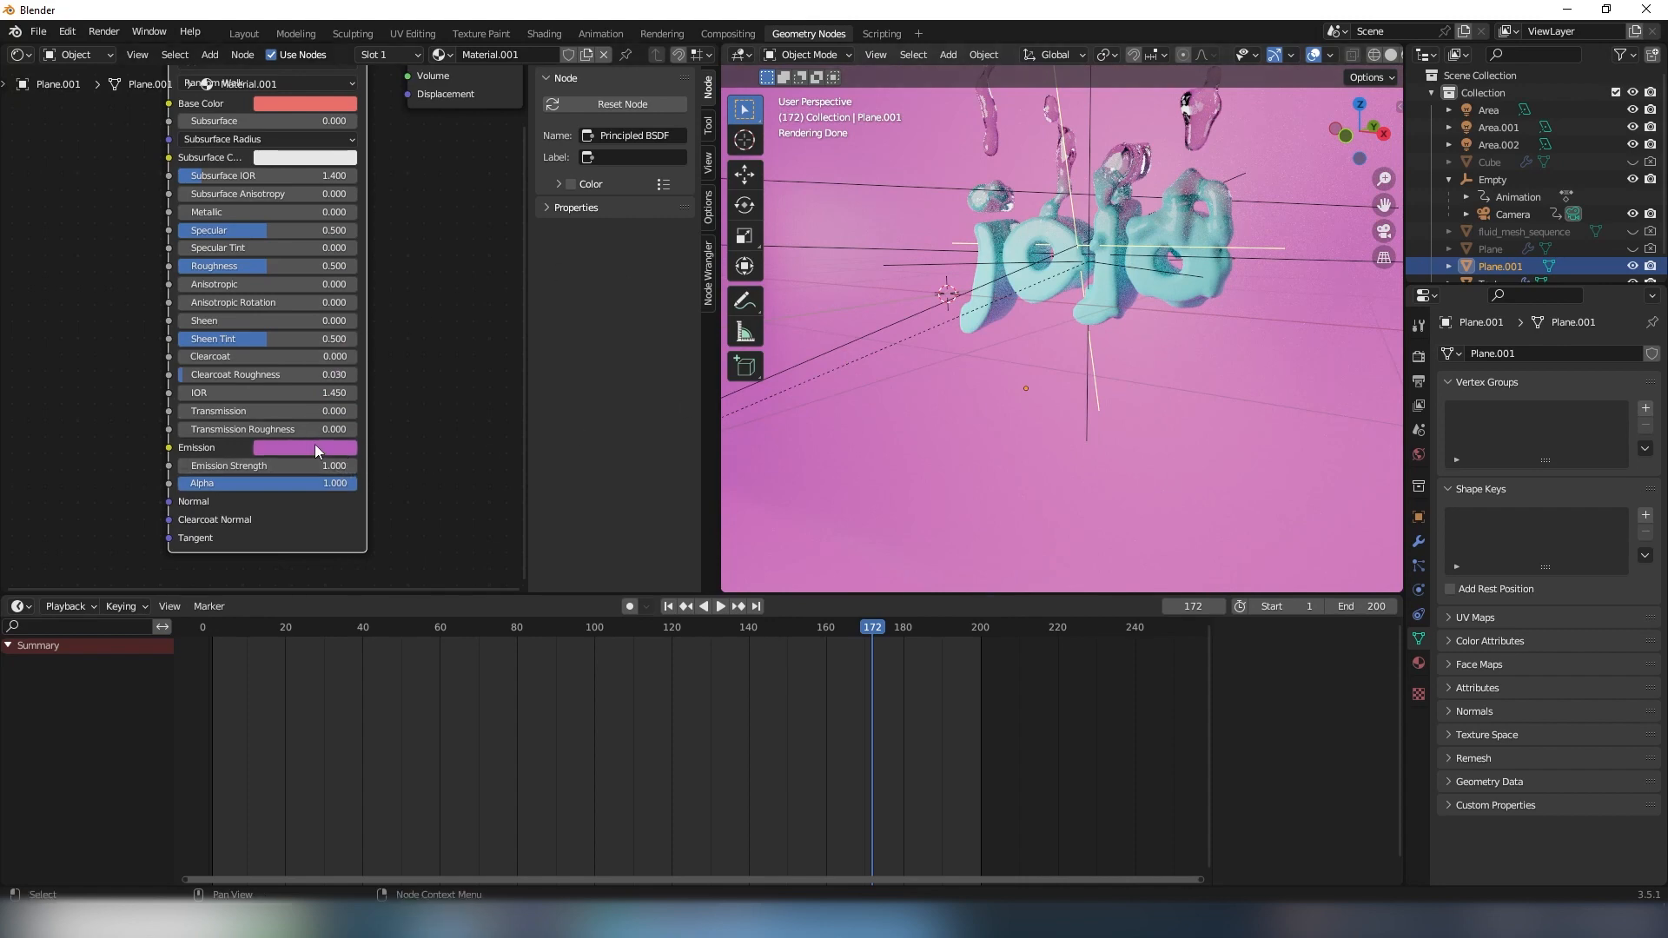
pyautogui.click(306, 445)
pyautogui.moveTo(320, 279); pyautogui.dragTo(325, 301)
# - Examine the backdrop's curved profile and height from the side, briefly entering Edit Mode
pyautogui.scroll(-4, 1212, 449)
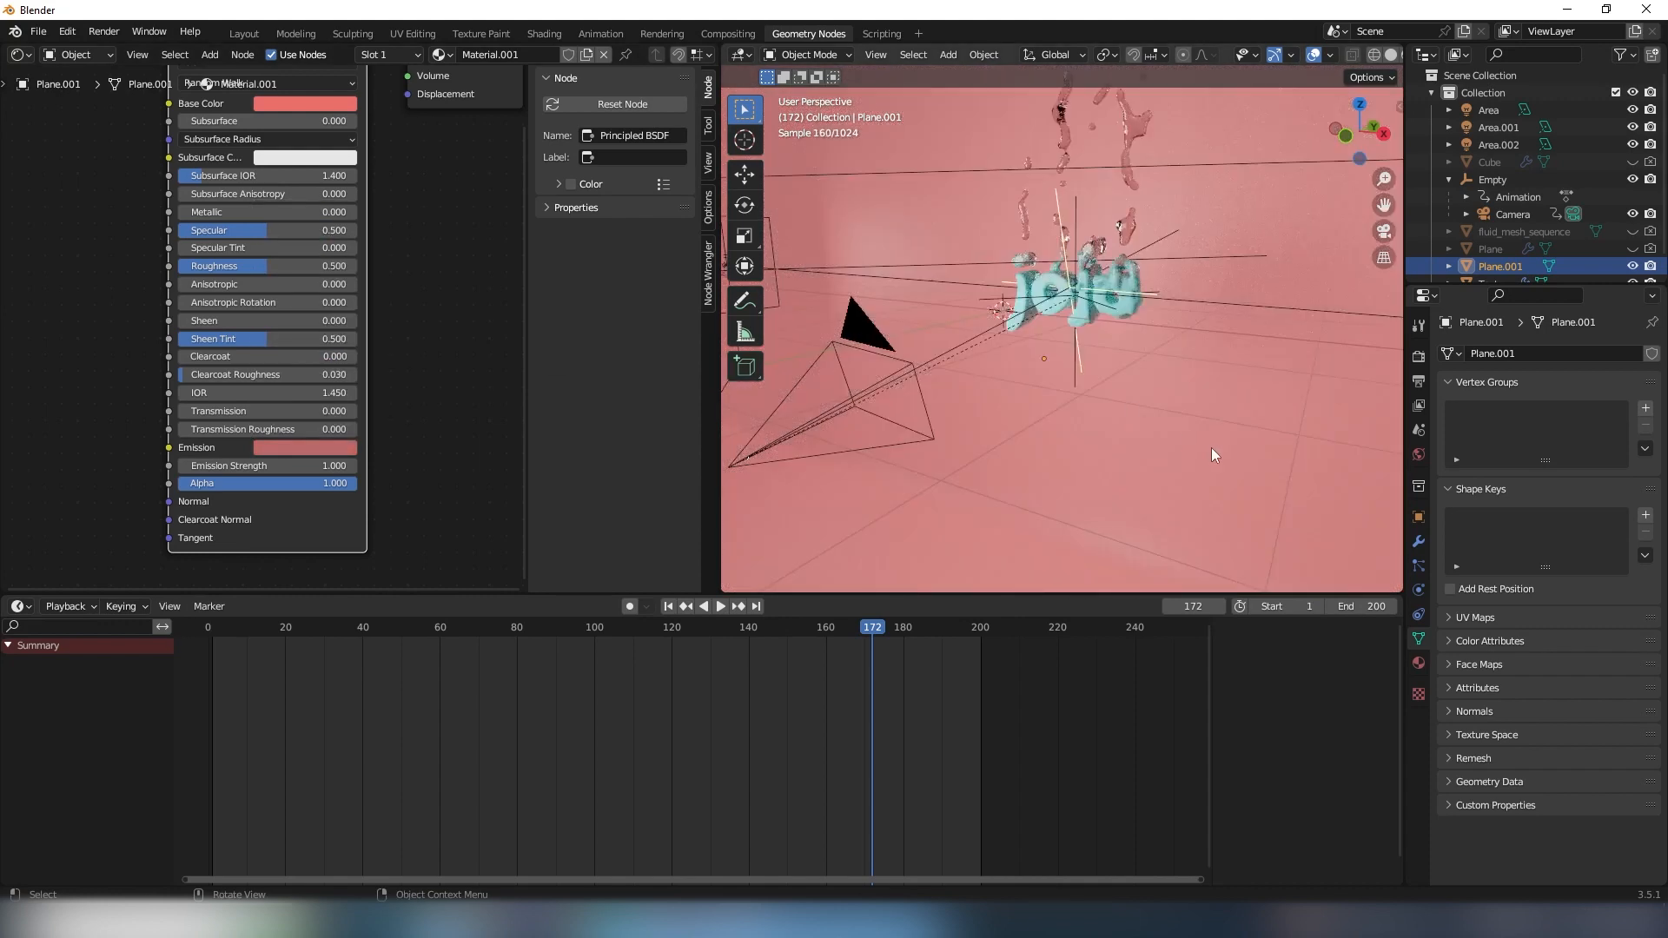
pyautogui.moveTo(1211, 446); pyautogui.dragTo(1103, 424, button='middle')
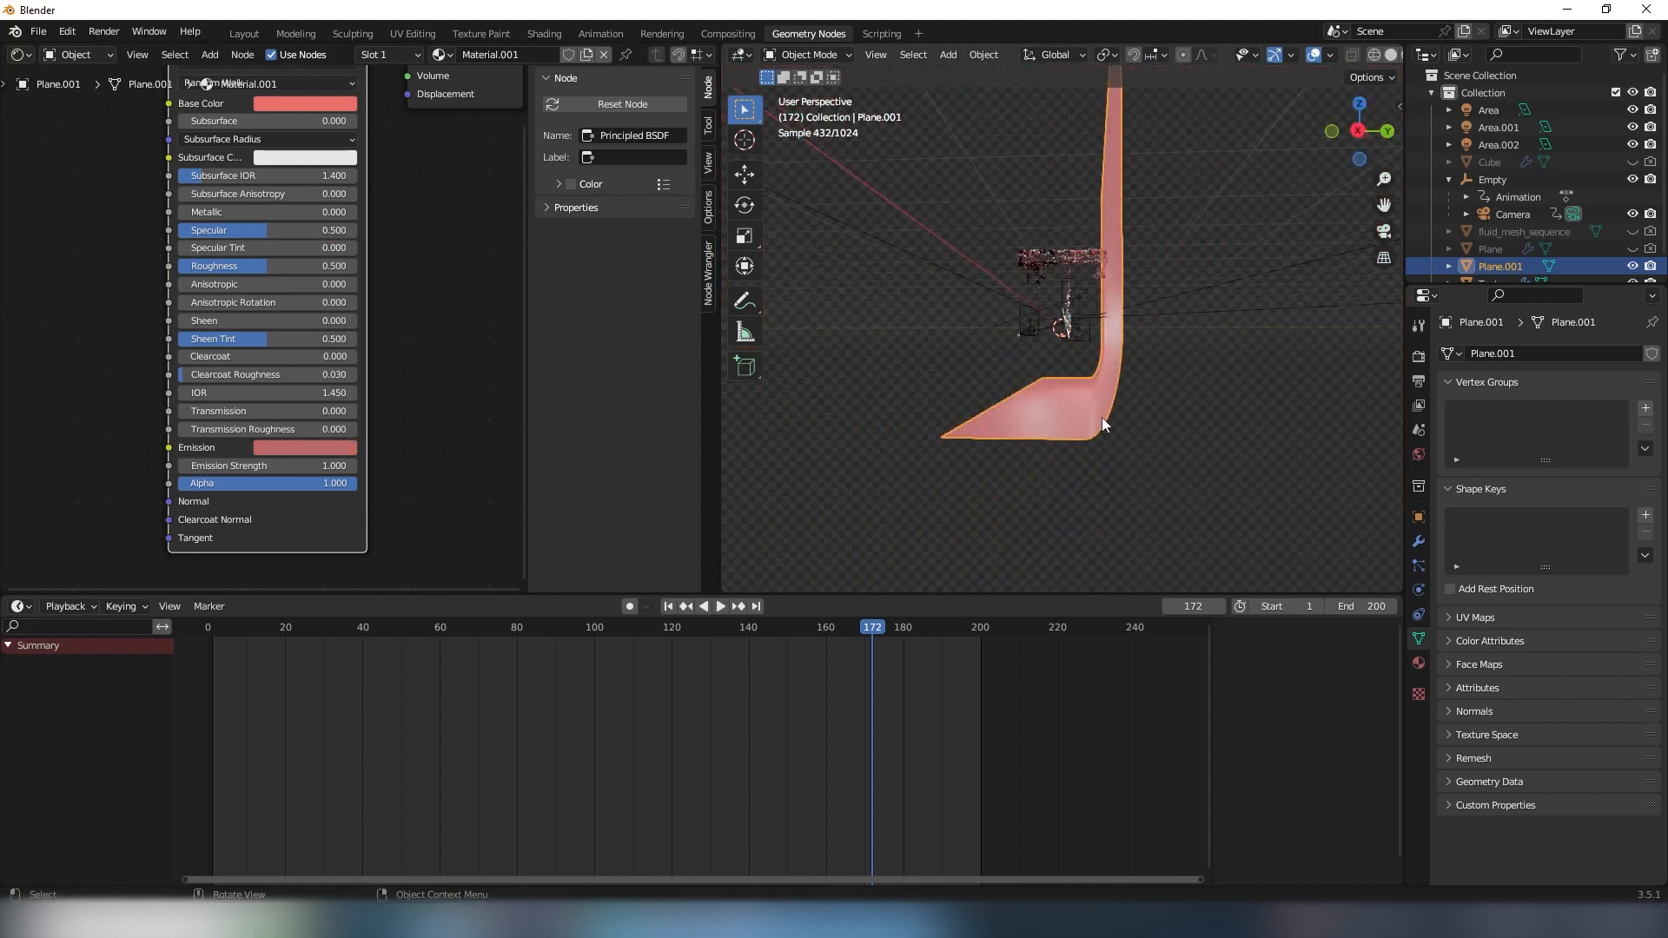
pyautogui.press('Tab')
pyautogui.moveTo(1128, 324); pyautogui.dragTo(1177, 375, button='middle')
pyautogui.press('Tab')
pyautogui.scroll(6, 1194, 459)
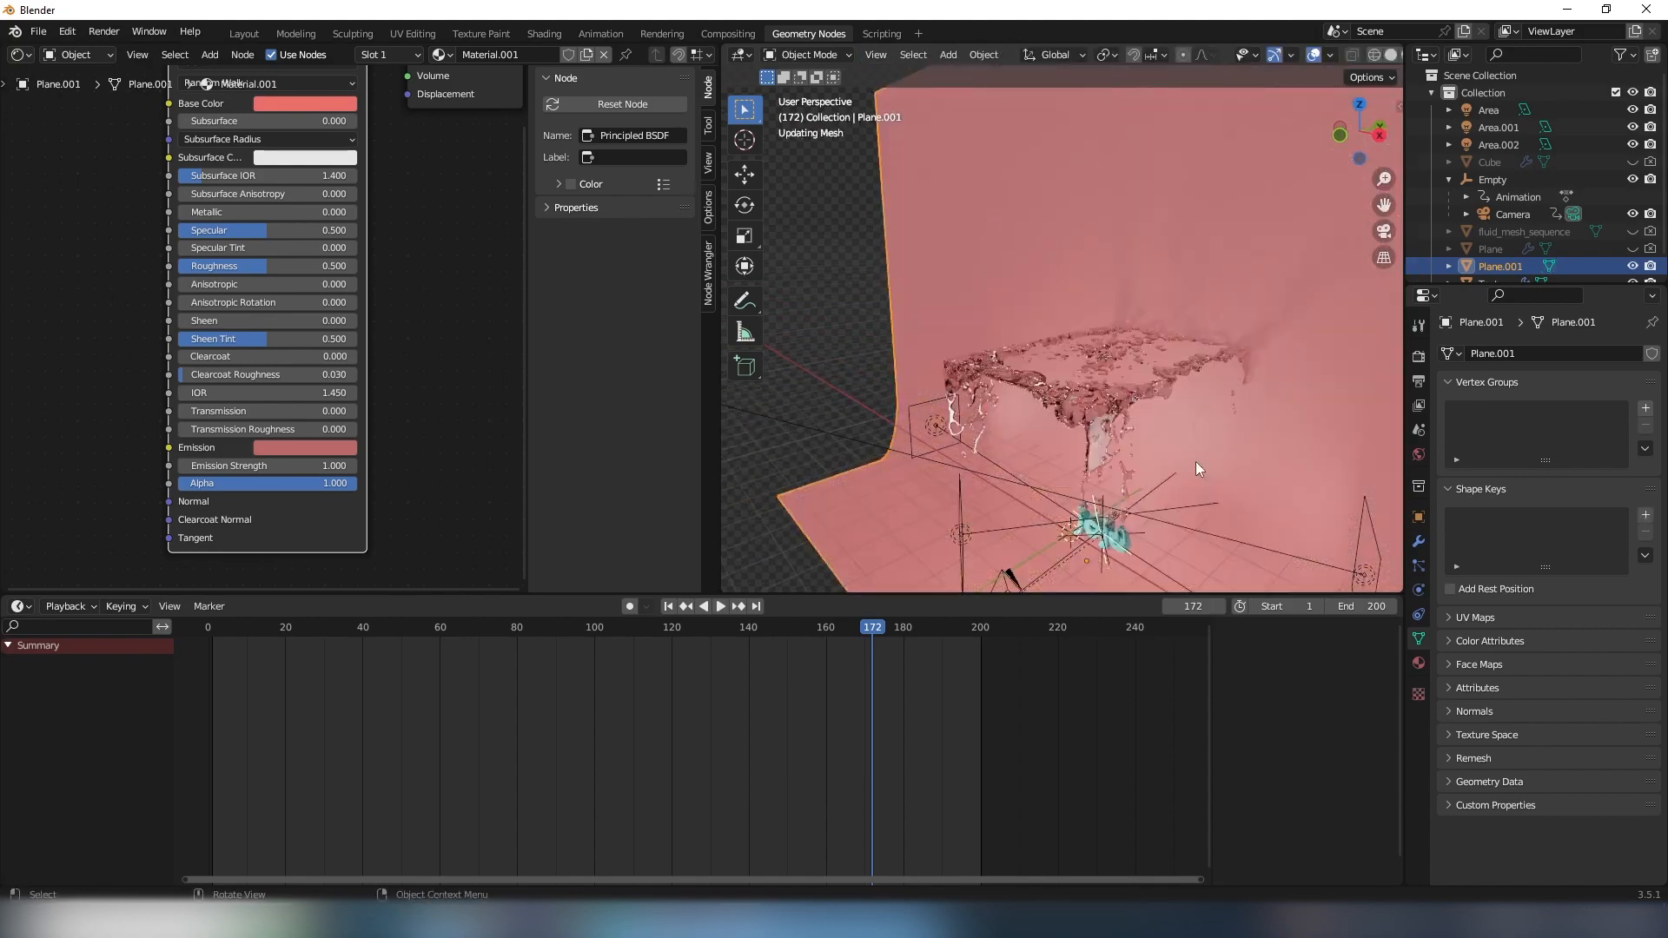
# - Select the camera in front of the lettering and switch the 3D viewport to Solid shading
pyautogui.keyDown('shift'); pyautogui.moveTo(1181, 461); pyautogui.dragTo(997, 336, button='middle'); pyautogui.keyUp('shift')
pyautogui.scroll(4, 1148, 349)
pyautogui.click(1009, 355)
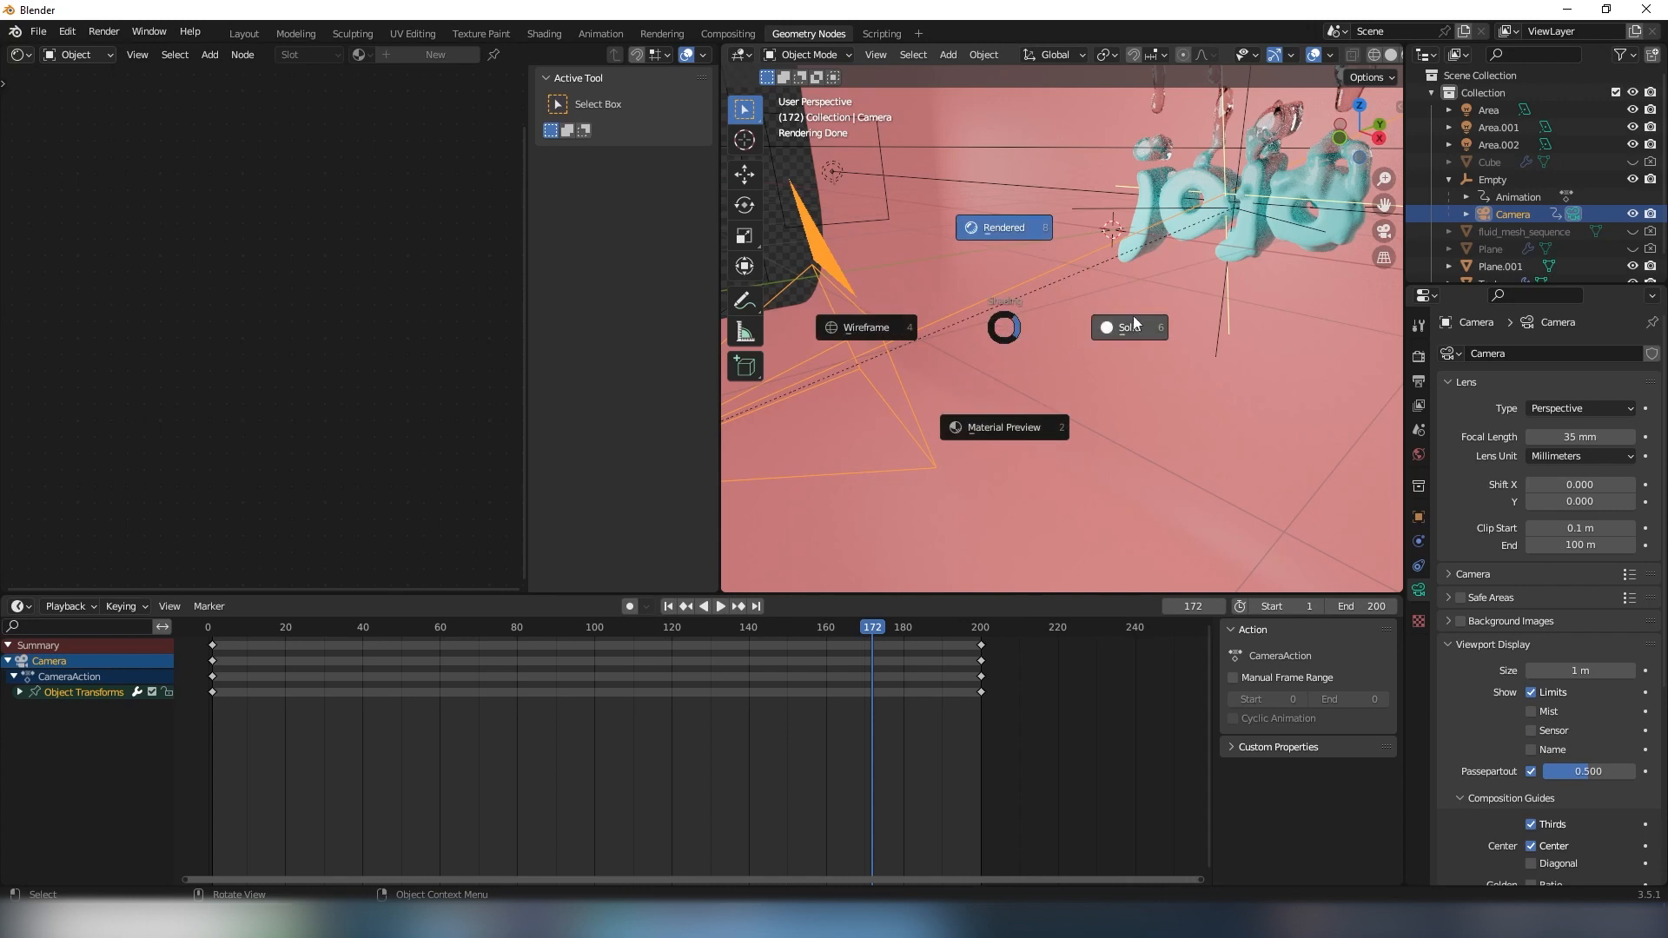
pyautogui.click(1113, 330)
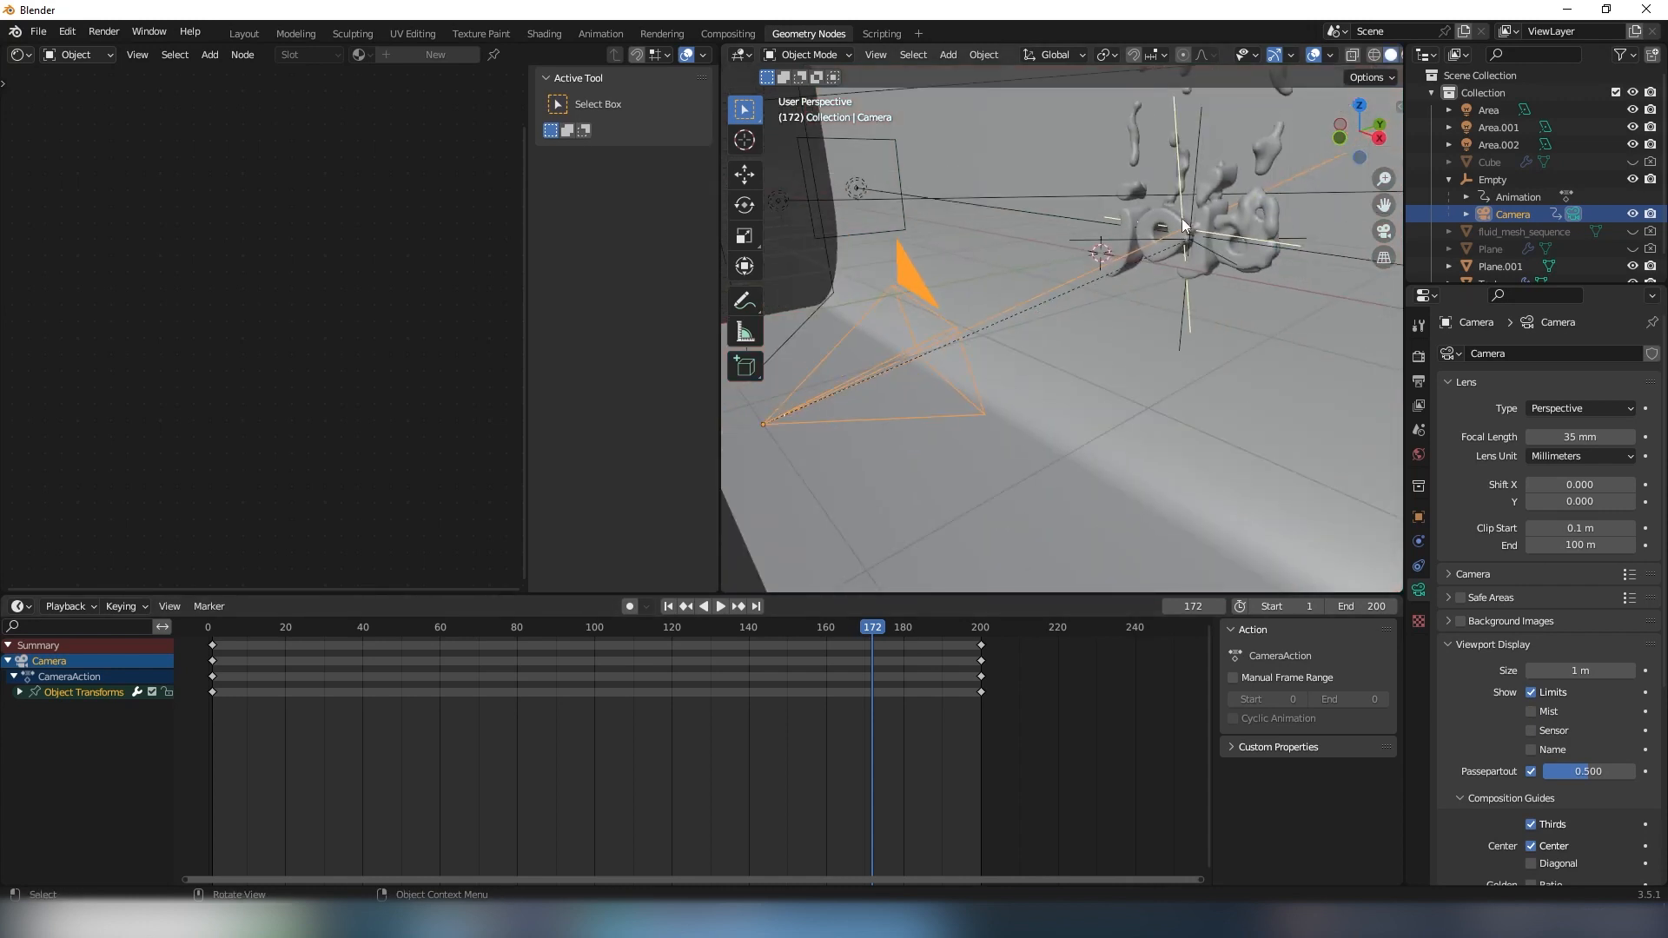
# - Start playback, jump to frame 122, stop, and examine the keyframed camera's movement around the lettering
pyautogui.moveTo(1182, 217); pyautogui.dragTo(1217, 238, button='middle')
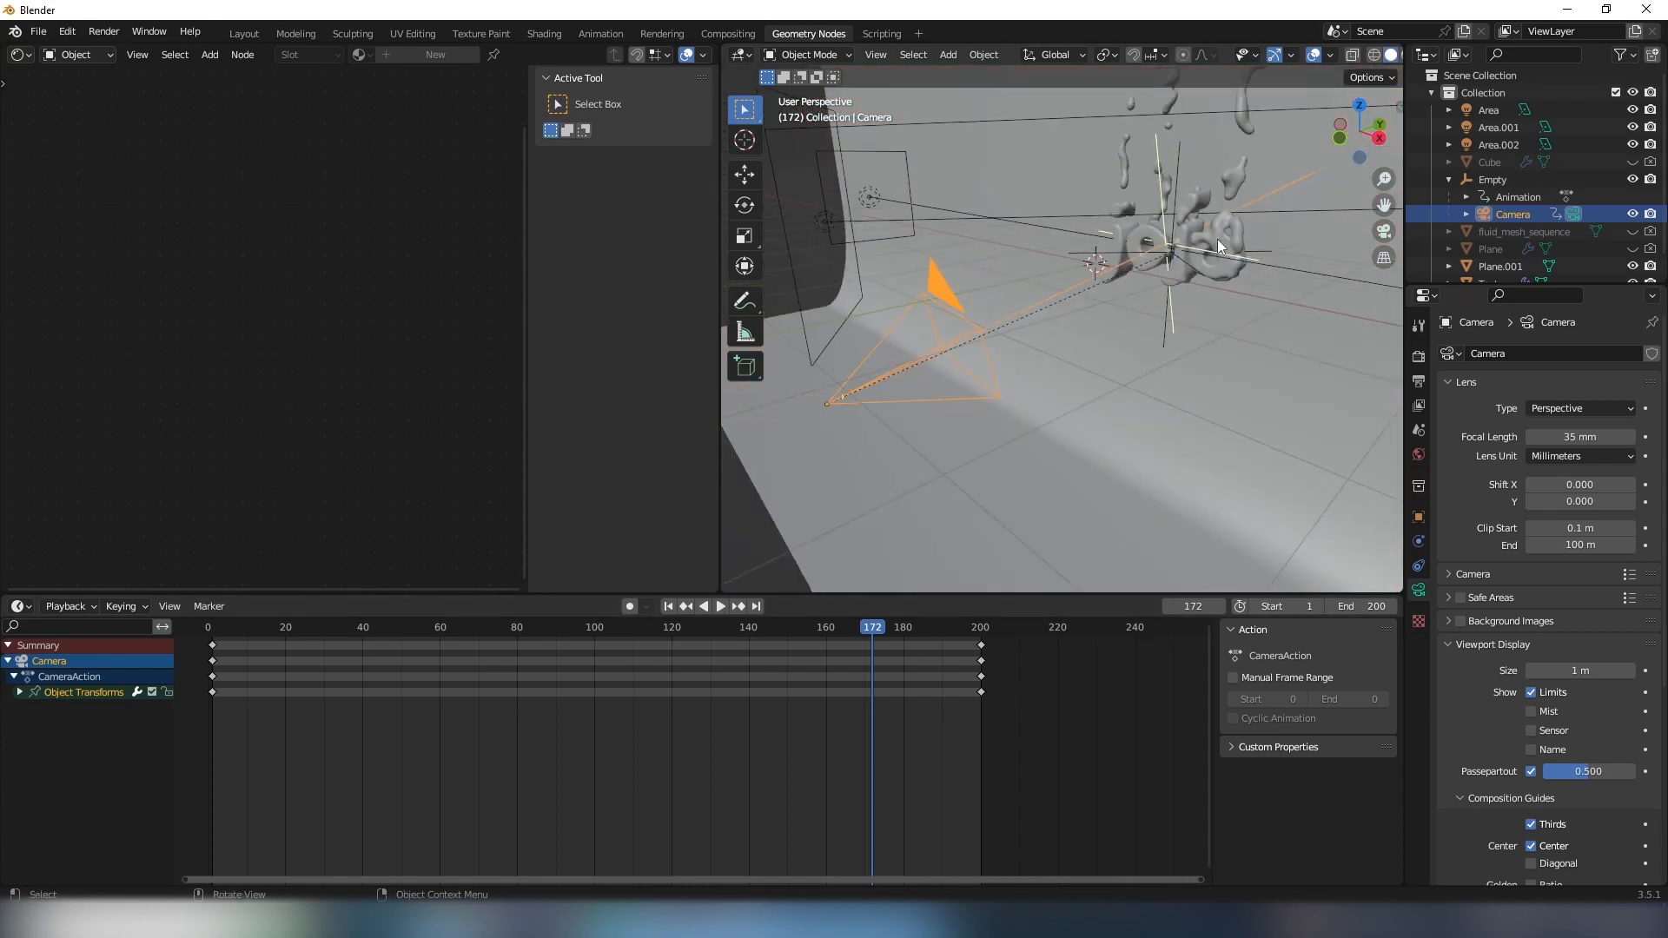
pyautogui.press('space')
pyautogui.click(681, 633)
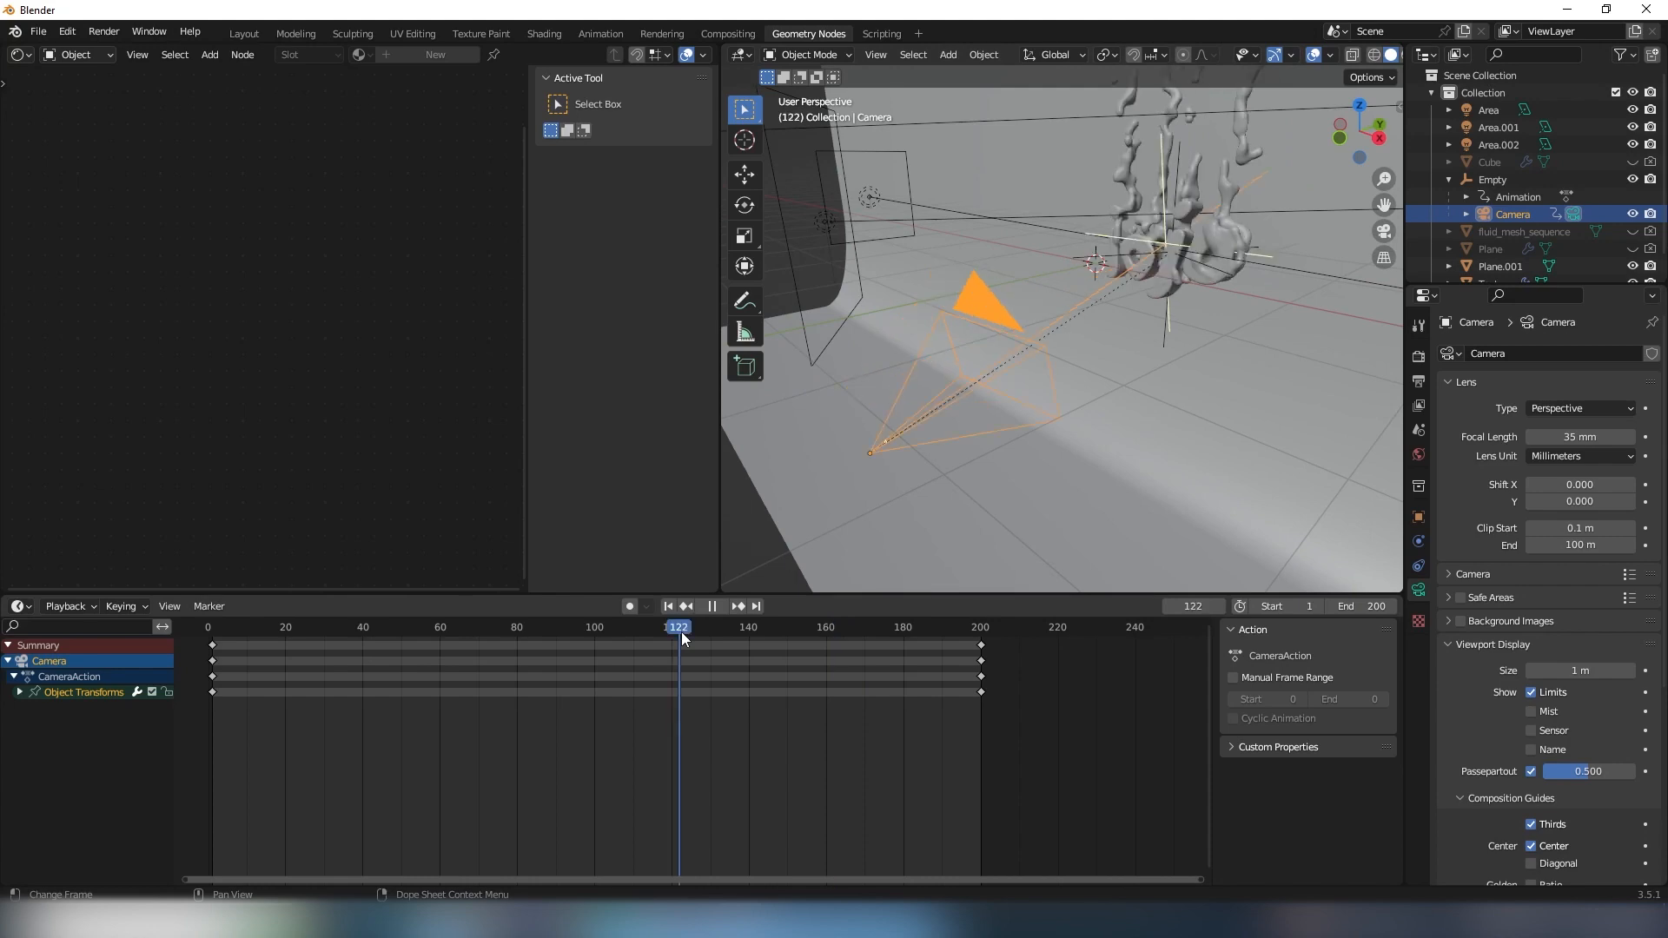
pyautogui.press('space')
pyautogui.moveTo(1140, 337); pyautogui.dragTo(1075, 331, button='middle')
pyautogui.moveTo(1195, 322); pyautogui.dragTo(1036, 308, button='middle')
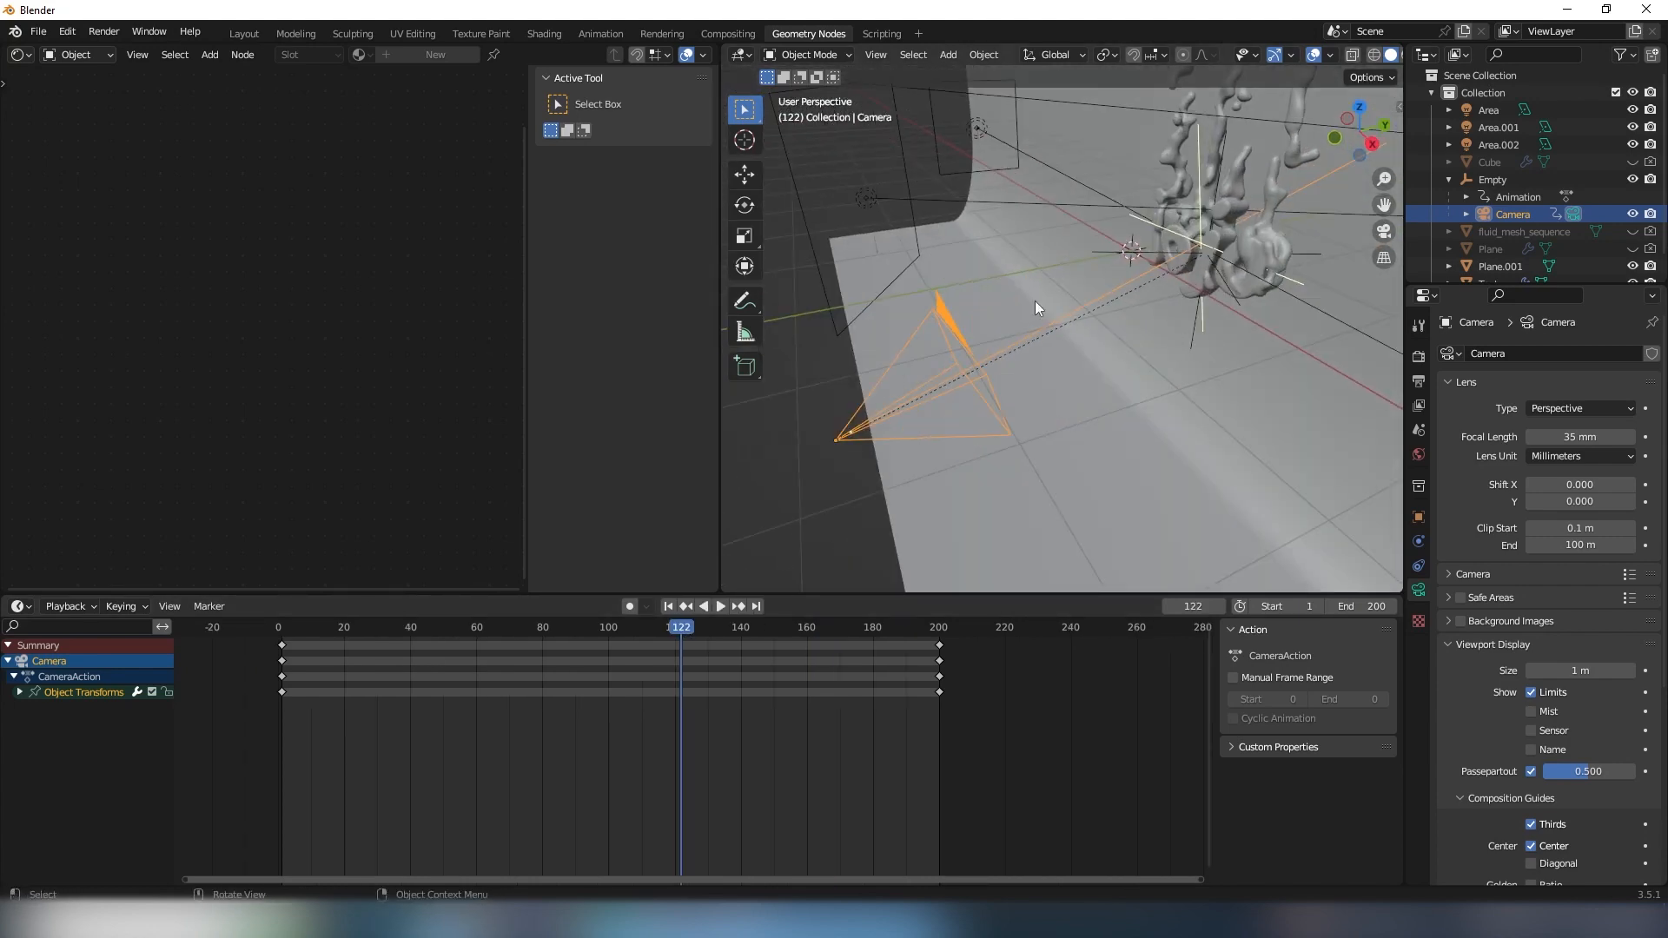
# - Select the Empty at the lettering to examine its keyframes, and end with the backdrop selected
pyautogui.click(1195, 327)
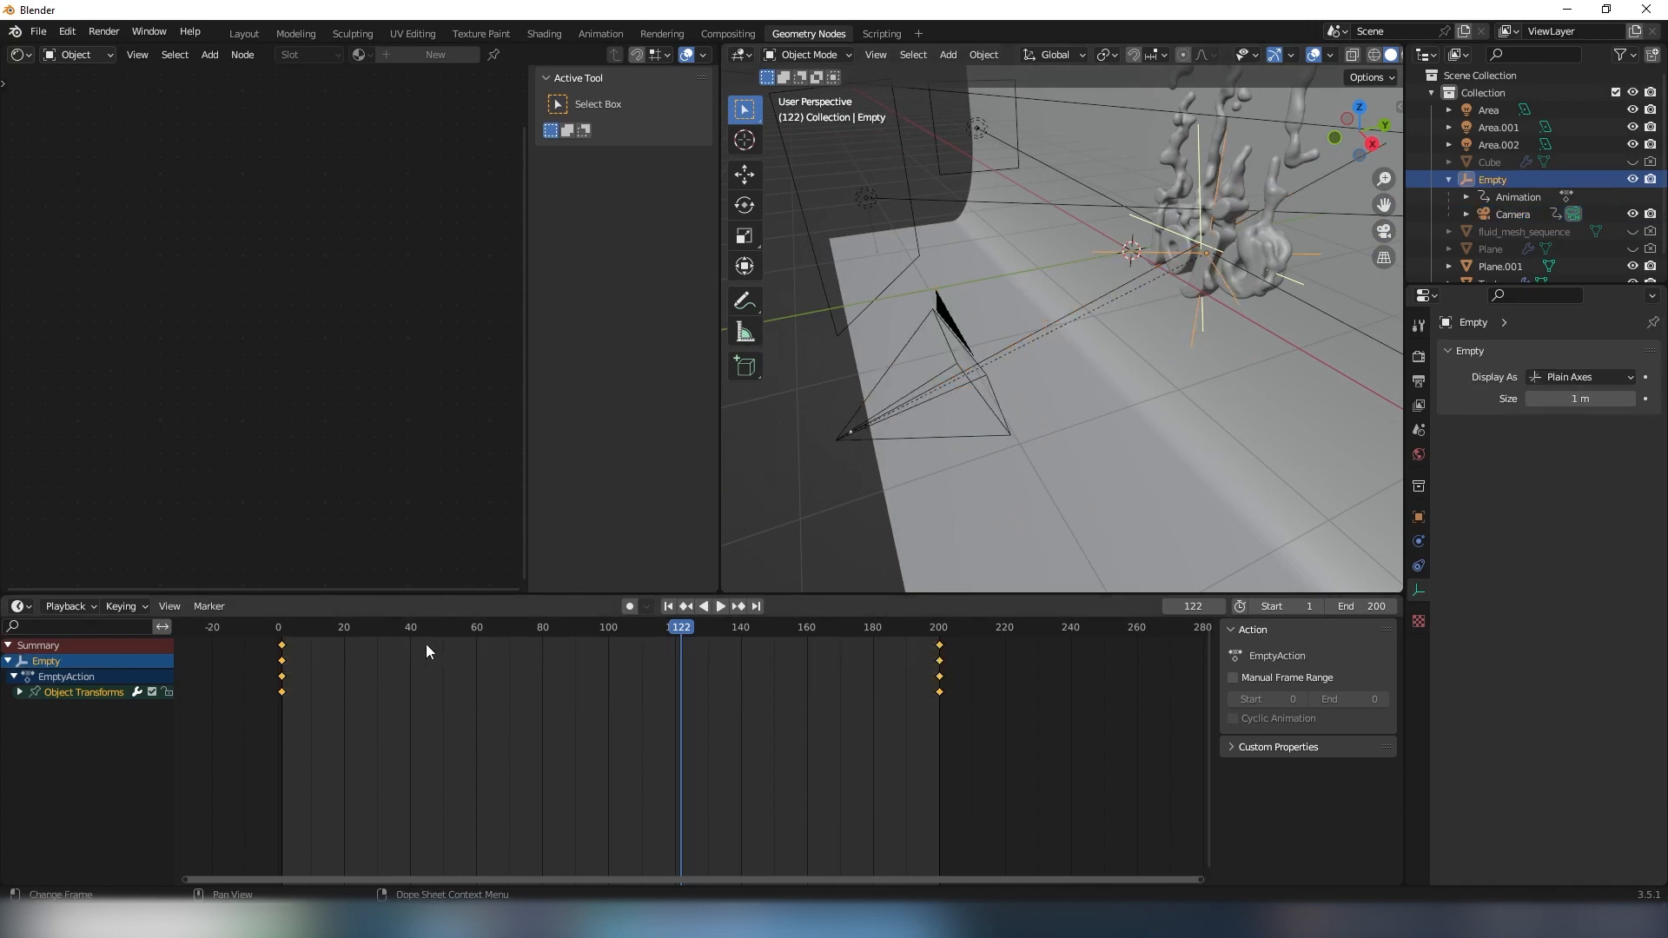
pyautogui.moveTo(1068, 521); pyautogui.dragTo(1165, 389, button='middle')
pyautogui.click(1074, 383)
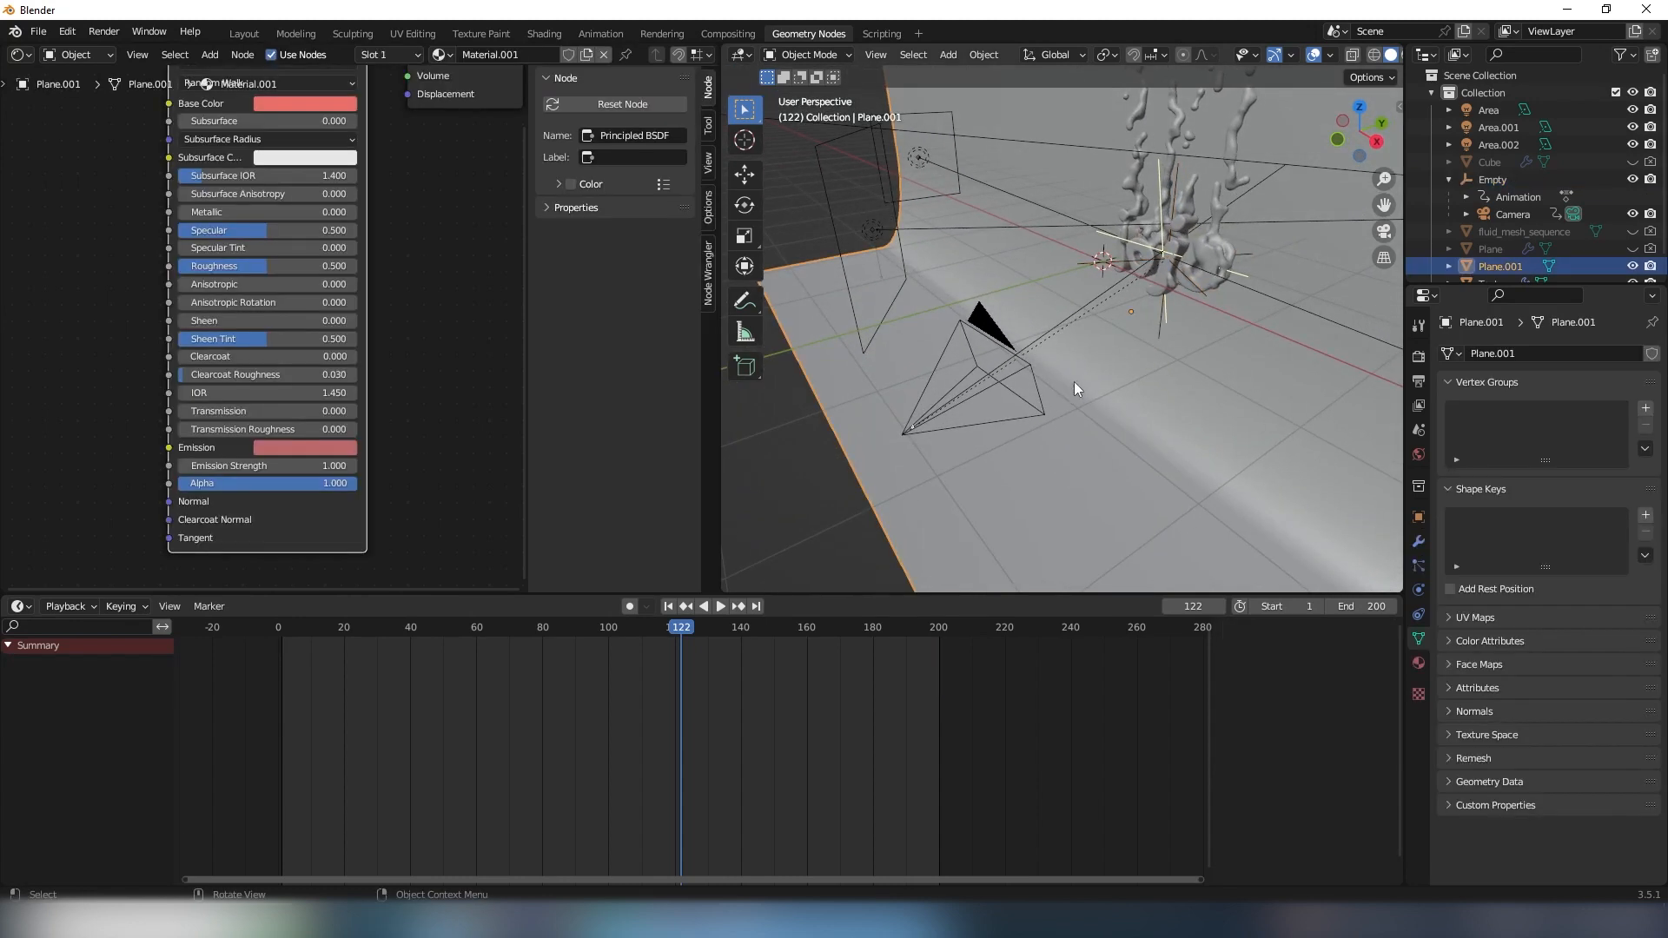
# - Select the camera in front of the lettering and examine its Viewport Display and Depth of Field settings
pyautogui.click(1025, 368)
pyautogui.moveTo(1025, 369); pyautogui.dragTo(1298, 560, button='middle')
pyautogui.scroll(-5, 1474, 623)
pyautogui.scroll(-4, 1465, 612)
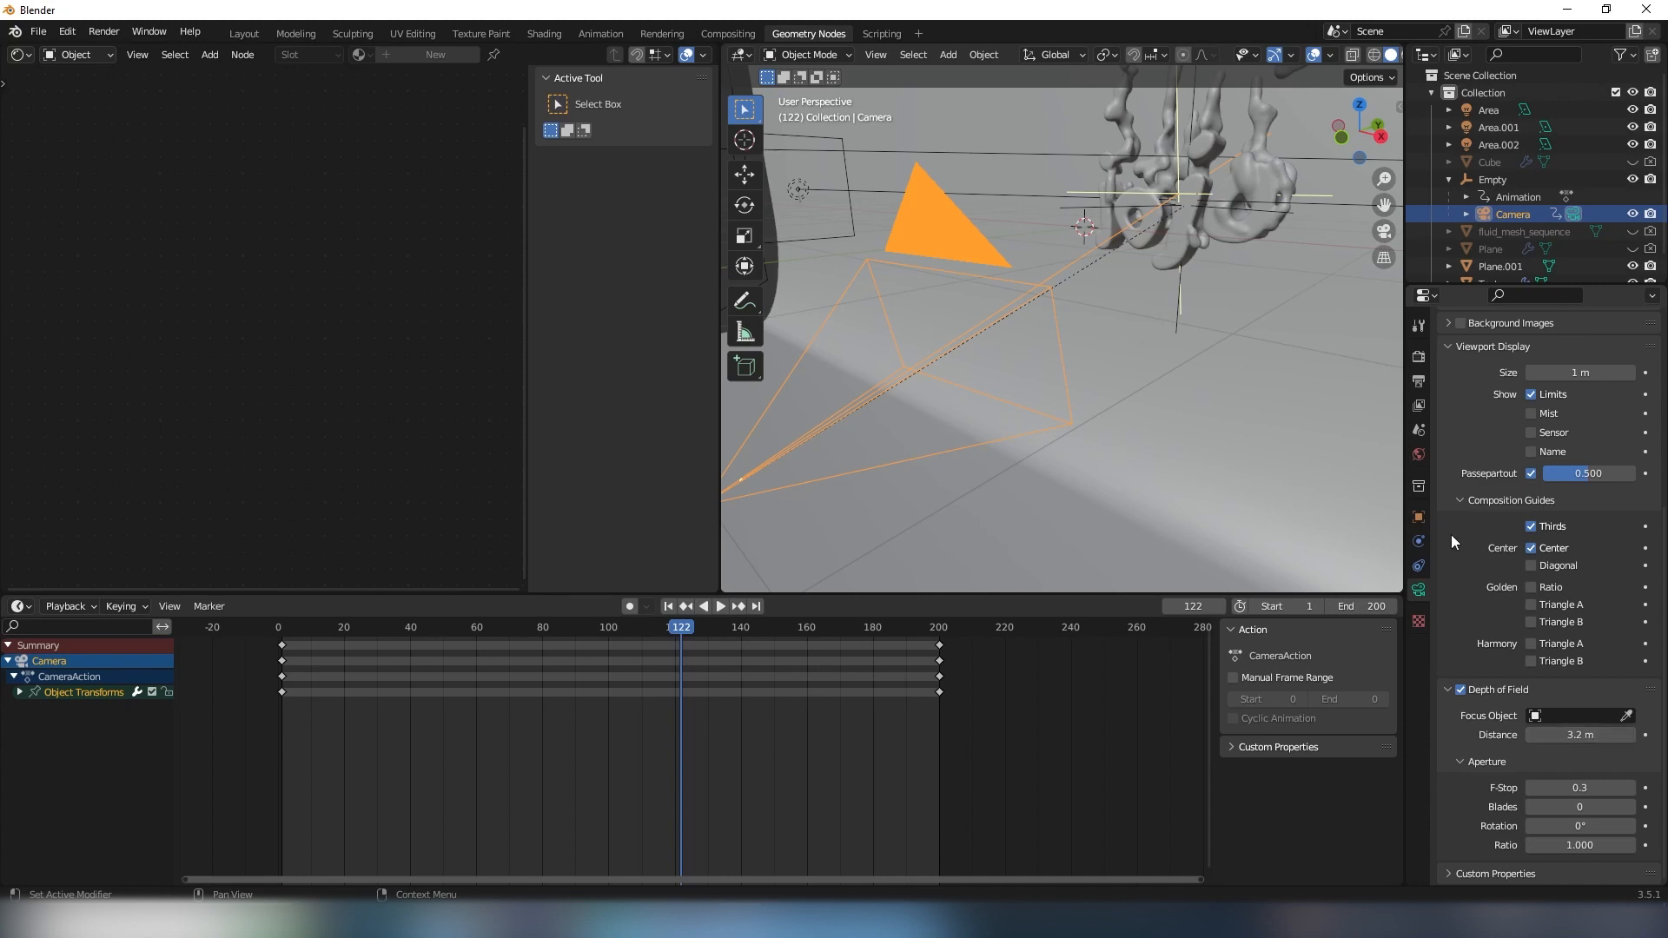
pyautogui.scroll(3, 1512, 560)
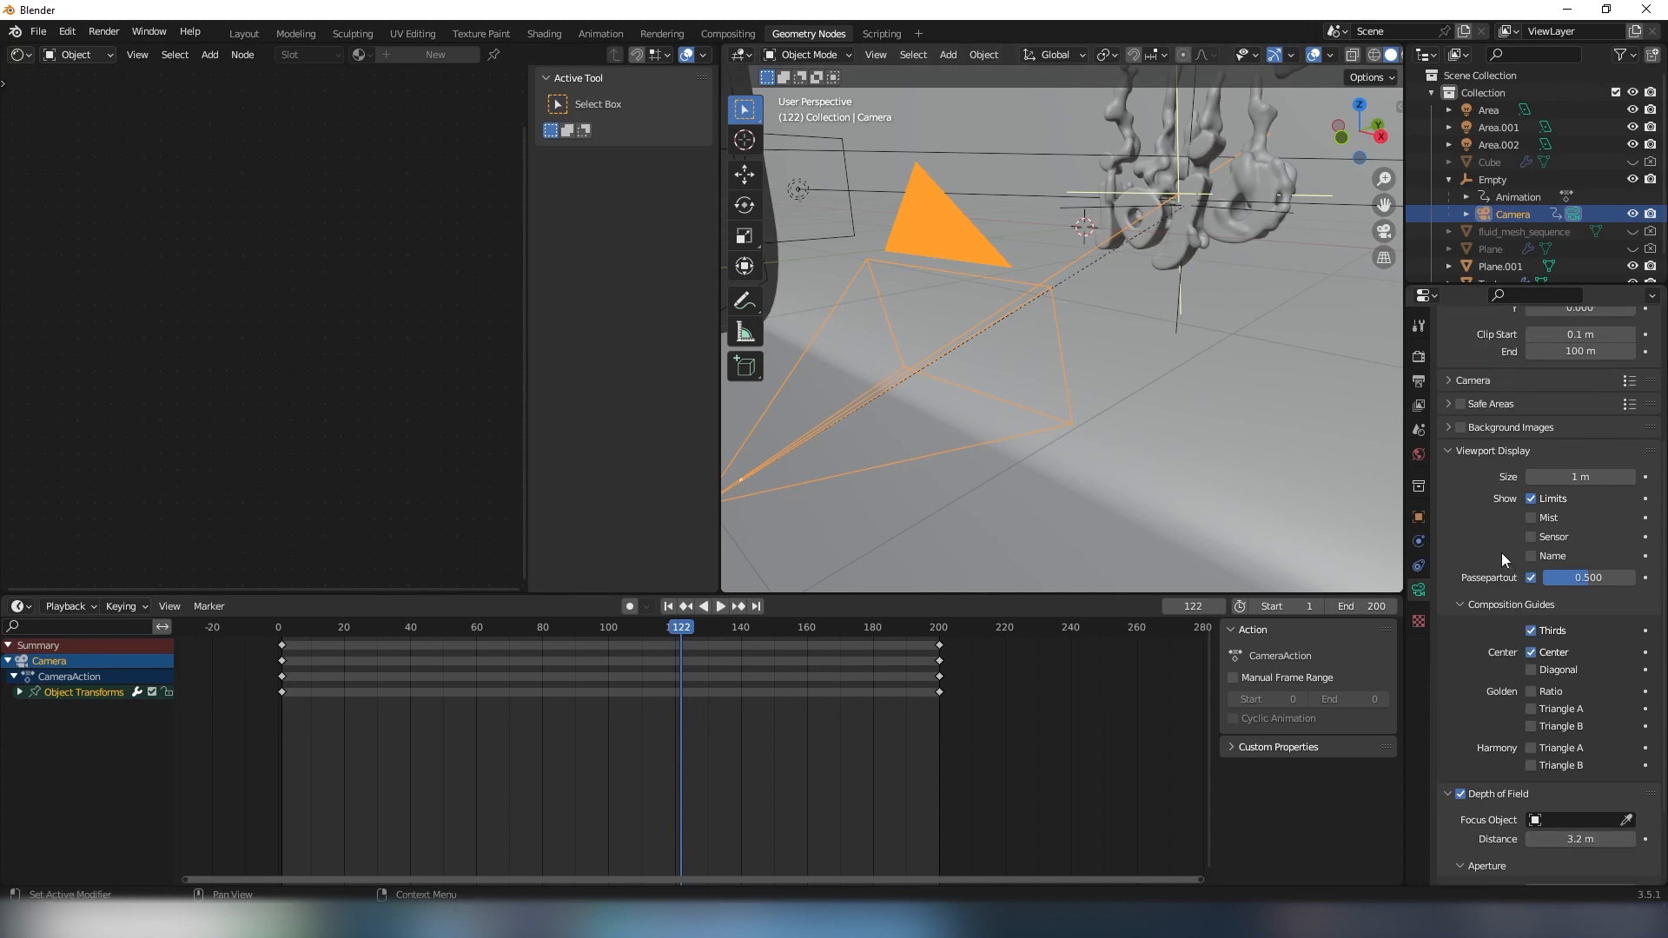
# - Toggle the camera's Limits display off and on to compare its focus line at the lettering, leaving it enabled
pyautogui.click(1530, 499)
pyautogui.scroll(5, 1122, 422)
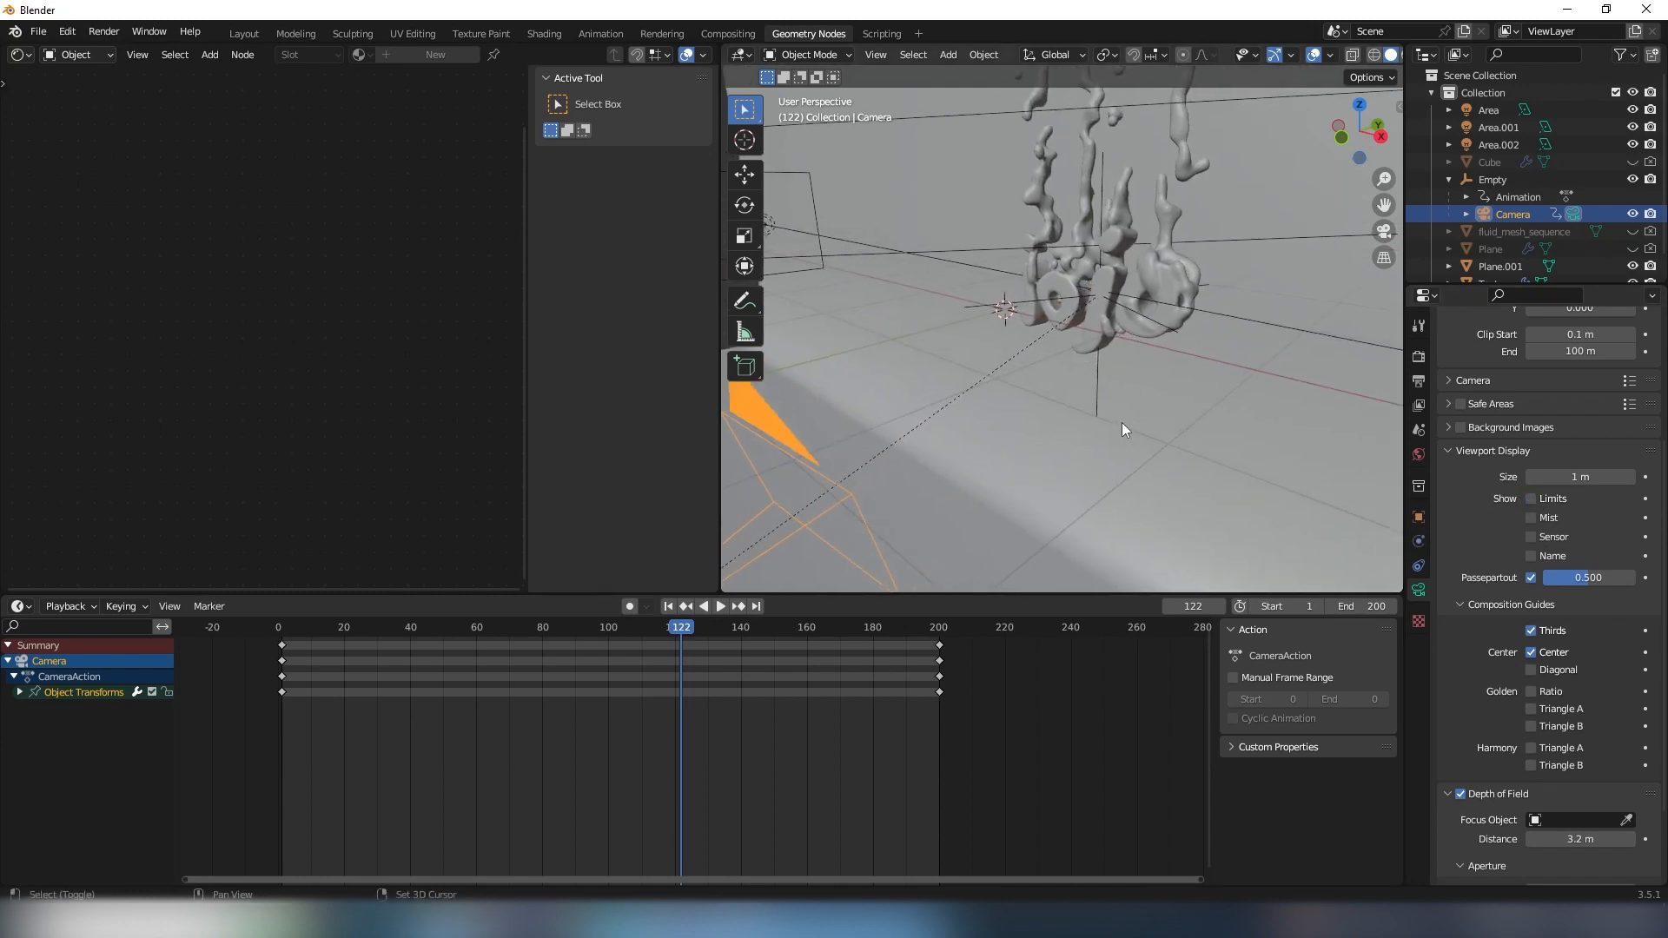
pyautogui.click(1530, 499)
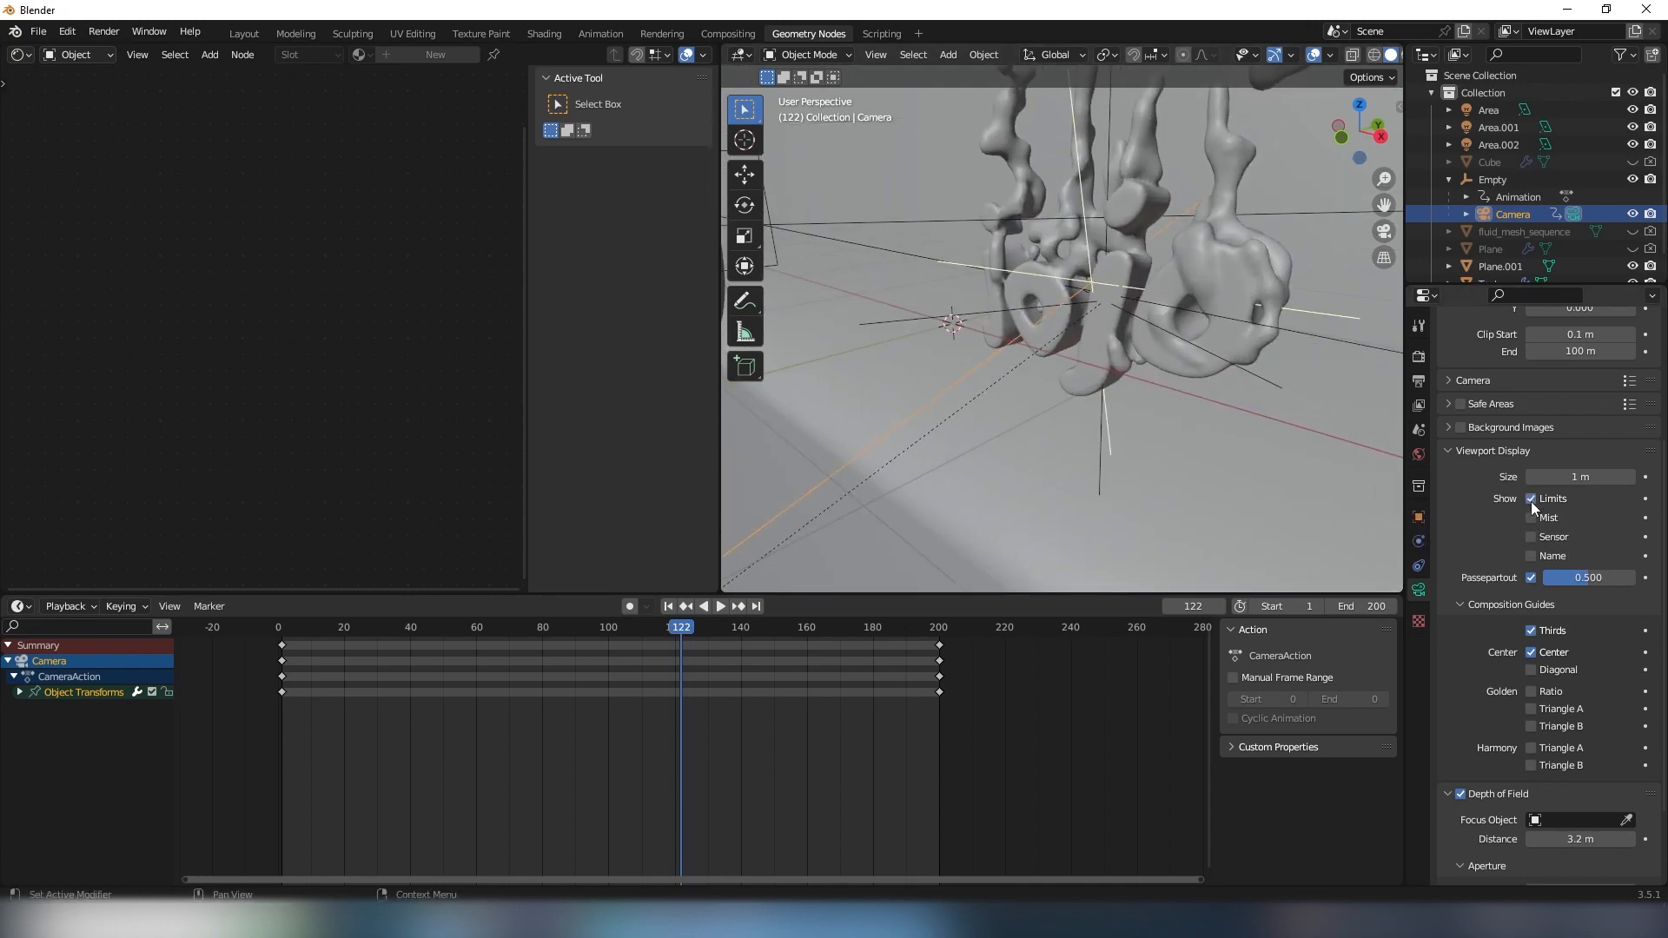
pyautogui.click(1530, 498)
pyautogui.click(1531, 498)
# - Switch the 3D viewport to Rendered shading to view the lettering, fluid and backdrop with the camera
pyautogui.scroll(-11, 1091, 285)
pyautogui.moveTo(1060, 346); pyautogui.dragTo(1061, 363, button='middle')
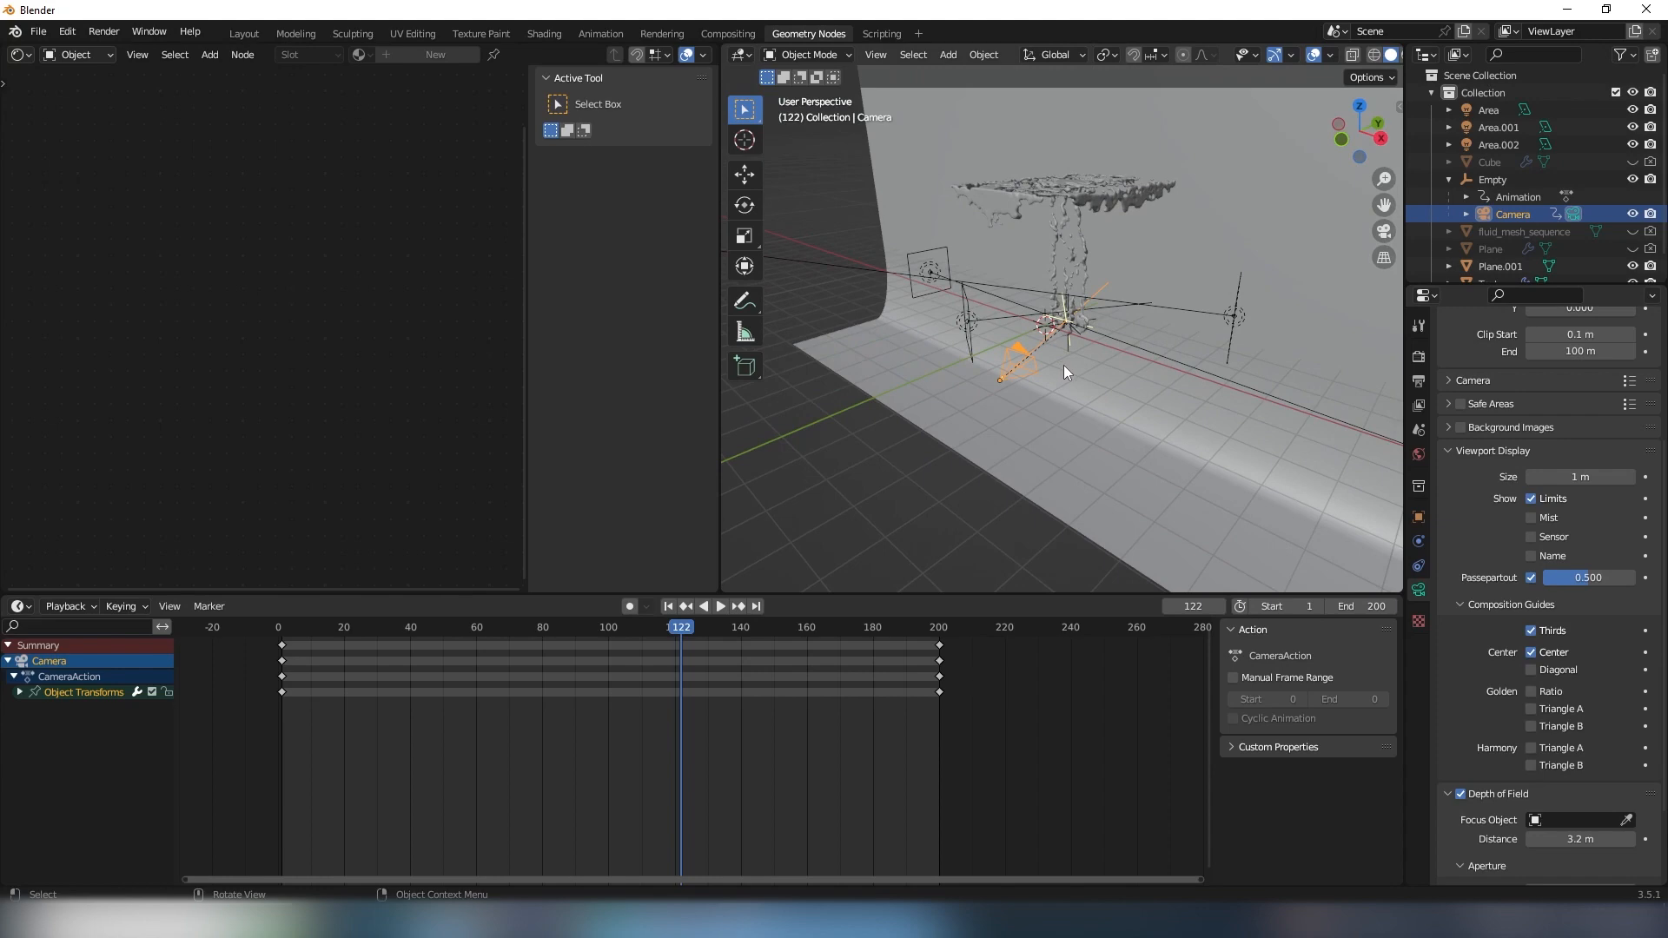
pyautogui.press('z')
pyautogui.click(1077, 254)
pyautogui.moveTo(1161, 315)
pyautogui.mouseDown(button='middle')
pyautogui.moveTo(1192, 299)
pyautogui.moveTo(1152, 352)
pyautogui.mouseUp(button='middle')
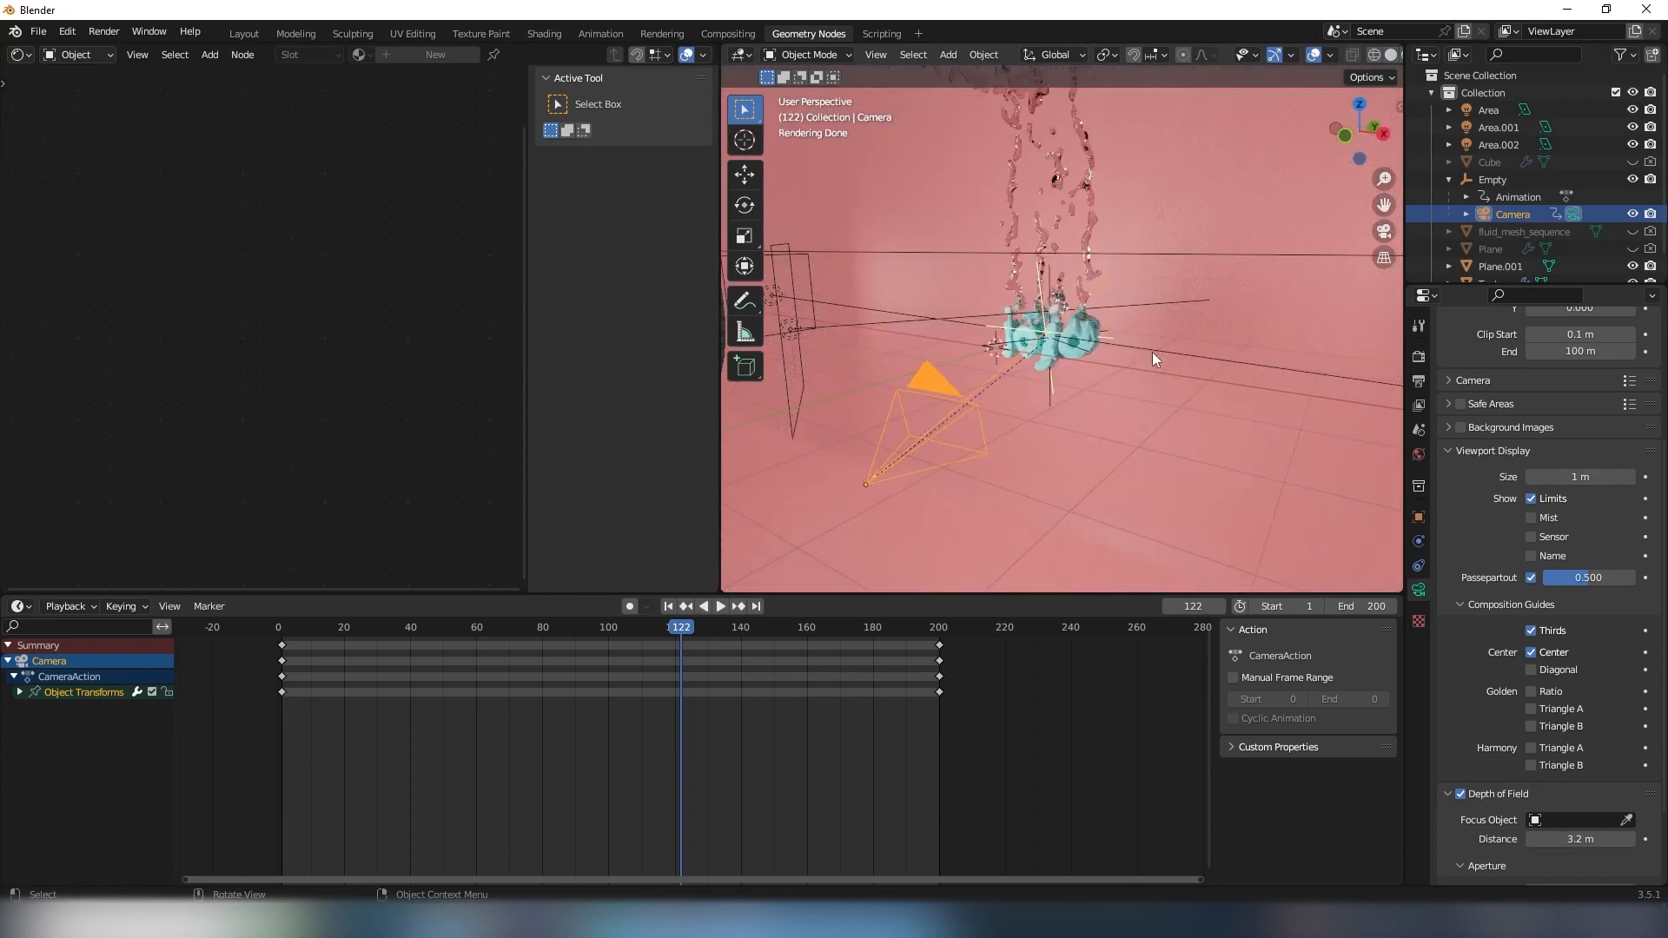